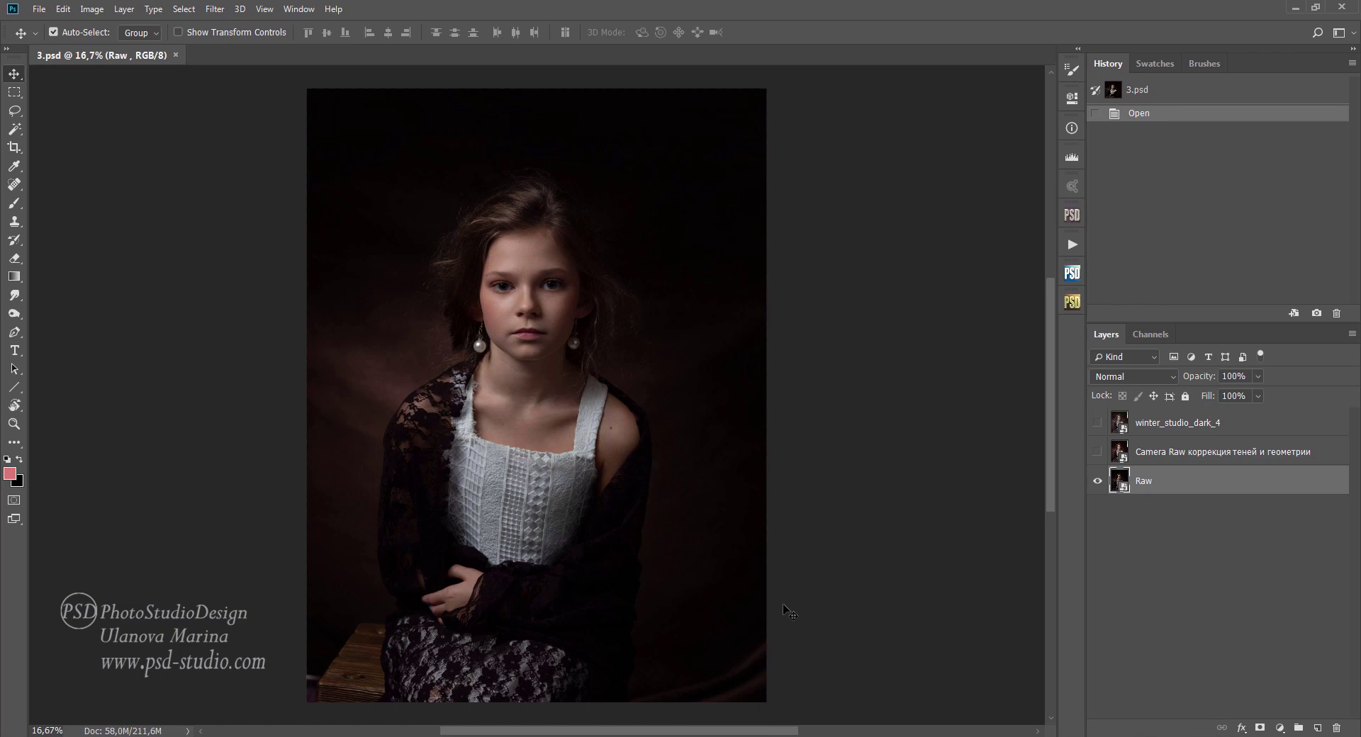
Step: Flick the Camera Raw layer off and on to compare, then show and select winter_studio_dark_4
click(1097, 453)
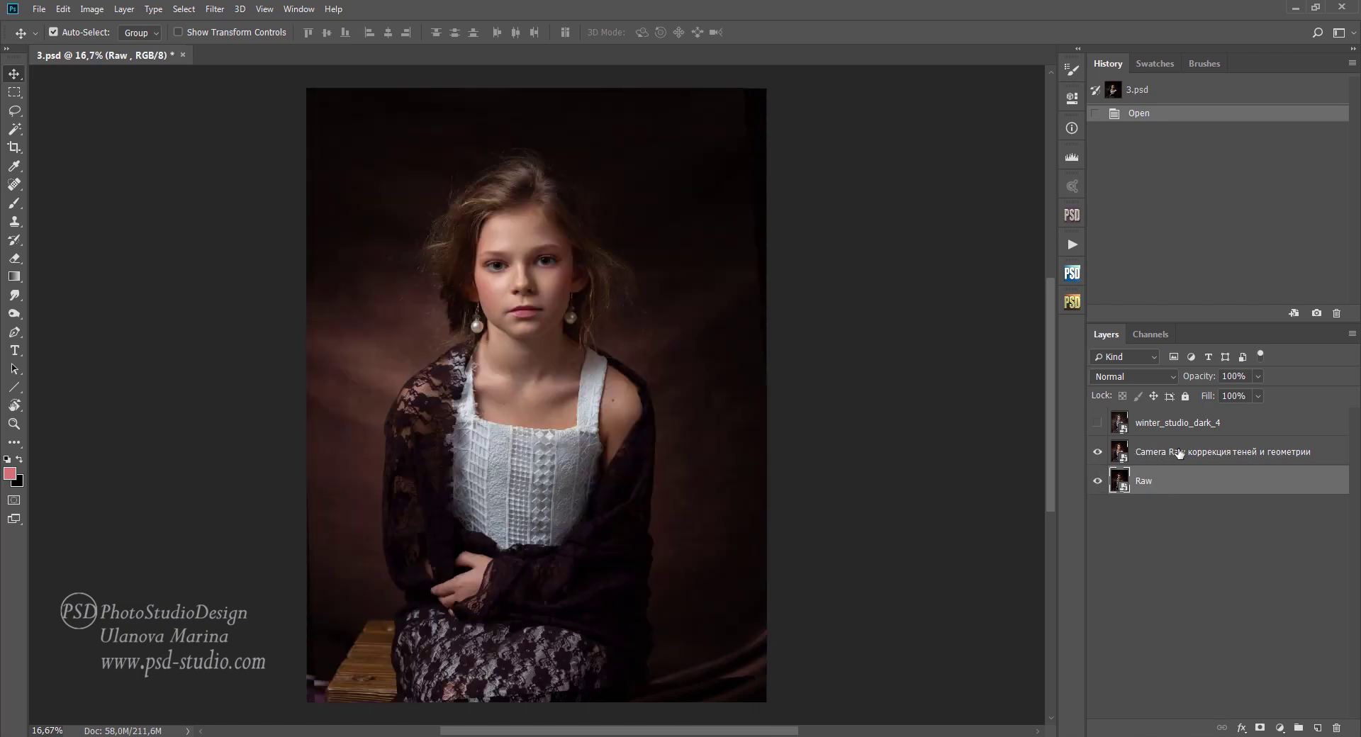
click(1098, 452)
click(1097, 423)
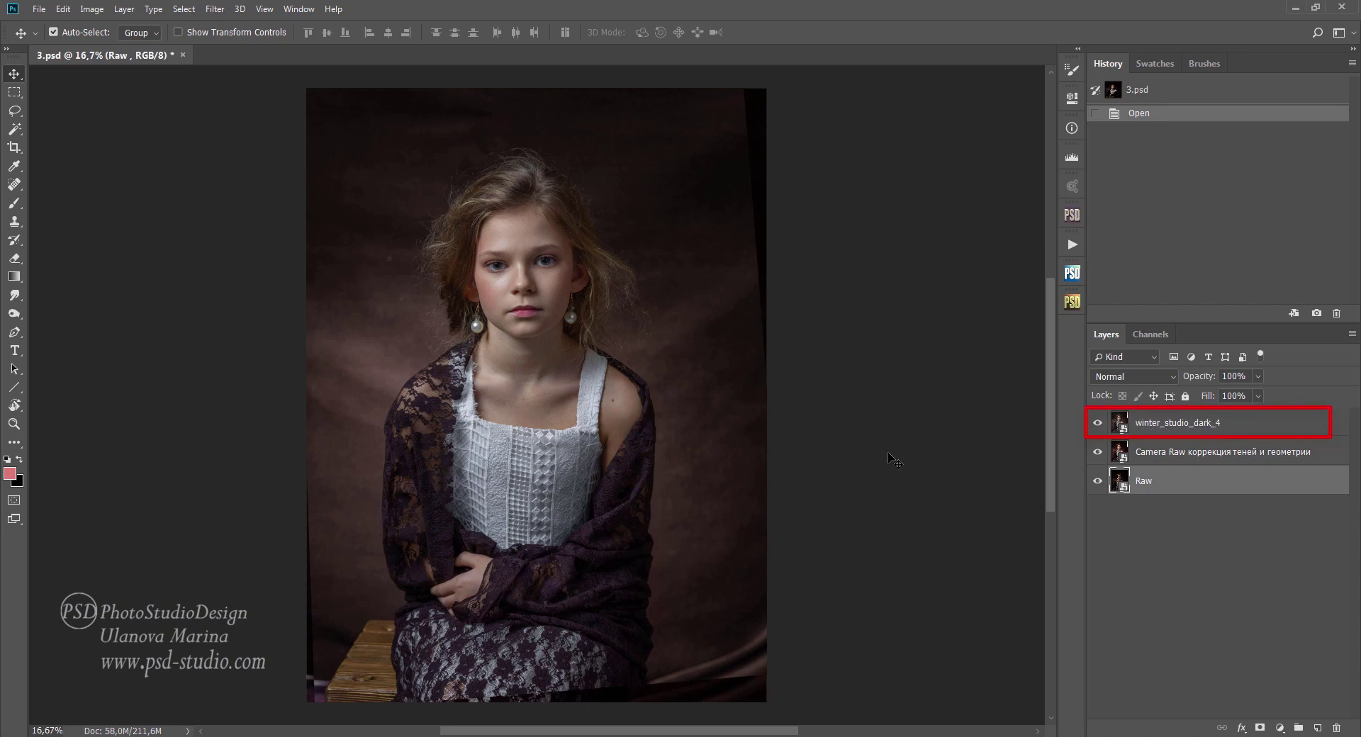
click(1169, 426)
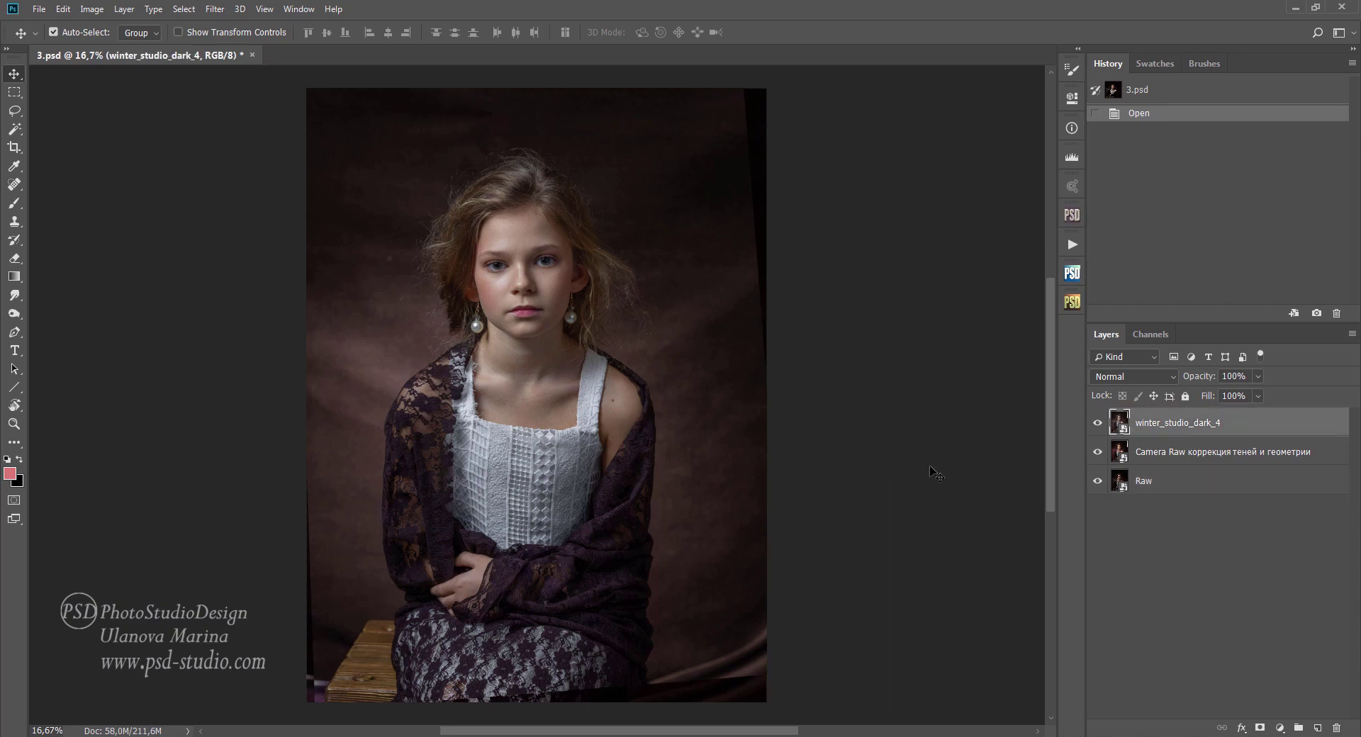
Step: Hide the Camera Raw and Raw layers, then Content-Aware crop winter_studio_dark_4, extending the top edge
click(1097, 452)
click(1098, 481)
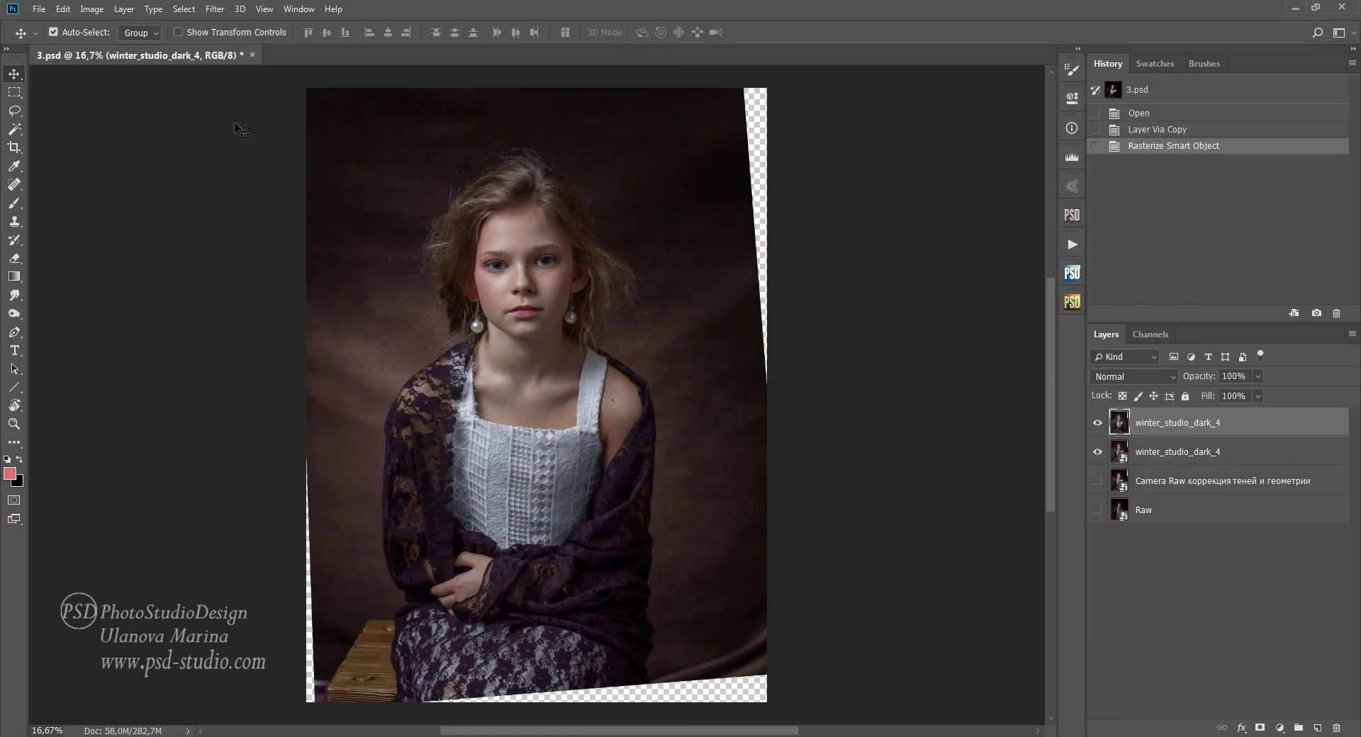
click(15, 148)
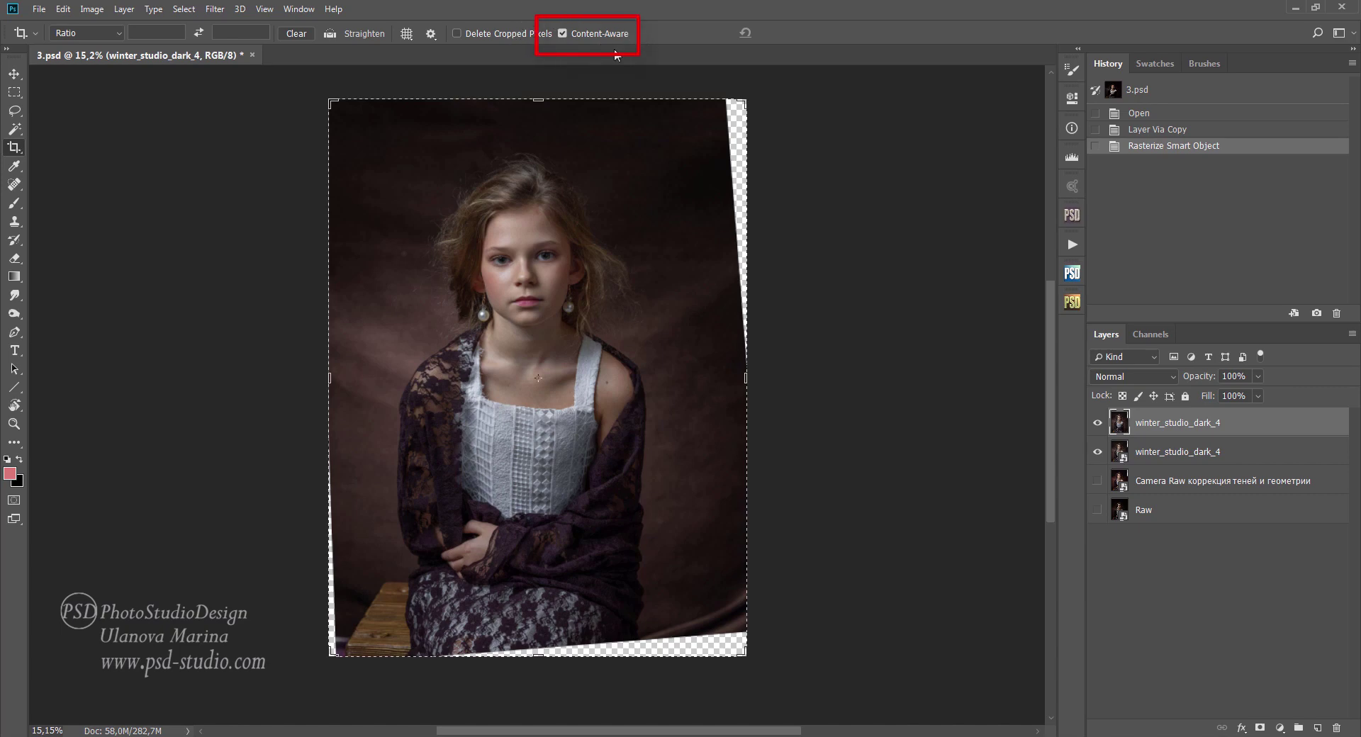
click(526, 355)
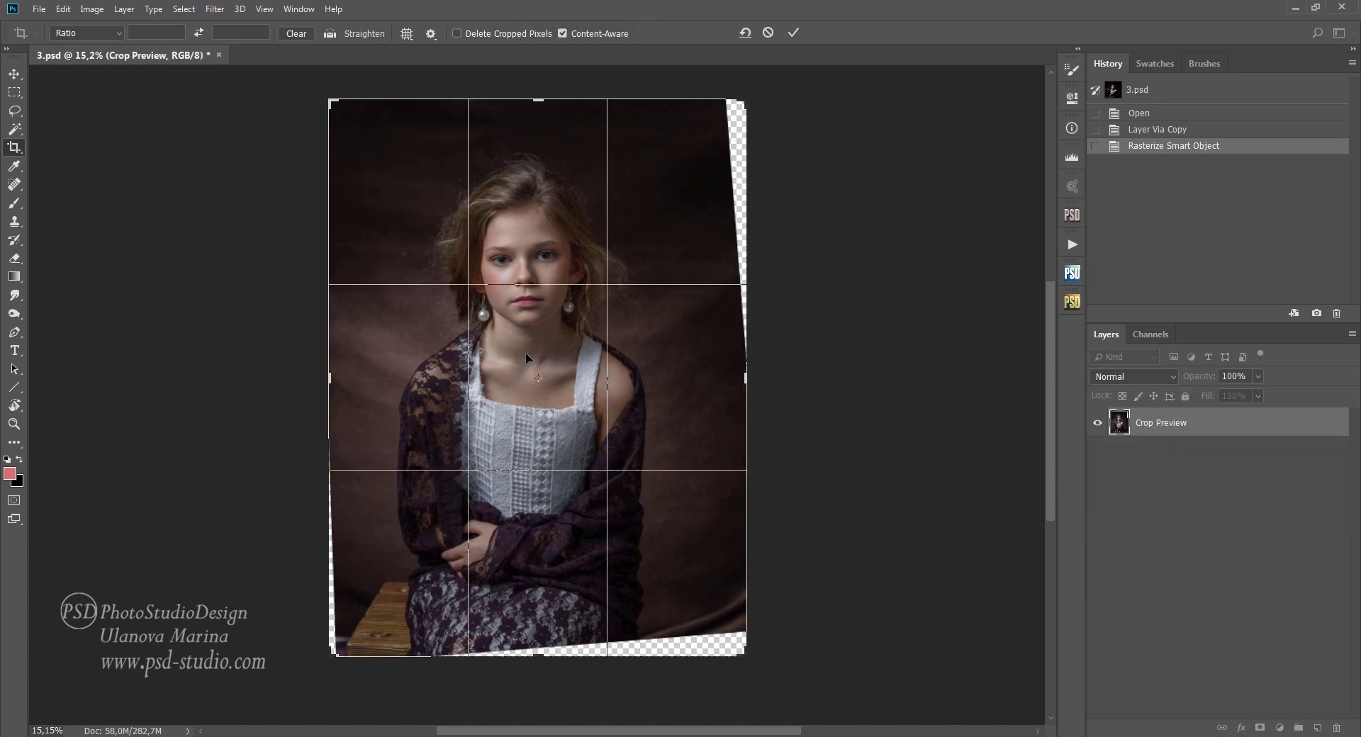
drag(529, 352, 576, 354)
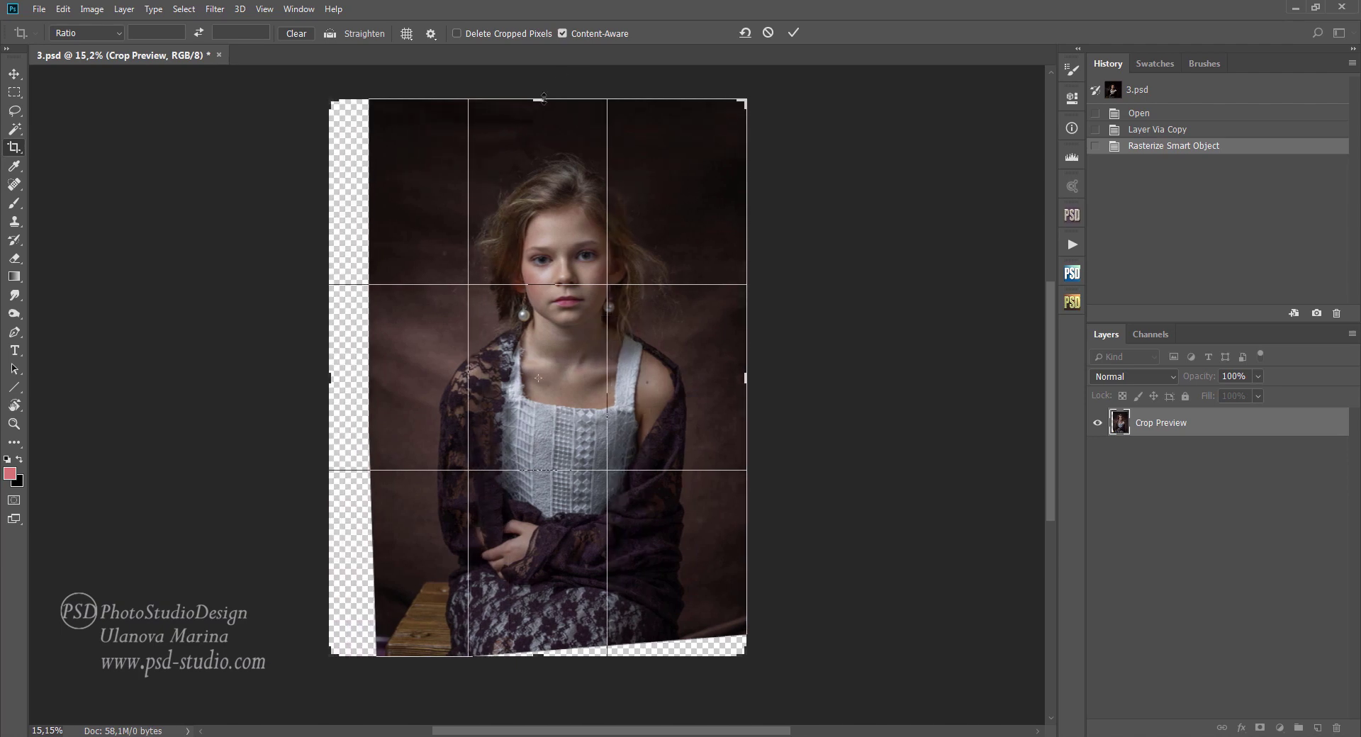
drag(543, 99, 545, 83)
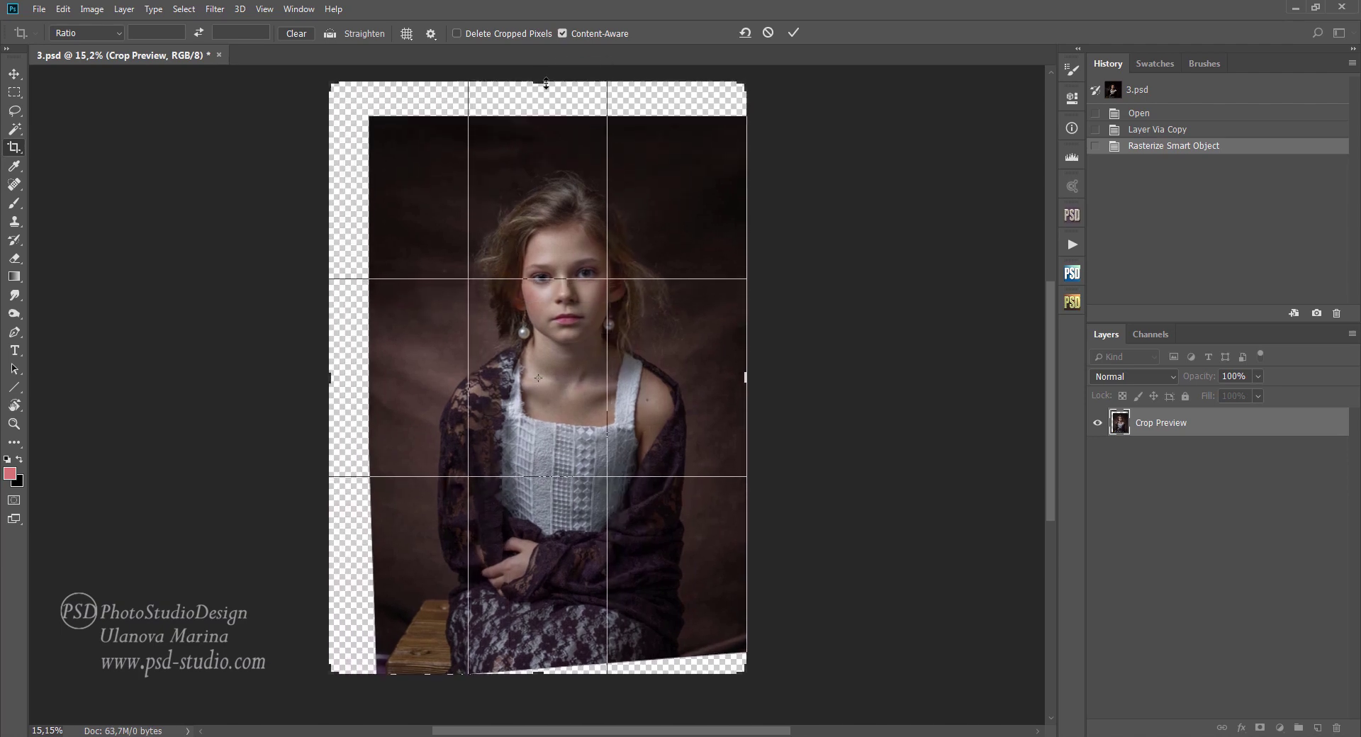
drag(540, 677, 539, 668)
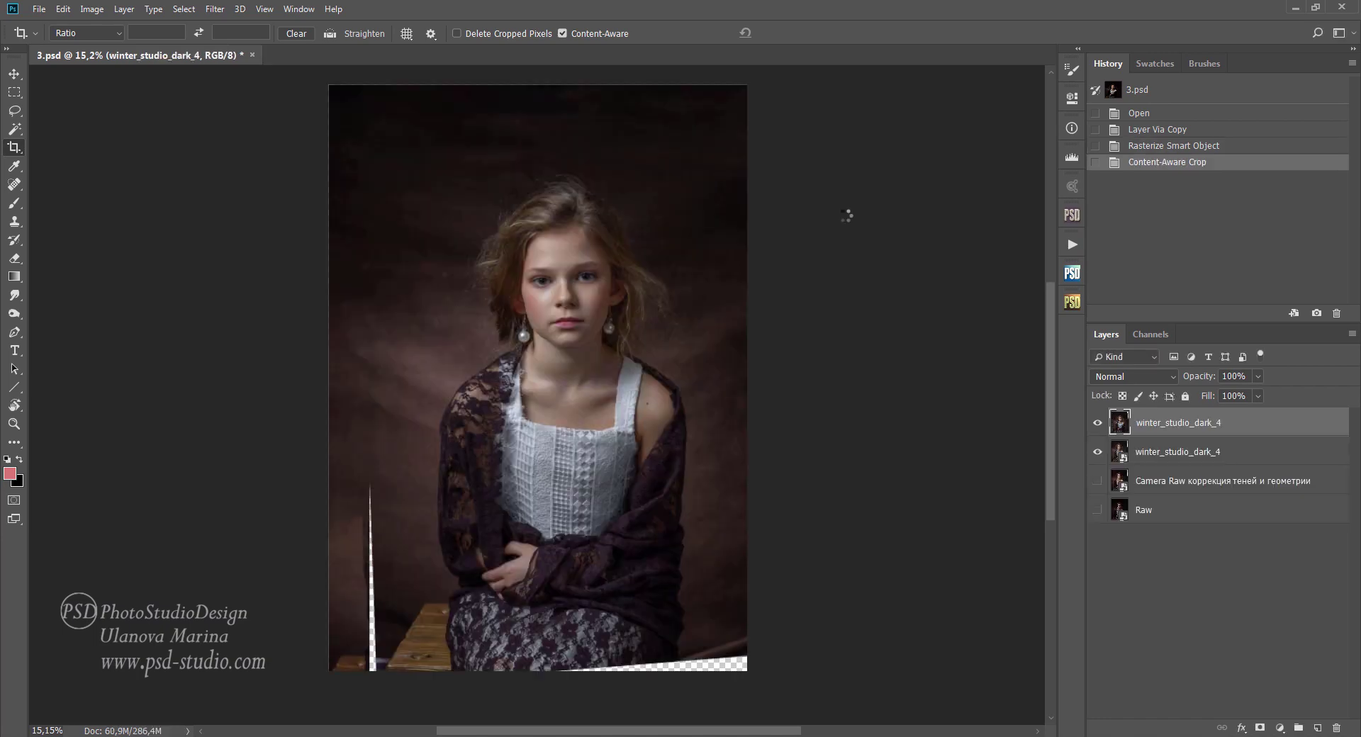
click(15, 74)
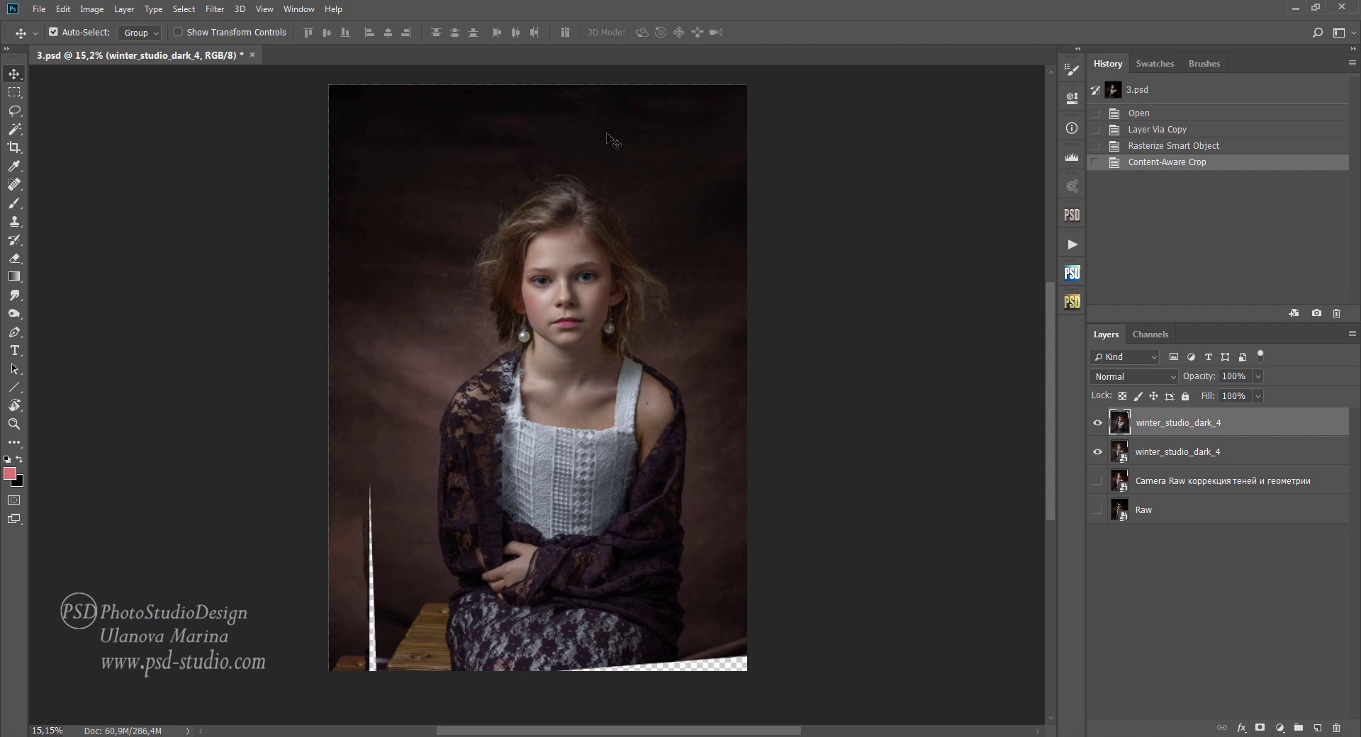
Step: Add a new layer and paint the right edge with the sampled dark backdrop colour at 30% opacity
click(1318, 729)
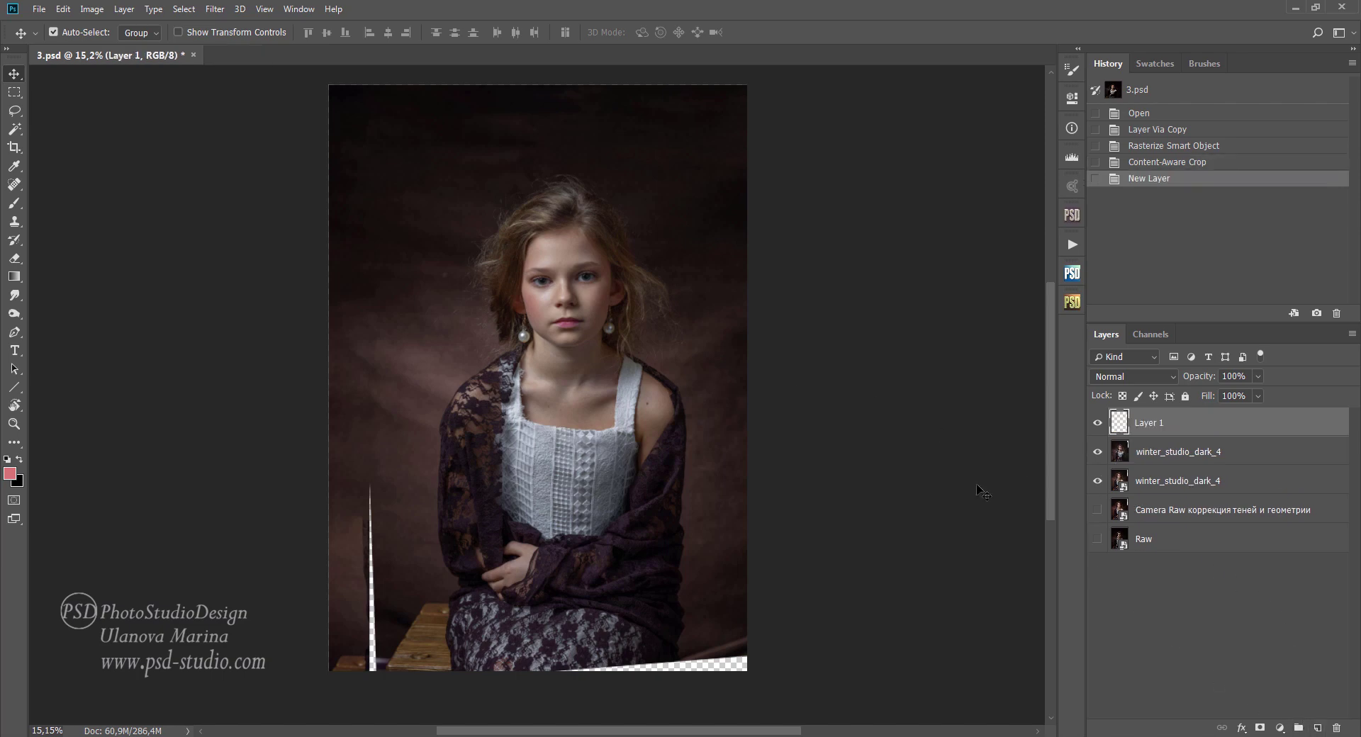
click(16, 204)
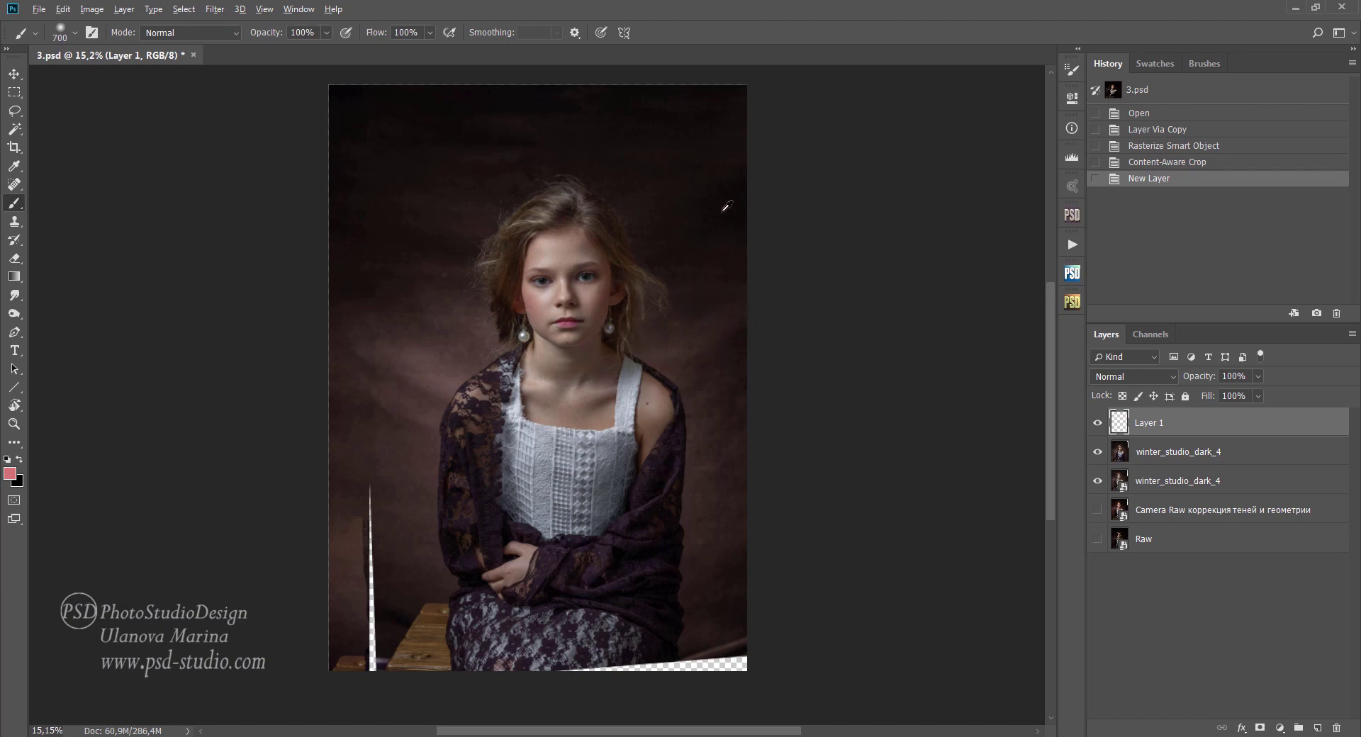
alt+click(704, 110)
key(bracketright)
key(bracketright)
key(bracketright)
key(3)
key(bracketright)
drag(756, 310, 752, 454)
mouse_move(737, 610)
mouse_down()
mouse_move(725, 687)
mouse_move(742, 550)
mouse_move(769, 578)
mouse_move(578, 645)
mouse_move(785, 536)
mouse_up()
Step: Paint the bottom strip, left edge and stool dark at 100% brush opacity
key(0)
scroll(742, 550, down, 1)
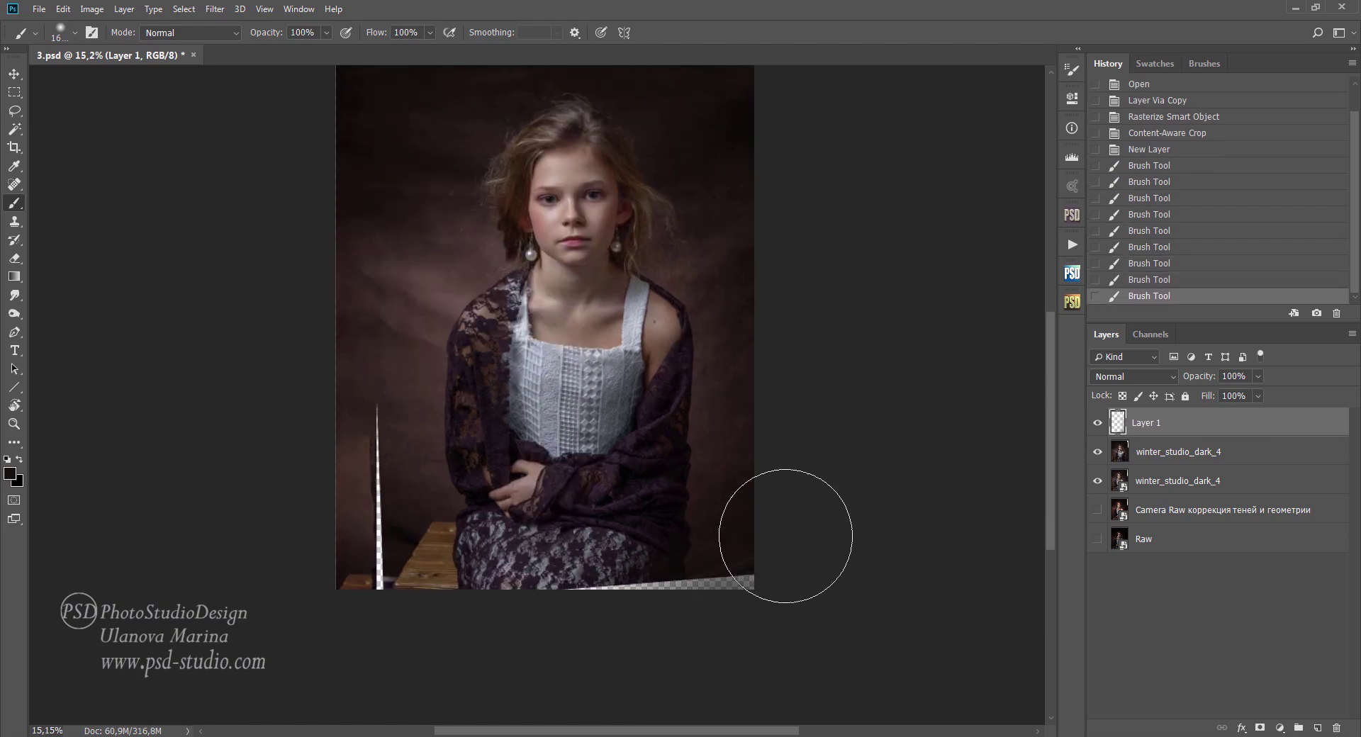
click(786, 536)
click(775, 560)
click(769, 572)
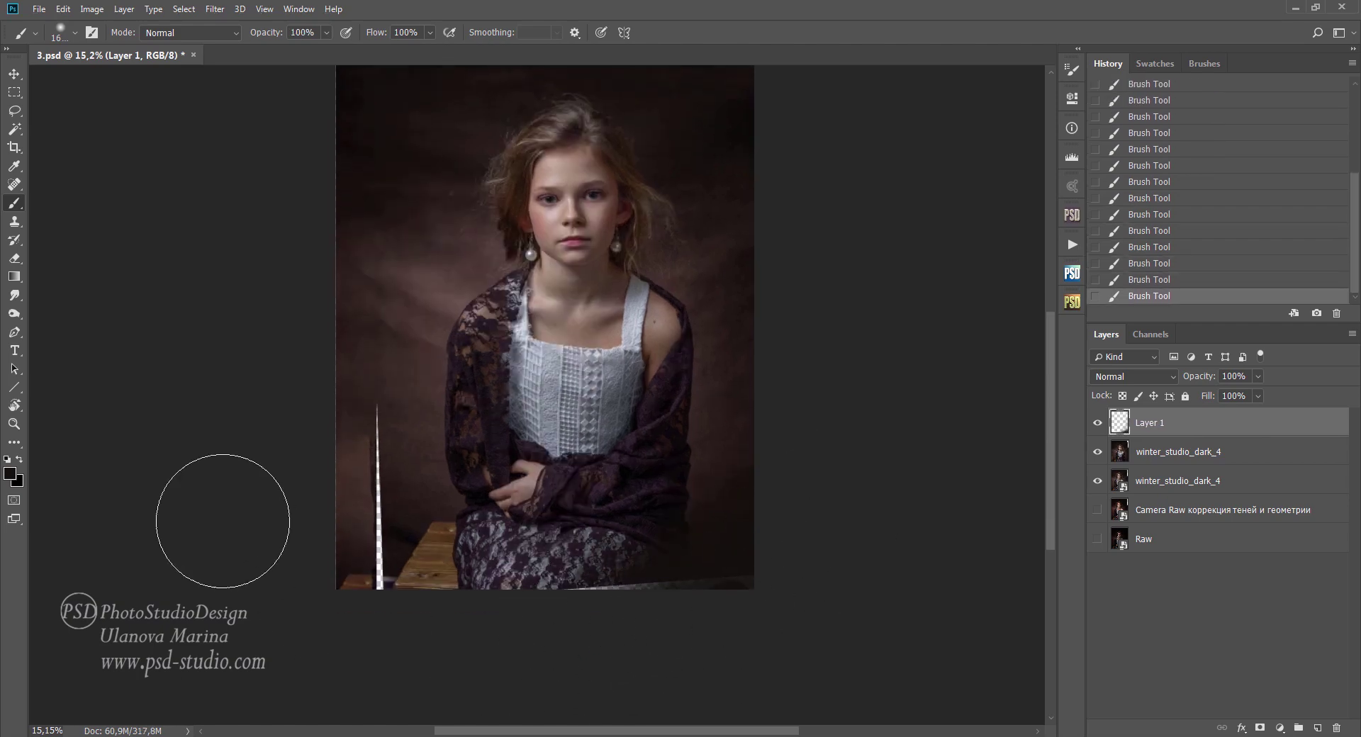
mouse_move(591, 588)
mouse_down()
mouse_move(796, 572)
mouse_move(643, 590)
mouse_up()
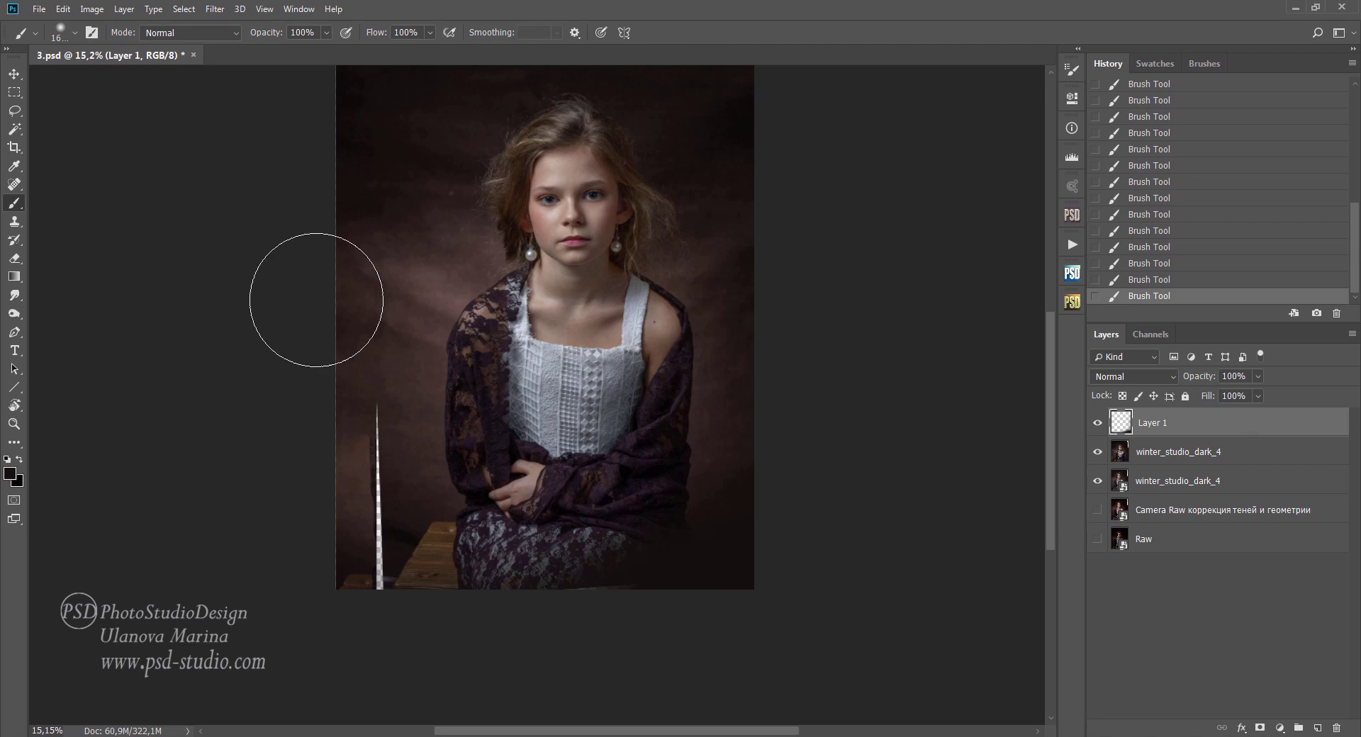
mouse_move(340, 565)
mouse_down()
mouse_move(288, 422)
mouse_move(326, 480)
mouse_up()
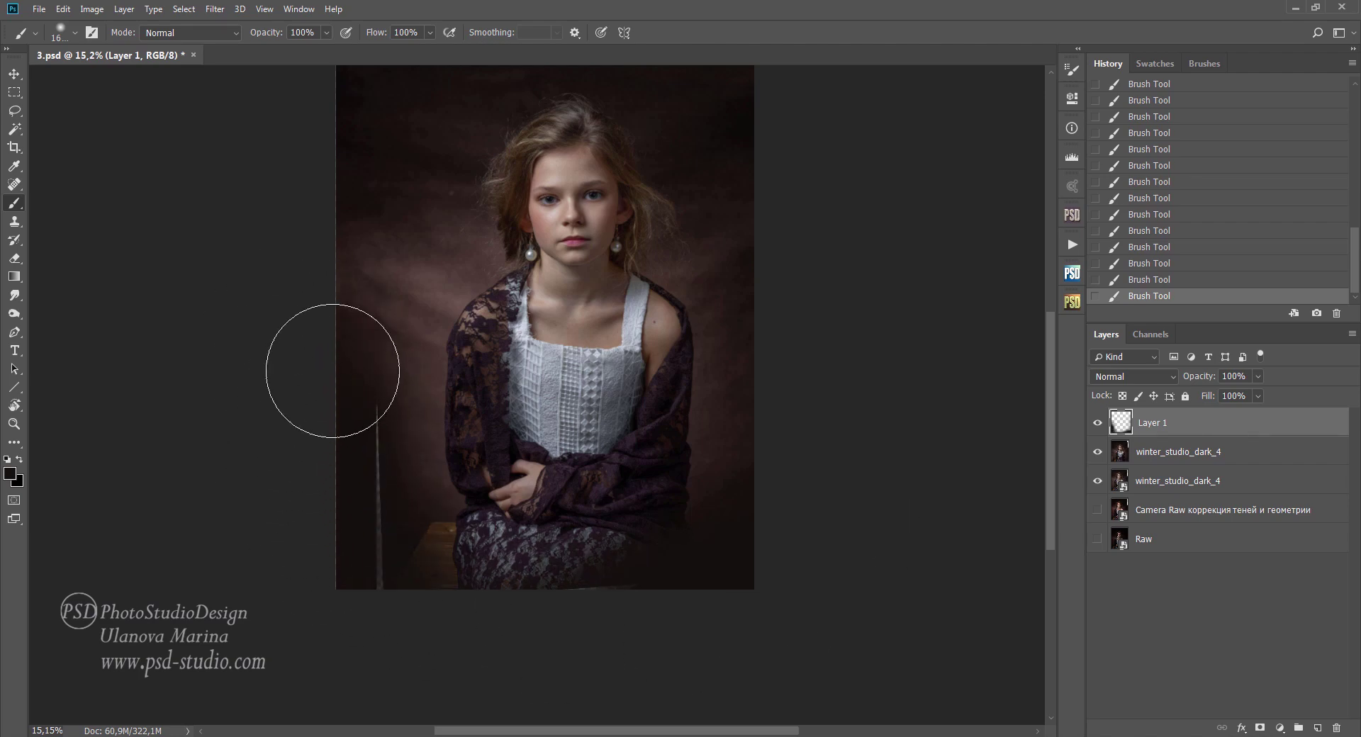
mouse_move(332, 371)
mouse_down()
mouse_move(279, 410)
mouse_move(495, 589)
mouse_up()
Step: Undo the last brush strokes via earlier History states, leaving a smaller 30% brush
key(bracketleft)
key(bracketleft)
key(bracketleft)
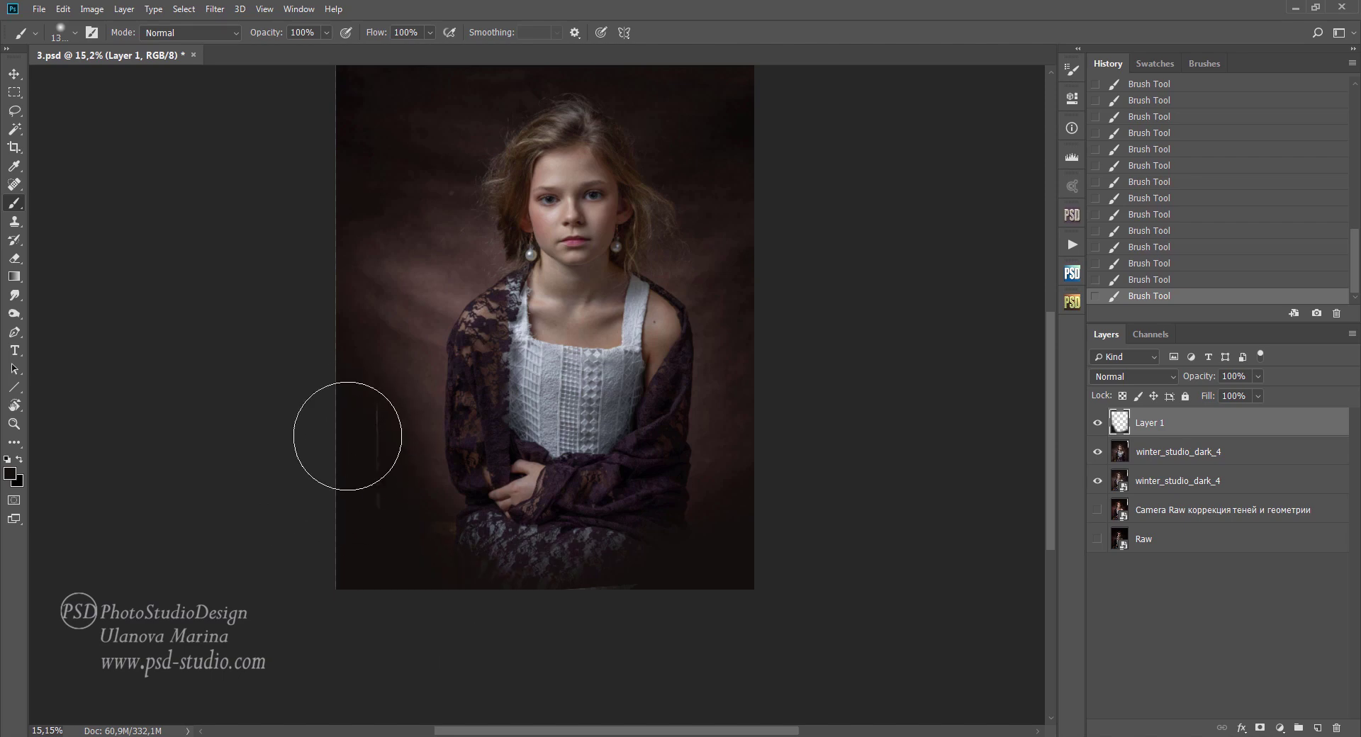
key(3)
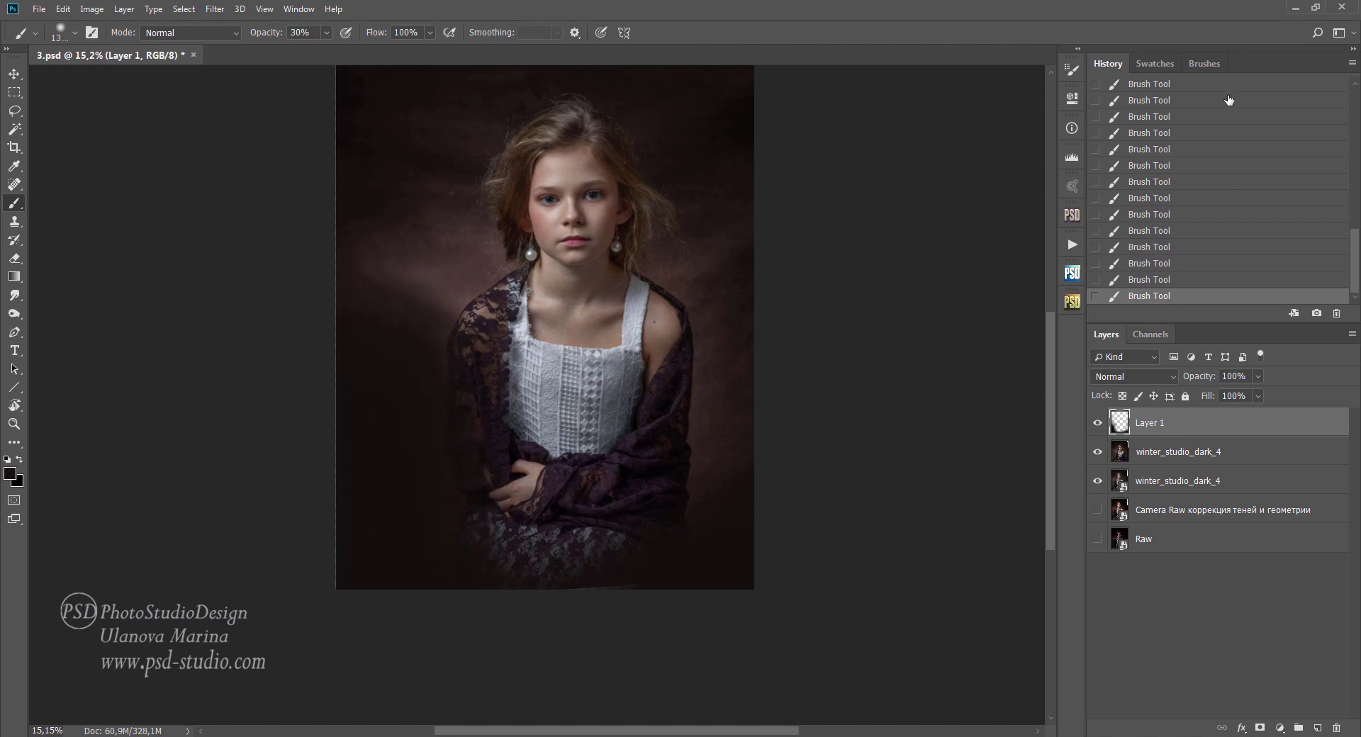
click(1229, 100)
click(1218, 284)
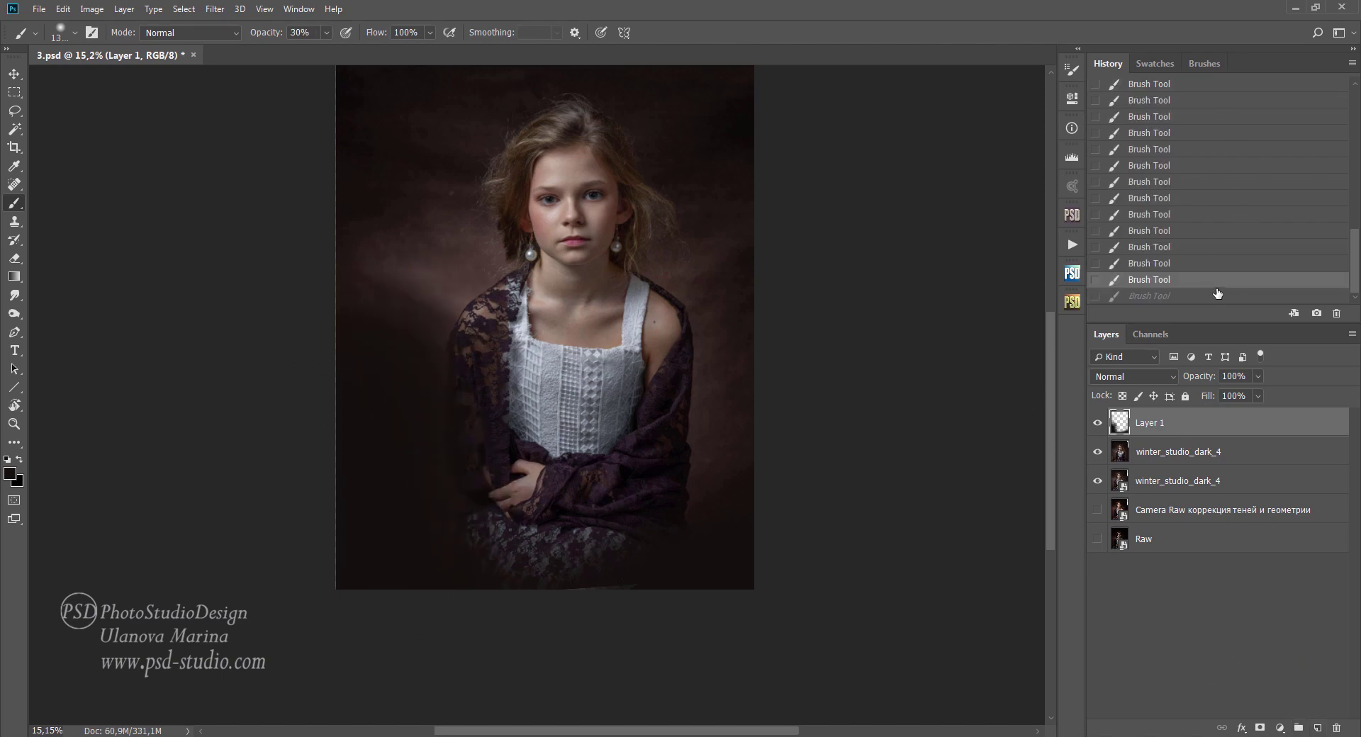
click(1244, 93)
scroll(1219, 127, up, 3)
scroll(1220, 128, up, 2)
Step: Try painting white on a Layer 1 mask, then revert the mask through History
click(1170, 183)
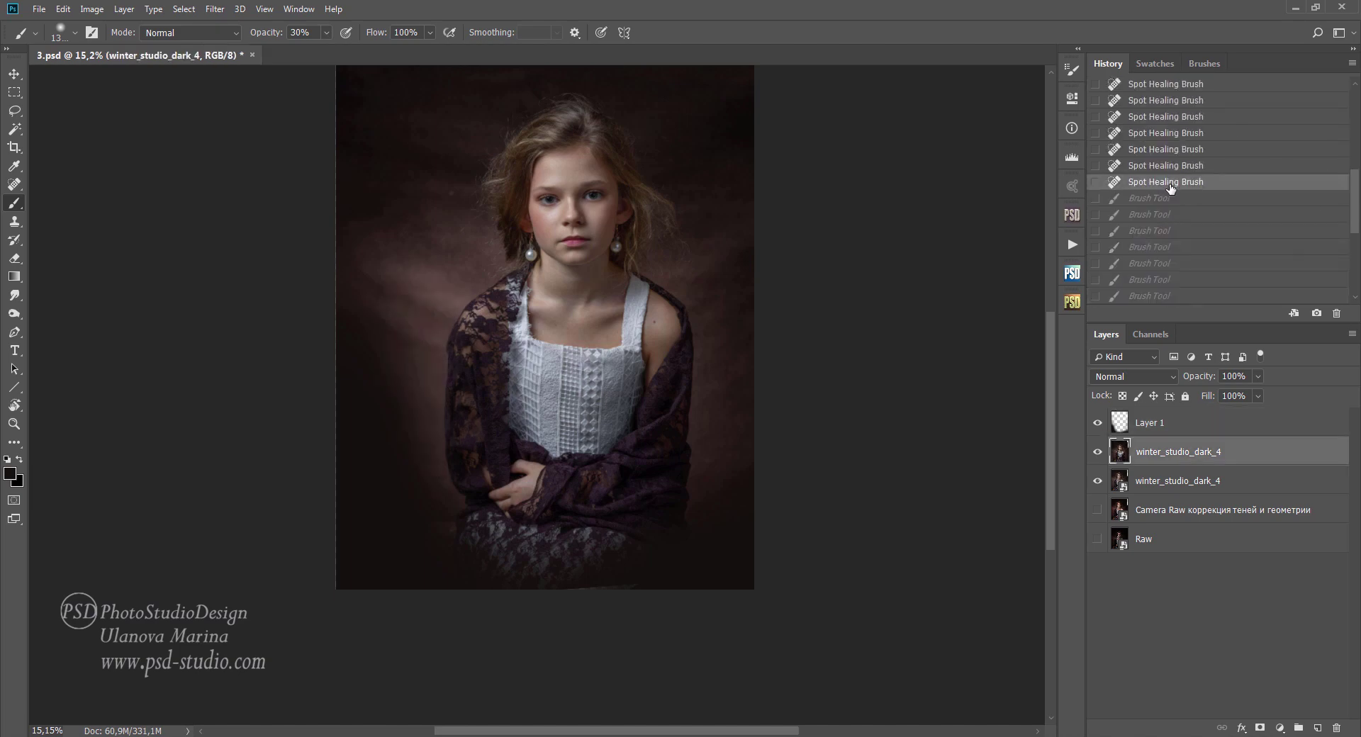
click(1156, 426)
click(1260, 728)
key(x)
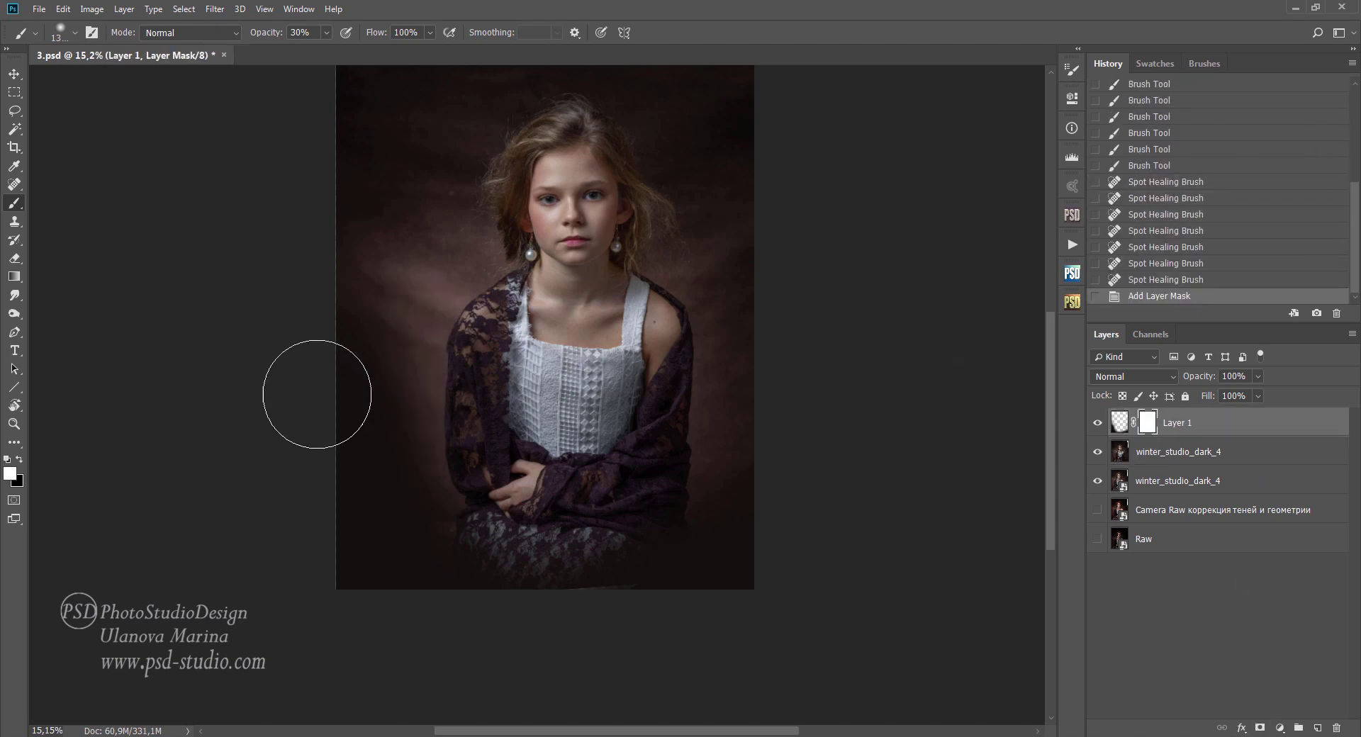
drag(317, 394, 385, 296)
drag(420, 463, 394, 281)
click(1168, 248)
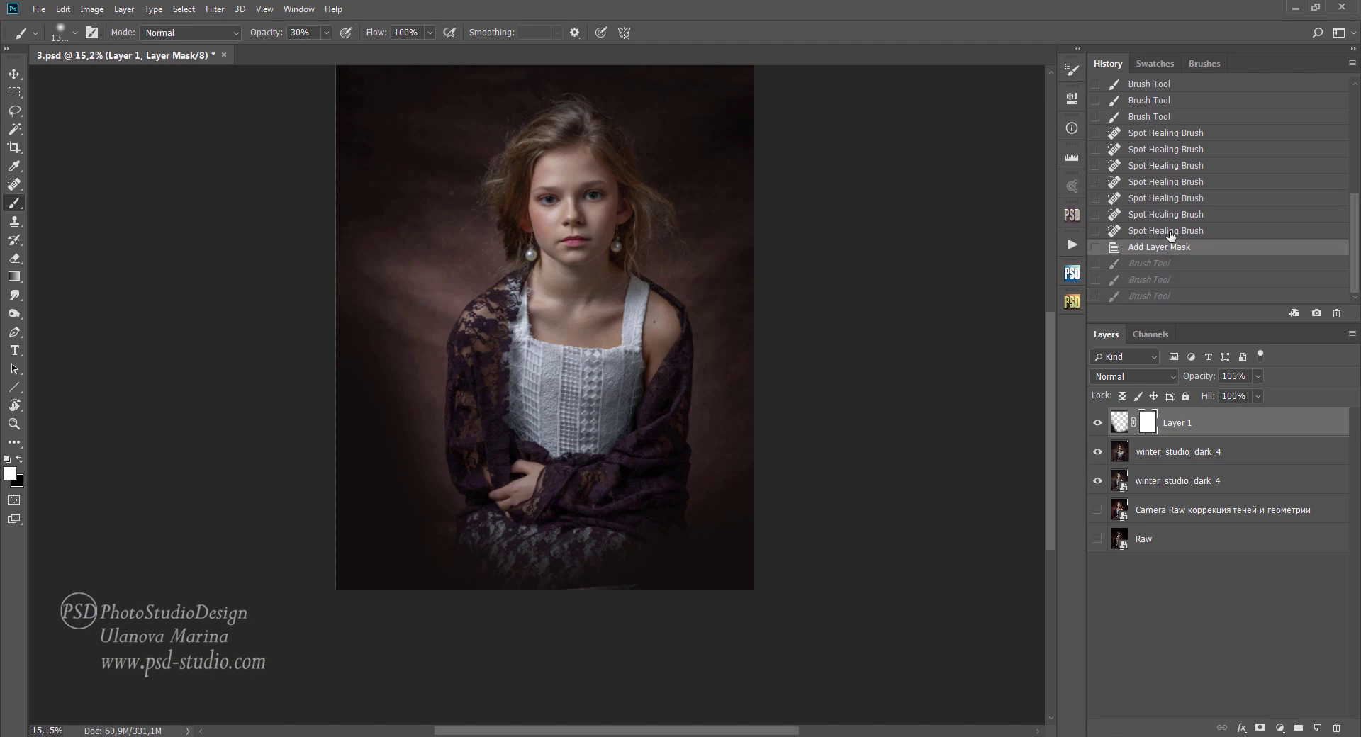
click(1155, 63)
Step: Try the Eraser, then set up a smaller Brush at 10–20% opacity for blending
click(15, 260)
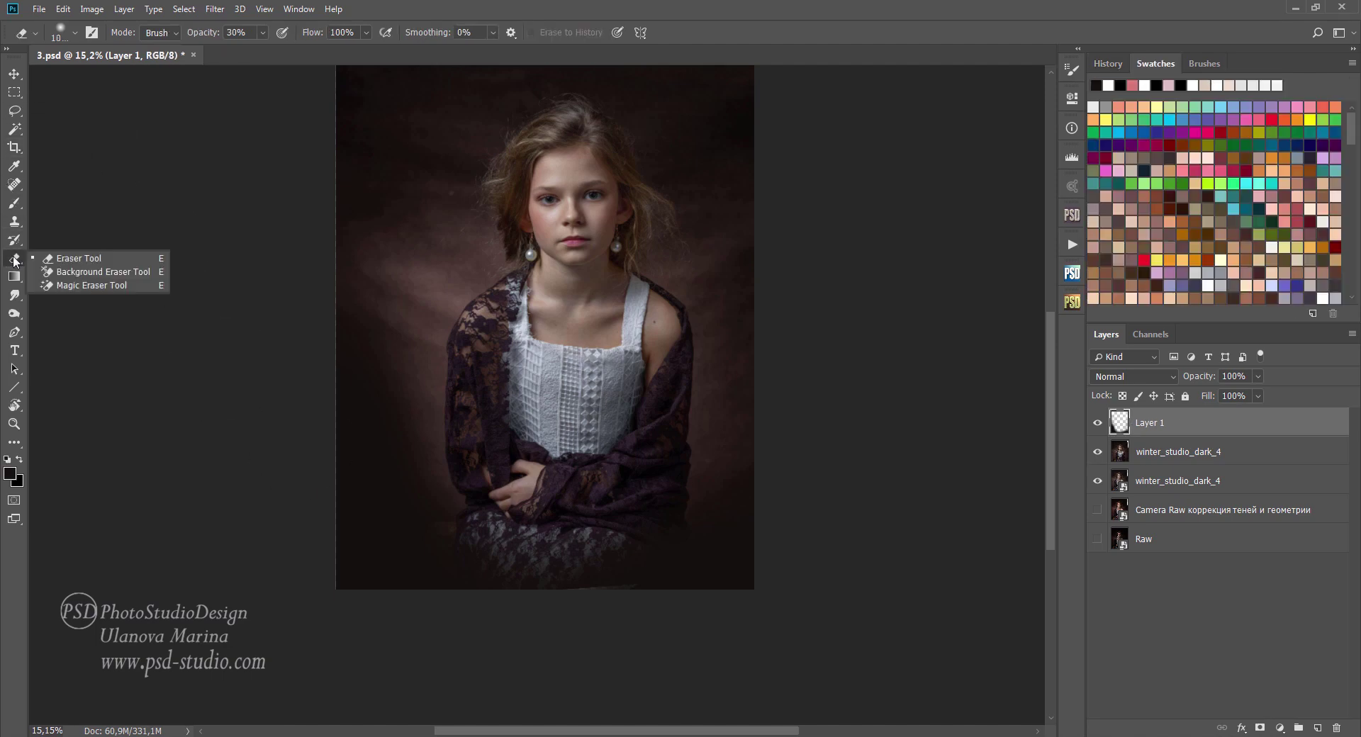
click(78, 258)
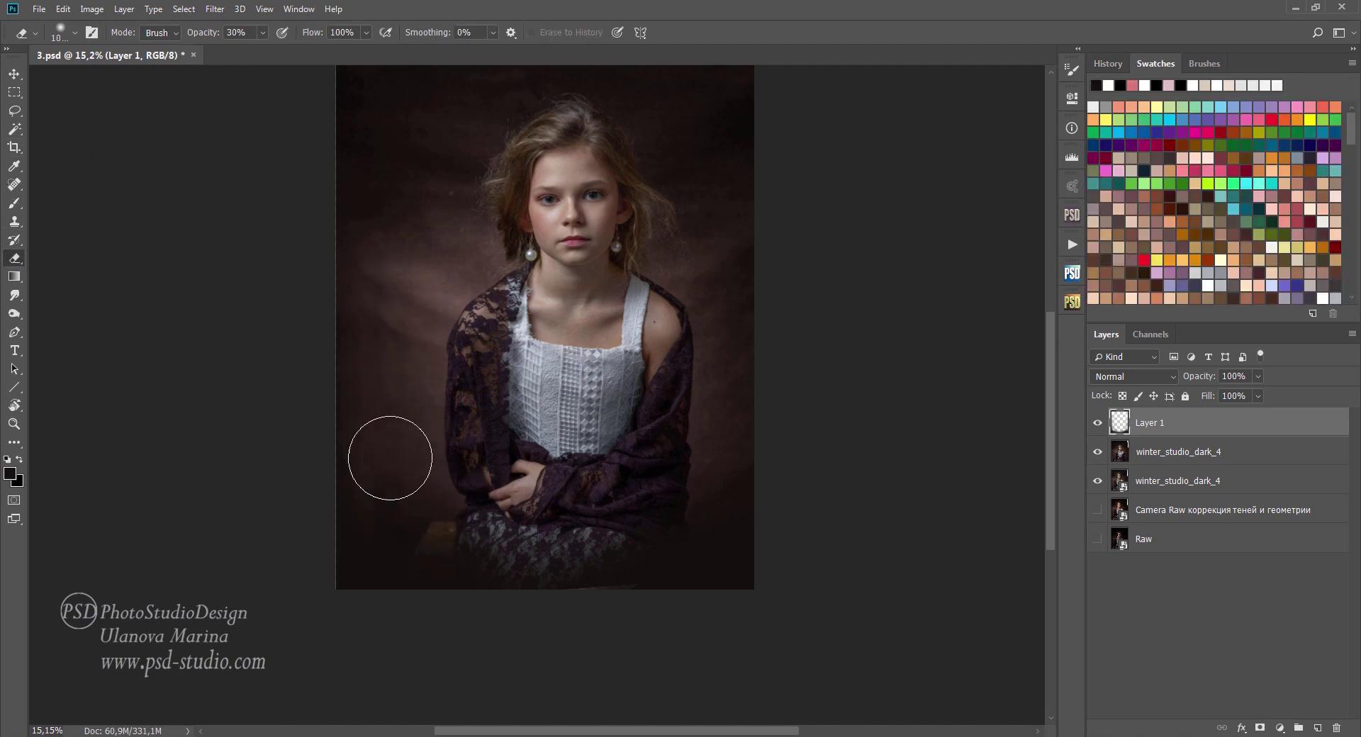
click(14, 203)
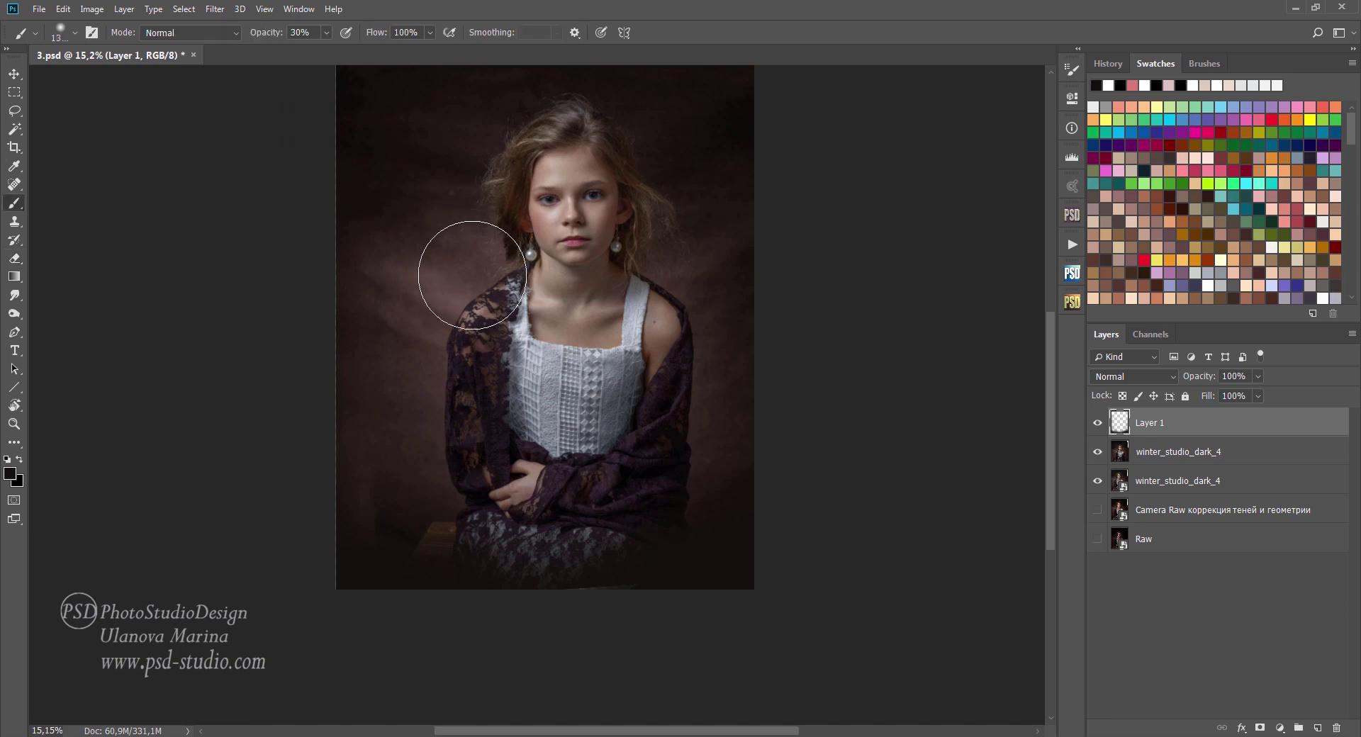
key(1)
key(bracketleft)
key(bracketleft)
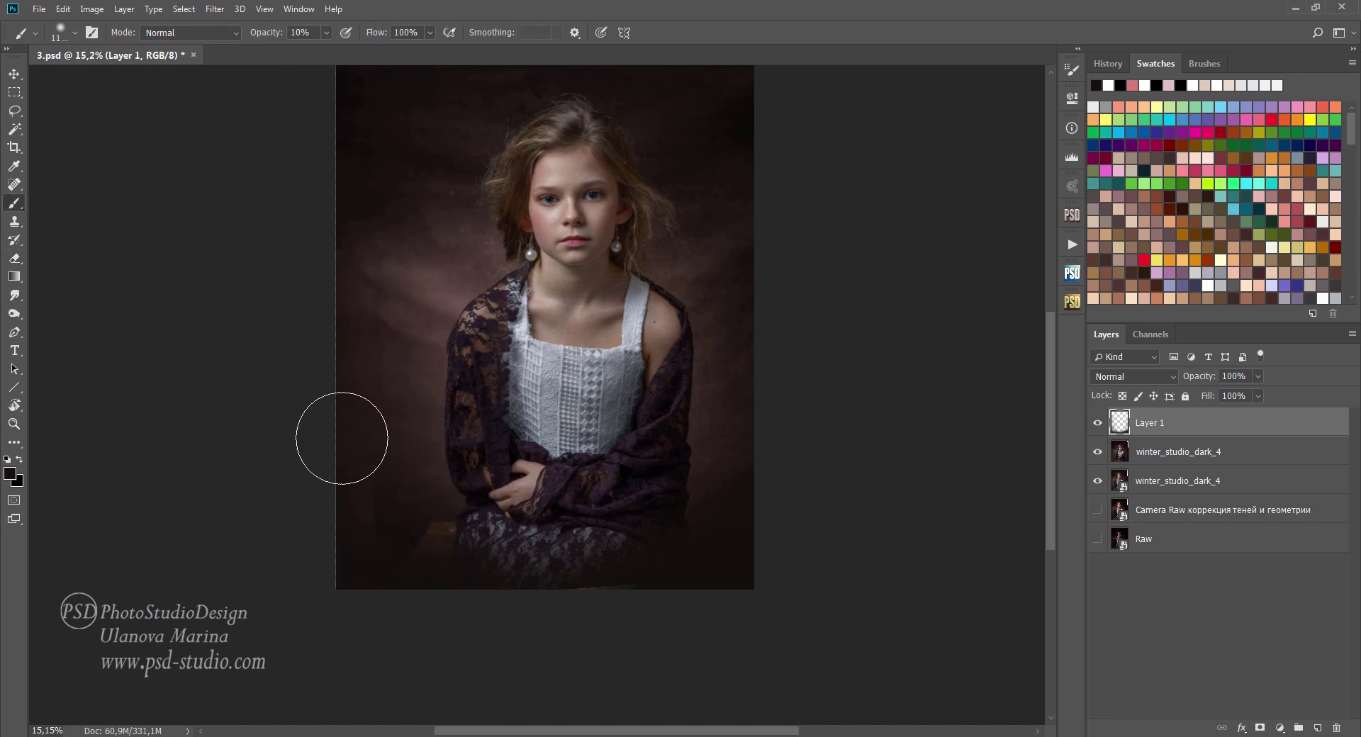
key(2)
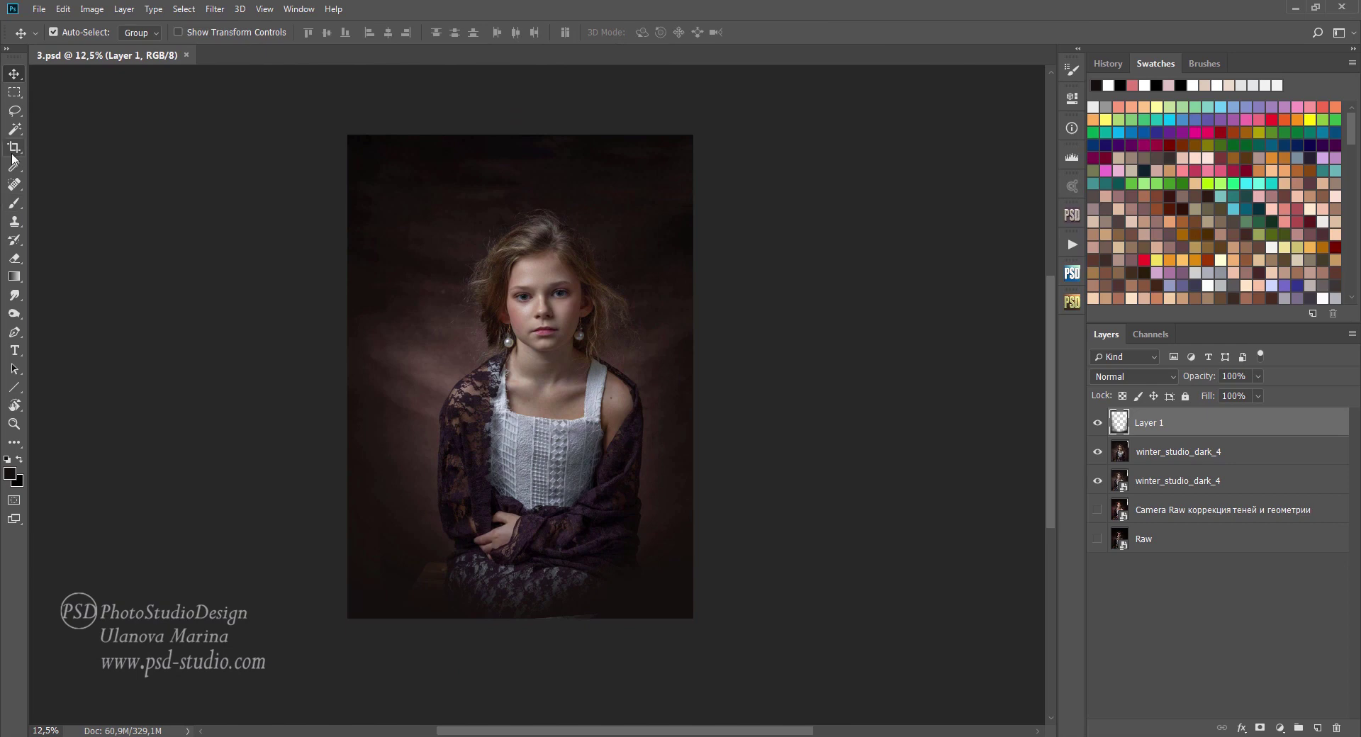
click(12, 151)
drag(520, 135, 519, 151)
drag(347, 379, 356, 377)
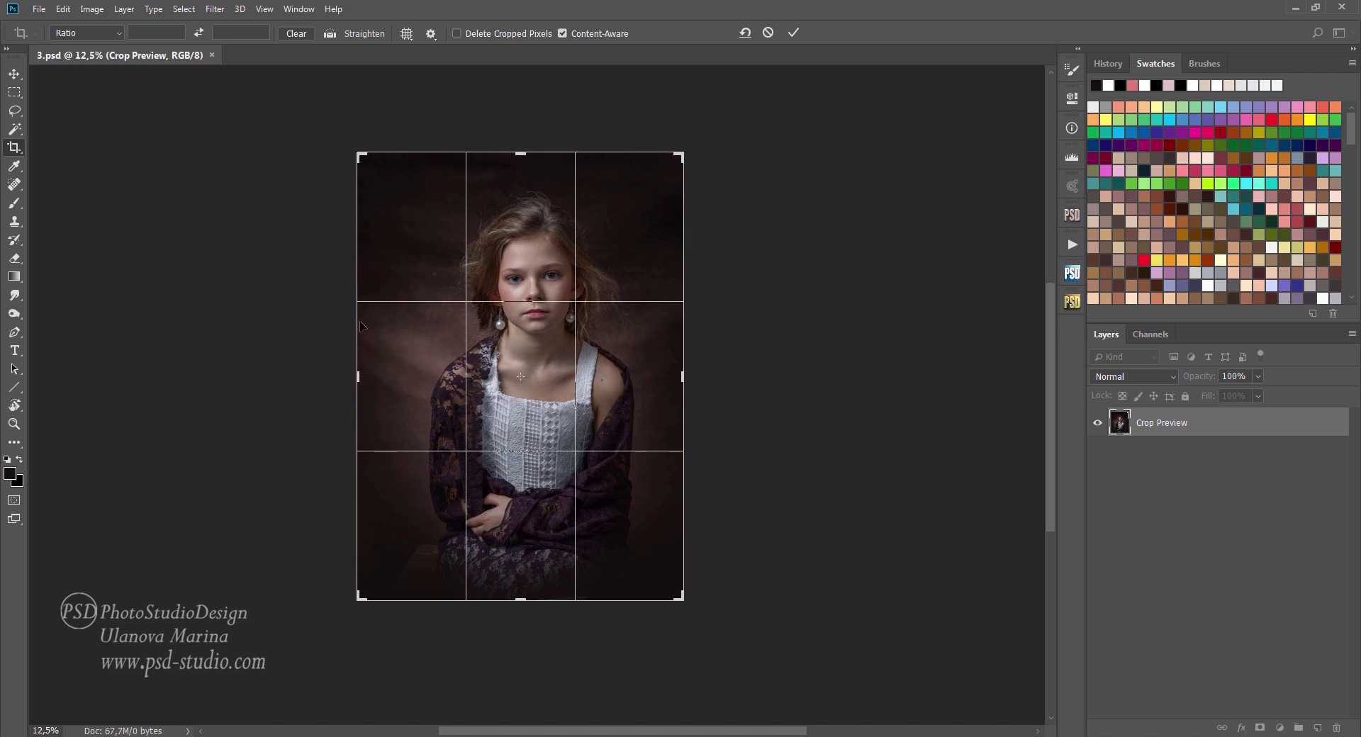
drag(735, 343, 726, 348)
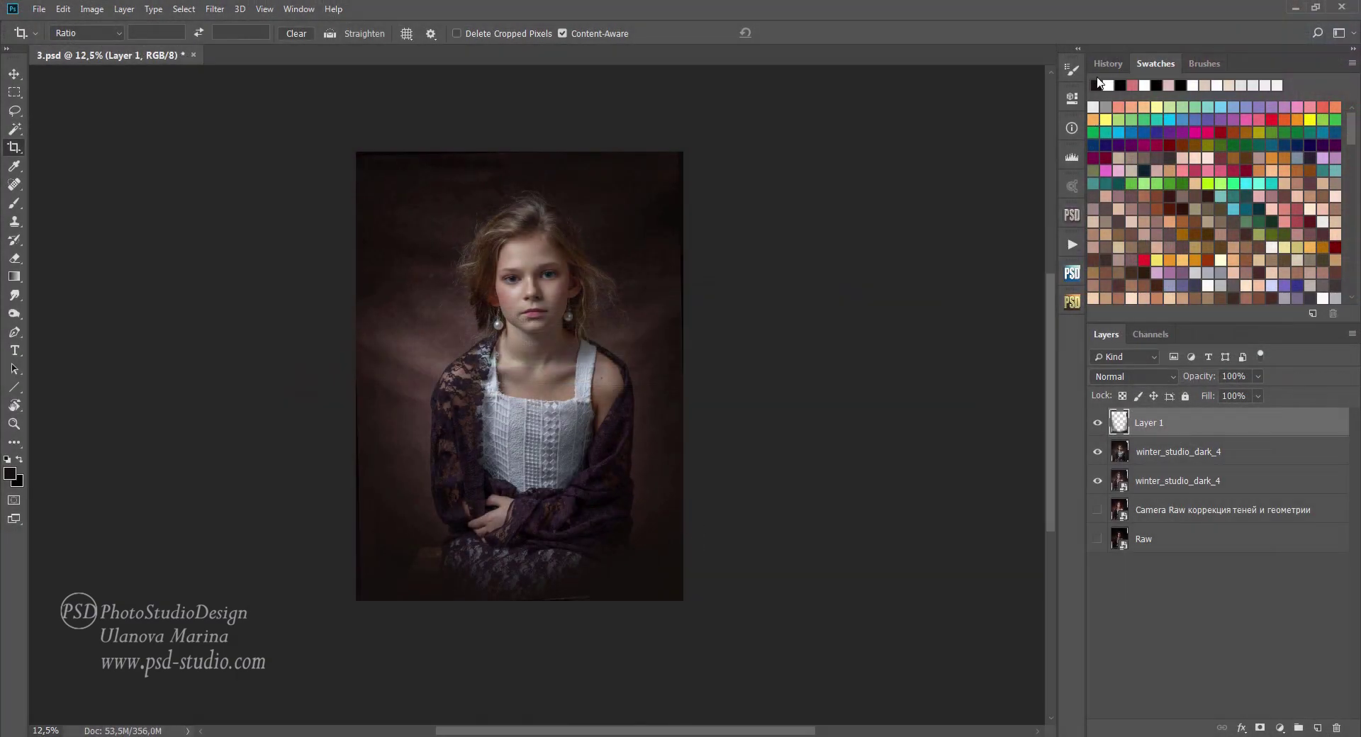
click(1103, 63)
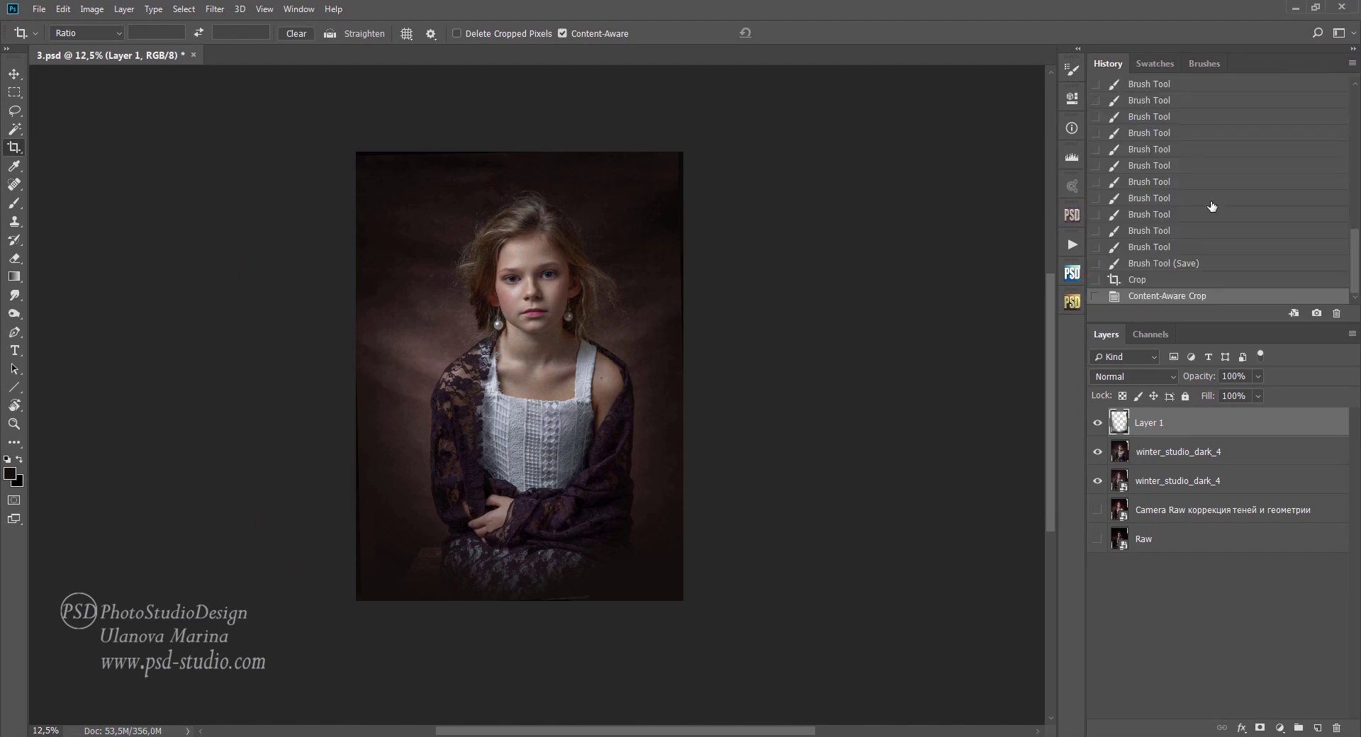
click(1145, 266)
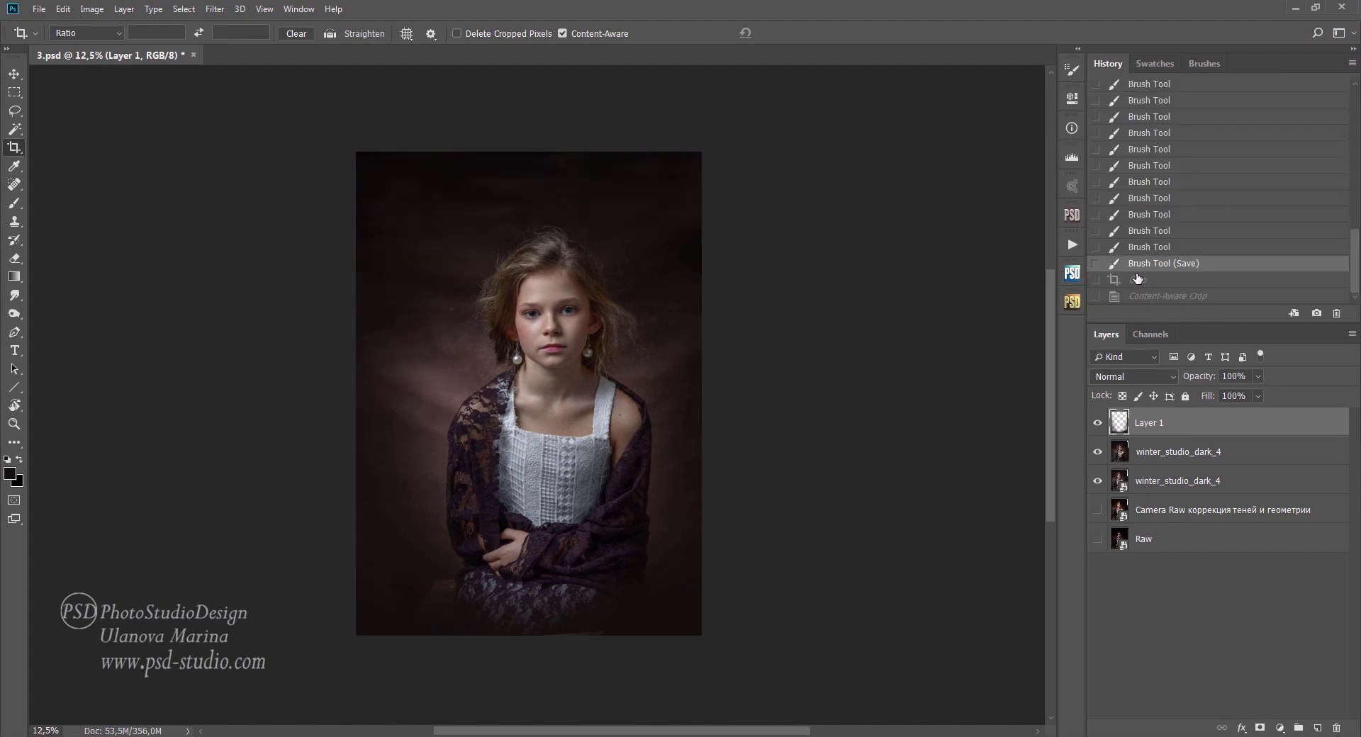
click(1146, 298)
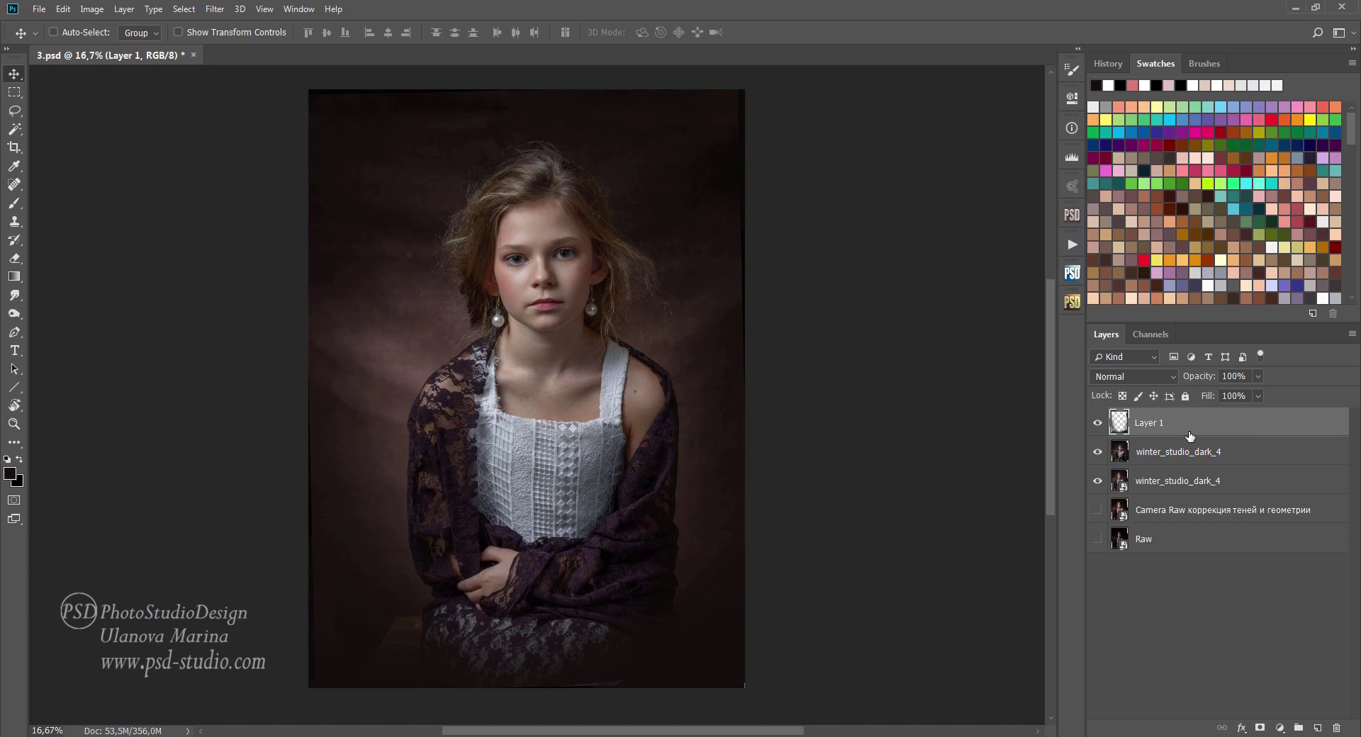
Step: Stamp visible layers into Layer 2 and warp the hair at the crown in Liquify
key(ctrl+shift+alt+e)
click(215, 8)
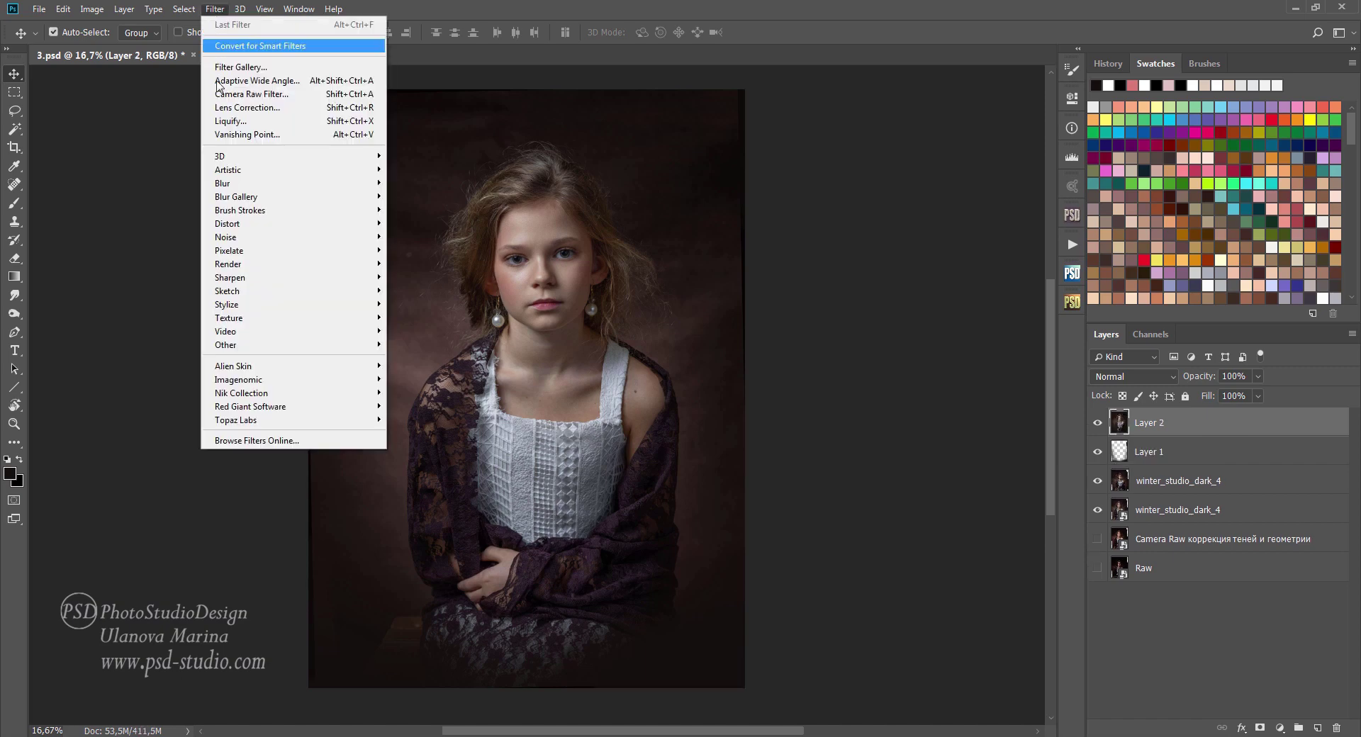
click(222, 122)
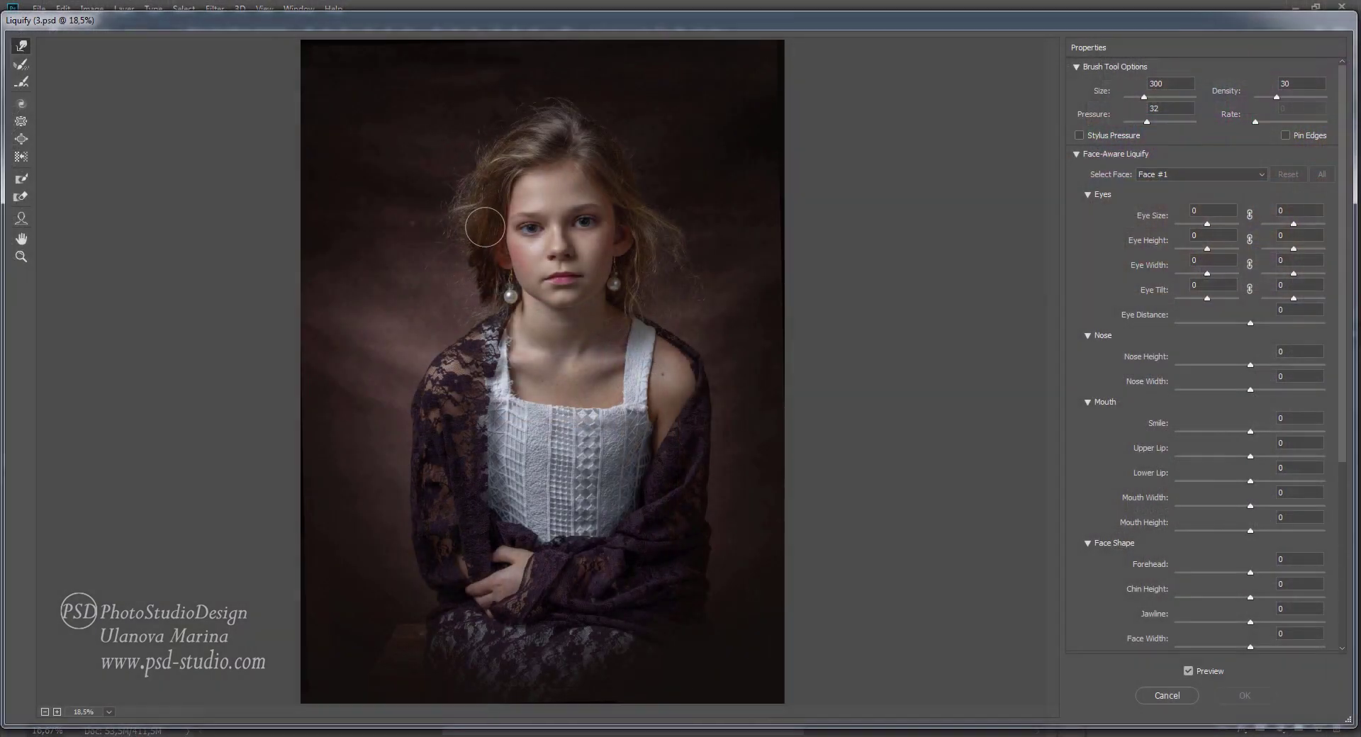
key(bracketright)
key(bracketright)
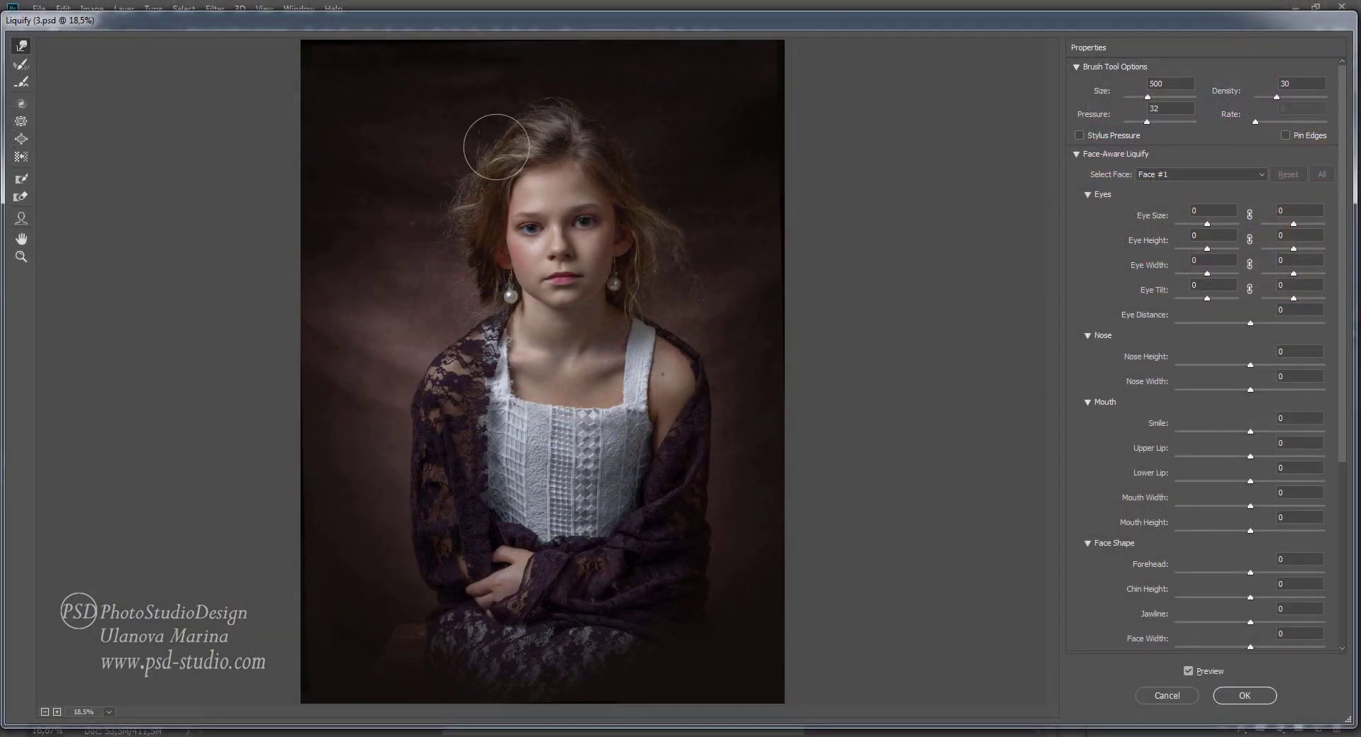
drag(456, 152, 539, 114)
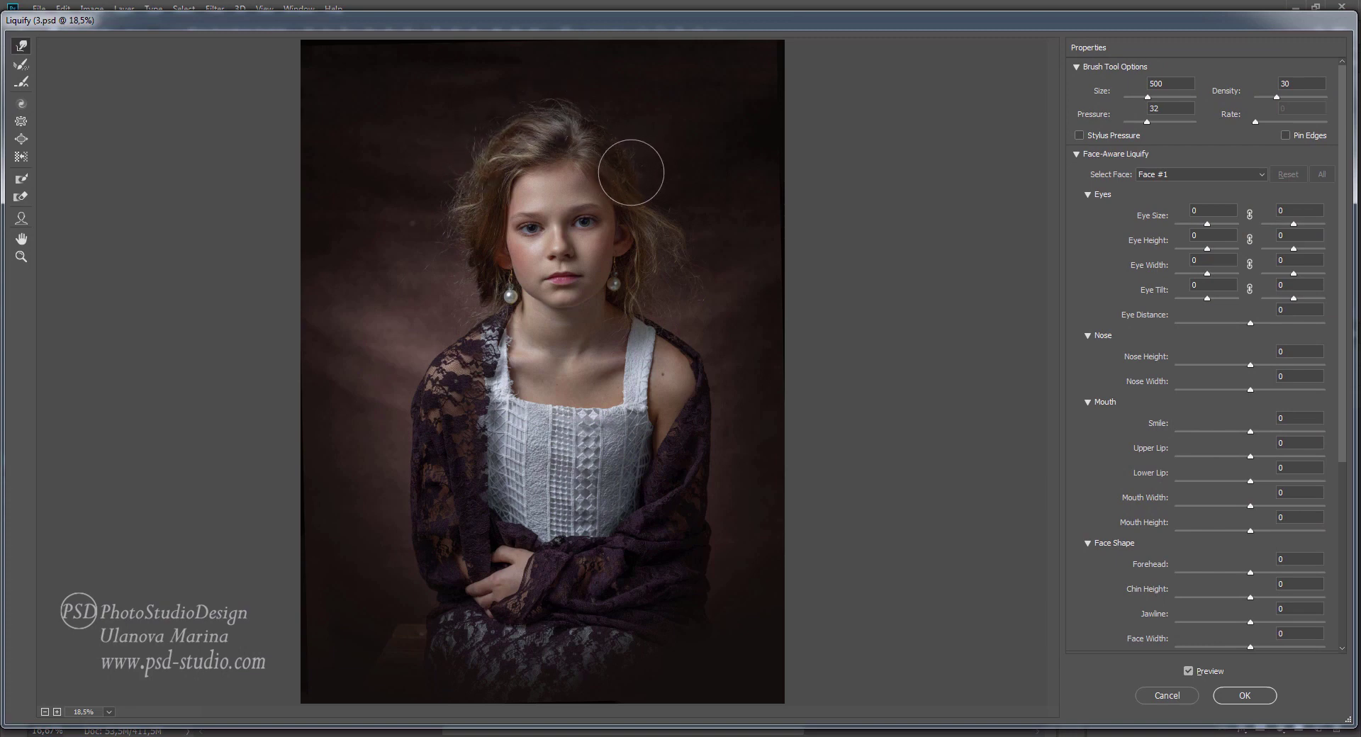
Step: Freeze the left pearl earring with the Freeze Mask at 33.3% zoom
key(bracketleft)
key(bracketright)
key(bracketright)
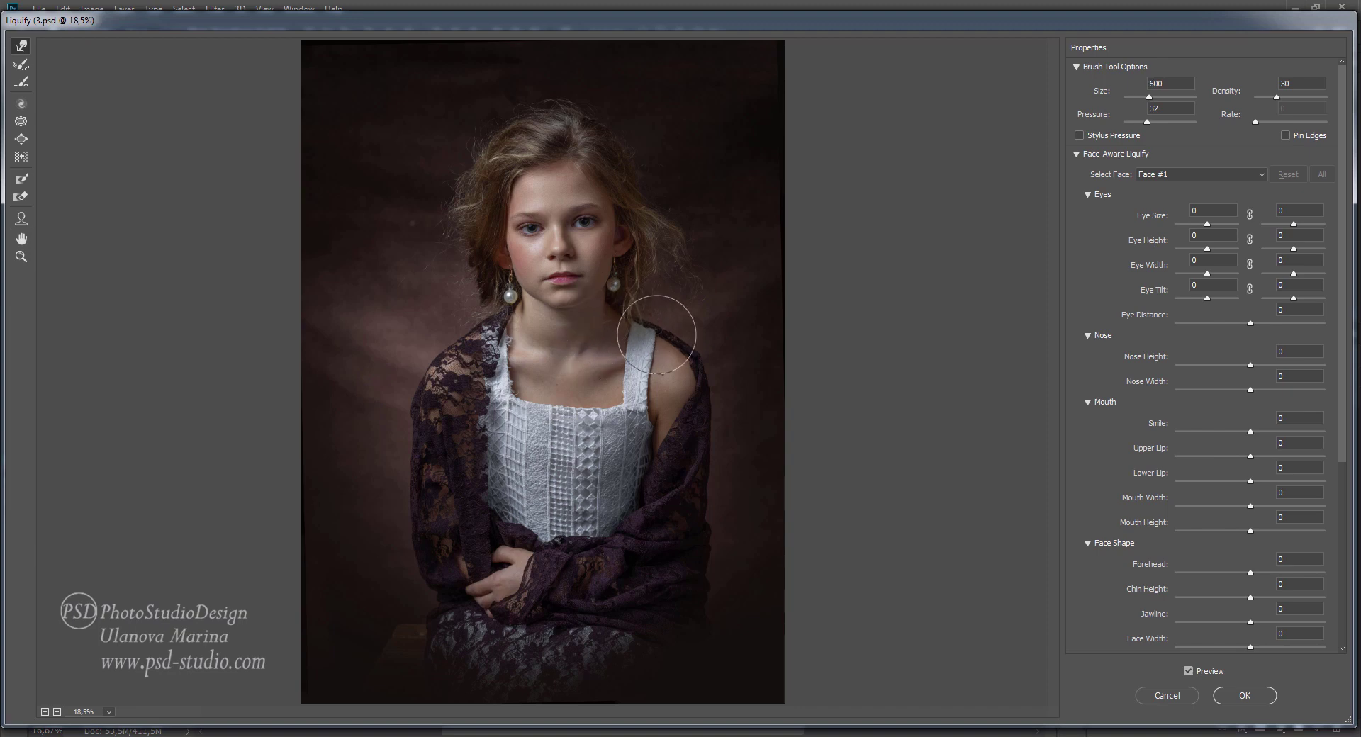
key(bracketleft)
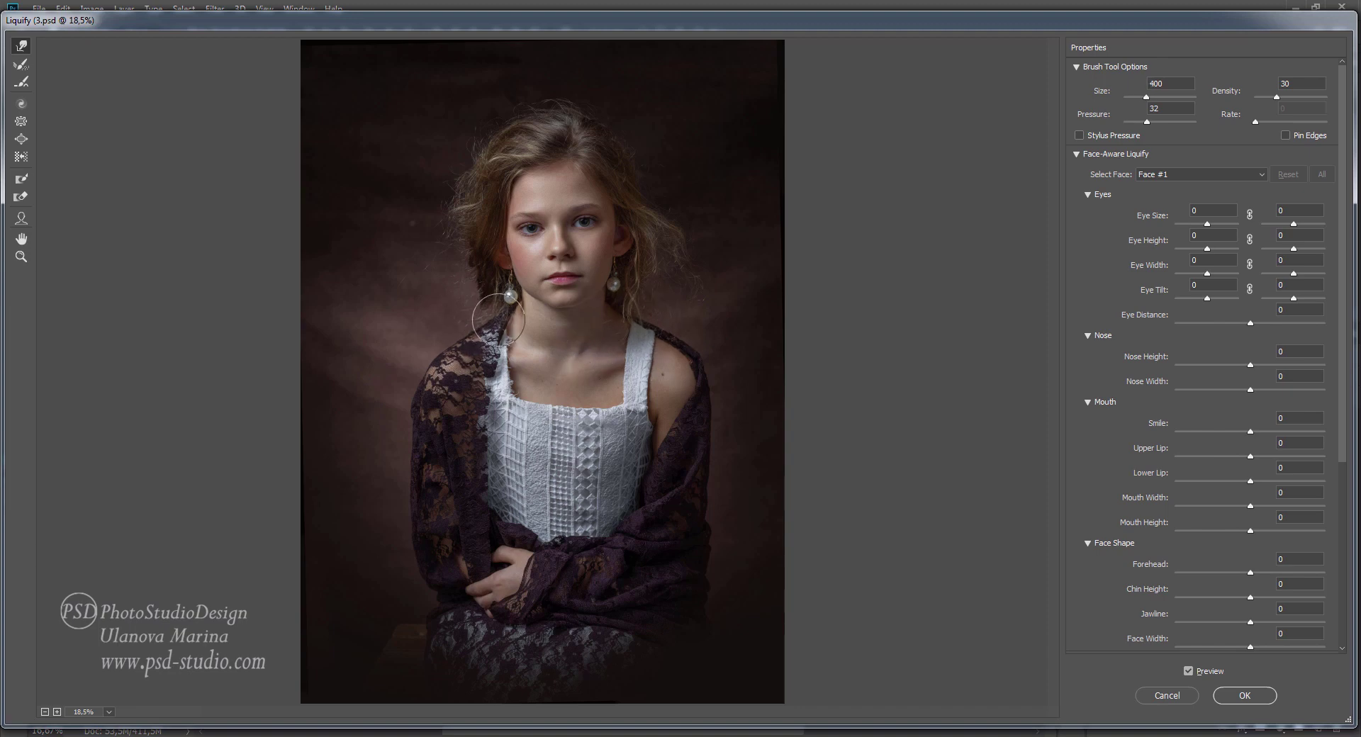
key(bracketright)
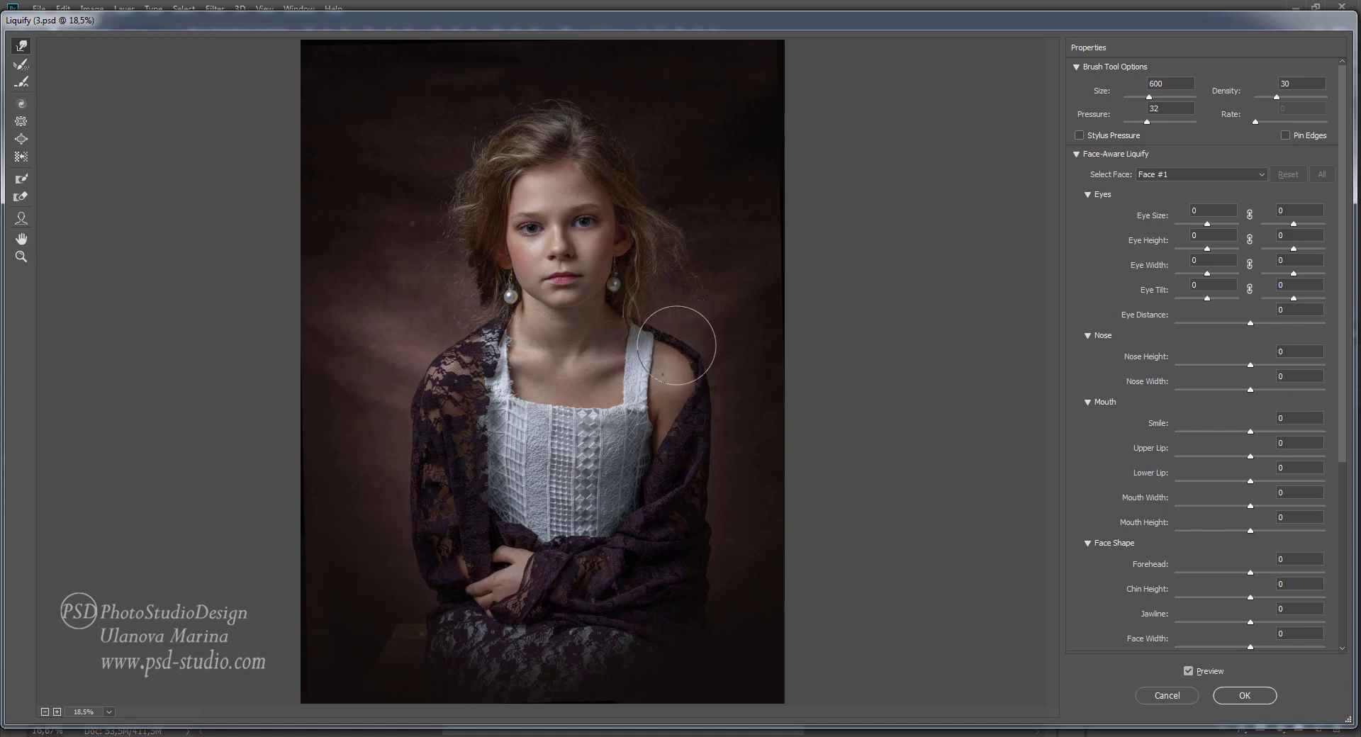
key(bracketleft)
key(bracketleft)
key(f)
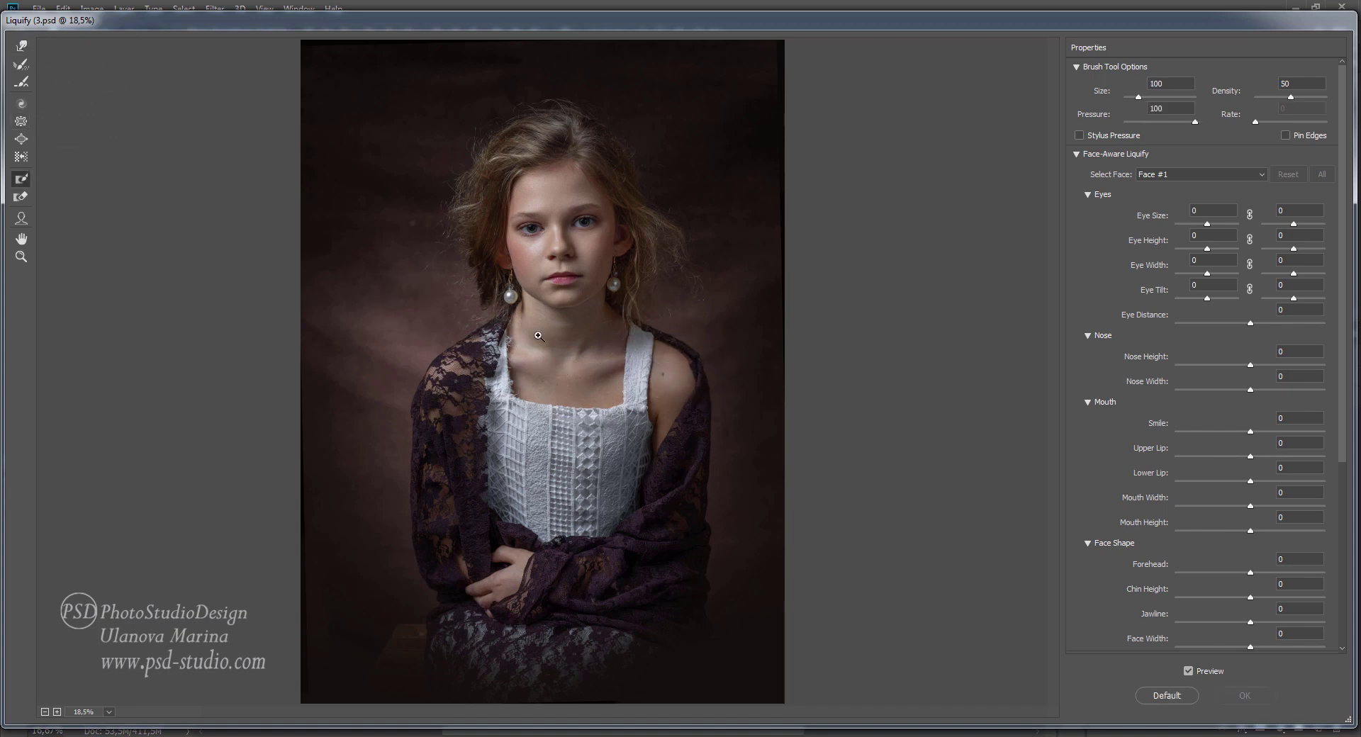
key(ctrl+plus)
key(ctrl+plus)
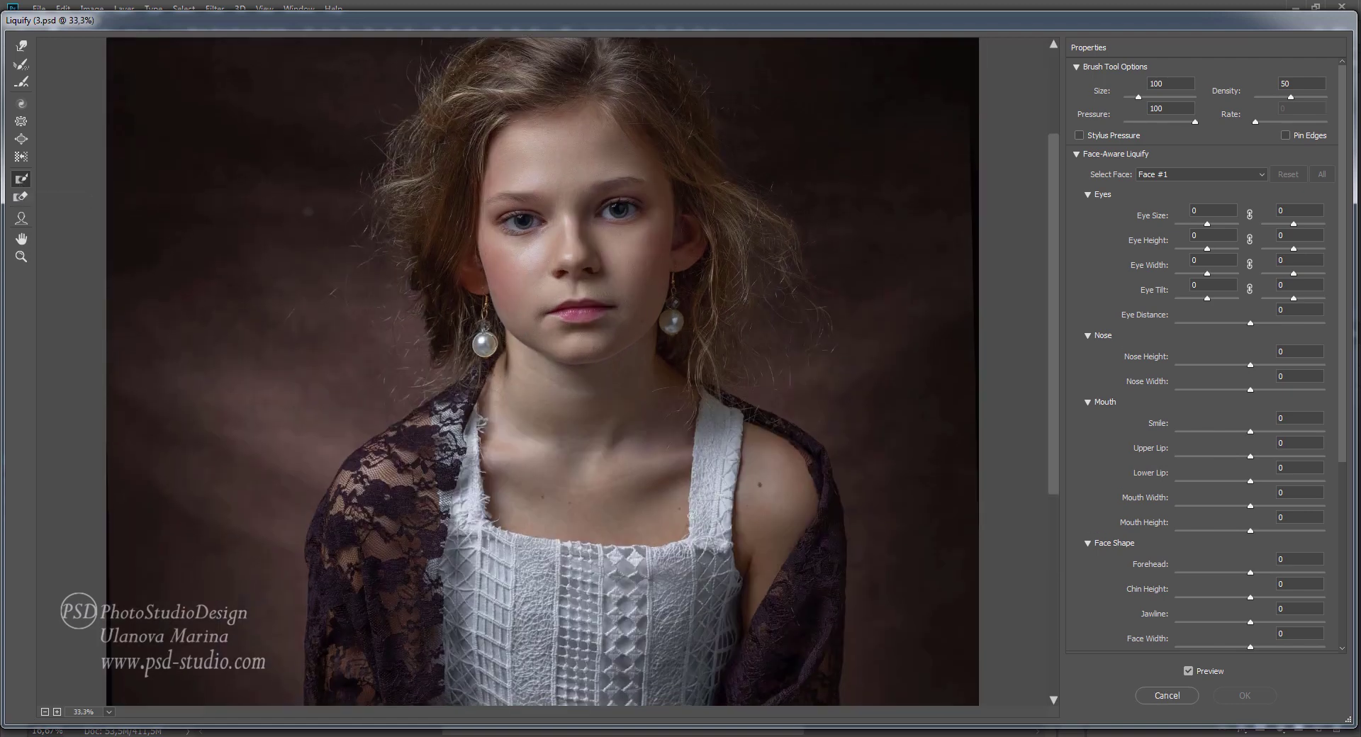
click(485, 344)
Step: Reshape the face contour near the right earring with Forward Warp, brush sizes 70–175
click(22, 46)
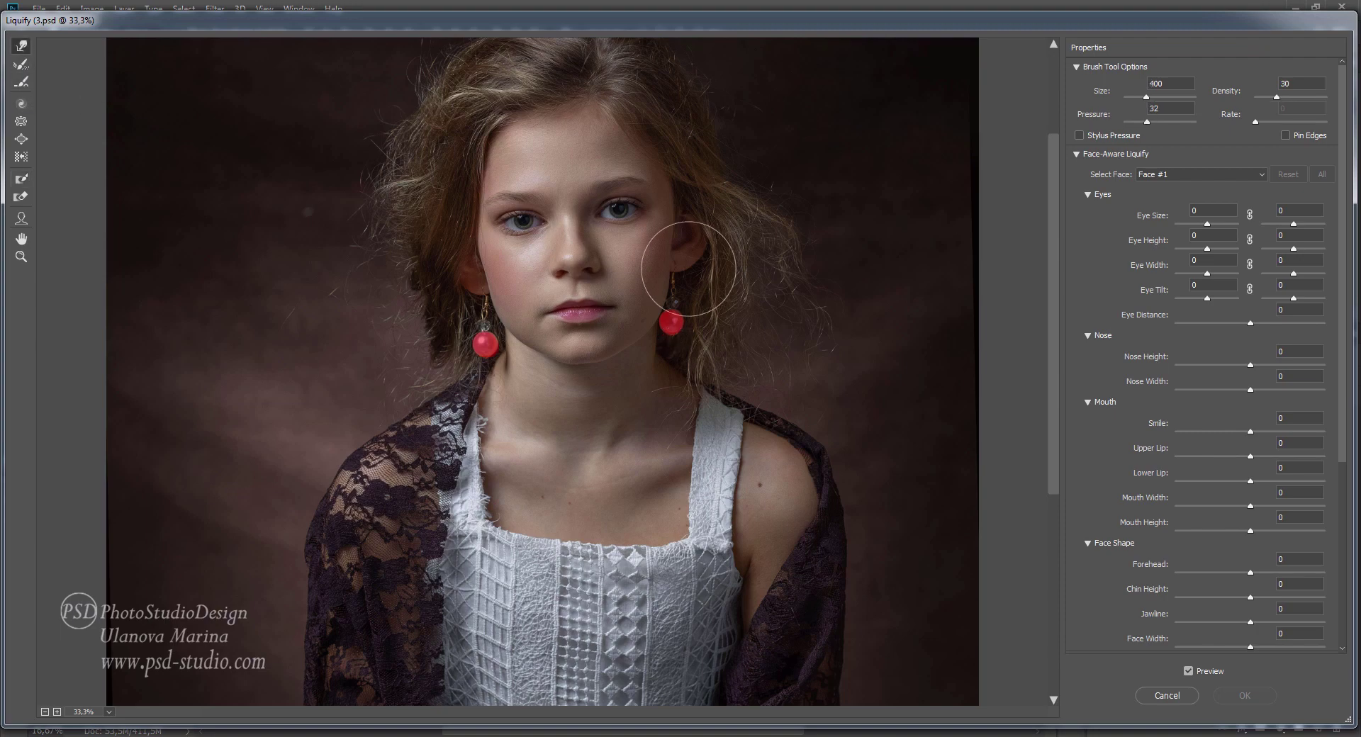
drag(716, 238, 702, 244)
key(bracketleft)
key(bracketleft)
key(bracketleft)
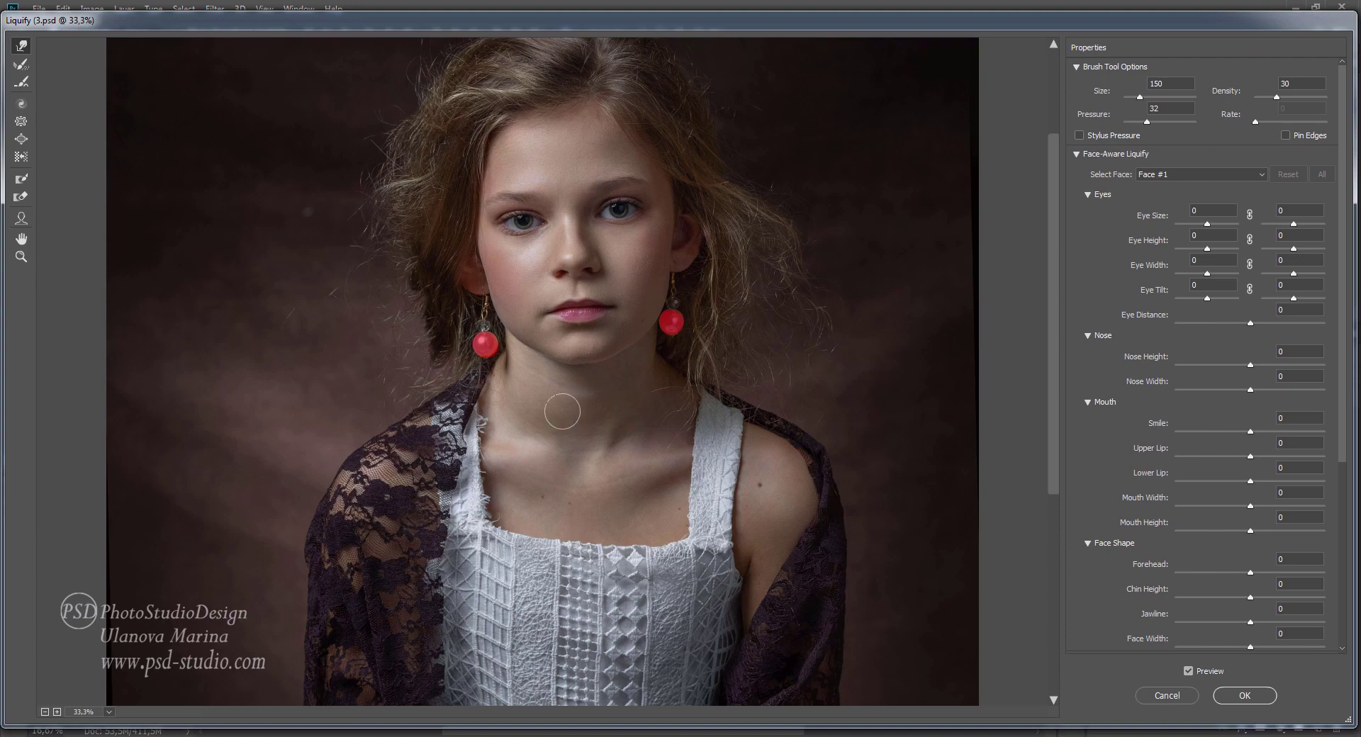
scroll(501, 400, up, 2)
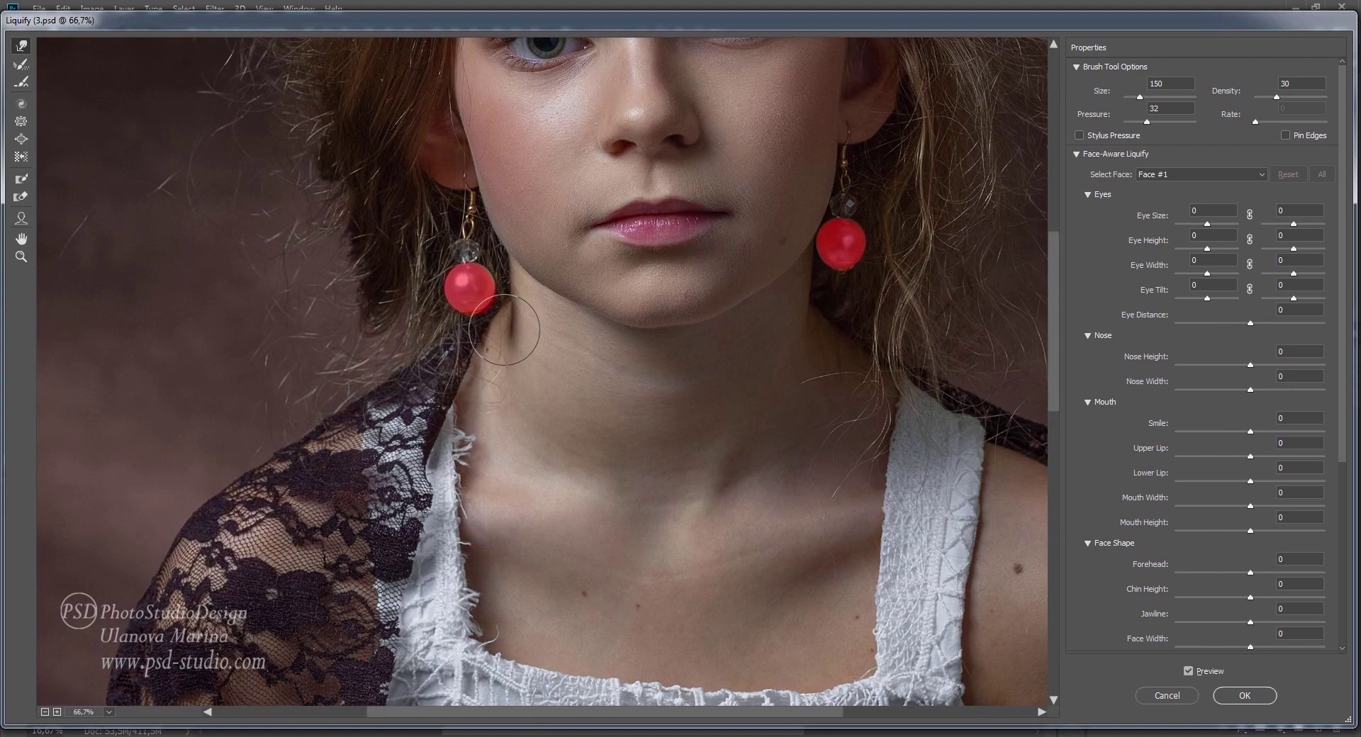
key(bracketleft)
key(bracketleft)
key(bracketleft)
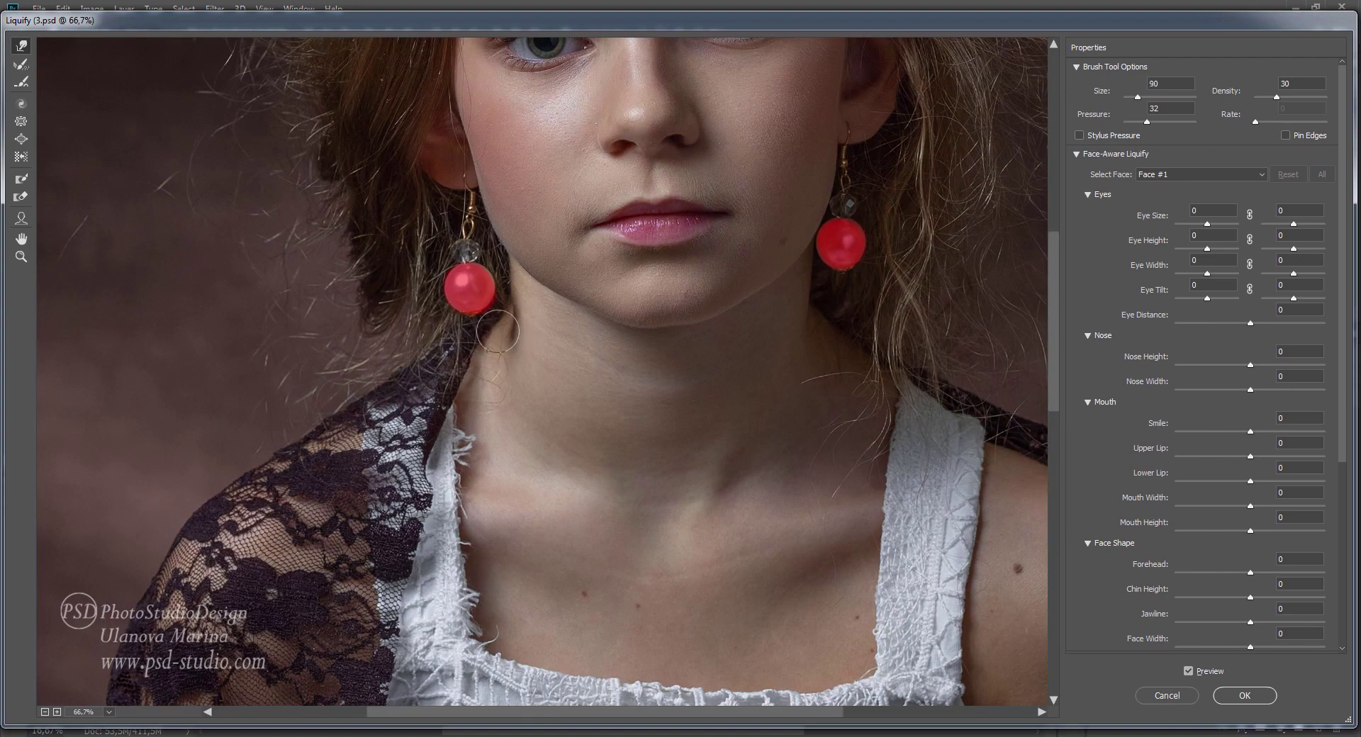
key(bracketleft)
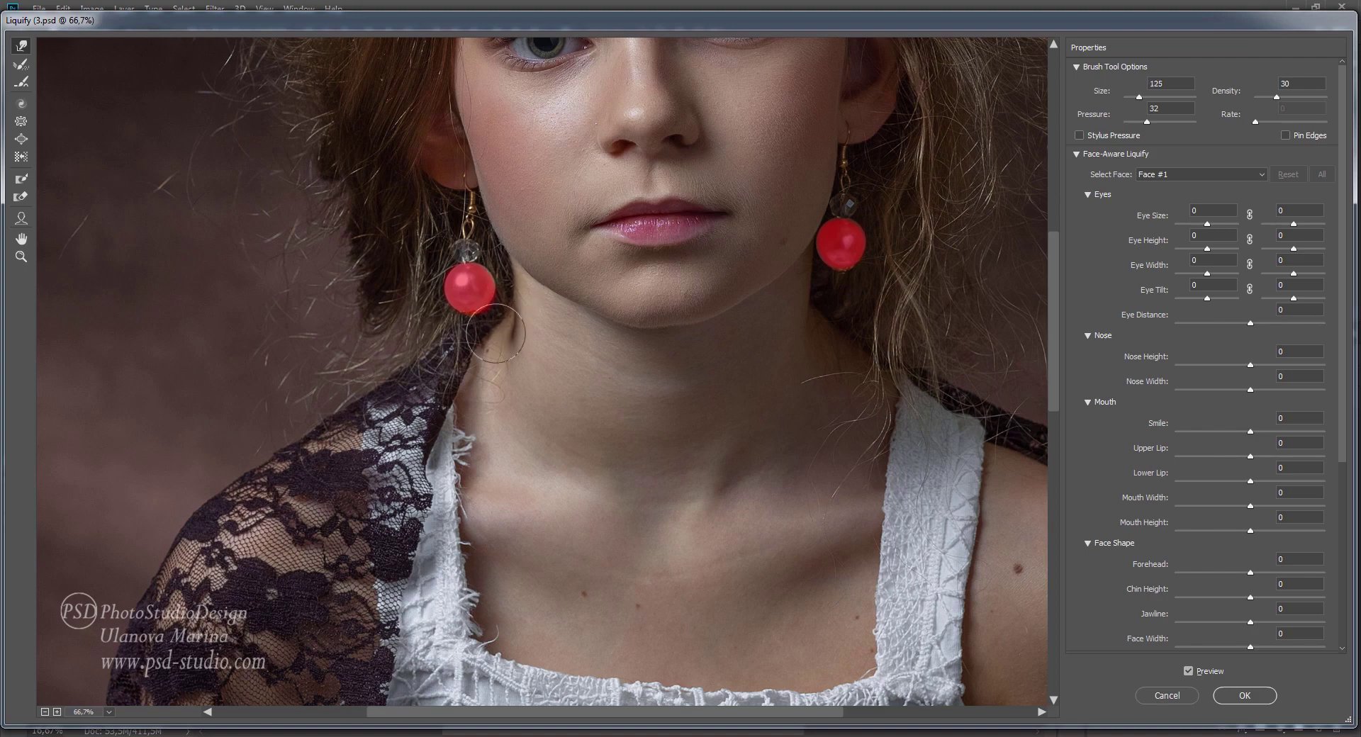
key(bracketleft)
key(bracketright)
key(bracketright)
key(bracketright)
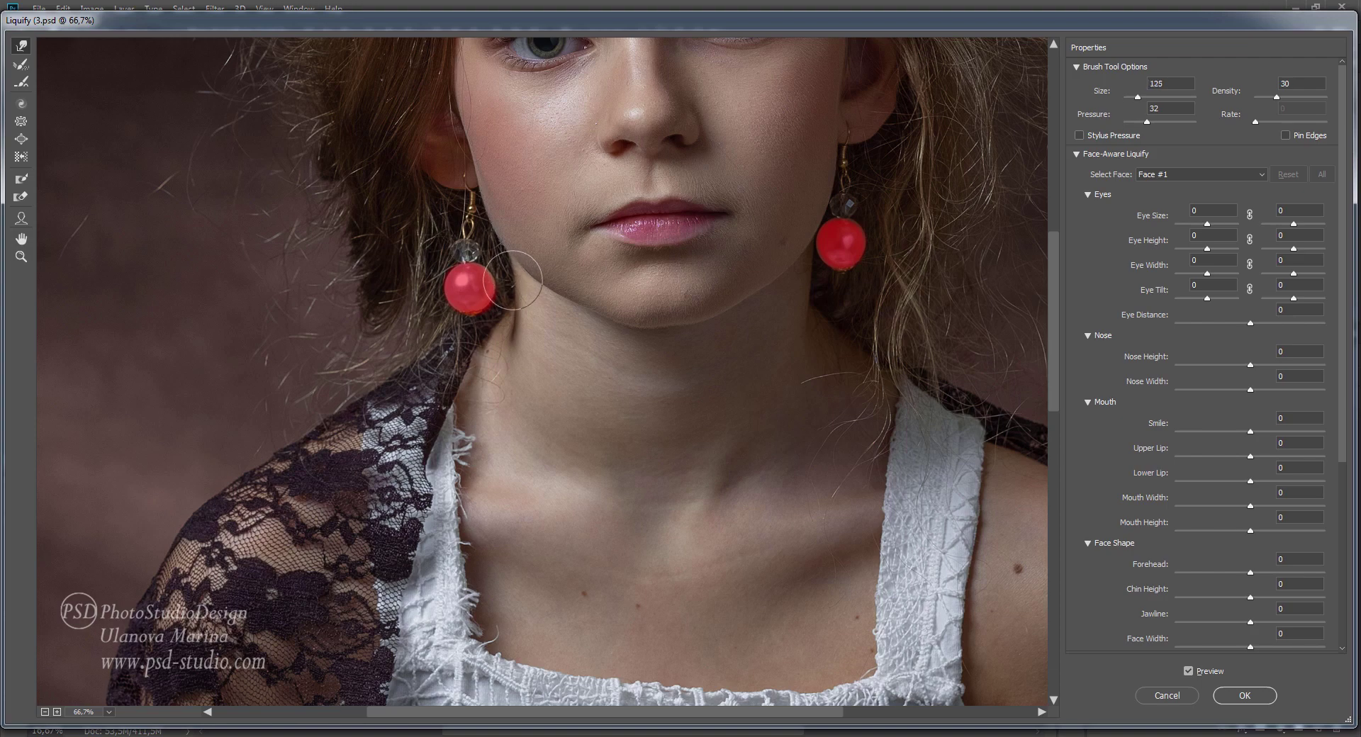
key(bracketleft)
key(bracketleft)
key(bracketleft)
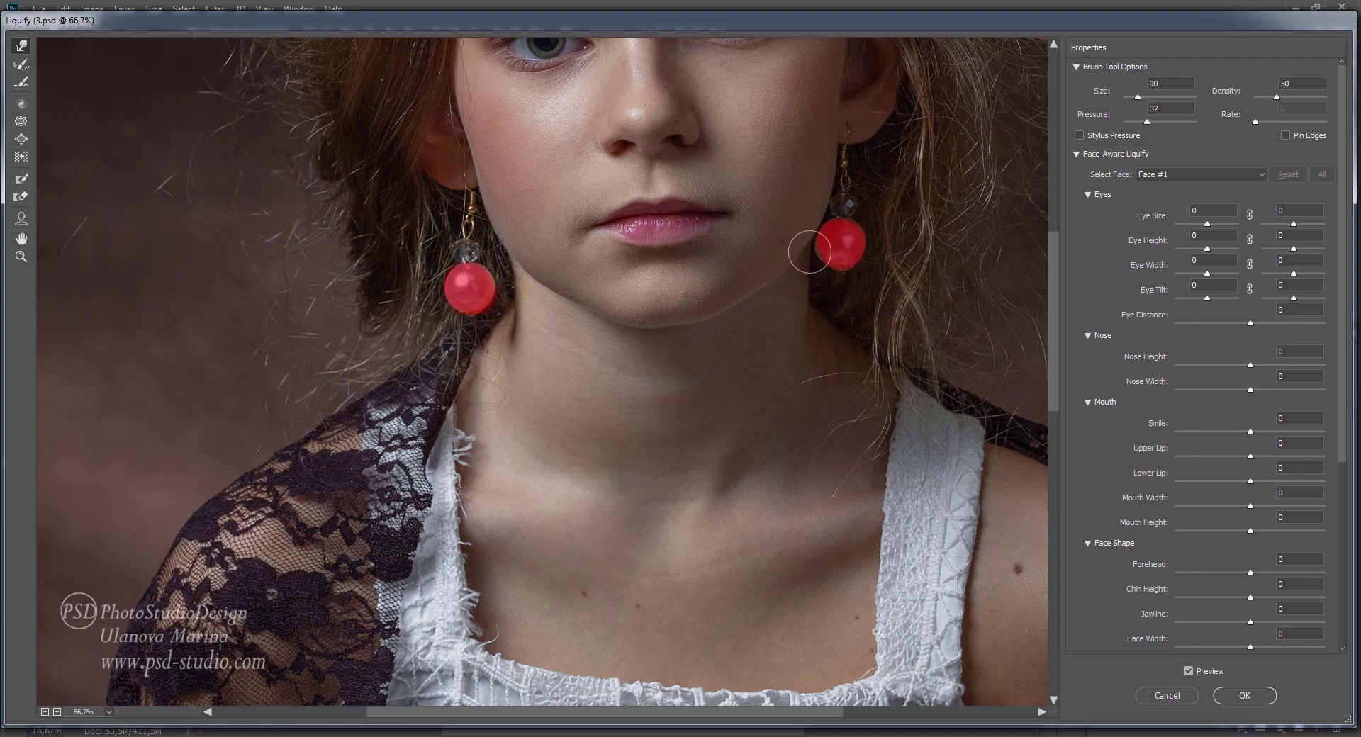
key(alt)
key(bracketright)
key(bracketright)
key(bracketleft)
key(bracketleft)
key(bracketright)
key(bracketright)
key(bracketright)
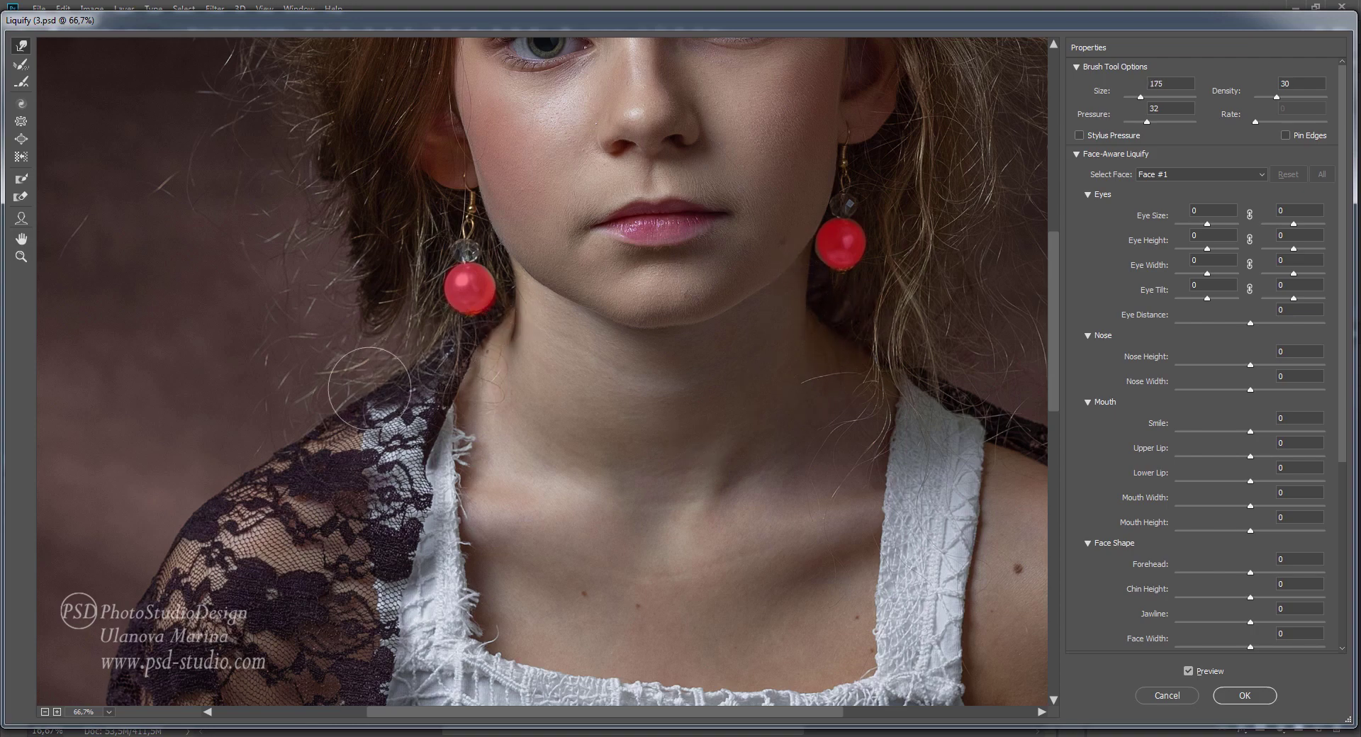
Step: Fit the image in view and raise the Eye Size sliders, right eye to 11
key(bracketright)
key(bracketright)
key(bracketright)
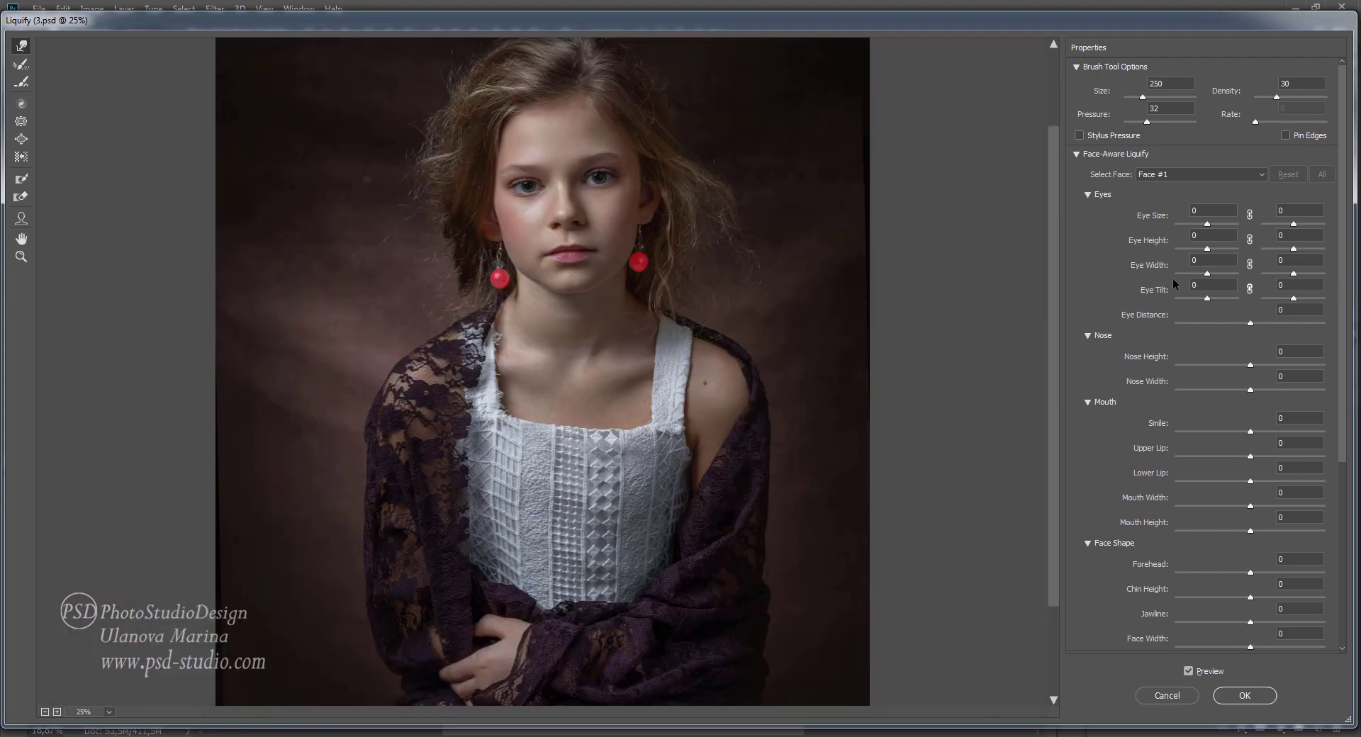
key(ctrl+0)
drag(1207, 225, 1296, 227)
key(Up)
key(Up)
key(Up)
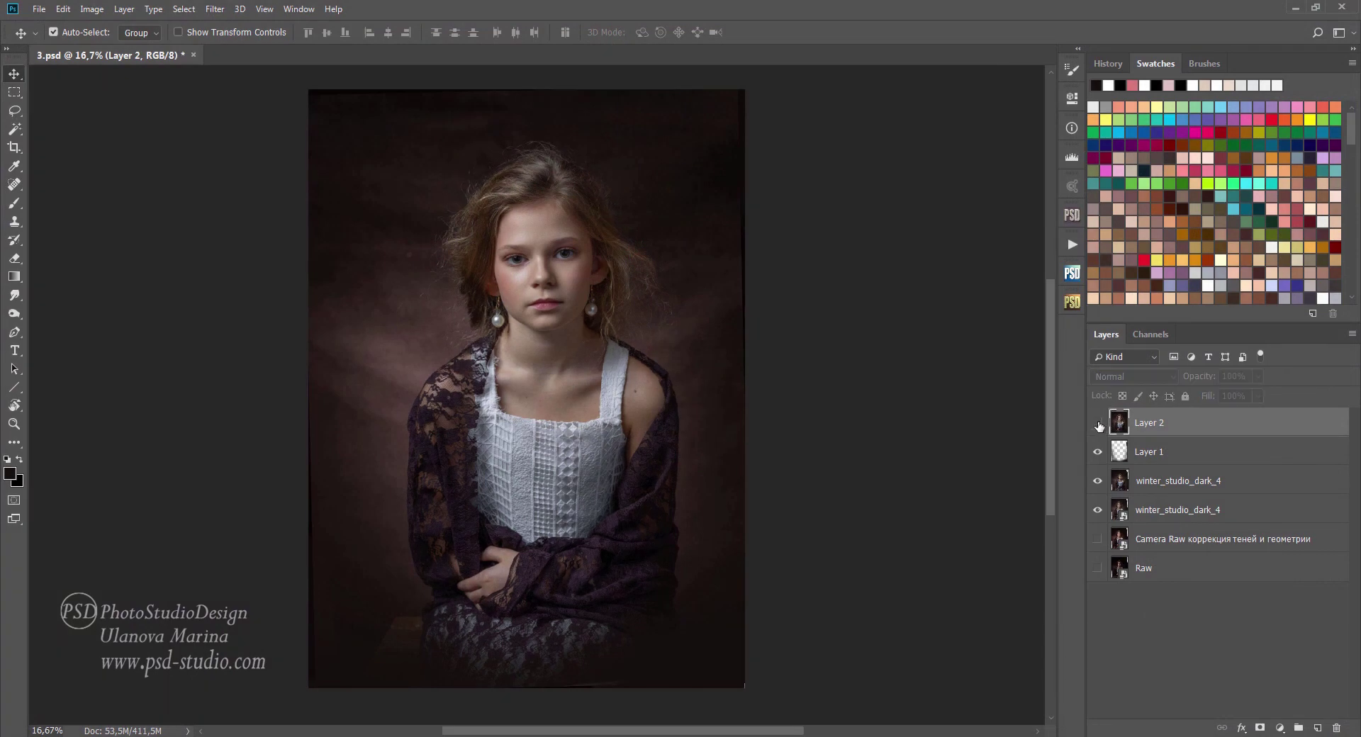
Step: Compare with and without the liquified layer, then open Winter Panel's RETOUCH actions
click(1097, 424)
click(1097, 425)
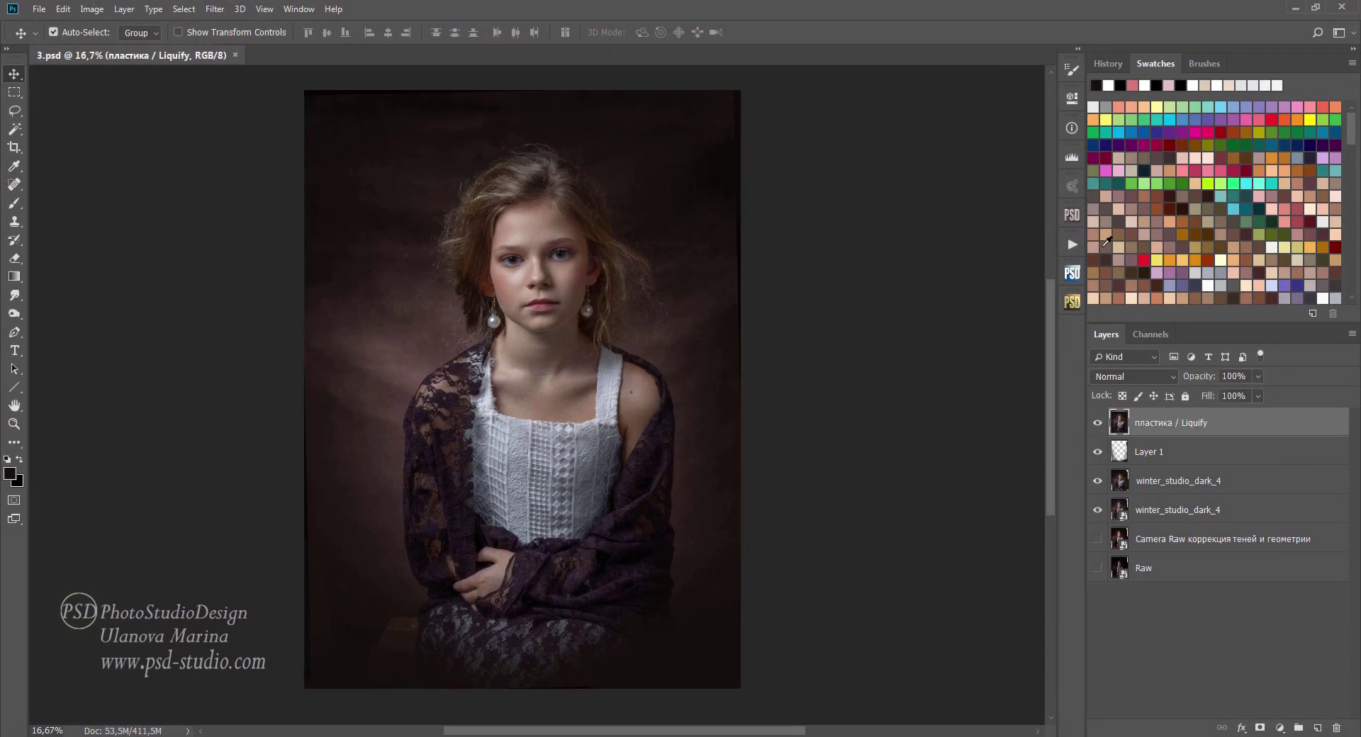
click(1075, 276)
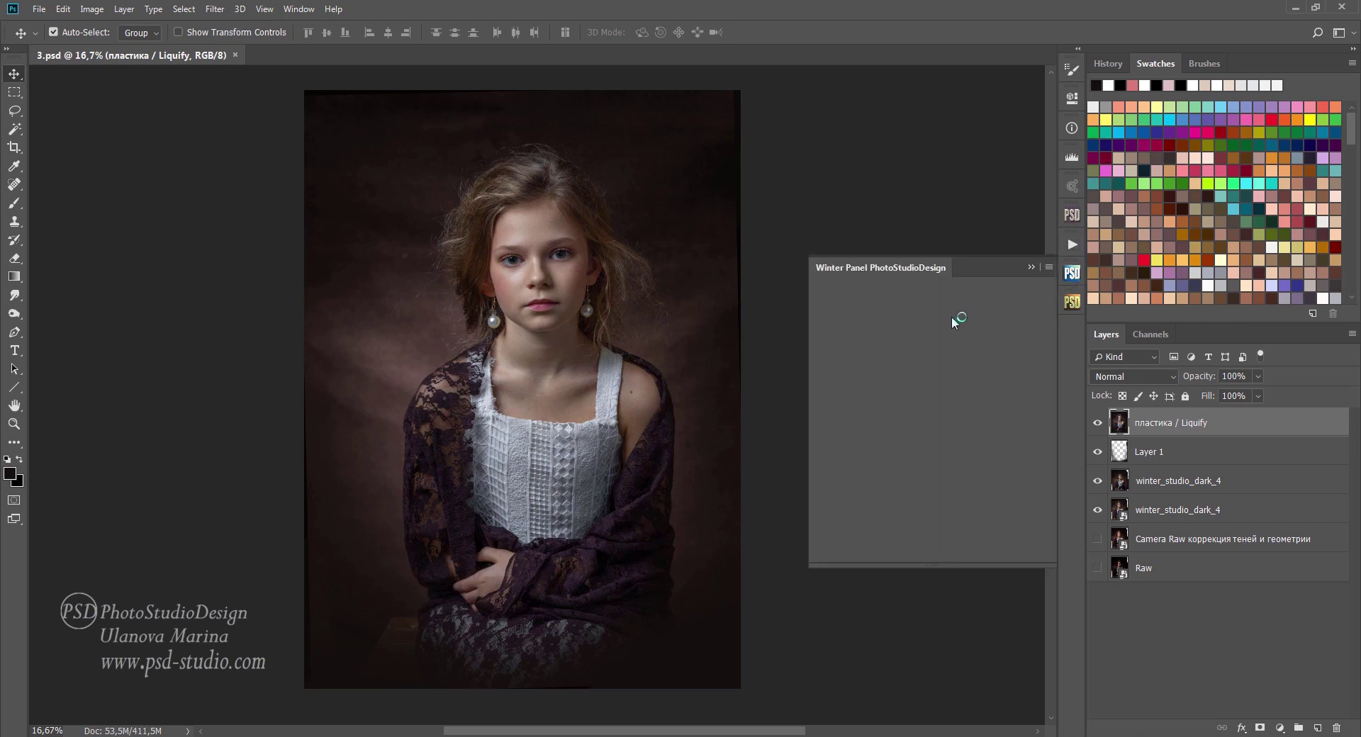
click(897, 392)
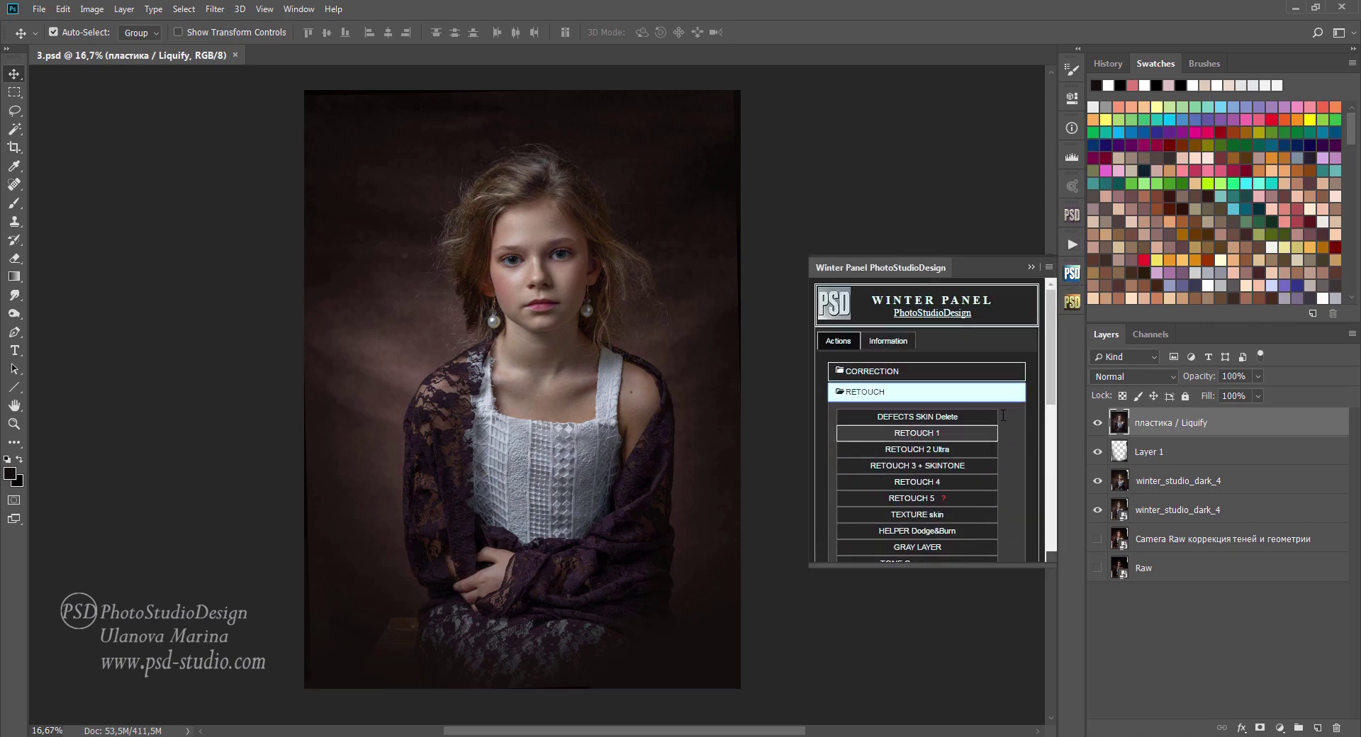
scroll(1050, 412, down, 2)
scroll(1050, 413, down, 1)
scroll(1049, 421, down, 1)
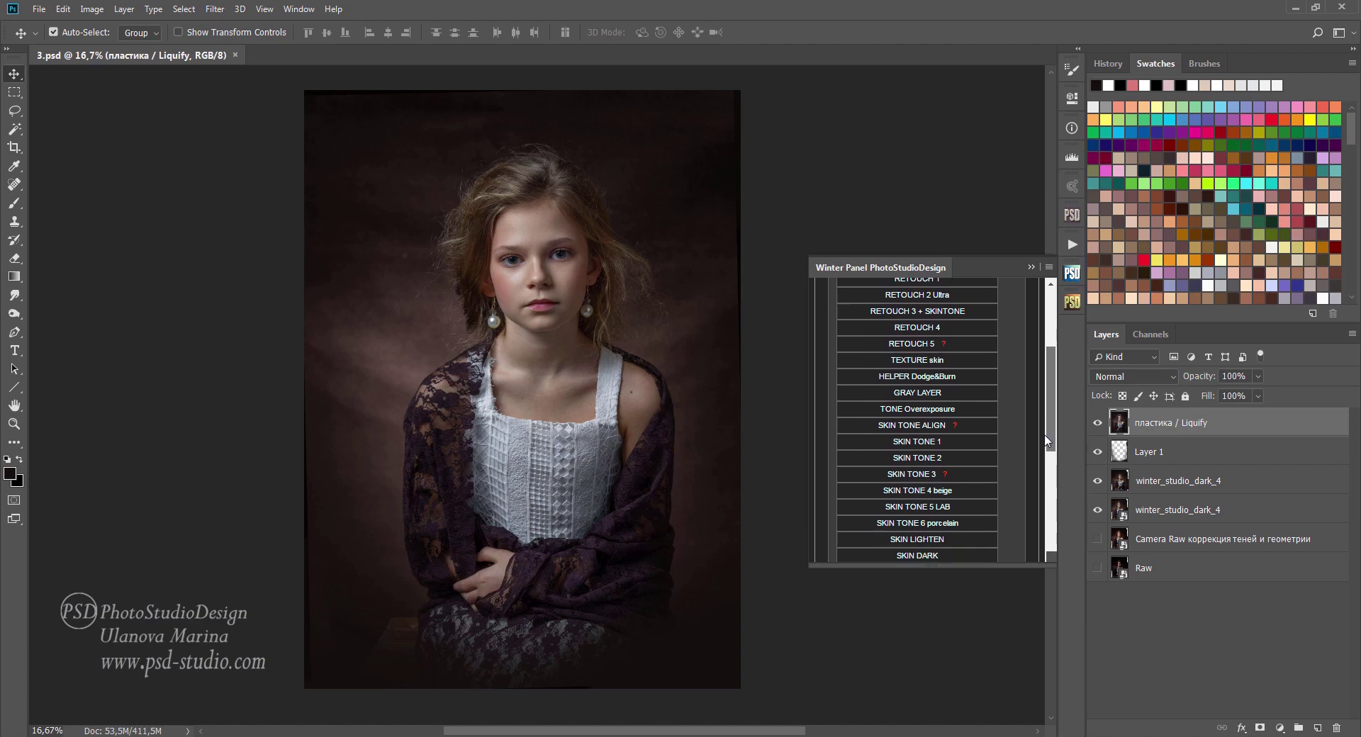
scroll(1046, 432, down, 1)
scroll(1044, 451, down, 1)
scroll(1042, 454, down, 1)
scroll(1041, 459, down, 1)
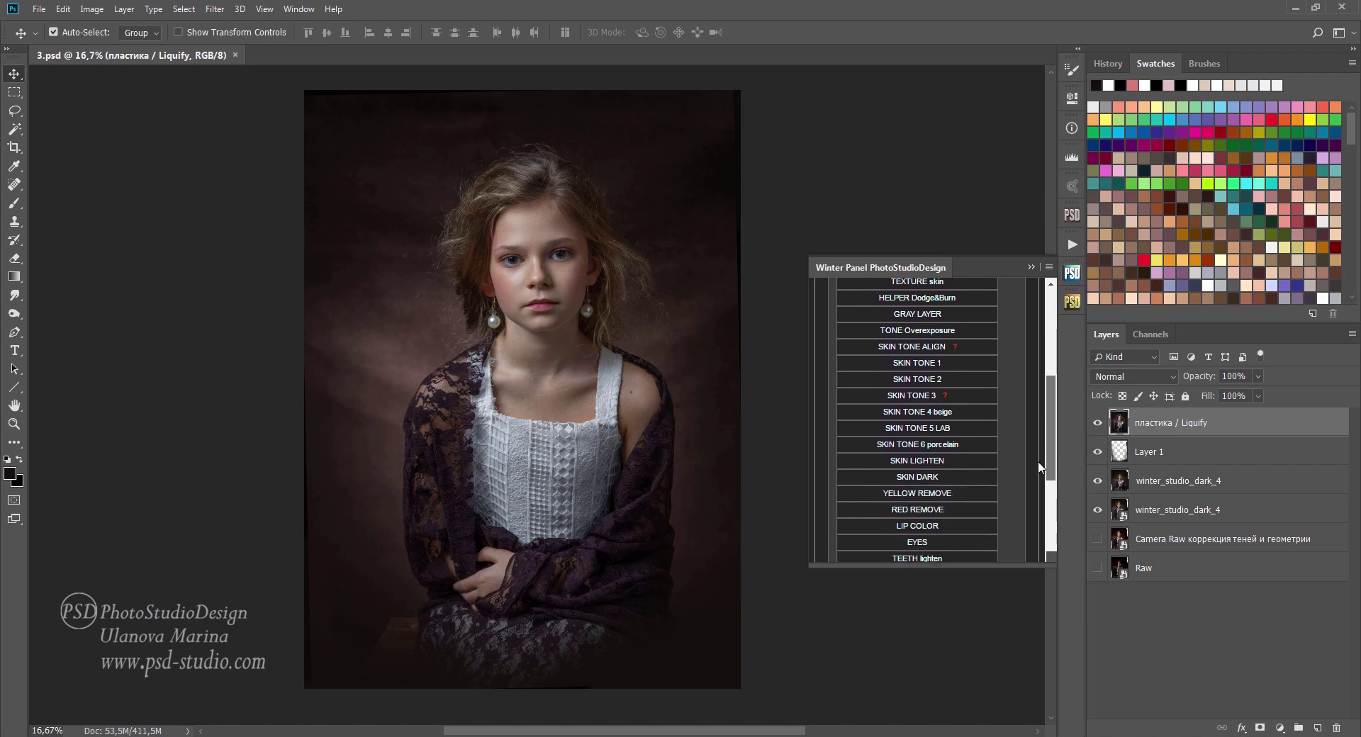
scroll(1041, 466, down, 1)
scroll(1039, 474, down, 1)
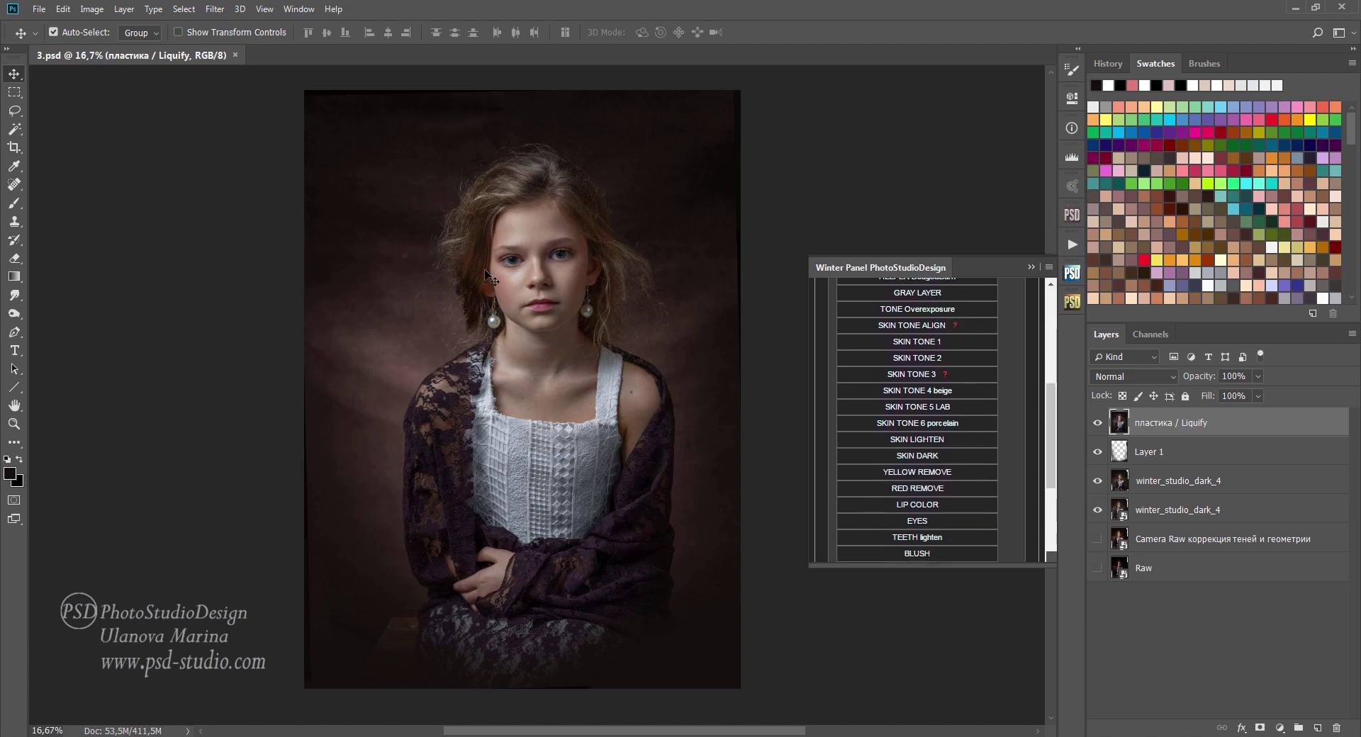
Step: Run Red remove and paint its mask in over the cheek with a 50%, 200 px brush
click(918, 489)
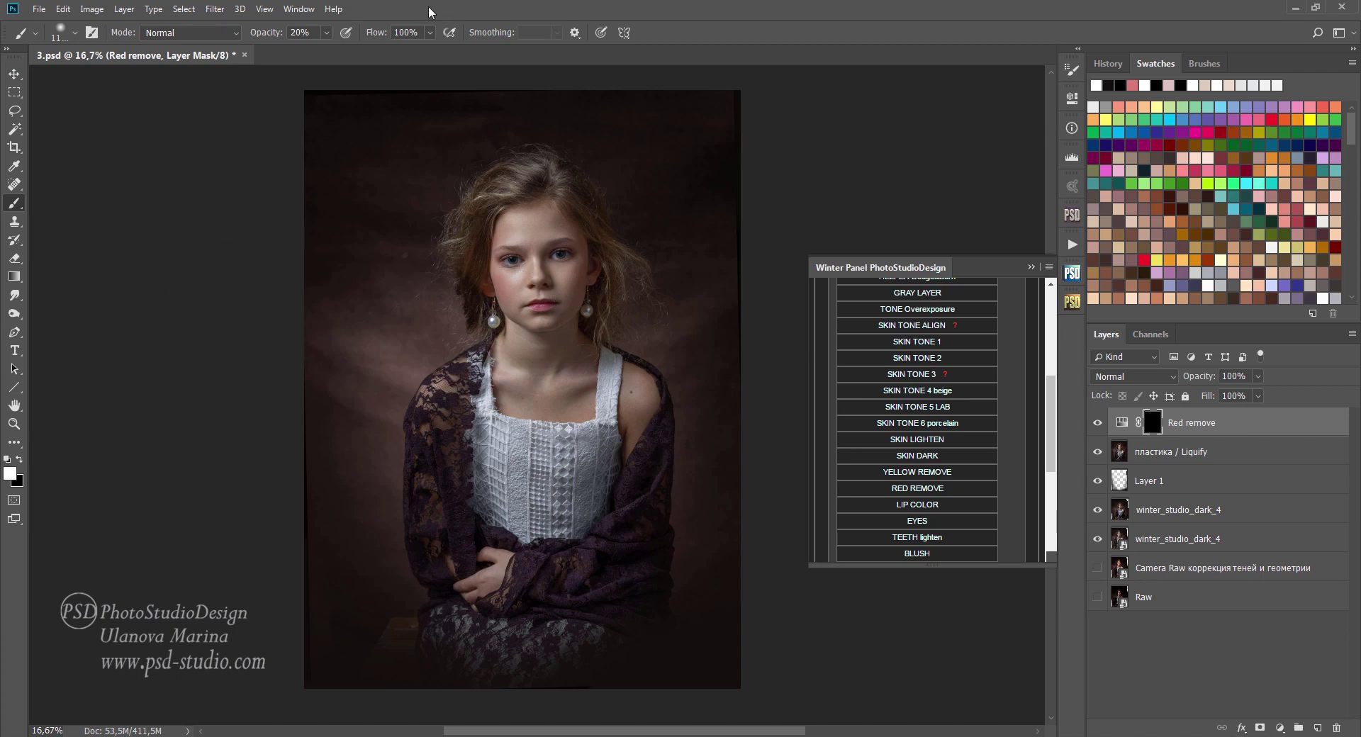
ctrl+click(487, 291)
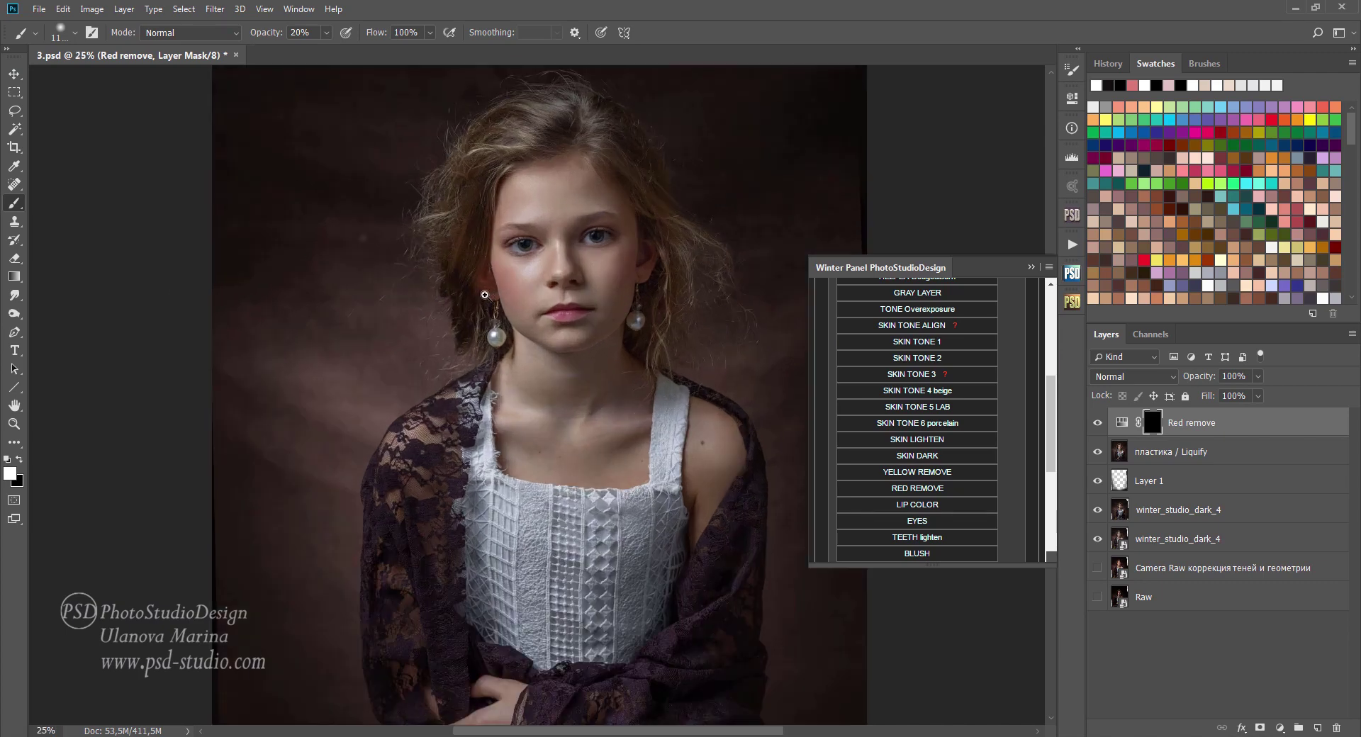
key(5)
key(bracketleft)
key(bracketleft)
key(bracketleft)
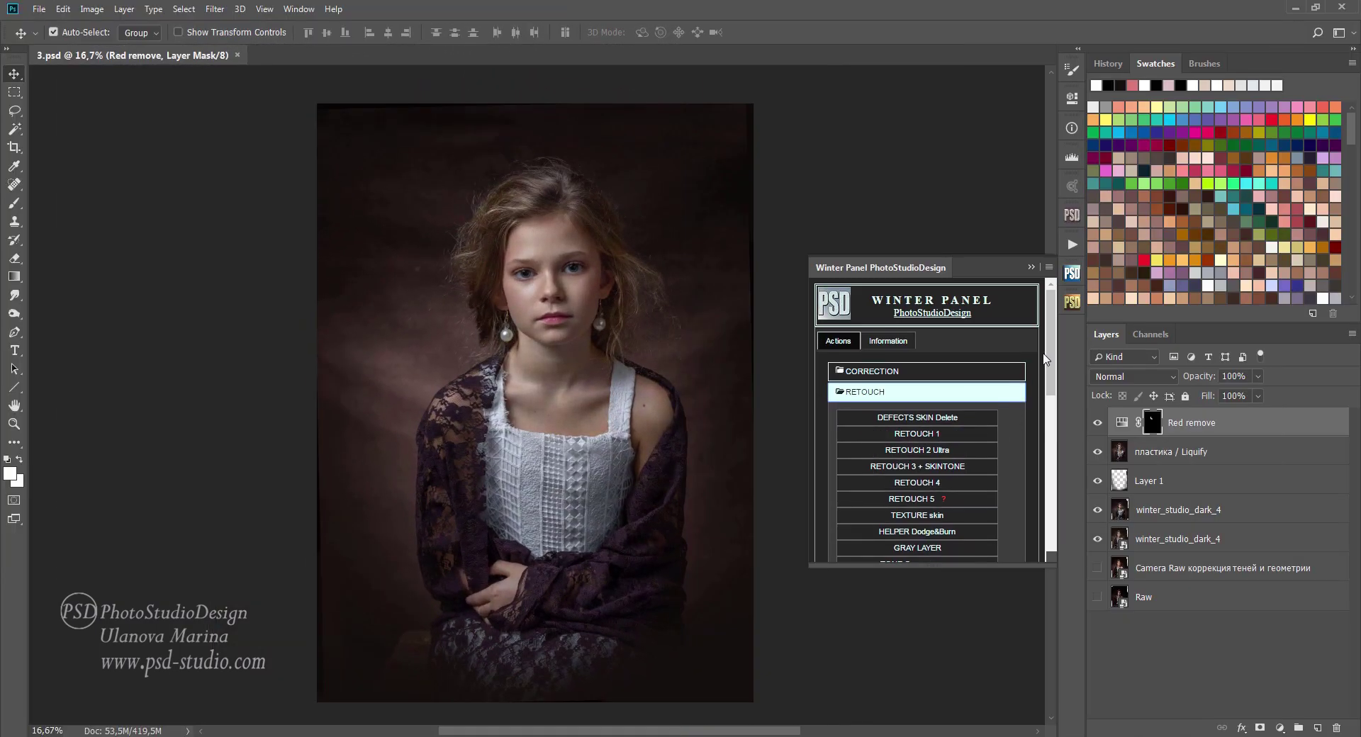
drag(1049, 360, 1051, 414)
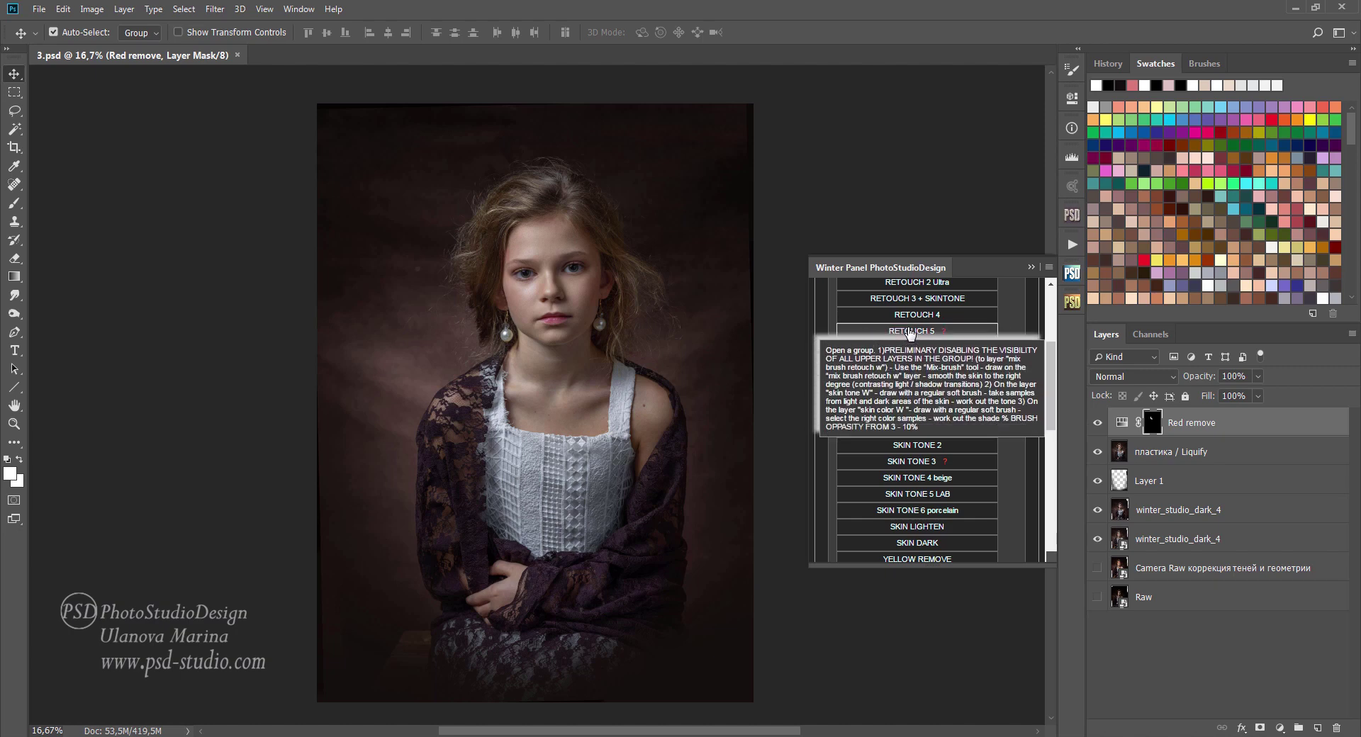
Step: Run RETOUCH 5, stop its message, and select retouch remove defects inside Retouch 5 W
click(918, 332)
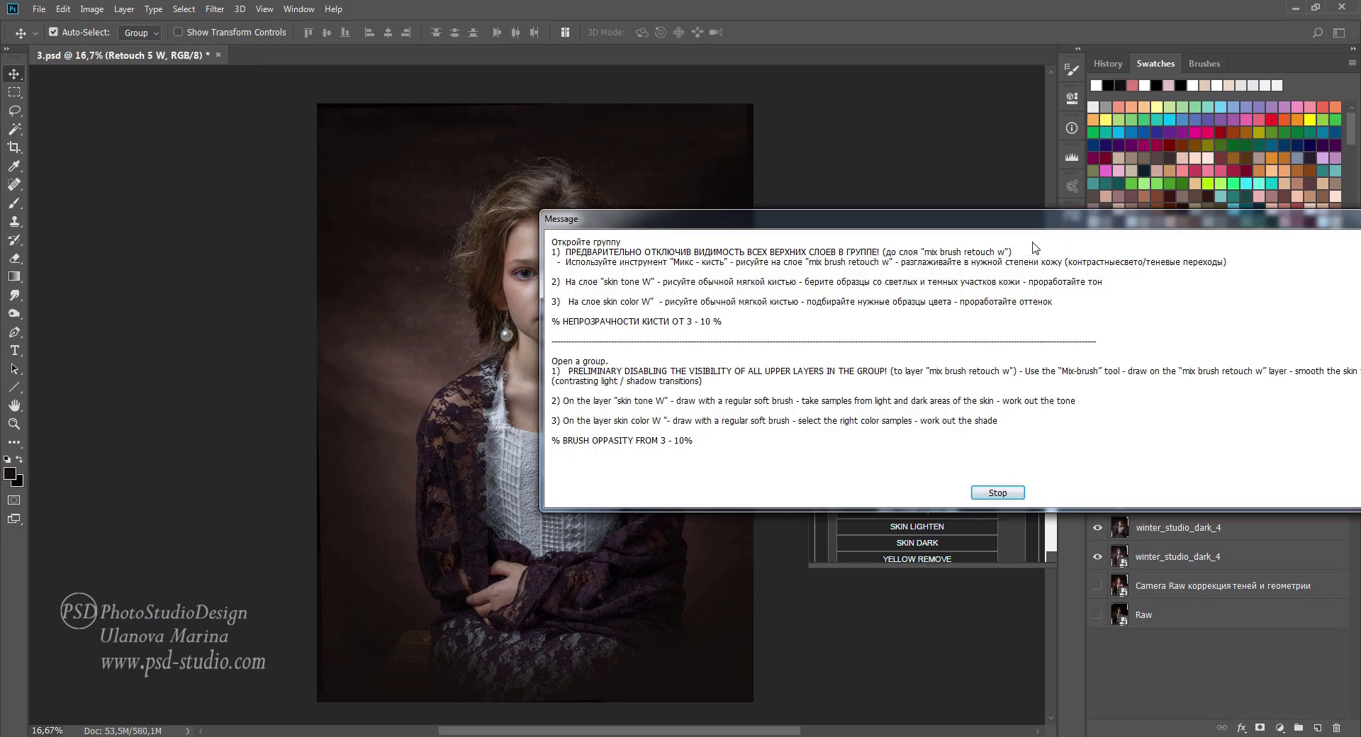
drag(1055, 225, 923, 202)
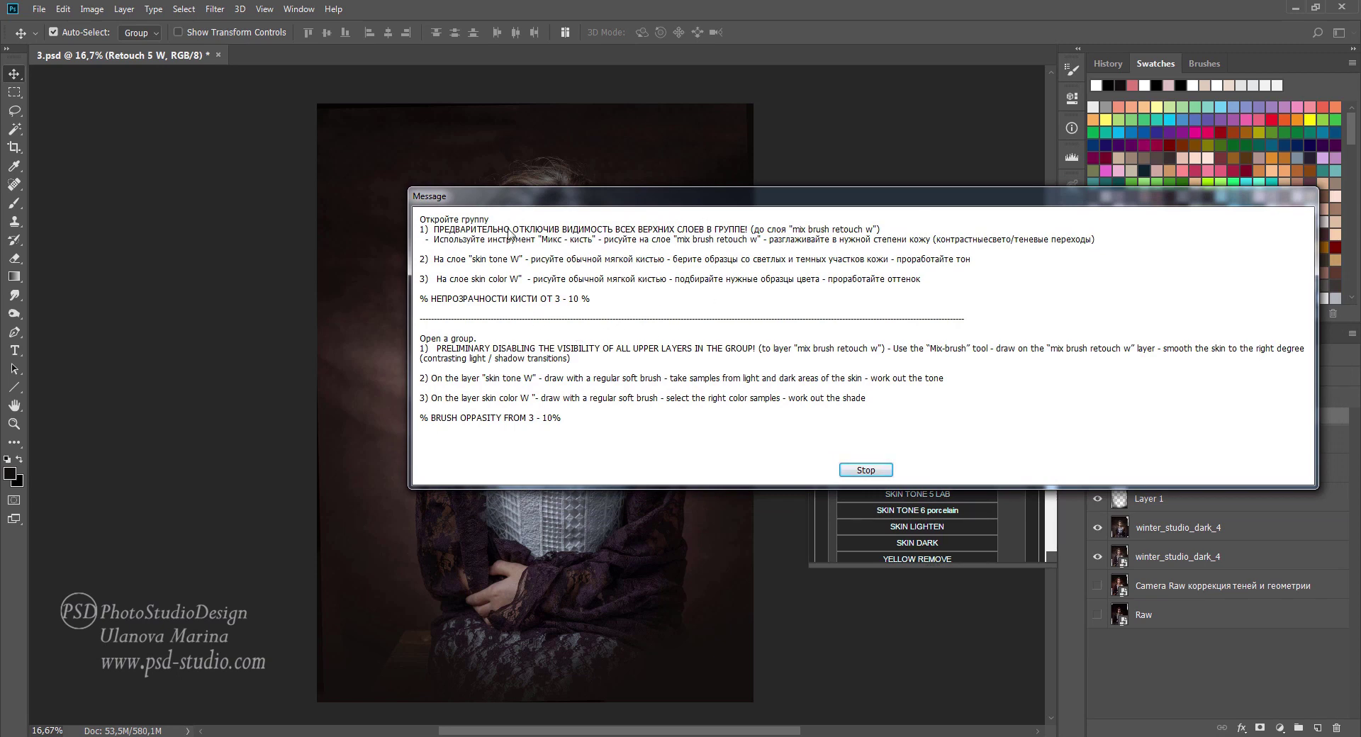
click(863, 470)
click(1032, 266)
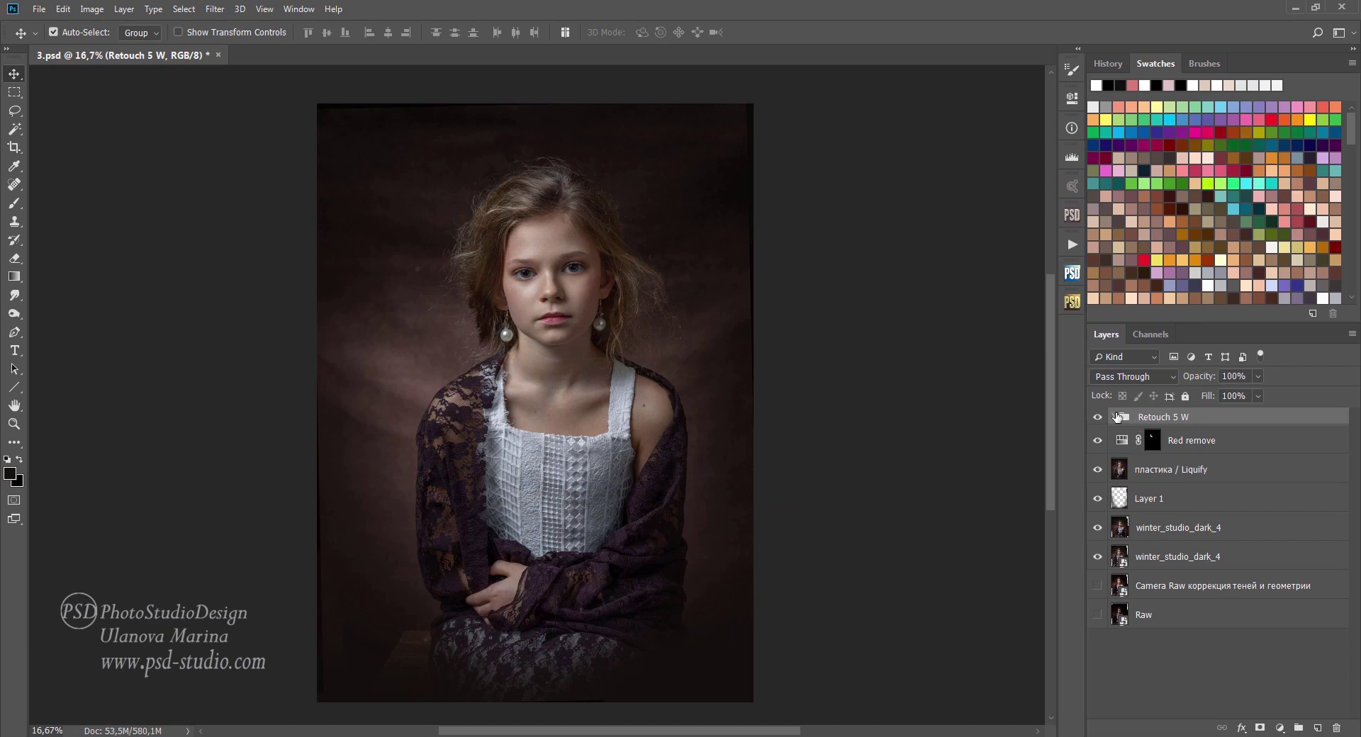
click(1115, 418)
click(1146, 443)
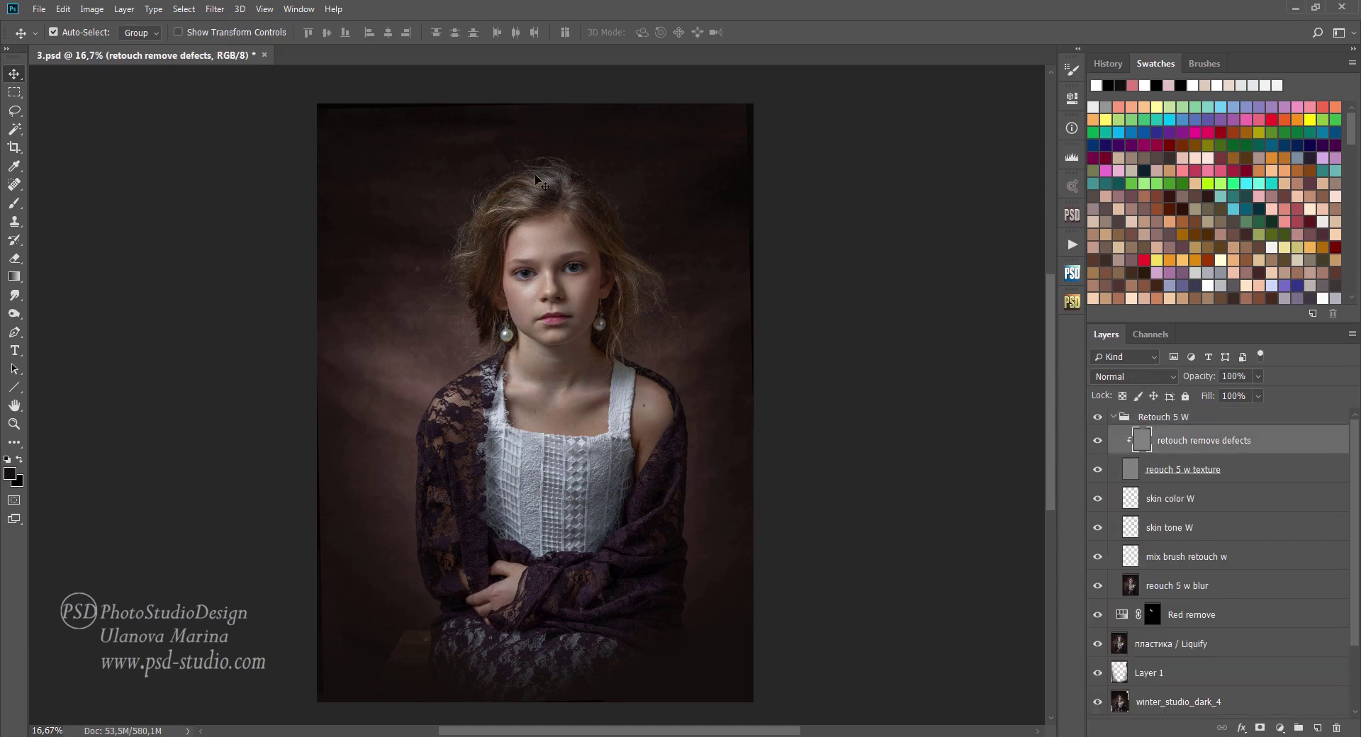
Step: Zoom to 200% on the face and set the Clone Stamp to sample Current Layer
scroll(538, 280, up, 4)
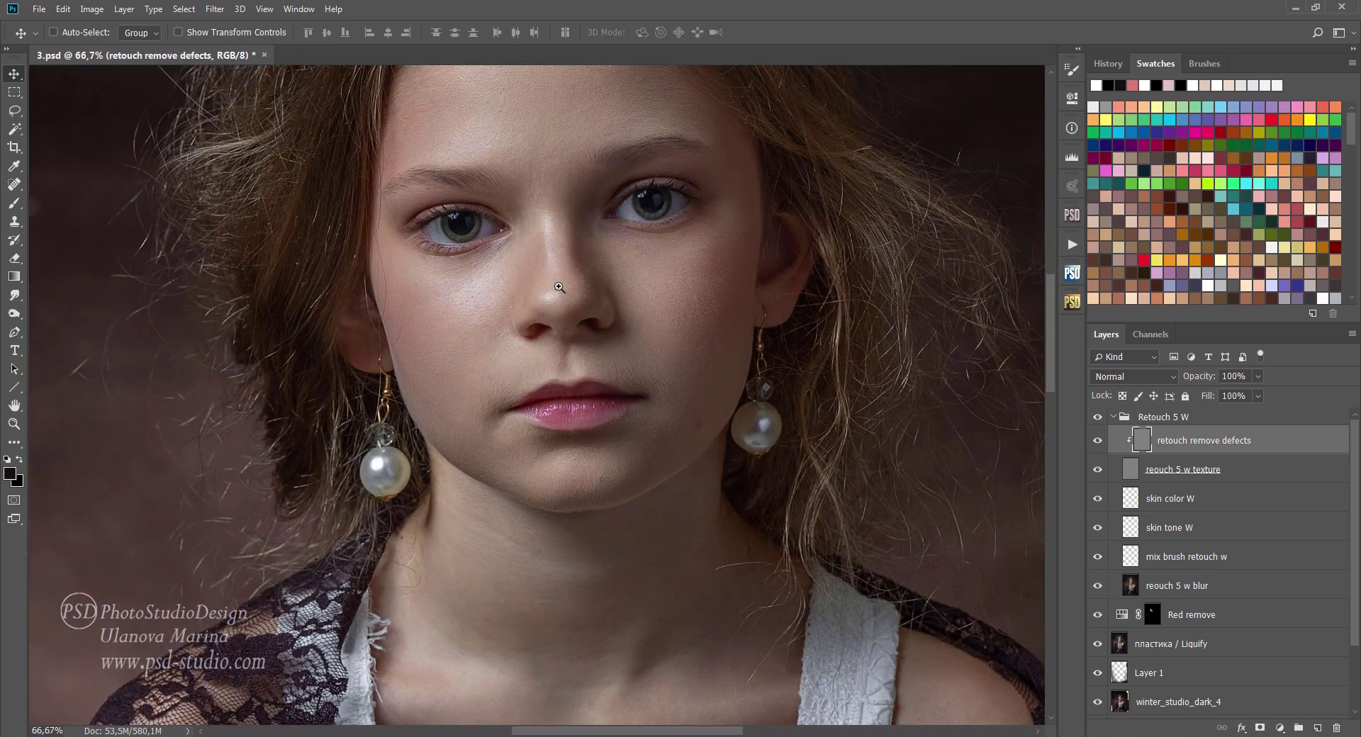
click(559, 287)
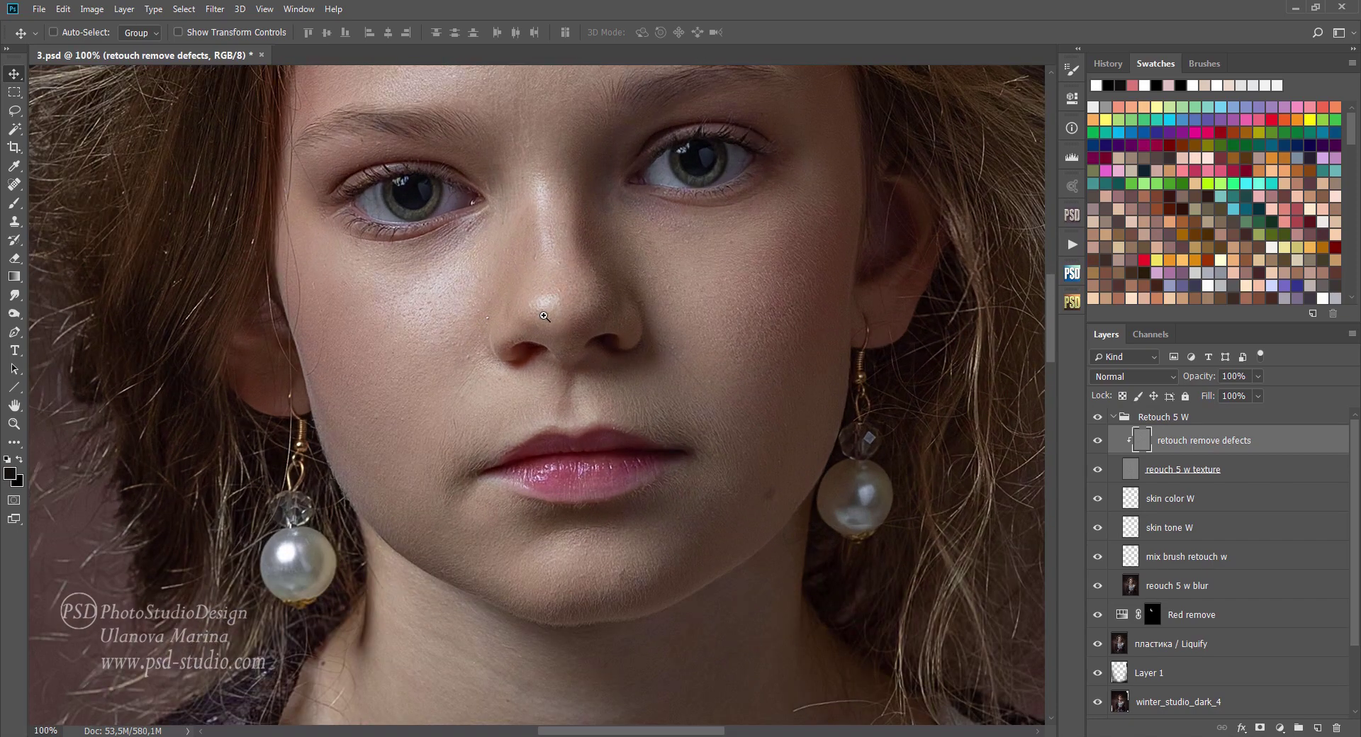
click(541, 295)
scroll(433, 276, up, 2)
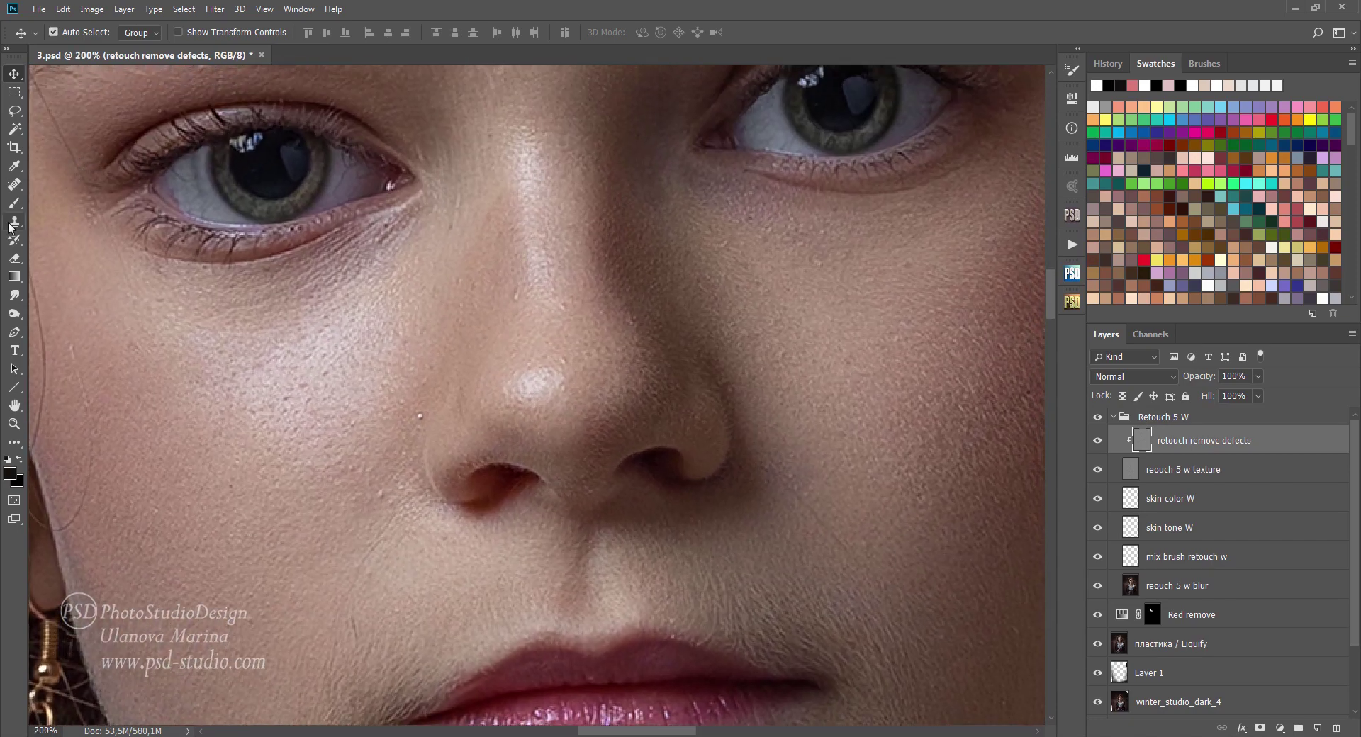
click(11, 223)
right_click(615, 215)
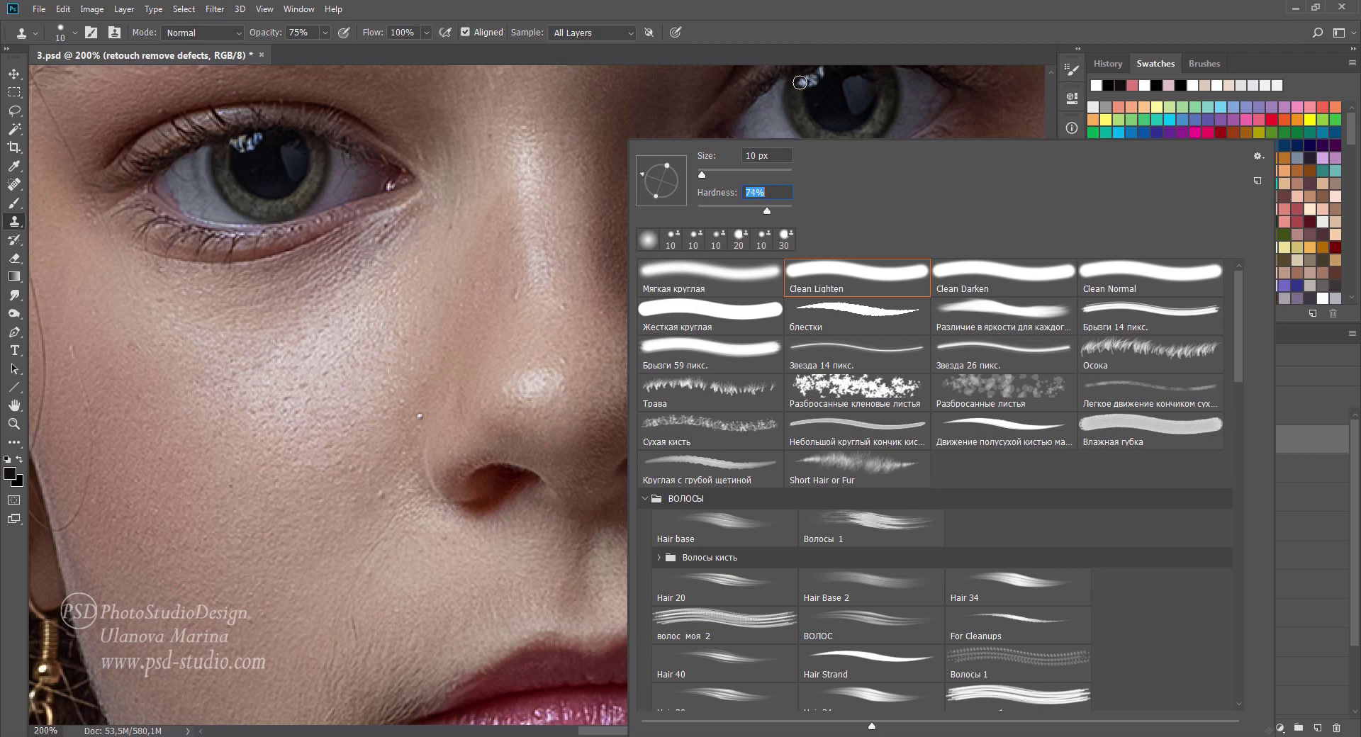
key(Return)
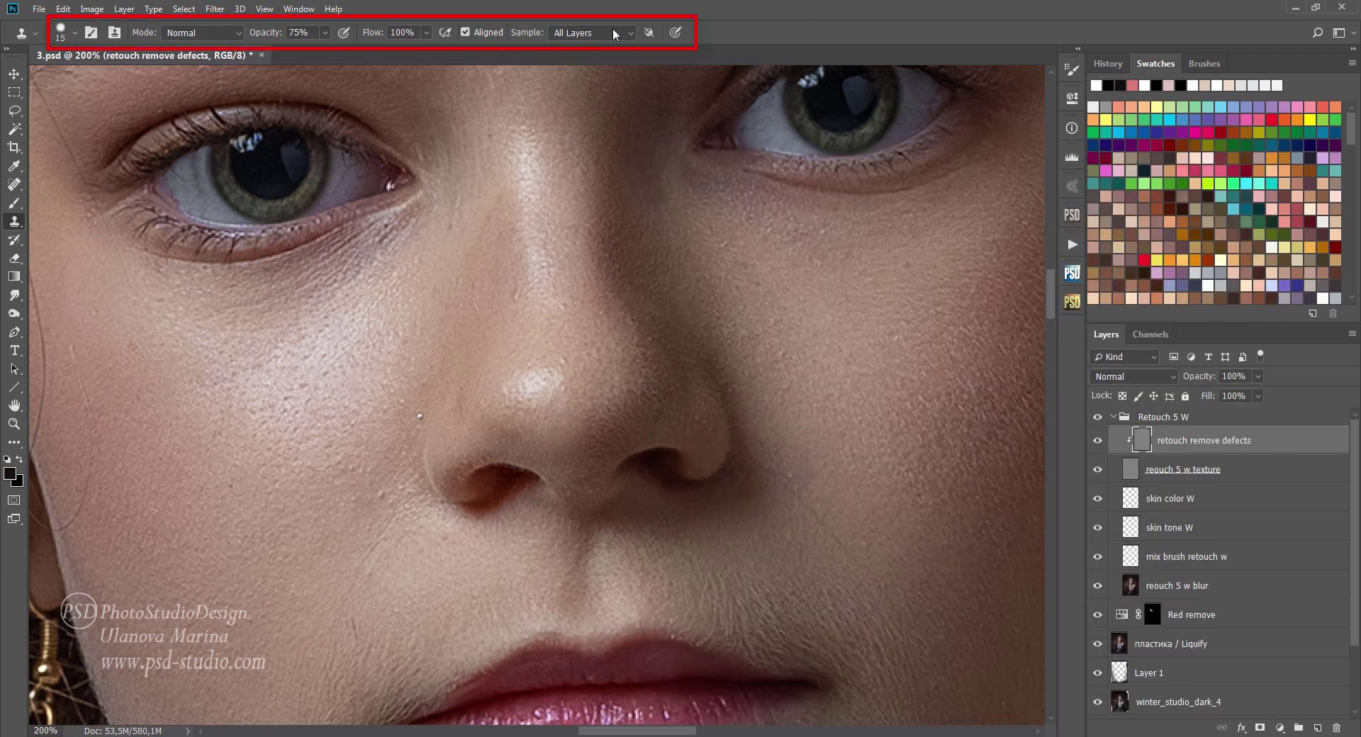
click(625, 33)
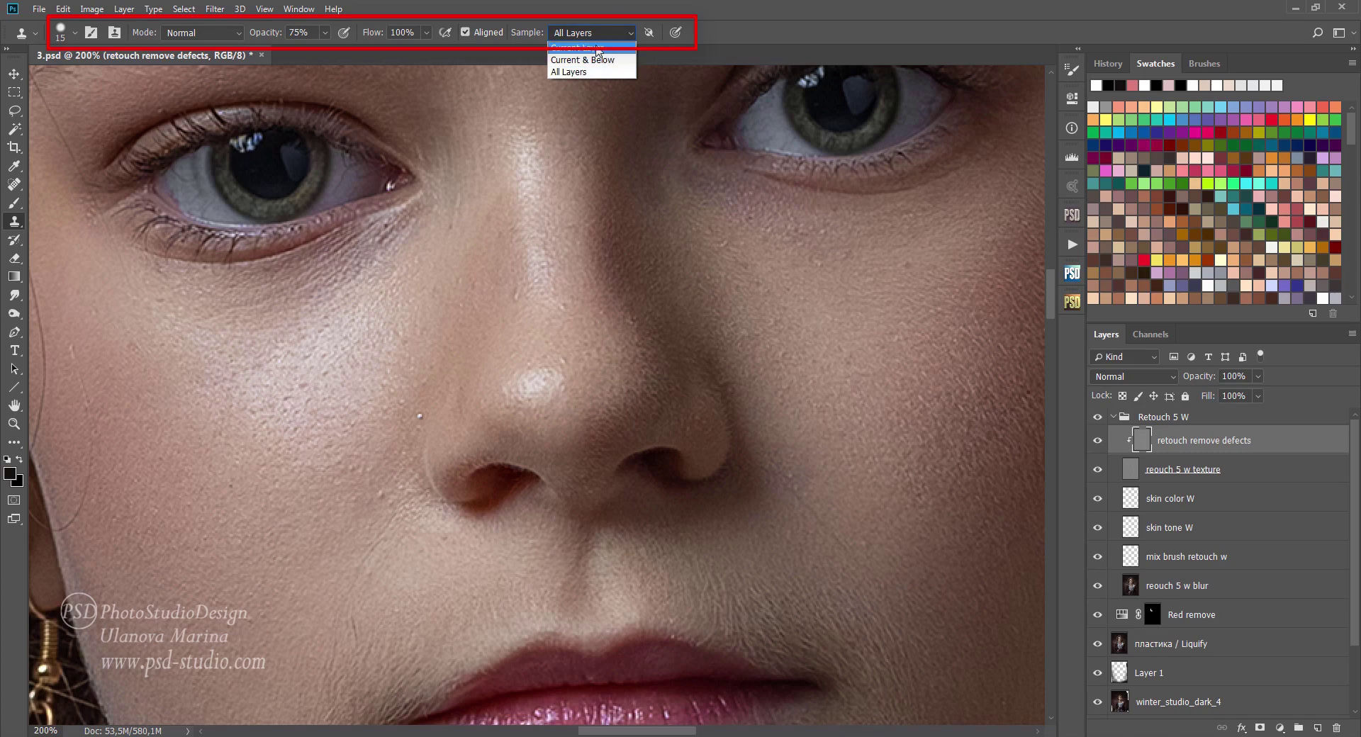
click(585, 48)
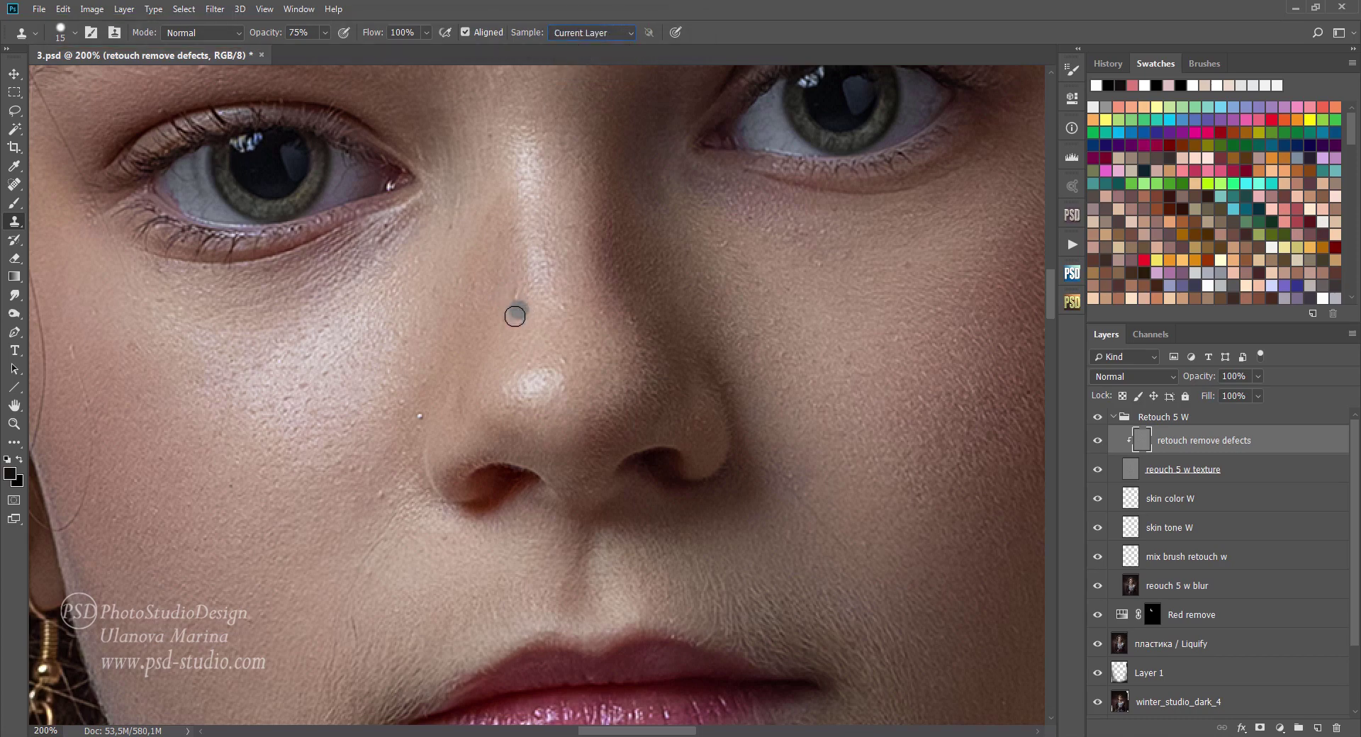
Step: Clone out blemishes on the cheek, lower cheek and beside the nostril with a 10 px stamp
key(bracketleft)
click(381, 268)
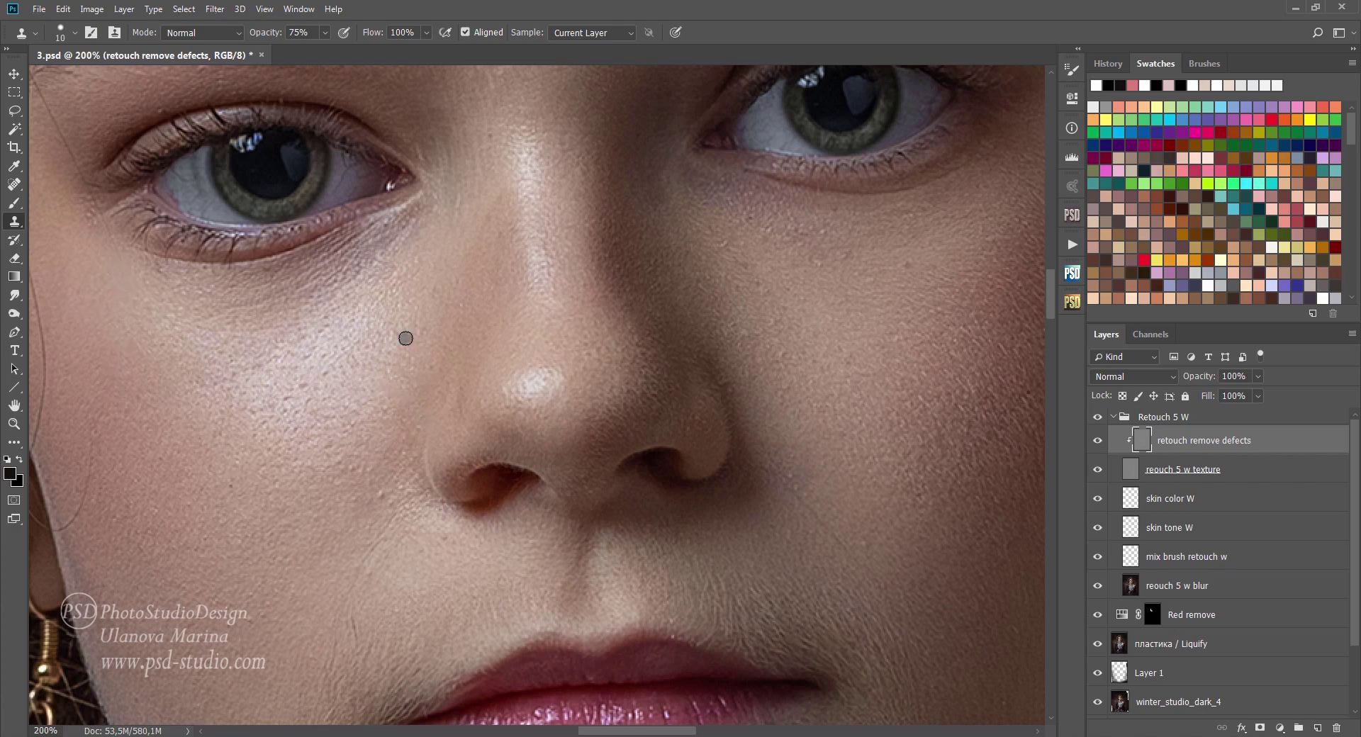
click(372, 505)
click(742, 402)
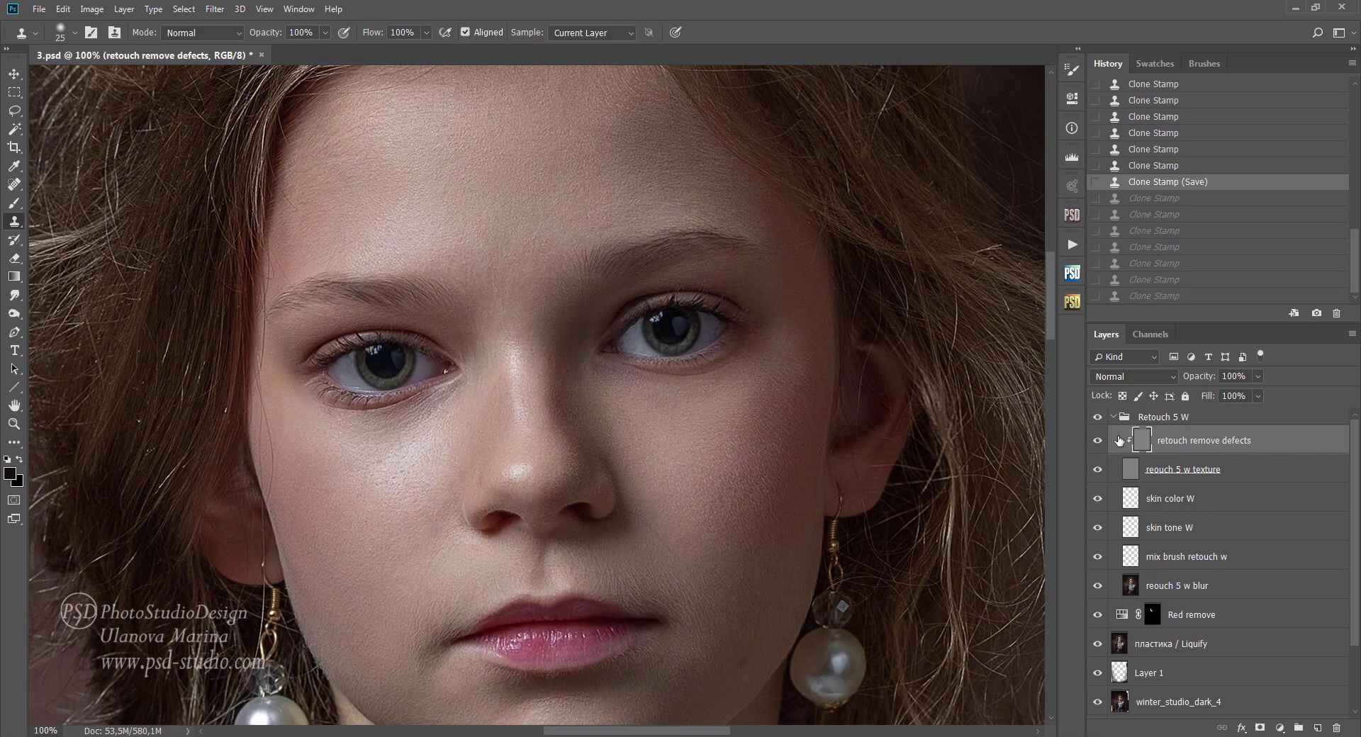
Step: Compare with retouch remove defects toggled, then select mix brush retouch w with the Mixer Brush
click(1097, 441)
click(1099, 441)
click(1099, 441)
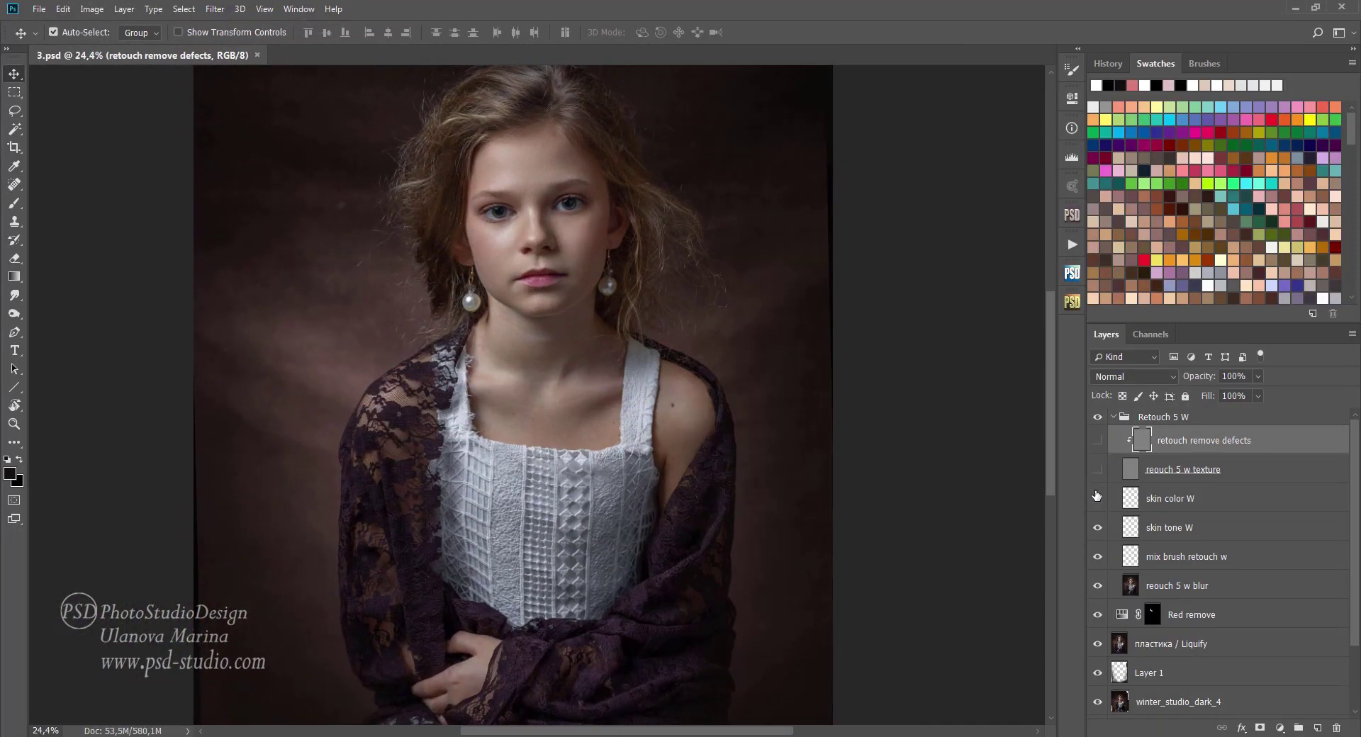
click(1145, 558)
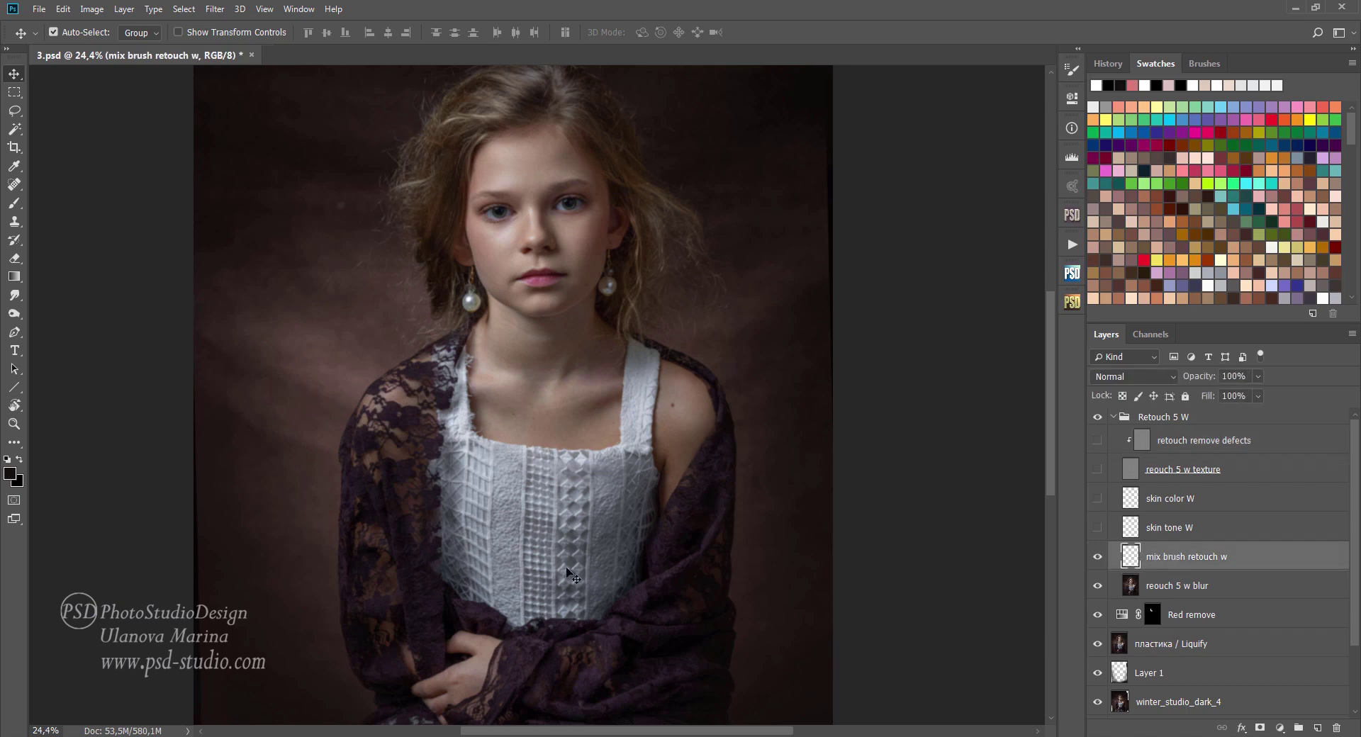
click(12, 205)
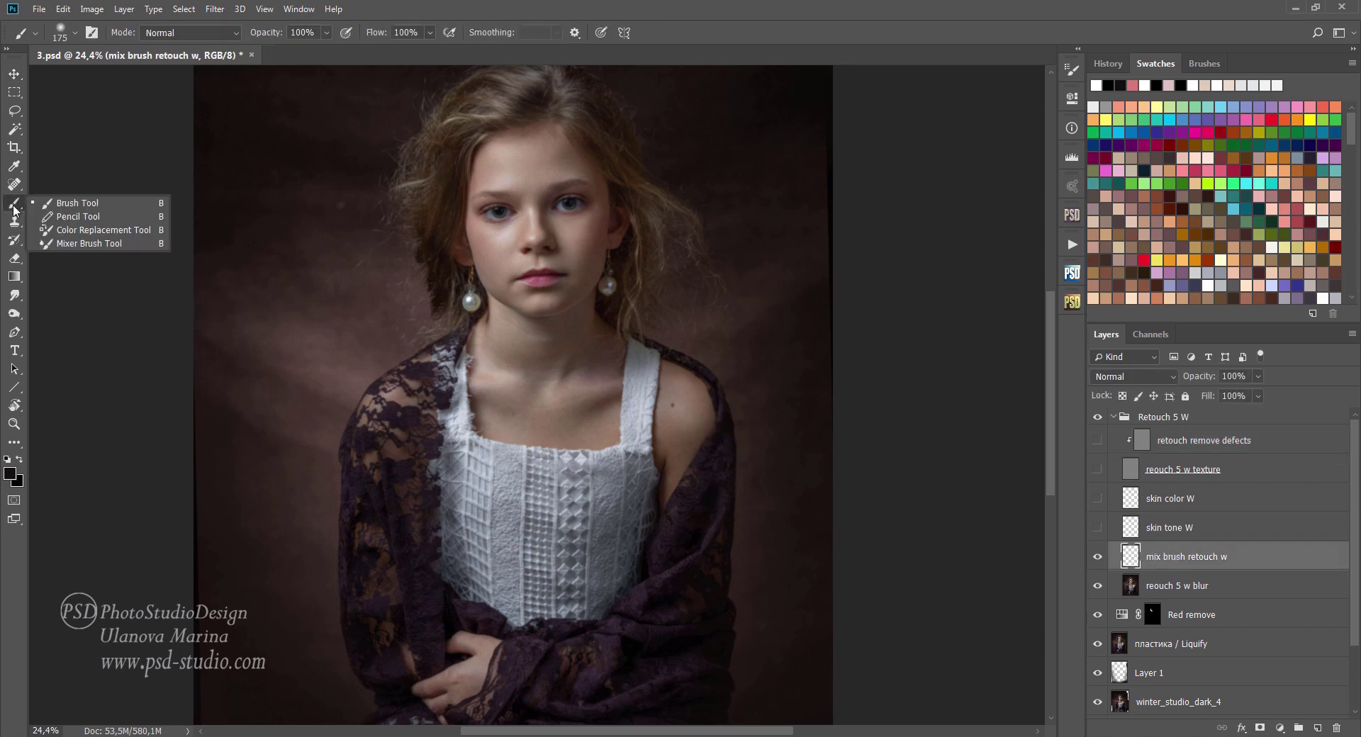
click(58, 245)
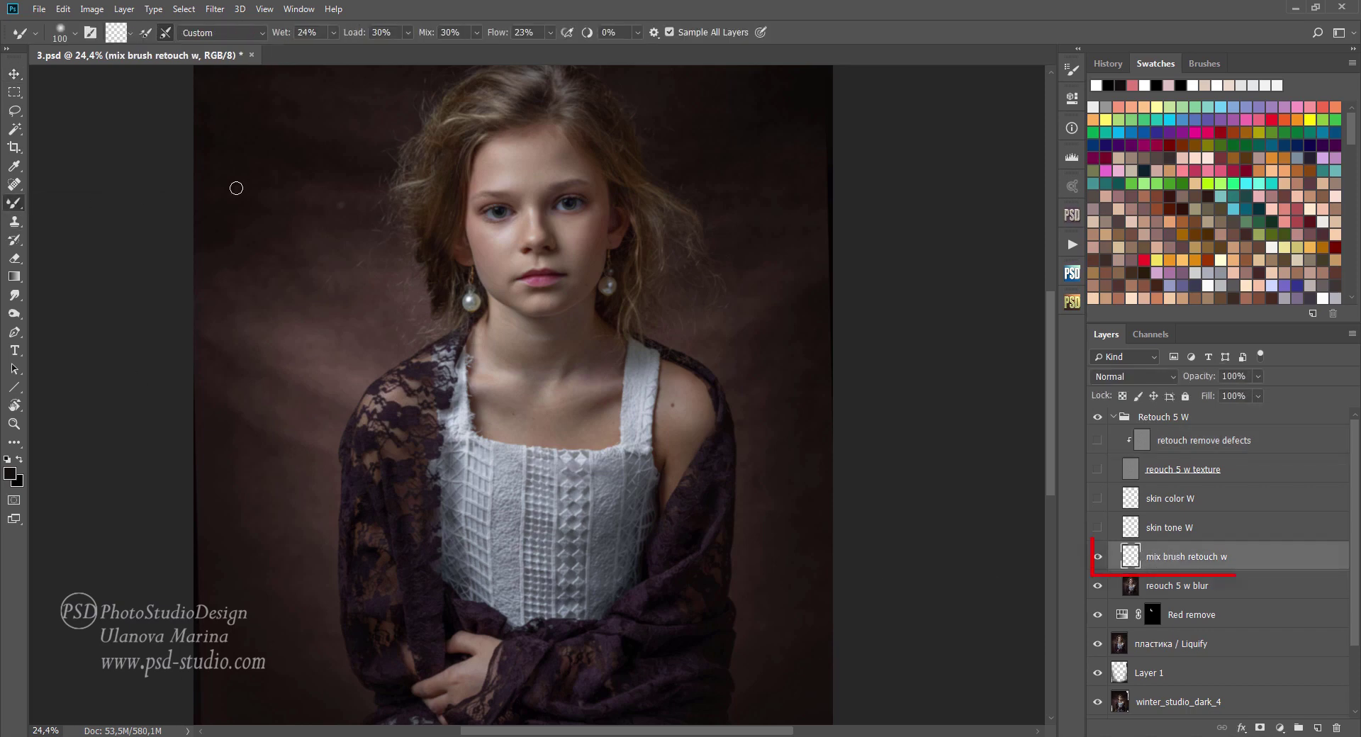
ctrl+click(552, 166)
Step: Zoom to 50% and smooth the forehead and brow skin with the Mixer Brush
ctrl+click(552, 165)
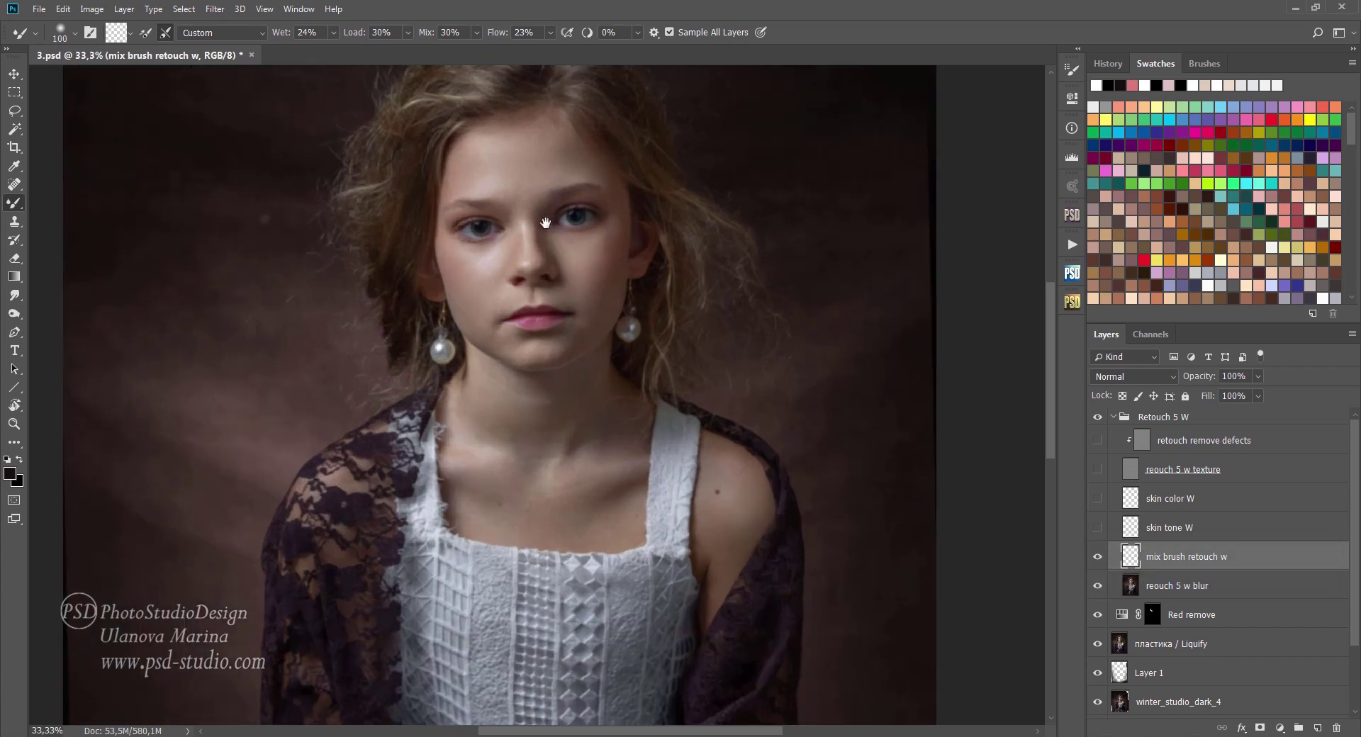
ctrl+click(549, 184)
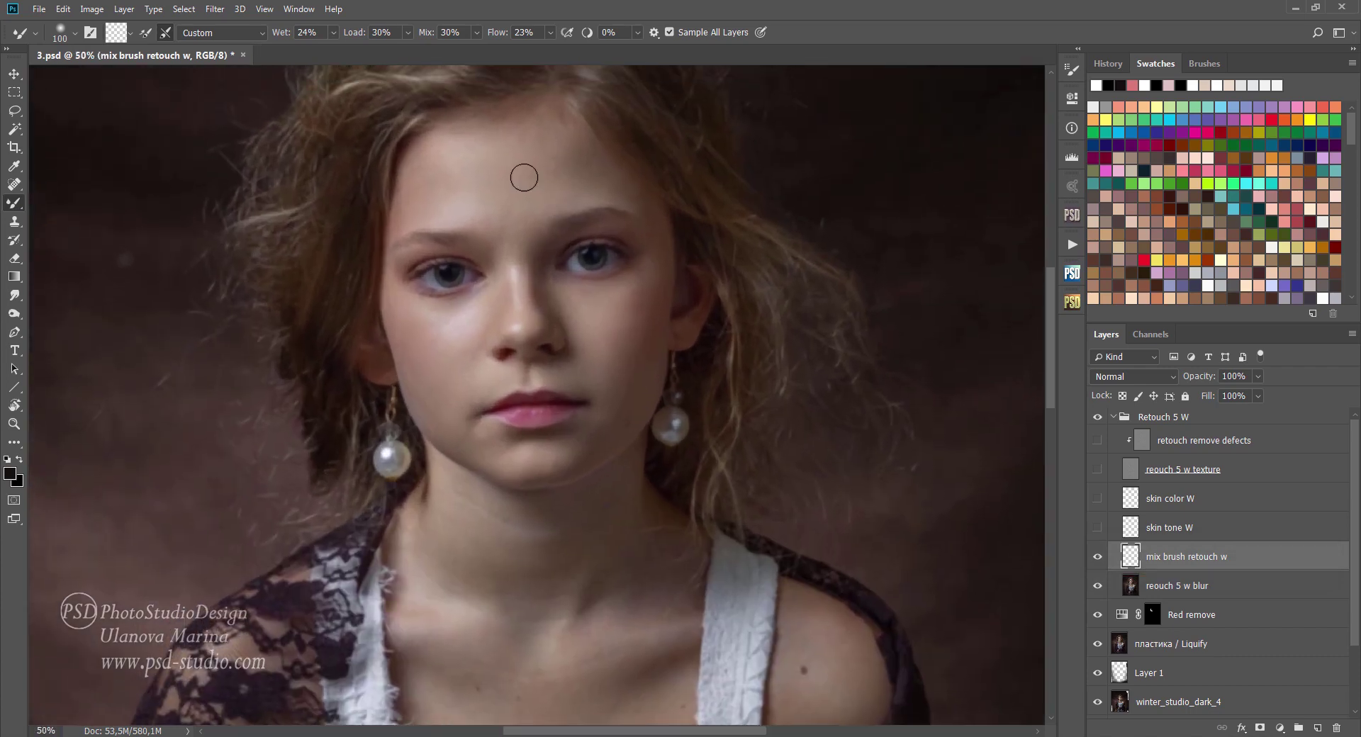
key(bracketright)
key(bracketright)
key(bracketright)
mouse_move(500, 175)
mouse_down()
mouse_move(571, 152)
mouse_move(557, 222)
mouse_up()
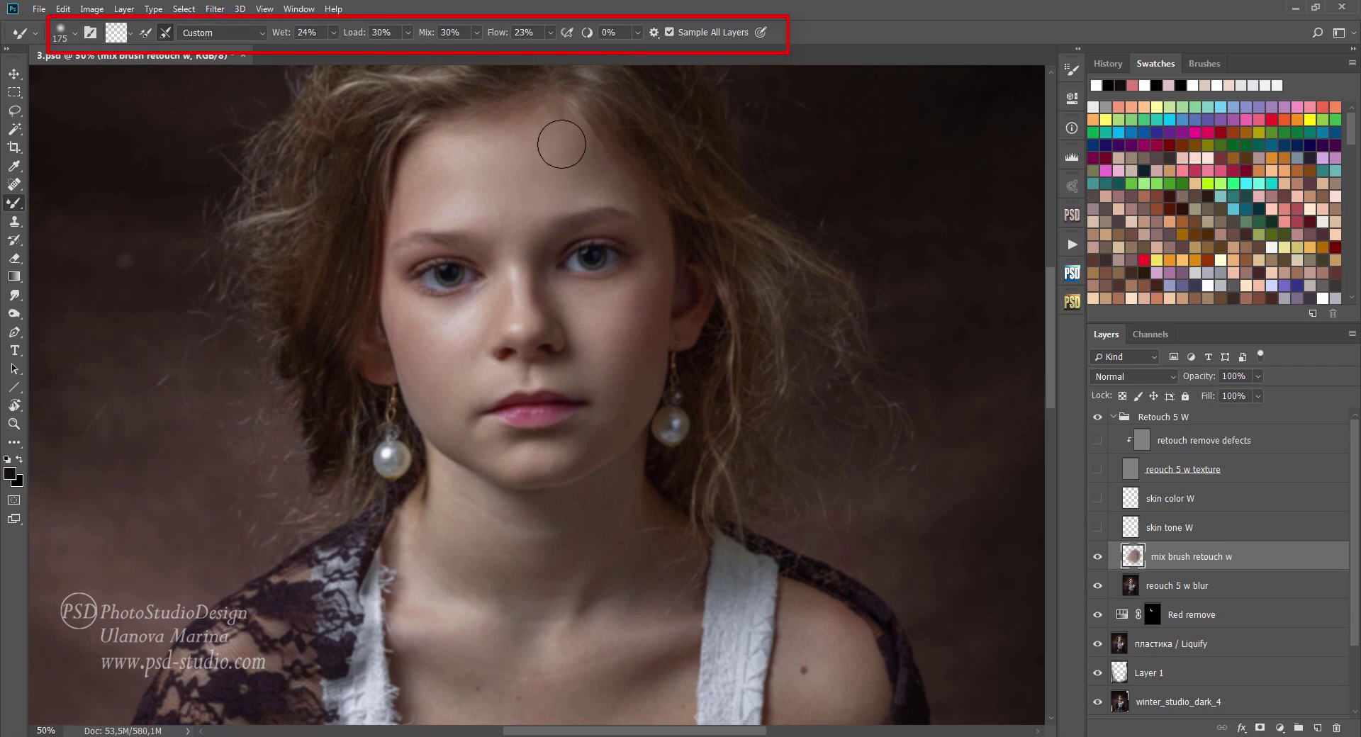
key(bracketleft)
key(bracketleft)
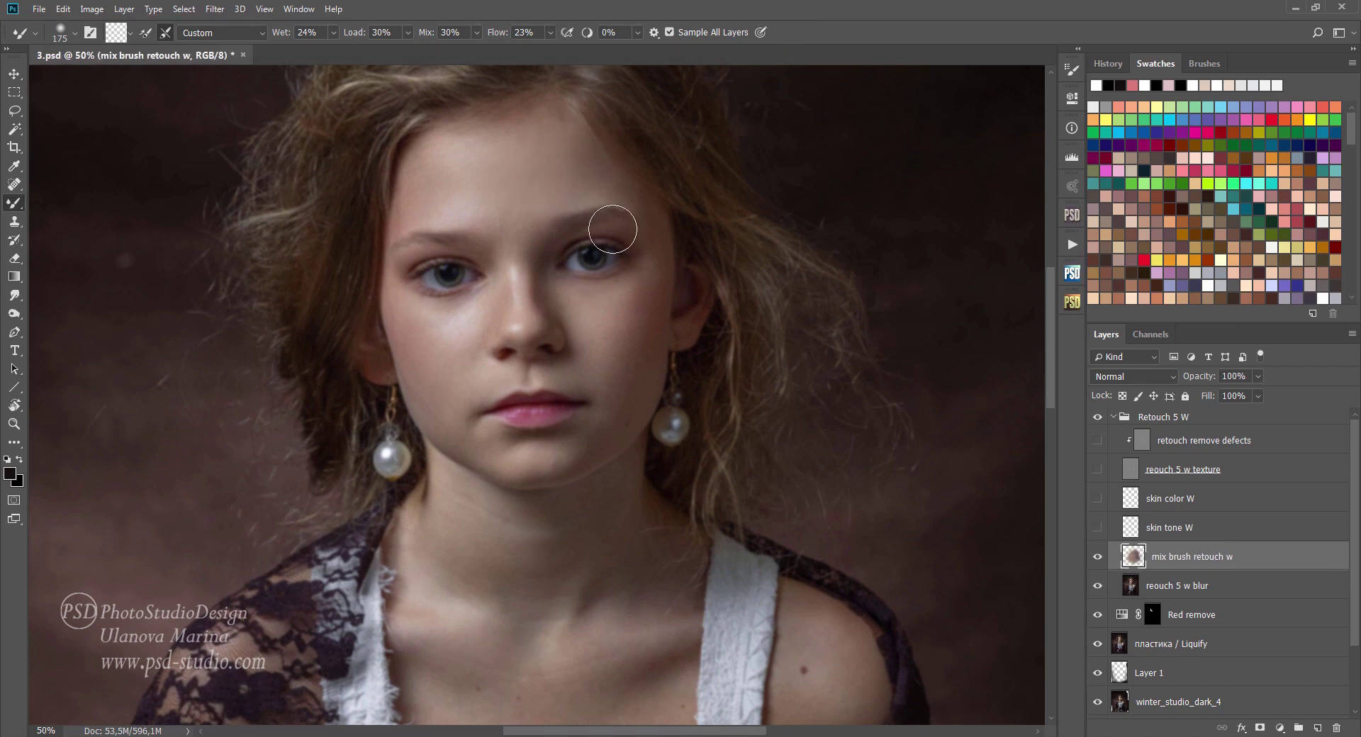
drag(635, 206, 631, 202)
key(bracketright)
key(bracketright)
drag(580, 196, 601, 337)
Step: Smooth the forehead between the brows and the skin near the jaw
key(bracketleft)
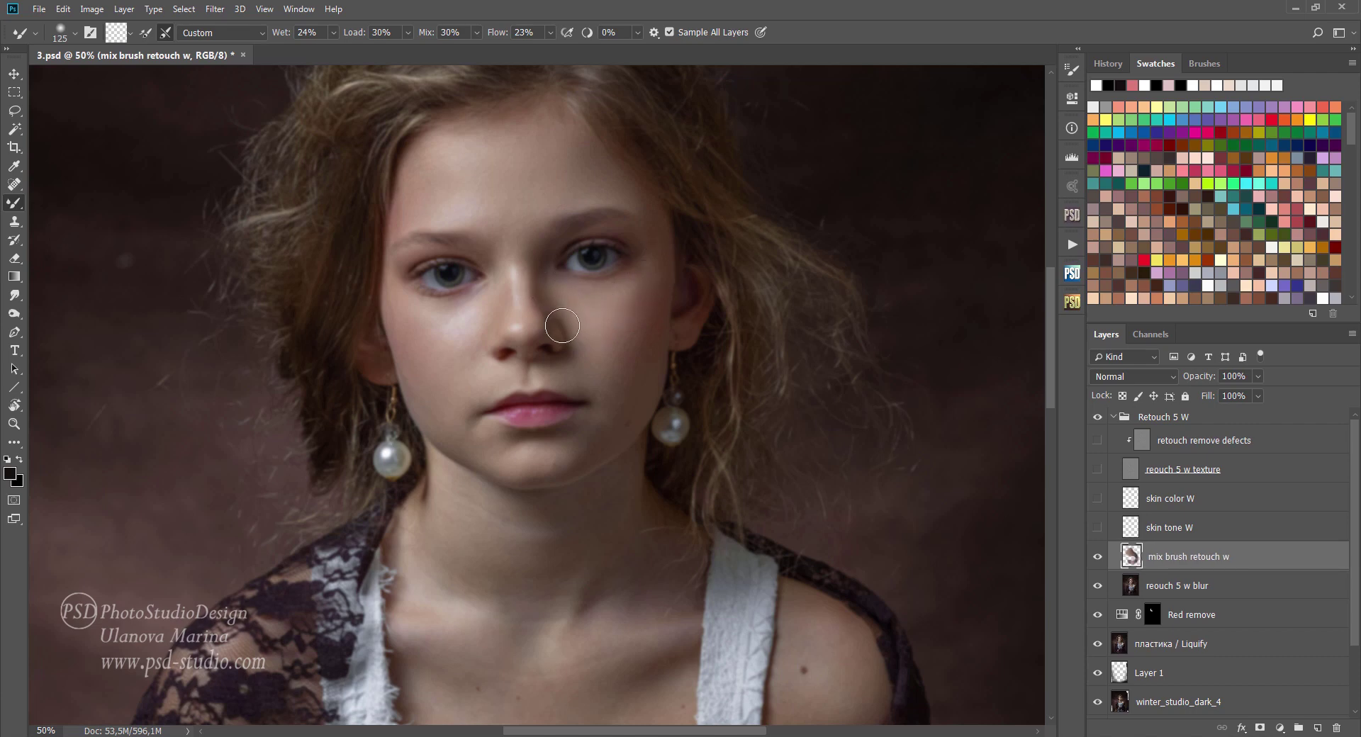
mouse_move(504, 211)
mouse_down()
mouse_move(529, 222)
mouse_move(517, 228)
mouse_move(522, 202)
mouse_move(453, 161)
mouse_move(440, 197)
mouse_move(428, 188)
mouse_move(408, 205)
mouse_up()
key(bracketright)
key(bracketleft)
key(bracketleft)
key(bracketleft)
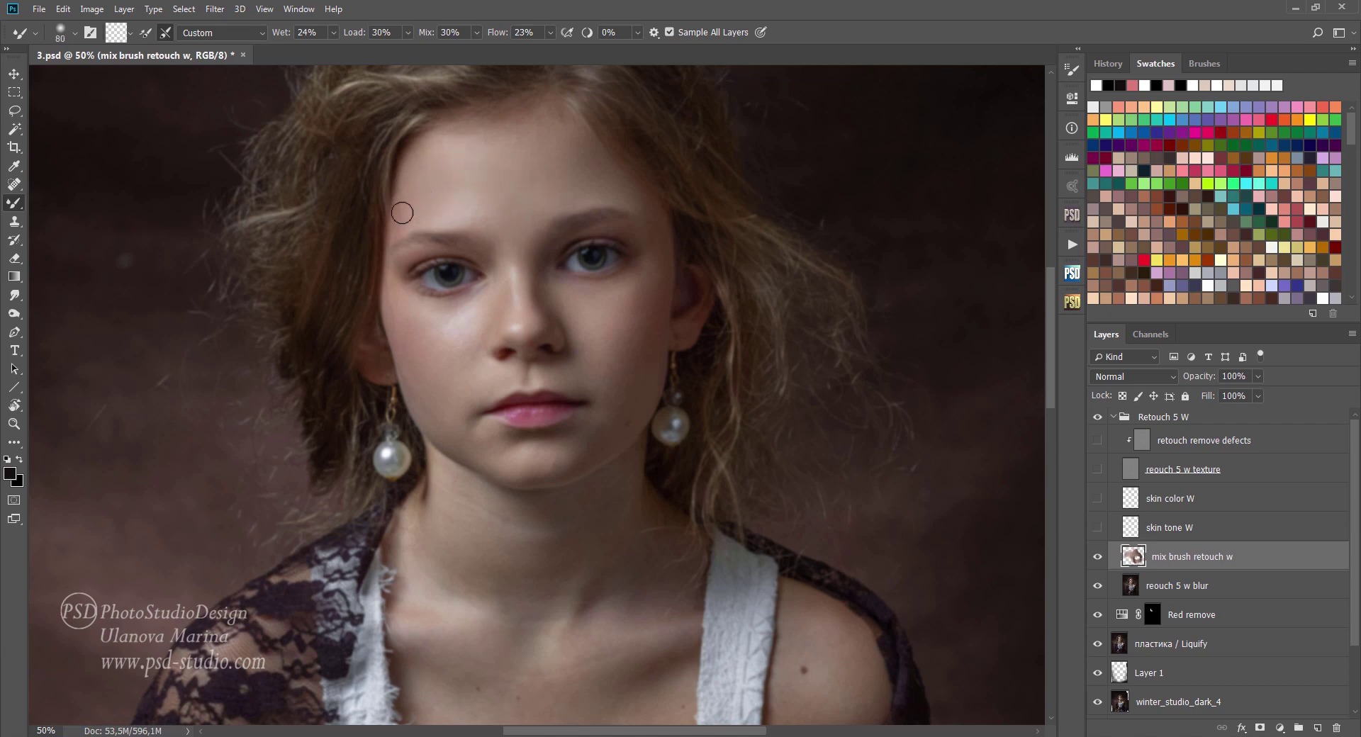
drag(412, 389, 416, 397)
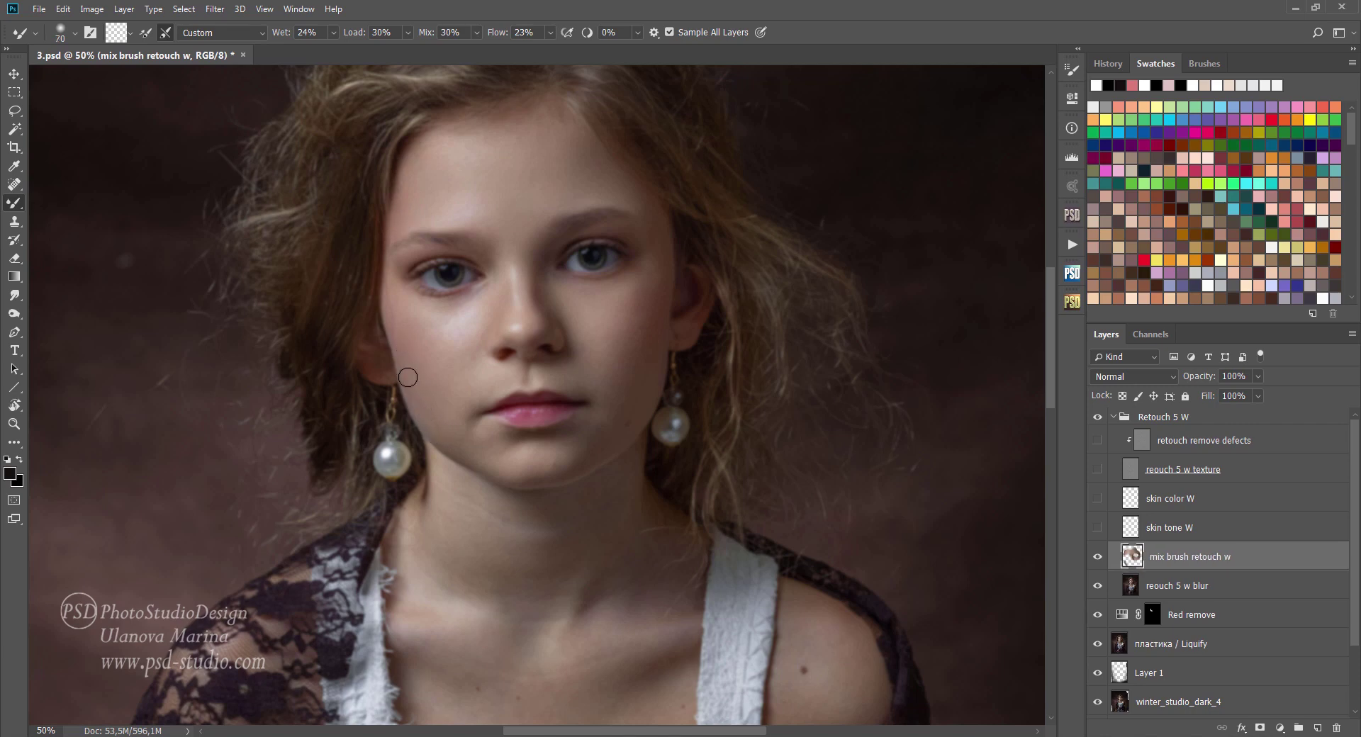
scroll(432, 384, up, 1)
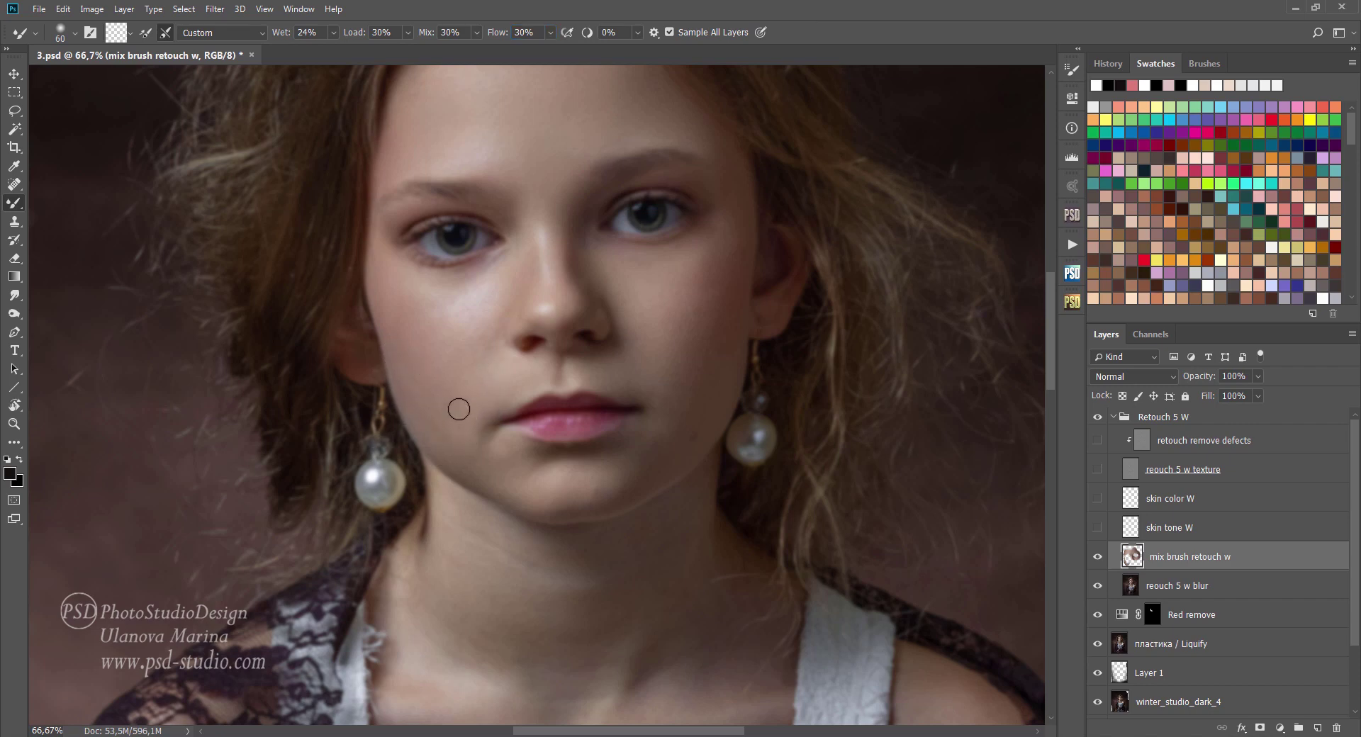
Step: Smooth the chin skin with Mixer Brush strokes, resizing the brush for work near the nose
key(bracketleft)
key(bracketright)
key(bracketright)
key(bracketright)
key(bracketleft)
drag(513, 454, 599, 480)
key(bracketright)
key(bracketright)
key(bracketleft)
key(bracketleft)
key(bracketright)
key(bracketright)
key(bracketright)
key(bracketleft)
key(bracketleft)
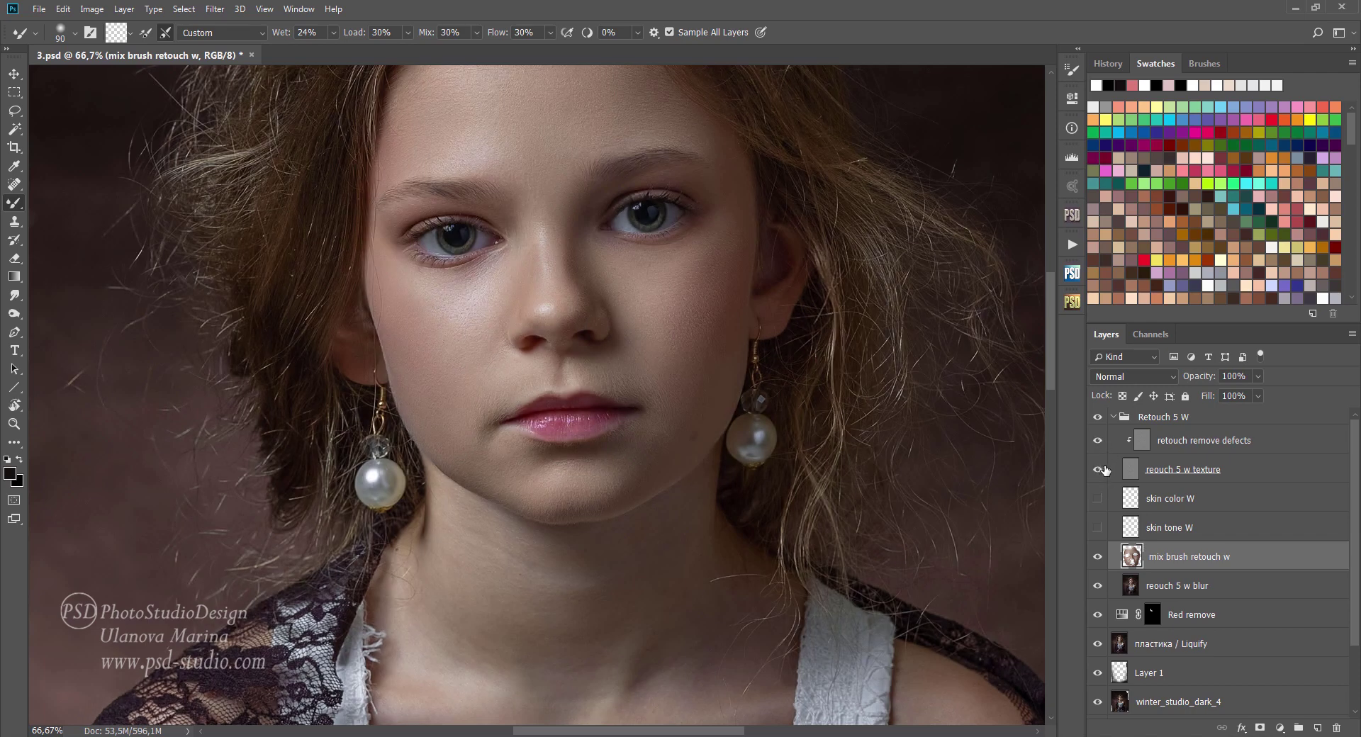
Step: Compare the smoothing on and off, pan to the neck, and add a layer above mix brush retouch w
click(1099, 557)
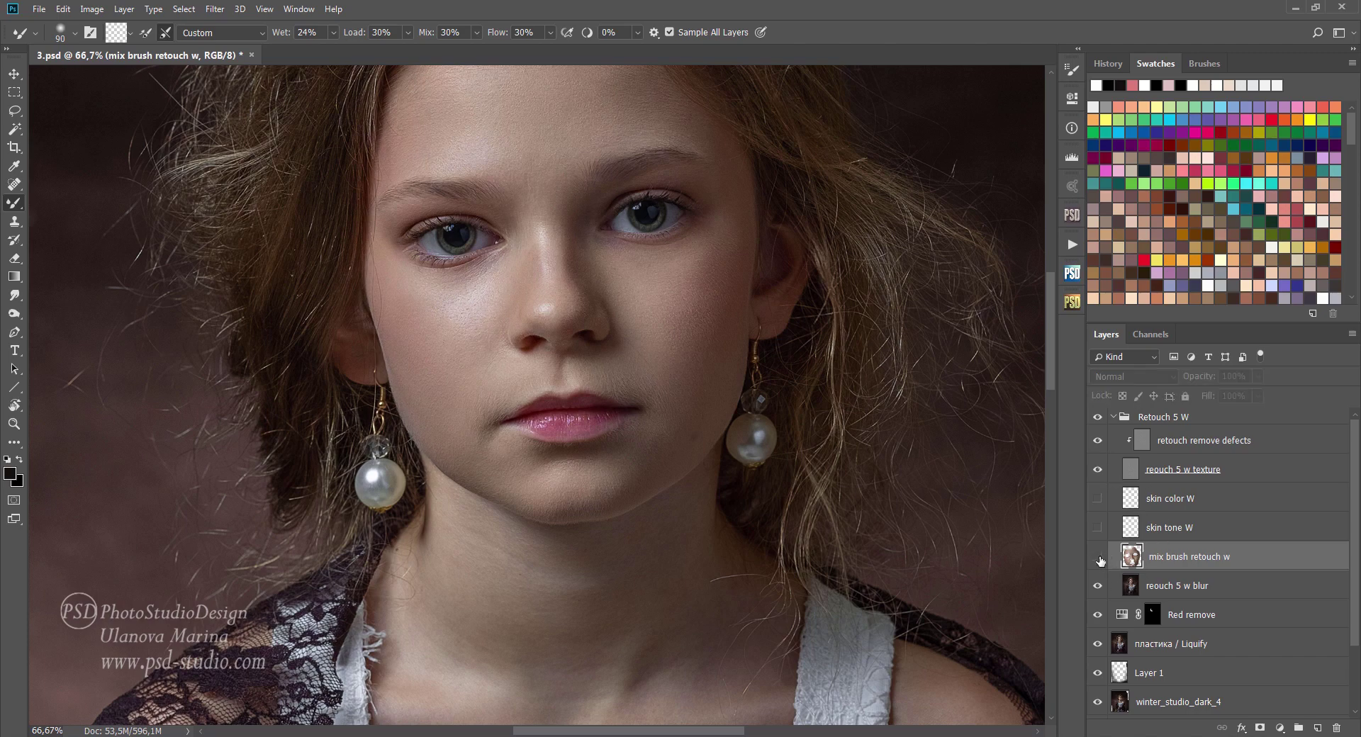
click(1099, 563)
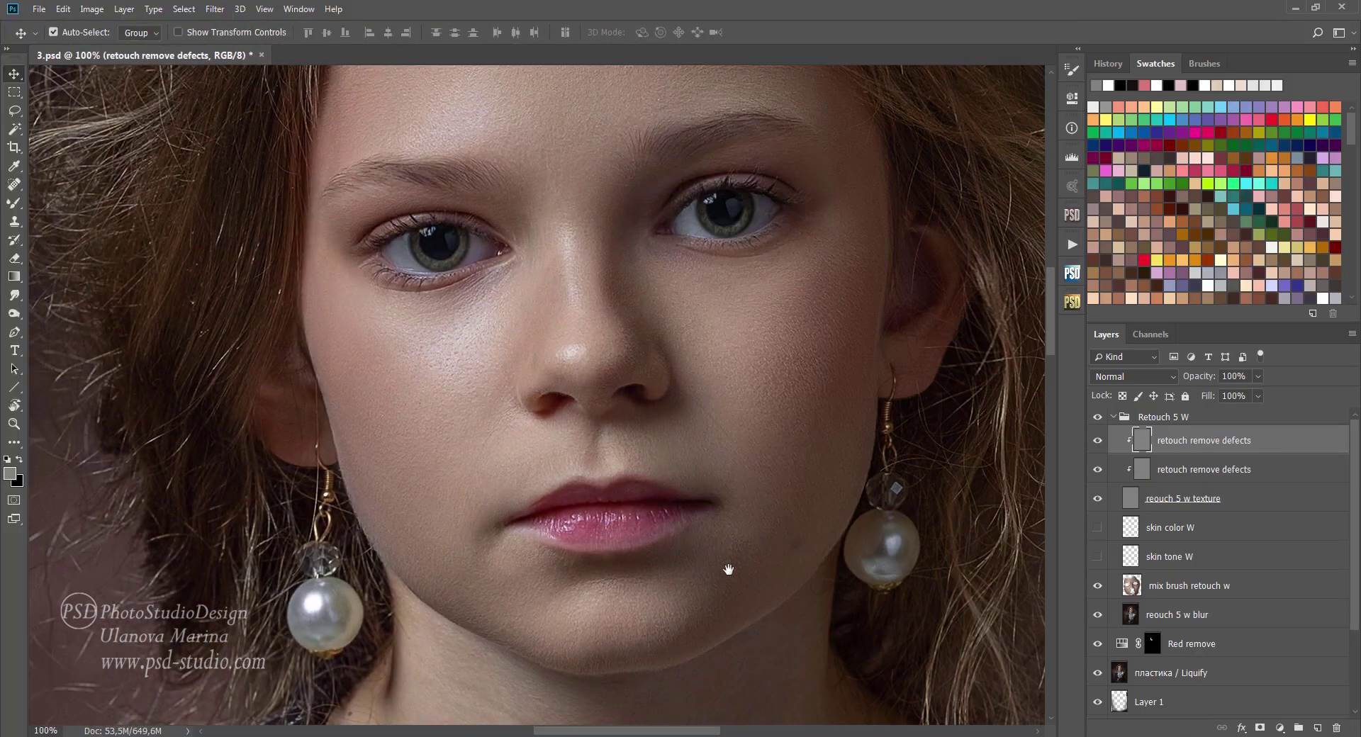
drag(728, 569, 730, 312)
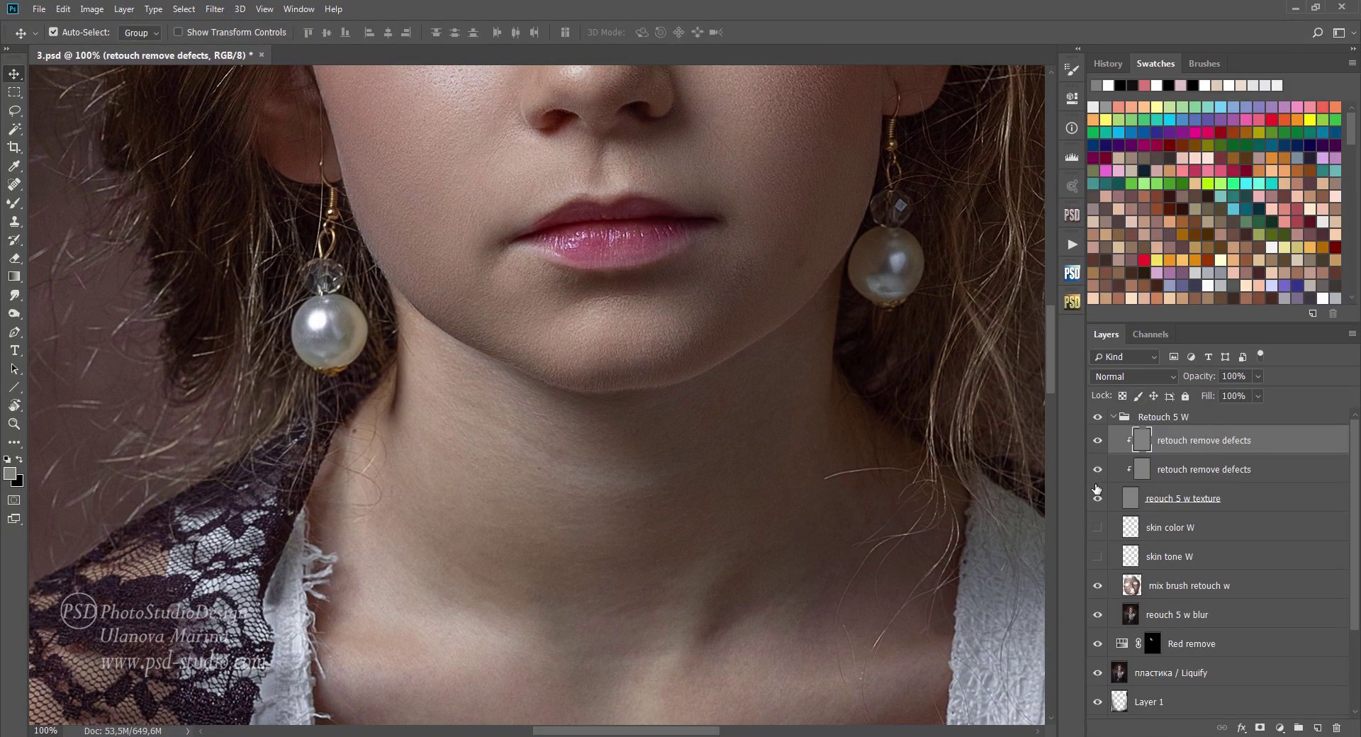
click(1096, 442)
drag(713, 506, 729, 435)
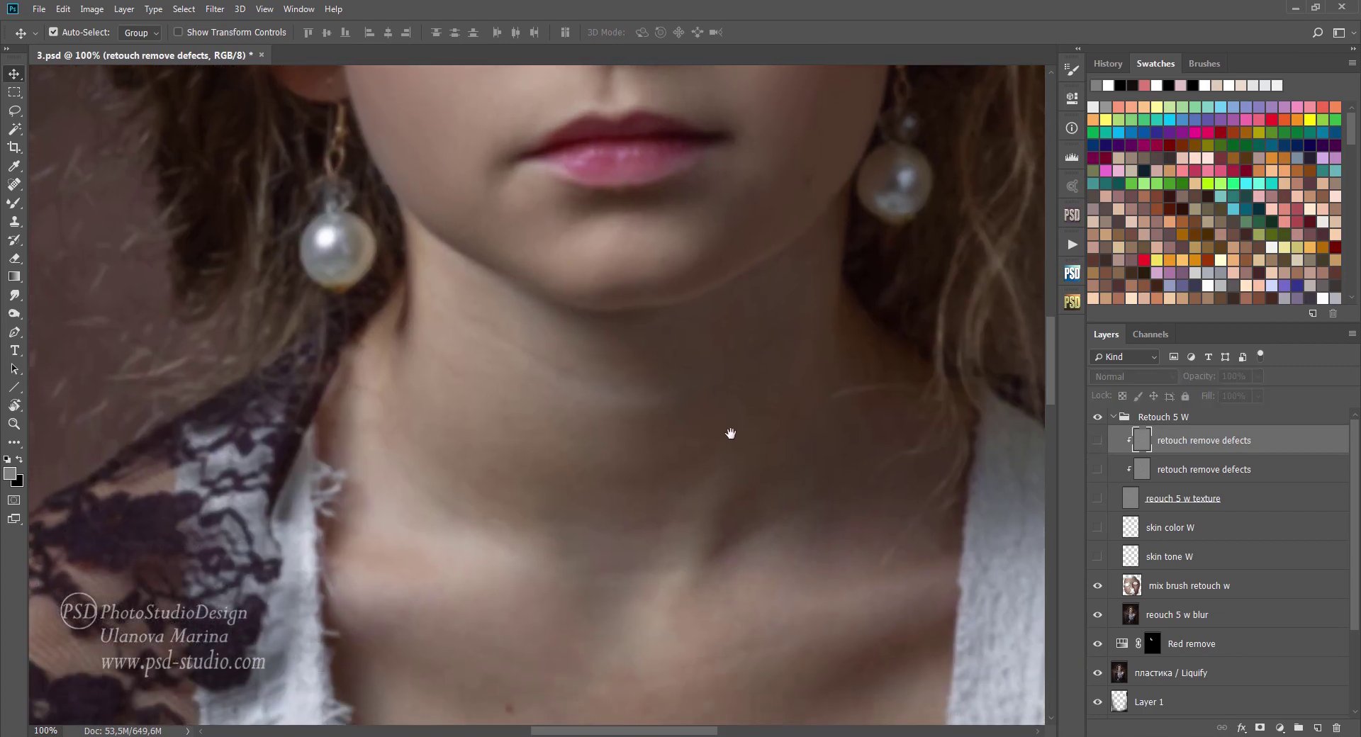
click(1256, 584)
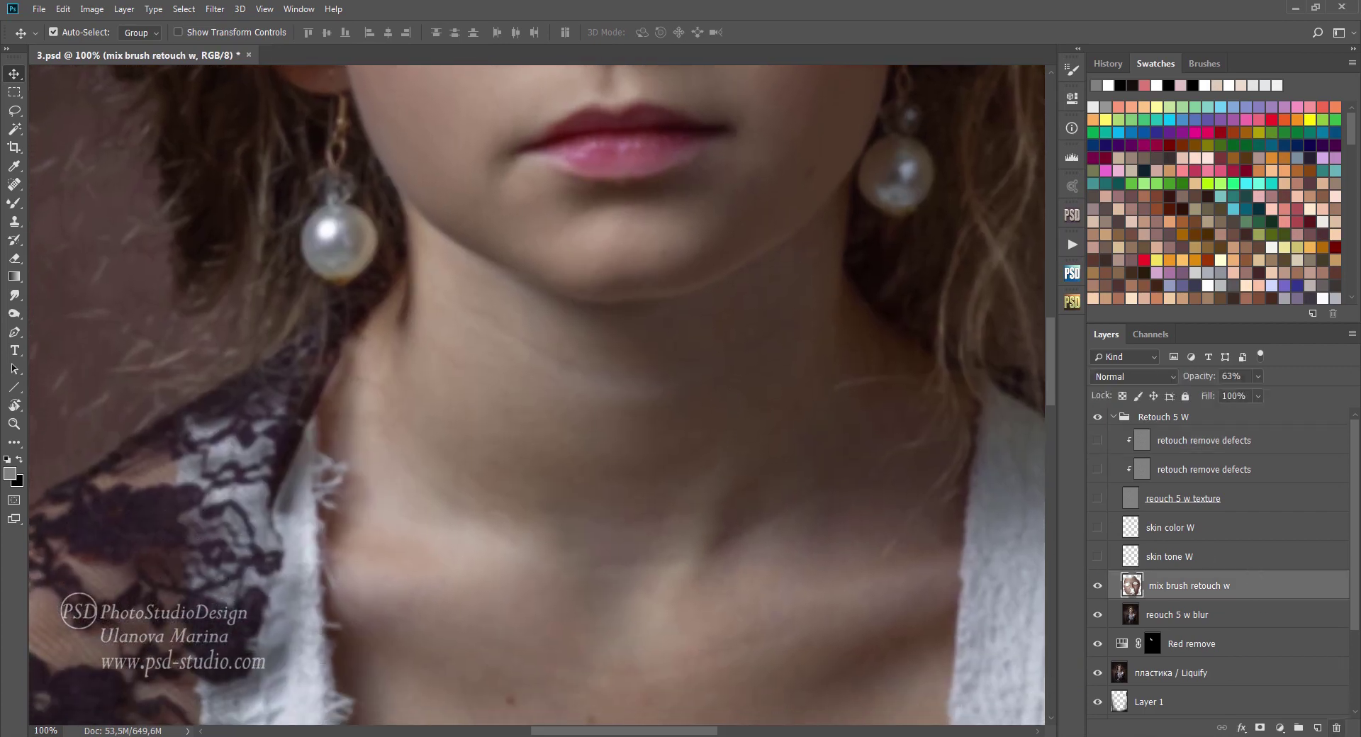
click(1317, 728)
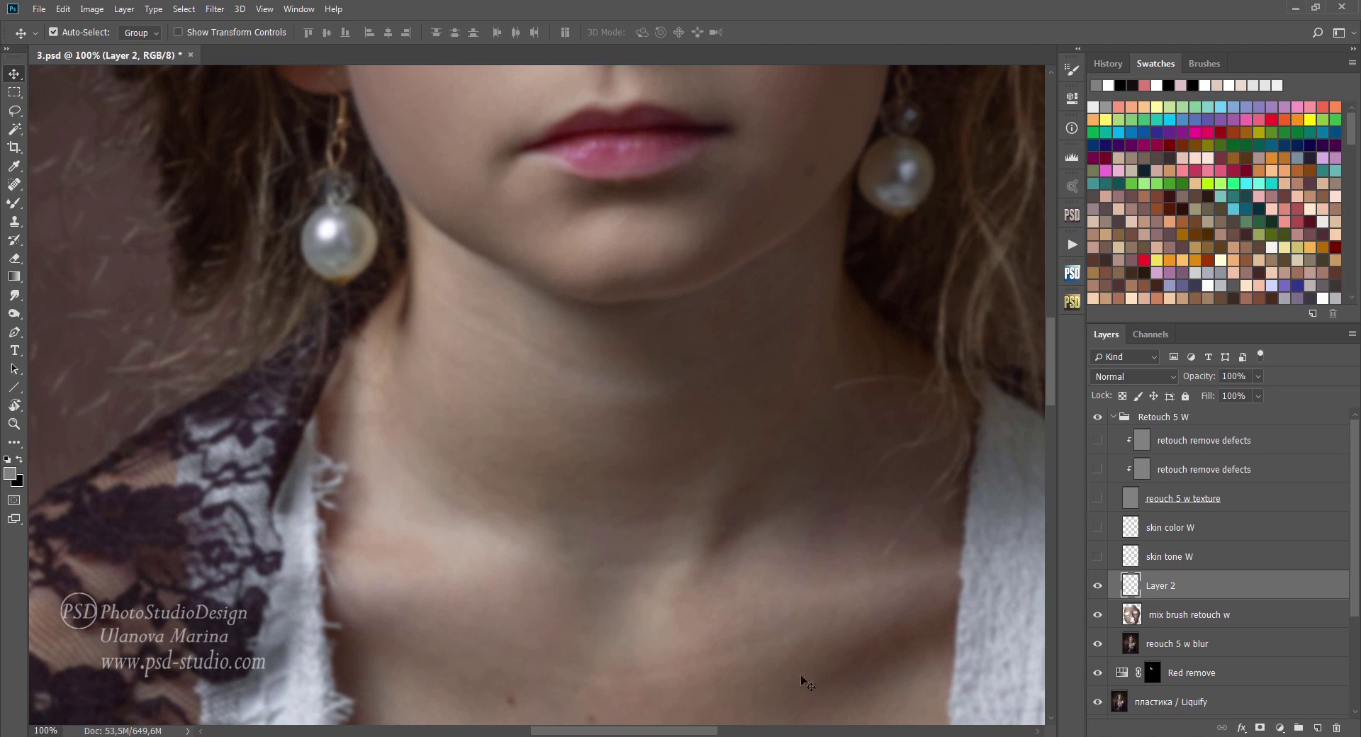
Step: Blend and smooth the neck skin with the Mixer Brush at sizes 90 and 125
click(14, 205)
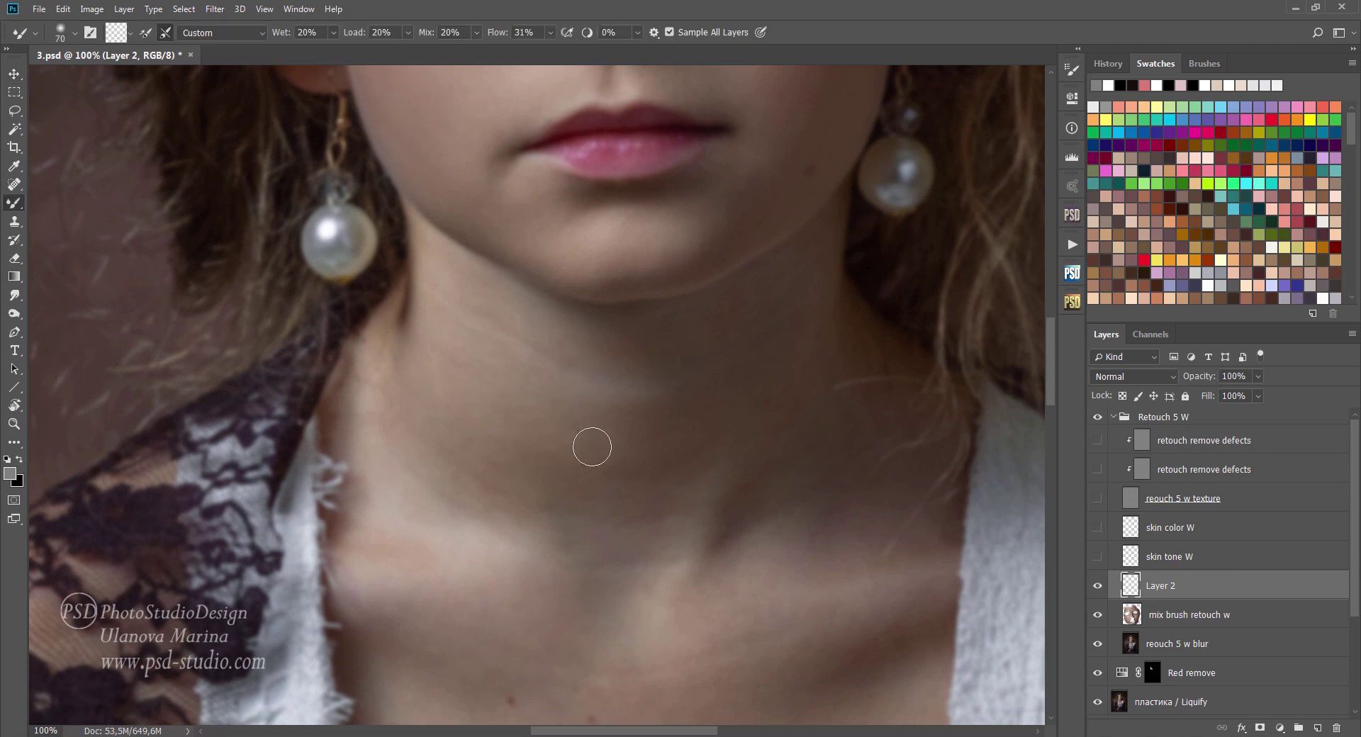
key(bracketright)
key(bracketright)
drag(617, 374, 532, 350)
key(bracketright)
key(bracketright)
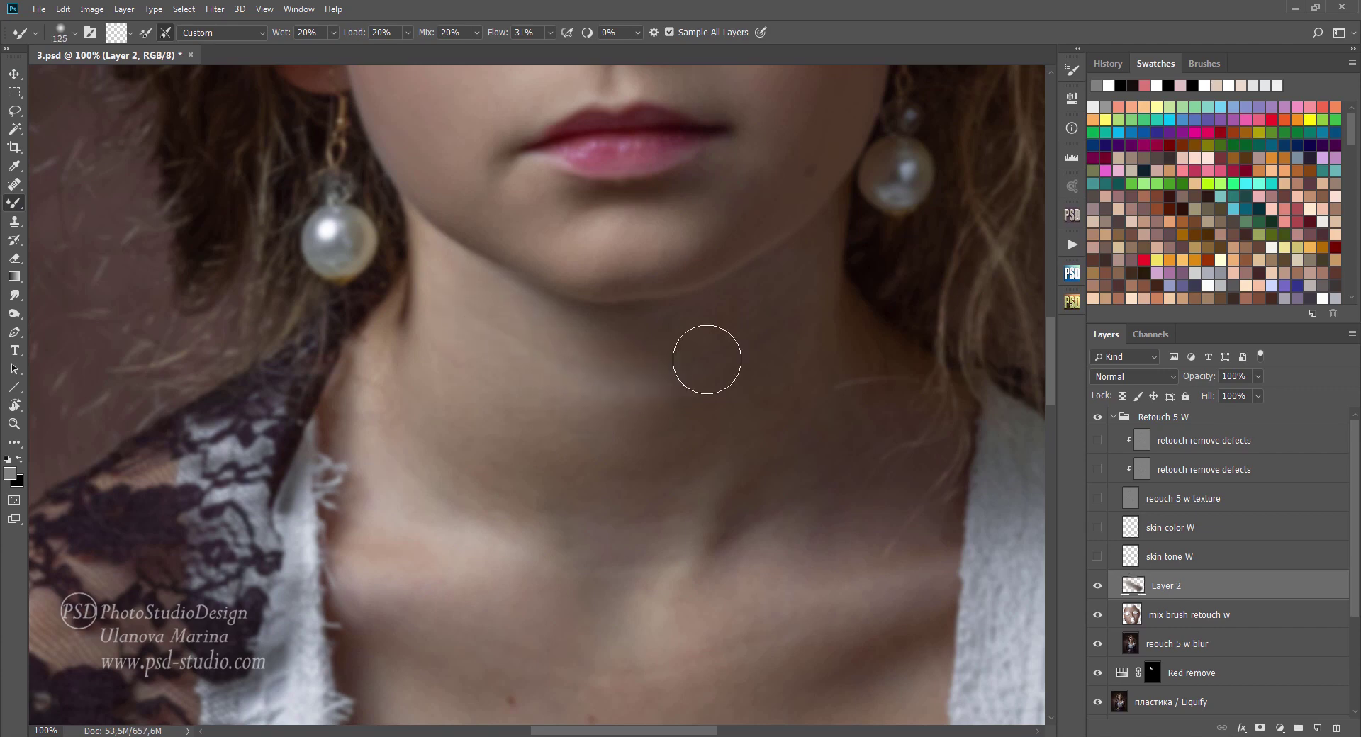
mouse_move(705, 359)
mouse_down()
mouse_move(710, 445)
mouse_move(802, 470)
mouse_move(869, 398)
mouse_move(915, 477)
mouse_up()
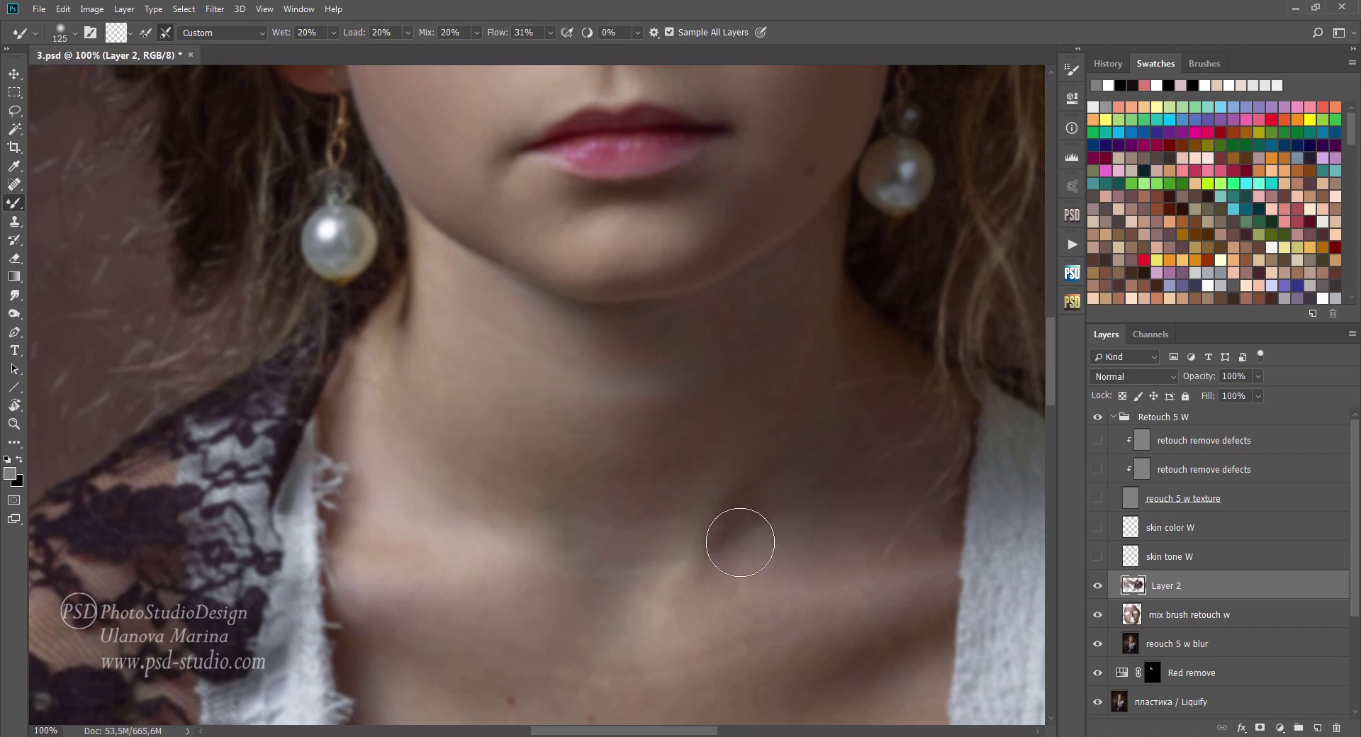
drag(407, 429, 541, 408)
key(ctrl+s)
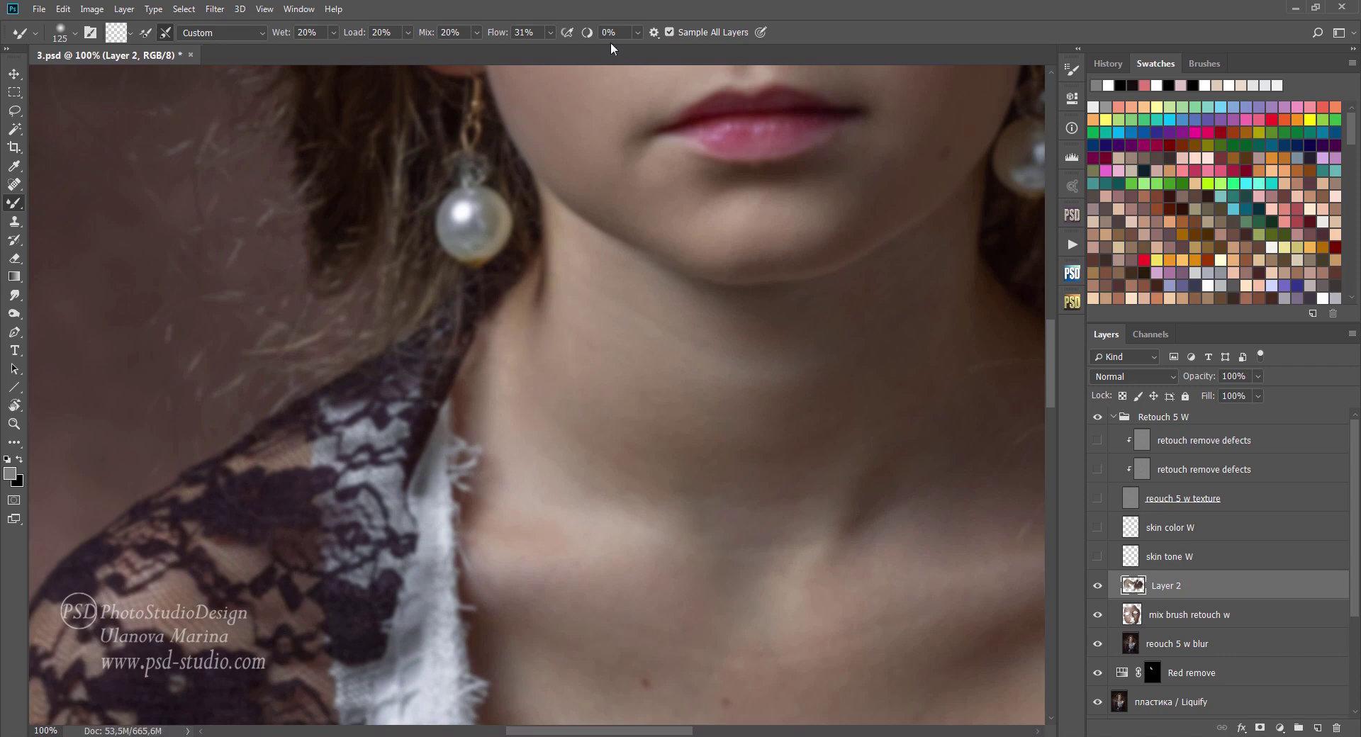
Step: Set flow to 48% and wet/load to 30%, then smooth the skin beside the dress edge
drag(560, 56, 562, 56)
click(312, 32)
text(30)
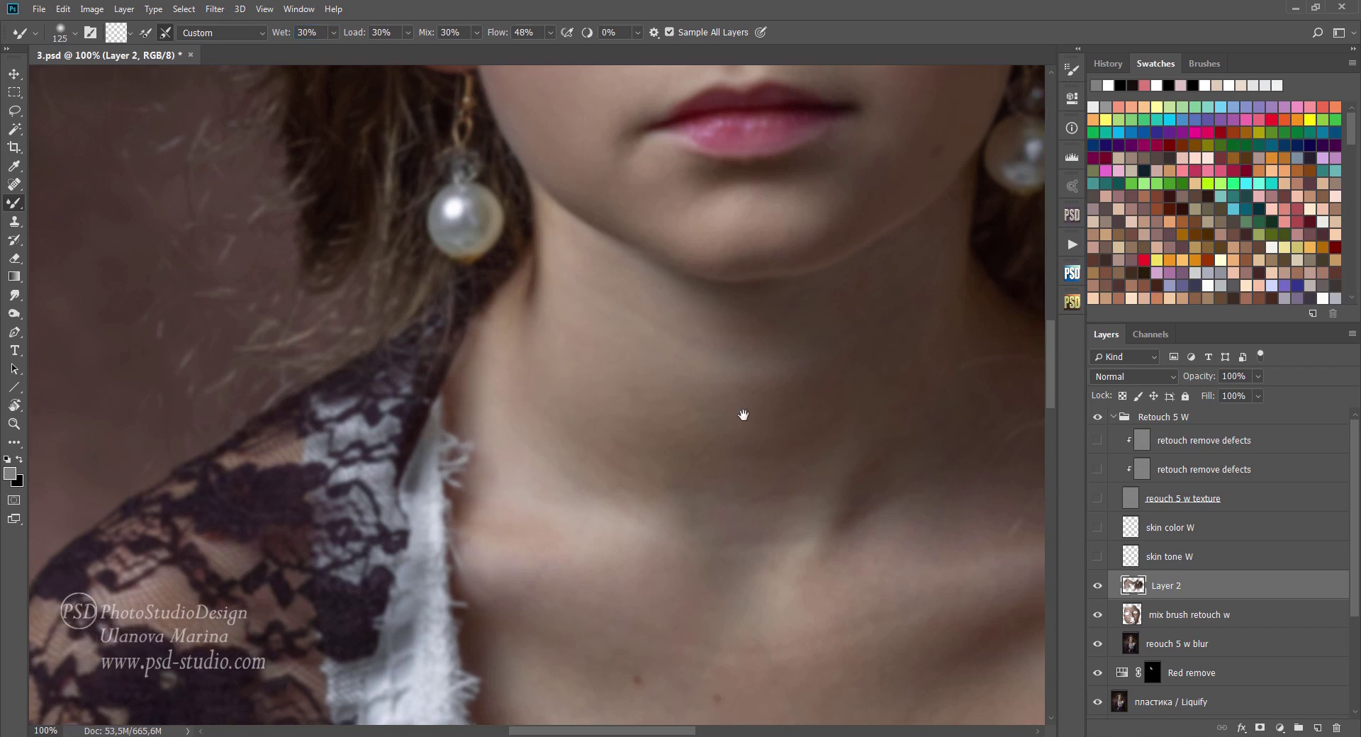
drag(742, 411, 638, 195)
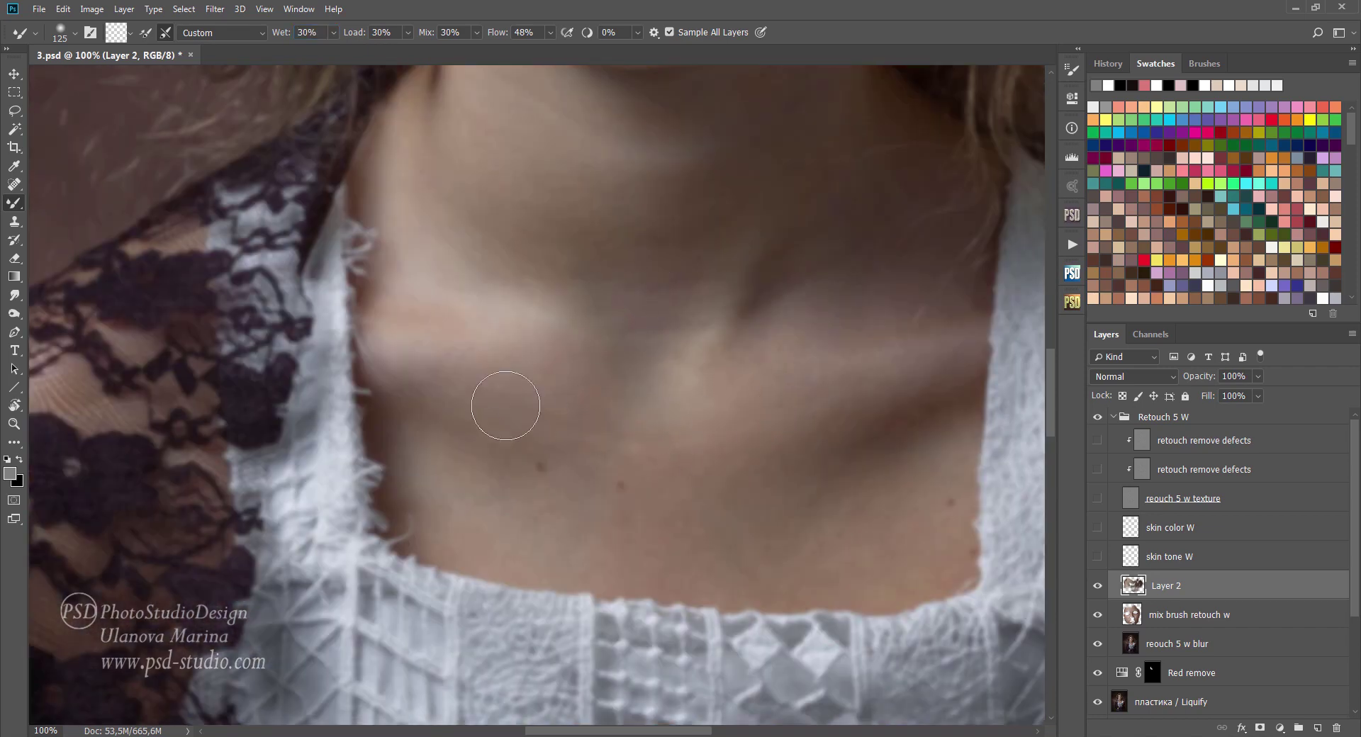
drag(388, 461, 433, 527)
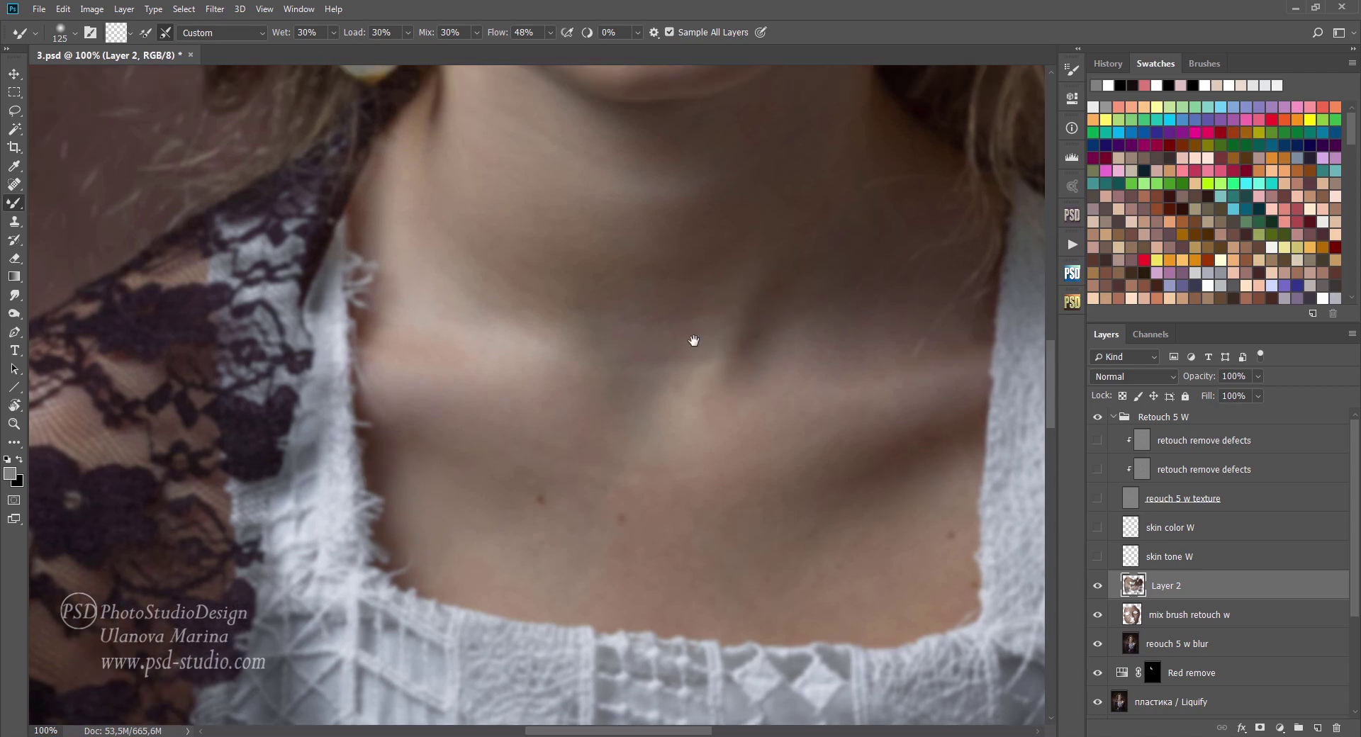
drag(693, 307, 694, 481)
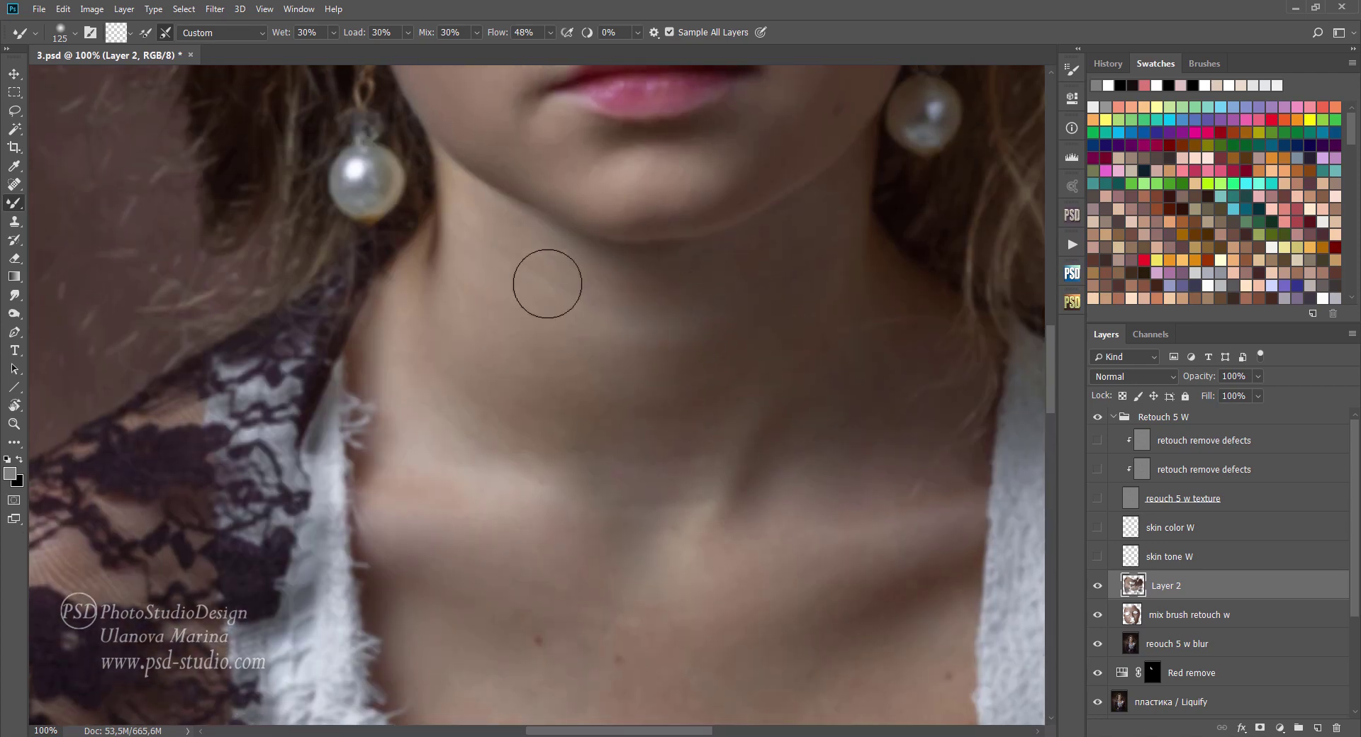
drag(1098, 502, 1097, 440)
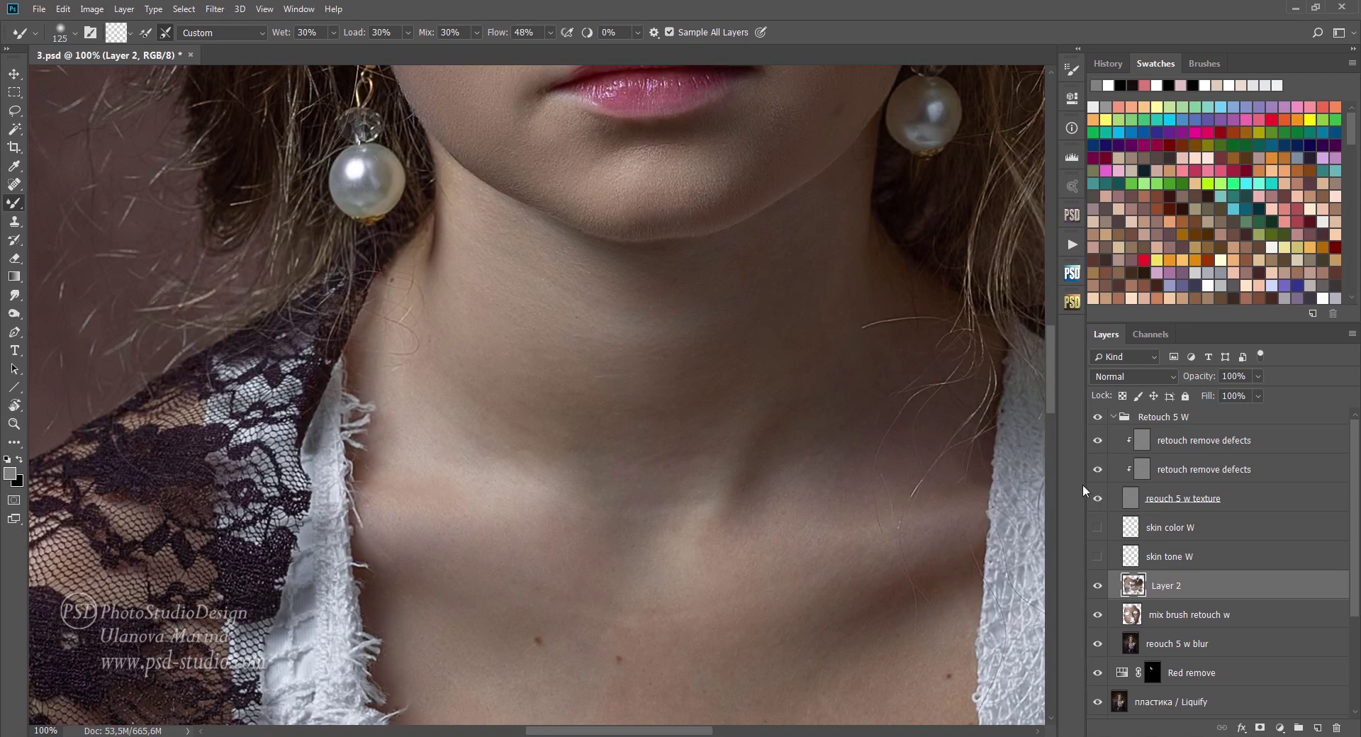
drag(567, 497, 522, 2)
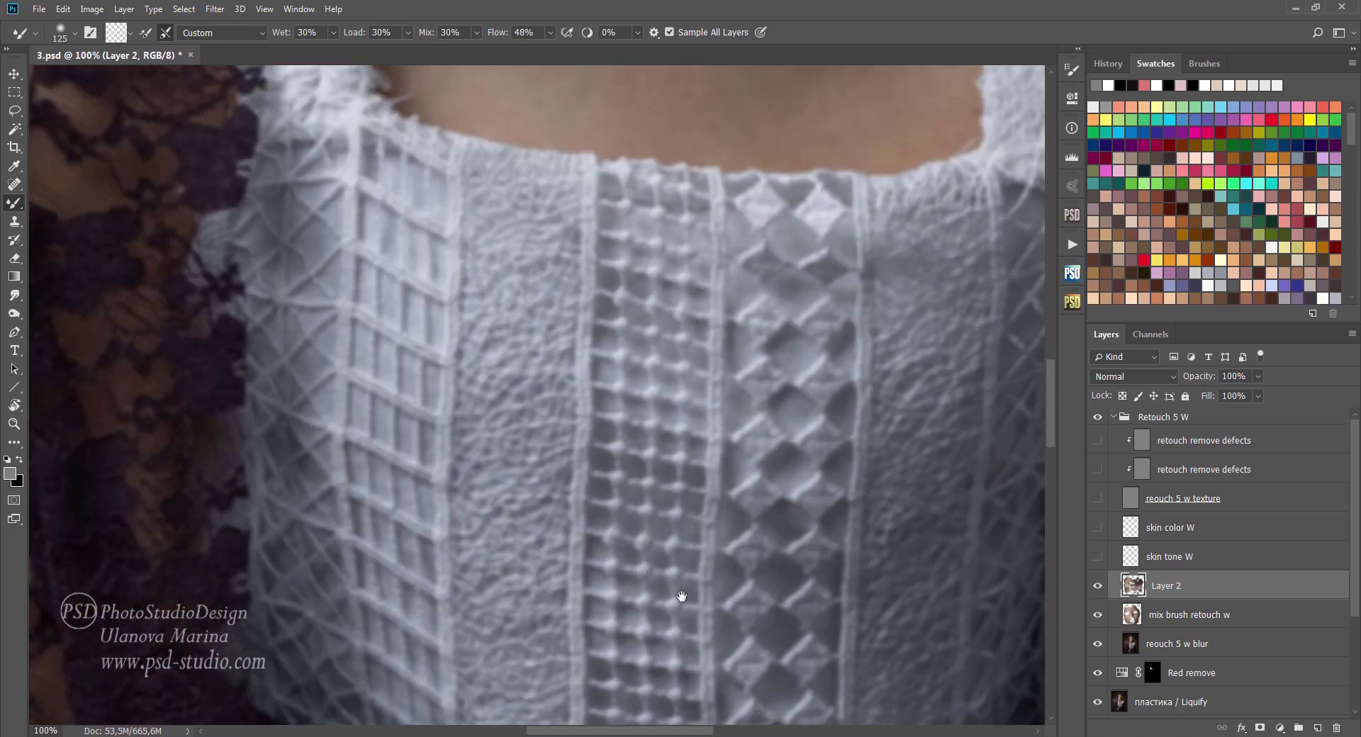
Step: Lower the flow to 31% and smooth the hand skin with an 80 px brush
drag(547, 51, 538, 51)
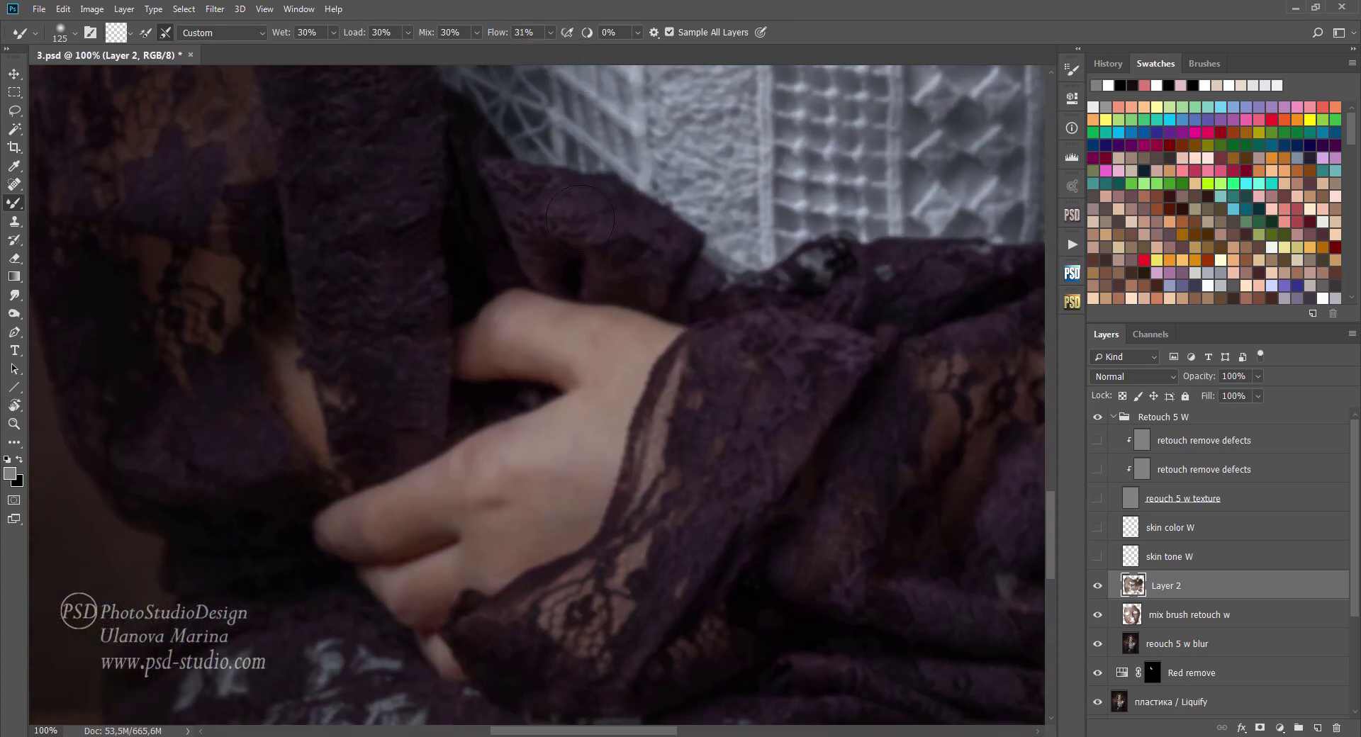
key(bracketleft)
key(bracketleft)
key(bracketleft)
key(bracketright)
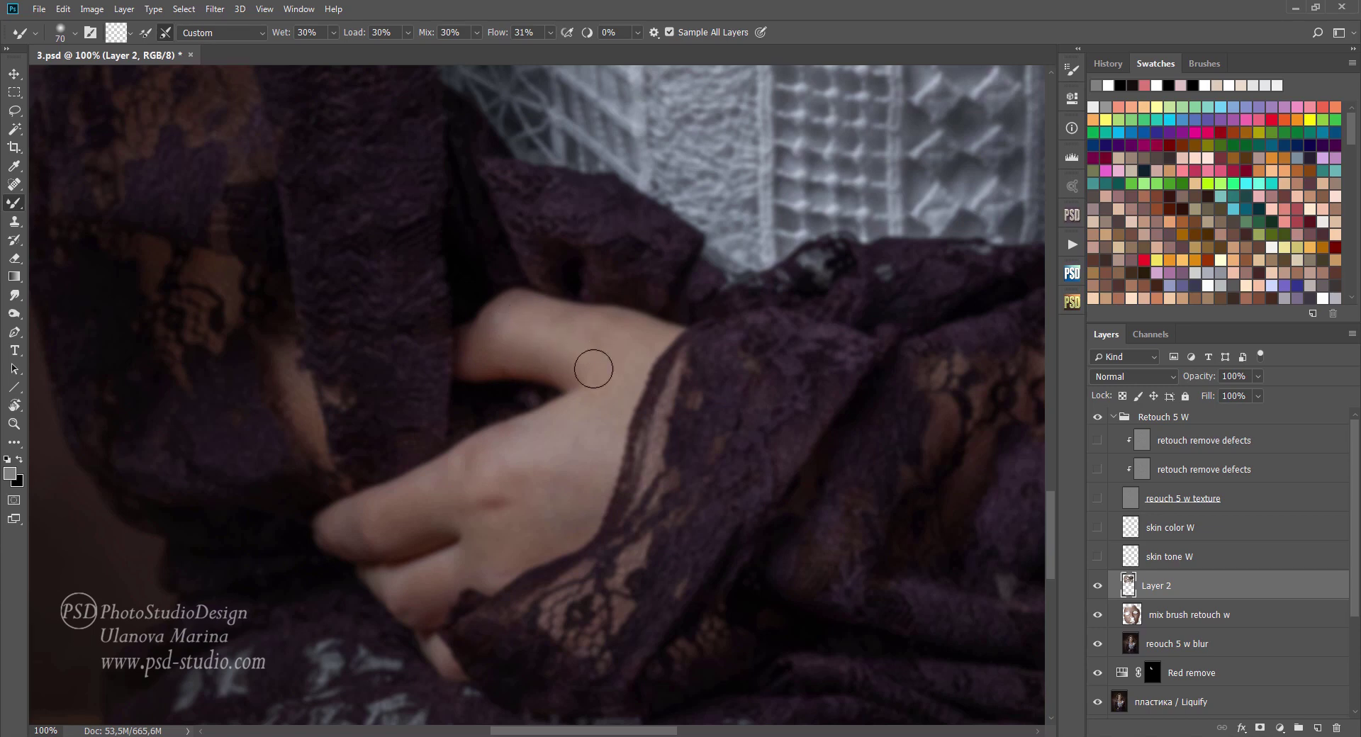
mouse_move(593, 367)
mouse_down()
mouse_move(447, 475)
mouse_move(577, 479)
mouse_move(407, 579)
mouse_move(502, 495)
mouse_move(537, 516)
mouse_move(565, 495)
mouse_move(532, 517)
mouse_move(350, 534)
mouse_move(552, 329)
mouse_up()
Step: At 66.7% zoom, smooth the shoulder by the strap, the skin beside the earring, and the hair edge
key(ctrl+minus)
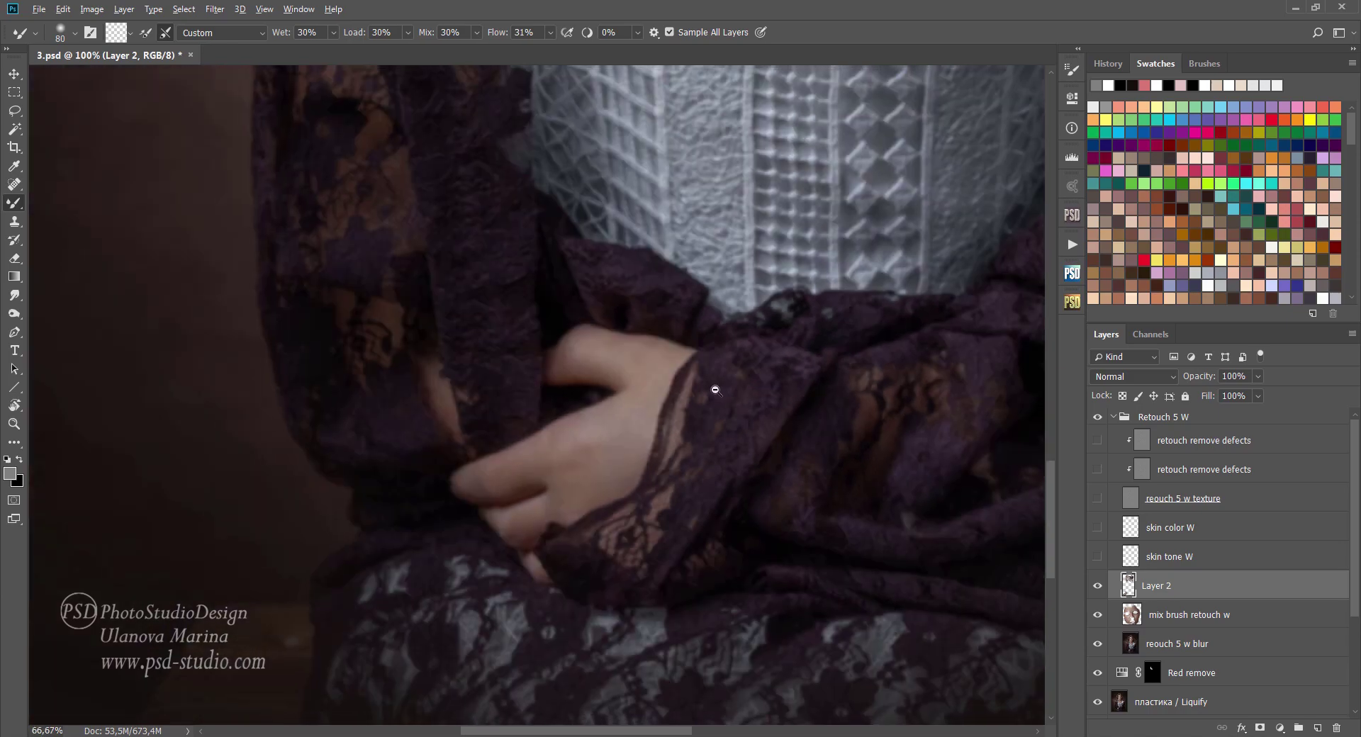
key(ctrl+minus)
key(ctrl+plus)
key(ctrl+s)
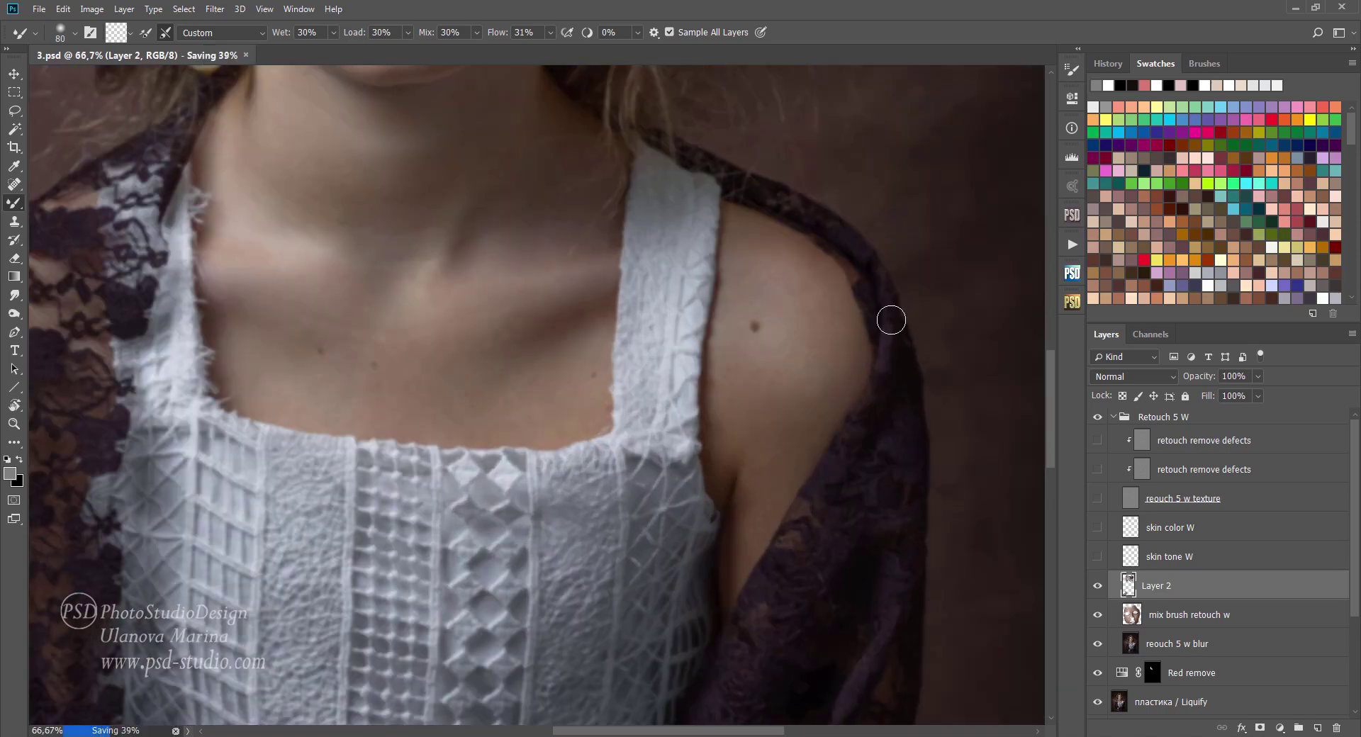
click(741, 204)
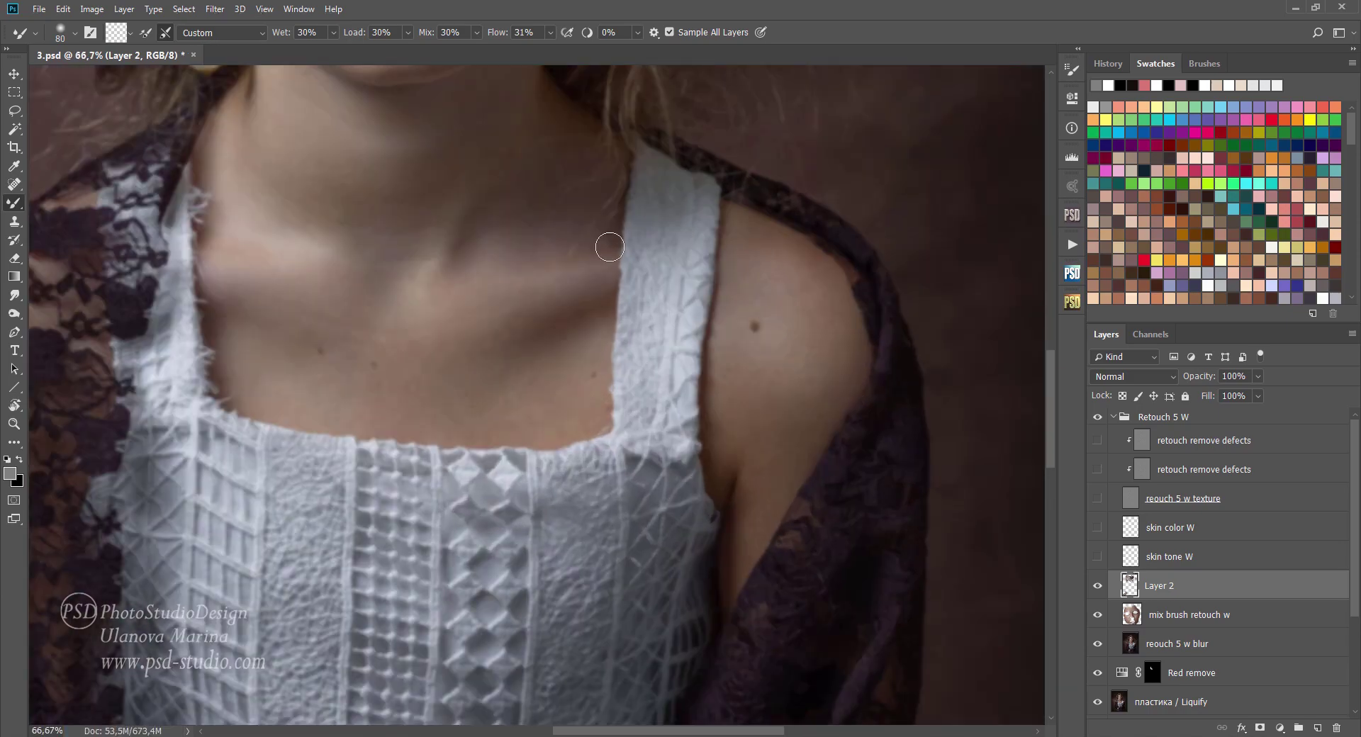
click(716, 419)
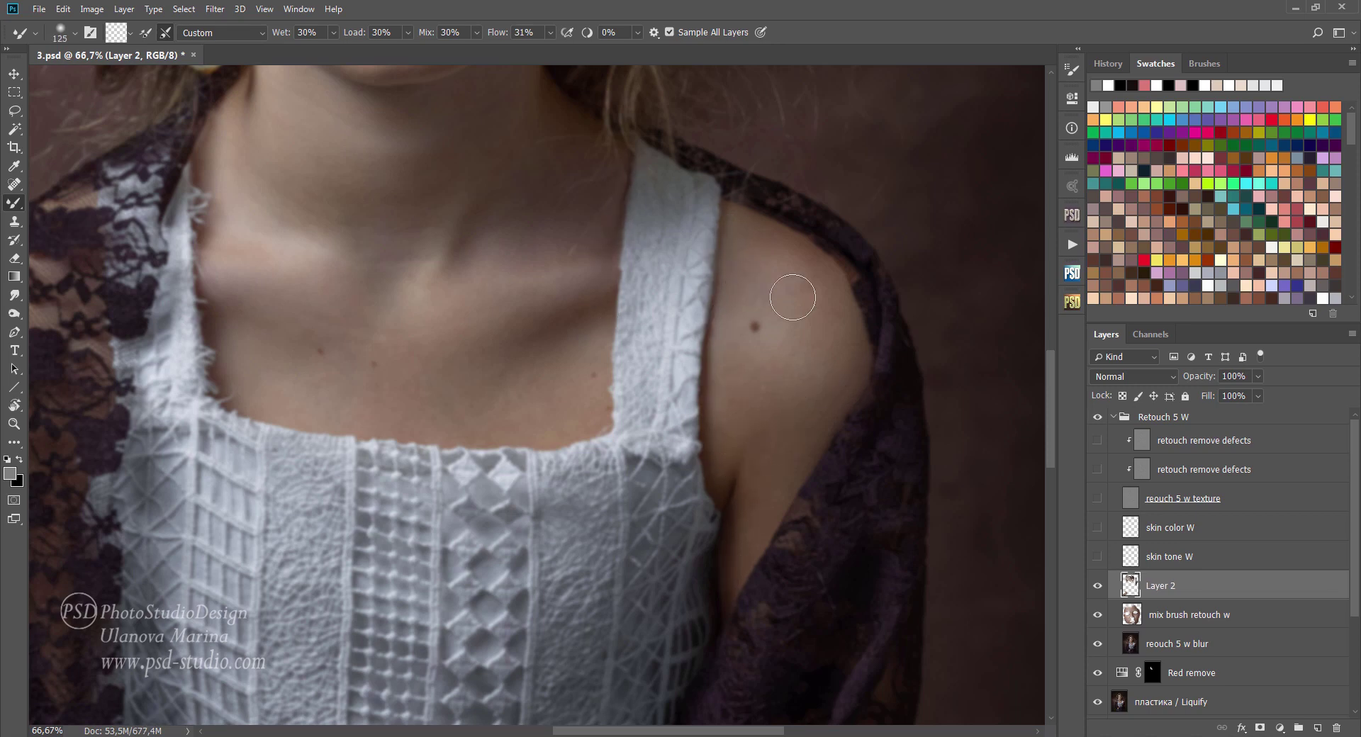
key(bracketright)
key(bracketright)
key(bracketright)
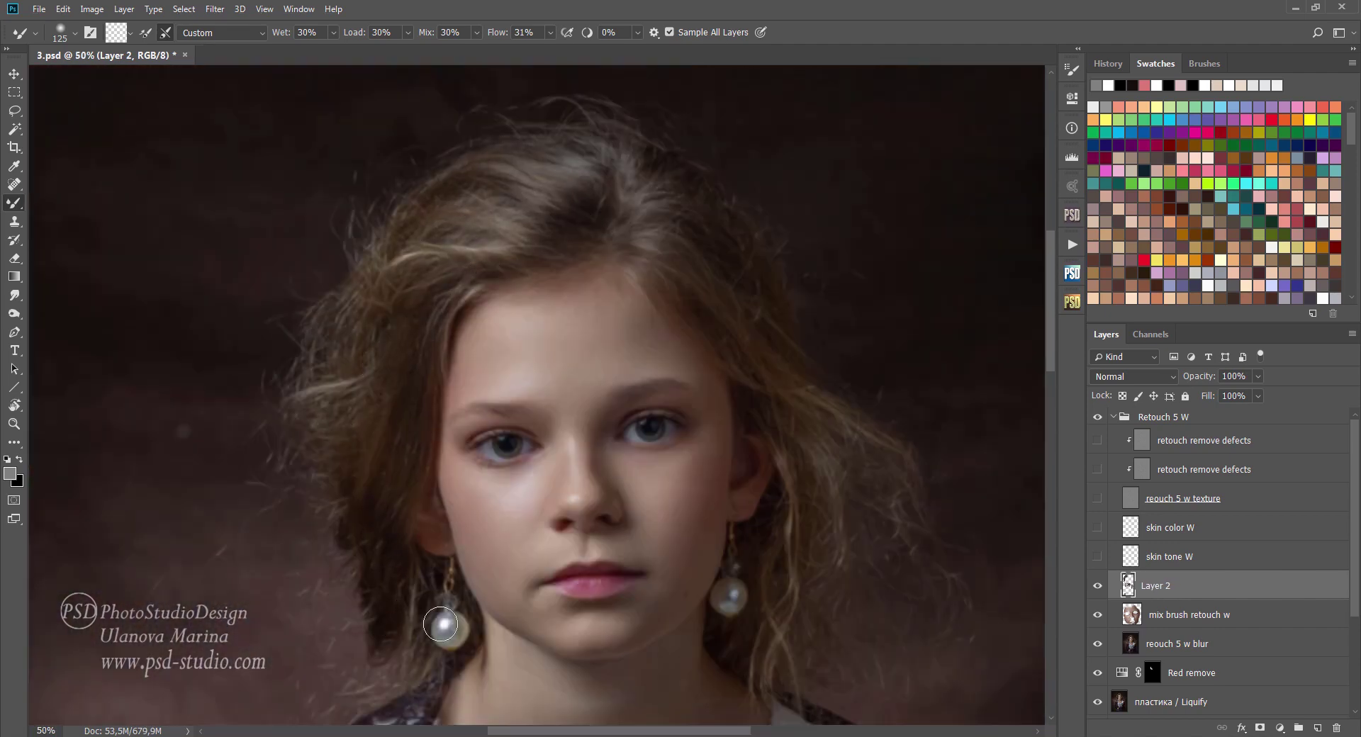
drag(441, 624, 454, 635)
drag(630, 147, 331, 501)
Step: Restore the defect-fix layers, show and select skin color W, and use the Brush at 10% opacity
click(1098, 441)
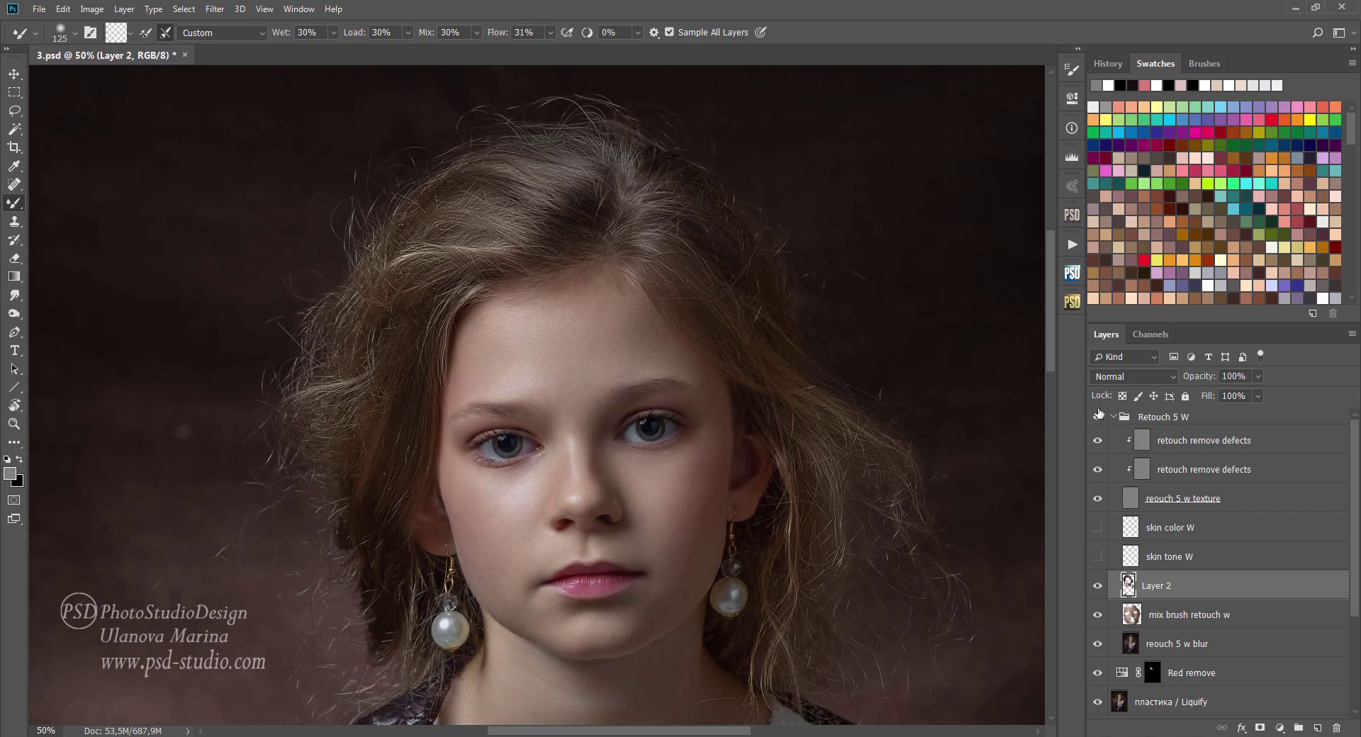
click(1099, 418)
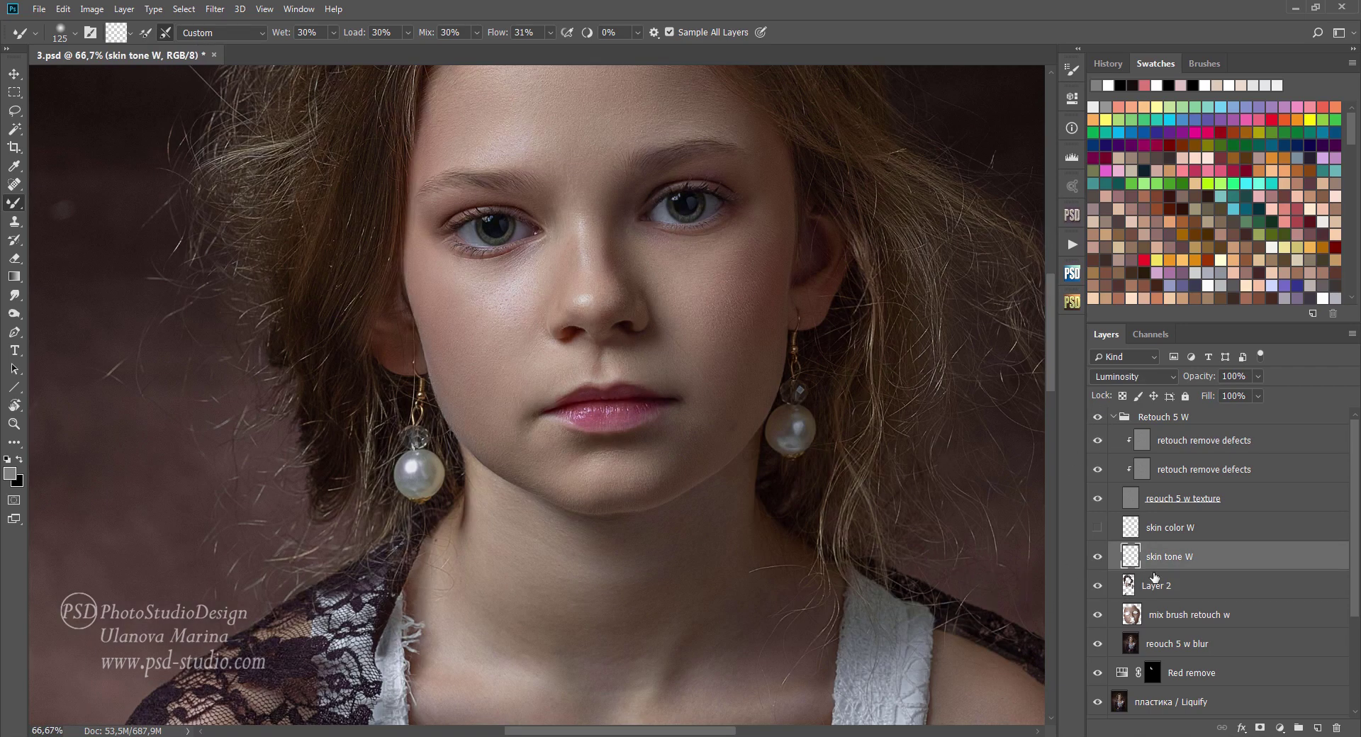
click(1163, 528)
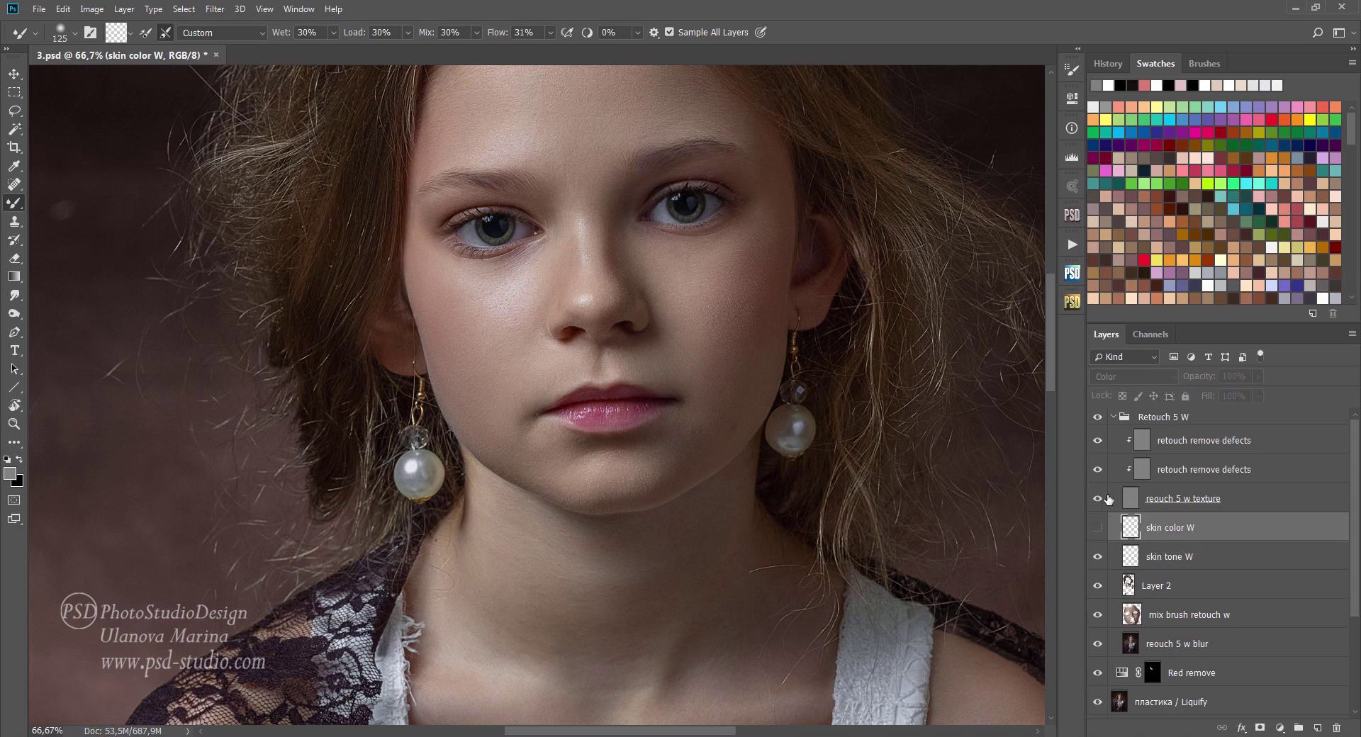
click(1099, 526)
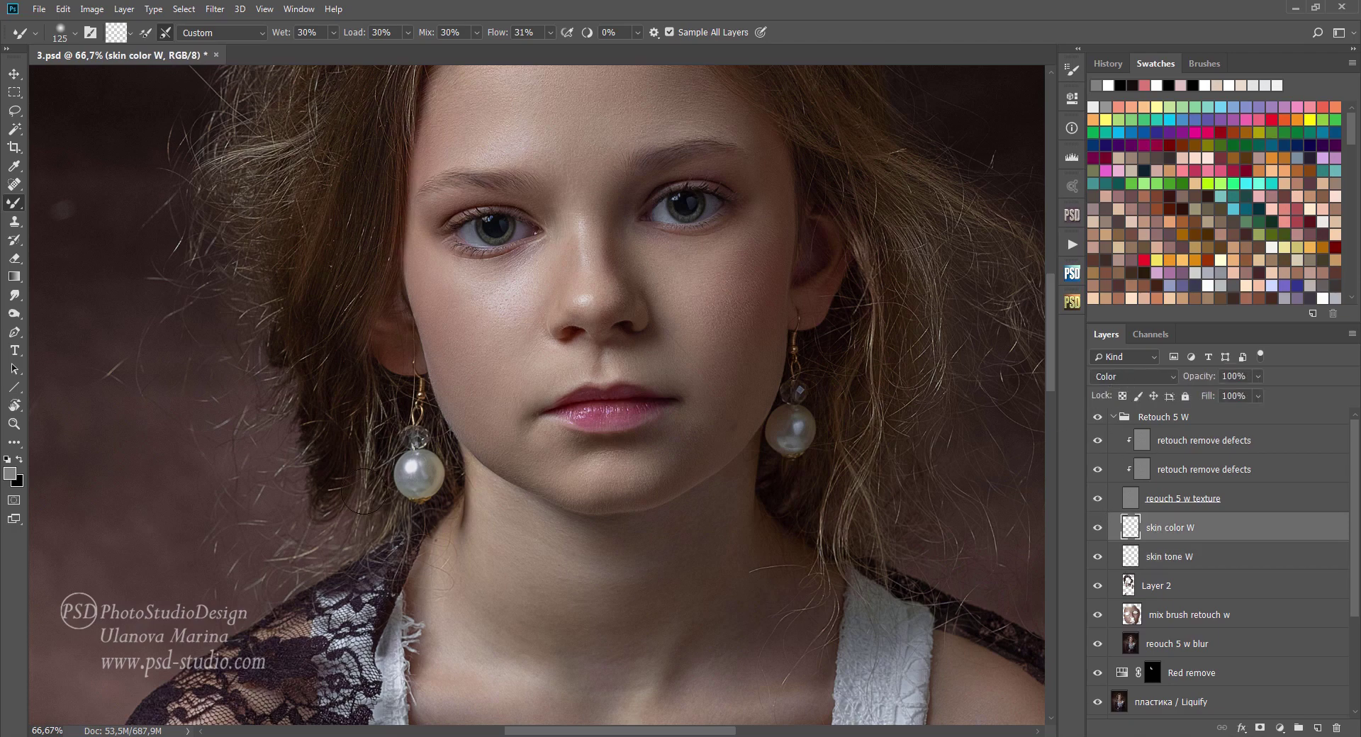
right_click(18, 202)
click(71, 202)
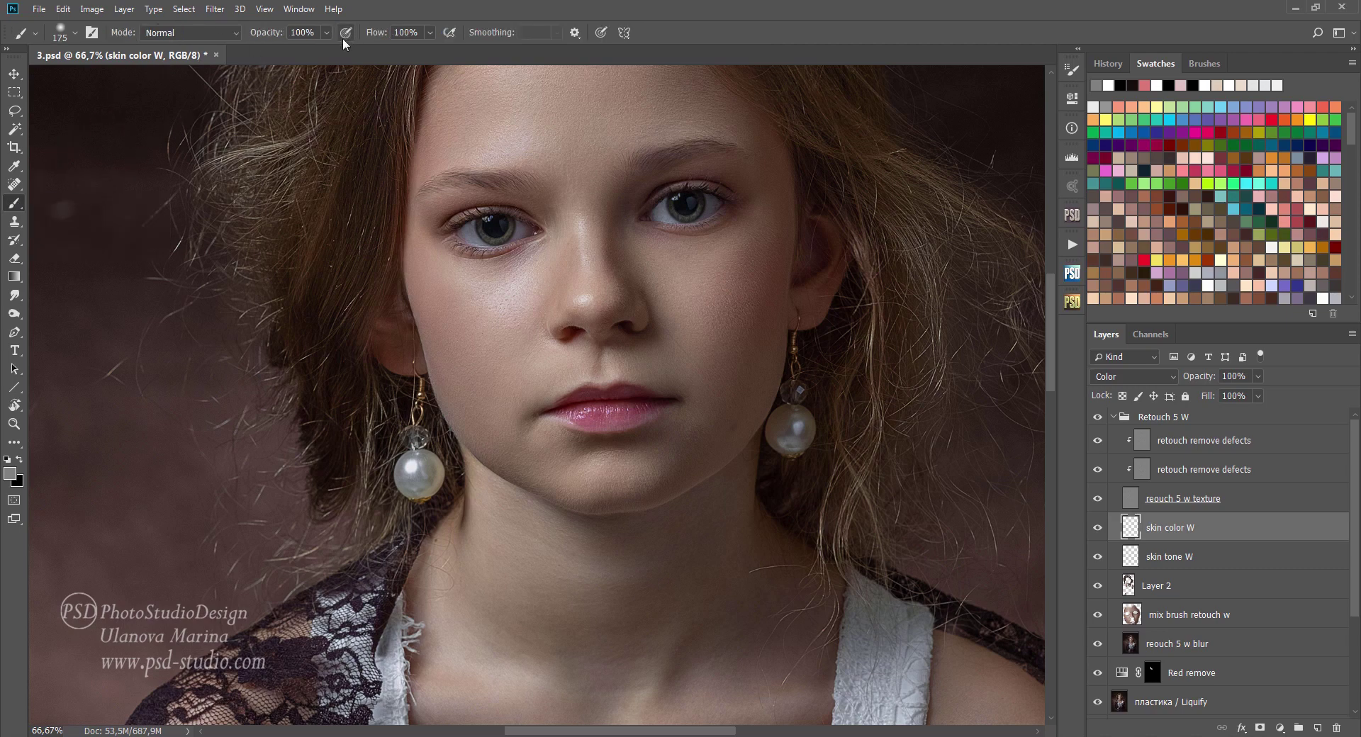
key(1)
Step: Paint sampled cheek tones down the cheek and around the lip corner at 30–50 px
alt+click(571, 260)
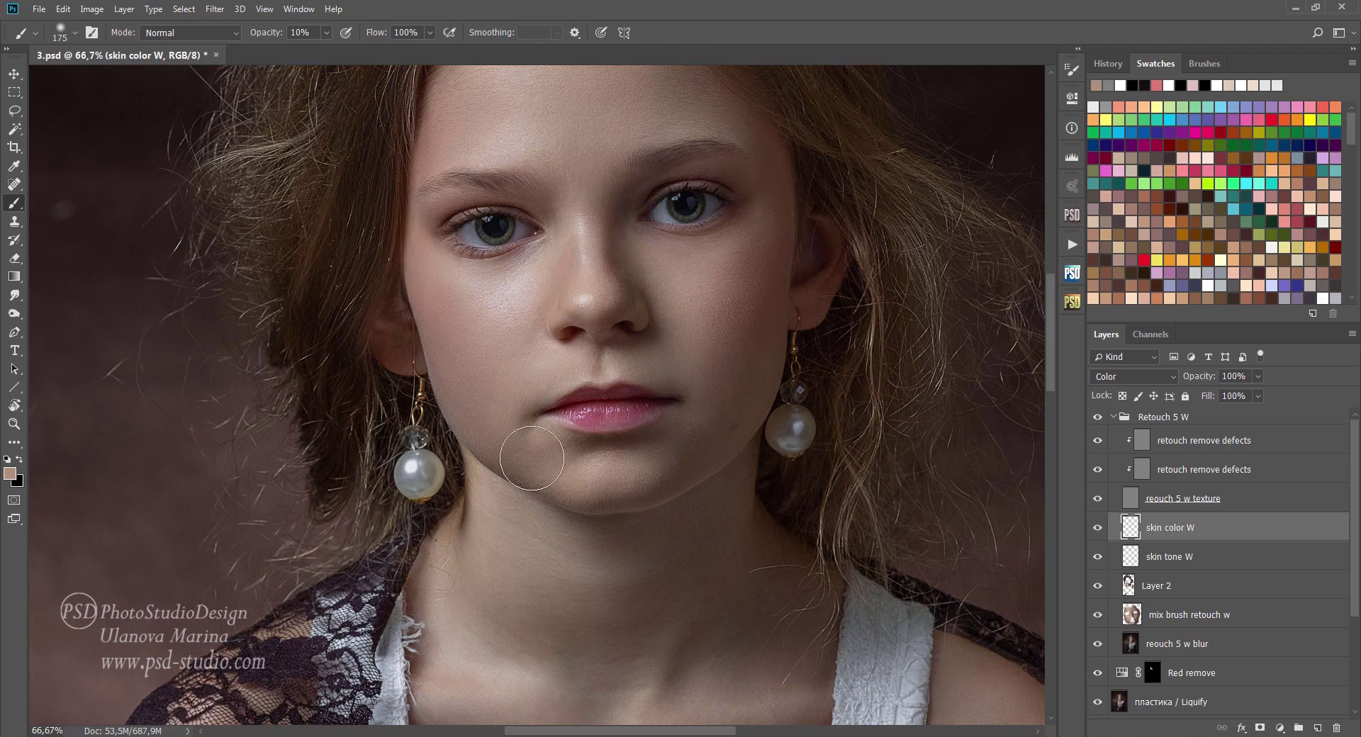
scroll(468, 354, up, 1)
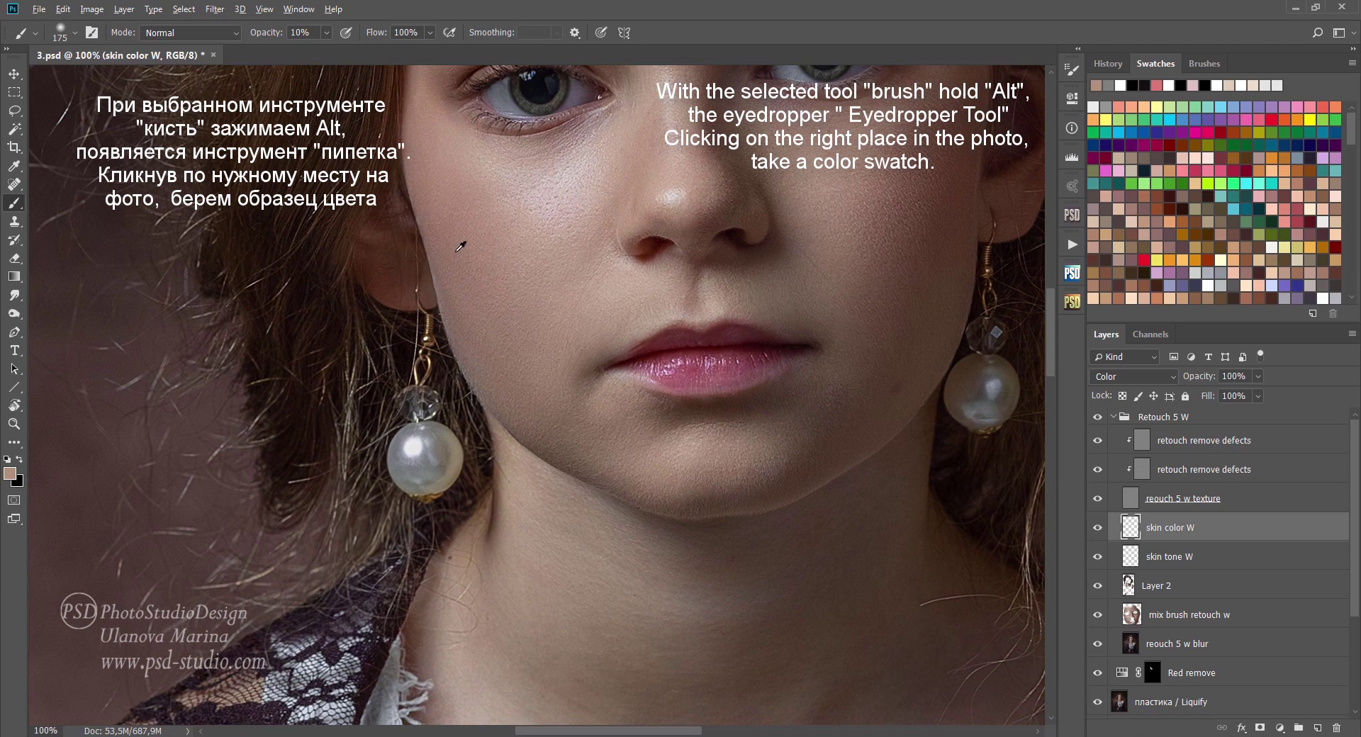
alt+click(459, 253)
key(bracketleft)
key(bracketleft)
key(bracketleft)
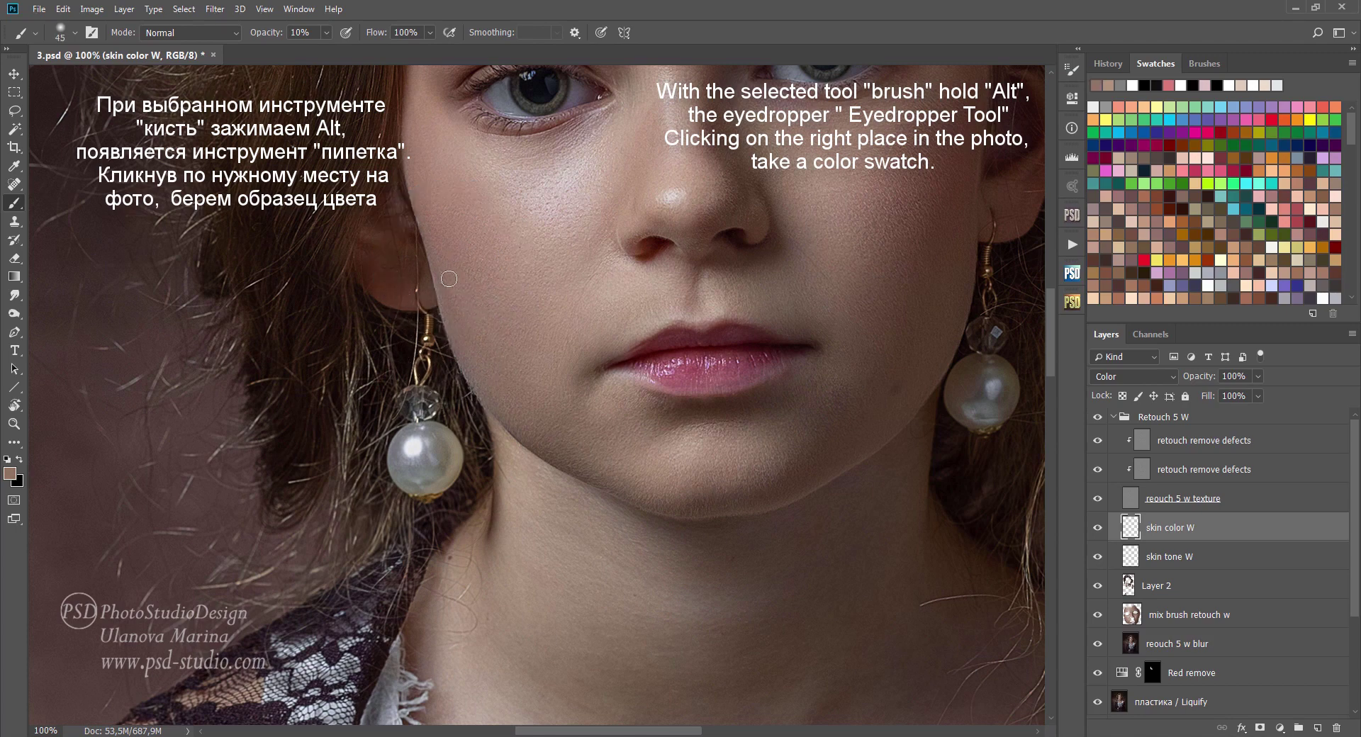
drag(440, 272, 486, 392)
alt+click(614, 351)
key(bracketright)
key(bracketright)
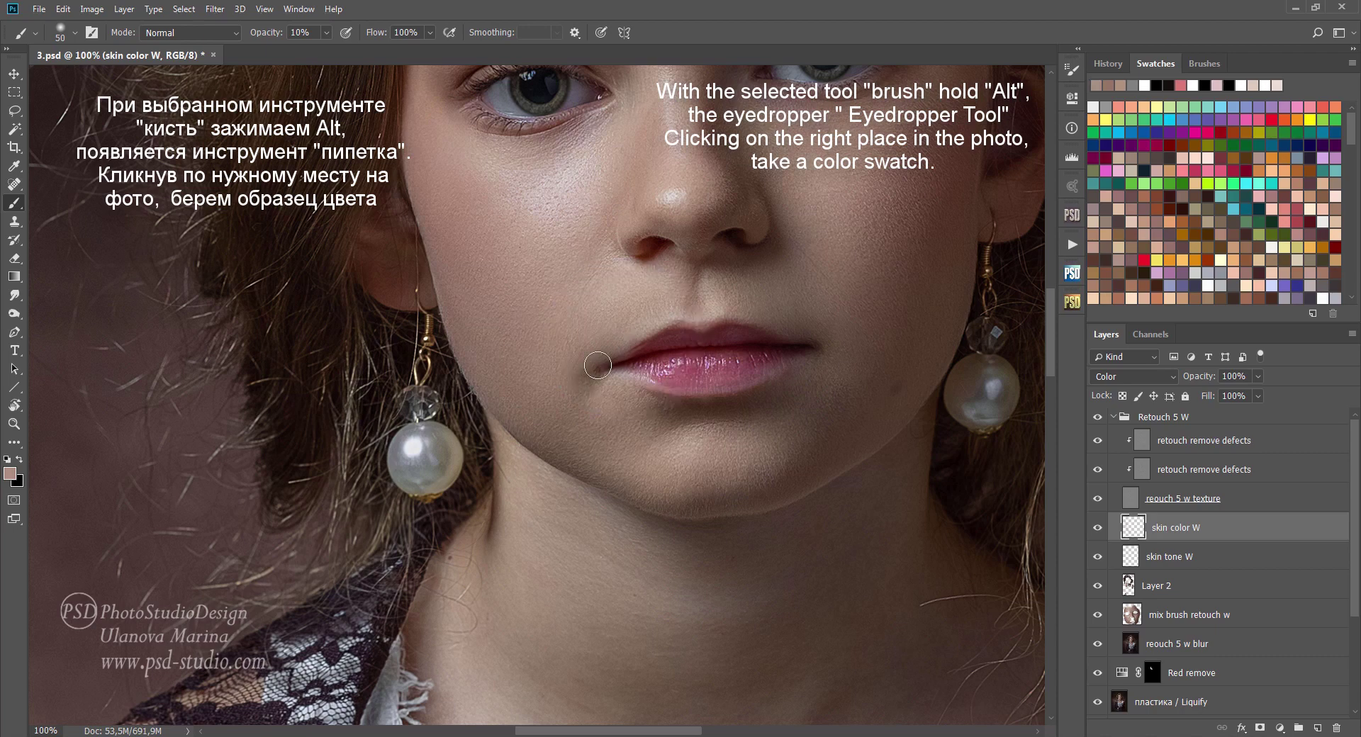
mouse_move(597, 365)
mouse_down()
mouse_move(570, 424)
mouse_move(530, 393)
mouse_up()
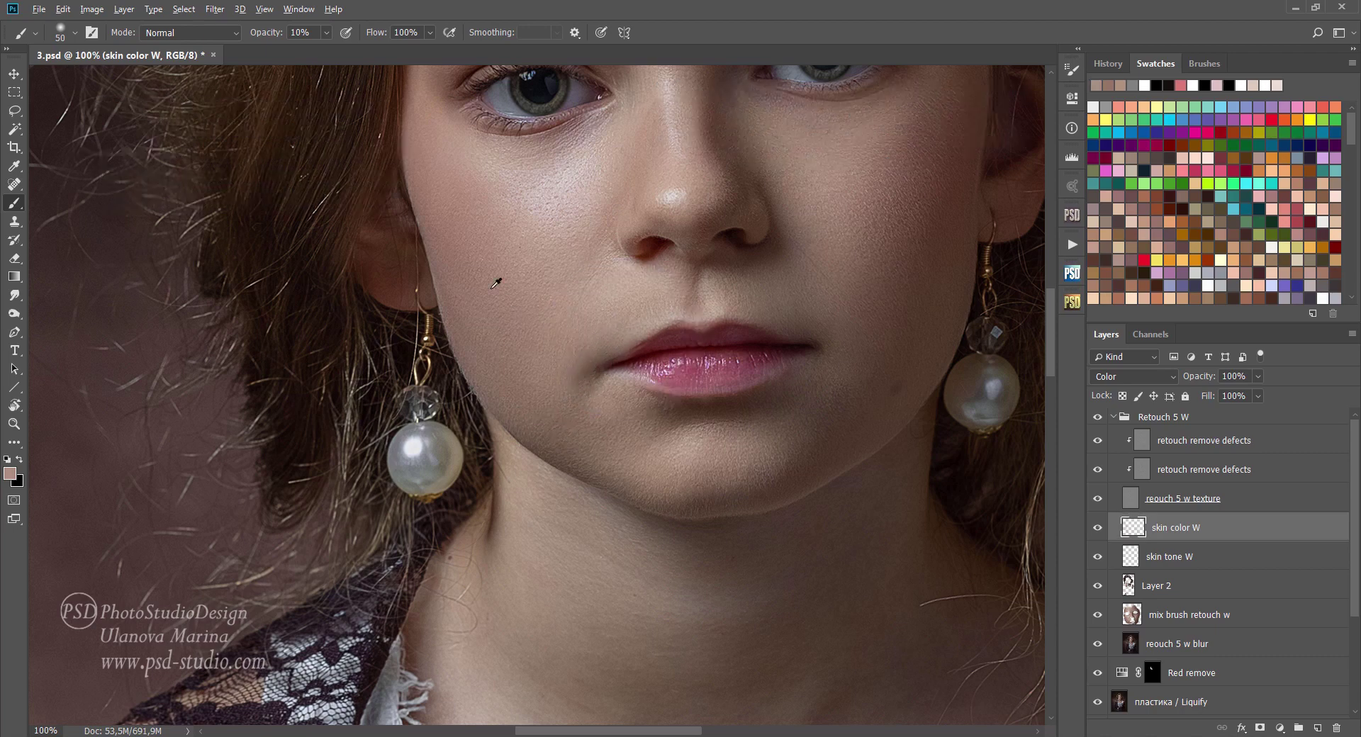
Step: Sample fresh skin tones and even the colour across the nose and cheek at 60 px
alt+click(456, 326)
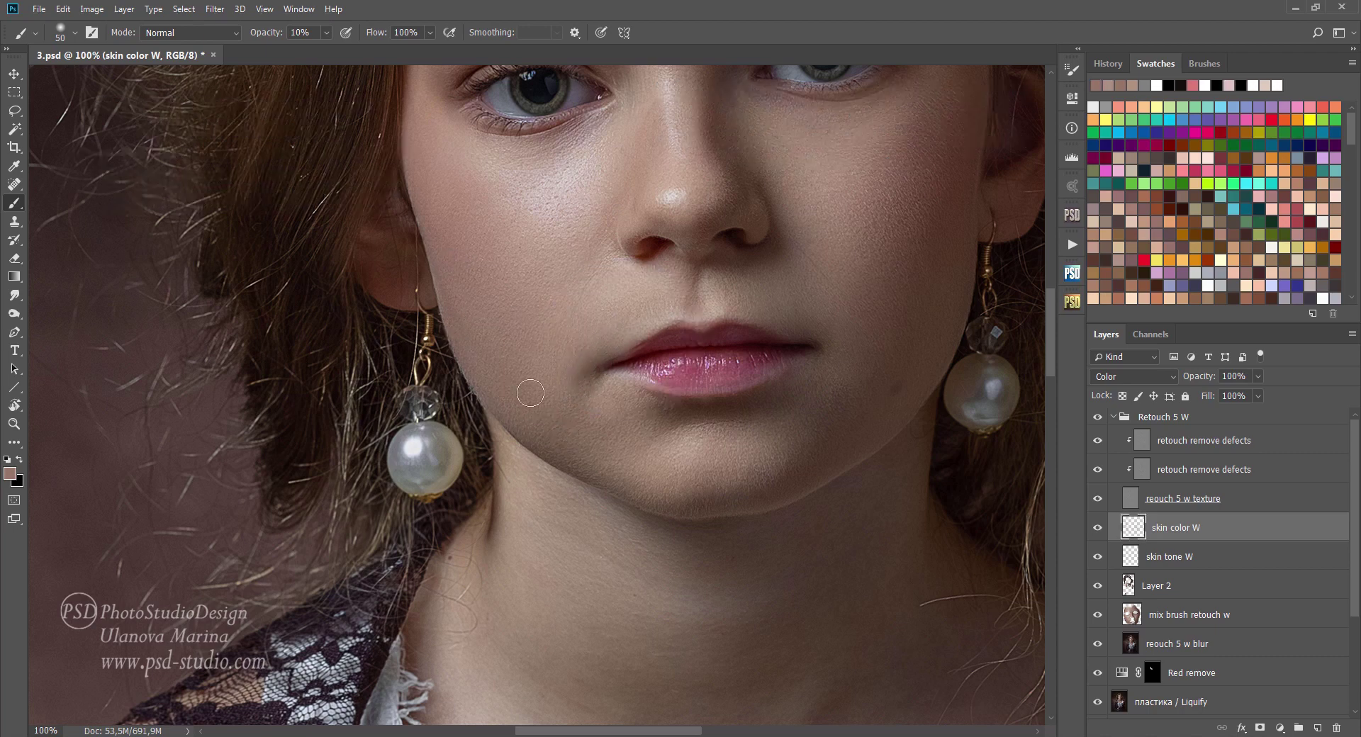
alt+click(598, 449)
key(bracketright)
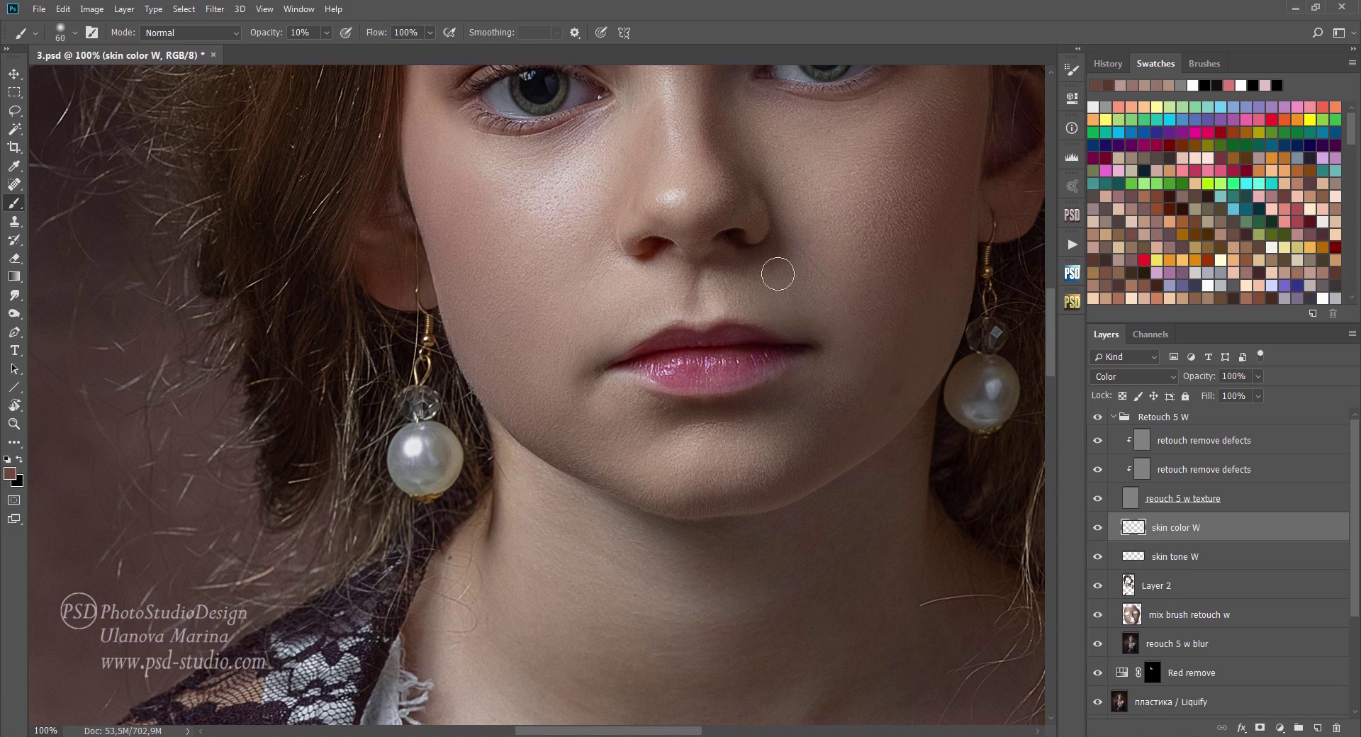
drag(742, 142, 751, 281)
Step: Sample lighter pink skin tones while raising opacity to 30% and setting a 40 px brush
alt+click(802, 157)
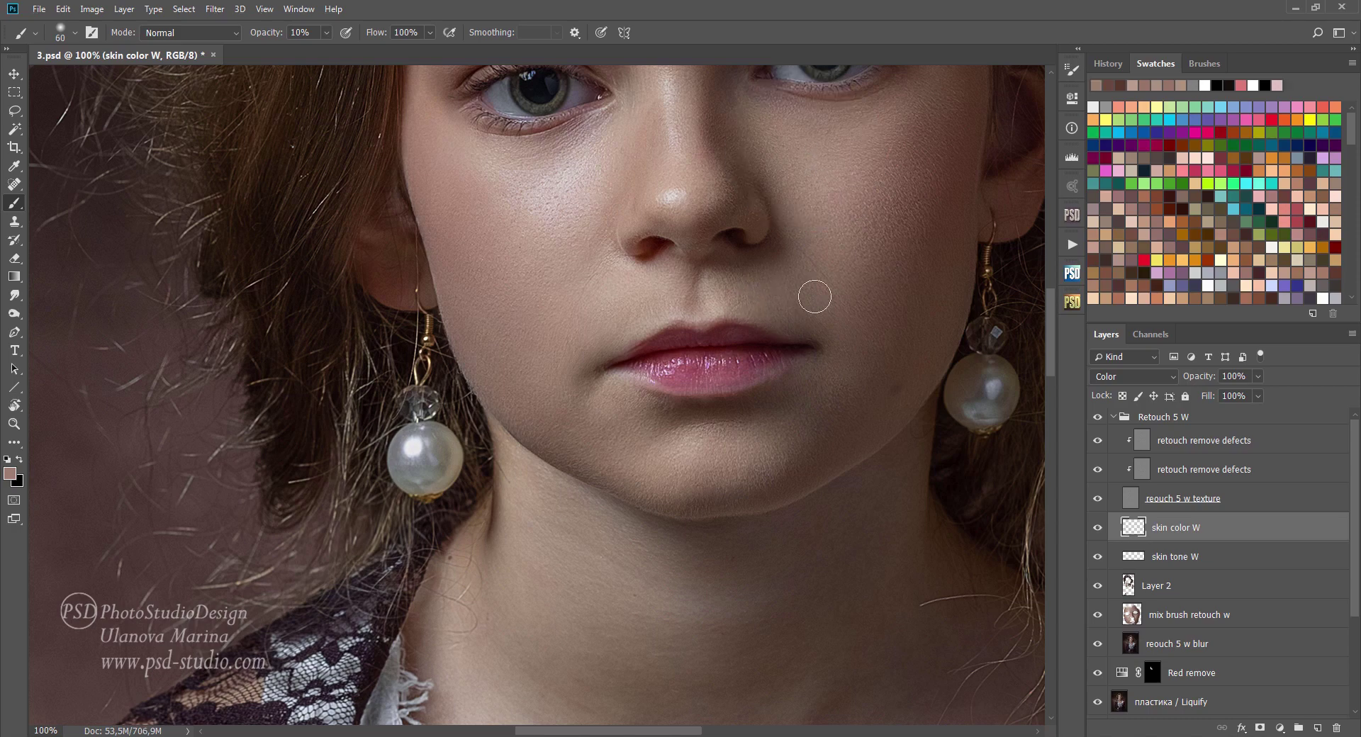
key(2)
alt+click(660, 226)
key(3)
scroll(660, 207, up, 5)
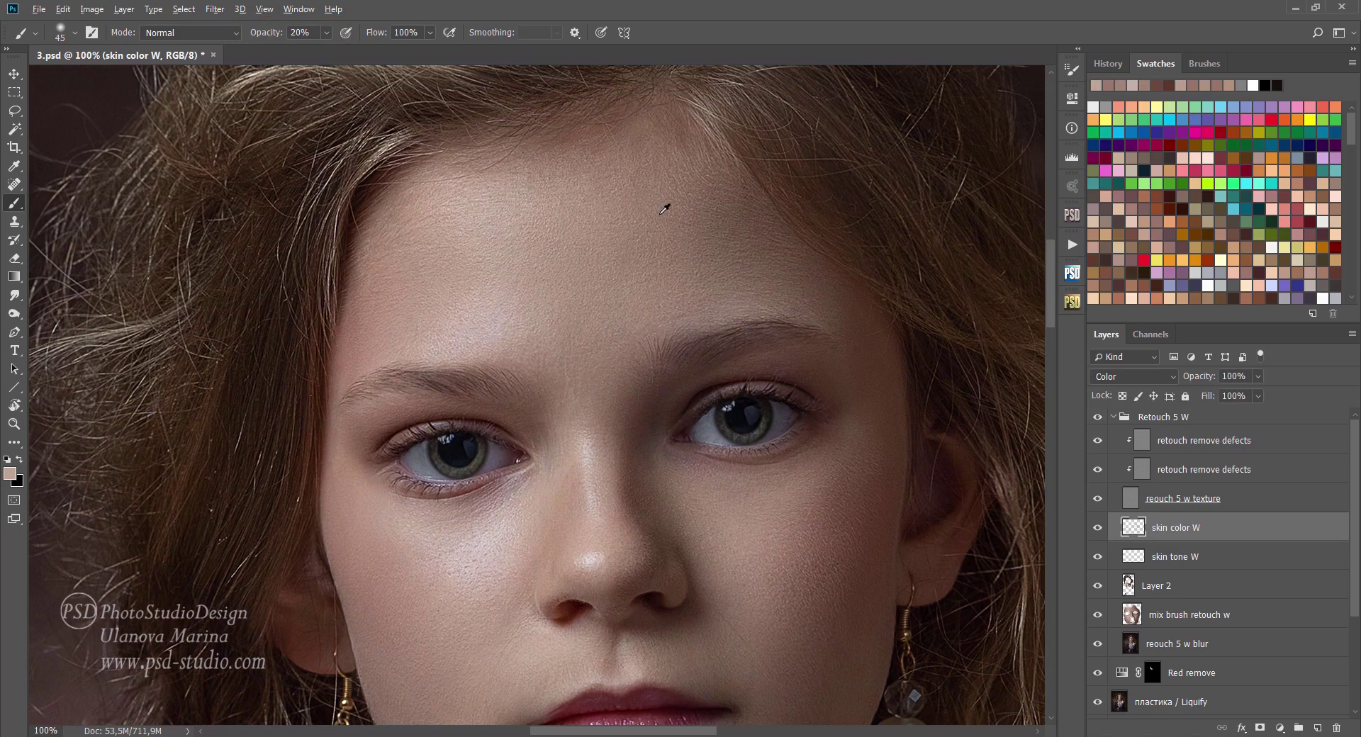
key(bracketright)
key(bracketright)
key(bracketright)
key(bracketleft)
key(bracketleft)
key(bracketleft)
alt+click(361, 457)
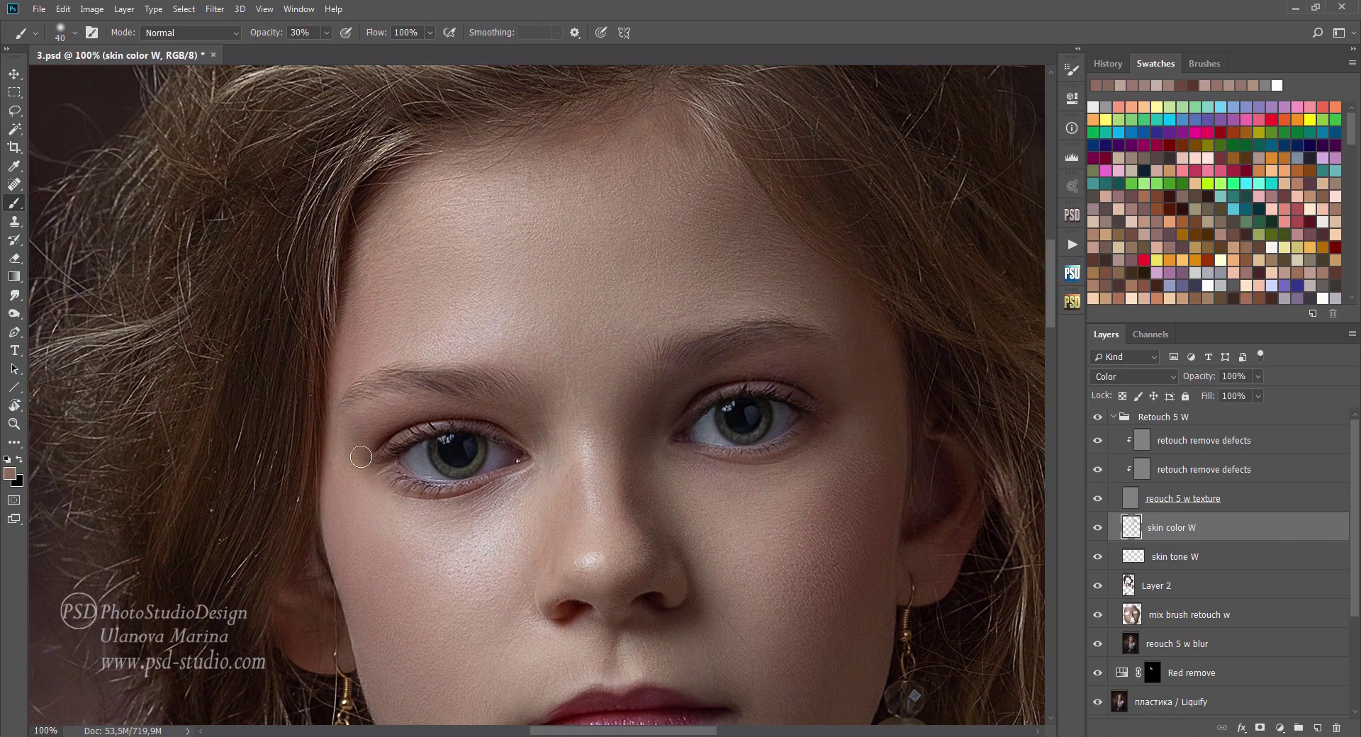
Step: With the Eraser active, zoom to 100% on the left cheek and jaw and select skin tone W
key(e)
scroll(815, 461, down, 1)
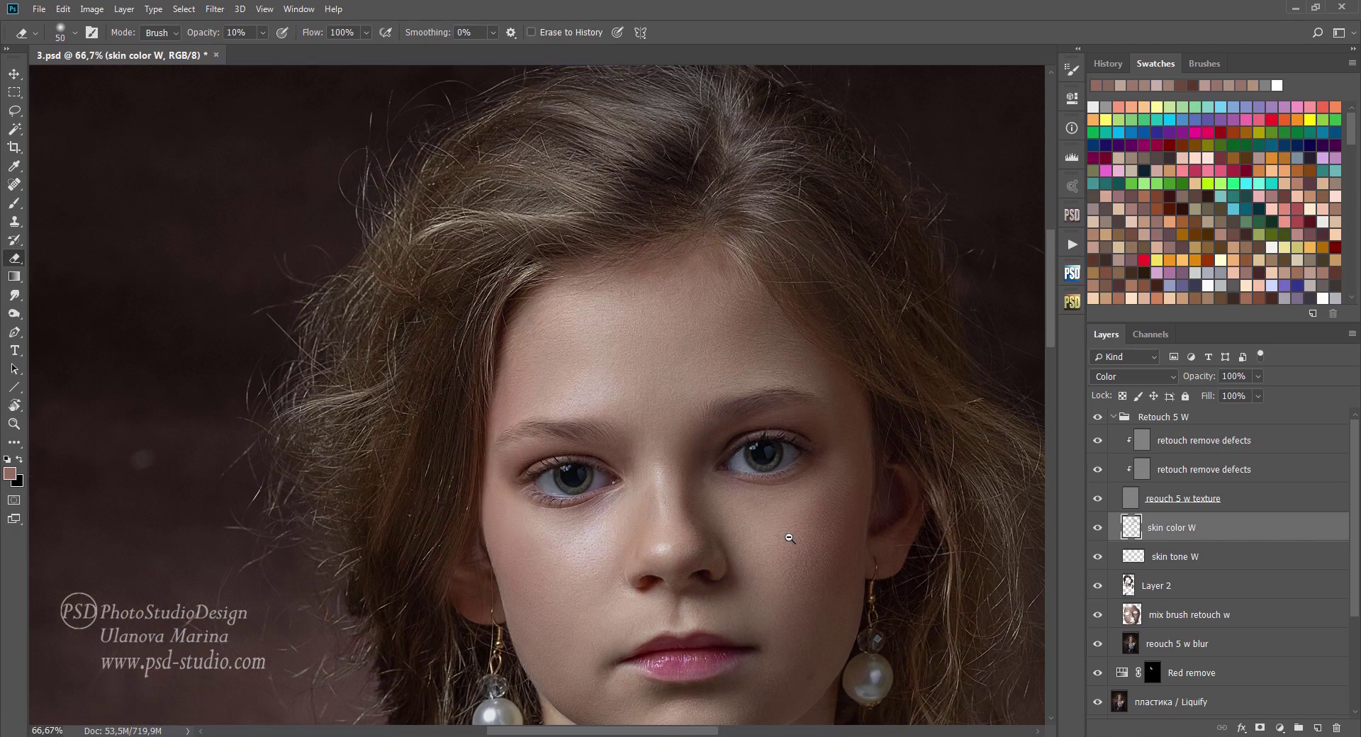
scroll(766, 546, down, 1)
scroll(705, 449, down, 2)
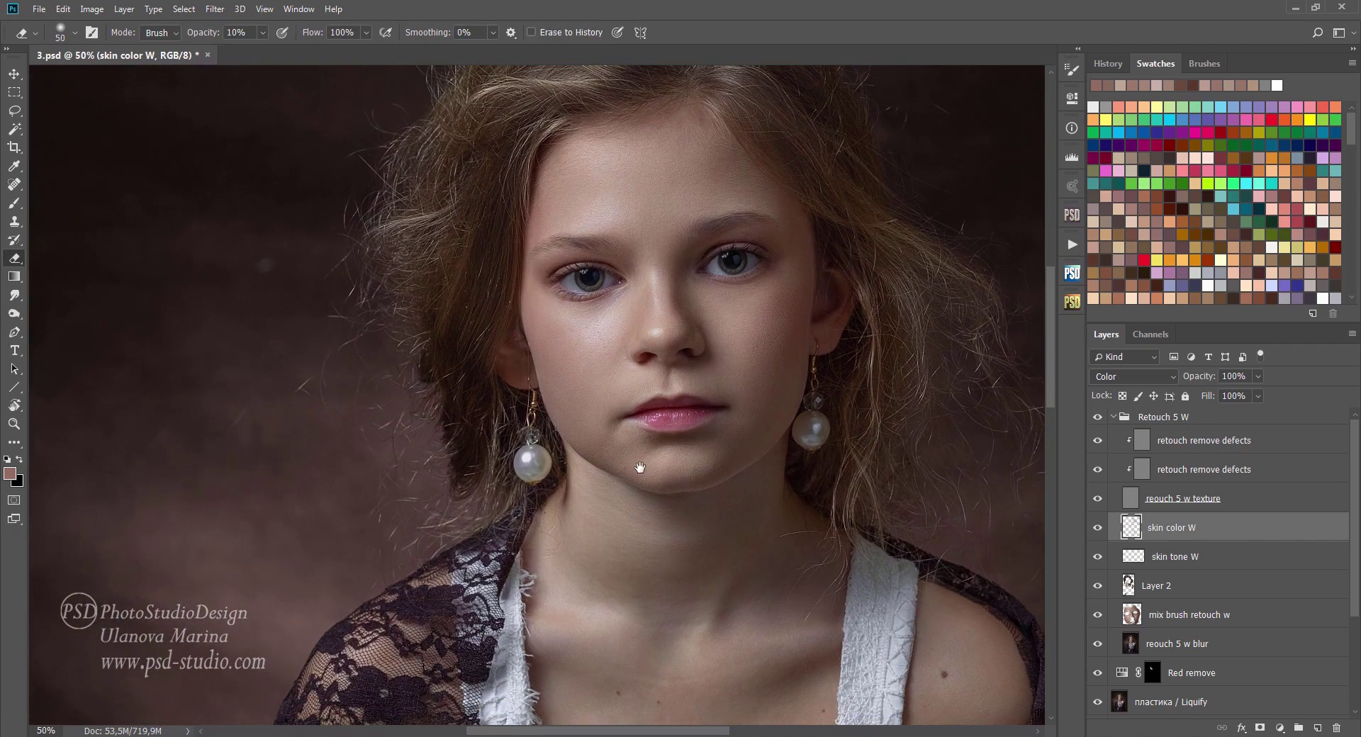
ctrl+click(571, 424)
ctrl+click(574, 416)
scroll(587, 441, up, 3)
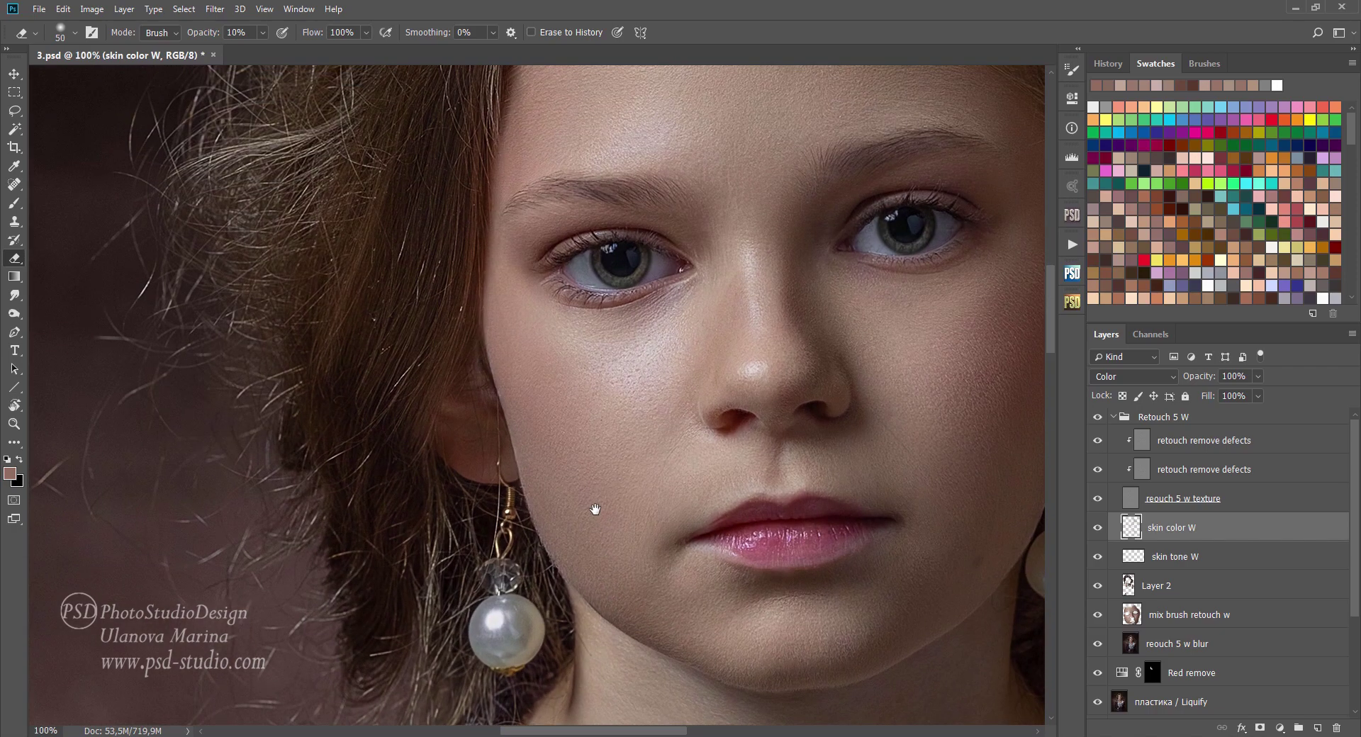
click(1138, 558)
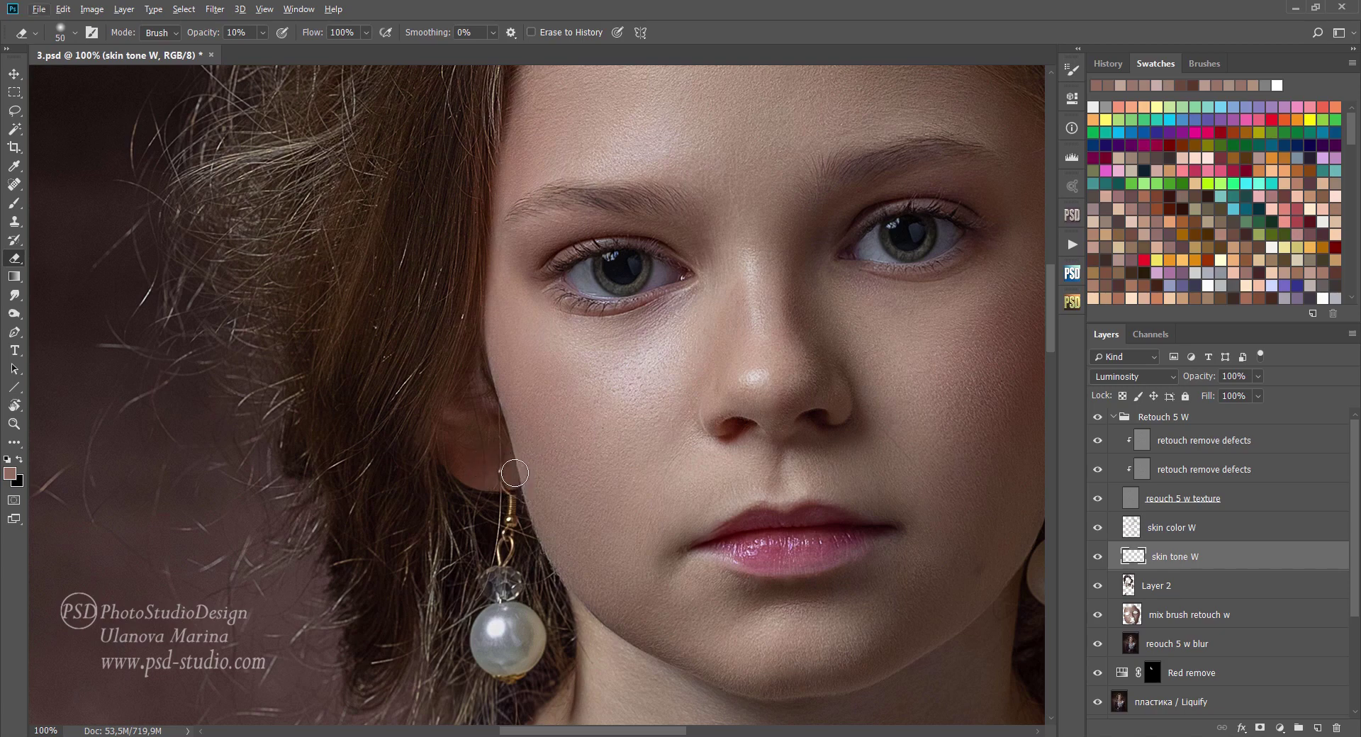
Step: Paint sampled skin colour over the earlobe on the skin color W layer
click(11, 205)
alt+click(510, 481)
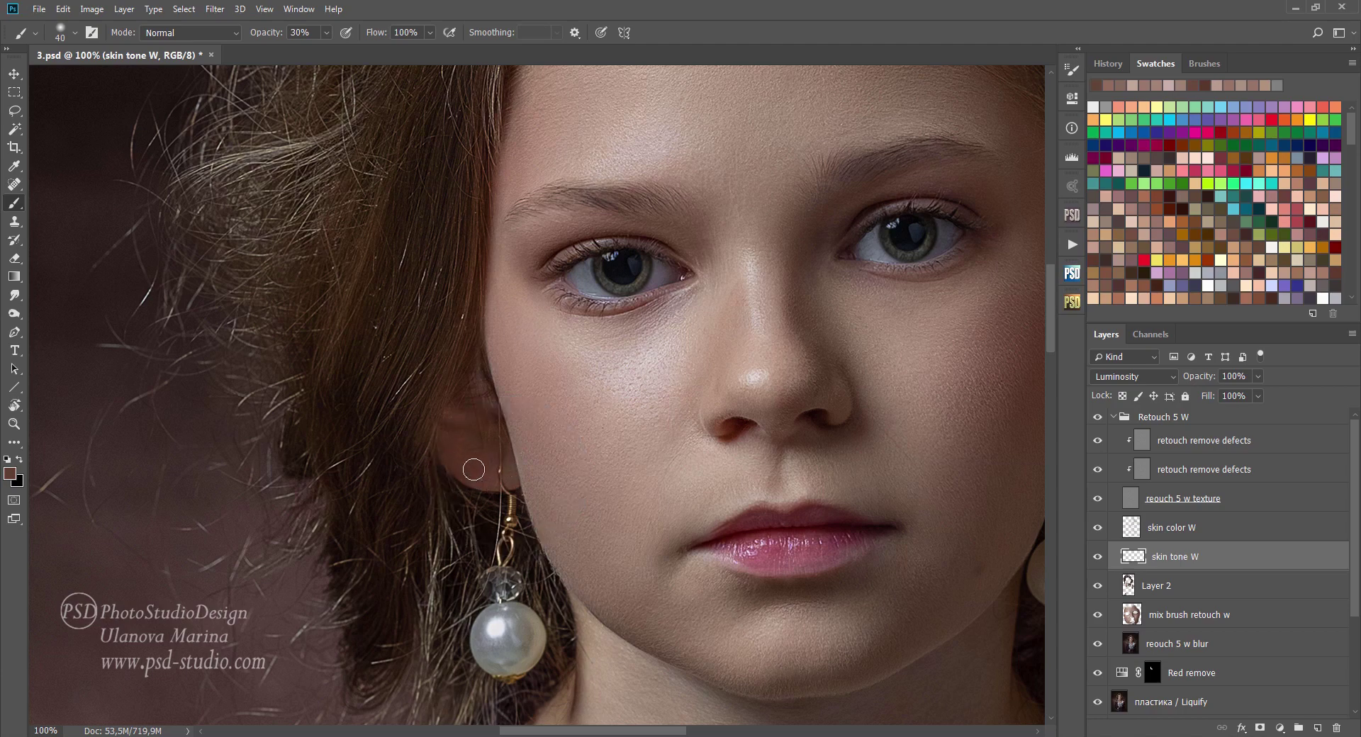
alt+click(481, 468)
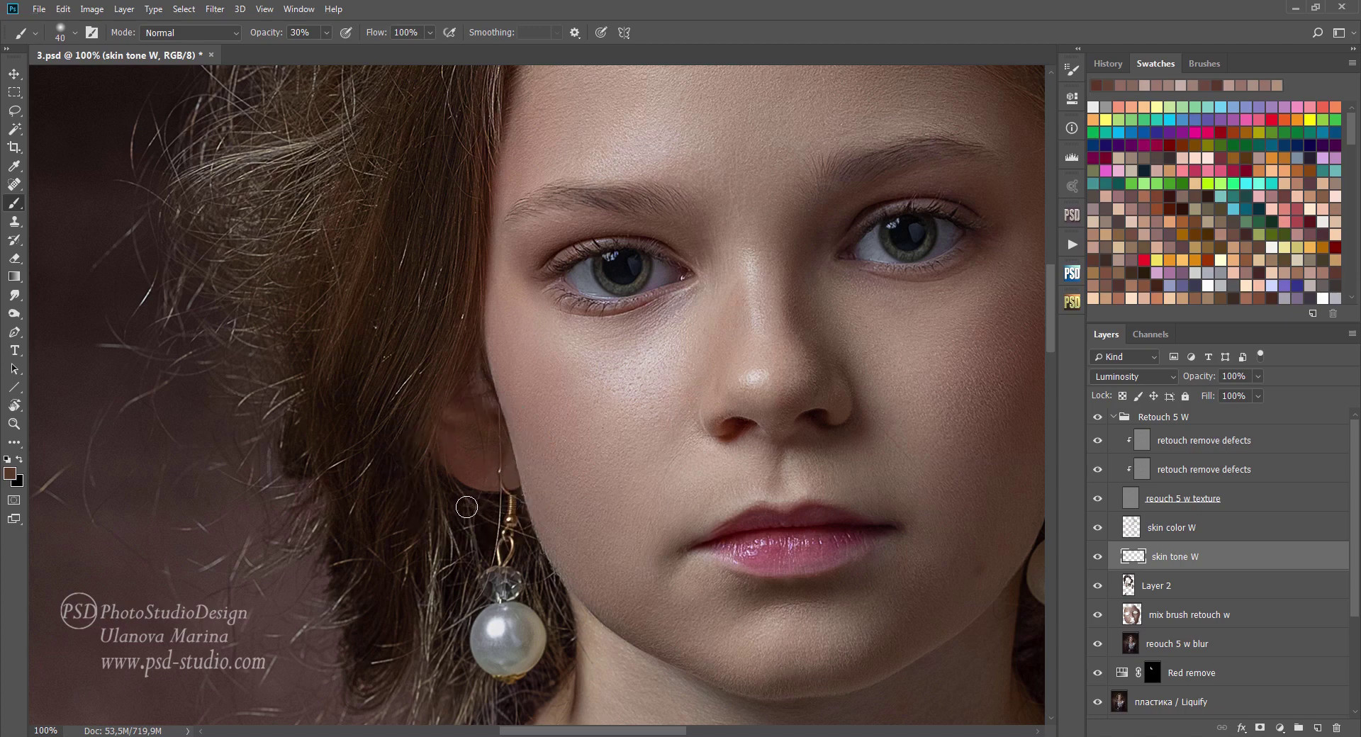
click(1132, 529)
alt+click(472, 464)
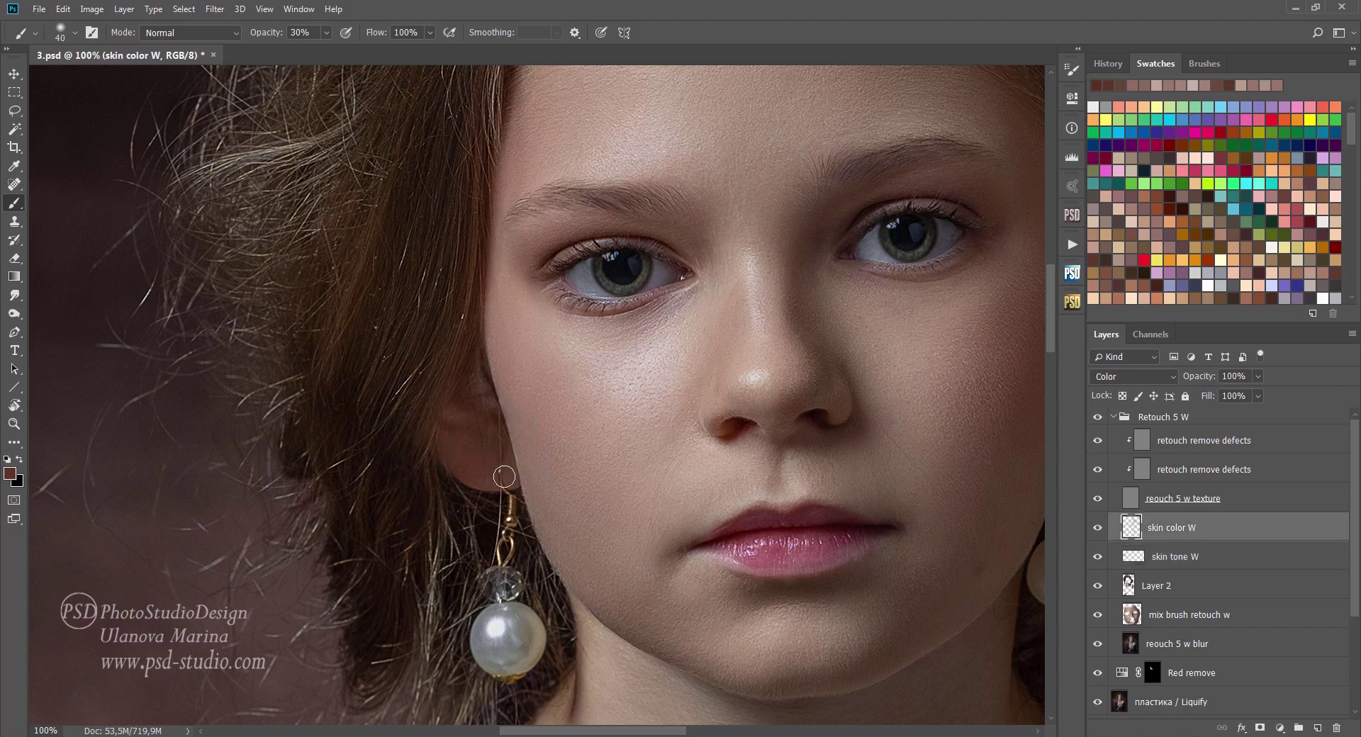
drag(471, 477, 497, 484)
alt+click(588, 373)
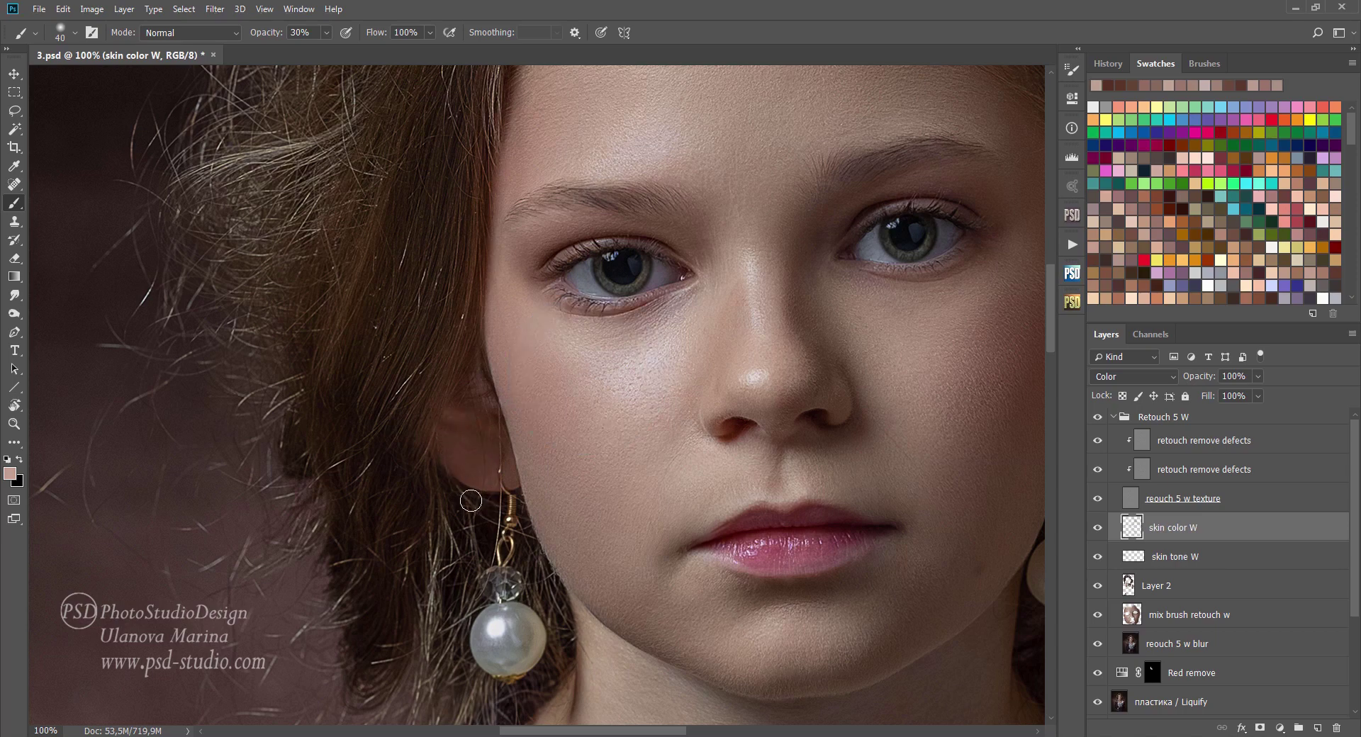
Step: Paint sampled cheek tone along the jaw toward the chin on skin tone W at 10% opacity
drag(639, 567, 558, 376)
key(1)
key(bracketright)
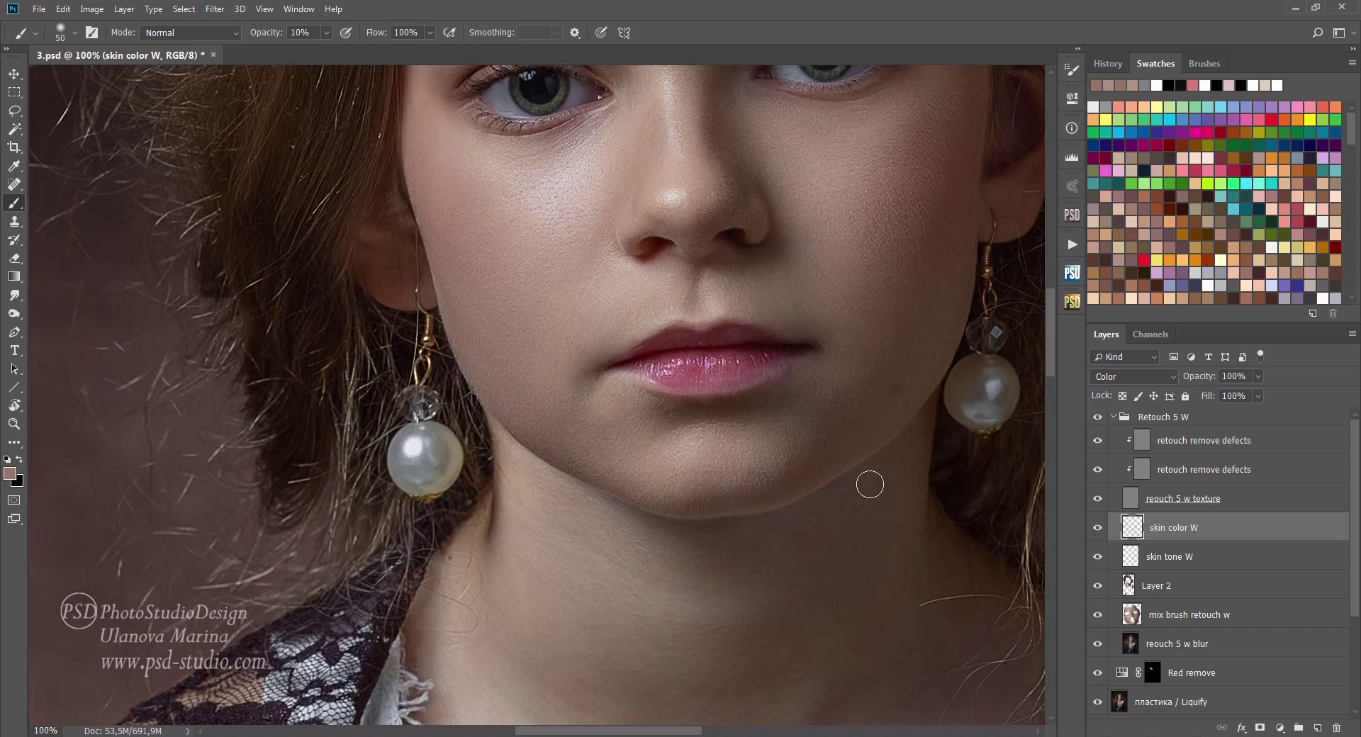
click(1145, 560)
alt+click(558, 237)
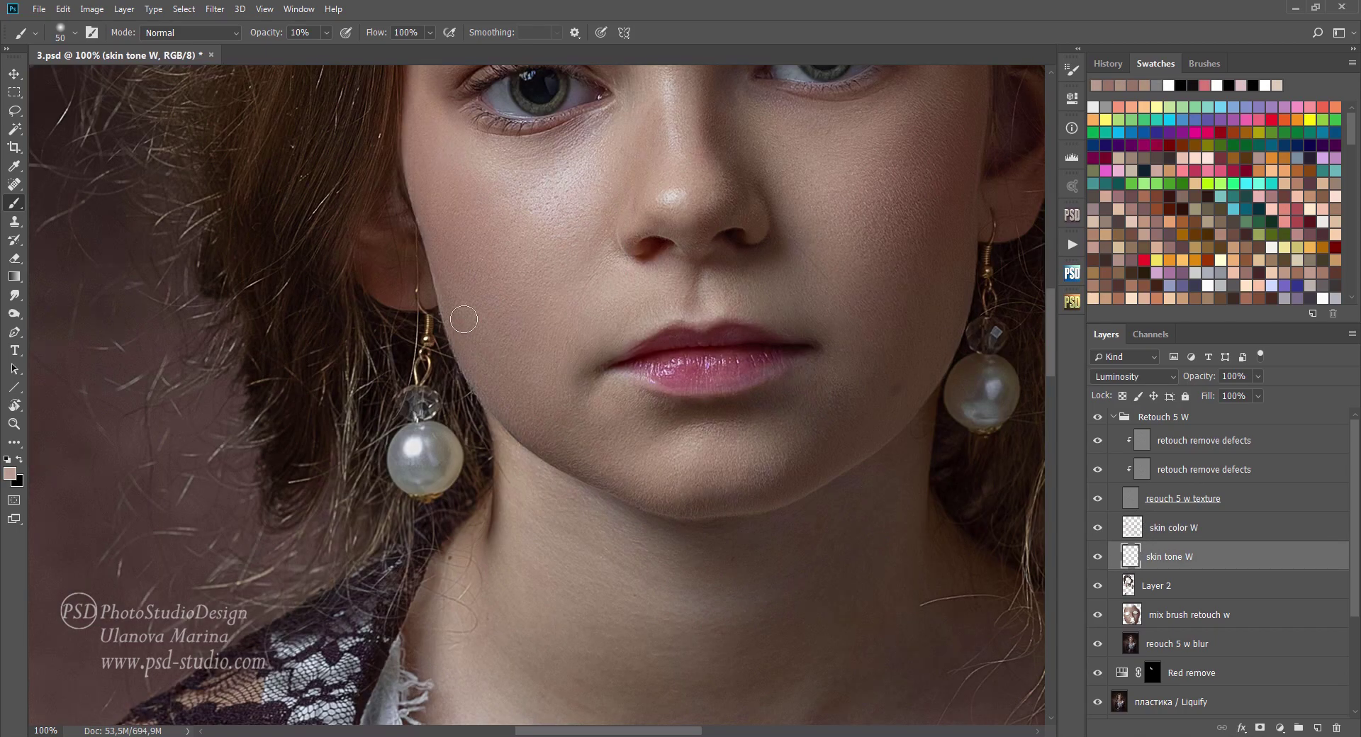
key(bracketleft)
key(bracketleft)
key(bracketleft)
key(bracketright)
drag(562, 423, 592, 432)
drag(497, 416, 584, 421)
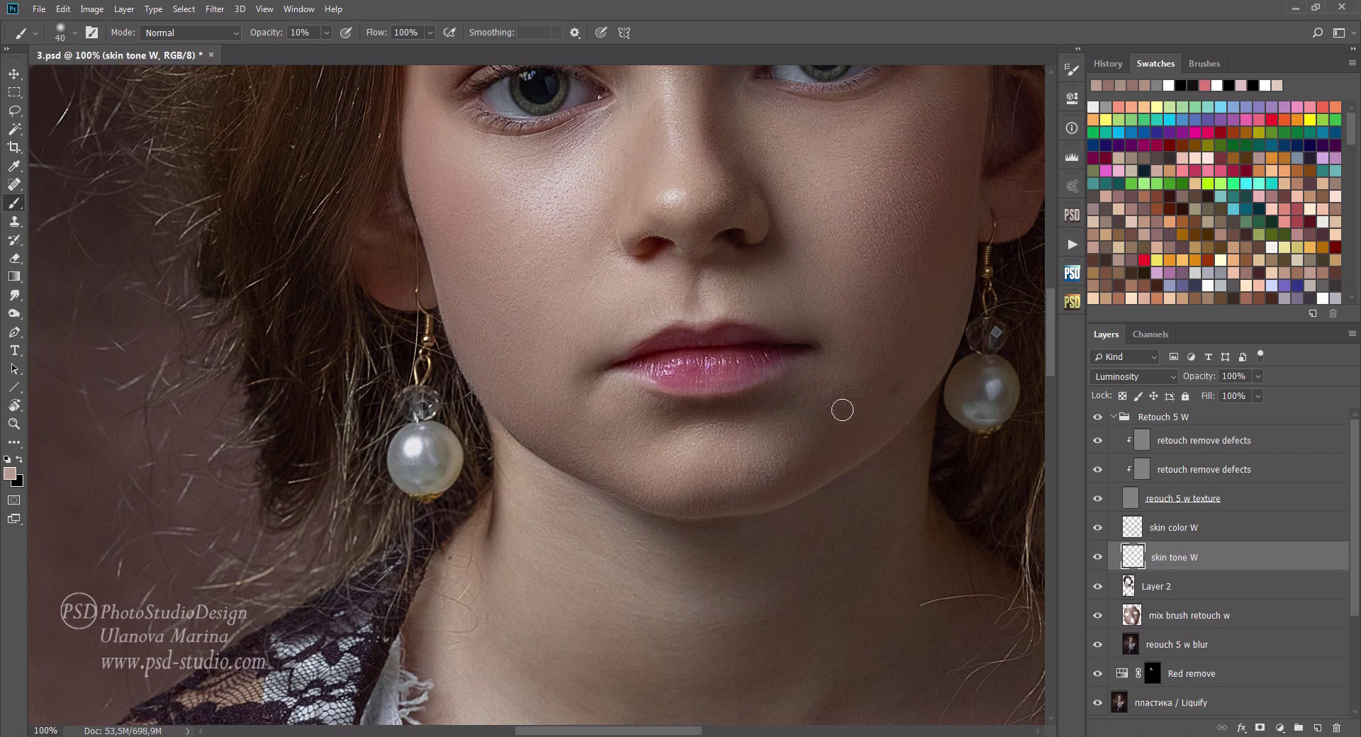
Step: Sample darker and pinkish skin colours, alternating between skin color W and skin tone W at 30 px
key(alt+bracketright)
alt+click(938, 188)
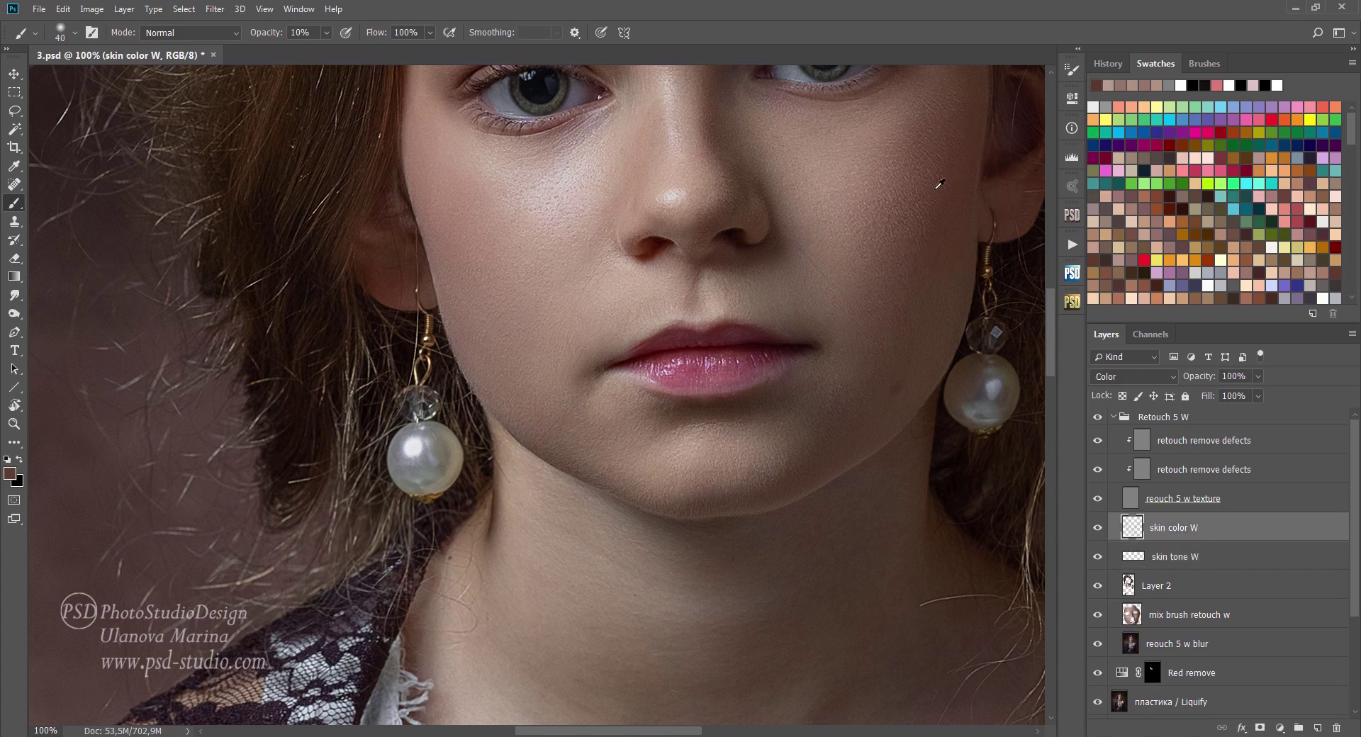
alt+click(728, 192)
key(alt+bracketleft)
key(bracketleft)
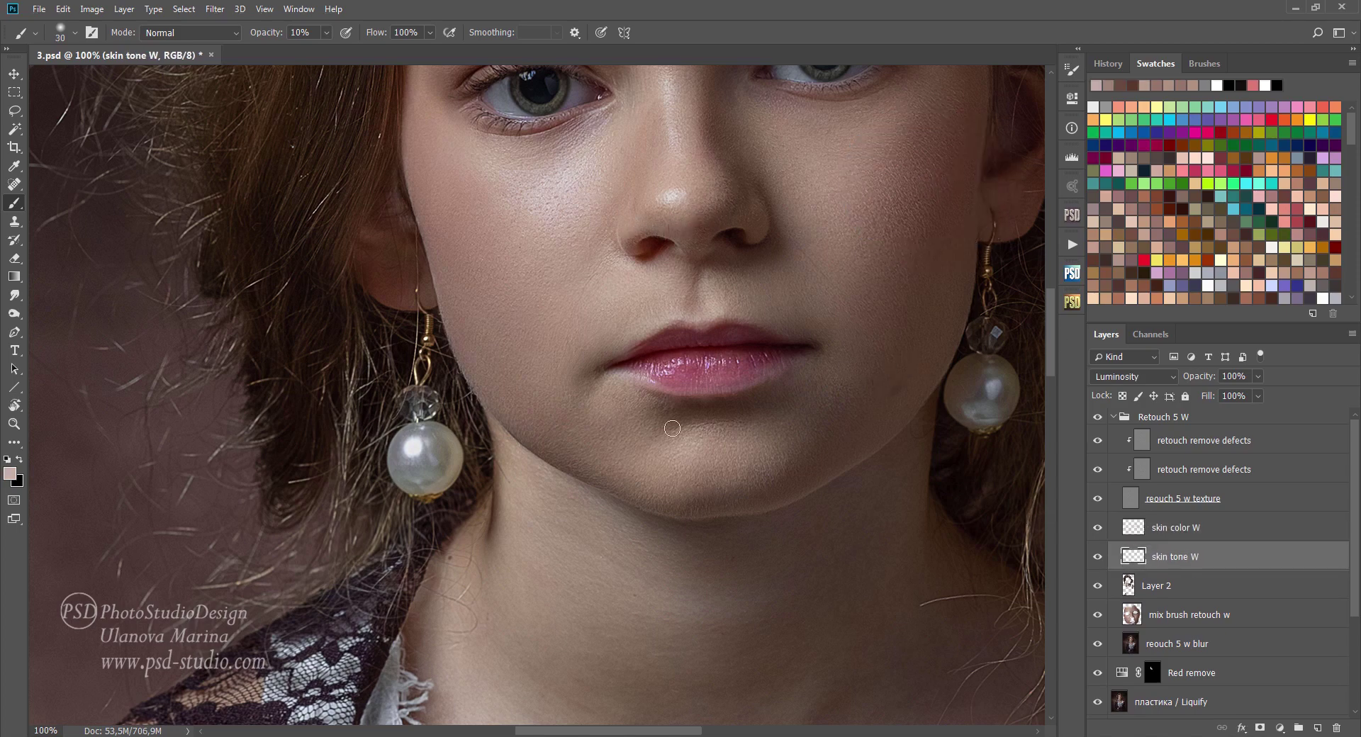
click(1137, 530)
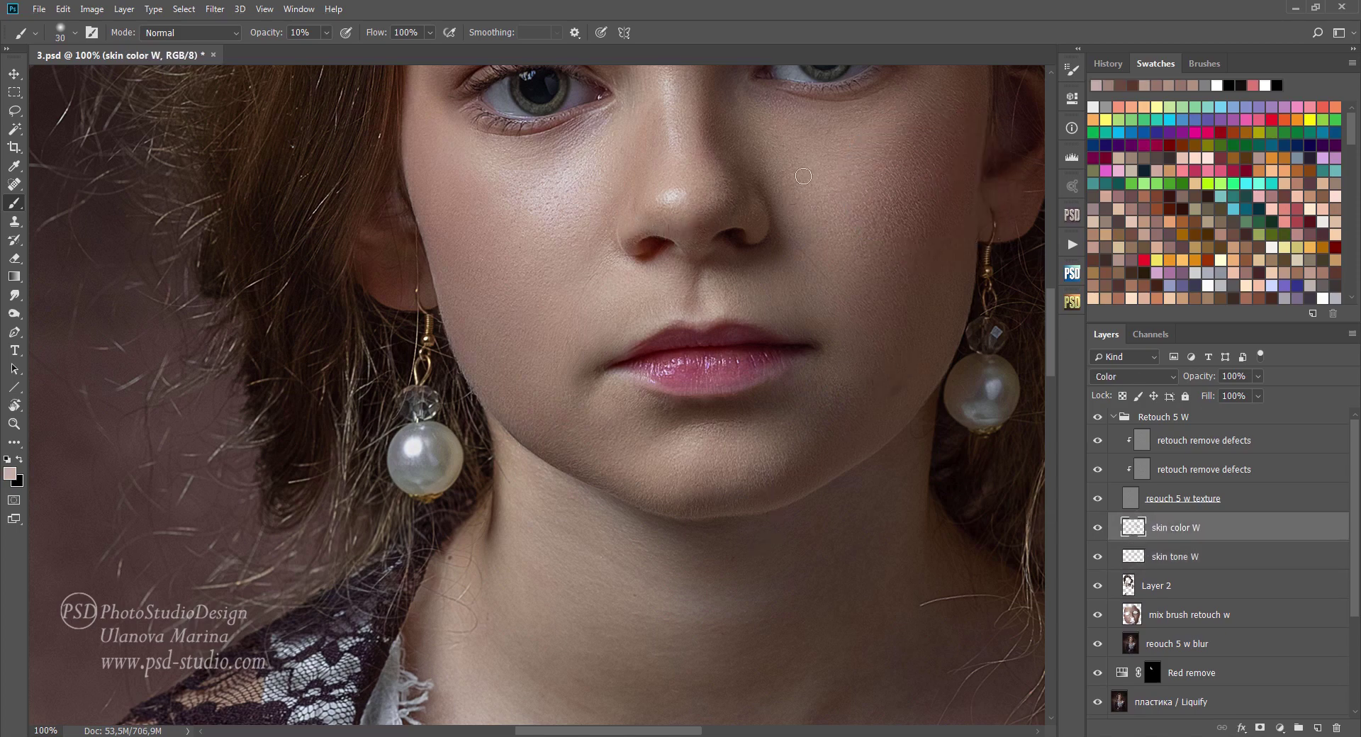
alt+click(732, 450)
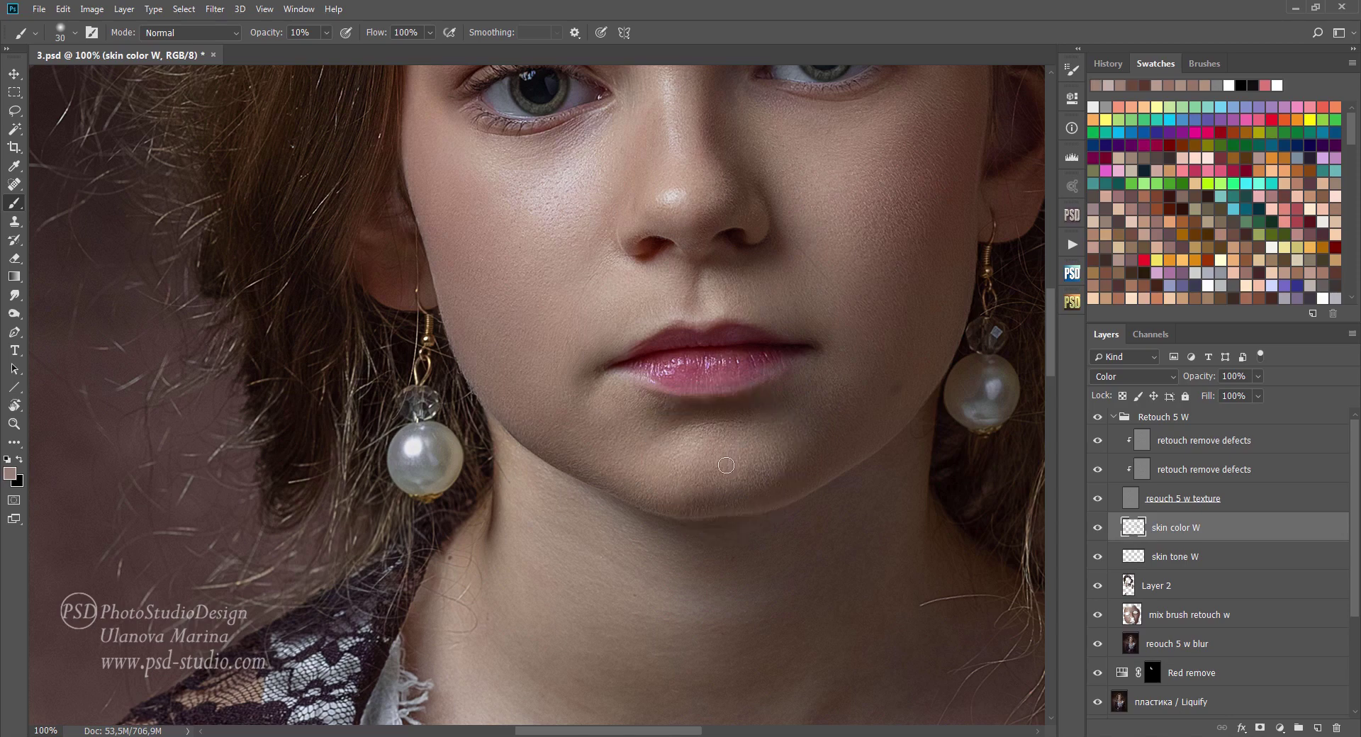
scroll(783, 476, down, 3)
Step: Paint sampled neck colour over the neck and collarbones with a 100 px brush at 20% opacity
key(e)
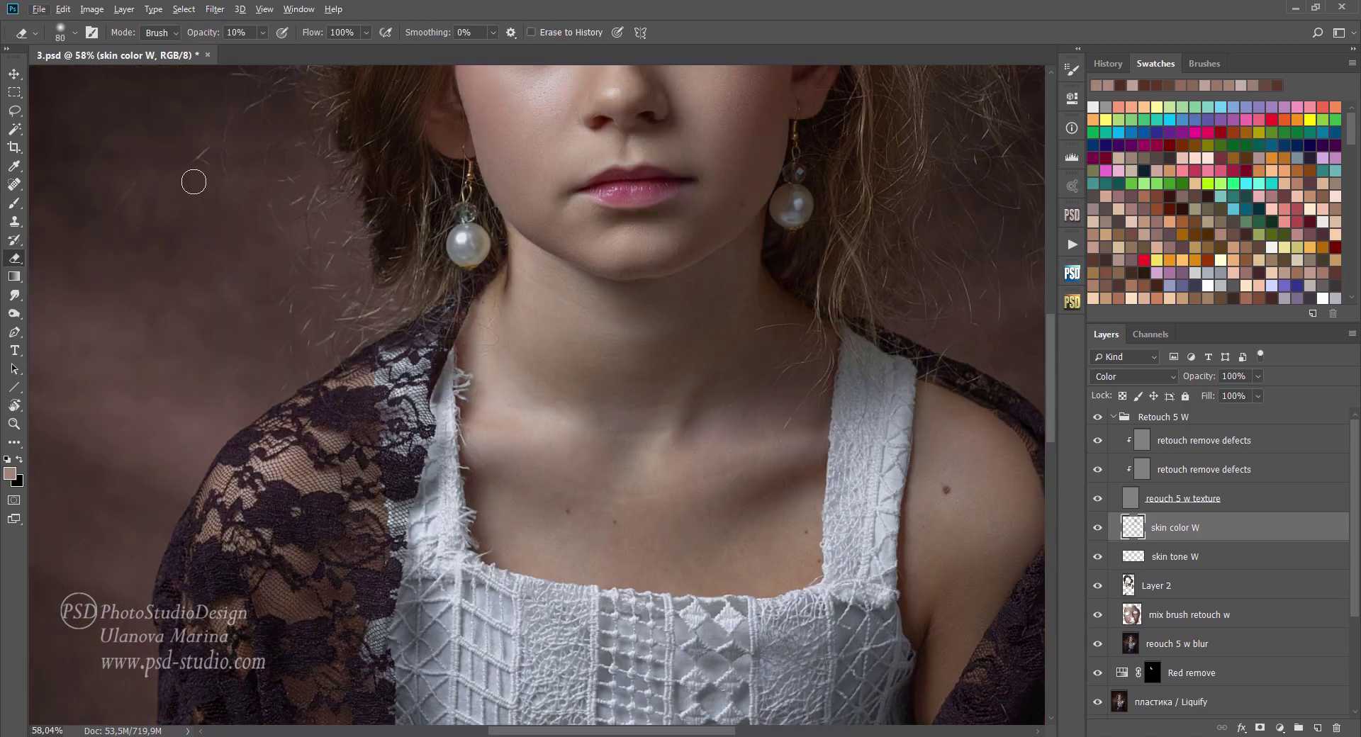
click(14, 204)
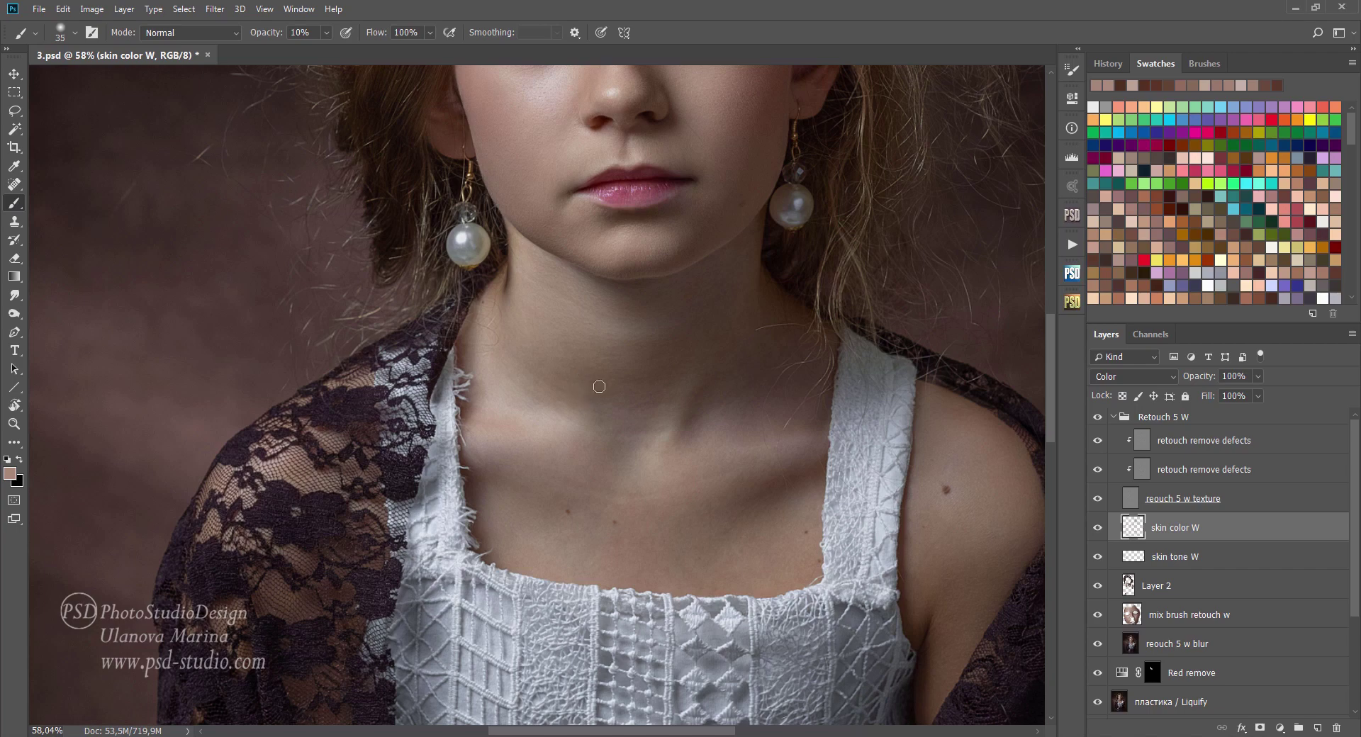
key(bracketright)
key(bracketright)
key(bracketright)
alt+click(638, 520)
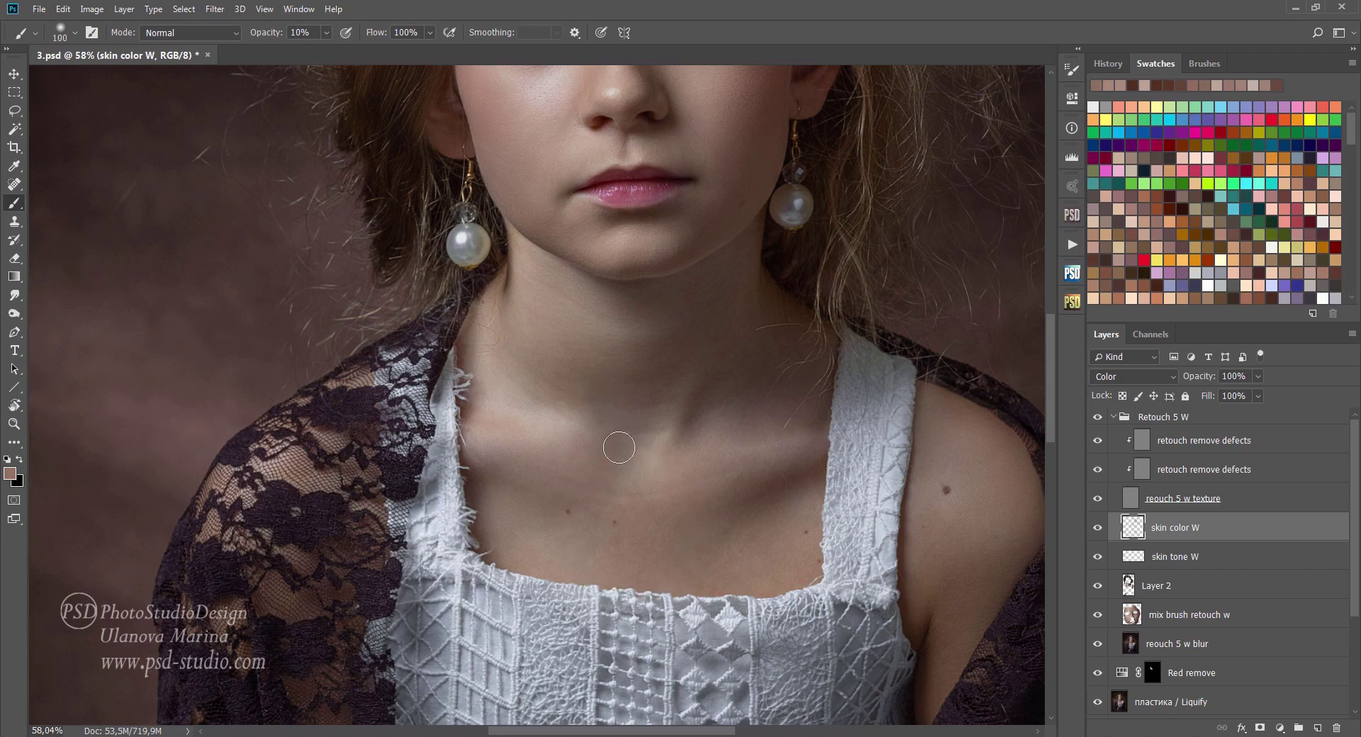
key(2)
drag(587, 424, 626, 576)
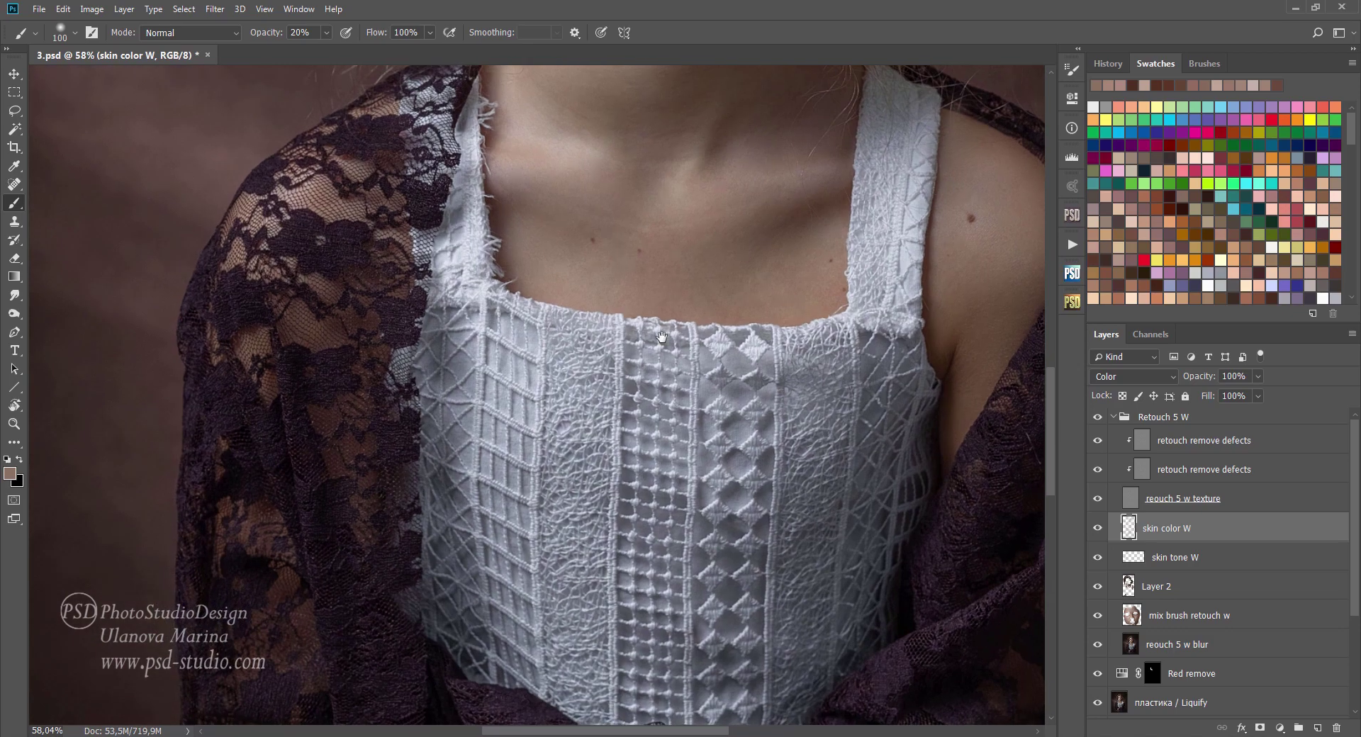
Step: Dab colour on the hand, then paint tone over the hand and fingers on skin tone W at 10%
drag(644, 566, 516, 486)
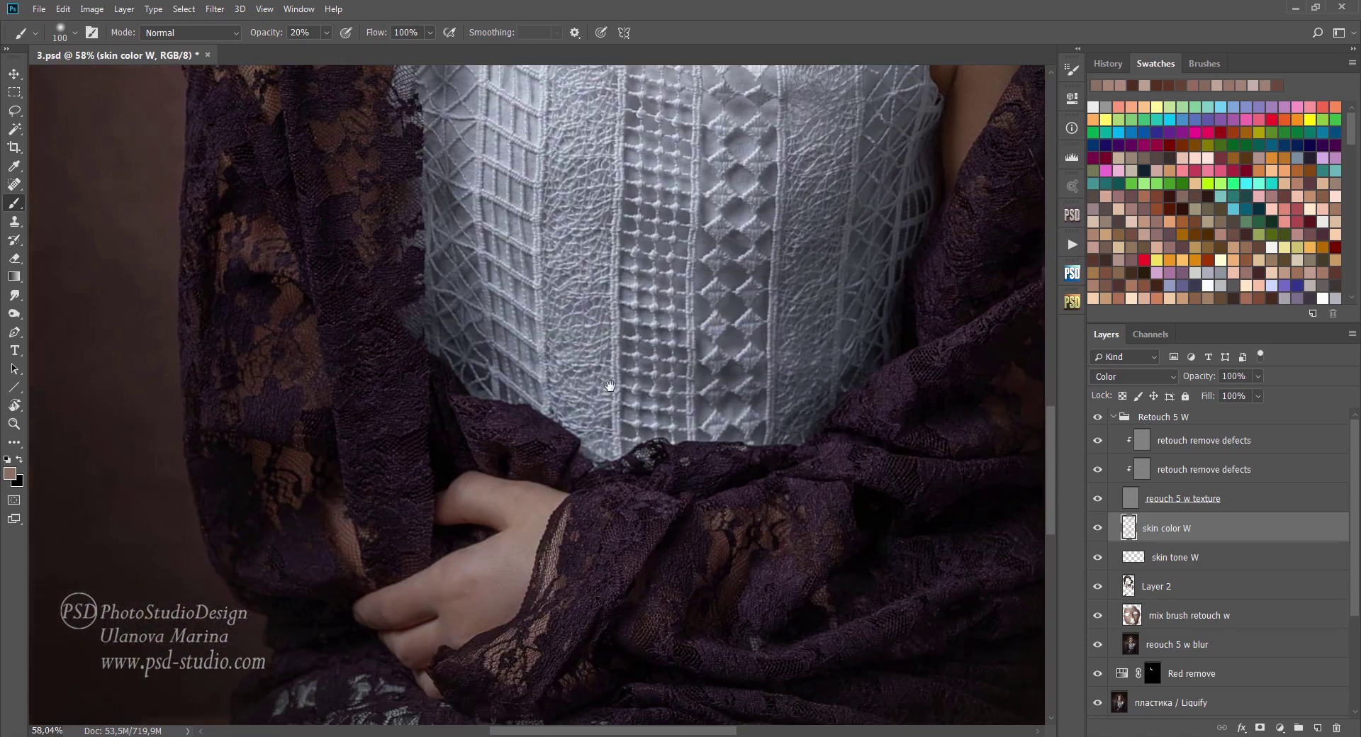
click(555, 386)
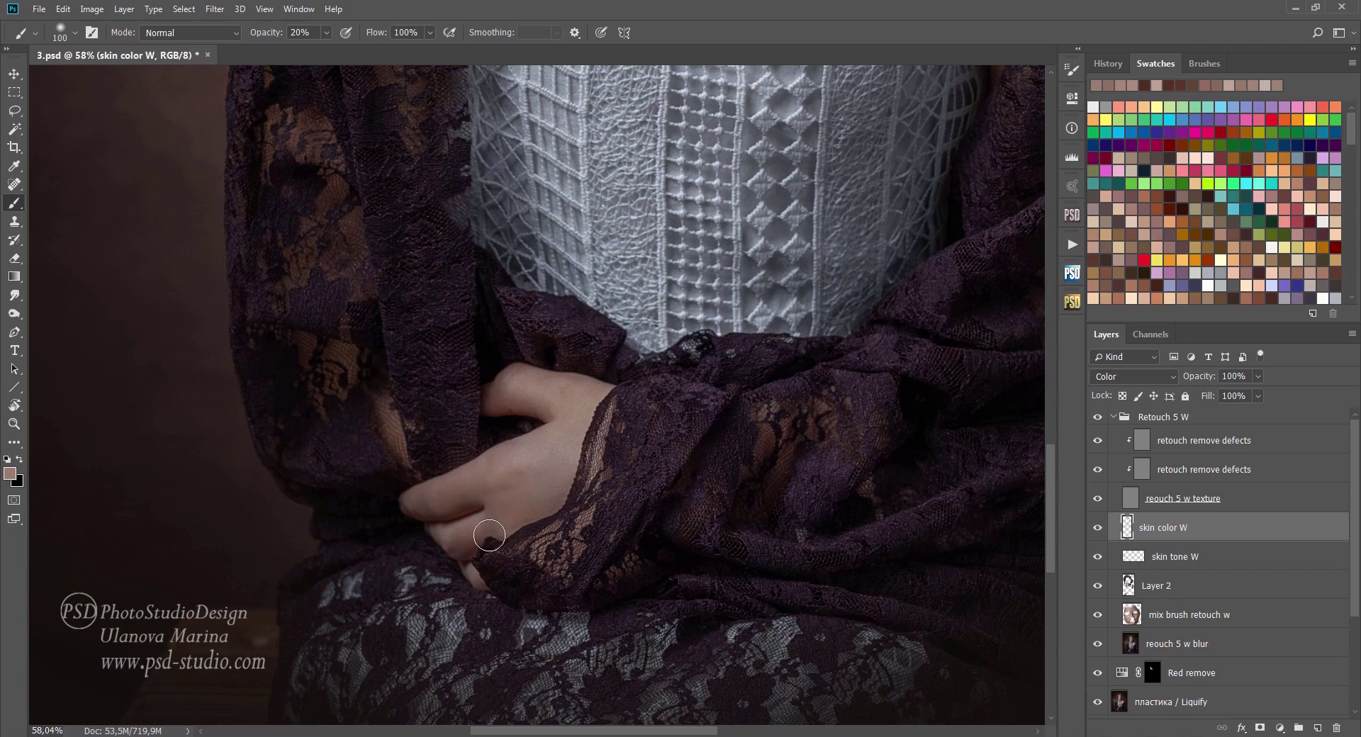
alt+click(514, 493)
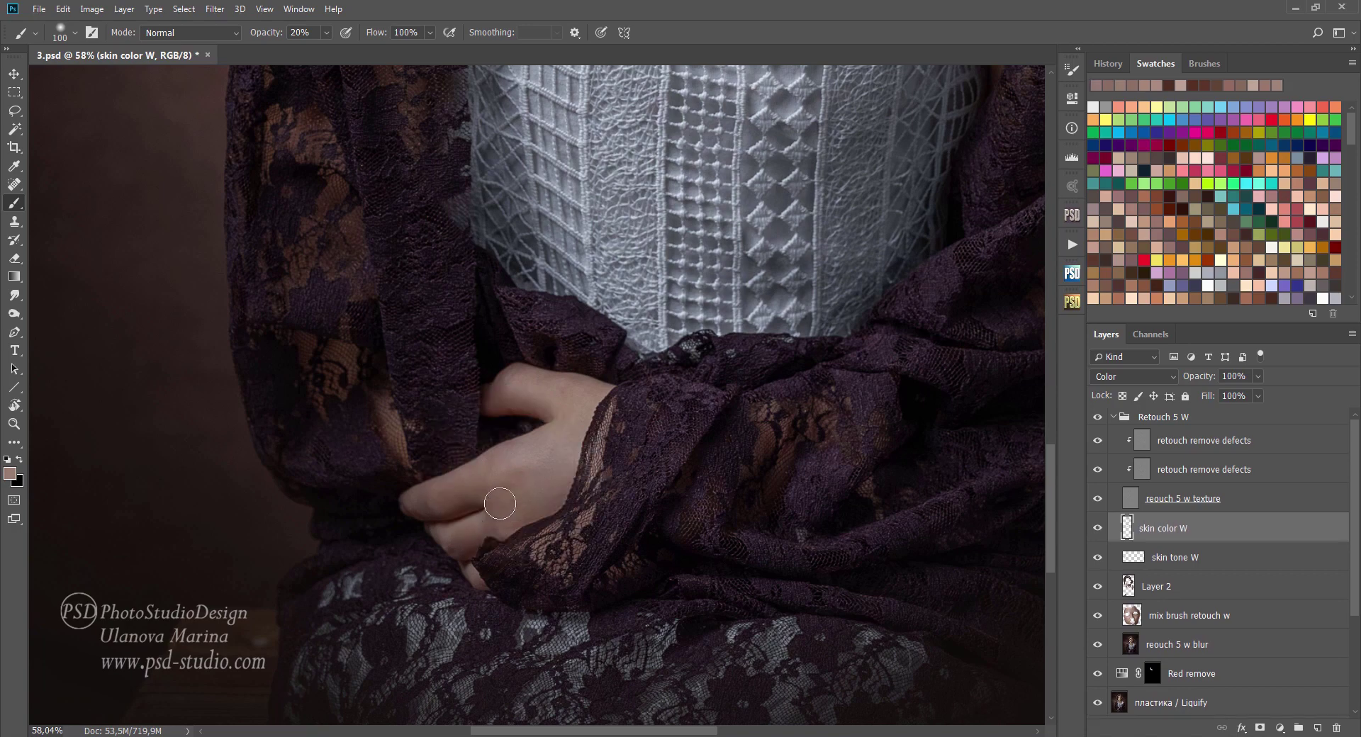
key(alt+bracketleft)
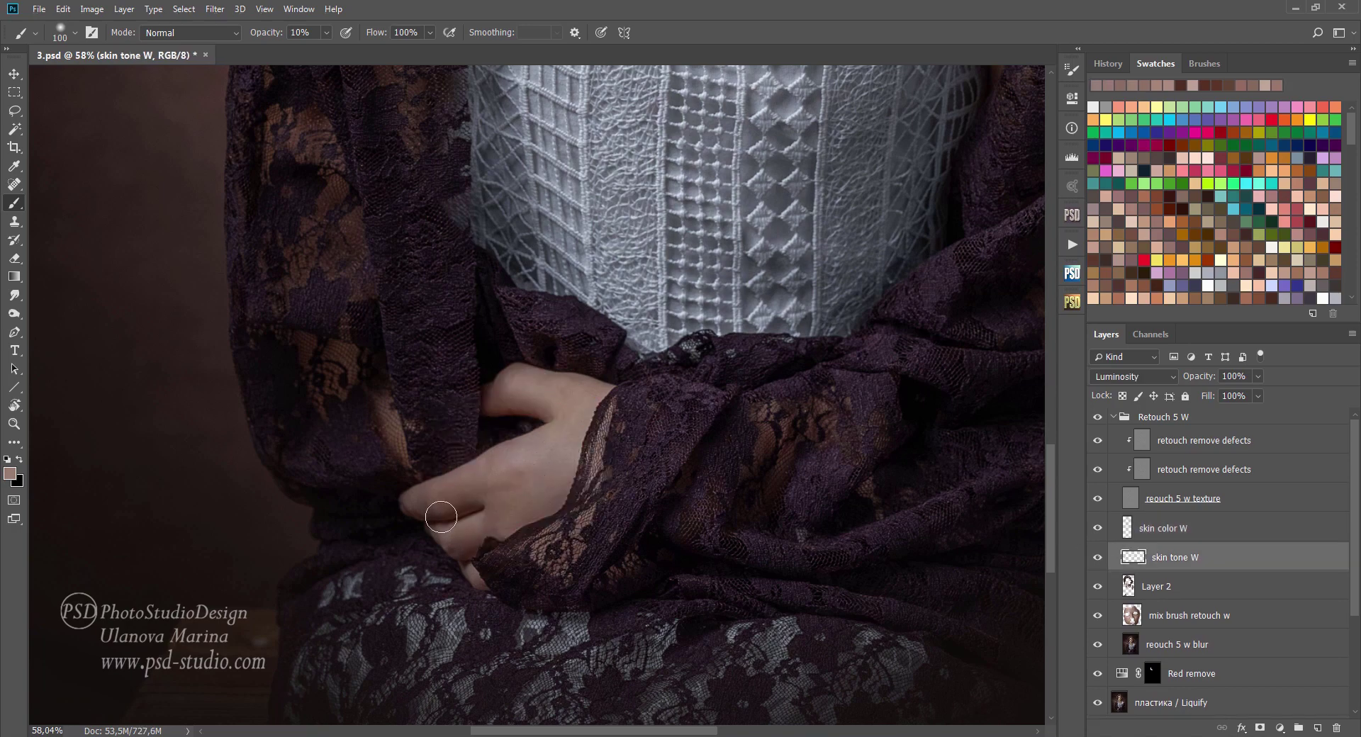
key(bracketleft)
key(bracketleft)
key(bracketleft)
key(1)
drag(501, 501, 491, 534)
drag(484, 482, 524, 439)
alt+space+click(777, 441)
Step: Zoom out to the whole portrait and save the document
scroll(713, 471, up, 2)
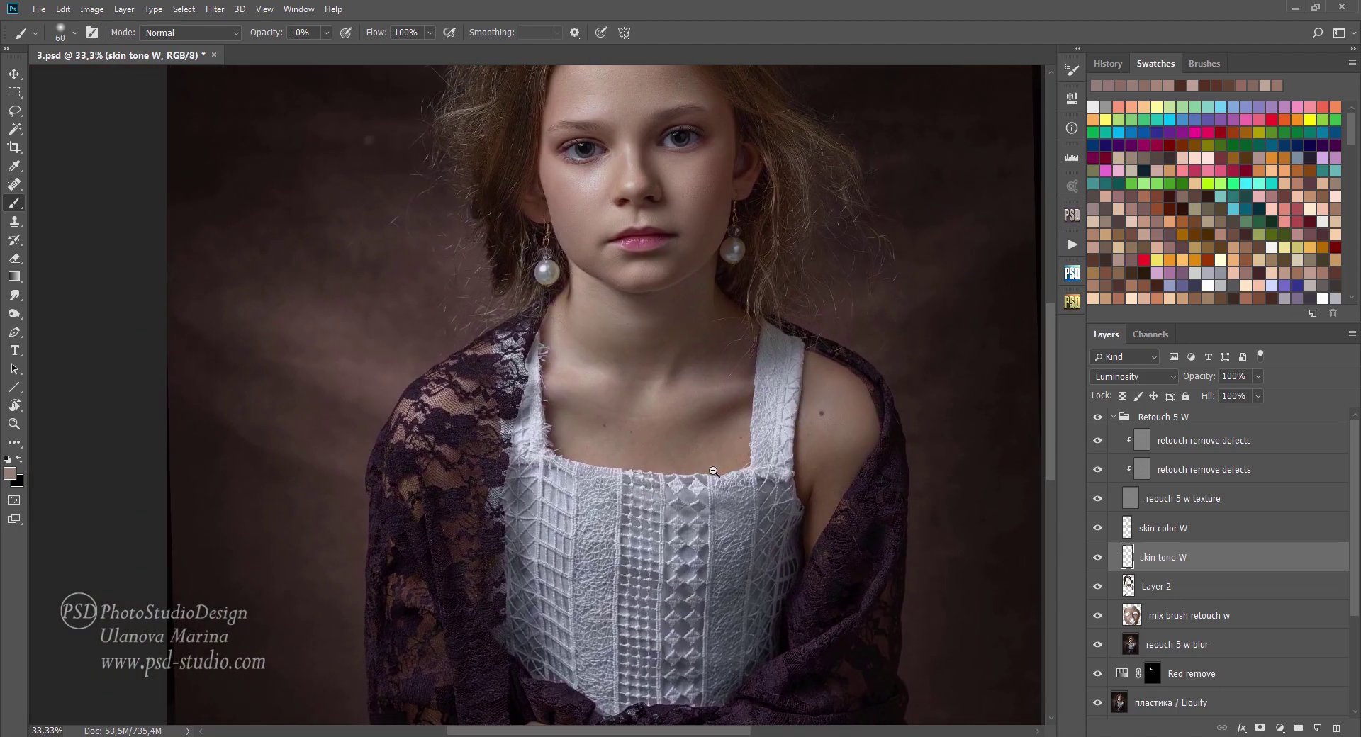
alt+click(714, 471)
key(ctrl+s)
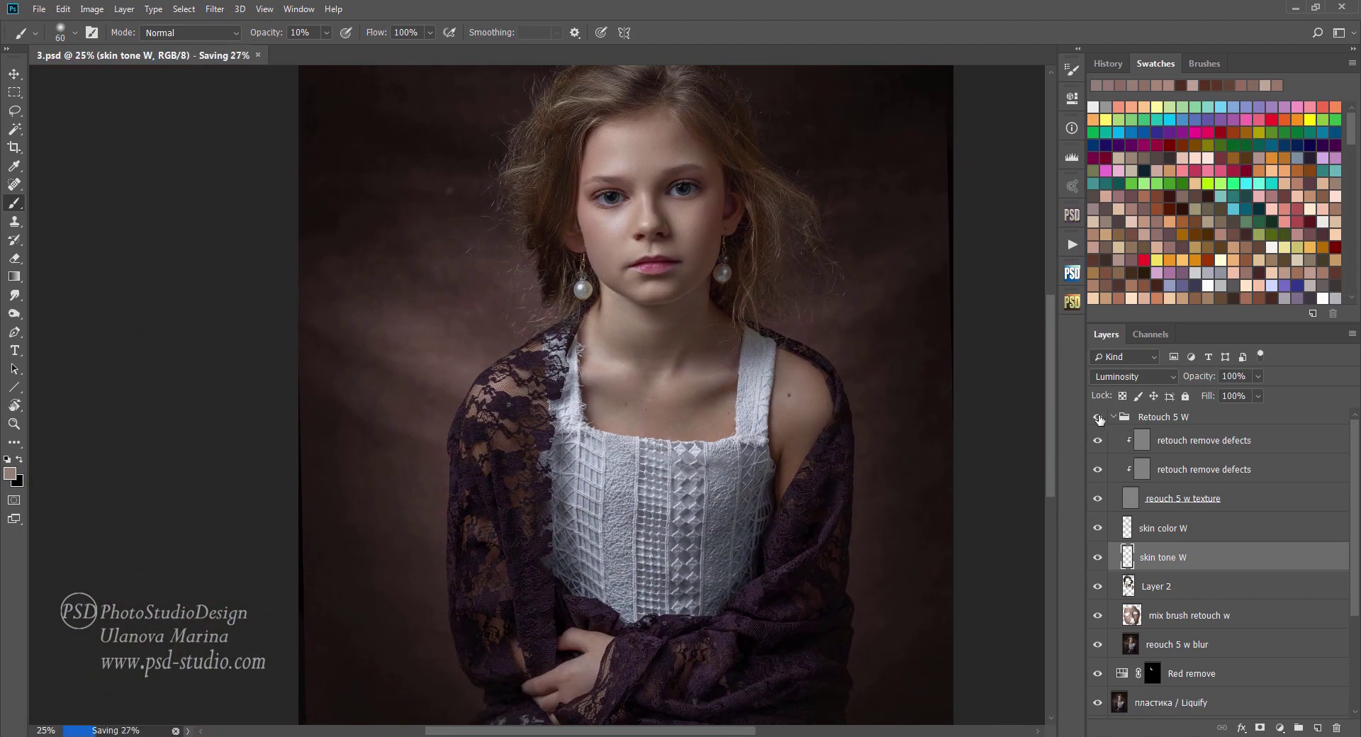
Step: Compare the face with skin color W, skin tone W and the Retouch 5 W group hidden
drag(1098, 528, 1098, 557)
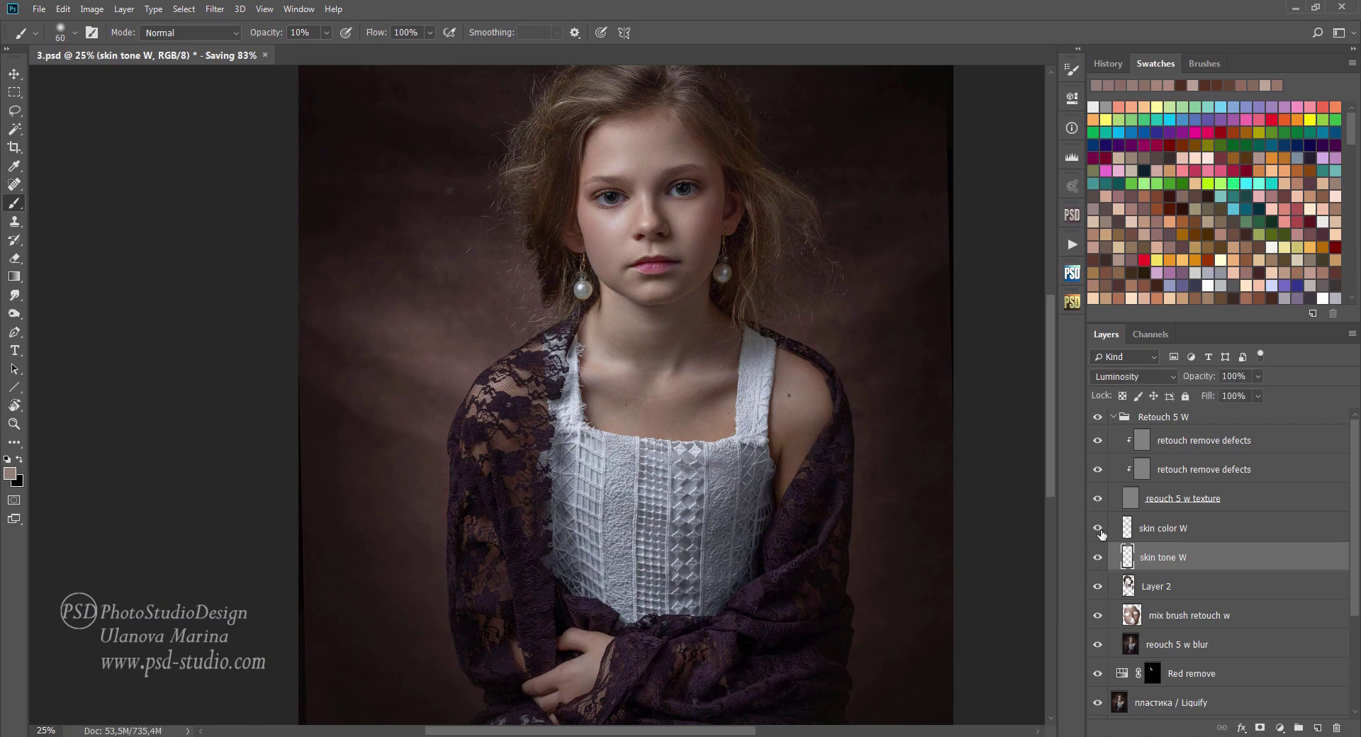
ctrl+space+click(696, 277)
ctrl+space+click(664, 314)
drag(664, 314, 728, 367)
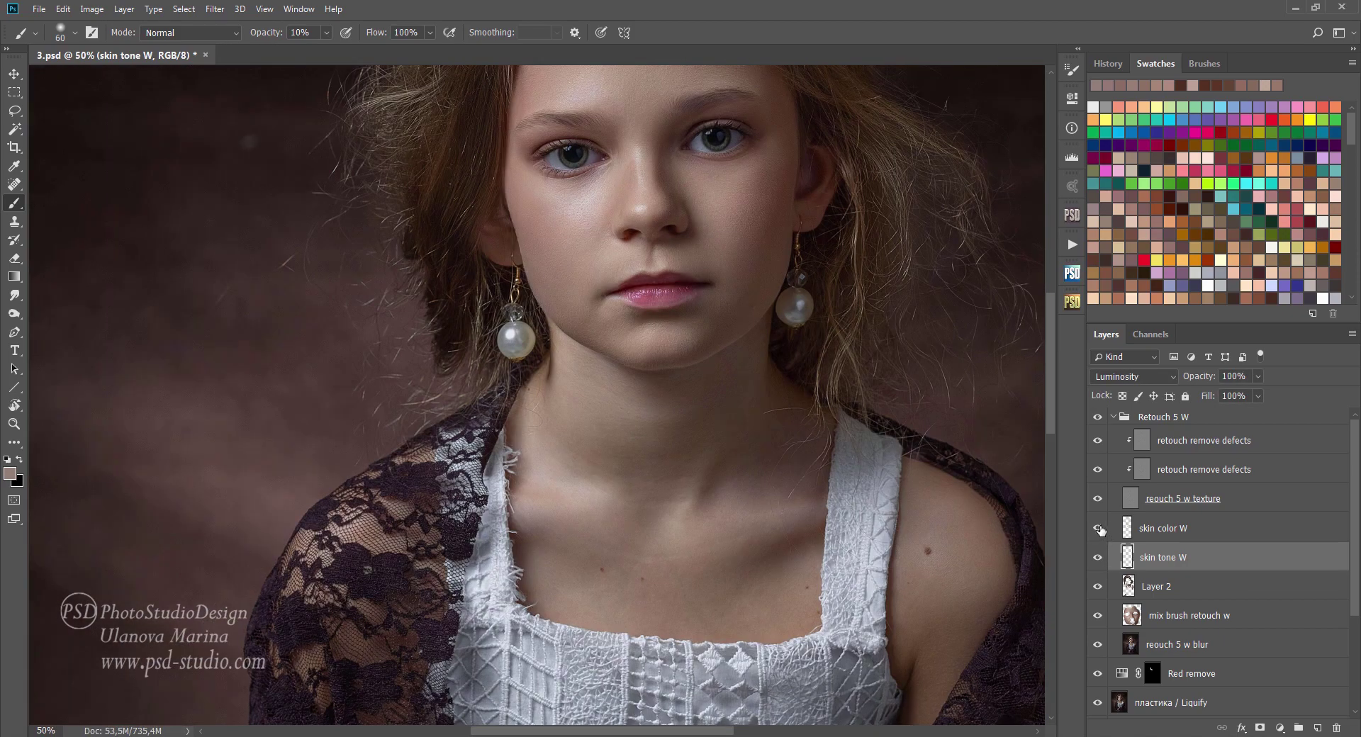
click(1100, 559)
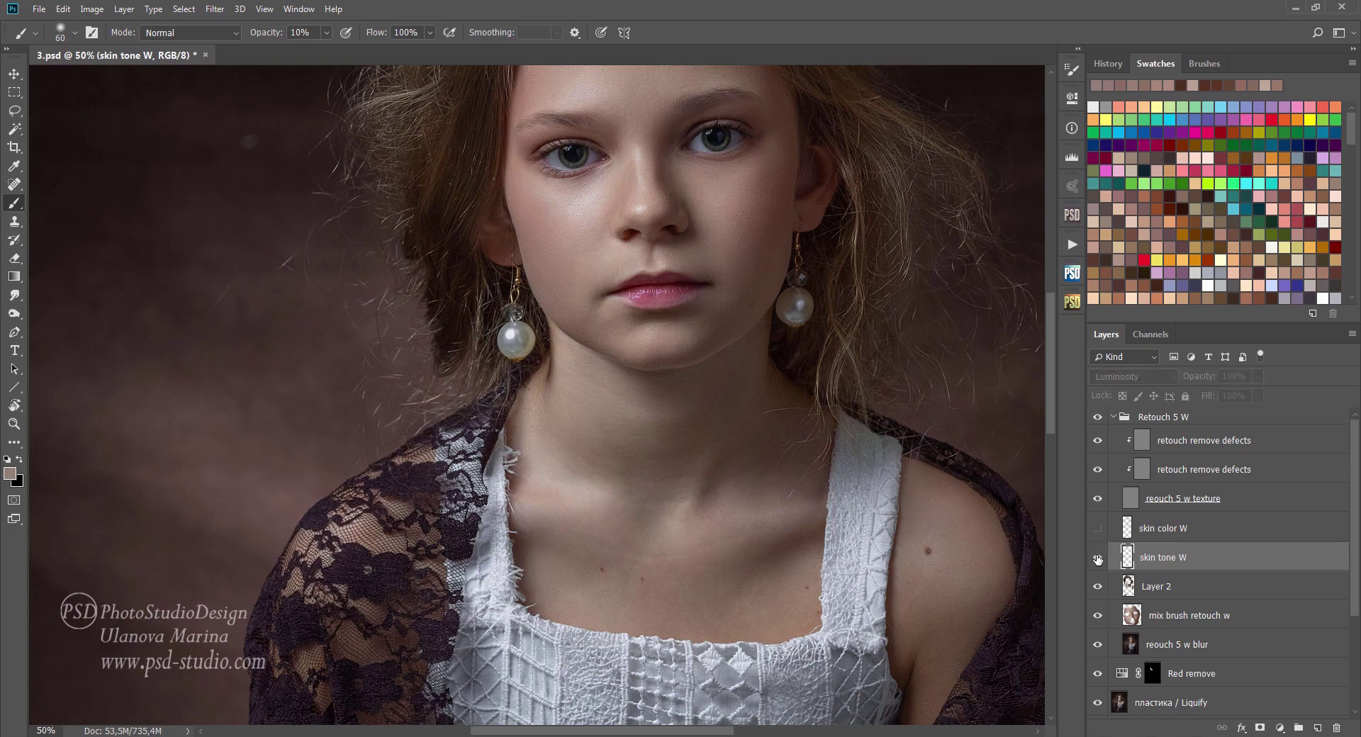
drag(1098, 559, 1101, 528)
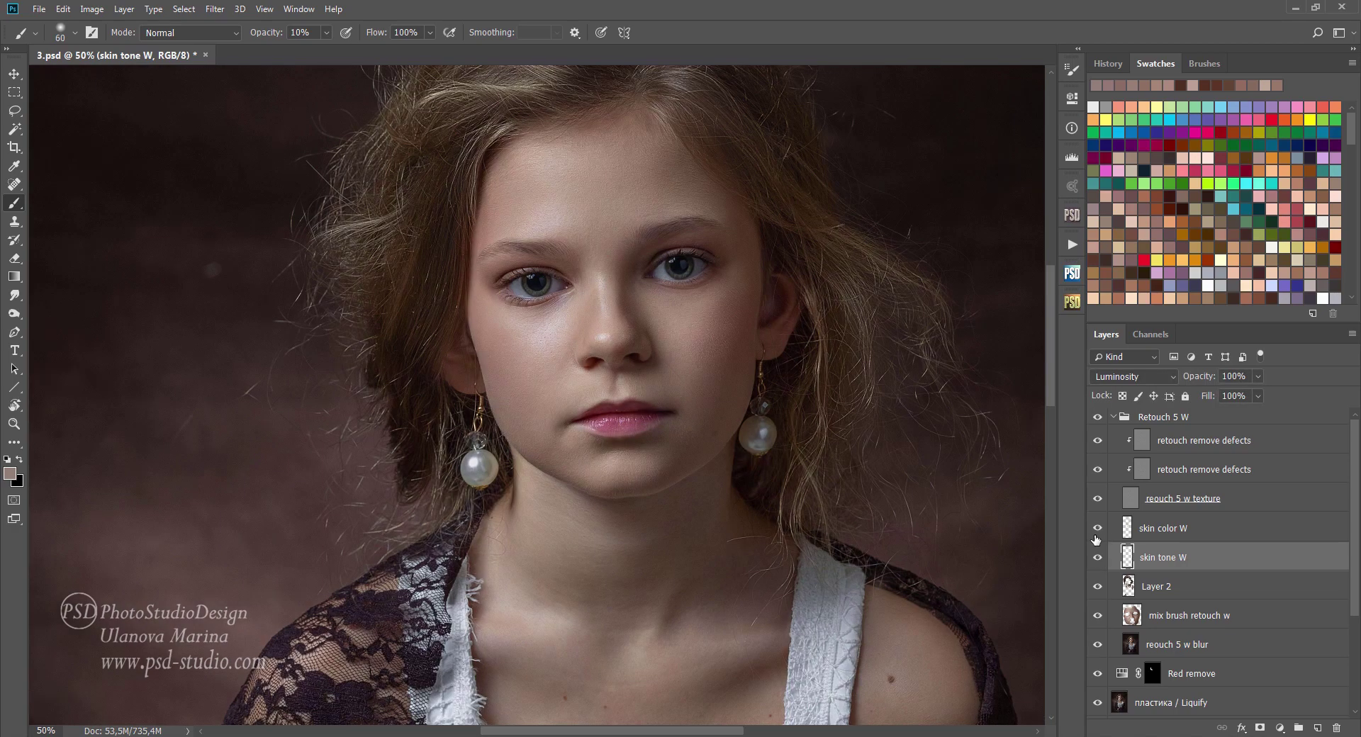
click(1098, 420)
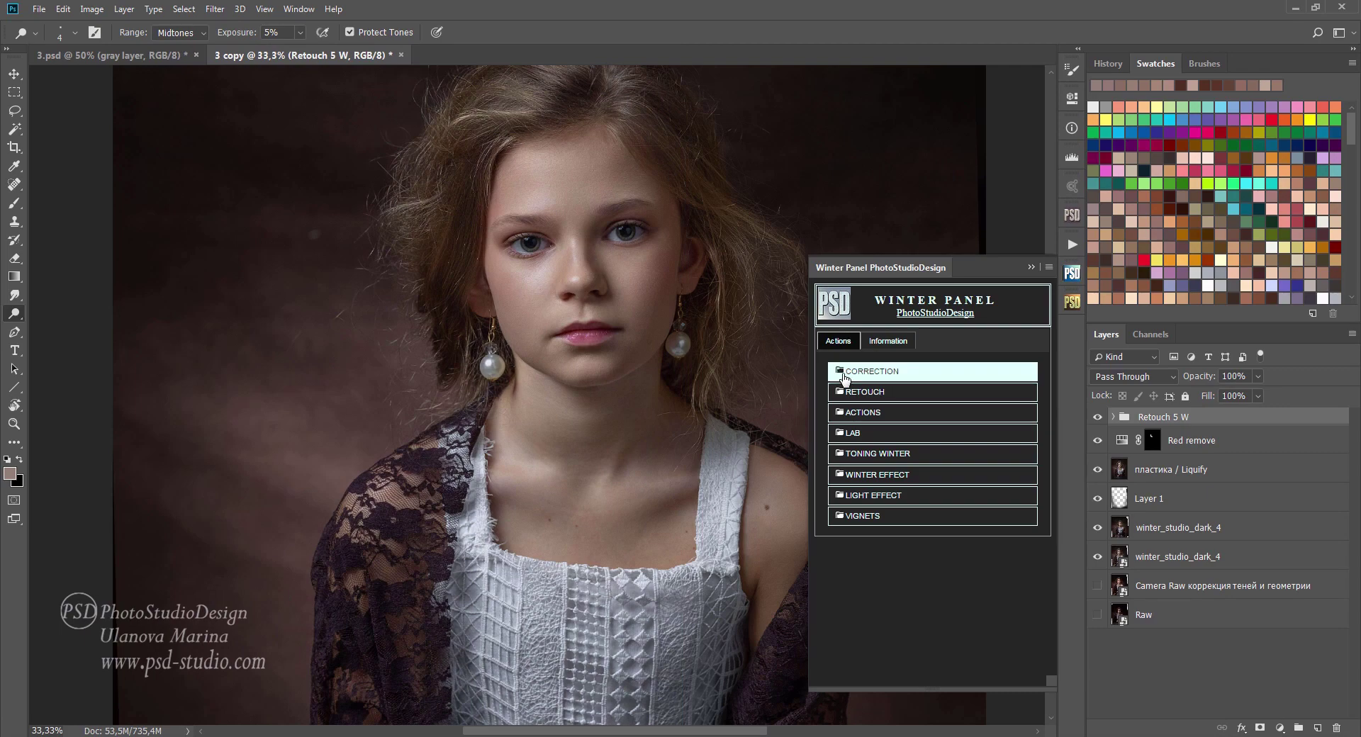
Step: Add two Soft Light gray layers and a Dodge&Burn helper from the Winter Panel RETOUCH set
key(v)
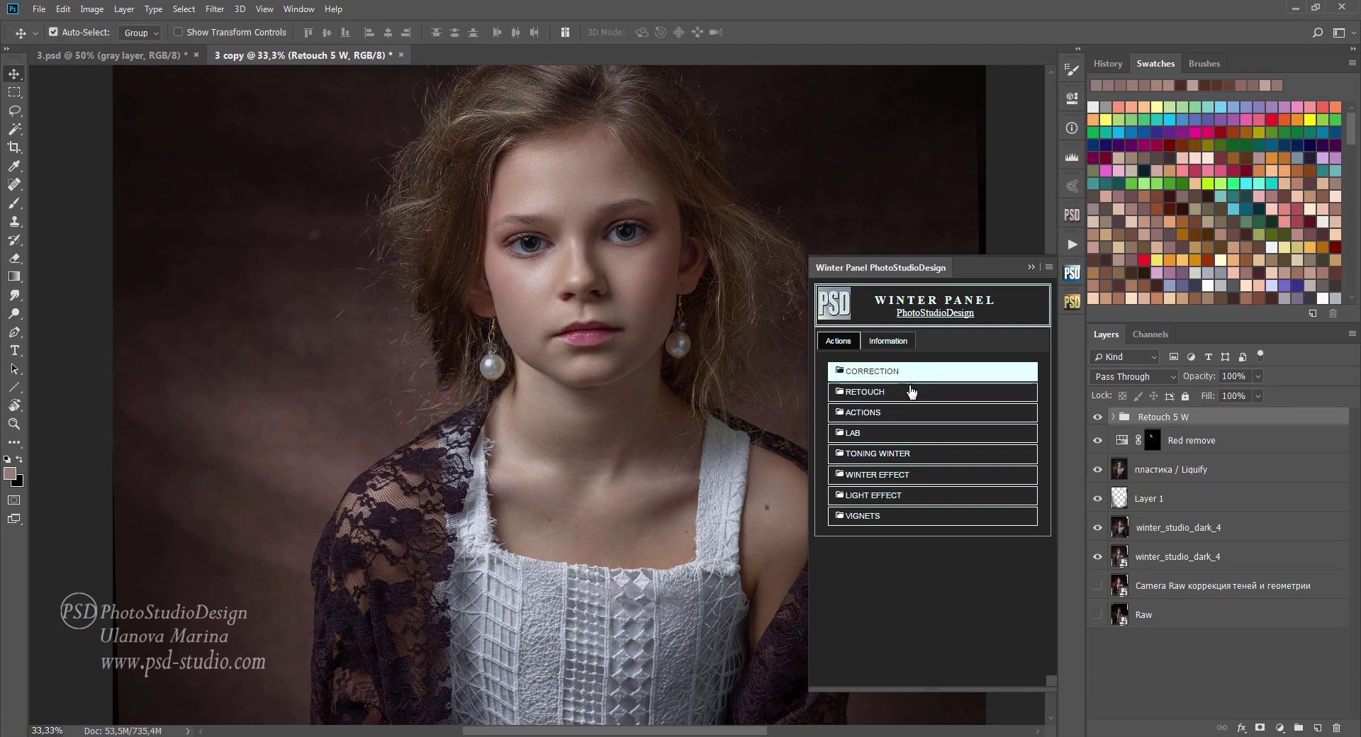
click(911, 392)
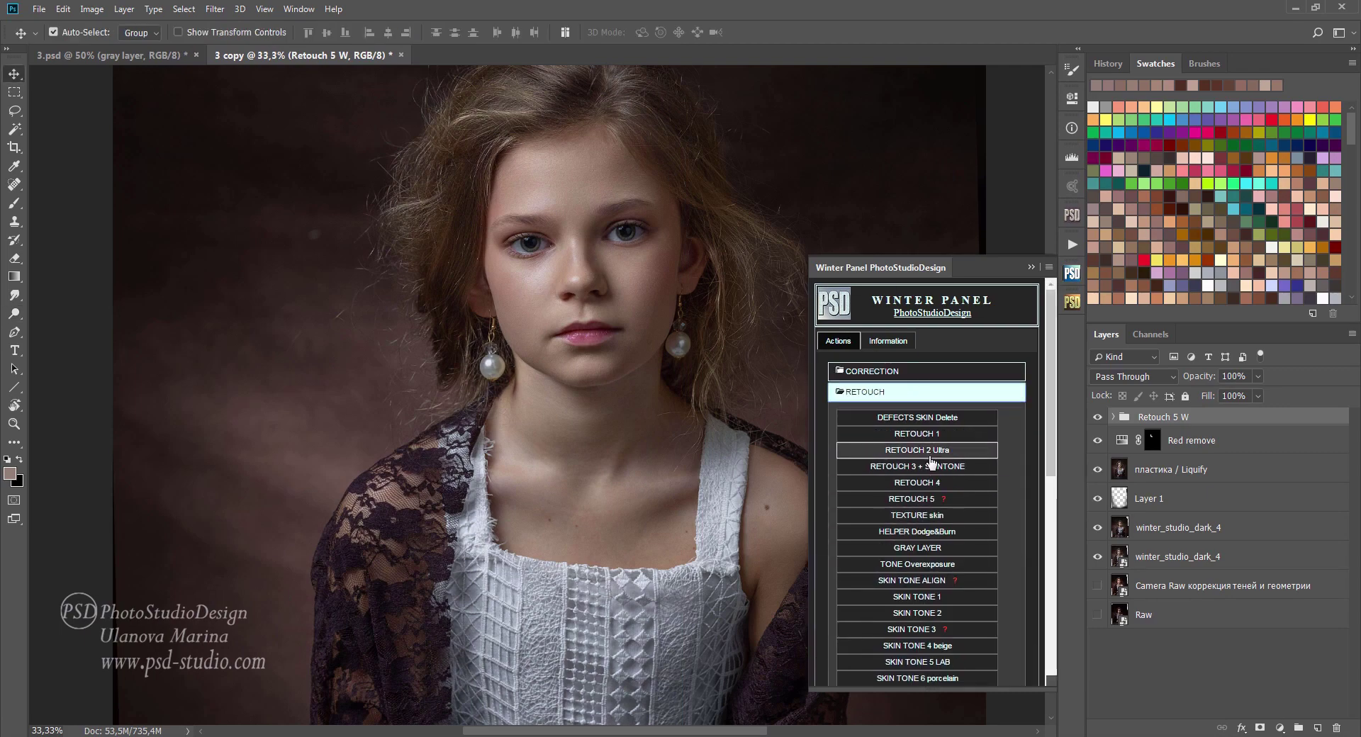
click(930, 550)
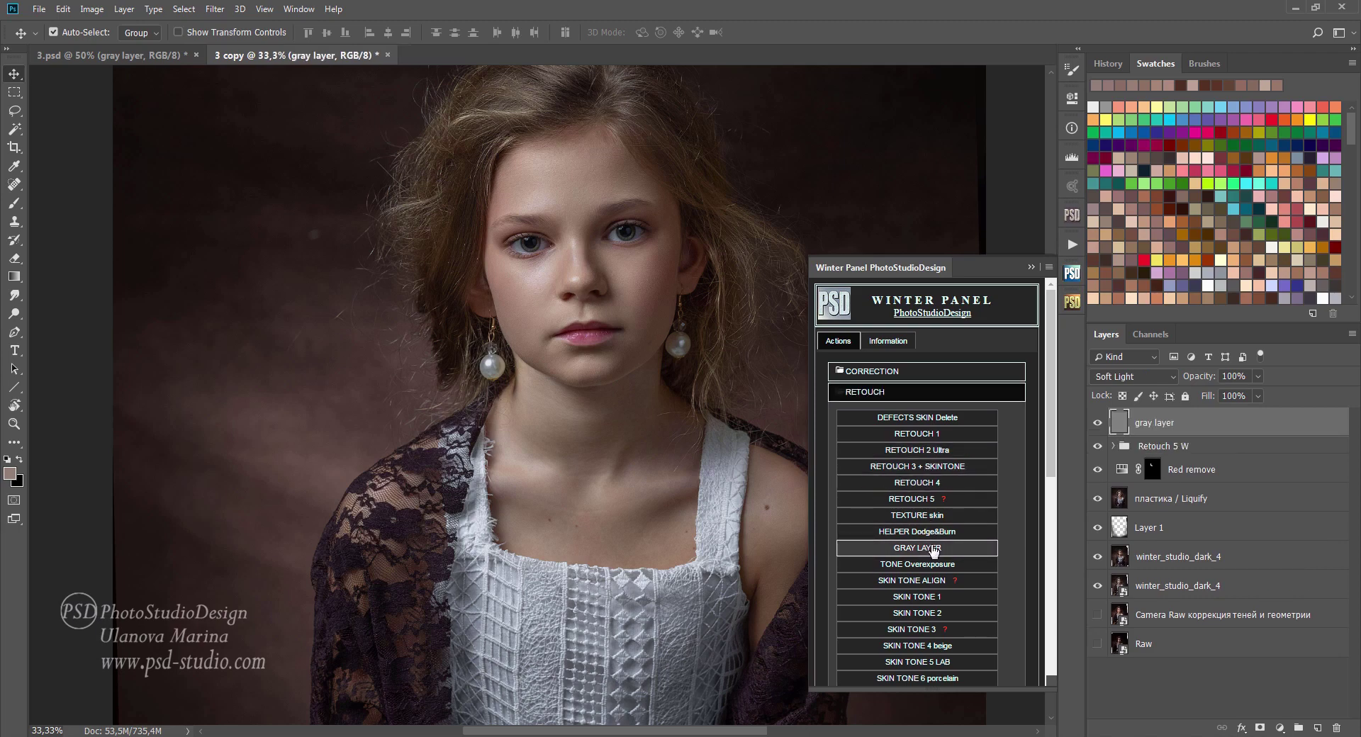
click(934, 550)
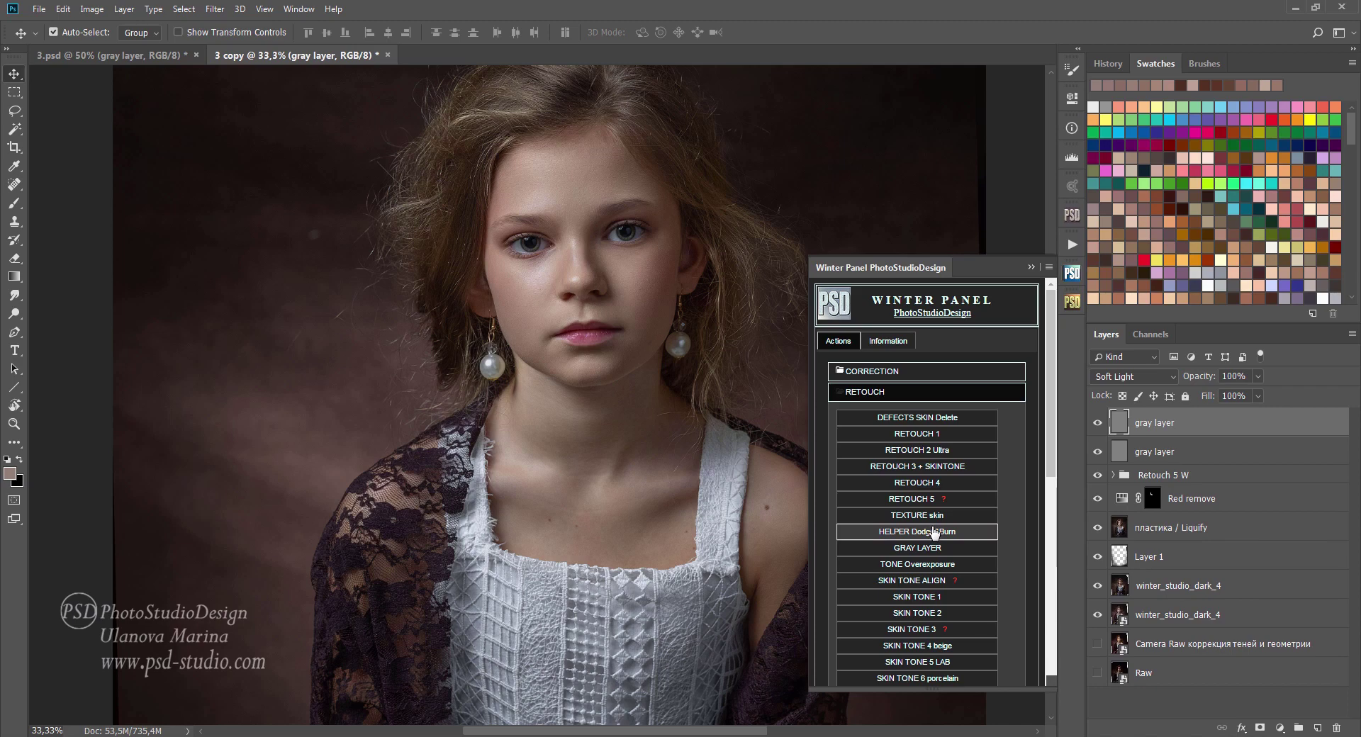
click(934, 532)
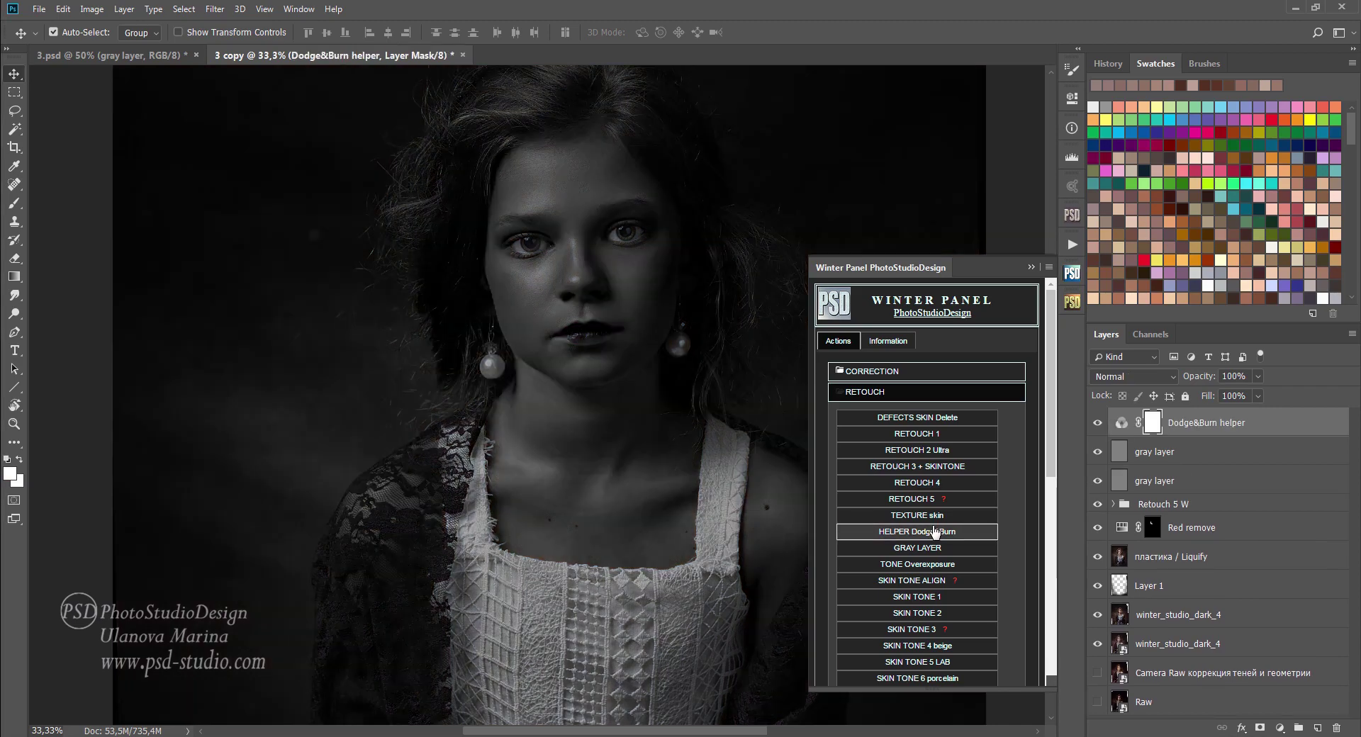
Step: Raise the helper's Channel Mixer Green to +99 and target the lower gray layer
click(1030, 268)
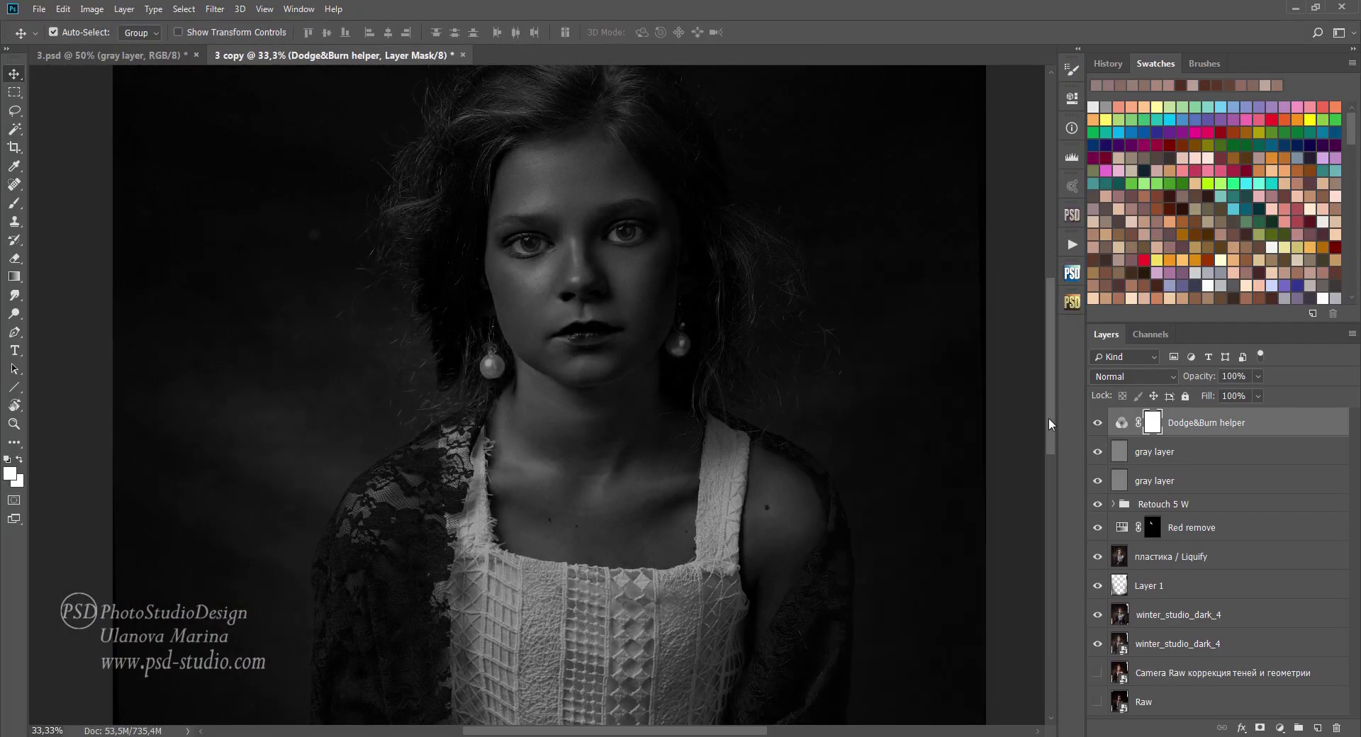
double_click(1120, 421)
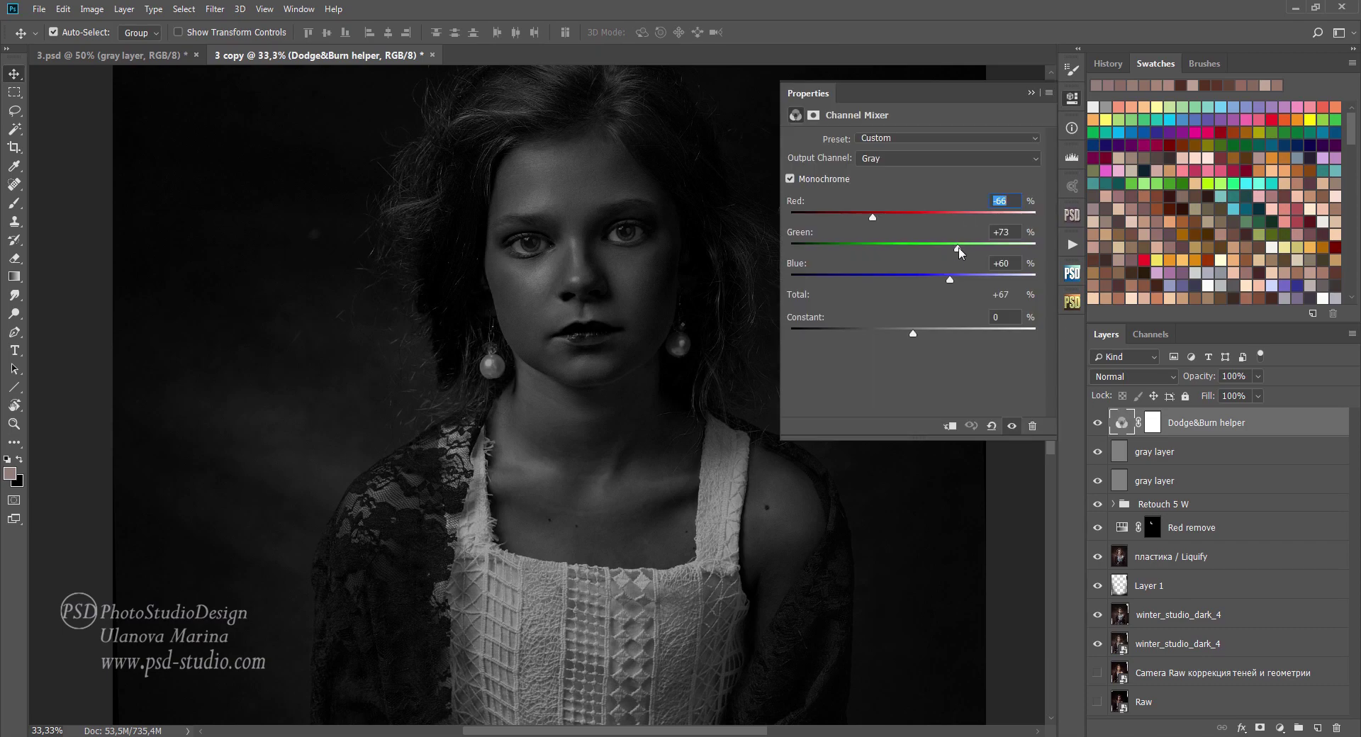
mouse_move(958, 249)
mouse_down()
mouse_move(973, 248)
mouse_move(952, 284)
mouse_up()
click(1031, 93)
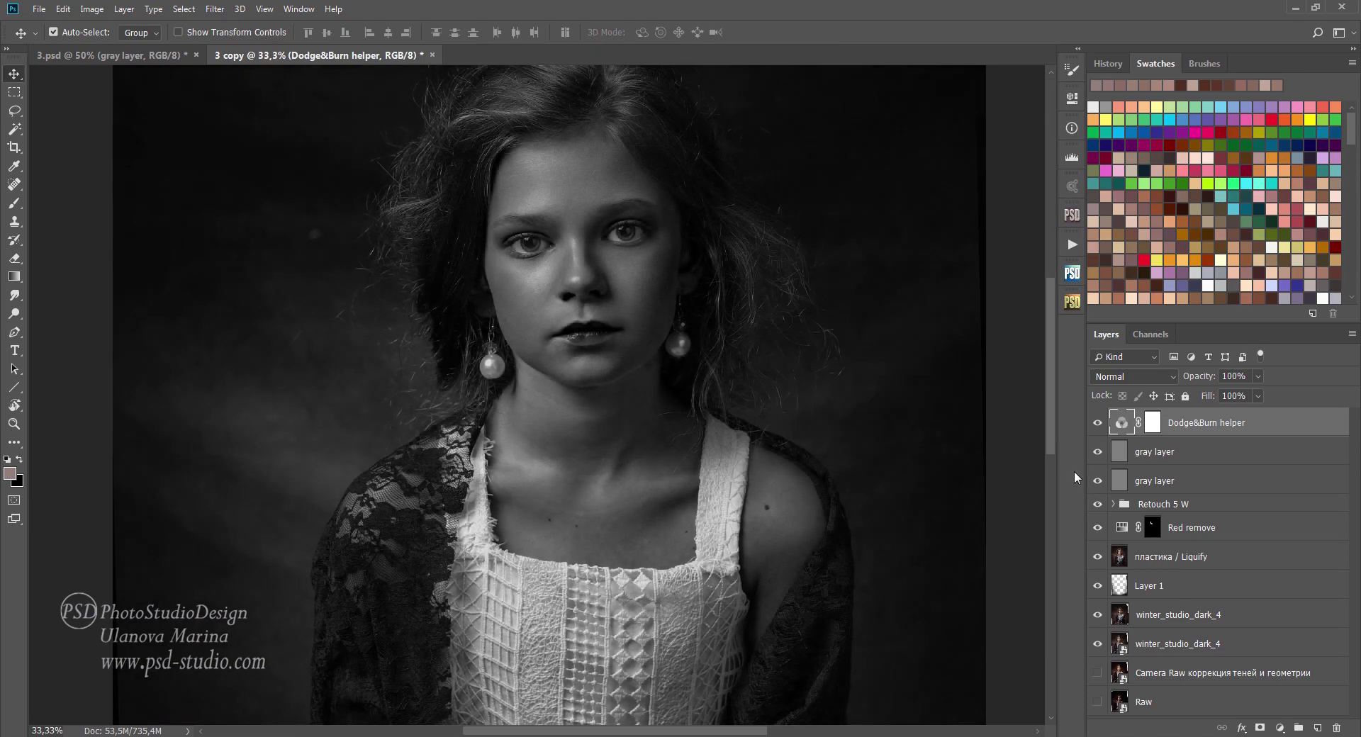
click(1121, 484)
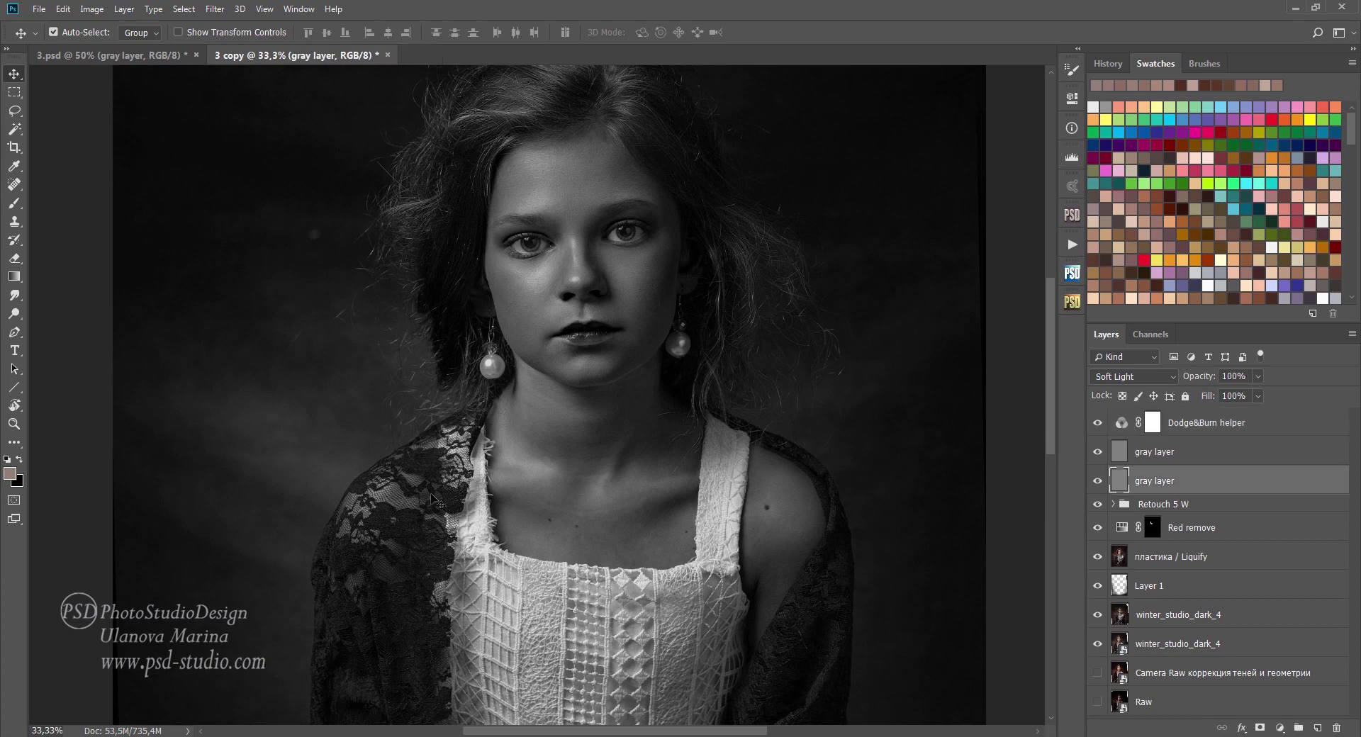
Step: Dodge the cheek with a 150 brush and the left eyebrow with a 90 brush
click(14, 315)
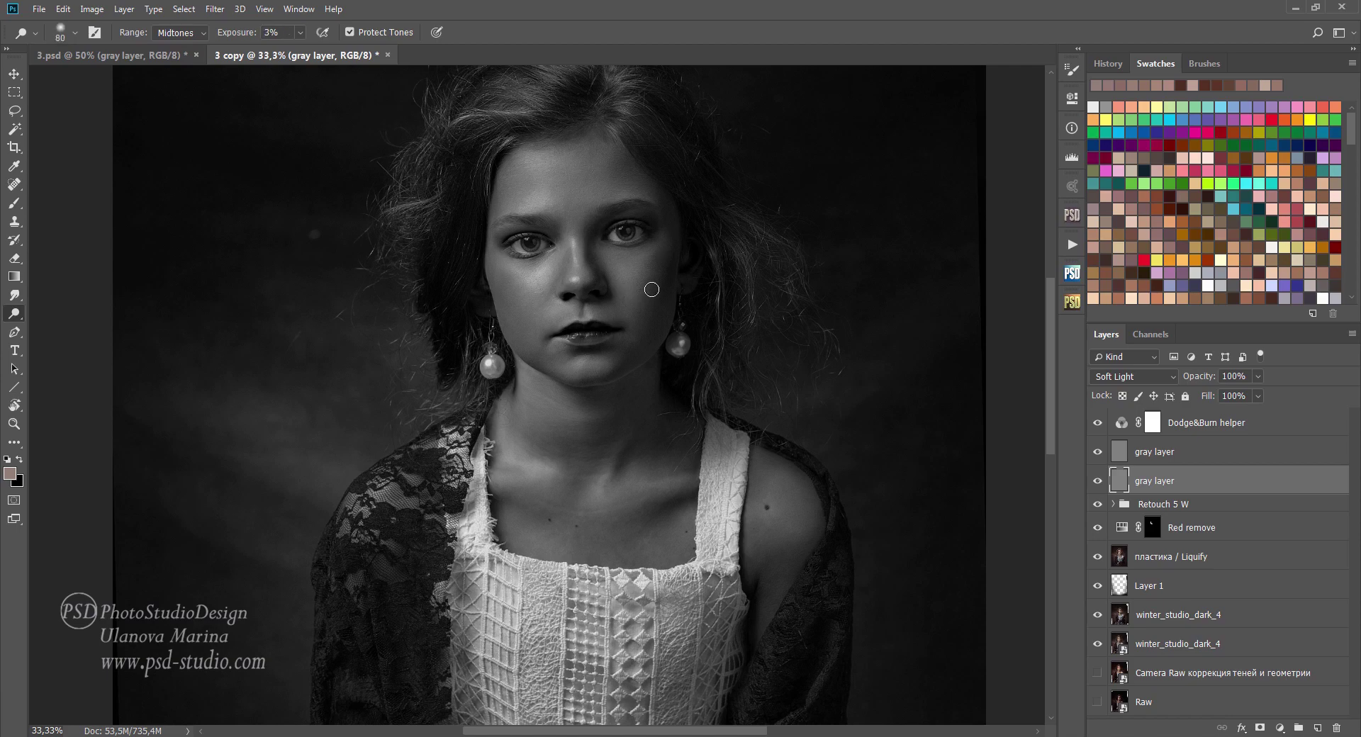
key(bracketright)
key(bracketright)
key(bracketright)
drag(652, 278, 653, 262)
ctrl+click(641, 288)
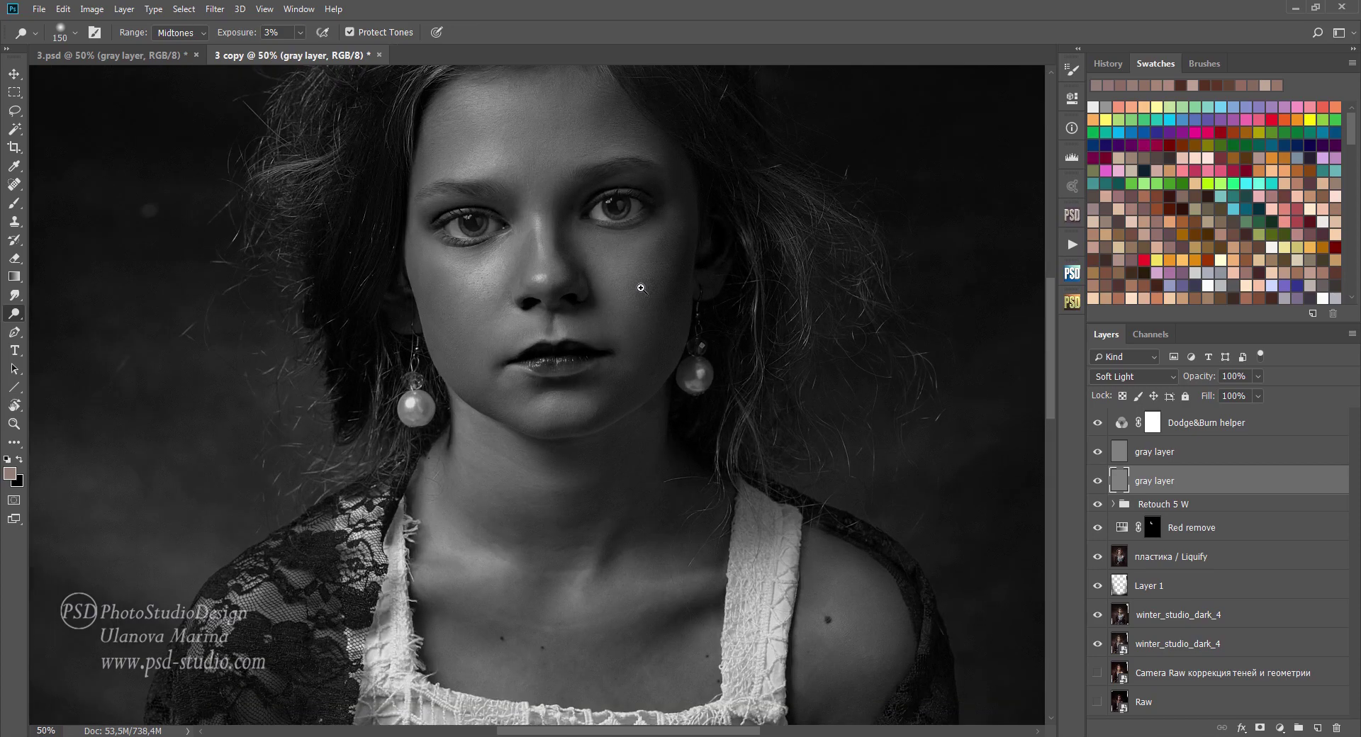
key(bracketleft)
key(bracketleft)
key(bracketleft)
key(bracketleft)
key(bracketleft)
key(bracketleft)
drag(426, 206, 445, 194)
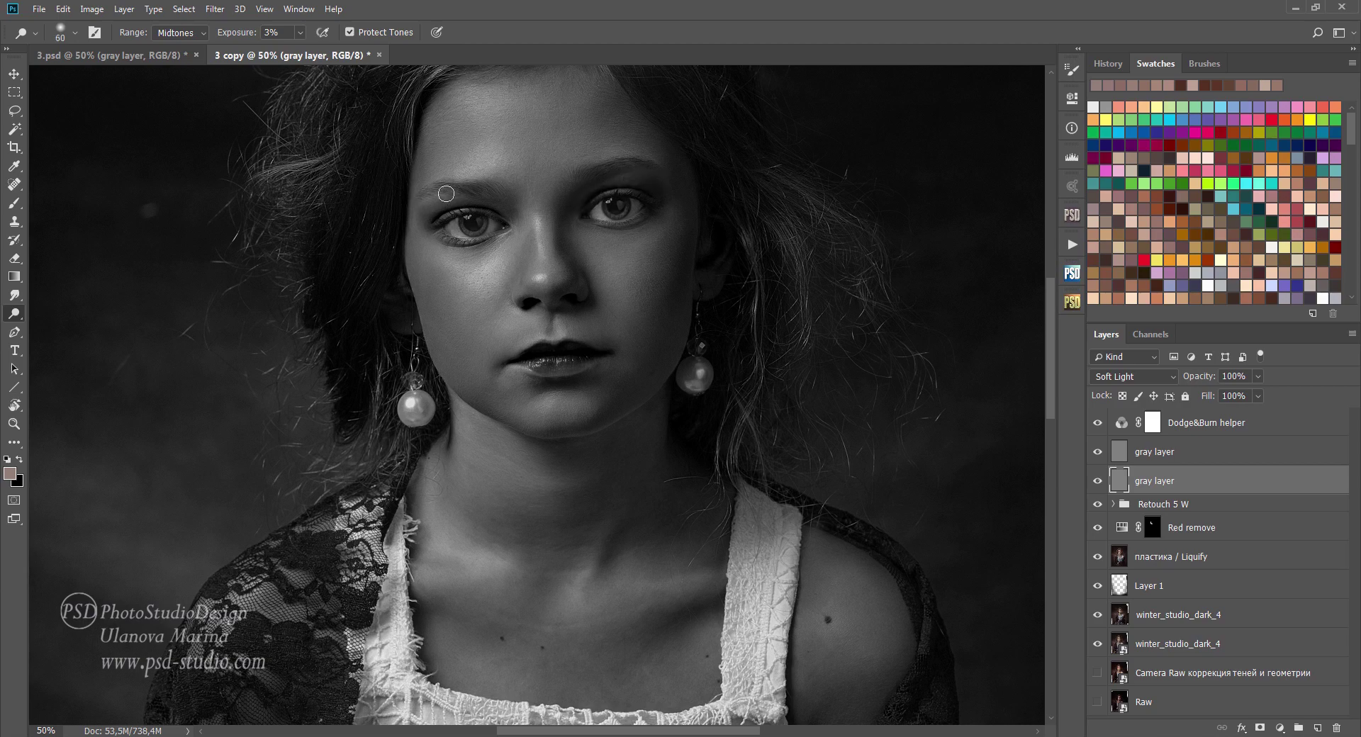
Step: Hide the helper to check the colour result and close the 3 copy document
click(1098, 423)
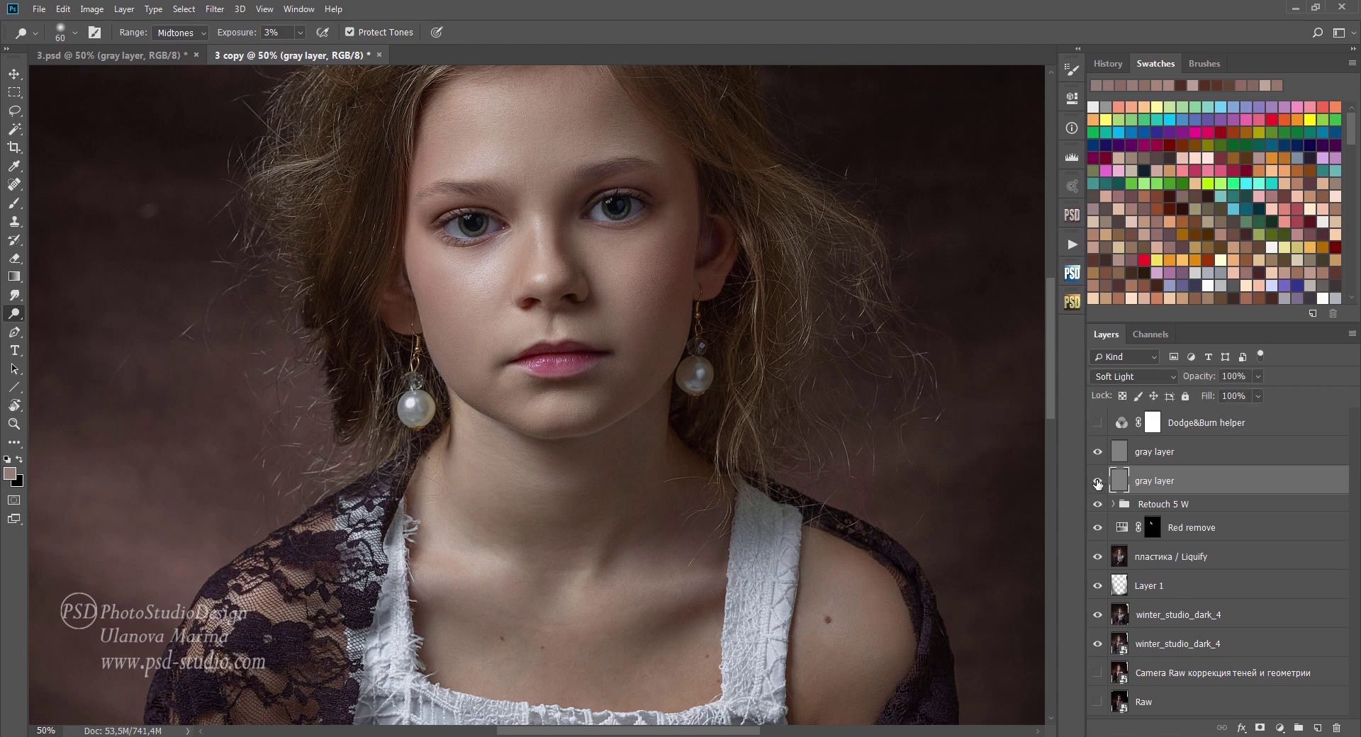
key(ctrl+w)
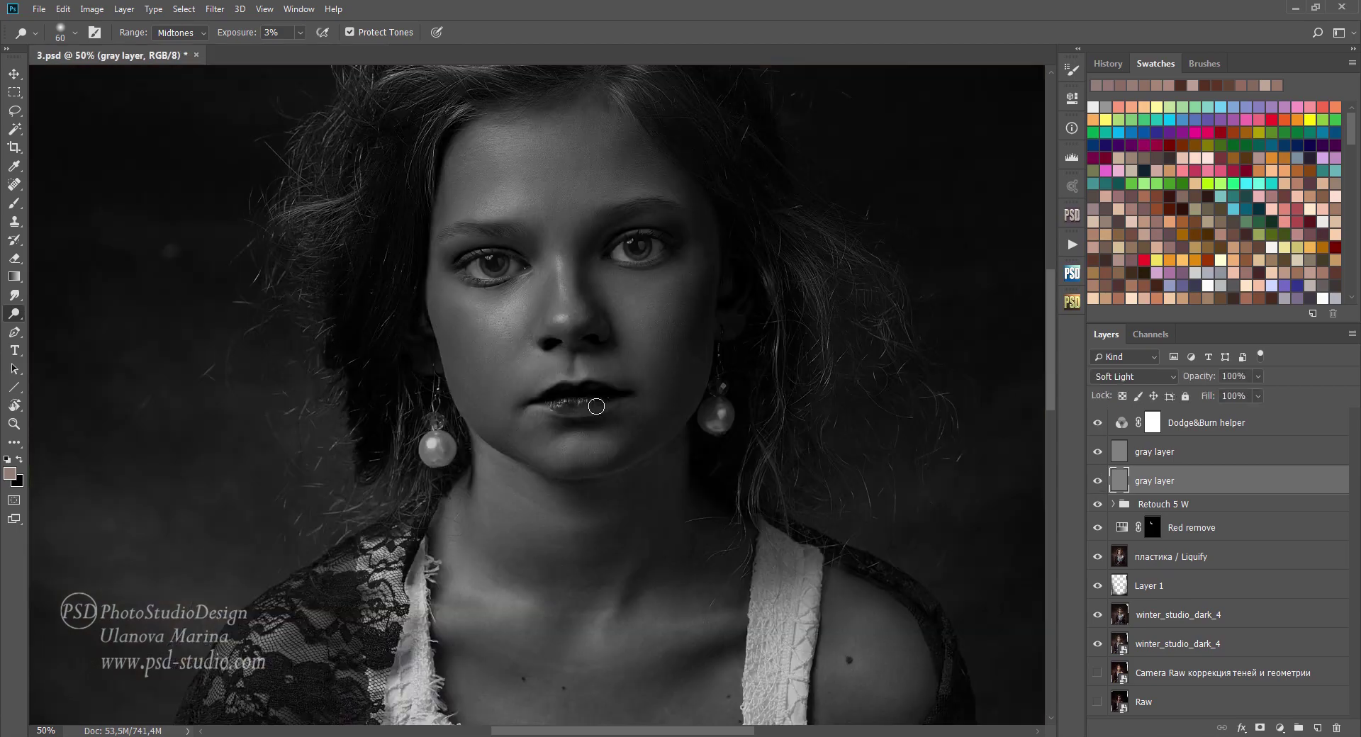
click(577, 325)
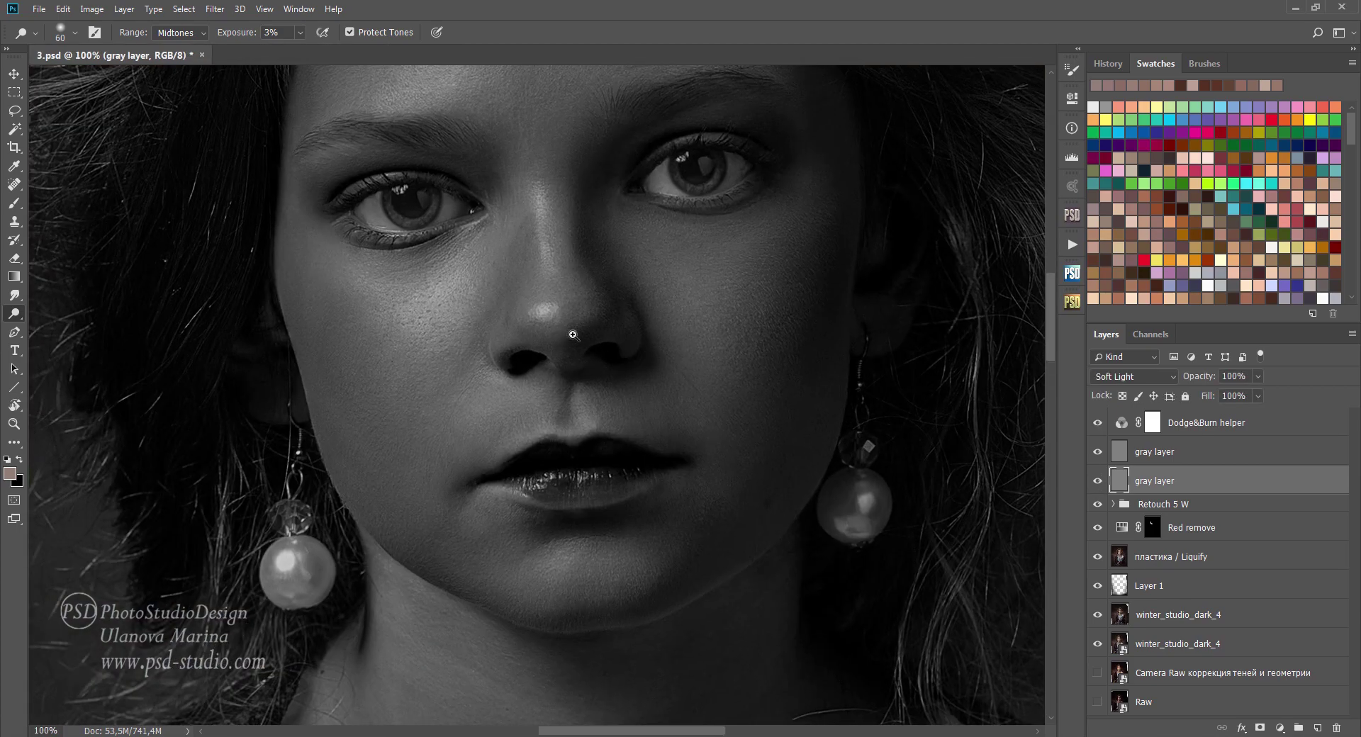
Step: Zoom to 400% on the cheek skin and reduce the dodge brush to 50
click(572, 328)
click(572, 329)
drag(411, 298, 723, 404)
key(ctrl+plus)
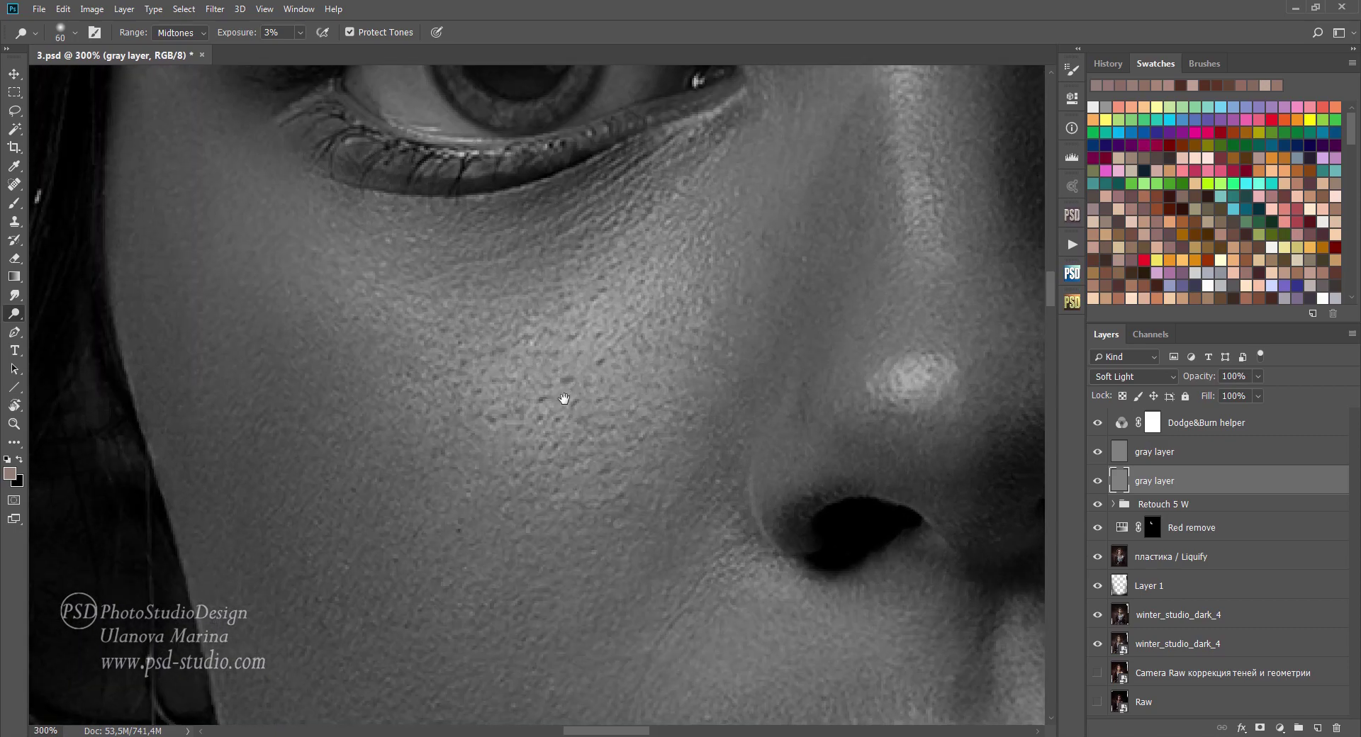
key(bracketleft)
key(bracketleft)
key(bracketleft)
key(bracketleft)
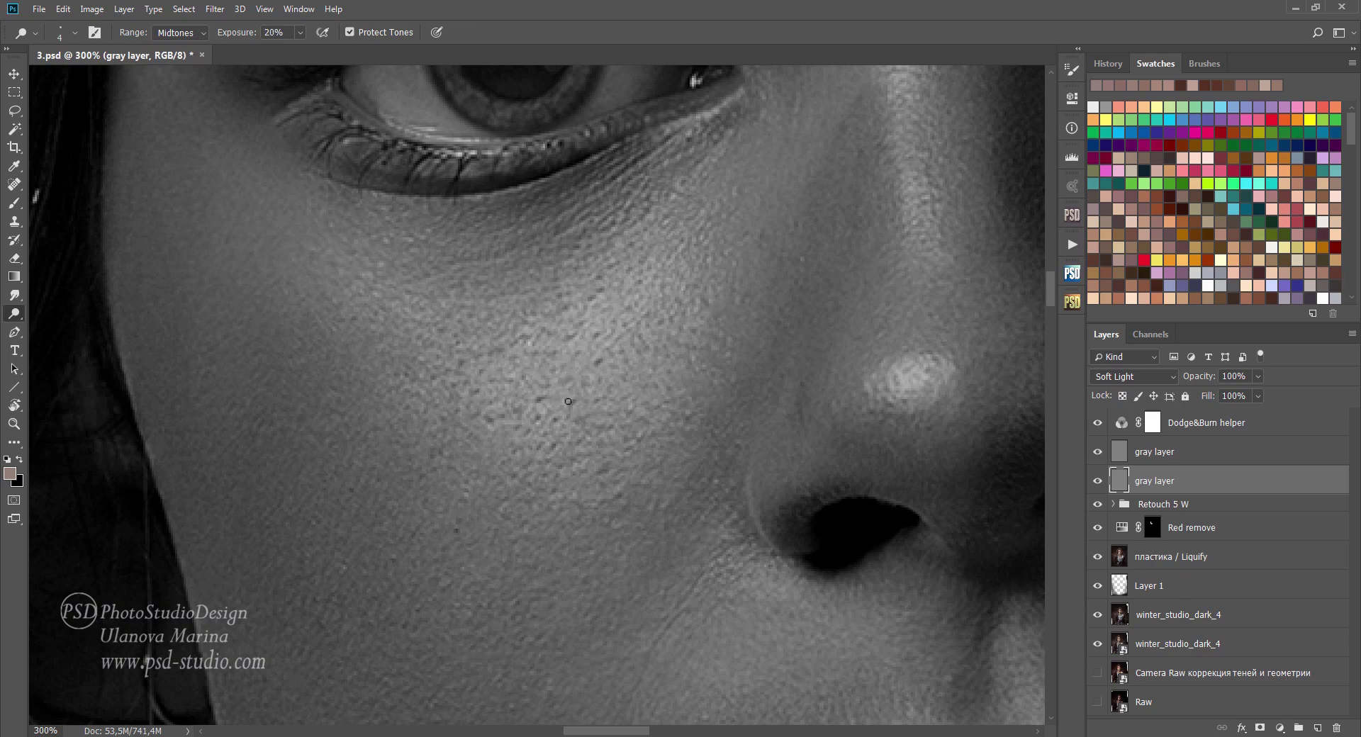
key(ctrl+plus)
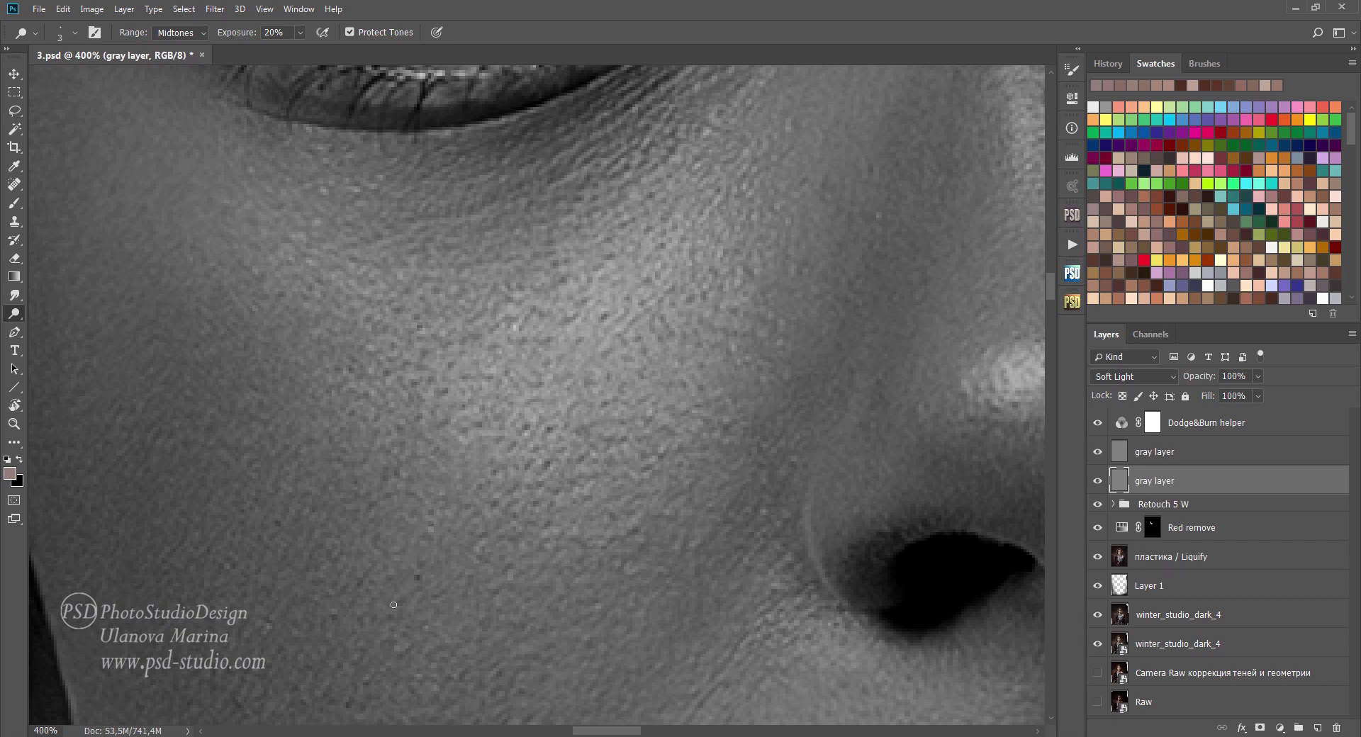
Step: Pan across the lower cheek to inspect the skin, saving 3.psd along the way
drag(374, 611, 374, 465)
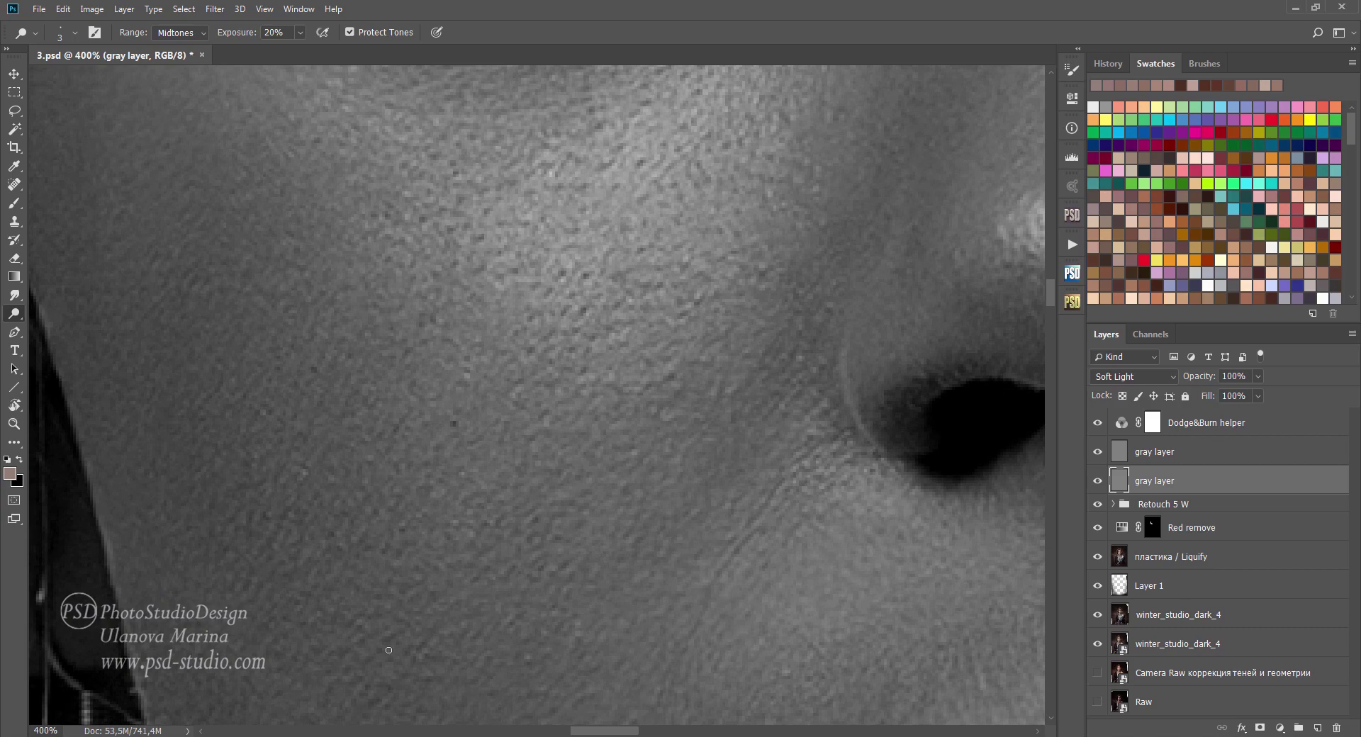
drag(465, 621, 484, 544)
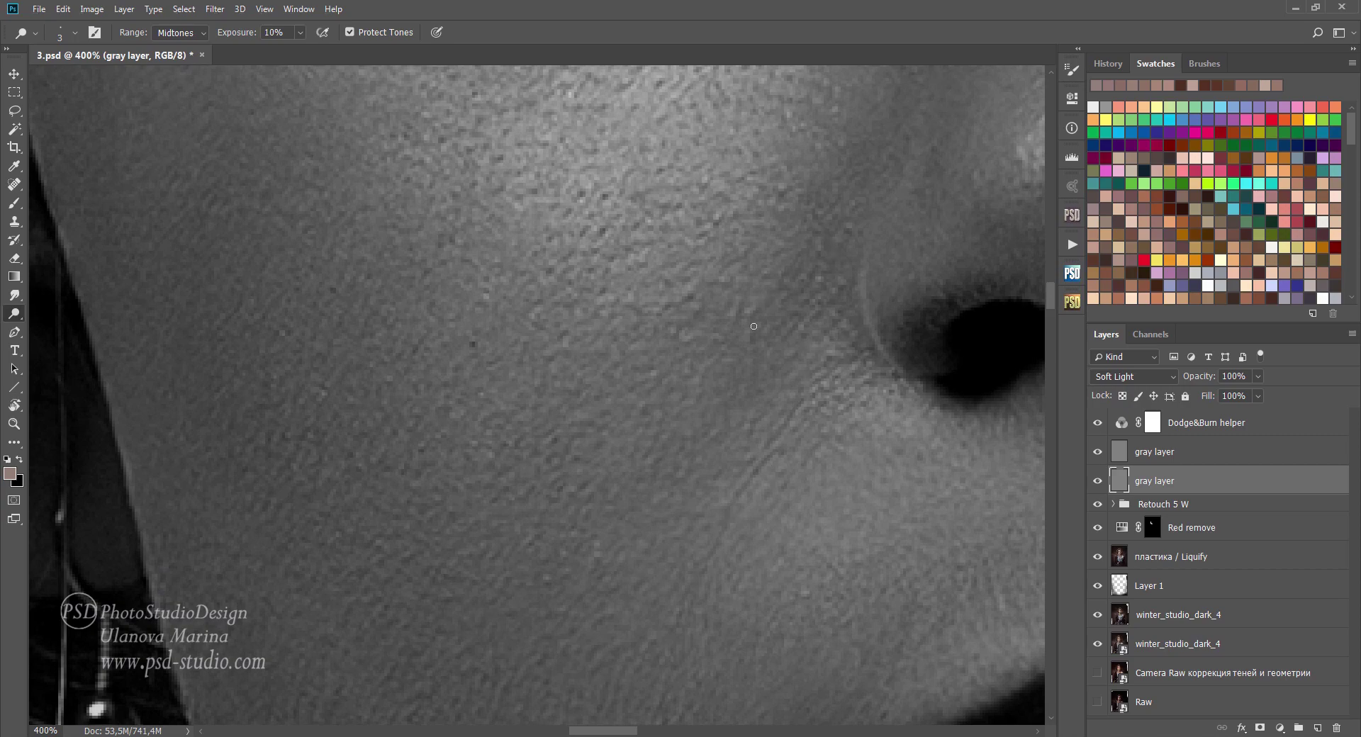
scroll(617, 313, down, 3)
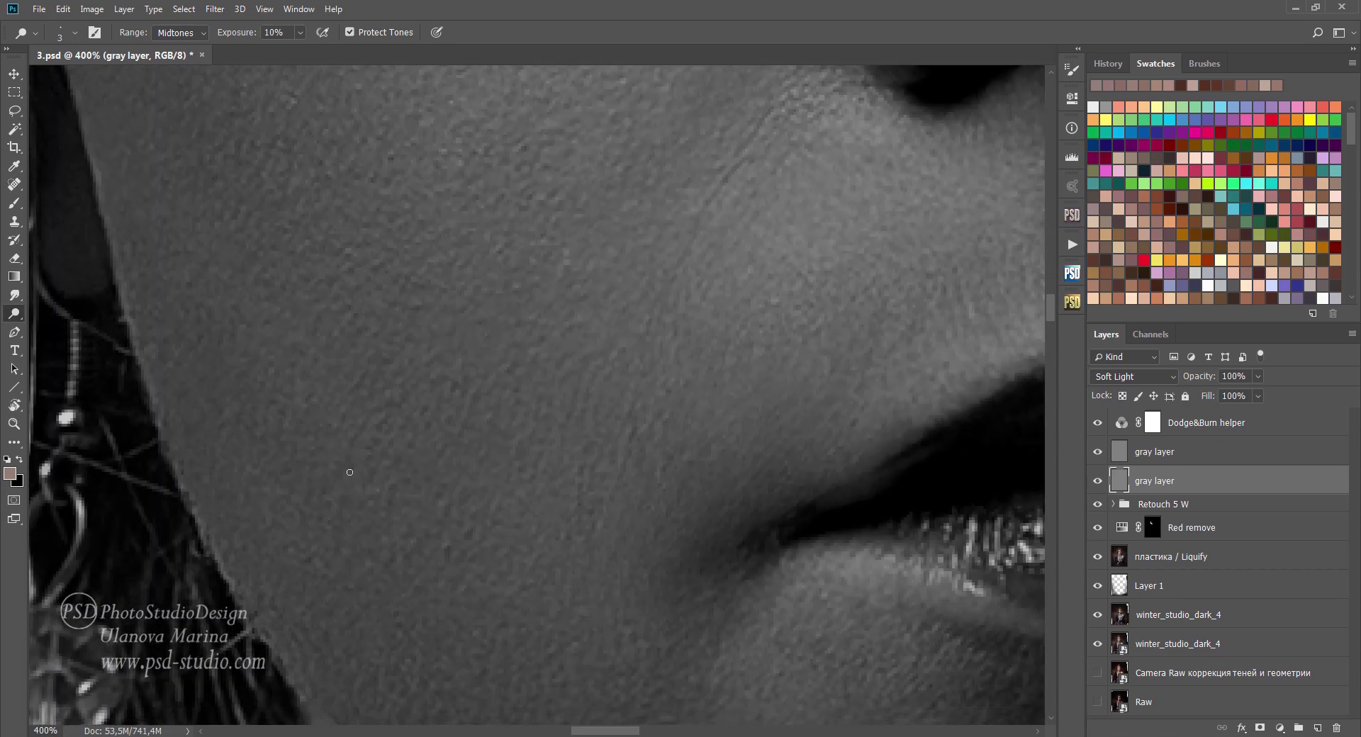
scroll(349, 472, down, 2)
scroll(350, 472, right, 5)
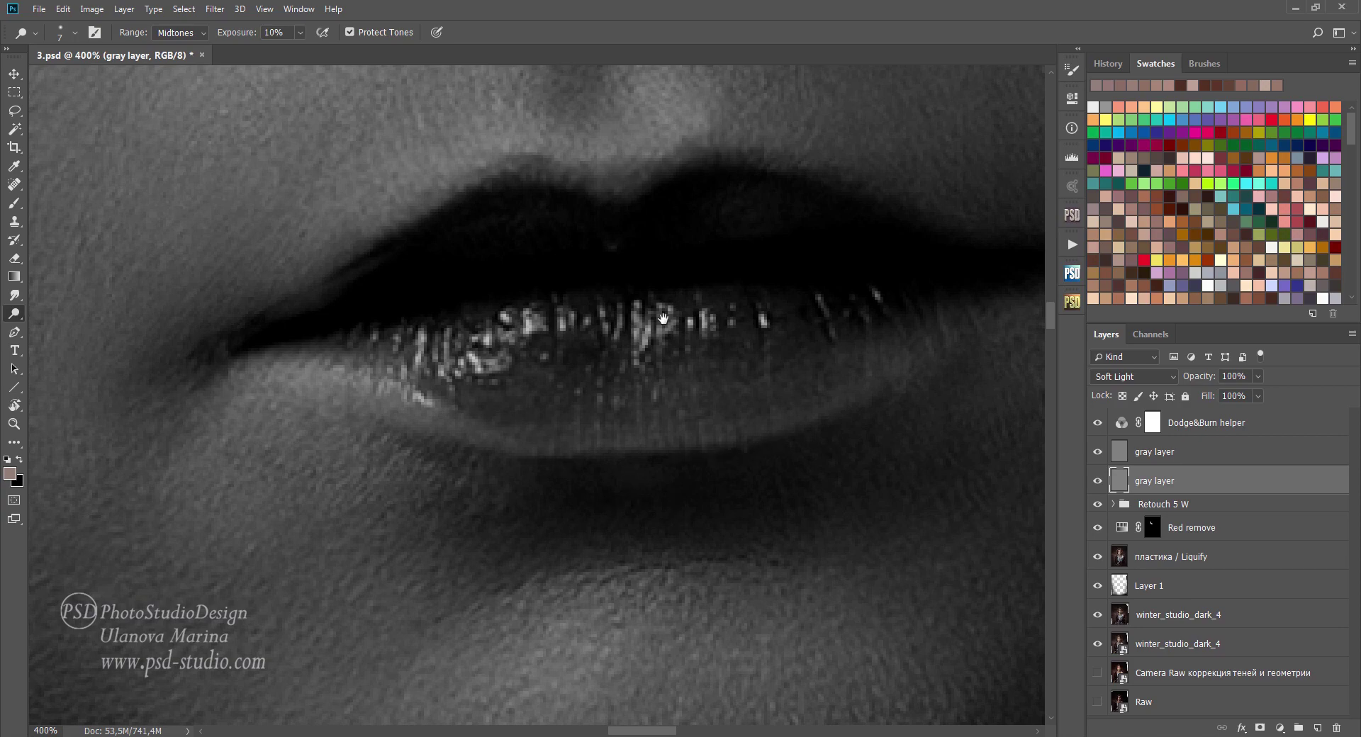
scroll(561, 318, up, 2)
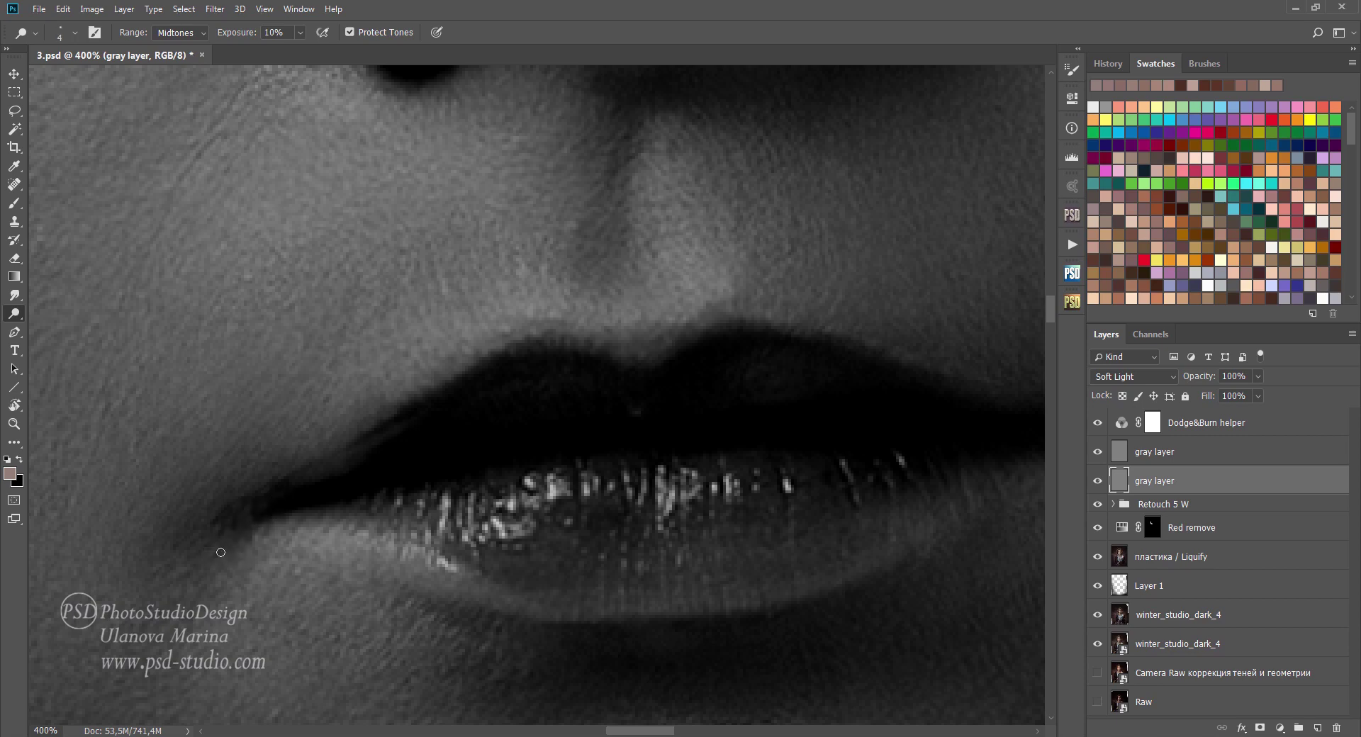
scroll(510, 475, up, 3)
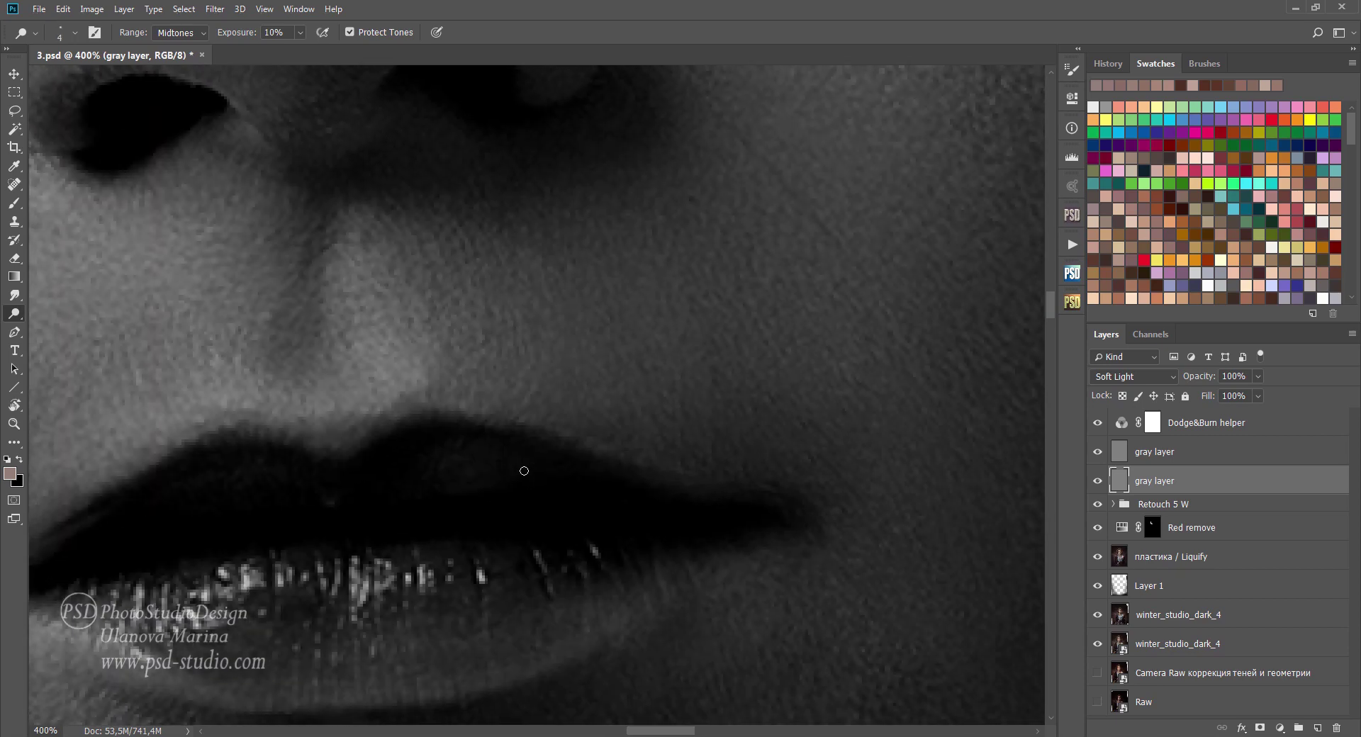
key(ctrl+s)
scroll(709, 346, up, 3)
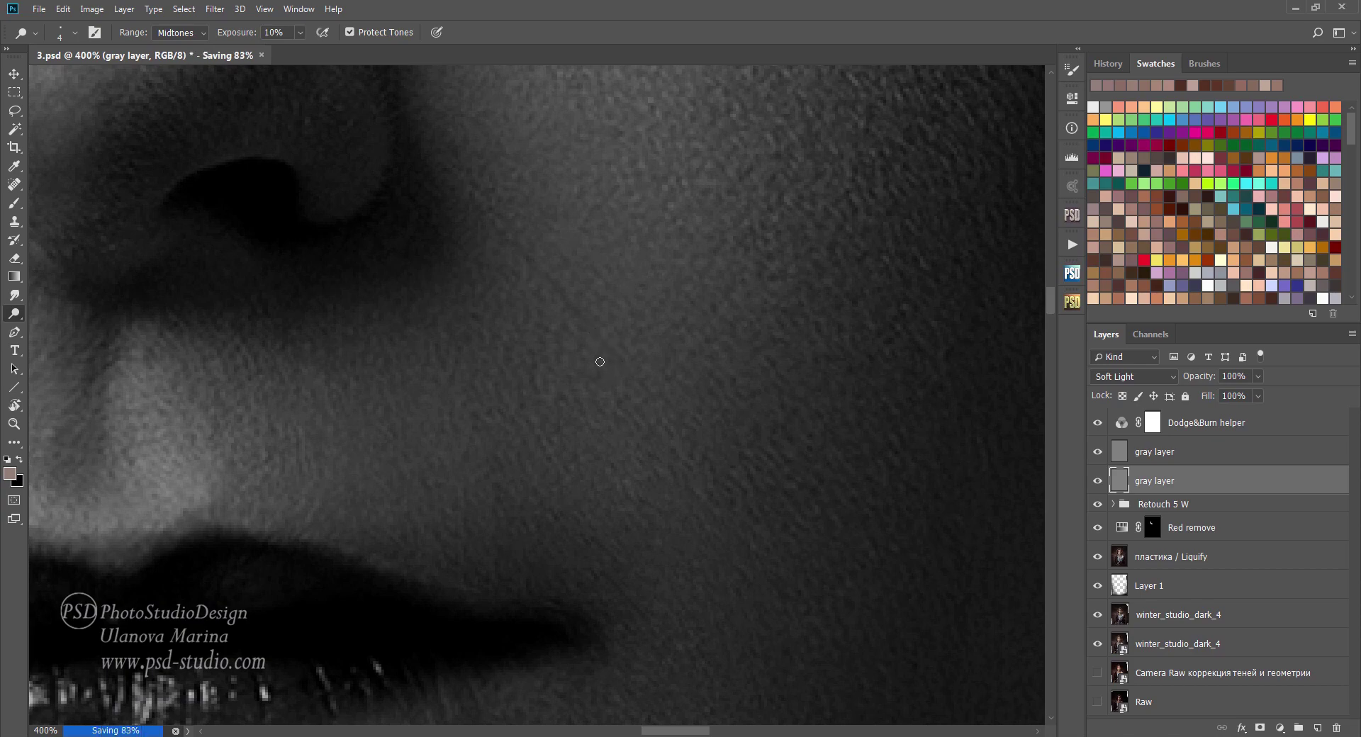
scroll(648, 312, right, 5)
scroll(624, 468, down, 4)
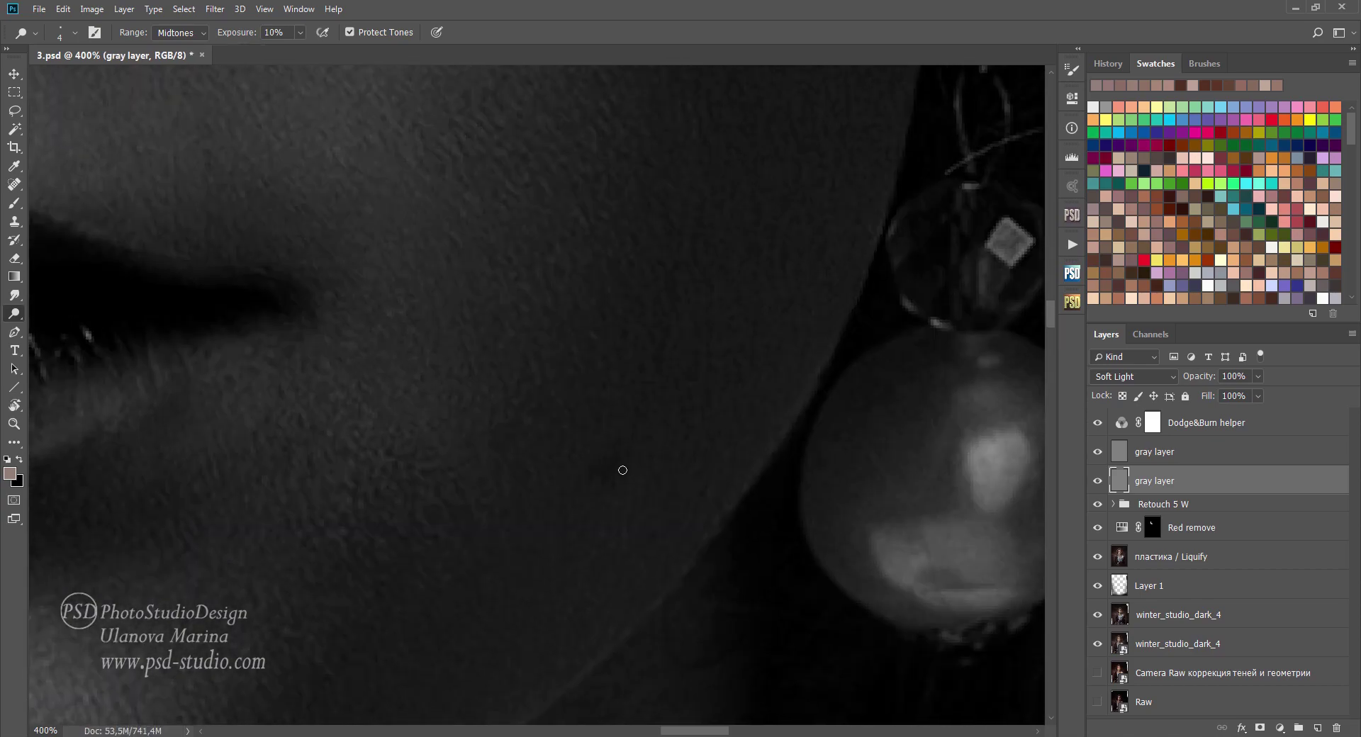
Step: Set a 6-pixel dodge brush at 3%, then 10%, for the eye corner and under-eye area
key(0)
key(3)
key(bracketright)
drag(618, 527, 724, 513)
key(bracketleft)
key(bracketleft)
key(bracketleft)
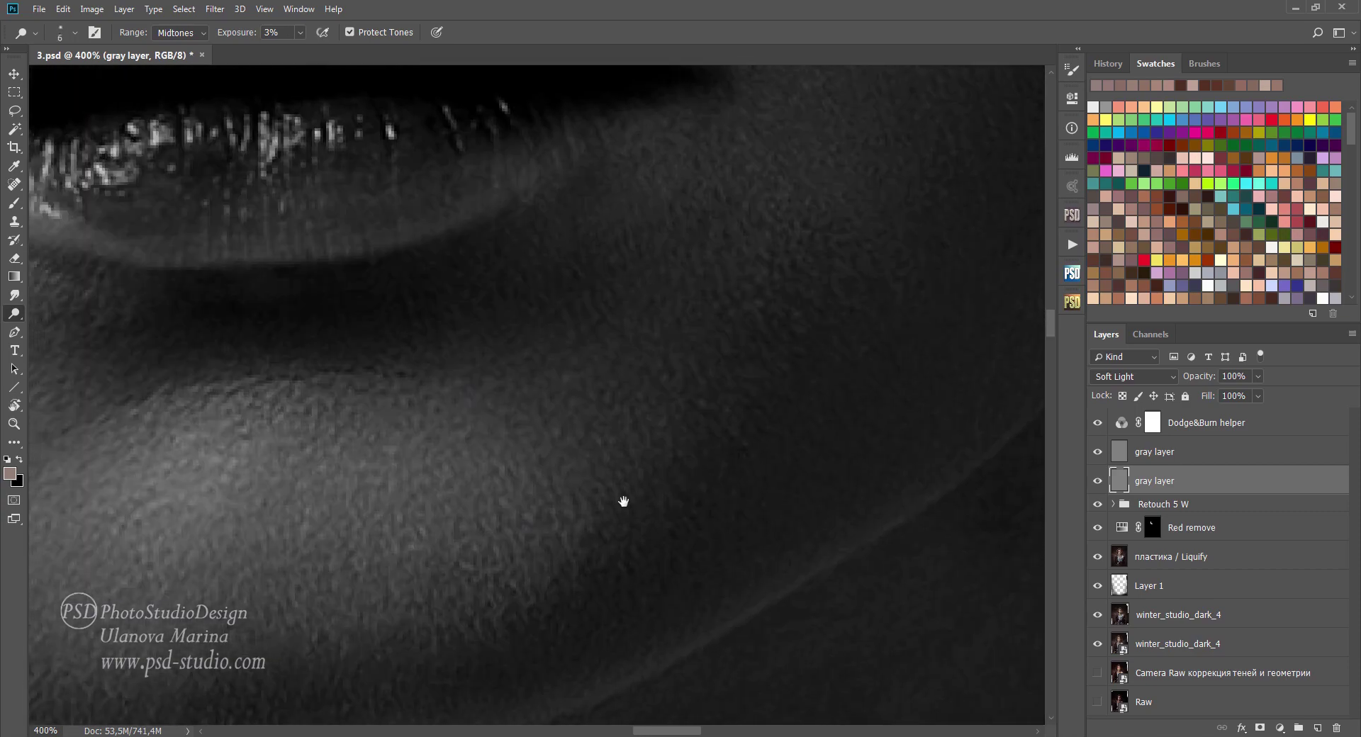
drag(445, 550, 757, 397)
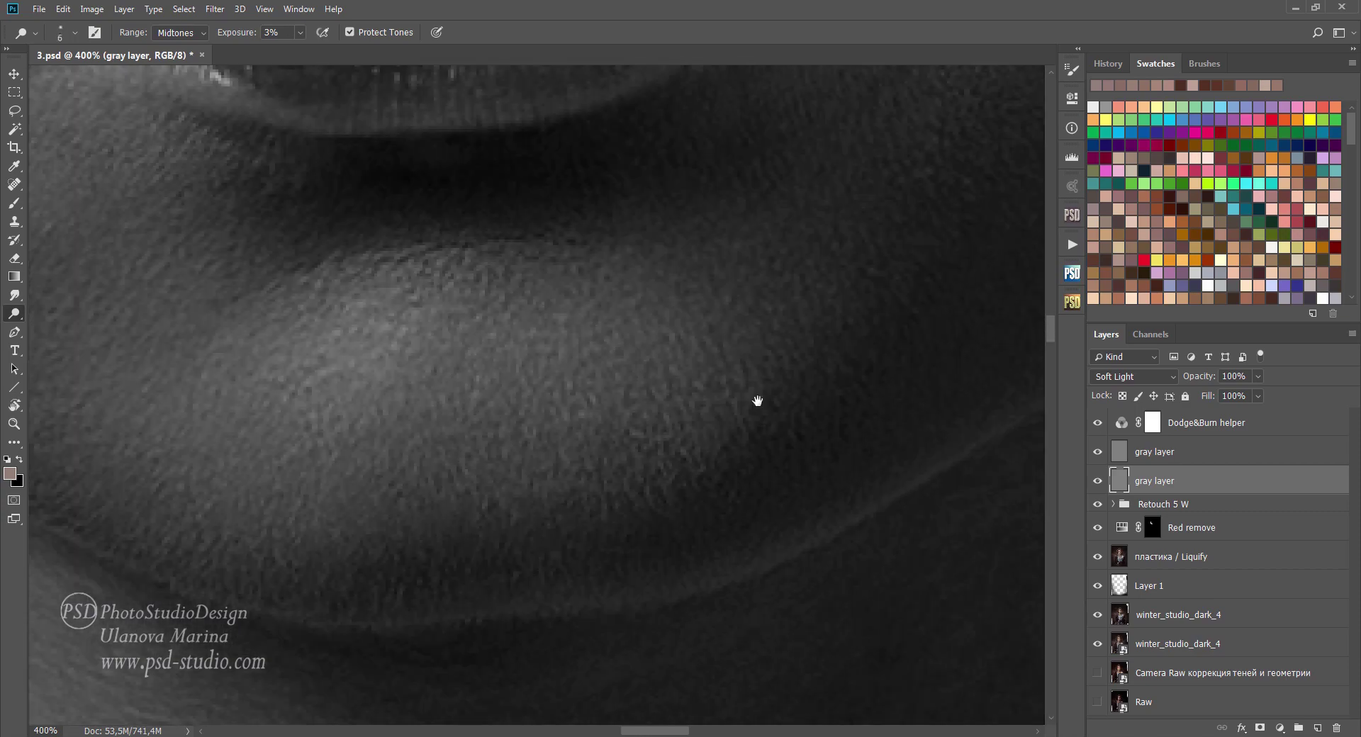
key(1)
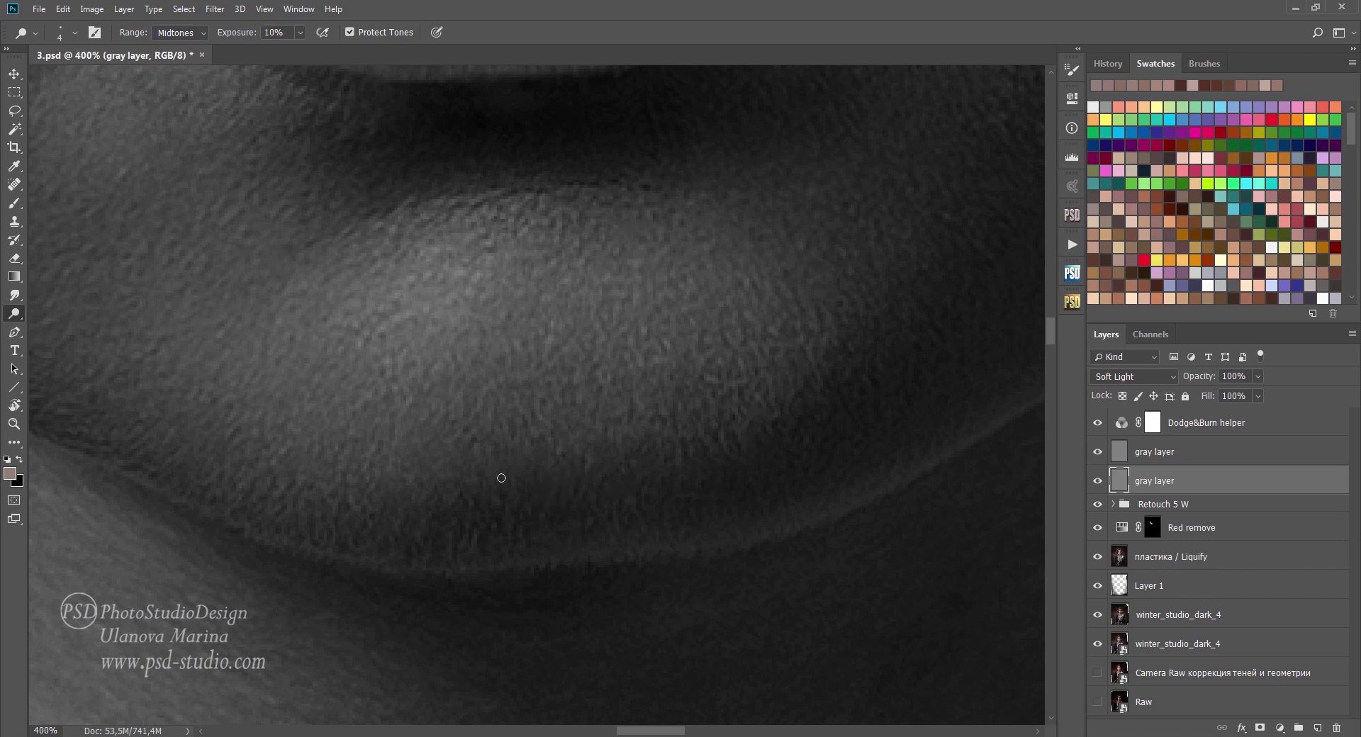
drag(589, 288, 641, 465)
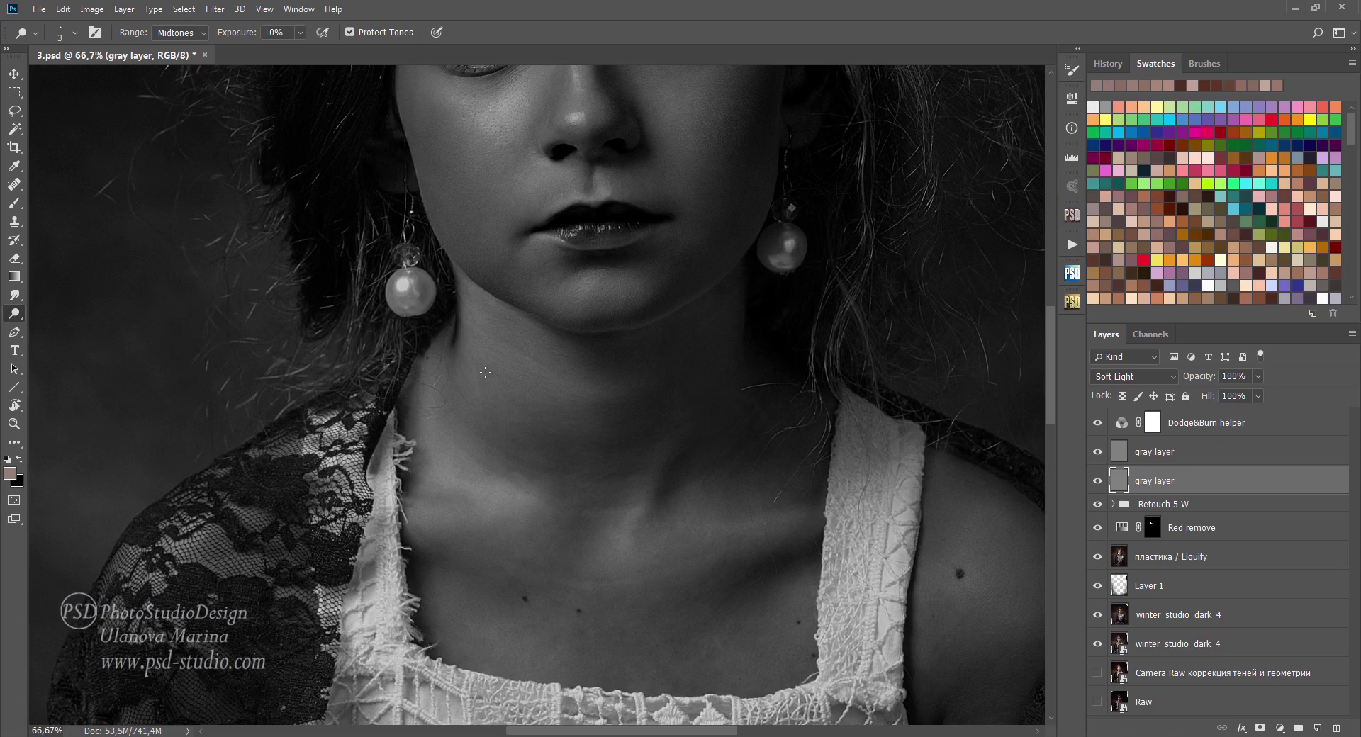
Step: Subtly dodge the neck with a 60 brush, then set a 40 brush at 3% exposure
key(bracketright)
key(bracketright)
key(bracketright)
drag(567, 382, 555, 446)
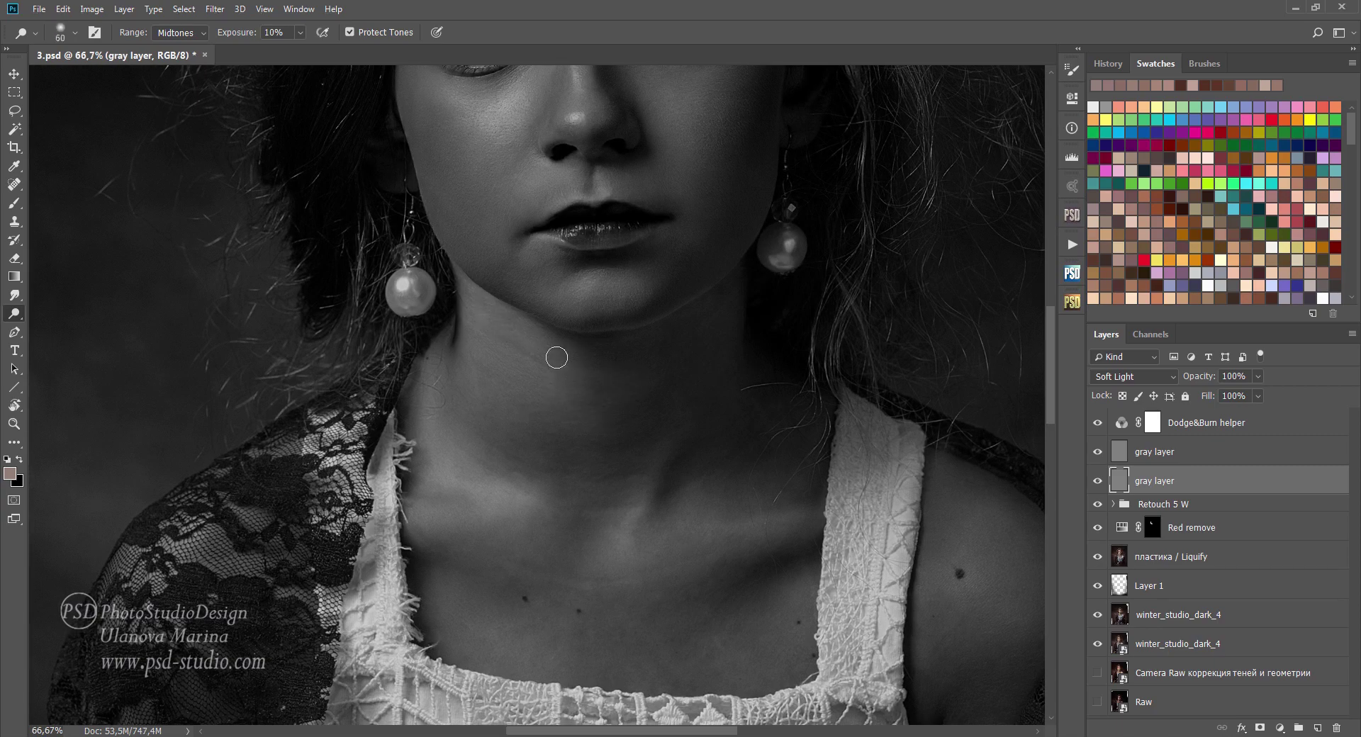
key(0)
key(5)
key(bracketleft)
key(bracketleft)
click(1109, 63)
click(1154, 64)
key(0)
key(3)
Step: Toggle the Dodge&Burn helper to compare the neckline in colour and black-and-white
click(1098, 423)
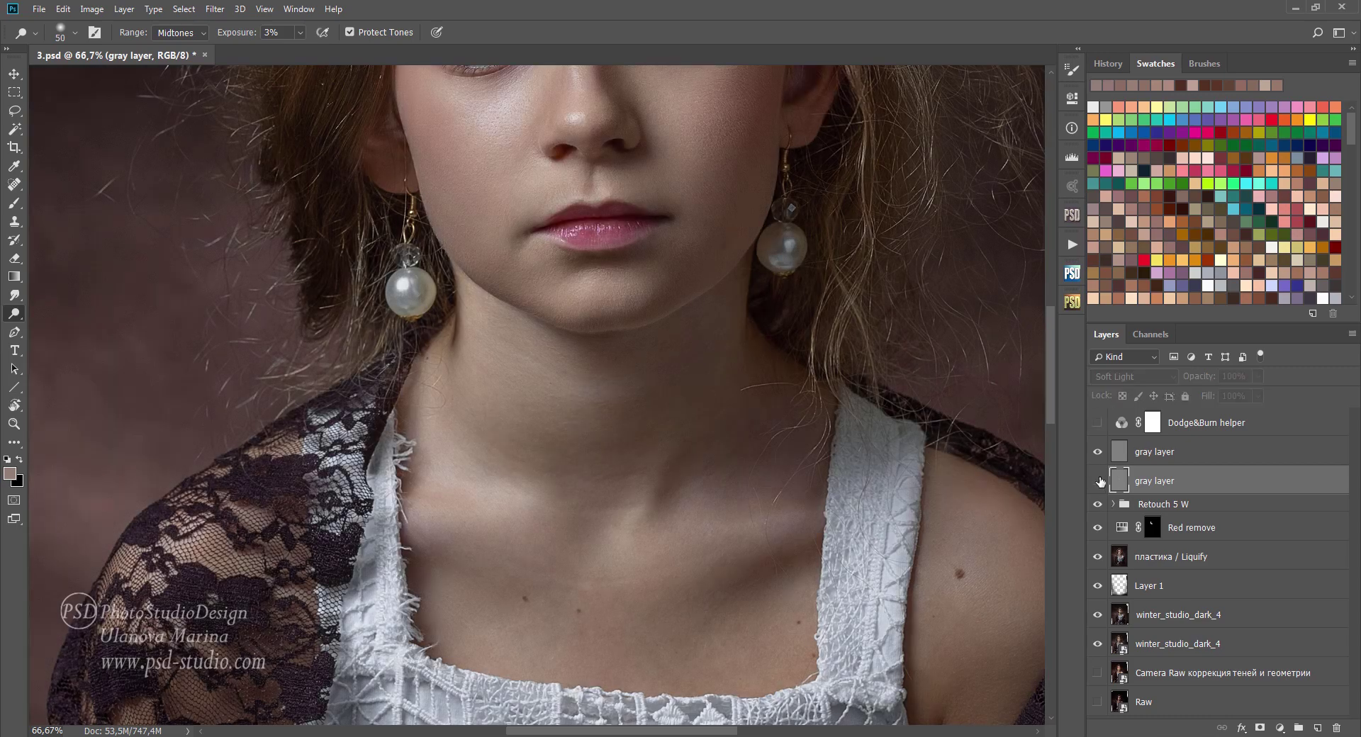
click(1099, 424)
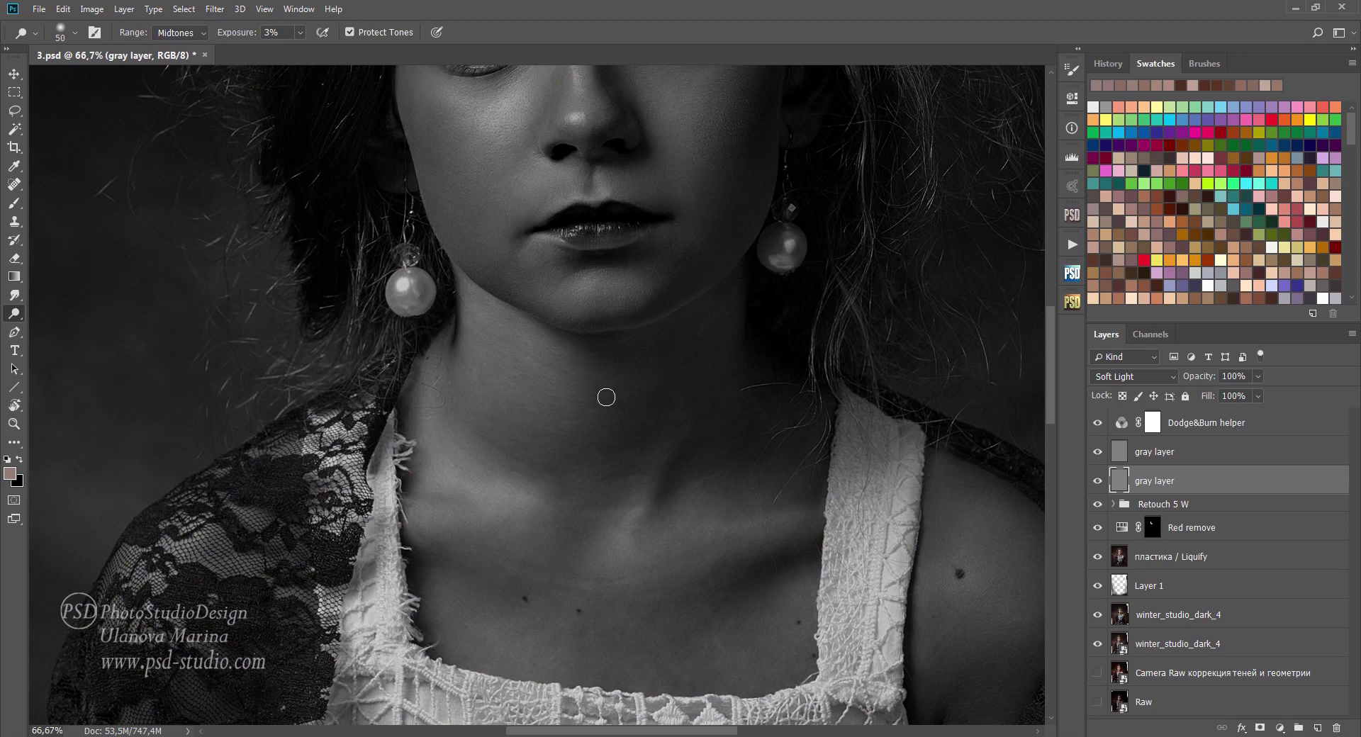
click(1098, 423)
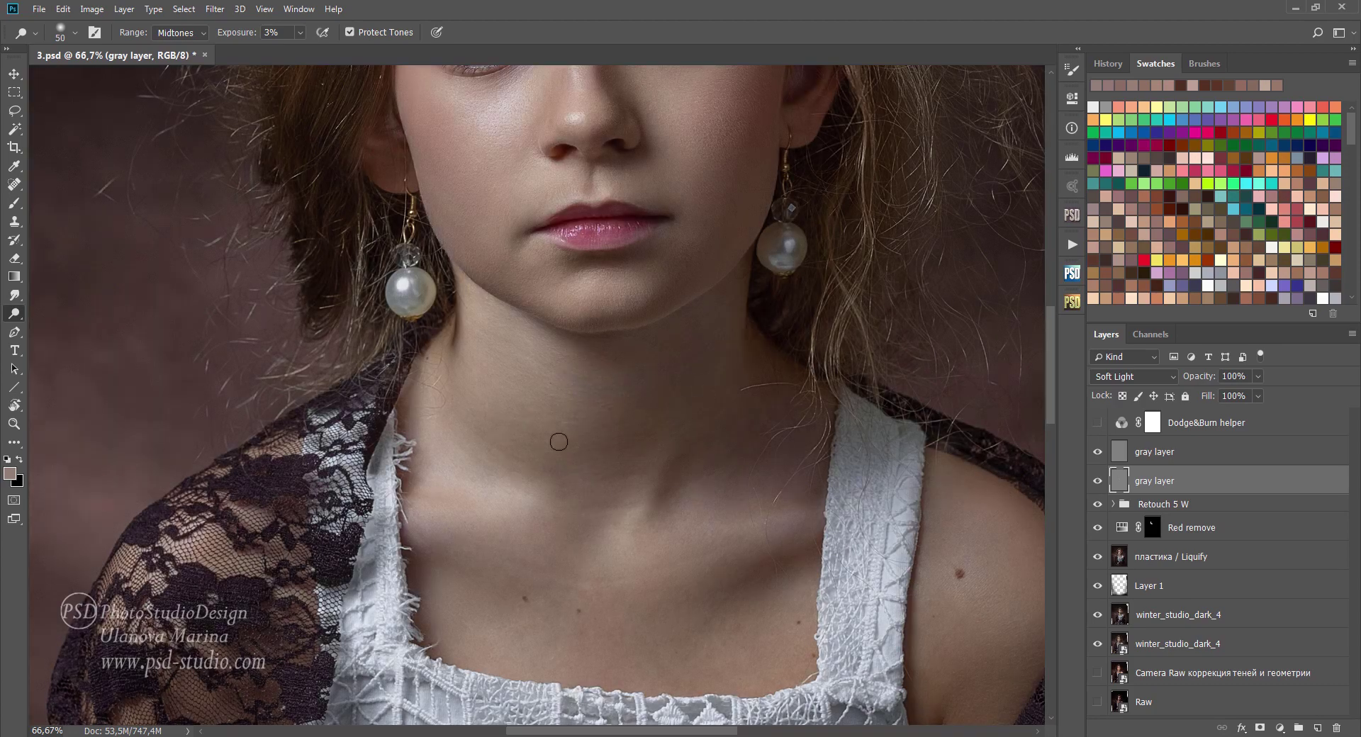
mouse_move(885, 417)
mouse_down()
mouse_move(848, 386)
mouse_move(871, 212)
mouse_up()
click(1098, 422)
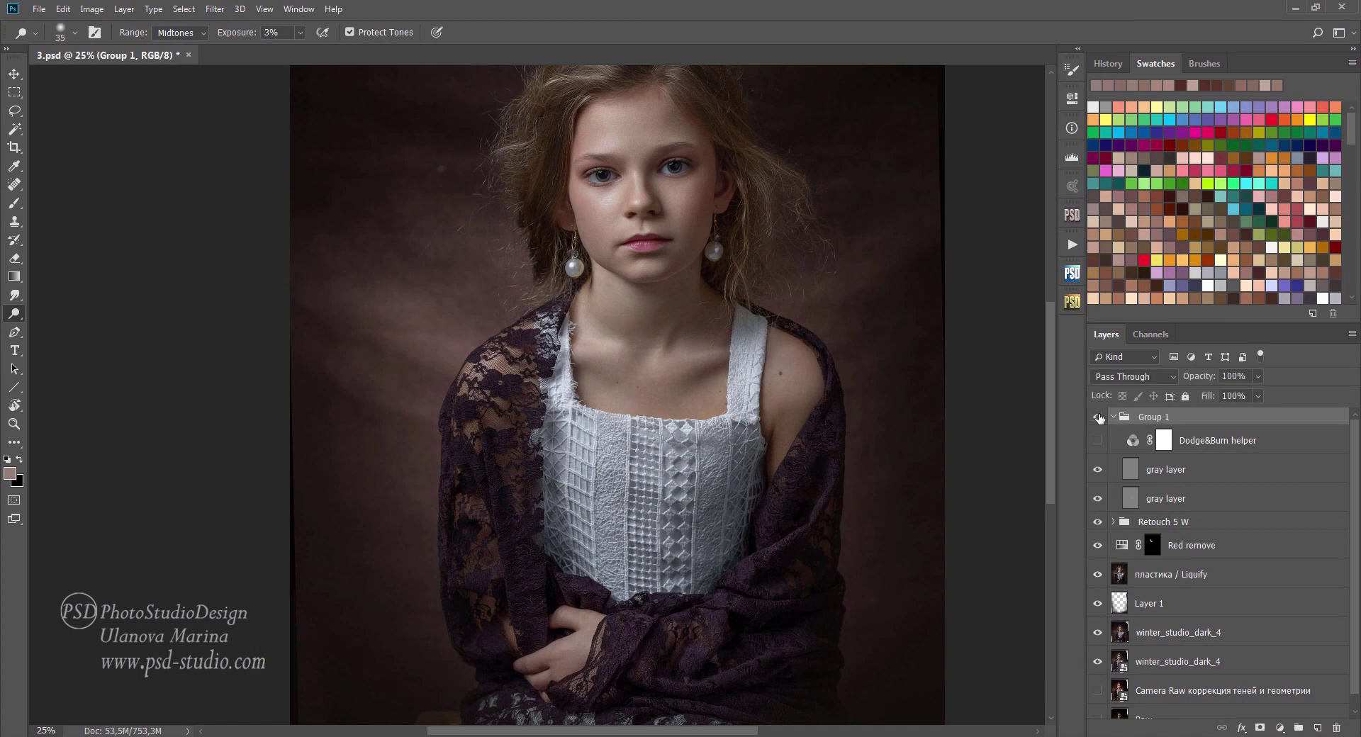
Step: Compare with Group 1 toggled, then select the upper gray layer at 21% dodge with the helper on
click(1098, 418)
click(1098, 418)
click(1099, 418)
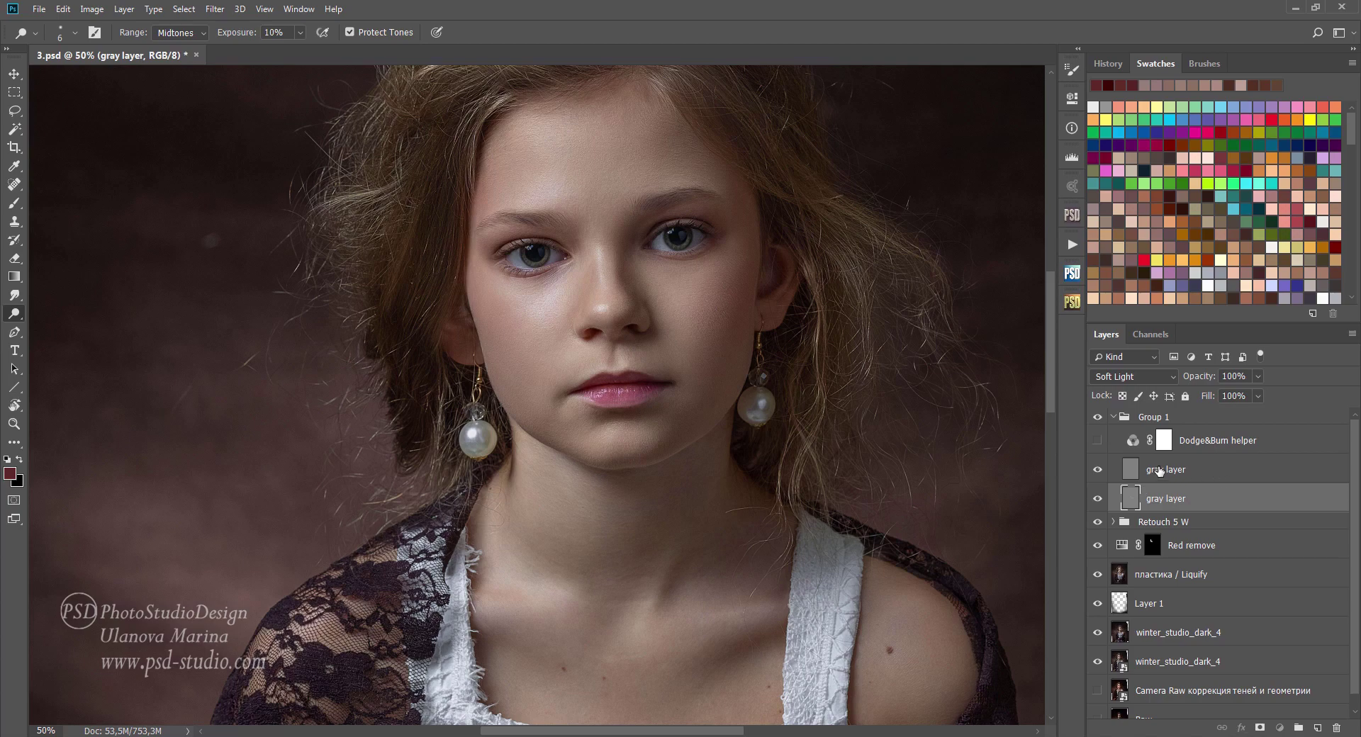
click(1156, 472)
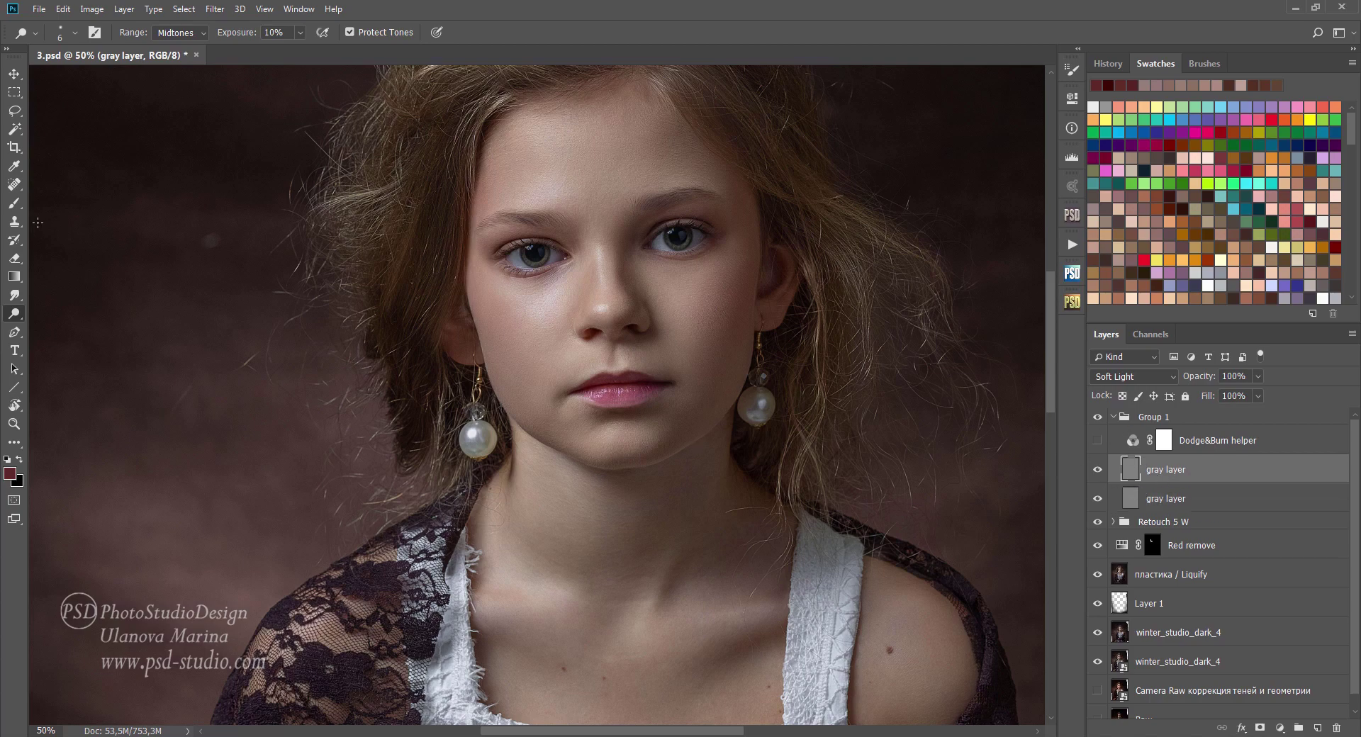
drag(231, 38, 238, 38)
click(1097, 441)
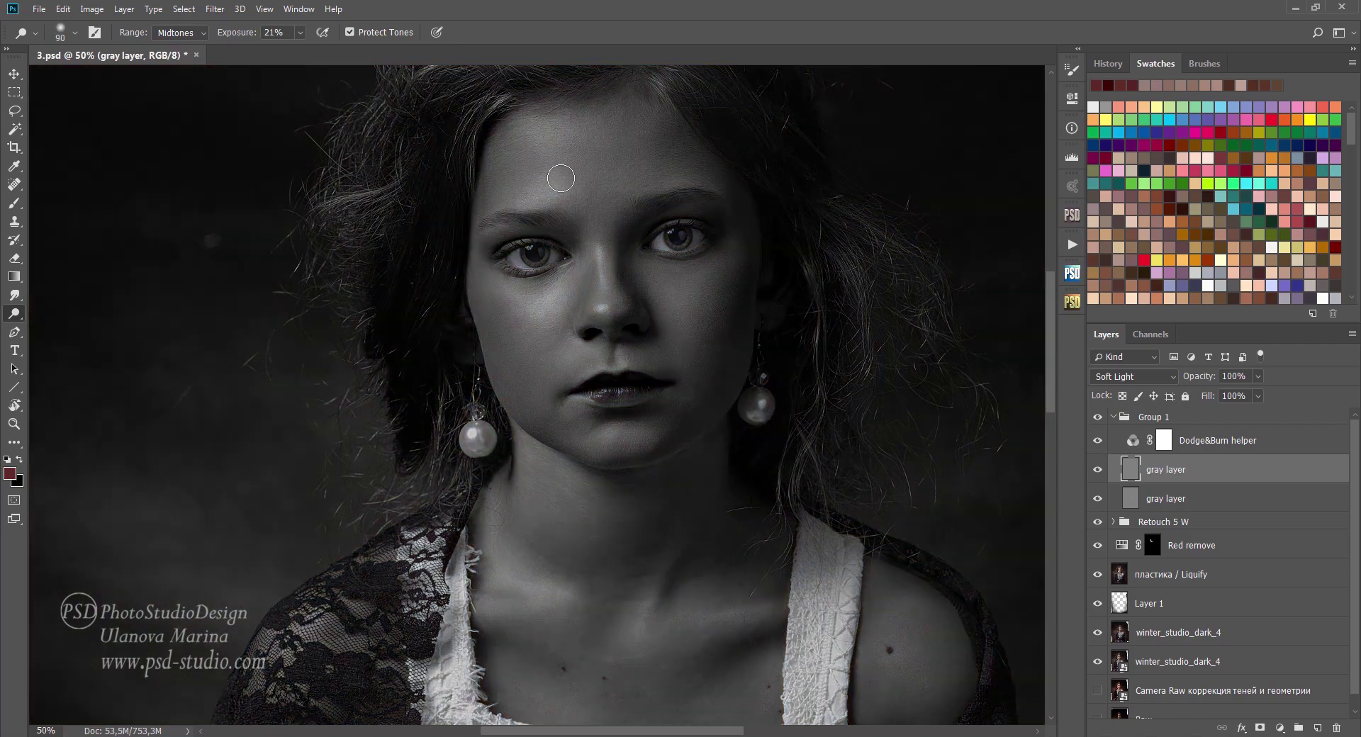
Step: Dodge the forehead, eye area, nose, cheek, lips and jaw at 10%, resizing the brush for each
key(bracketright)
key(bracketright)
key(bracketright)
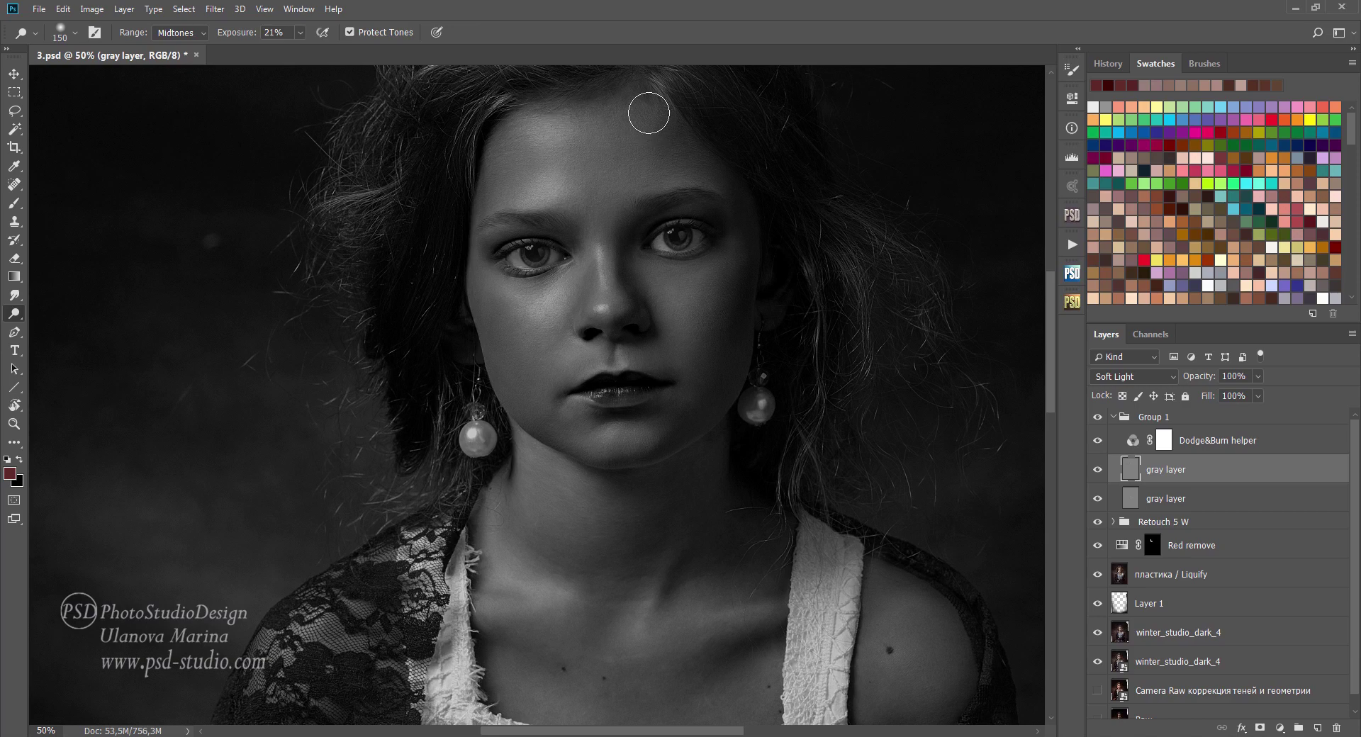
key(bracketleft)
key(bracketleft)
key(bracketleft)
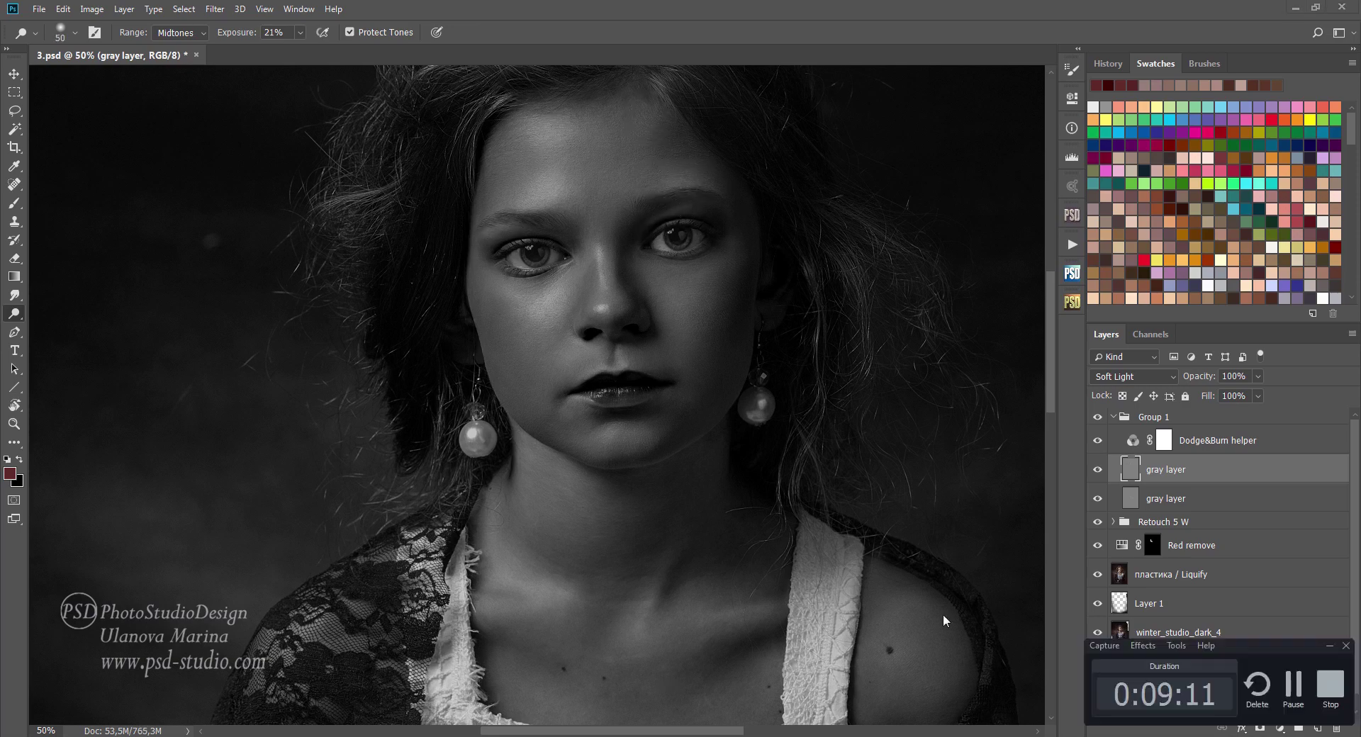
key(bracketright)
key(bracketright)
key(bracketright)
key(bracketright)
key(bracketright)
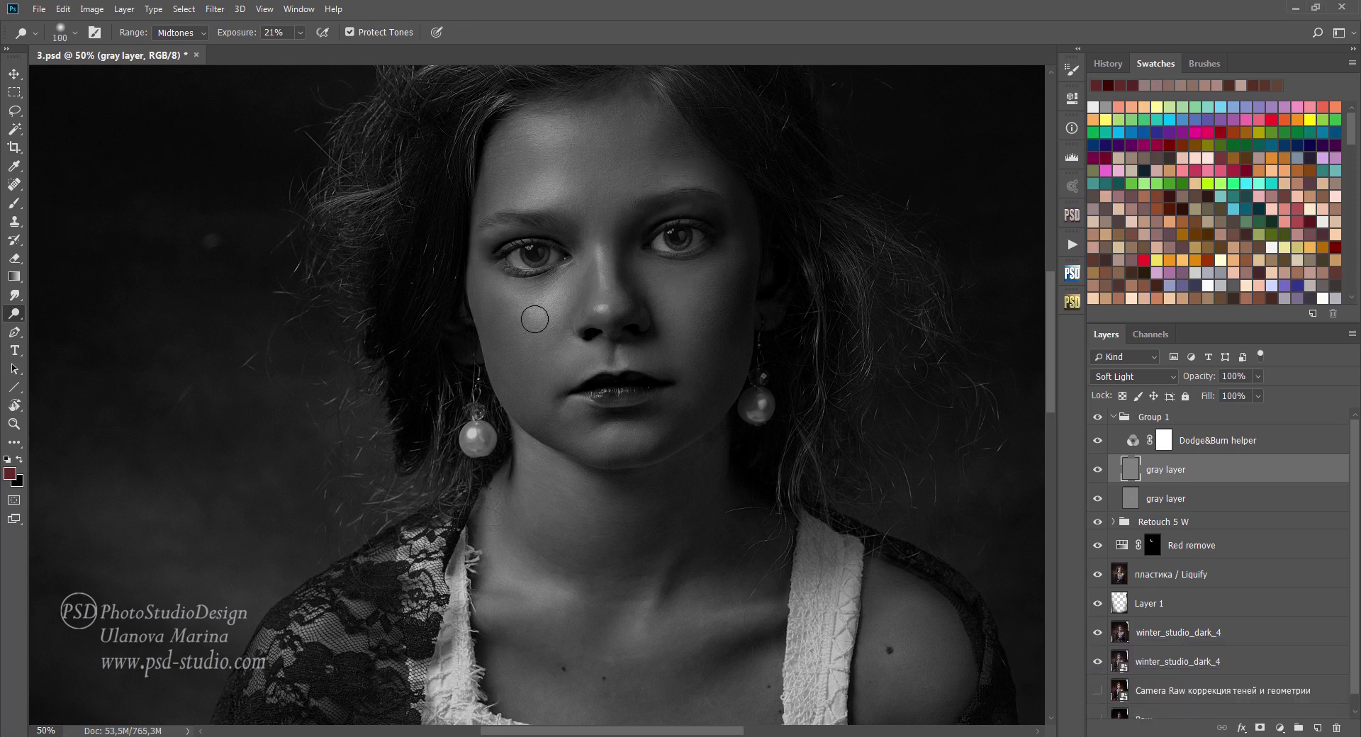
key(bracketright)
key(1)
key(bracketleft)
key(bracketleft)
key(bracketleft)
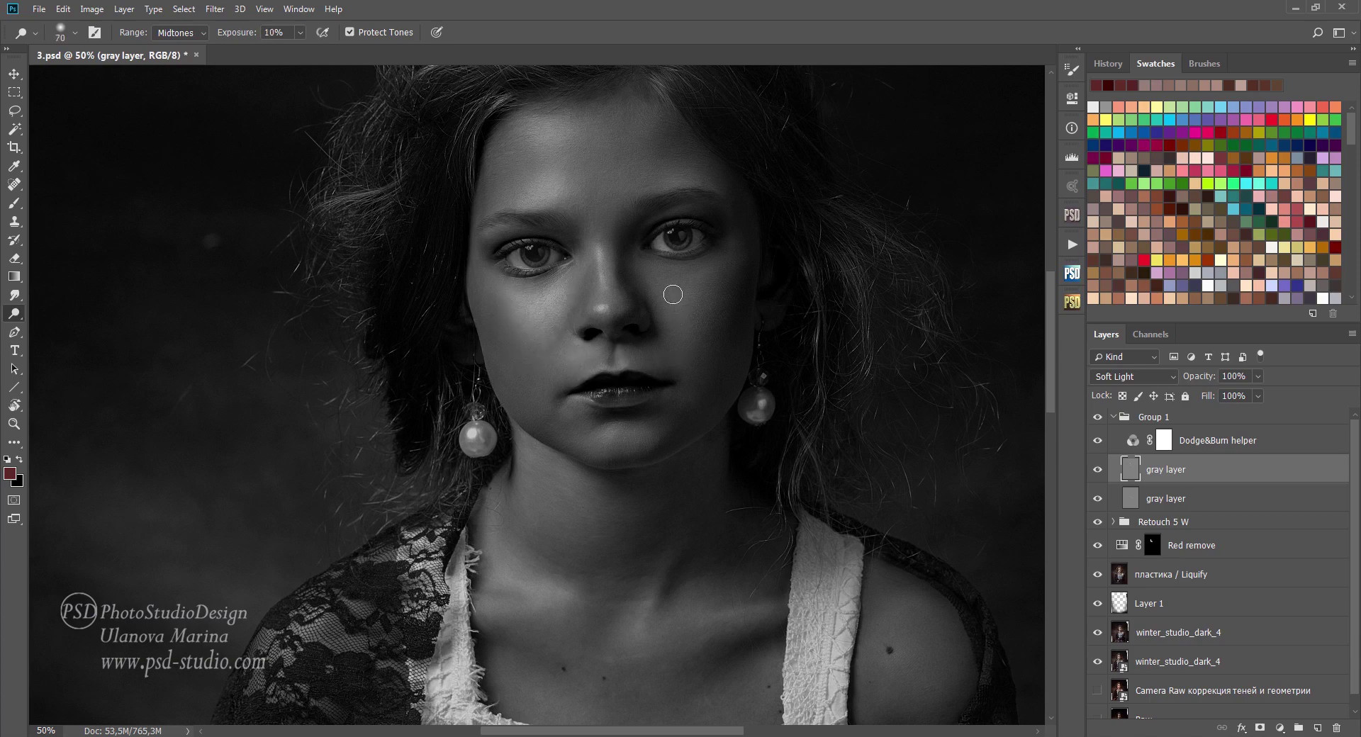
key(bracketright)
key(bracketright)
key(bracketright)
key(bracketleft)
key(bracketleft)
key(bracketleft)
key(bracketright)
key(bracketright)
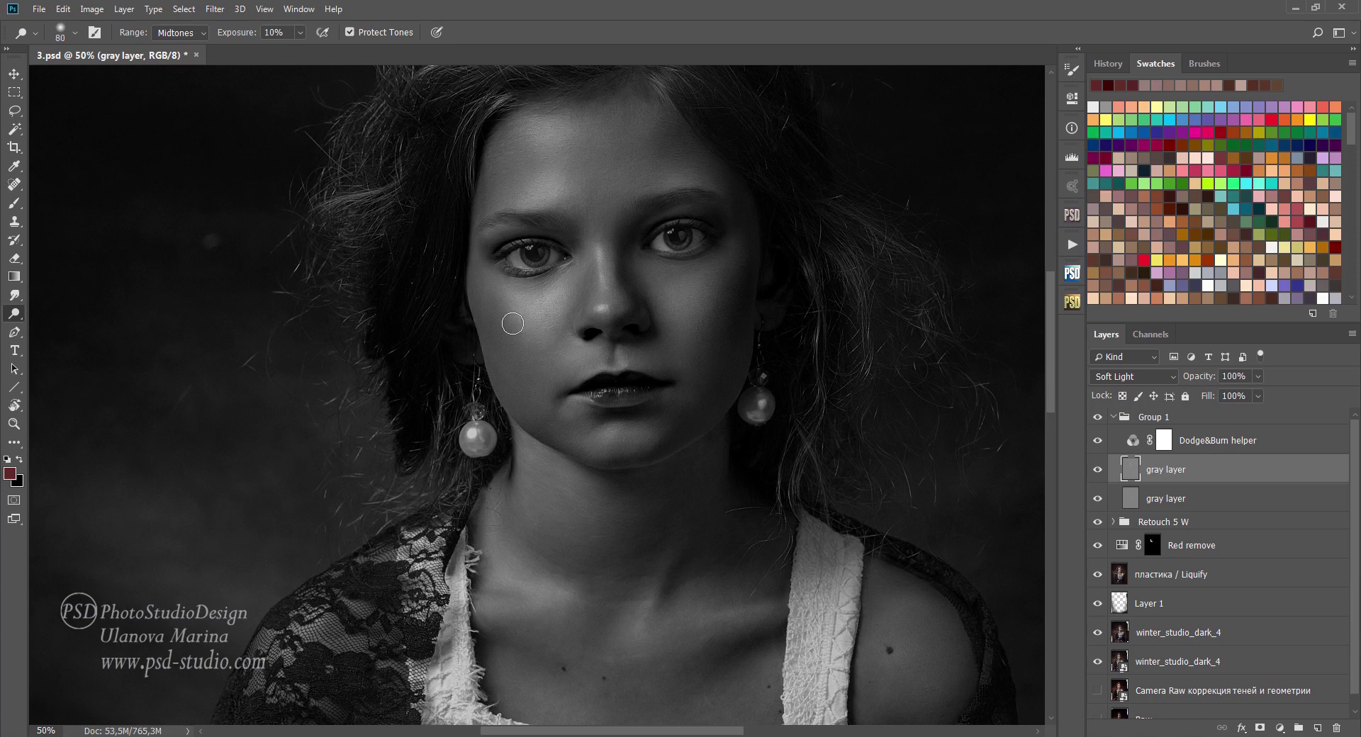
key(bracketleft)
Step: Lighten the neck with dodge strokes at 3% and then 10% with a larger brush
key(bracketleft)
key(bracketleft)
key(bracketright)
key(0)
key(3)
key(bracketright)
key(bracketright)
key(bracketright)
key(1)
mouse_move(490, 602)
mouse_down()
mouse_move(692, 500)
mouse_move(546, 511)
mouse_move(699, 631)
mouse_move(660, 587)
mouse_up()
key(bracketleft)
key(bracketleft)
Step: Dodge the chest and hands, then the nostril area with a smaller brush
scroll(871, 589, down, 4)
key(bracketright)
key(bracketright)
key(bracketright)
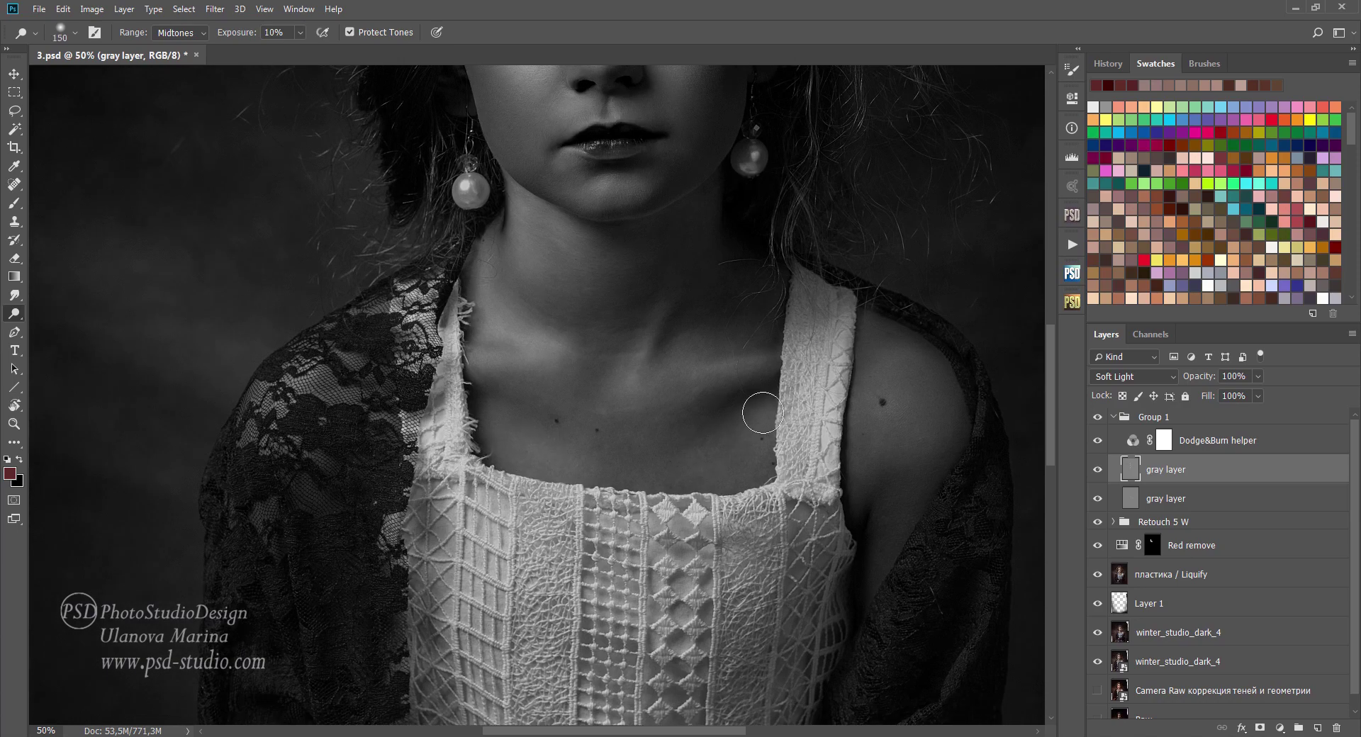
key(bracketleft)
key(bracketleft)
scroll(804, 422, down, 6)
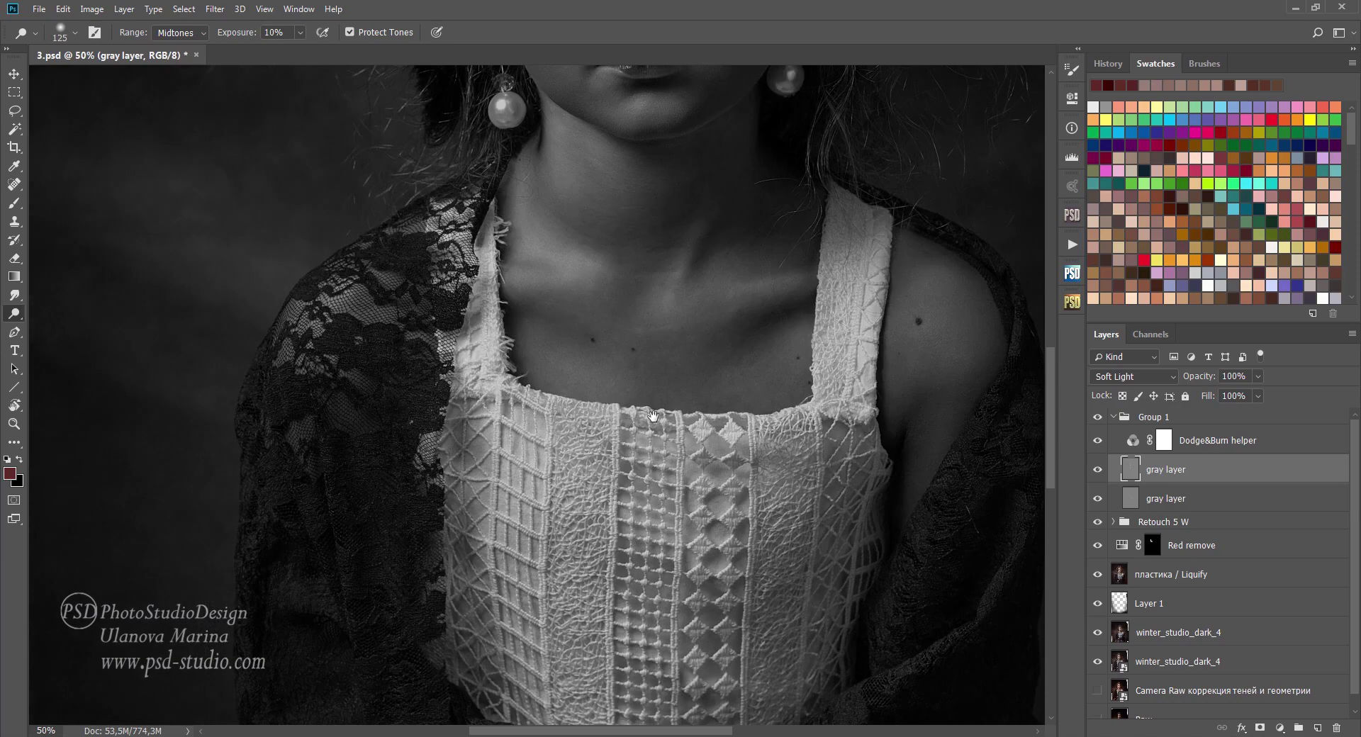
scroll(562, 424, left, 3)
key(bracketleft)
key(bracketleft)
key(bracketleft)
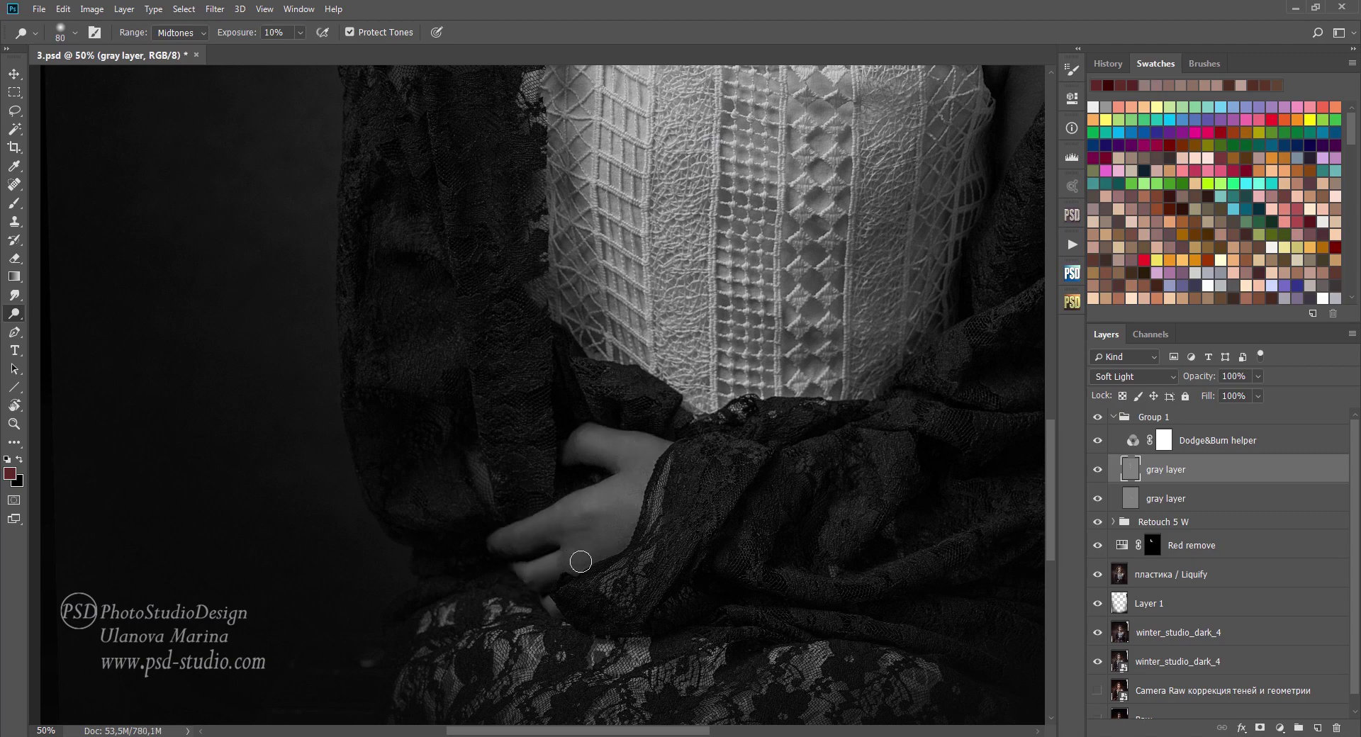
mouse_move(843, 78)
mouse_down()
mouse_move(701, 454)
mouse_move(712, 572)
mouse_up()
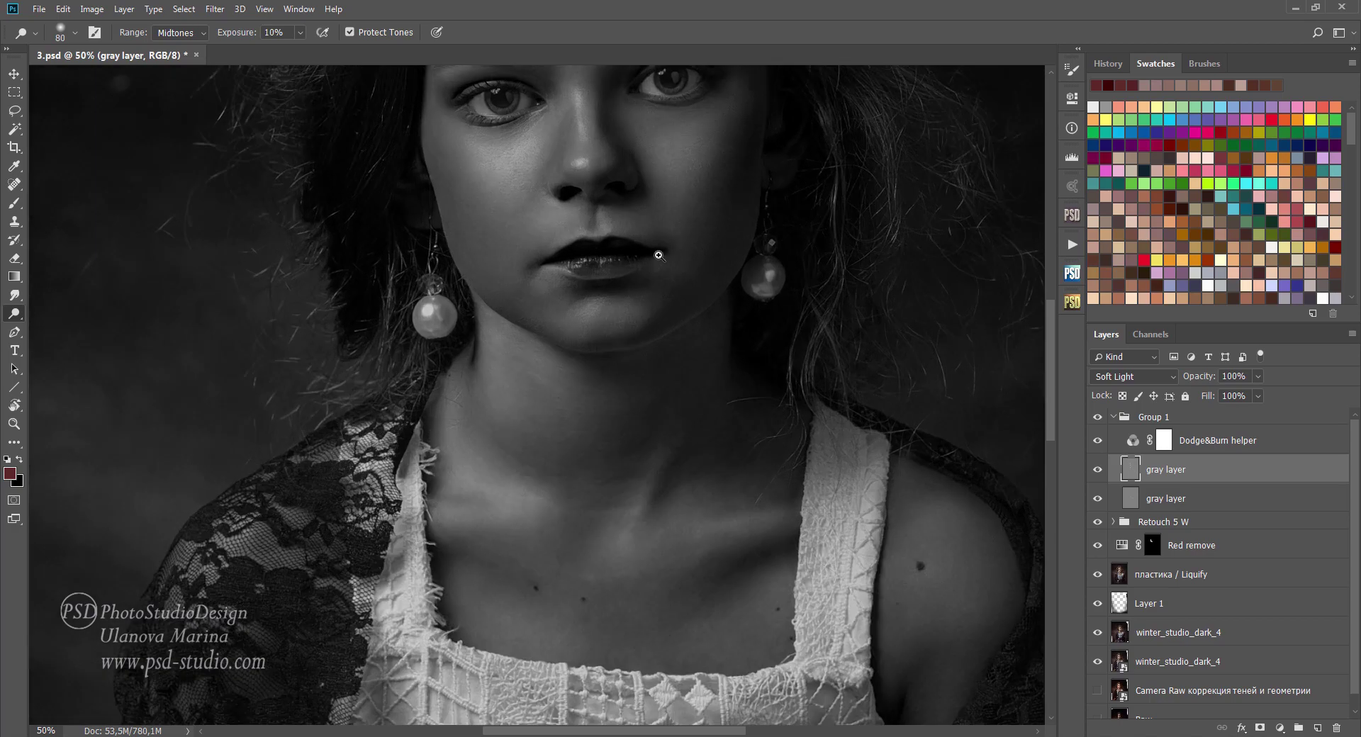
scroll(660, 493, up, 3)
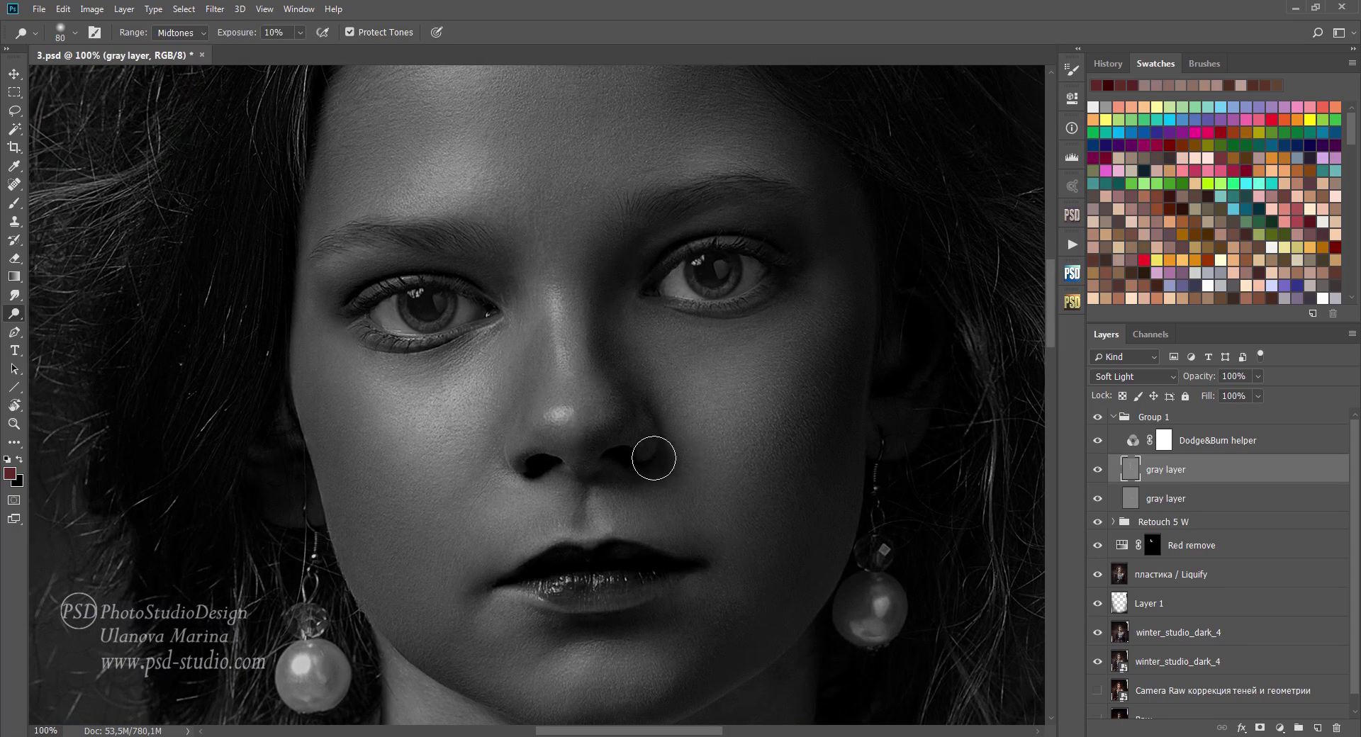
key(bracketleft)
key(bracketleft)
key(bracketleft)
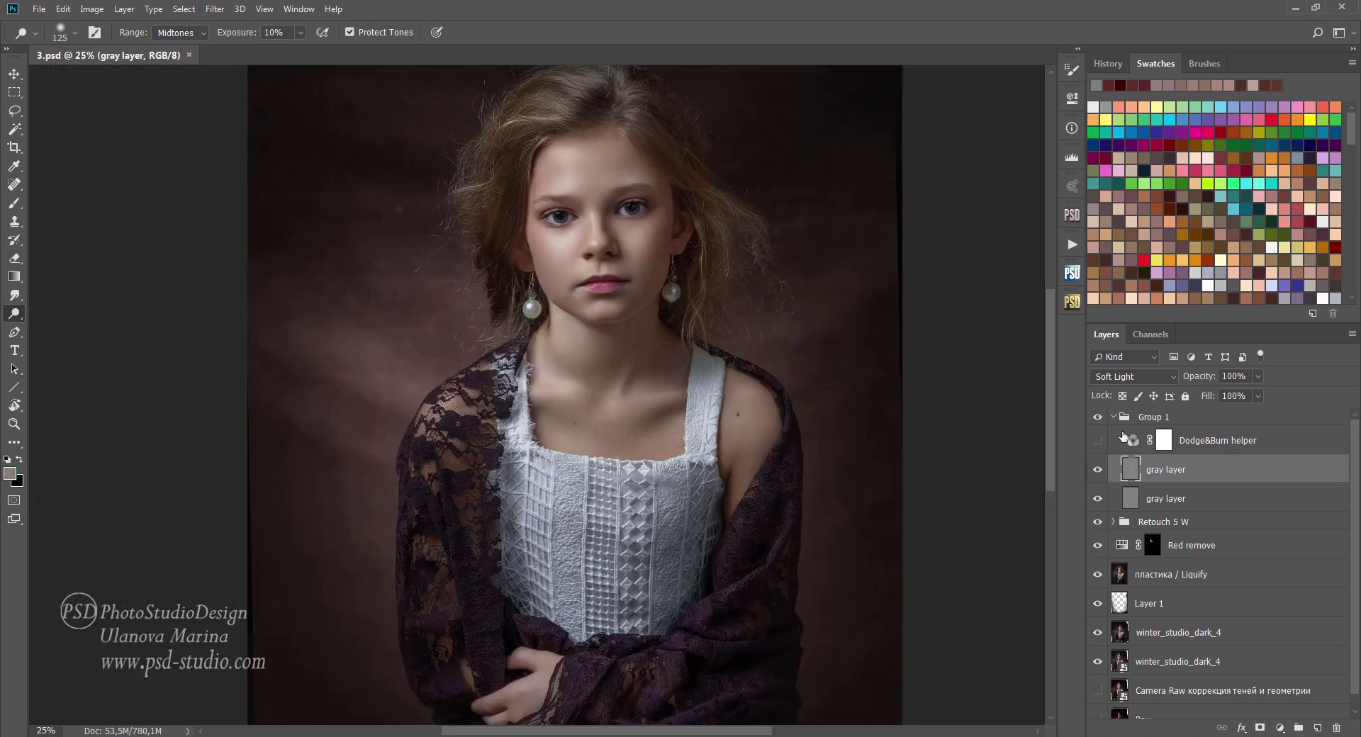
Step: Compare the portrait with Group 1 hidden and shown
click(1100, 418)
click(1100, 418)
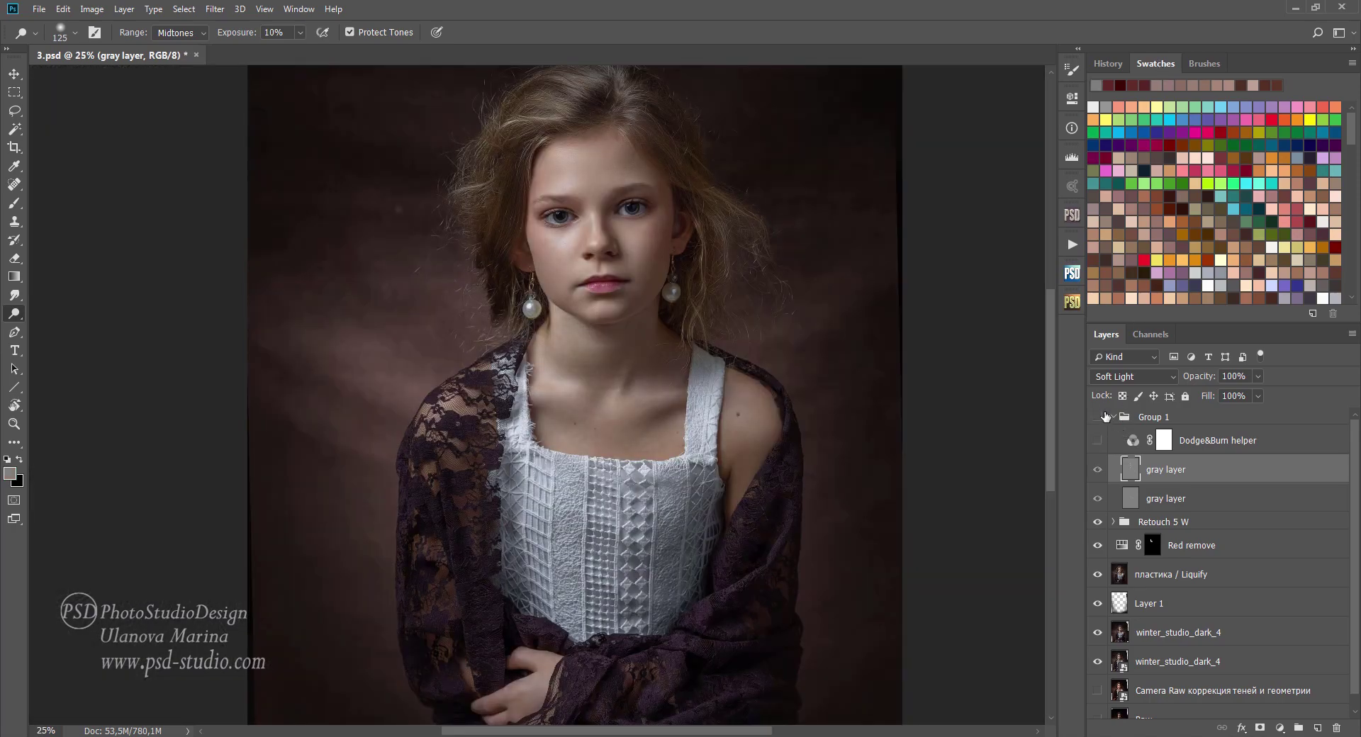
click(1099, 418)
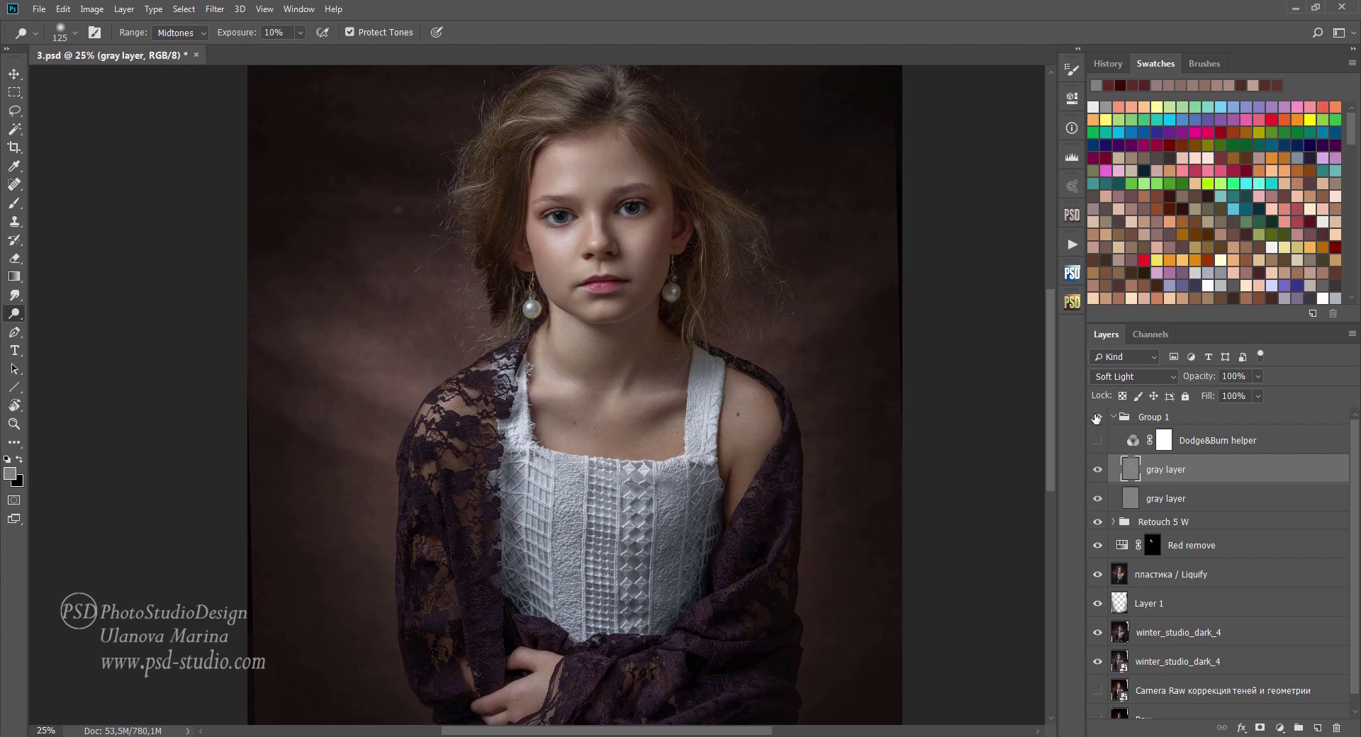
Step: Add another soft-light gray layer from the Winter Panel's RETOUCH actions
click(1072, 275)
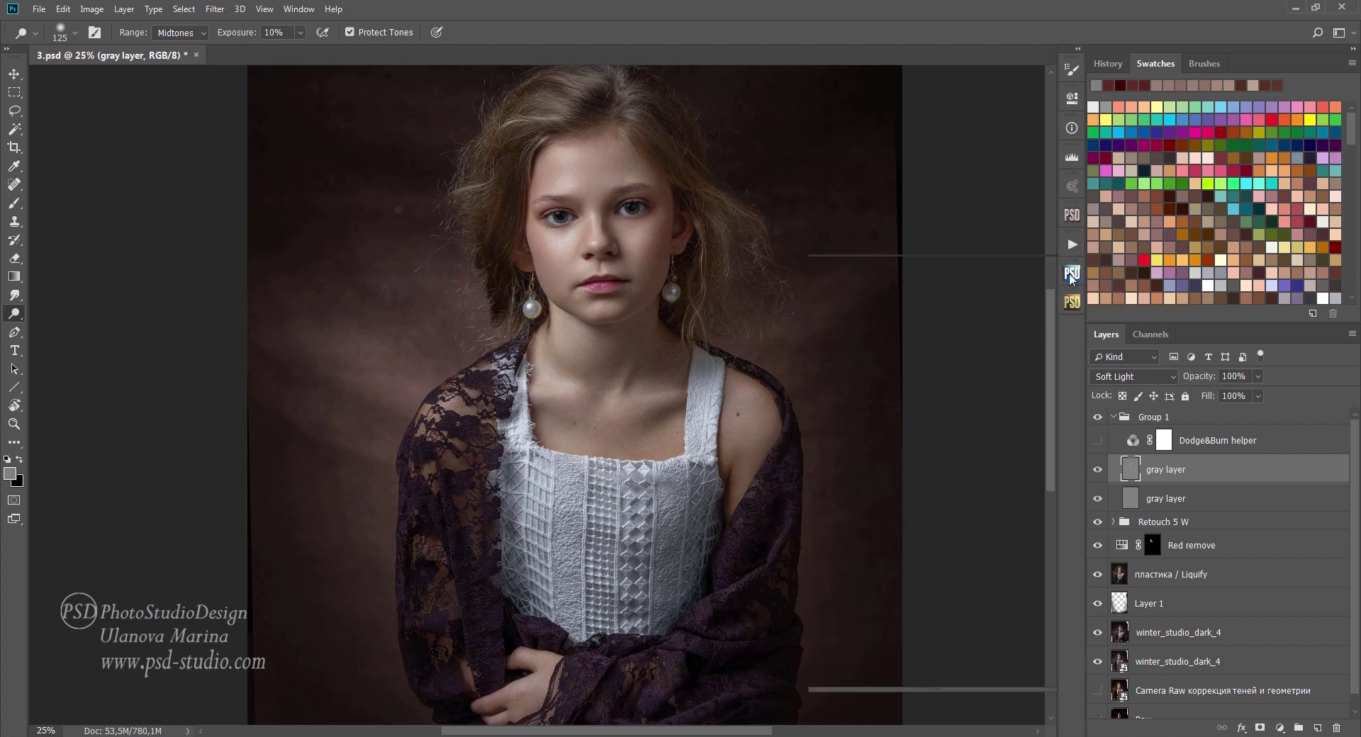
click(940, 392)
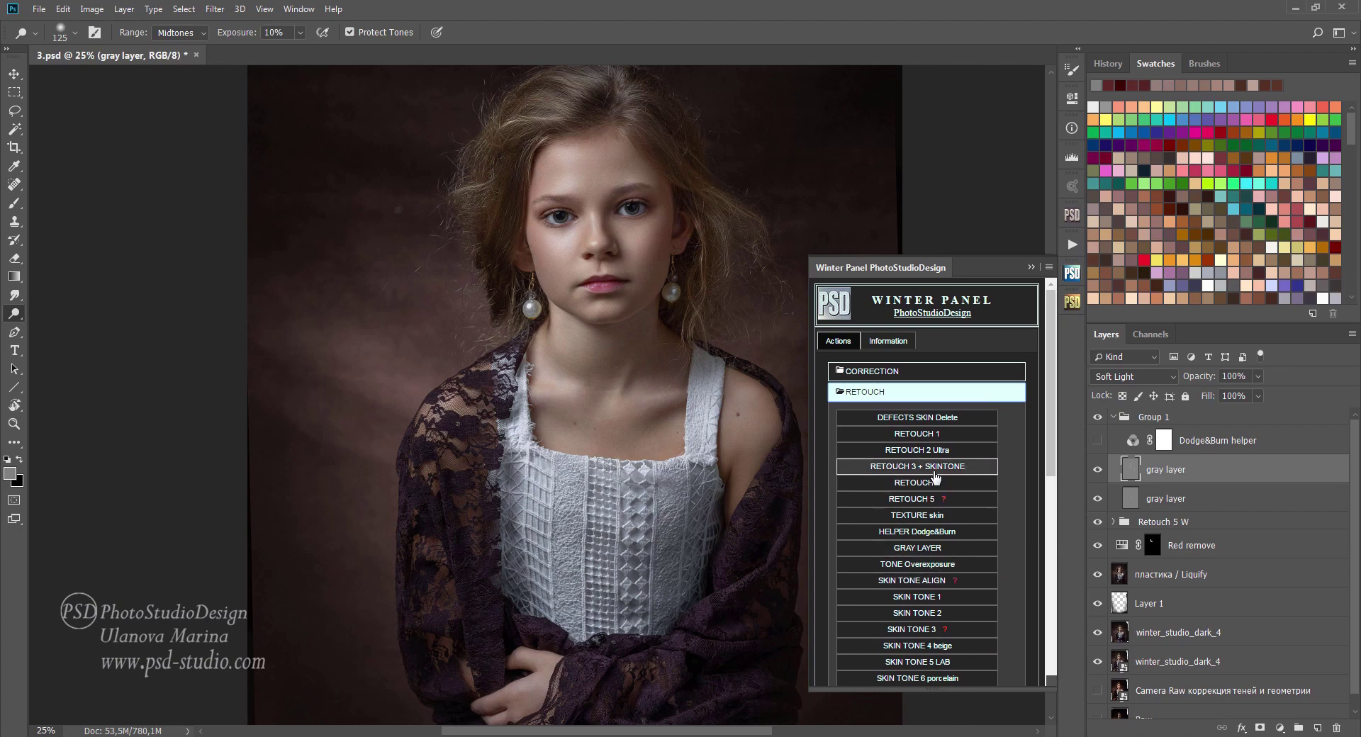
scroll(932, 496, down, 1)
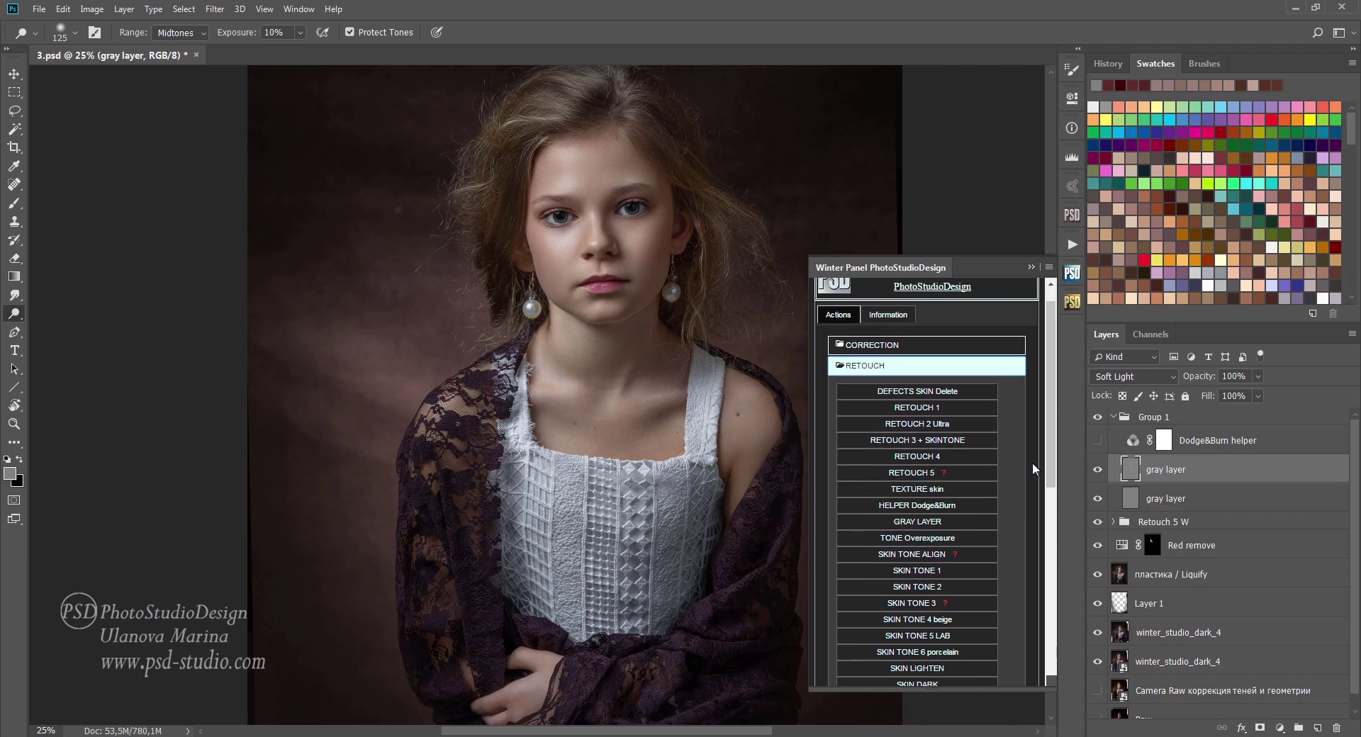
click(917, 522)
click(1032, 267)
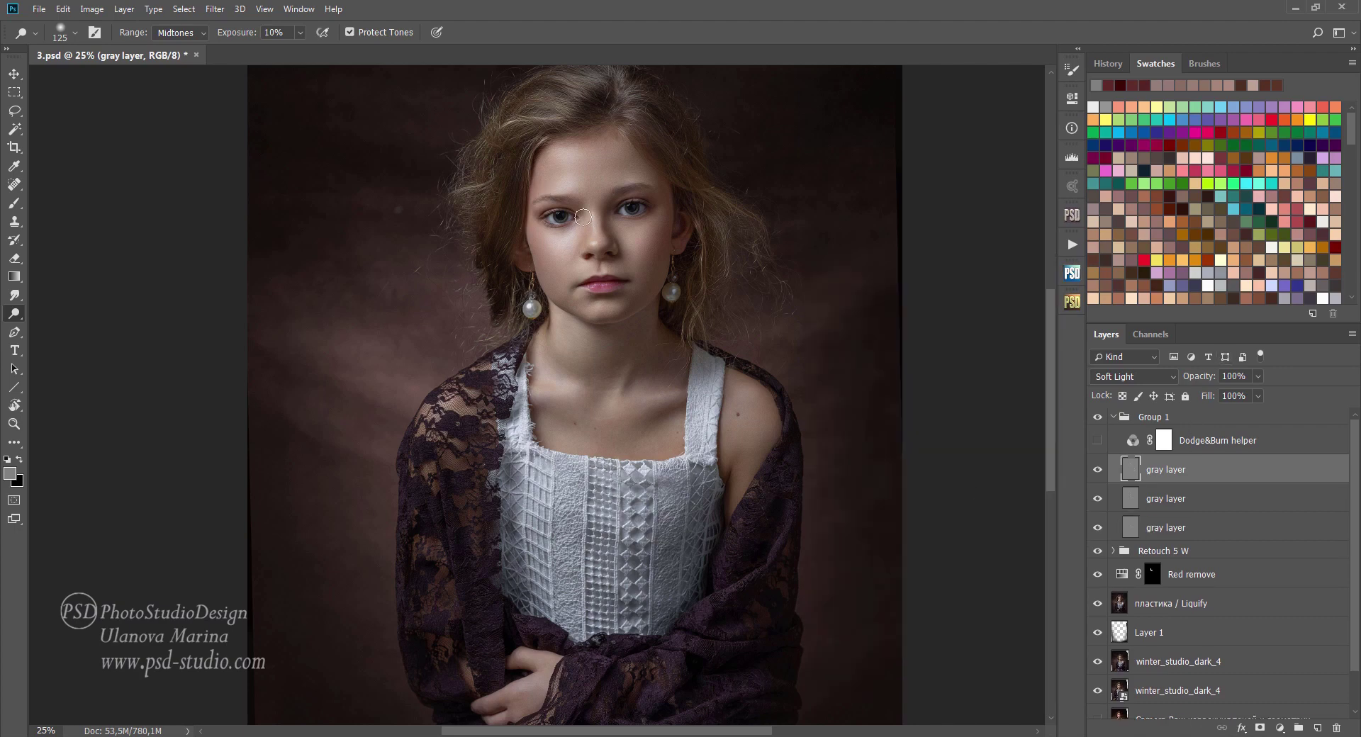
click(630, 241)
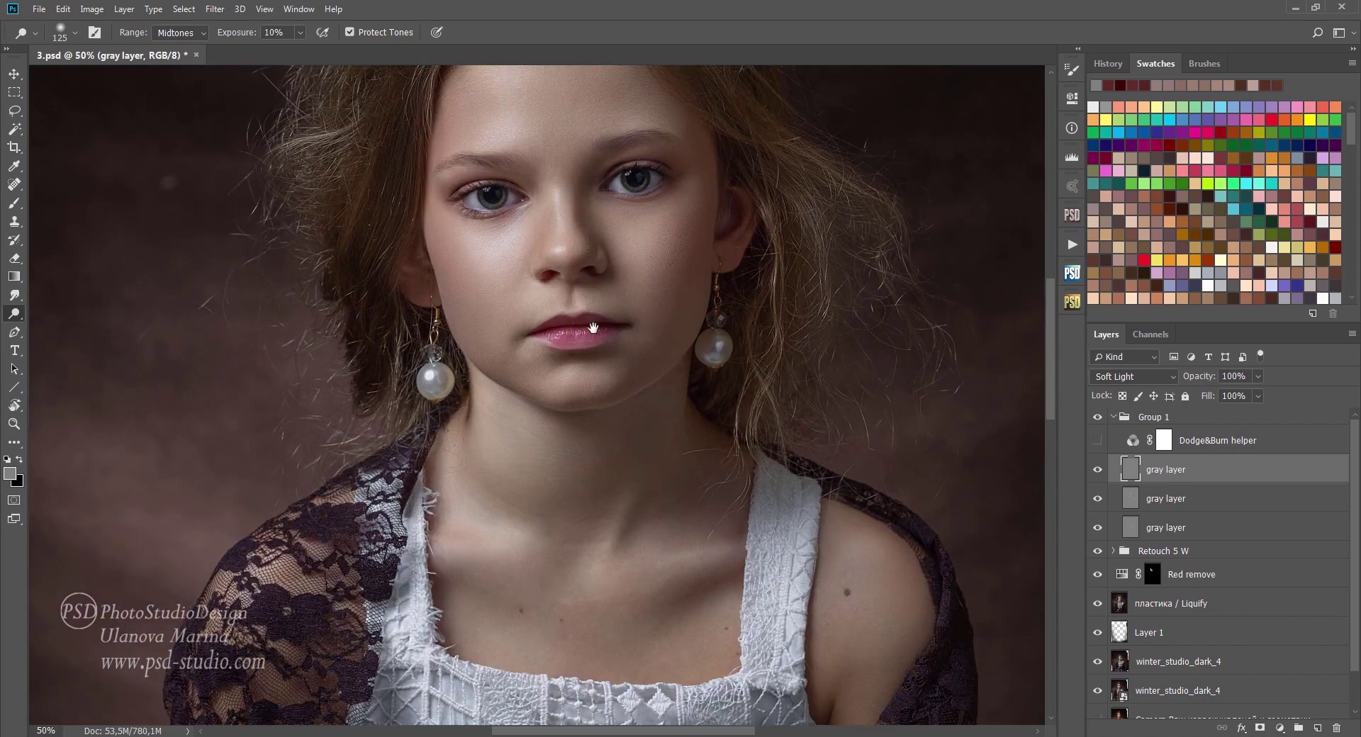
Step: Set the Dodge range to Highlights at about 25% and brighten the lower lip highlights
drag(567, 216, 572, 375)
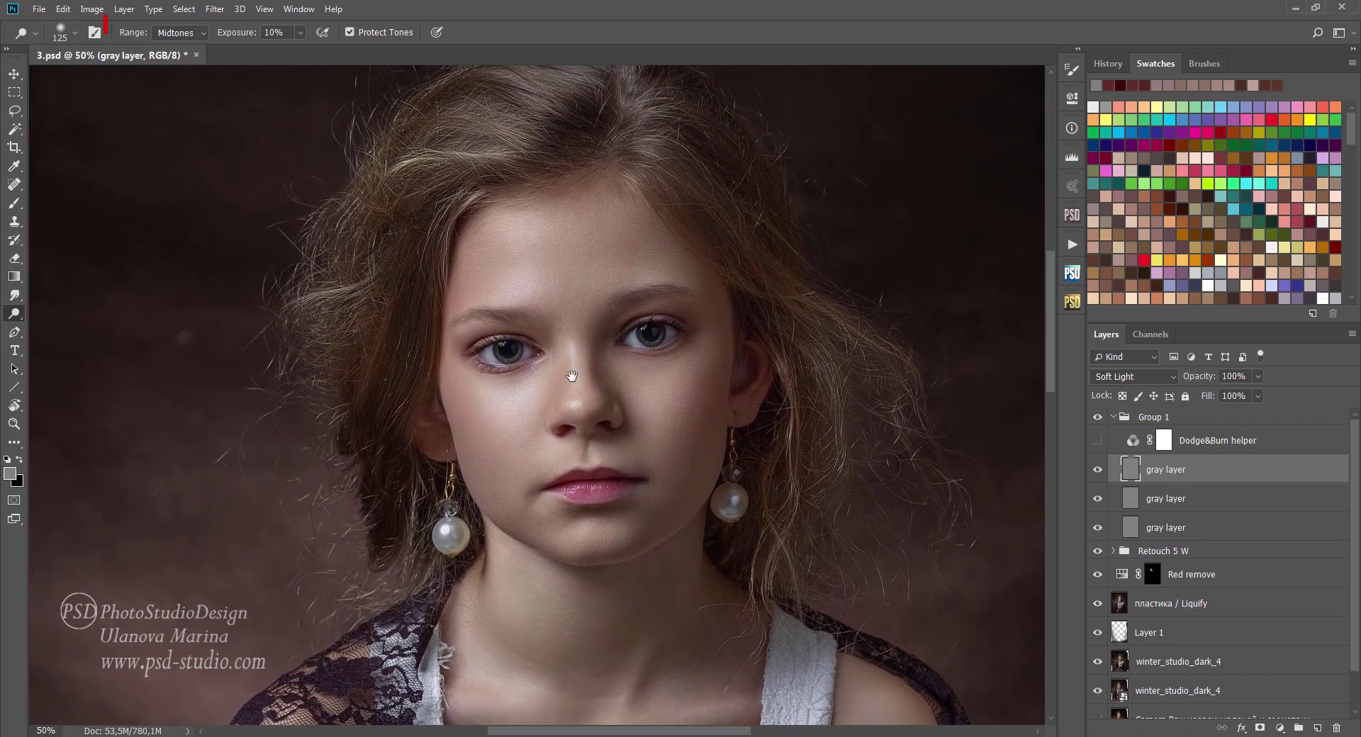
click(181, 34)
click(177, 72)
drag(228, 36, 241, 37)
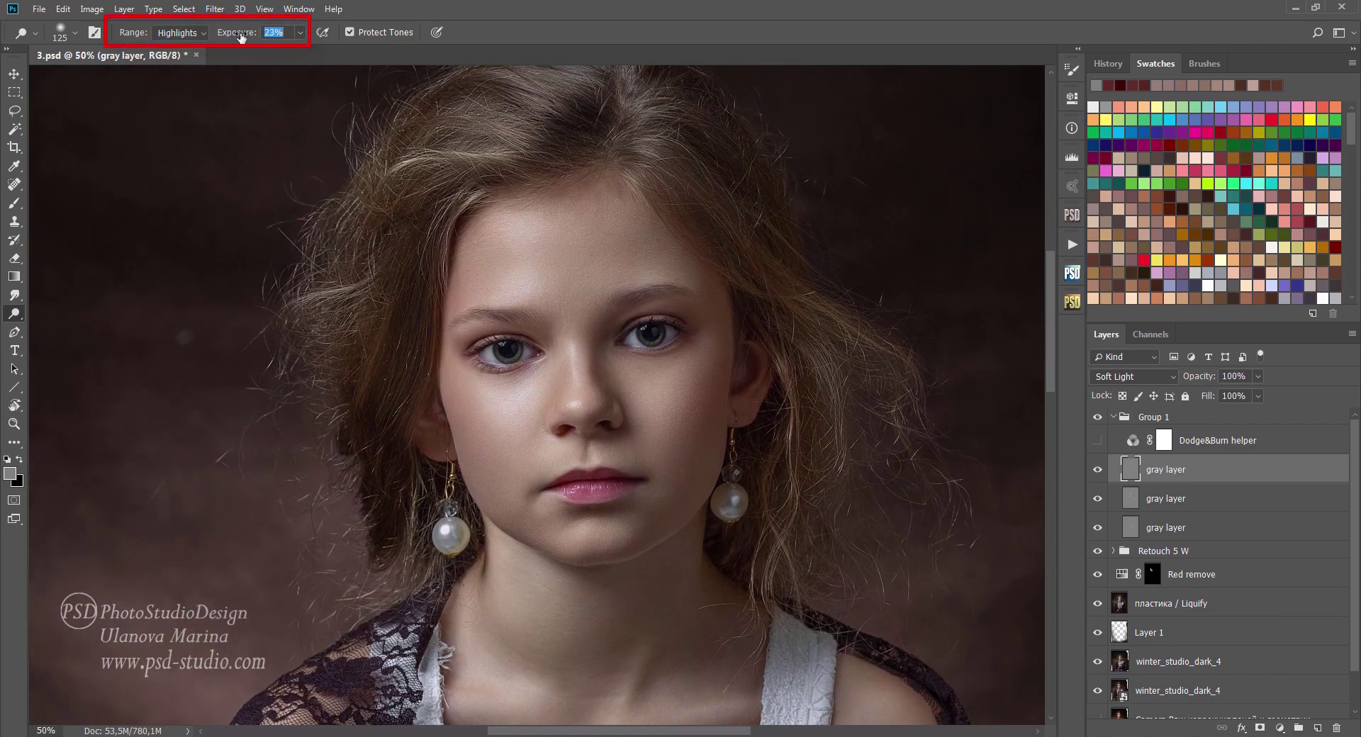
scroll(572, 370, up, 1)
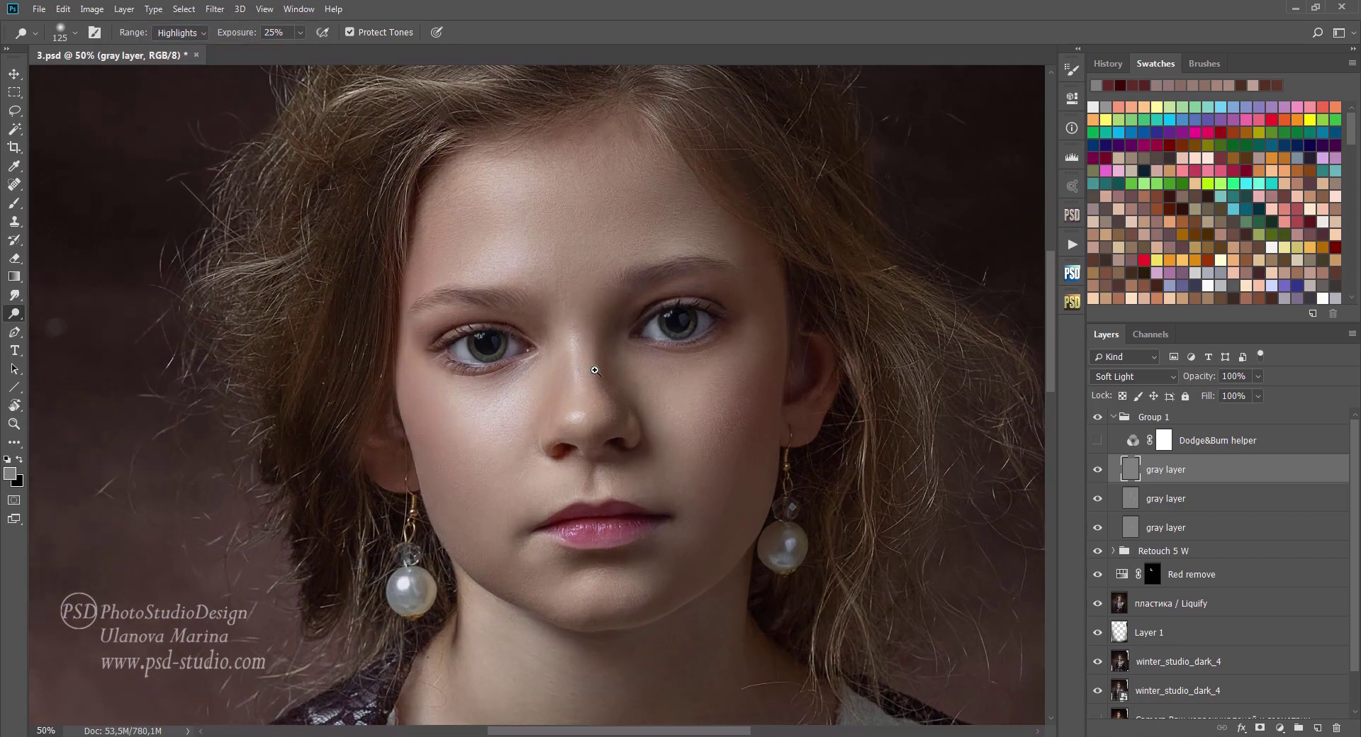
key(6)
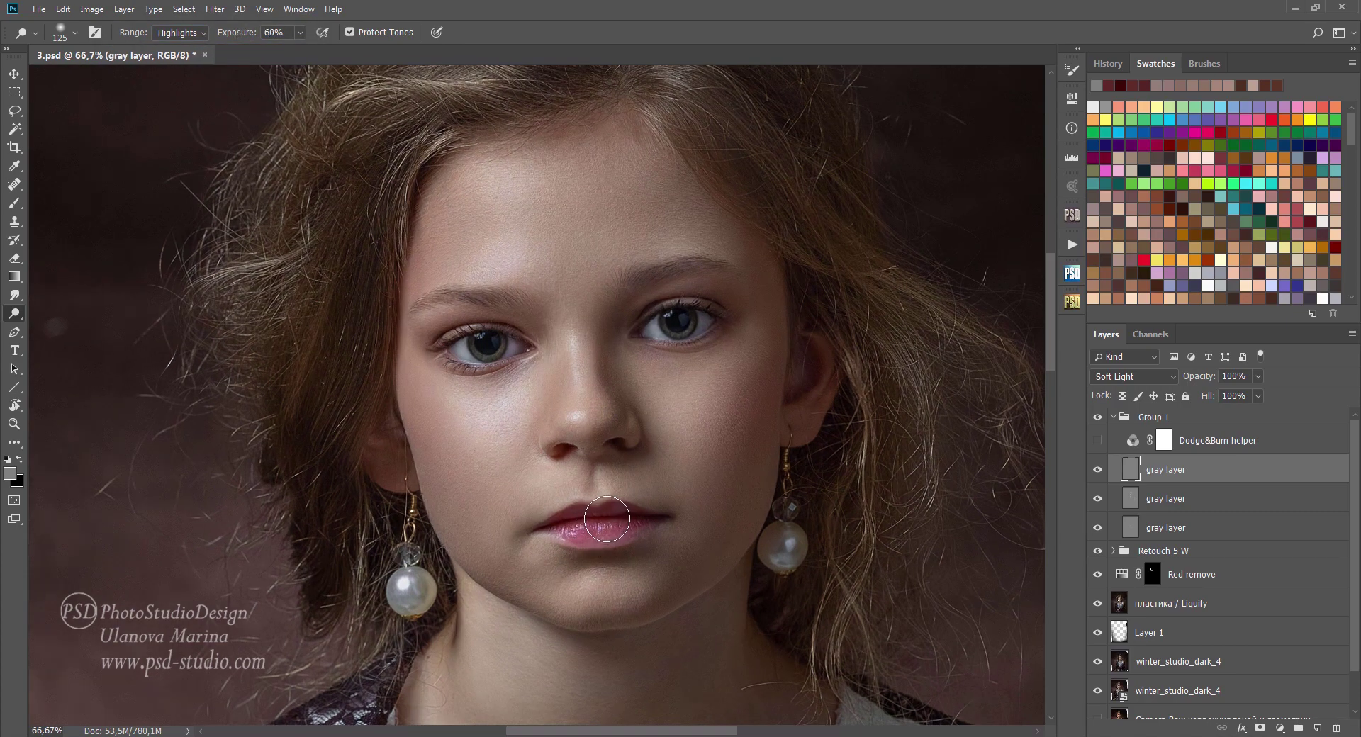
key(bracketleft)
key(bracketleft)
key(bracketleft)
drag(575, 532, 624, 527)
Step: Brighten eye, pearl earring and lower lip highlights, varying exposure between 100% and 30%
key(bracketleft)
key(0)
key(bracketleft)
key(bracketleft)
scroll(671, 405, up, 1)
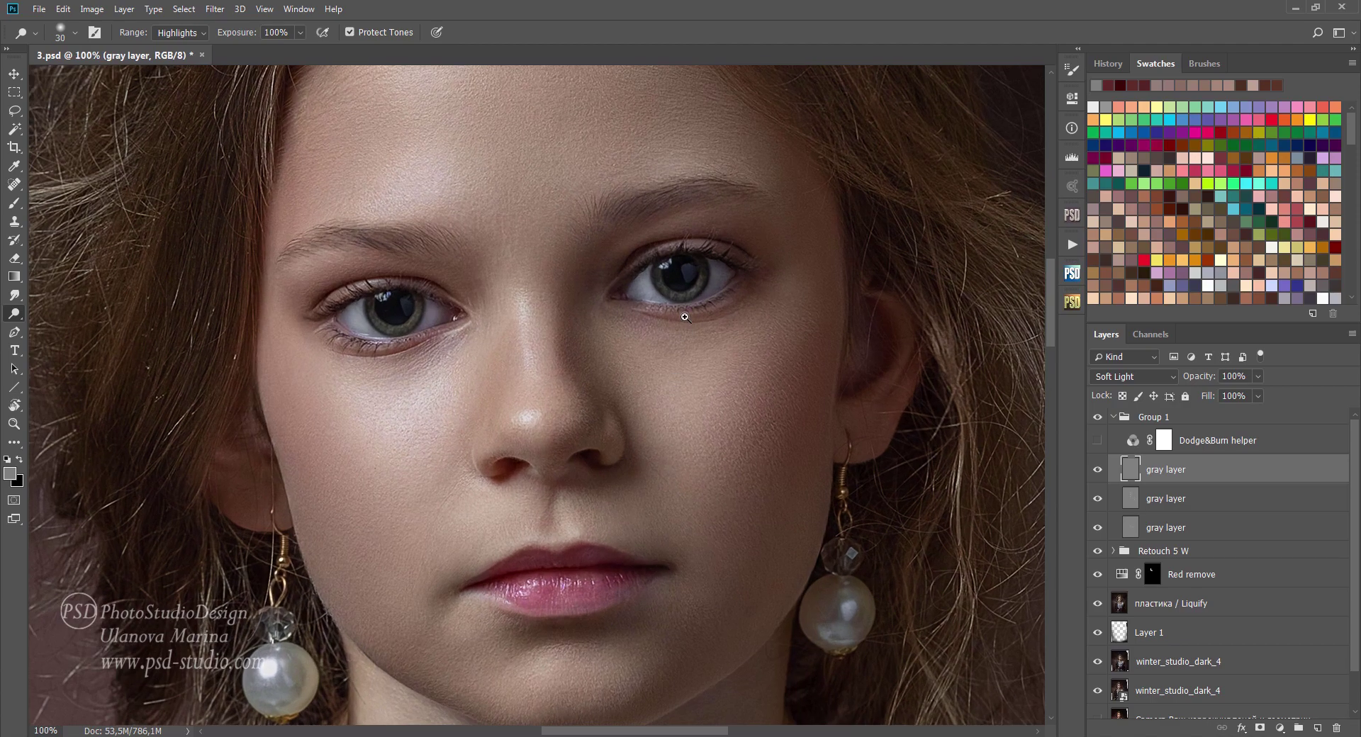
key(3)
key(bracketleft)
key(bracketleft)
key(bracketleft)
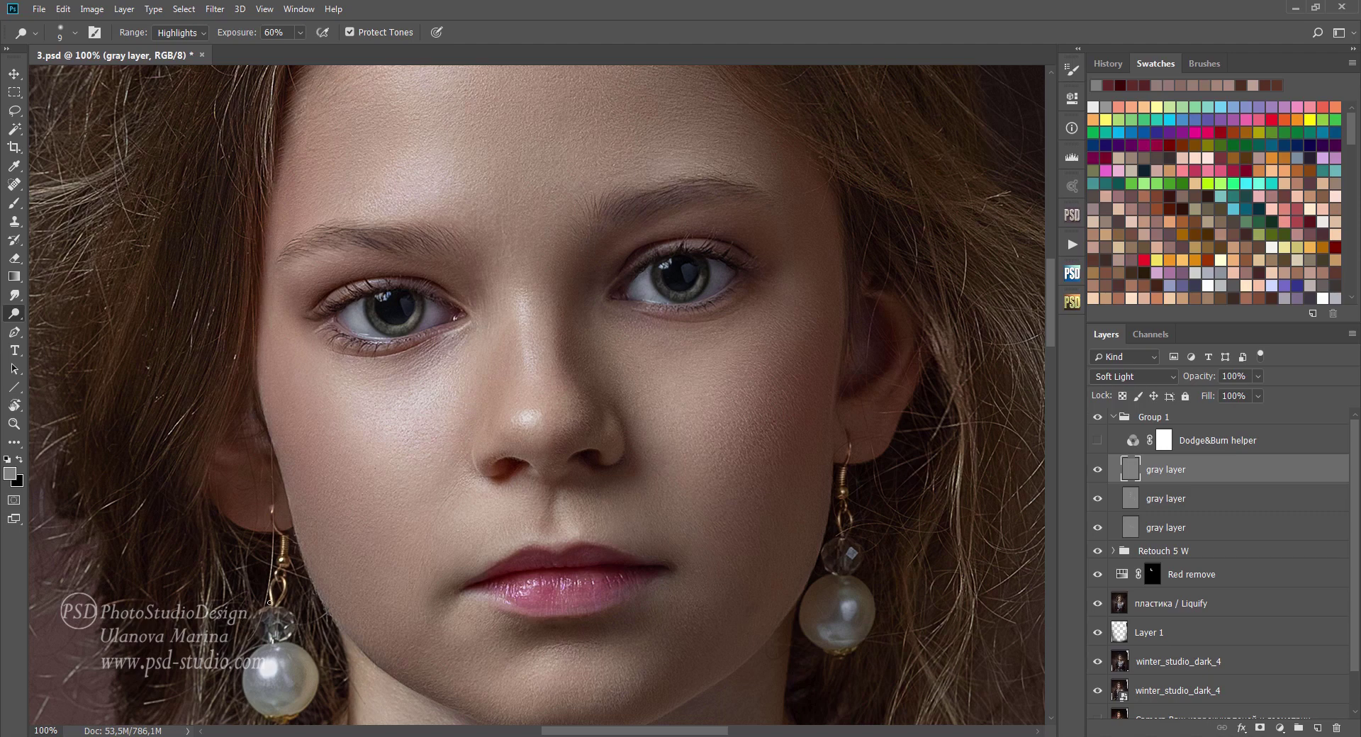
key(bracketright)
key(bracketright)
key(bracketright)
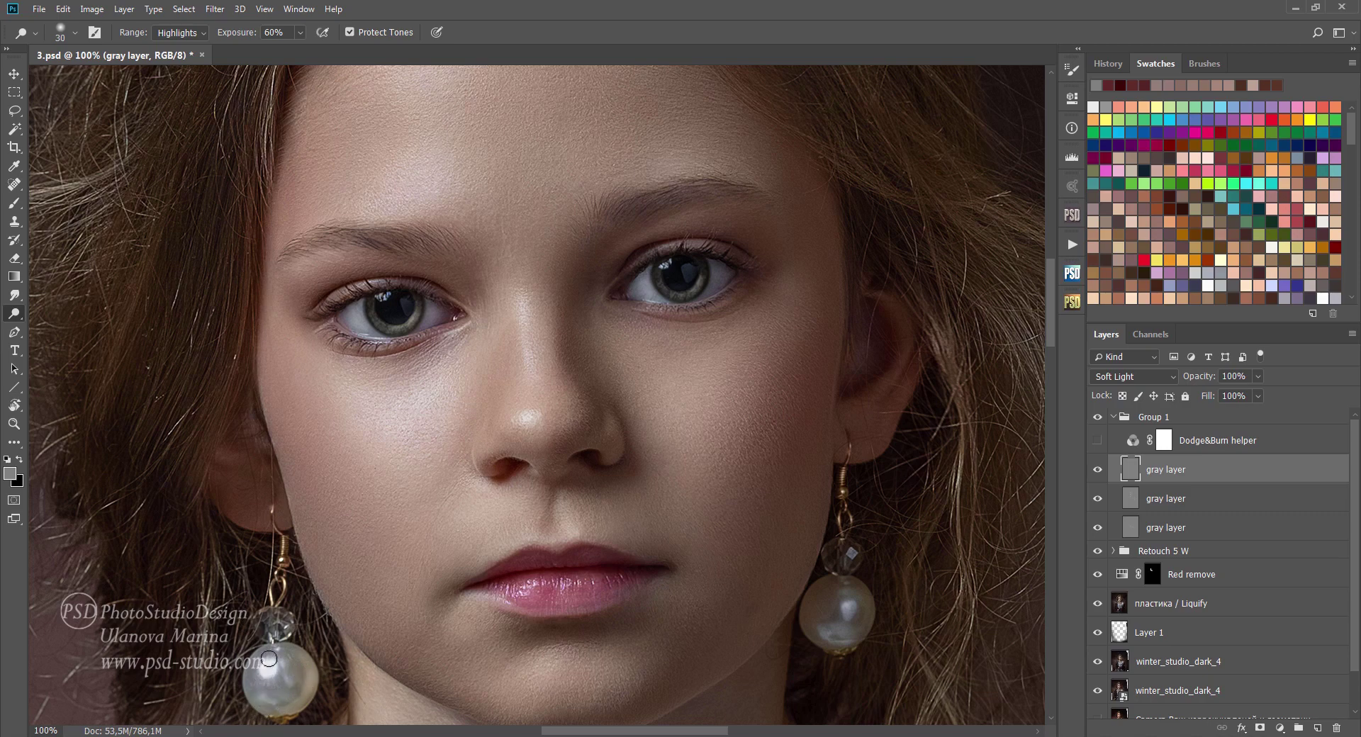
key(bracketleft)
key(bracketright)
key(bracketright)
key(bracketright)
key(3)
key(bracketleft)
key(bracketleft)
key(bracketleft)
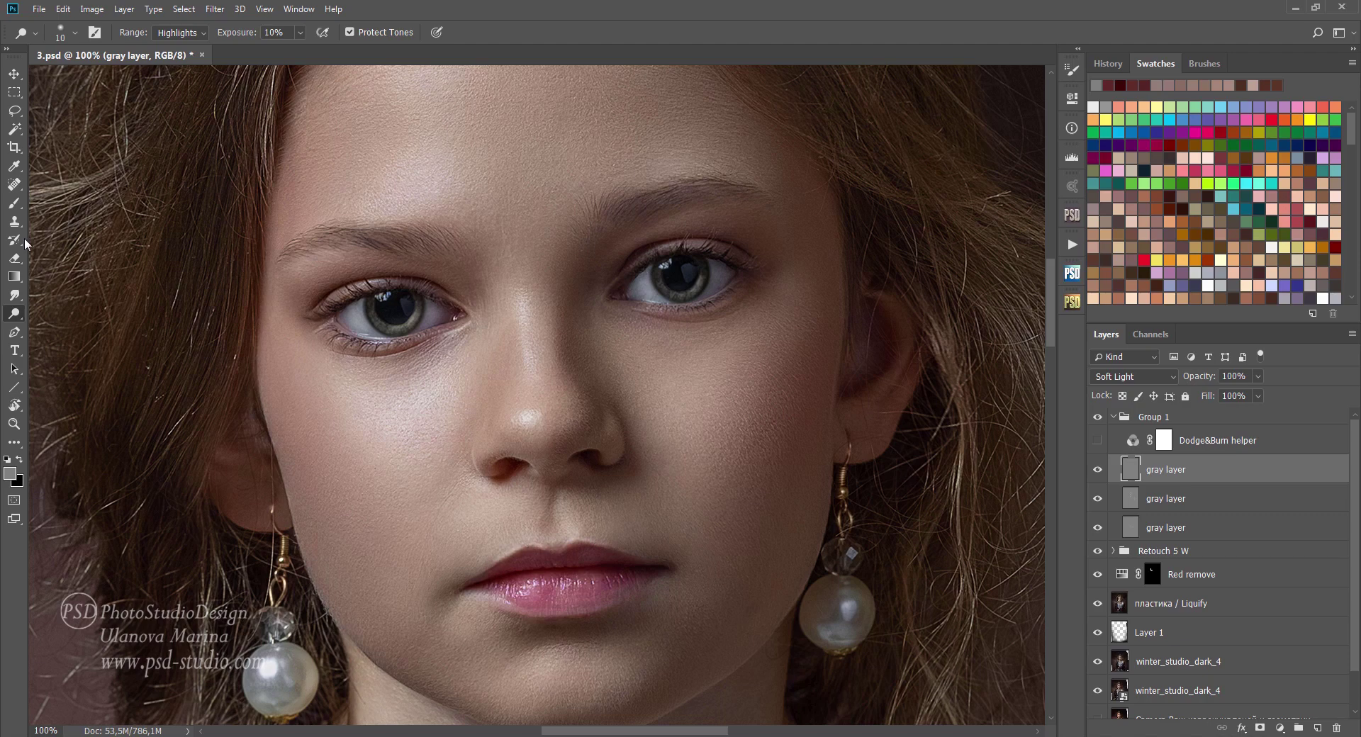
Step: Try the Smudge tool, then return to the Move tool
click(14, 295)
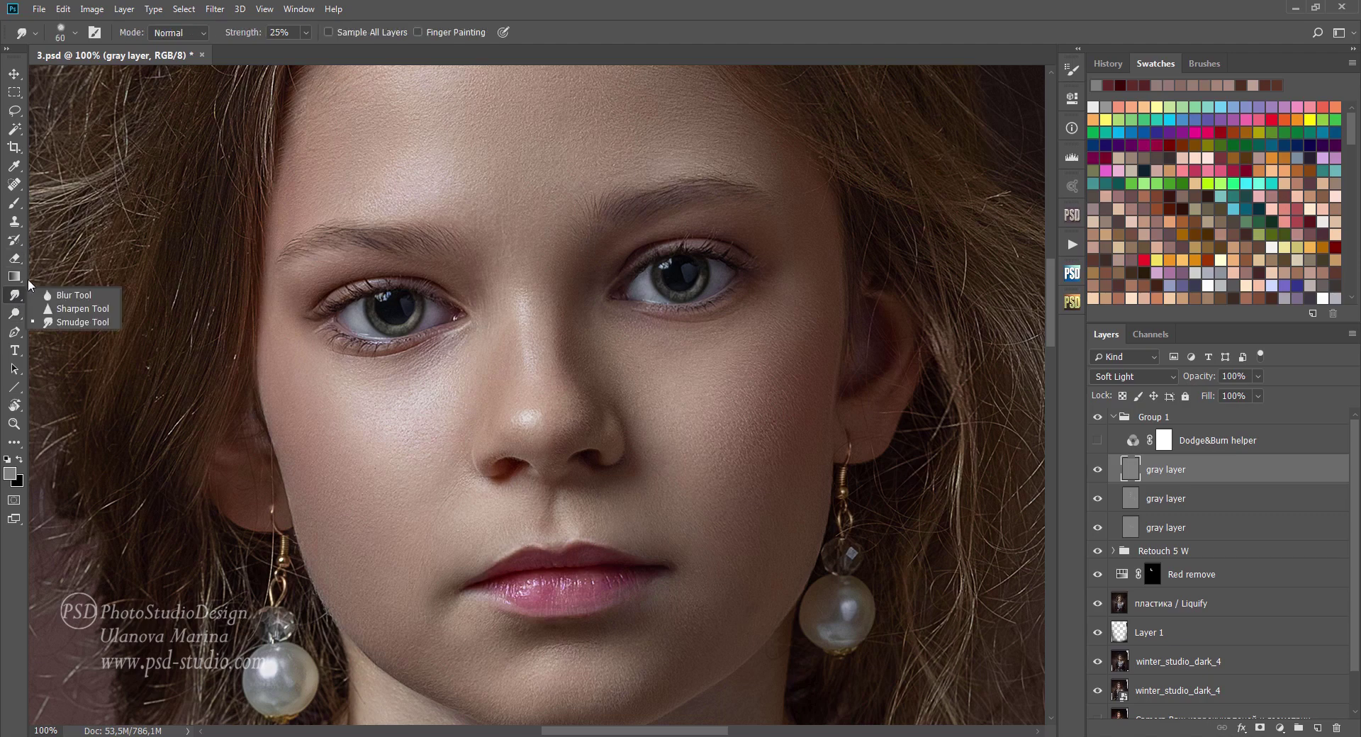
click(76, 322)
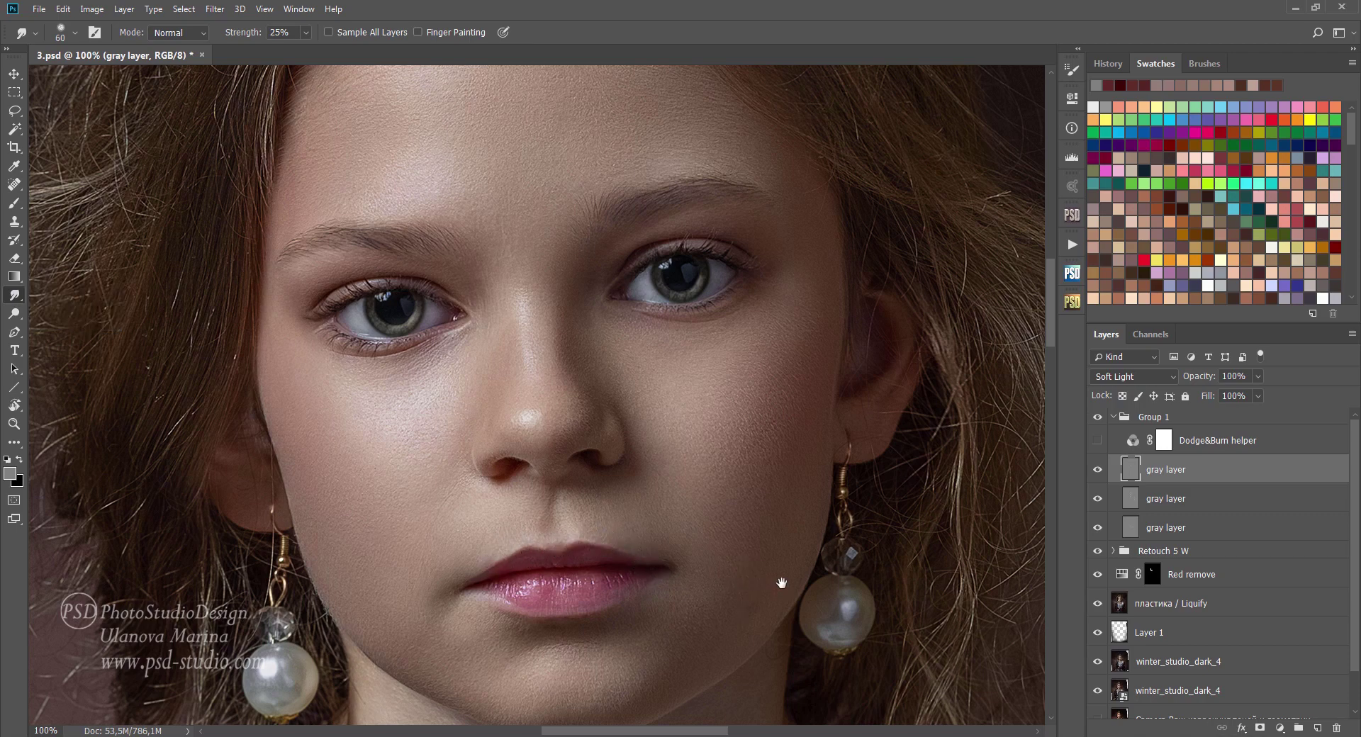
key(alt+space)
key(Escape)
key(v)
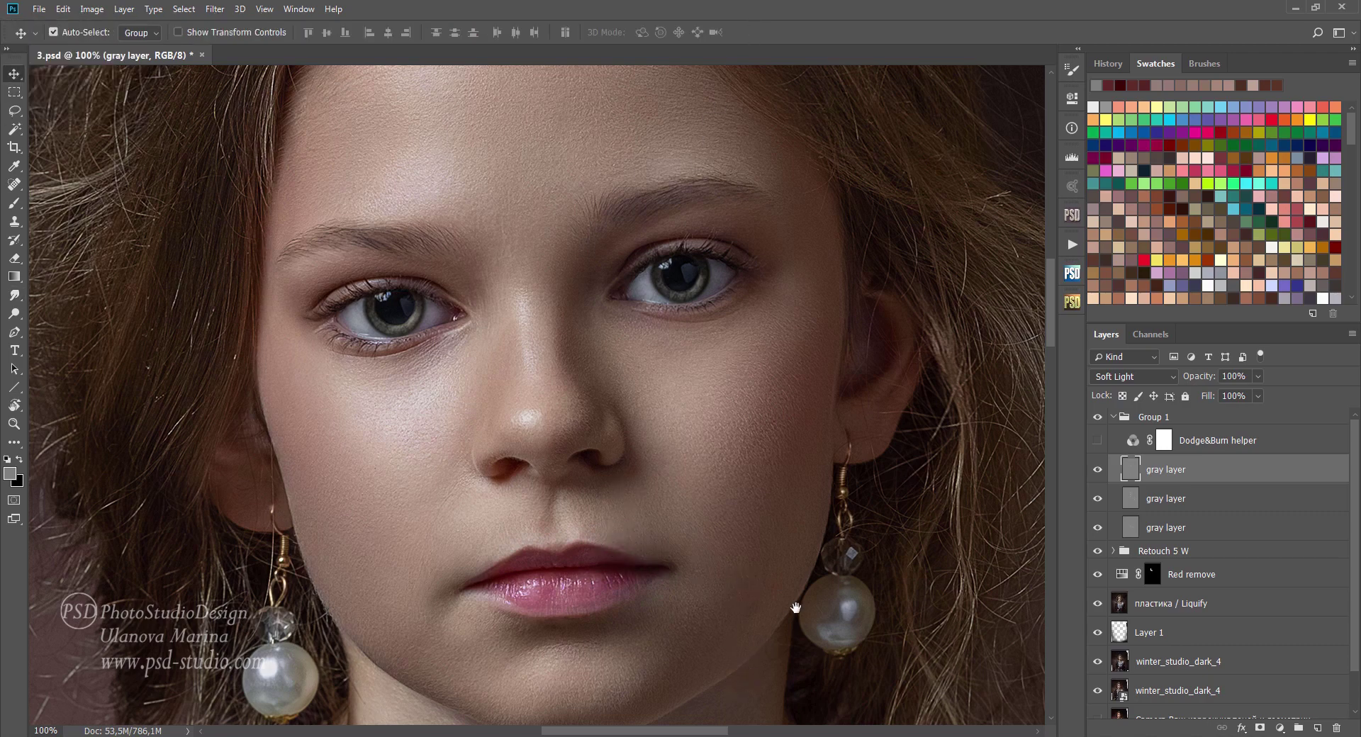
Step: Delete the Dodge&Burn helper layer, keeping the gray layers, and compare Group 1 on and off
scroll(744, 562, down, 2)
scroll(754, 557, down, 1)
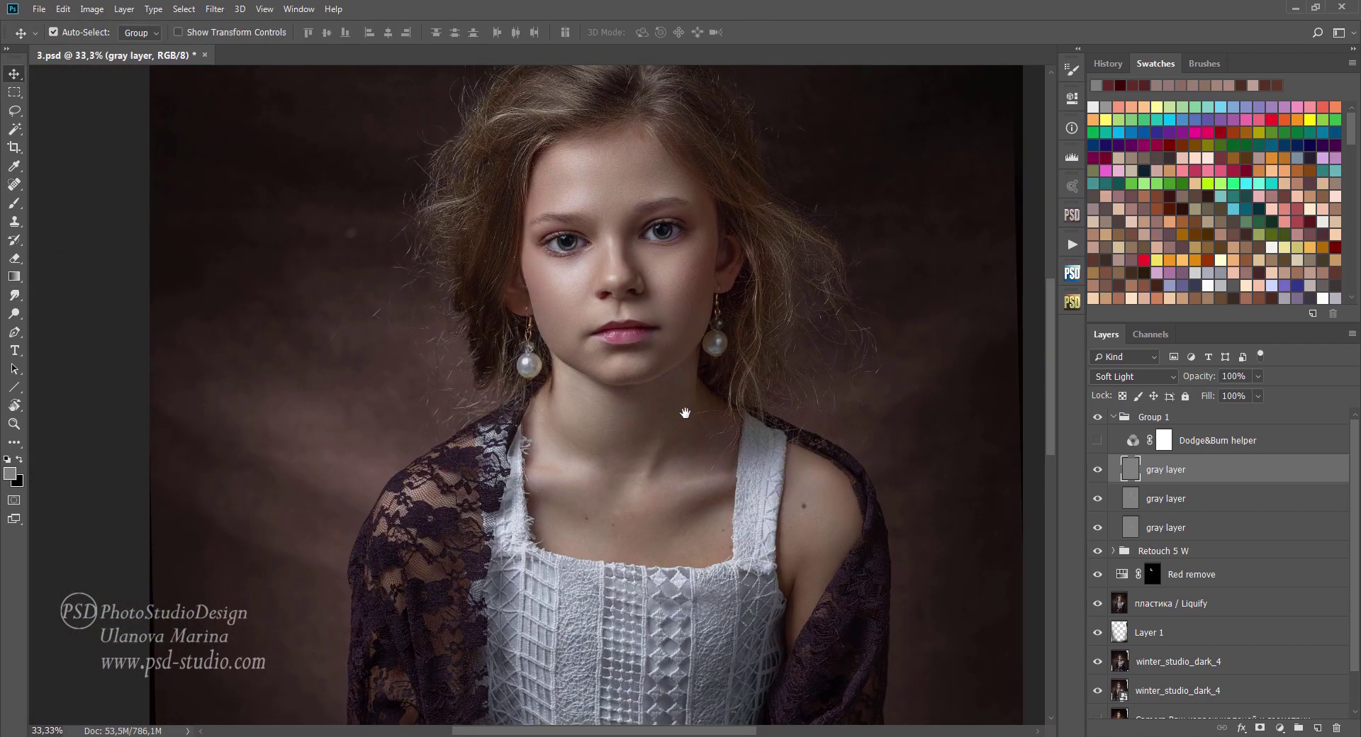
click(1203, 443)
key(Delete)
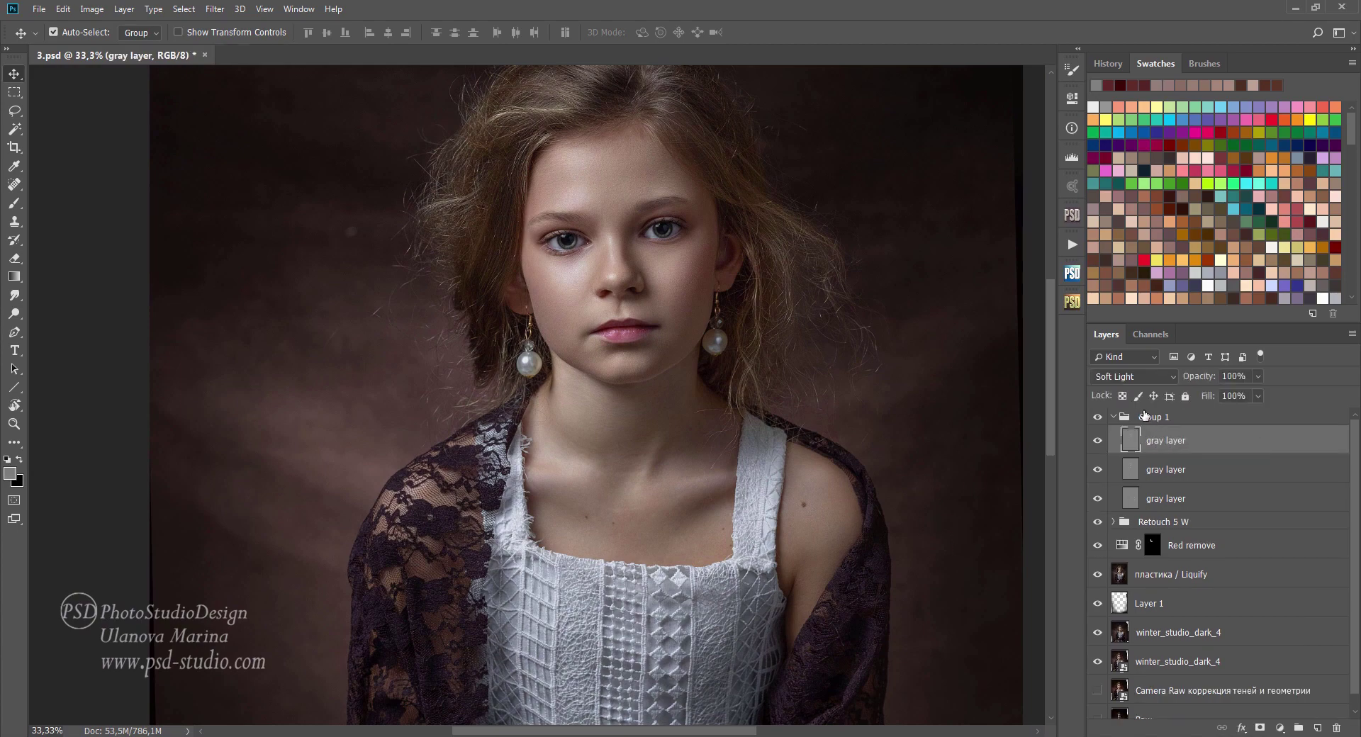
click(1111, 465)
key(b)
click(1097, 416)
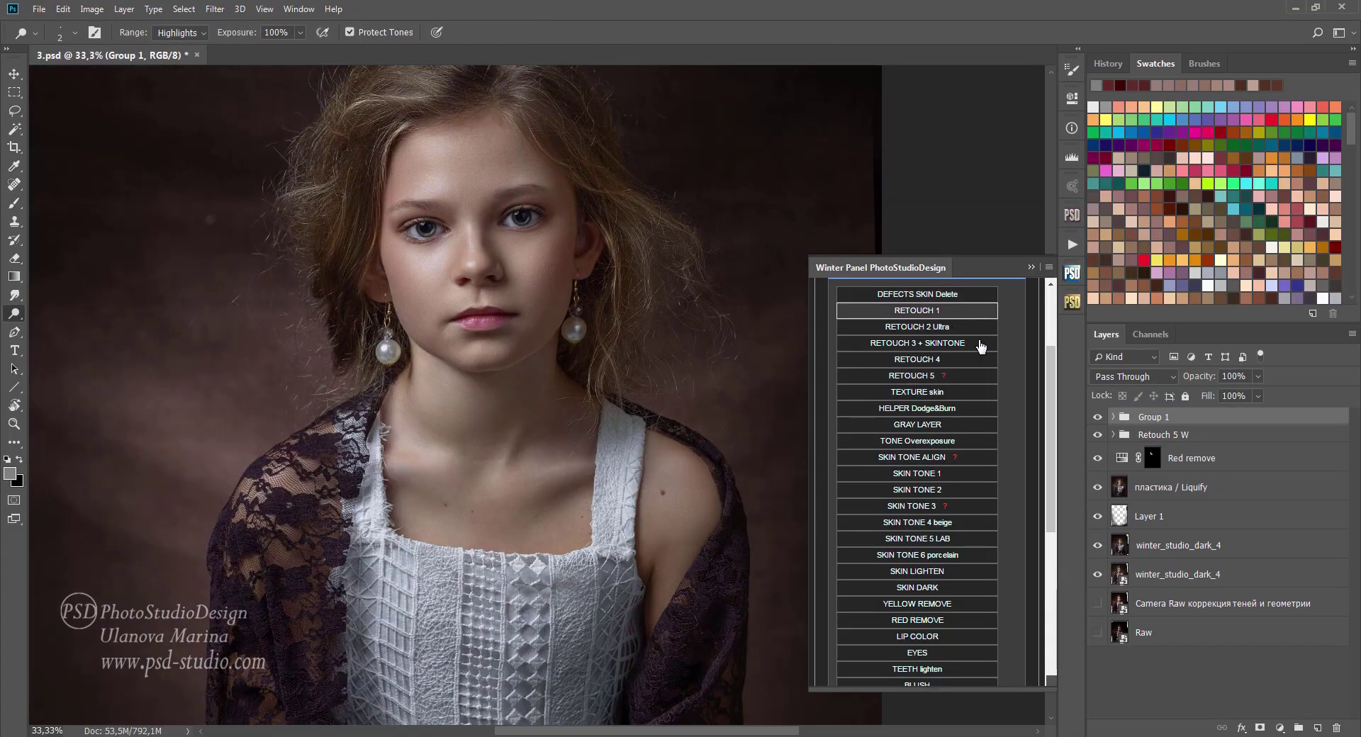
Step: Run the Winter Panel EYES retouch action and dismiss its instructions message
scroll(921, 397, up, 3)
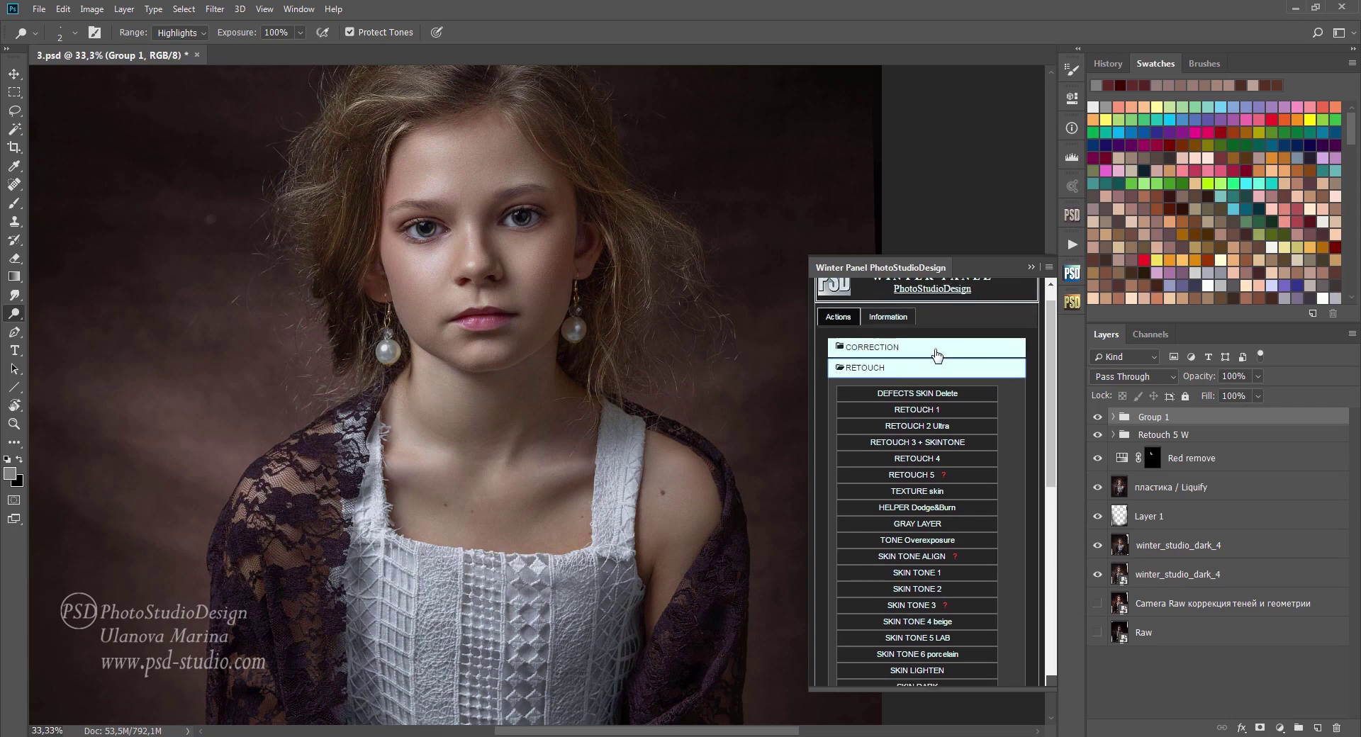
scroll(893, 397, down, 2)
scroll(901, 419, down, 2)
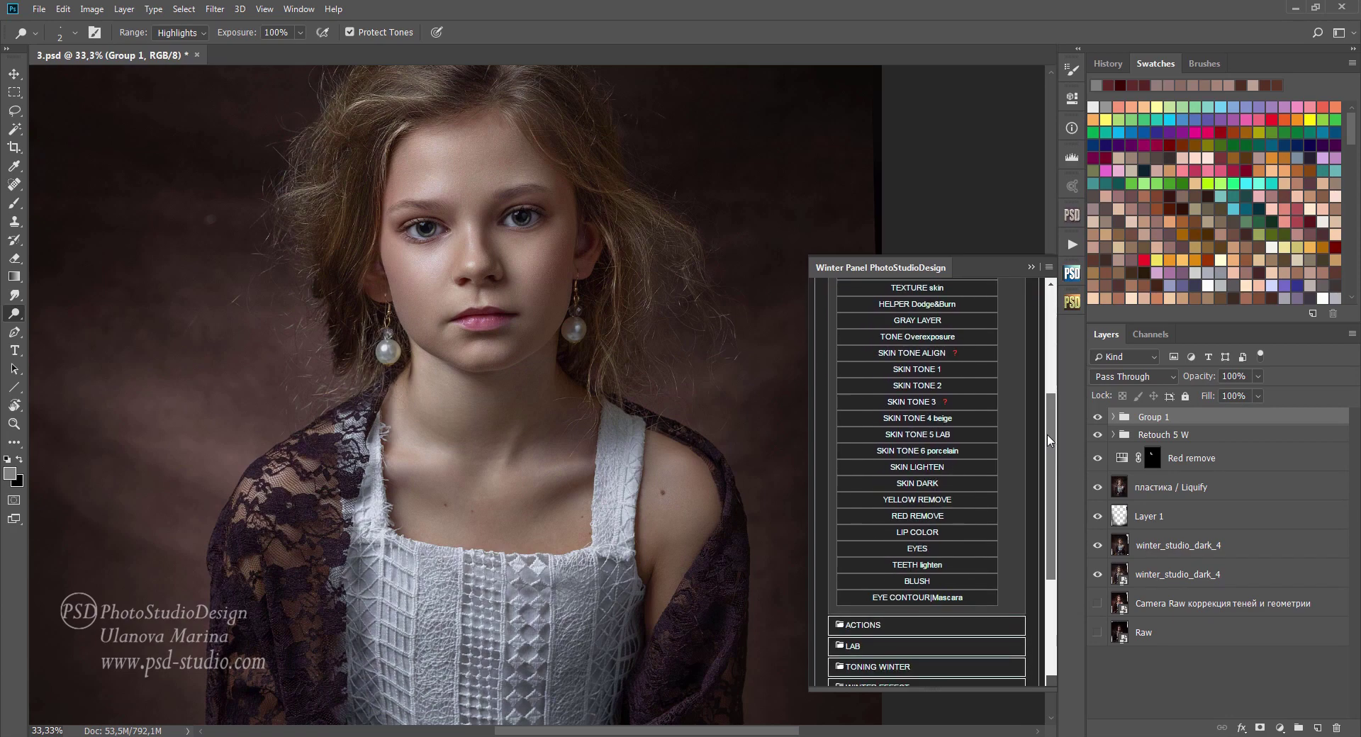
scroll(910, 445, down, 1)
click(915, 543)
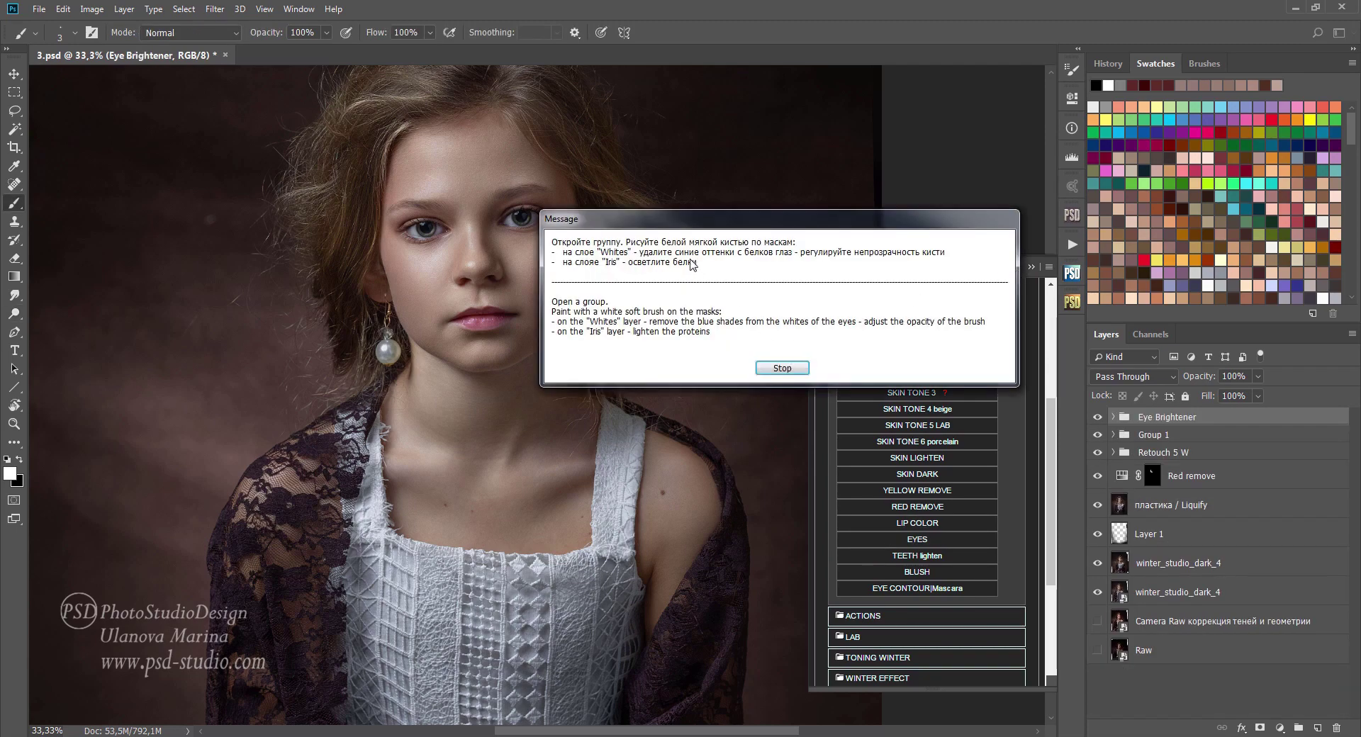
click(782, 368)
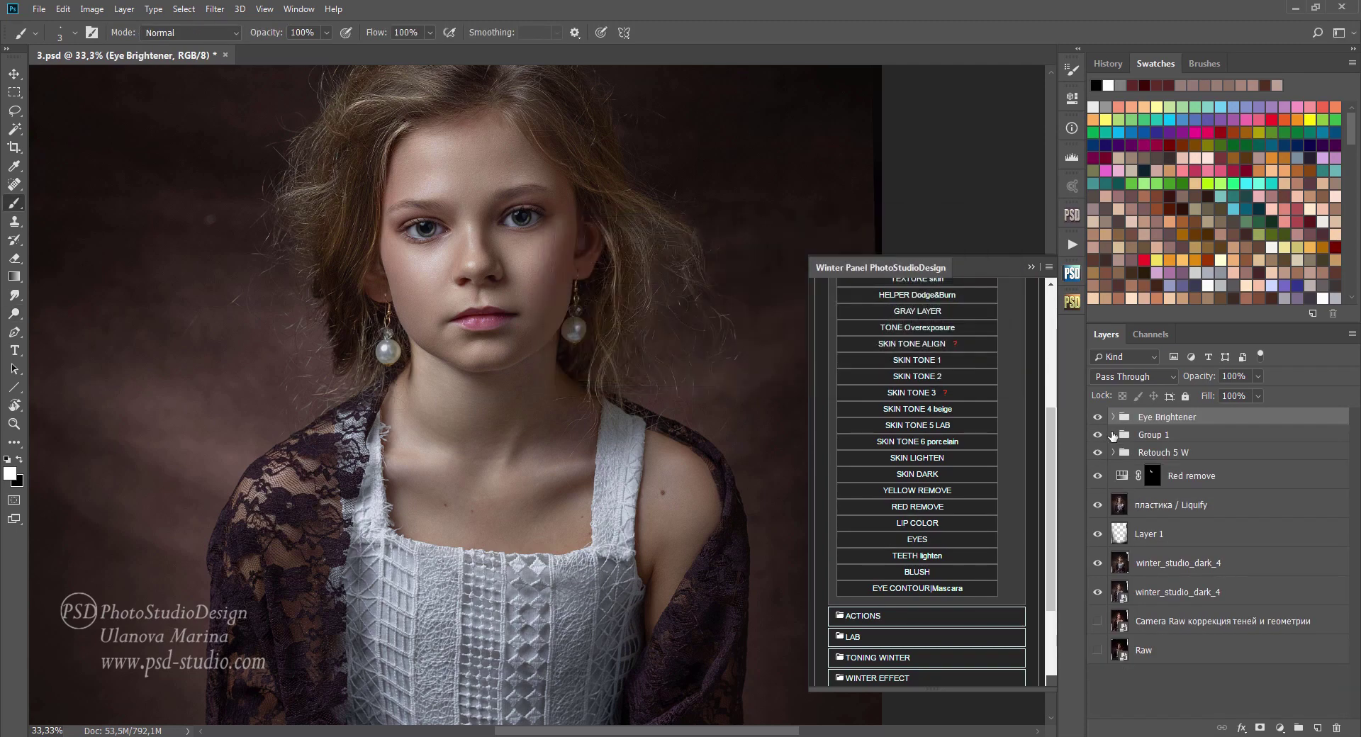
Step: Expand Eye Brightener, zoom to 100%, set a 20 px brush at 100%, and compare Whites
click(1114, 418)
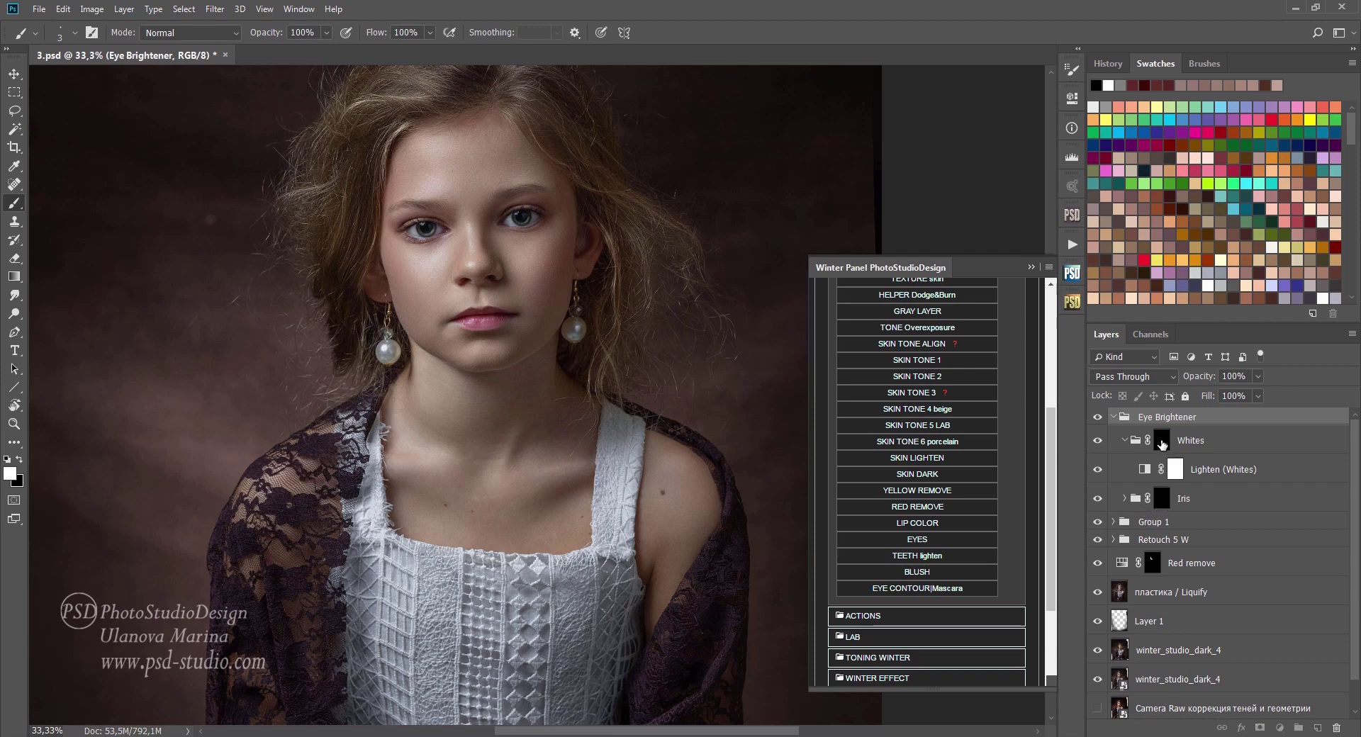
click(1163, 441)
click(472, 233)
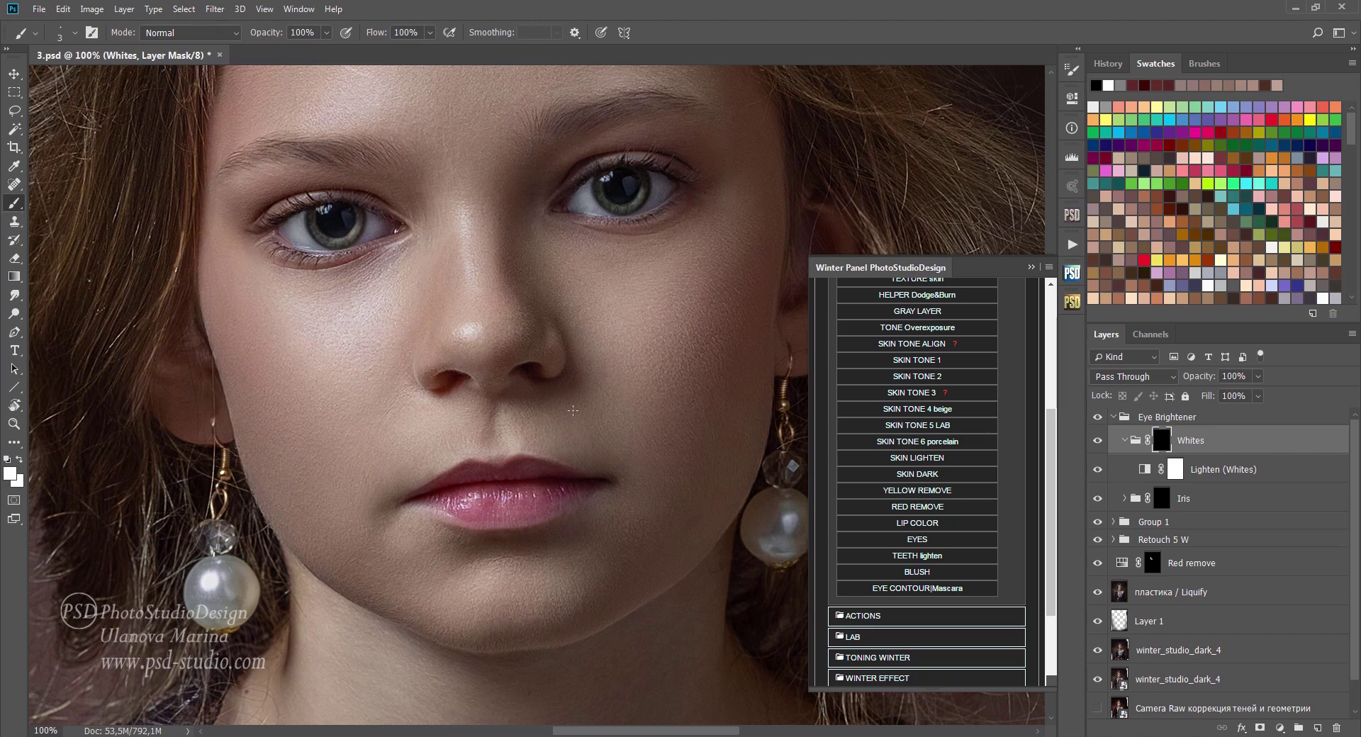
key(bracketright)
key(bracketright)
key(bracketright)
key(0)
click(1097, 441)
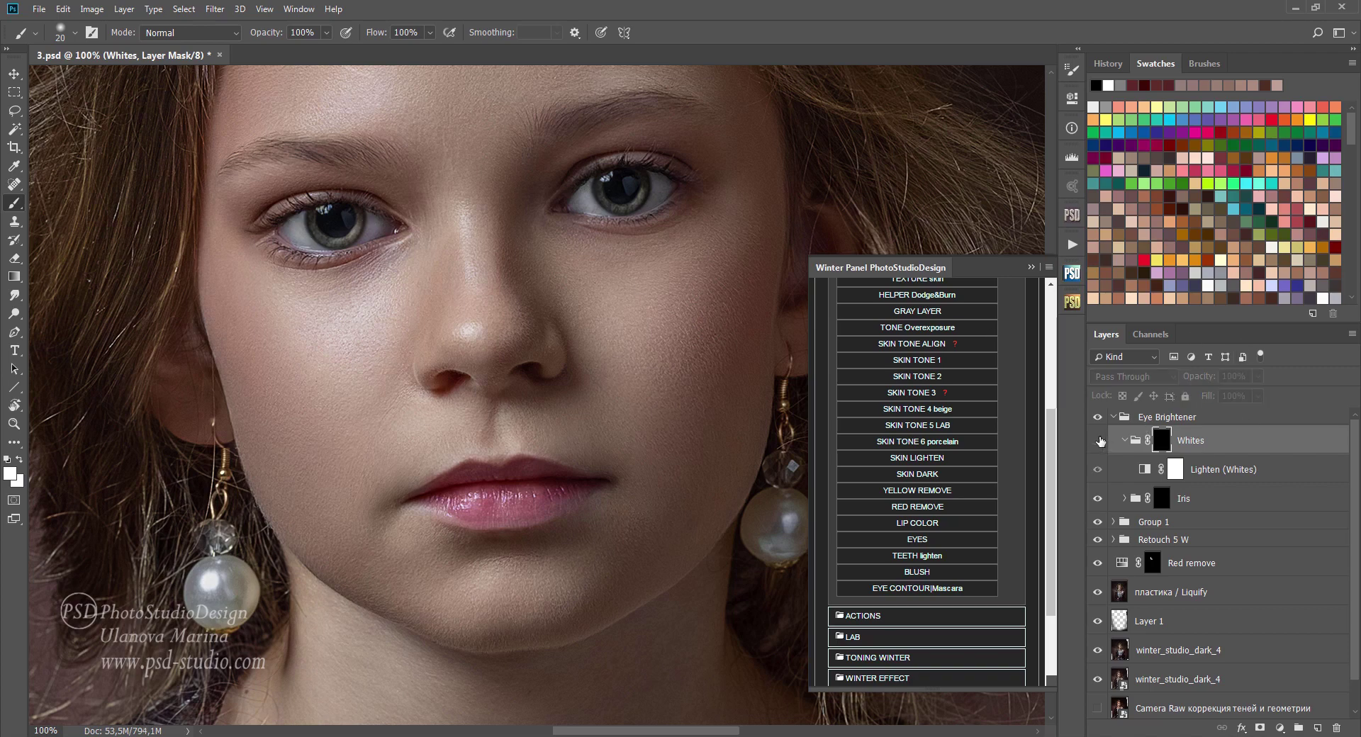
click(1098, 441)
click(1098, 443)
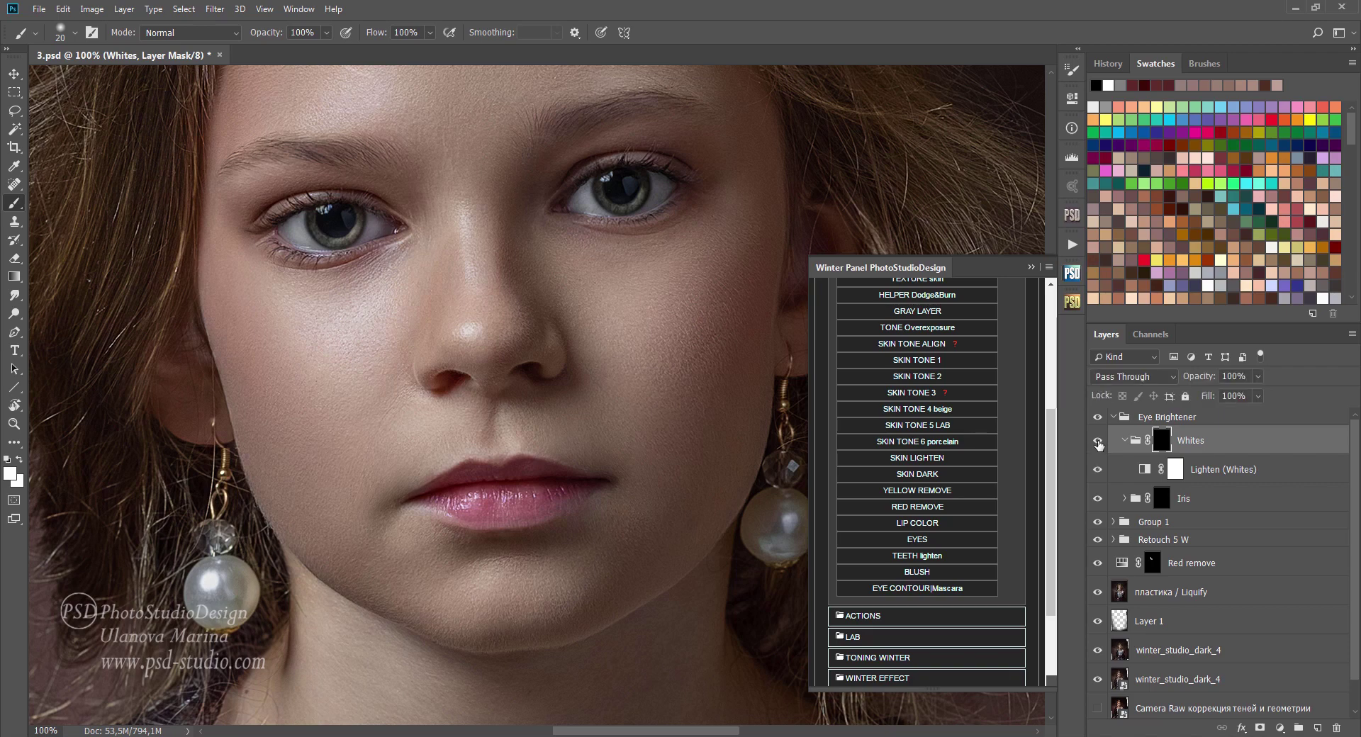
Step: Paint white on the Iris mask over the irises, then collapse and compare the group
click(1162, 498)
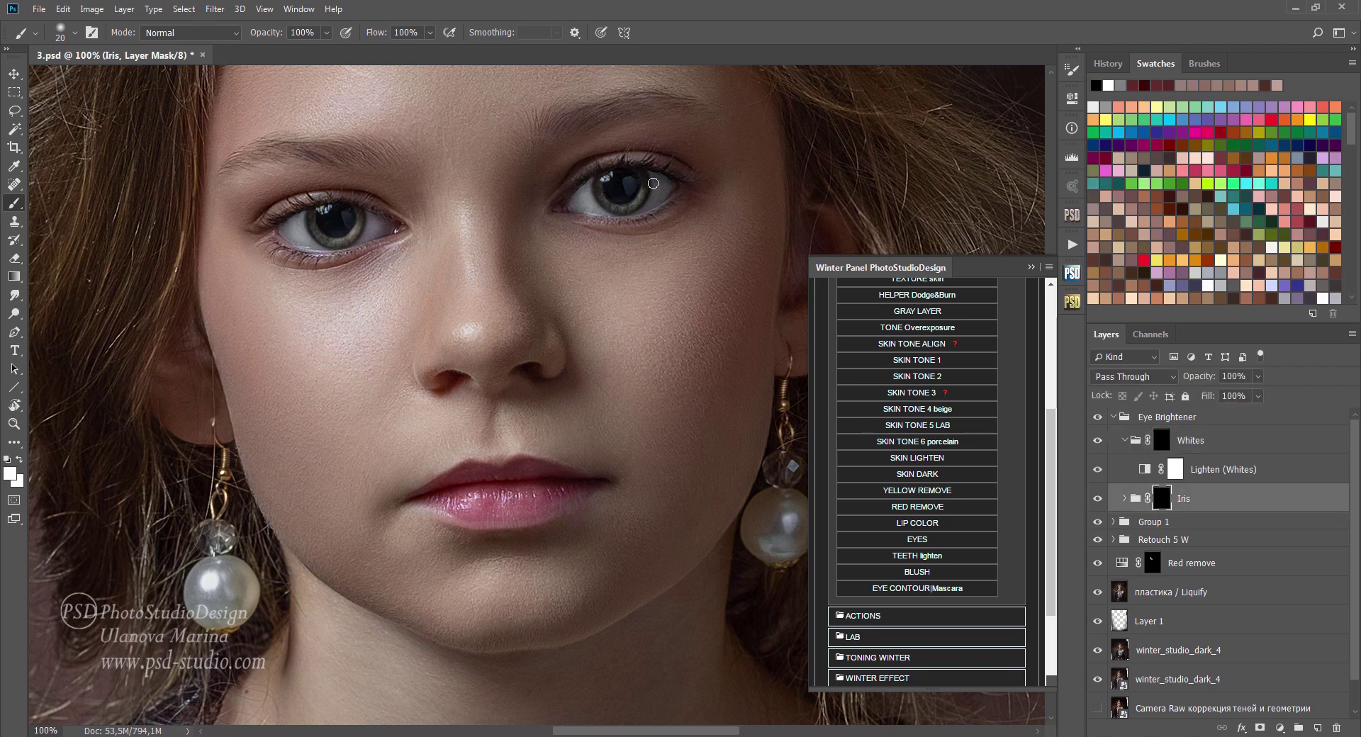
drag(349, 232, 318, 240)
key(x)
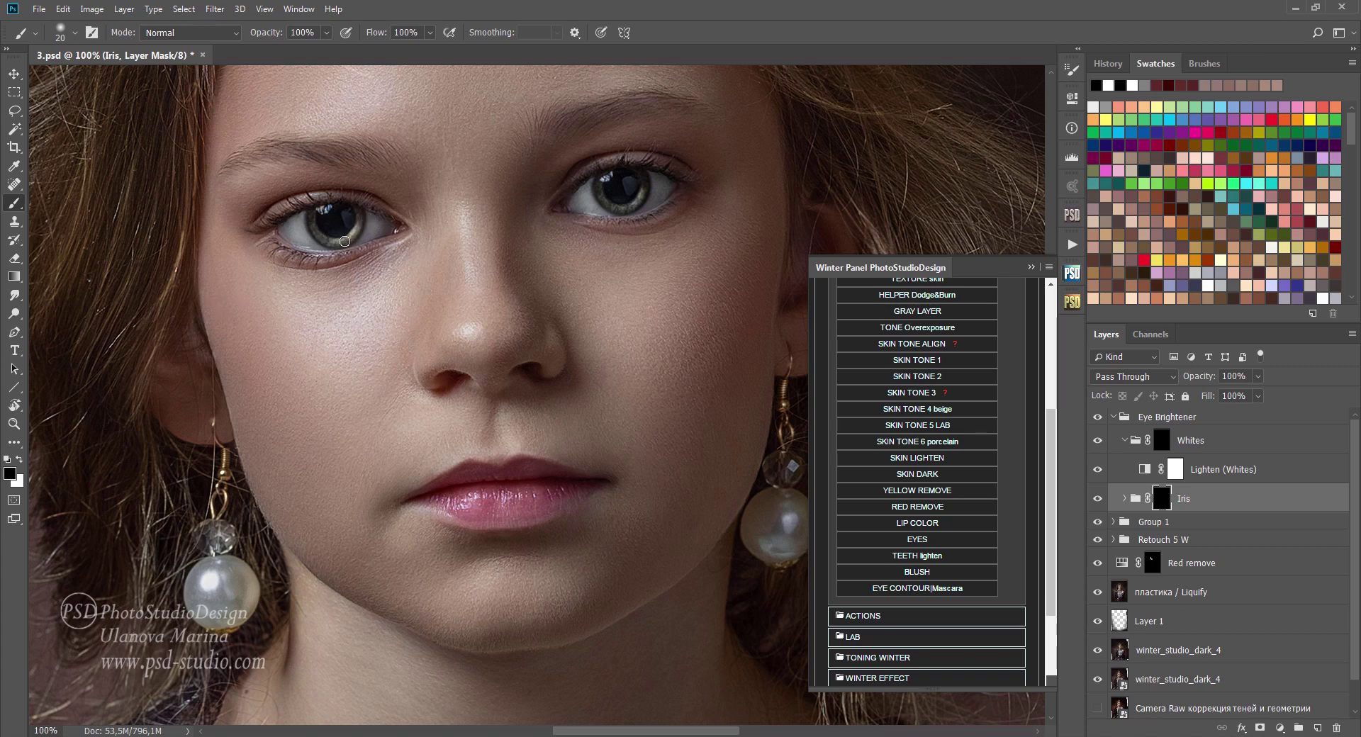
key(x)
scroll(672, 426, down, 1)
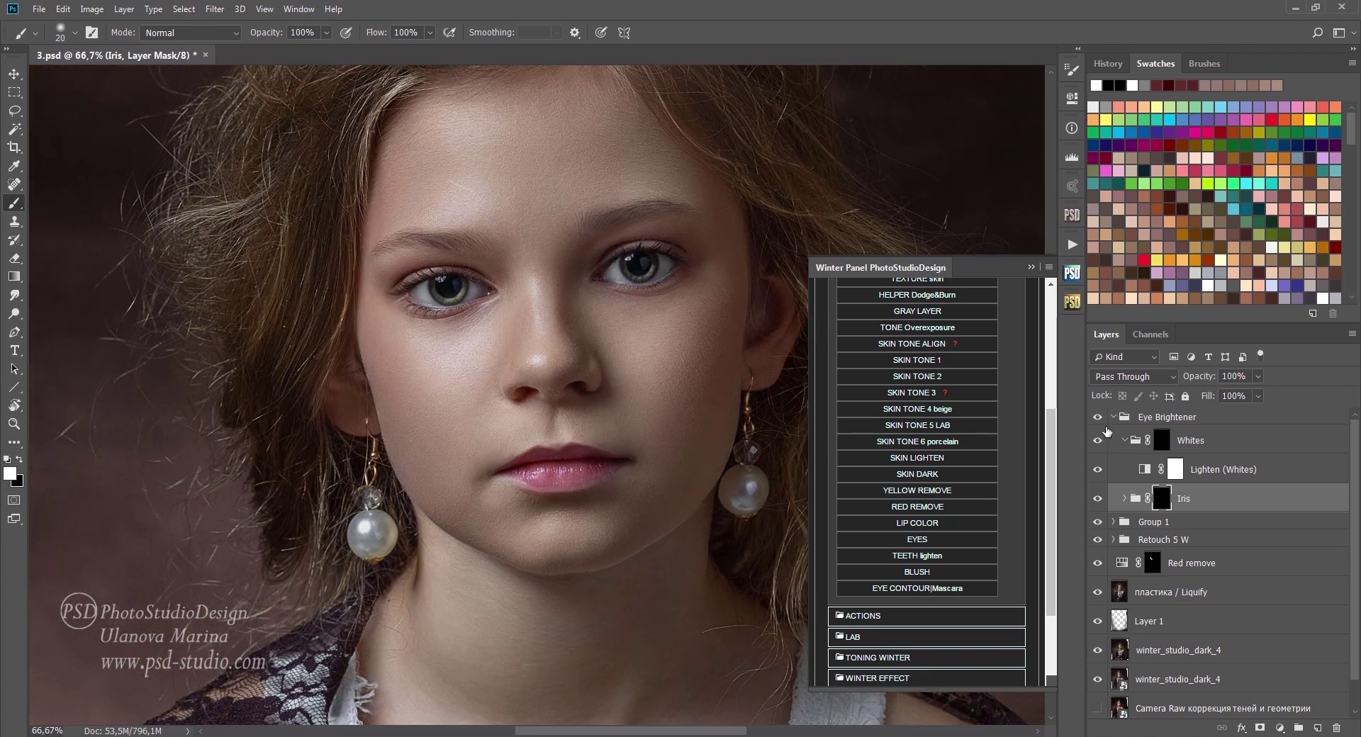
click(1114, 419)
click(1097, 419)
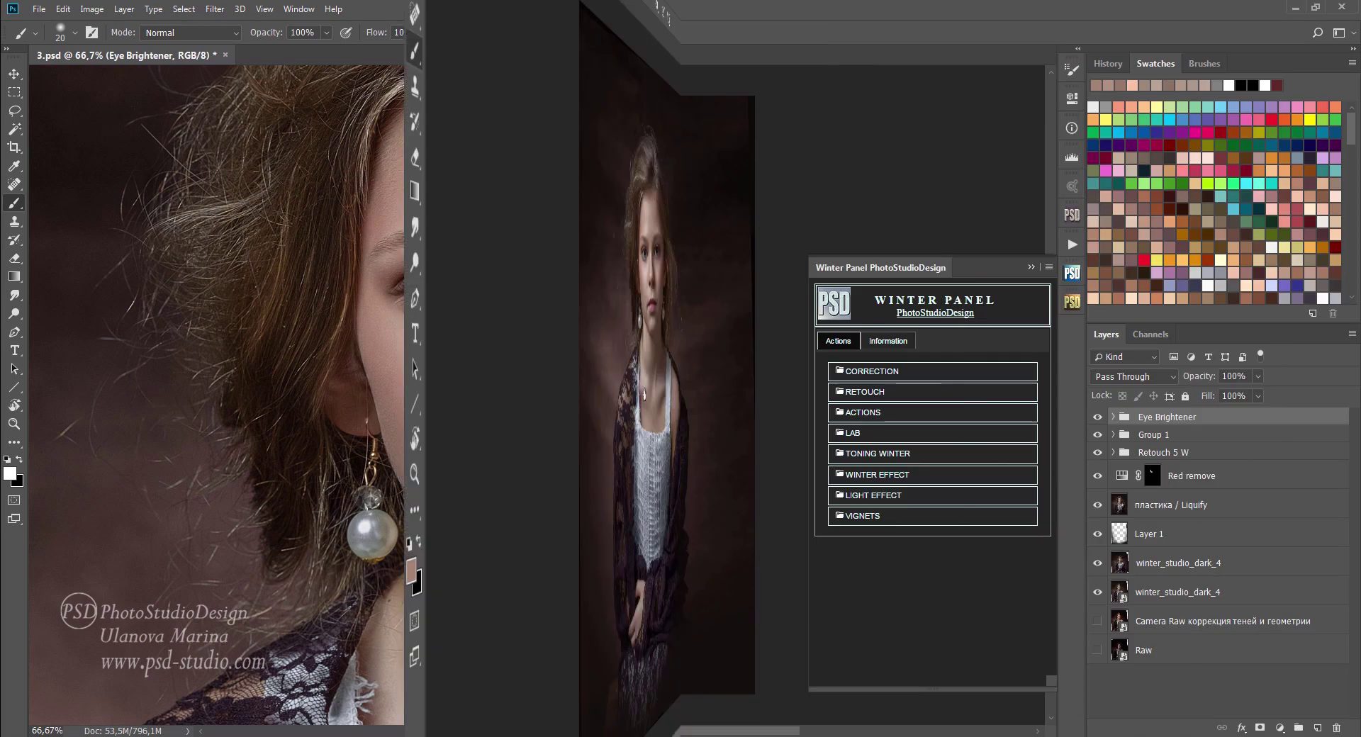
Step: Run the Winter Panel SKIN TONE ALIGN action and expand the new Skin tone even group
scroll(584, 322, up, 3)
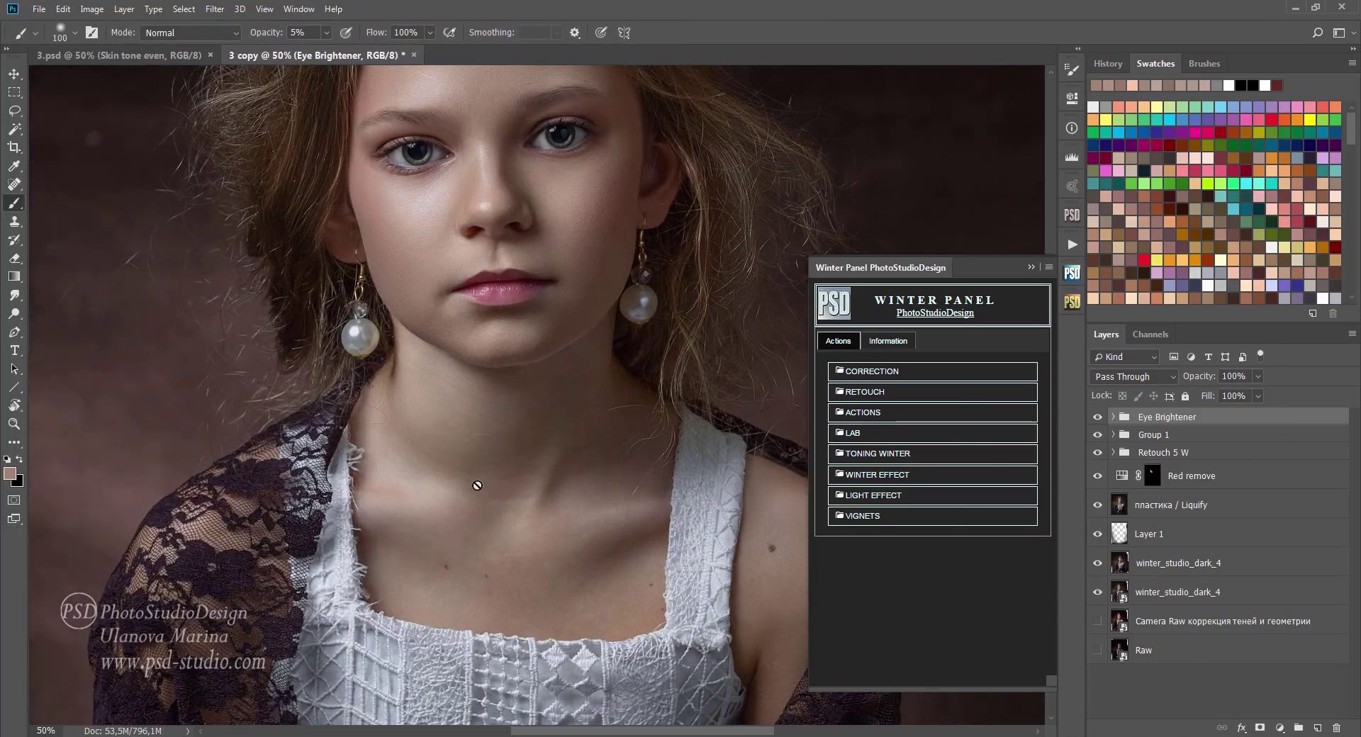
drag(563, 403, 505, 476)
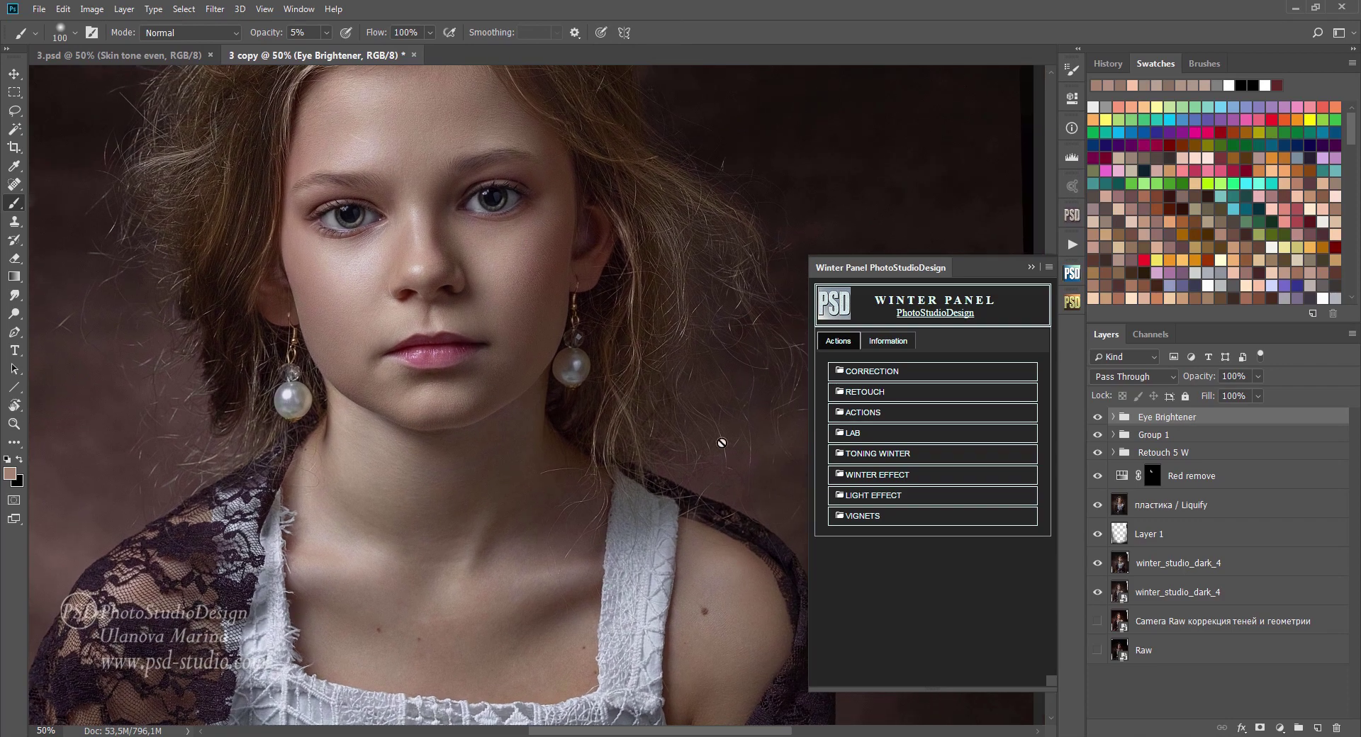
click(928, 392)
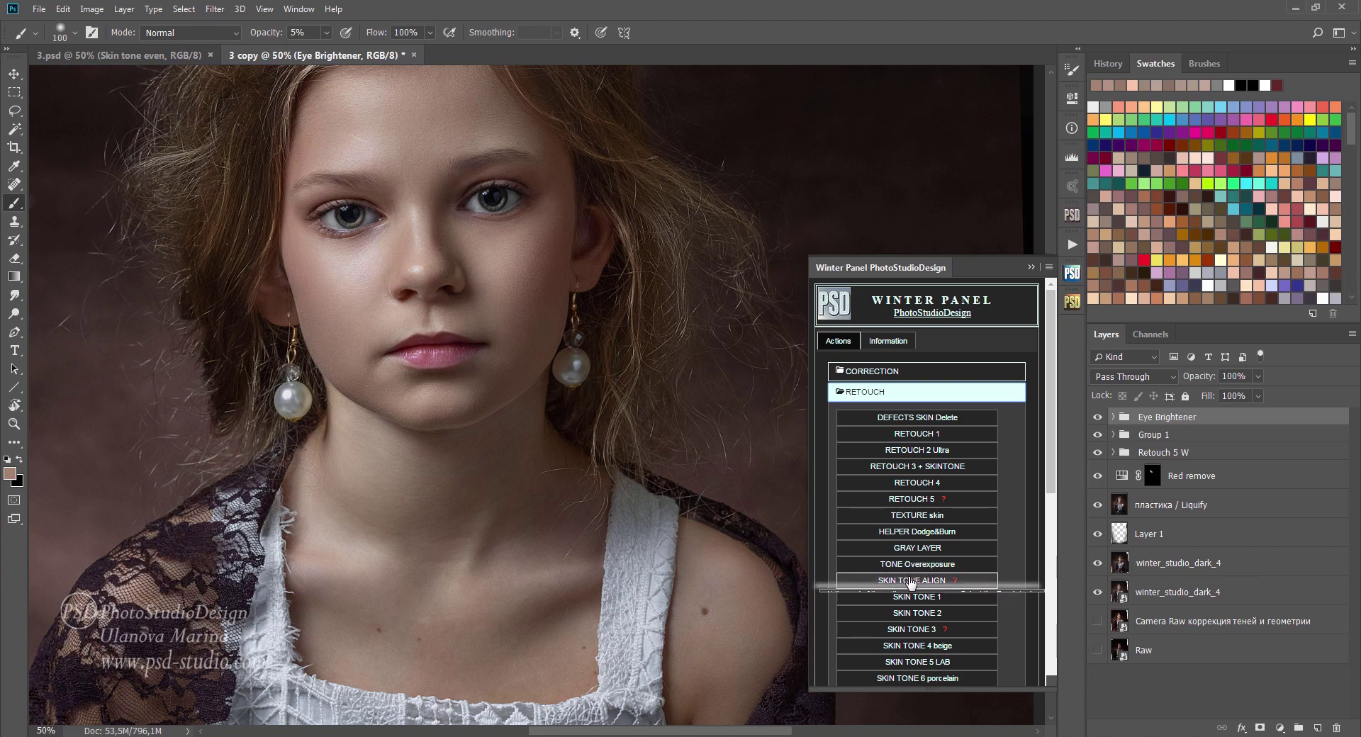
click(914, 583)
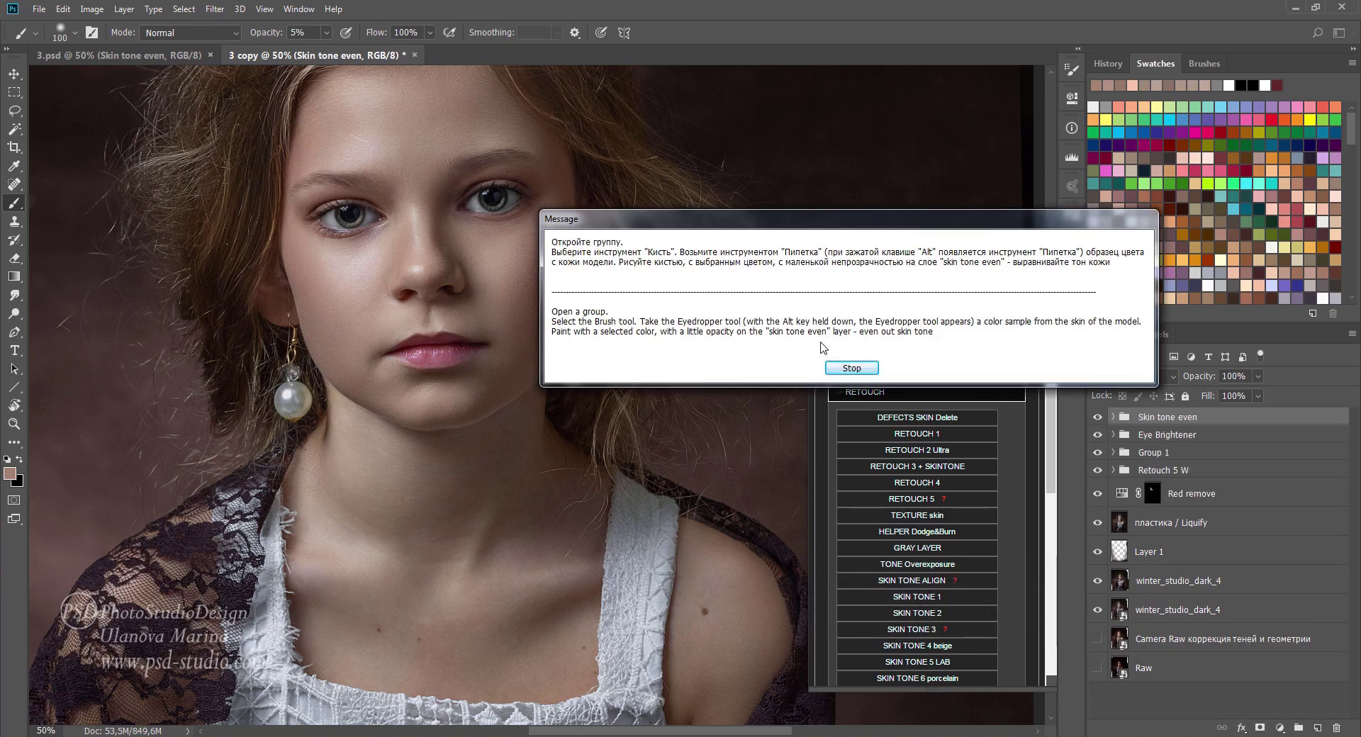
click(852, 368)
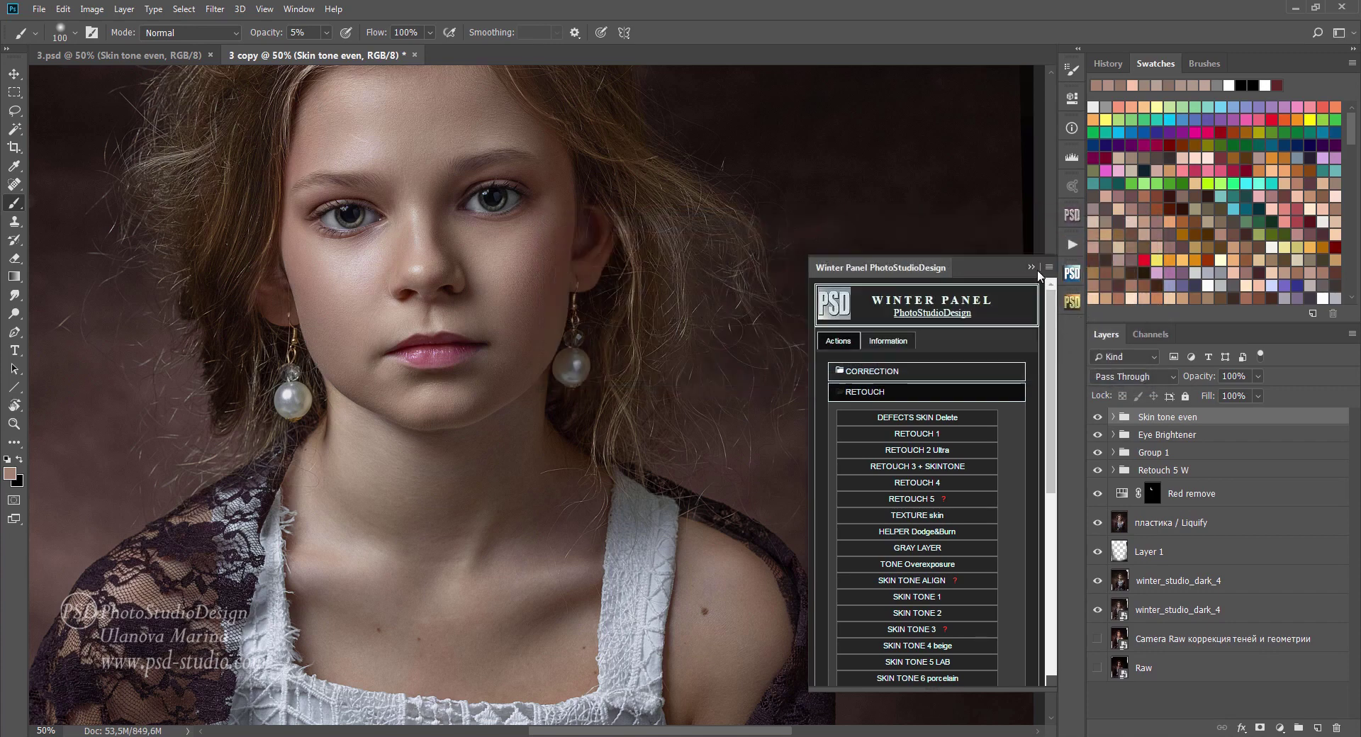
click(1040, 275)
click(1113, 417)
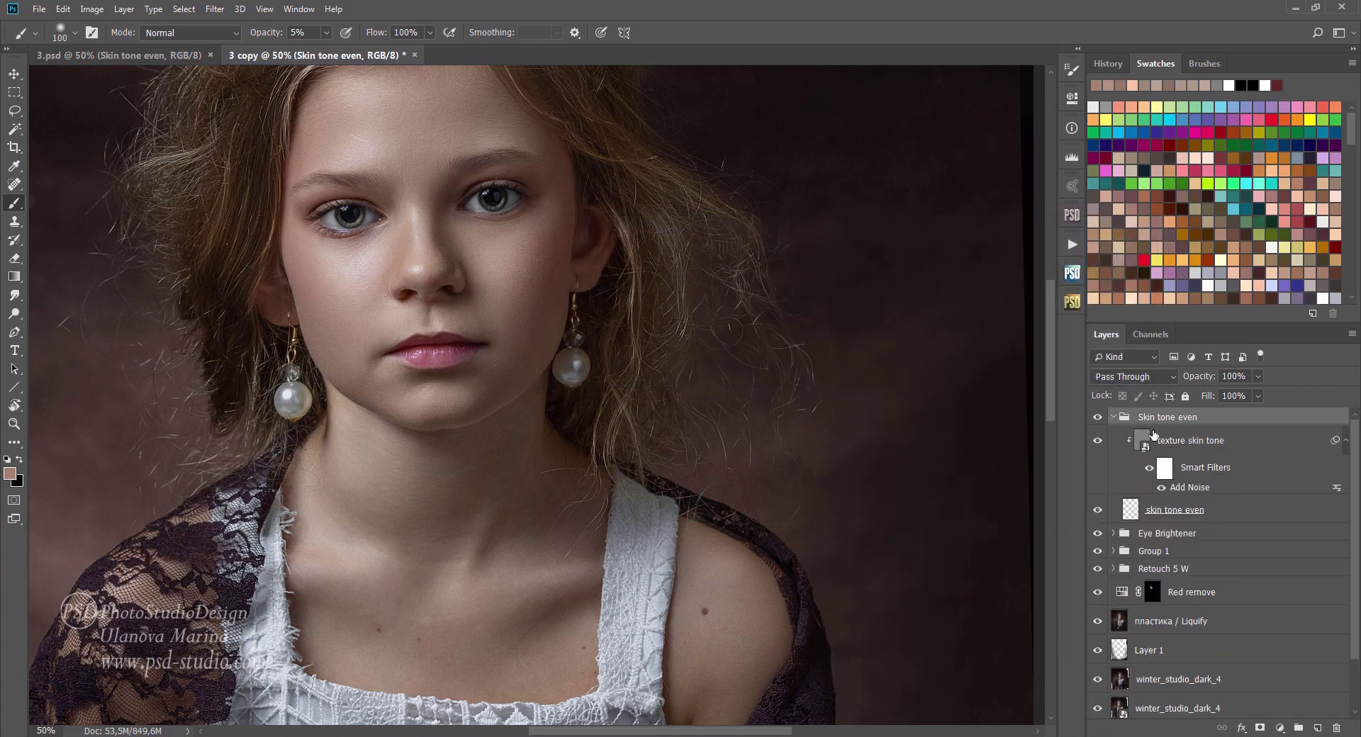
Step: On the skin tone even layer, choose a light skin colour and sample a darker cheek tone
click(1173, 520)
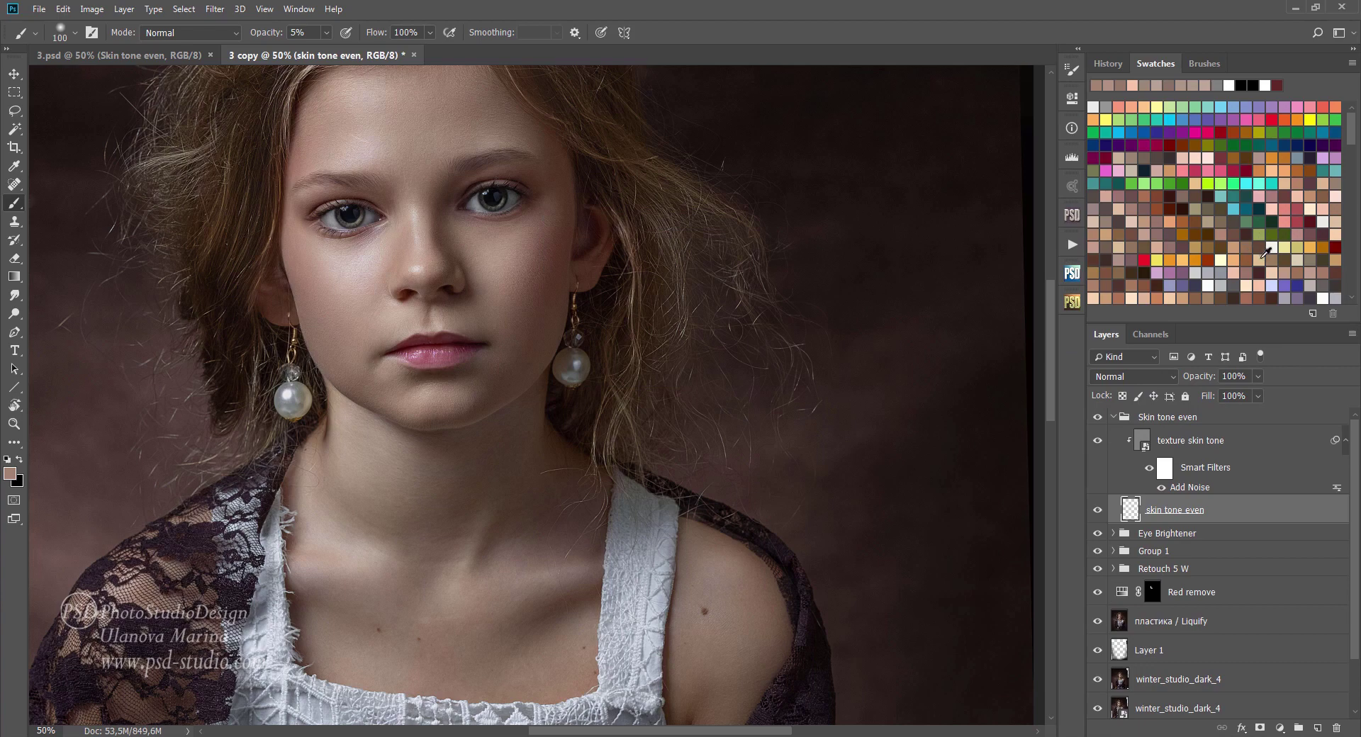
click(1235, 272)
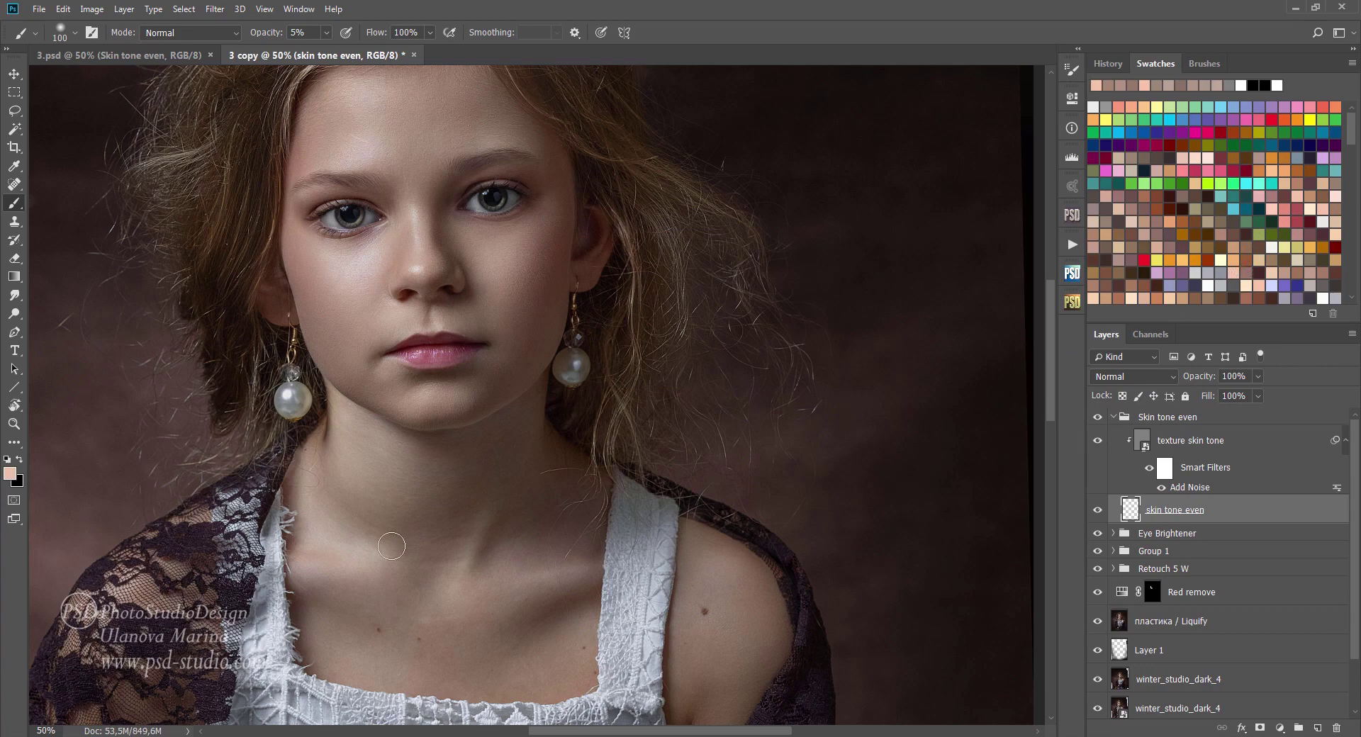
click(11, 474)
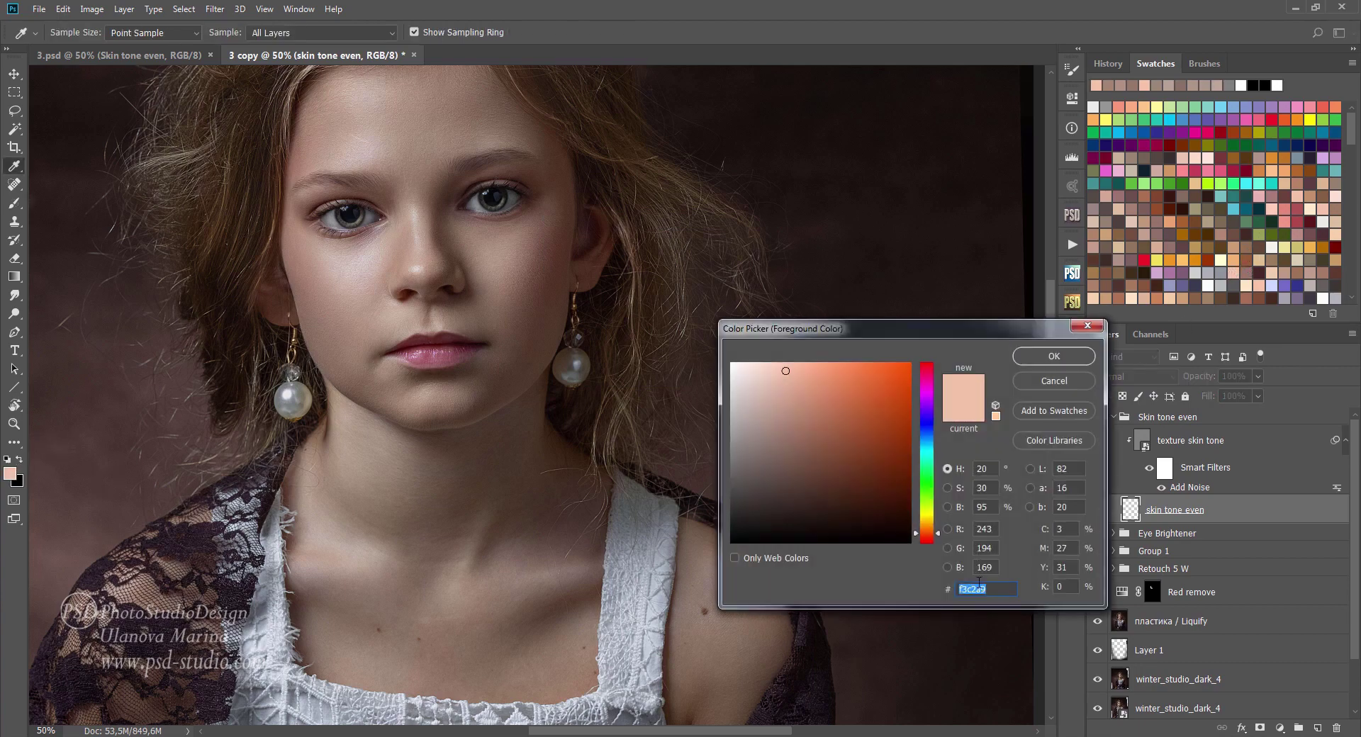
click(1086, 327)
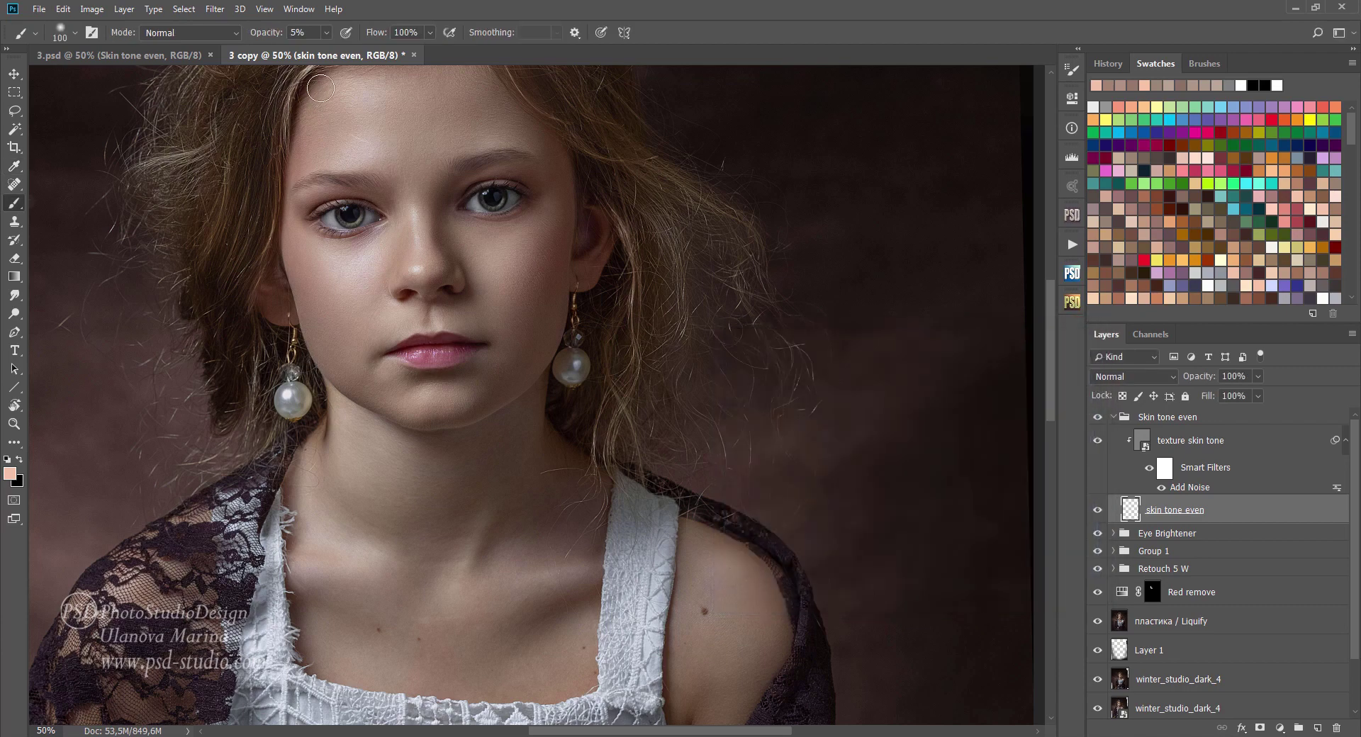
key(ctrl+plus)
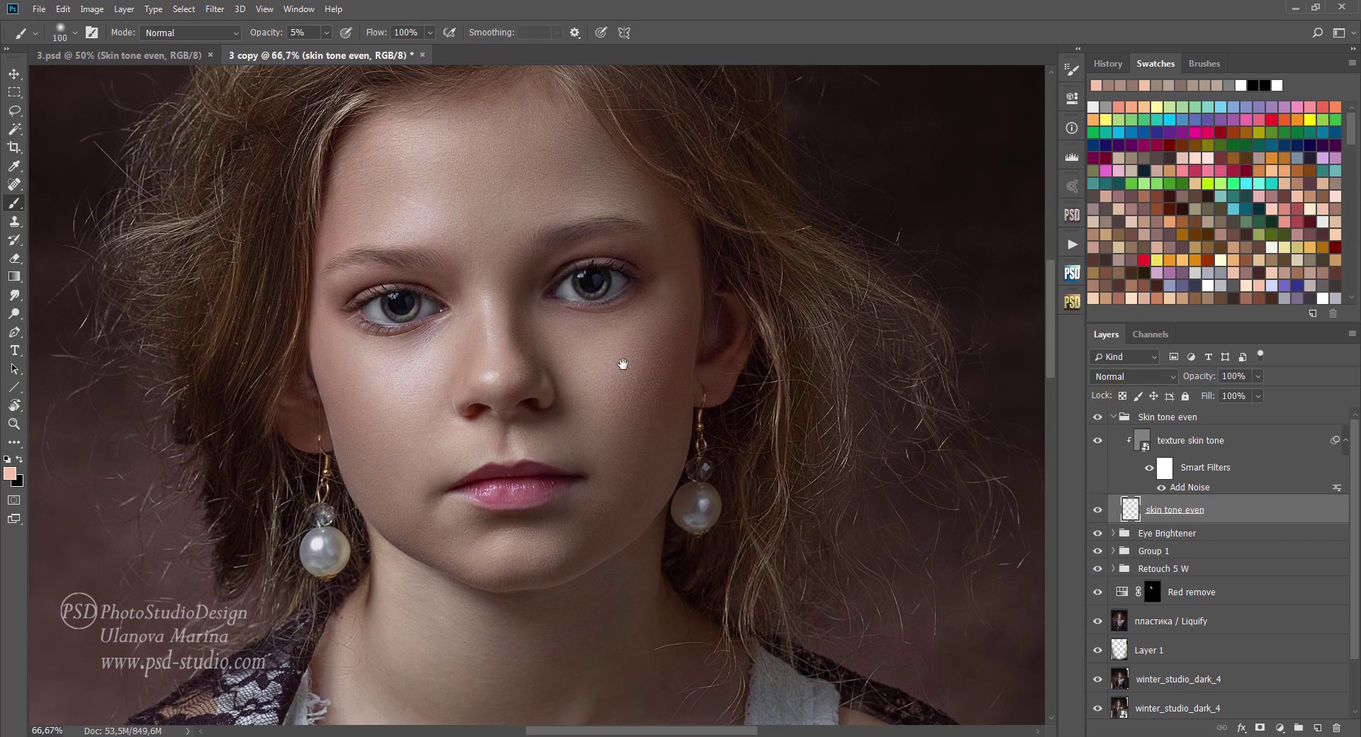
right_click(710, 240)
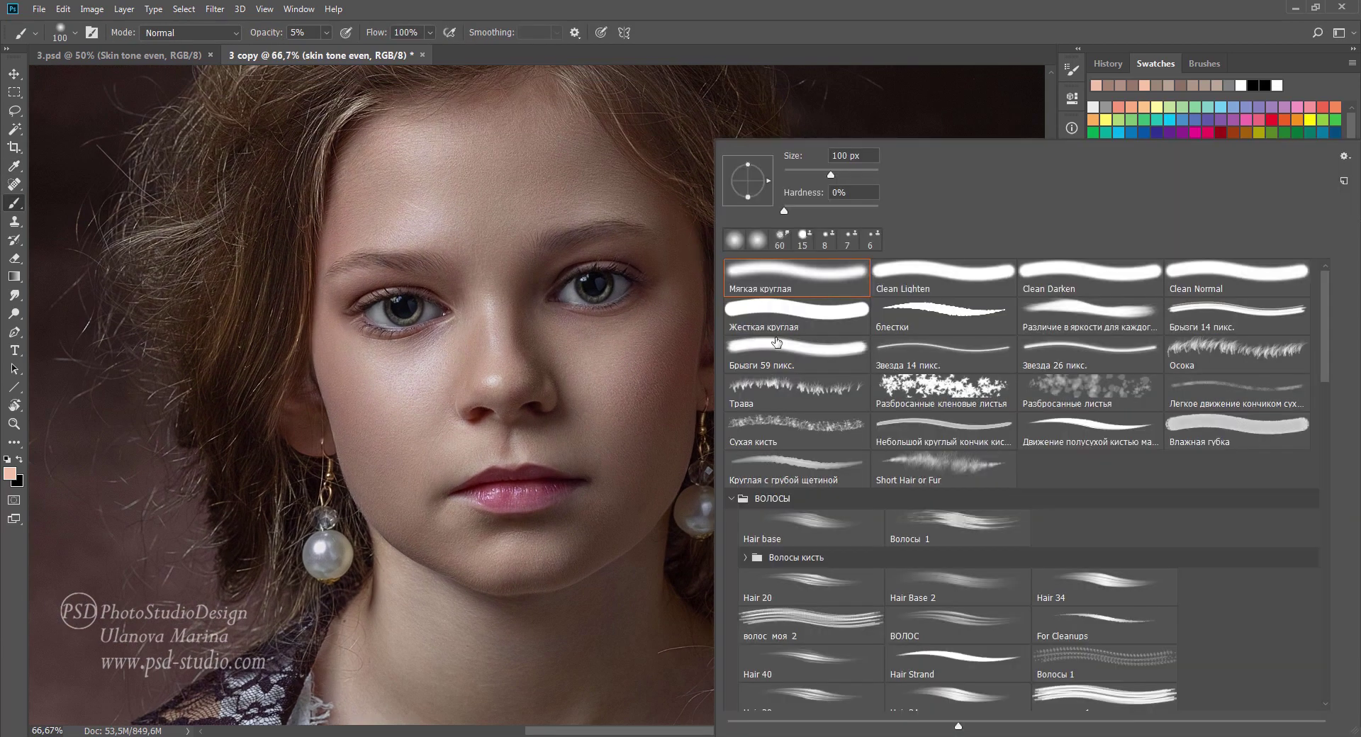
click(835, 46)
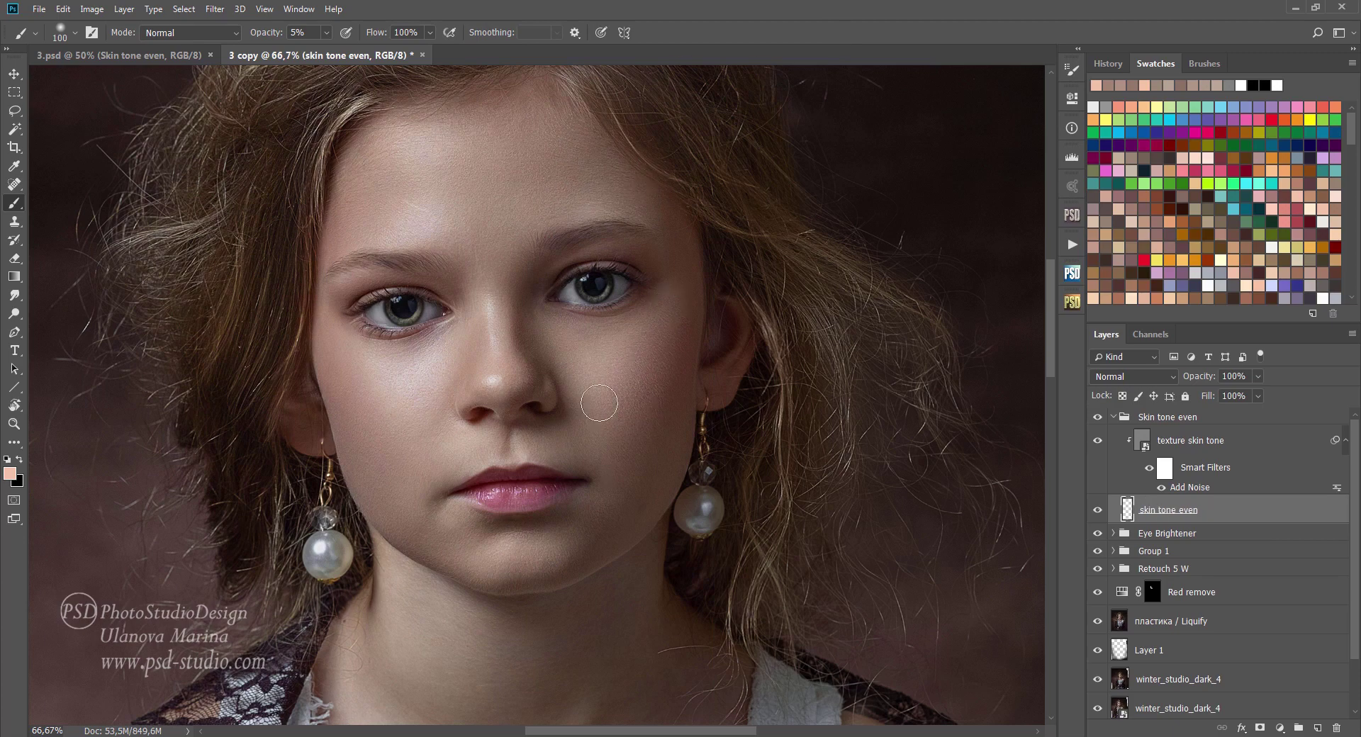
alt+click(660, 363)
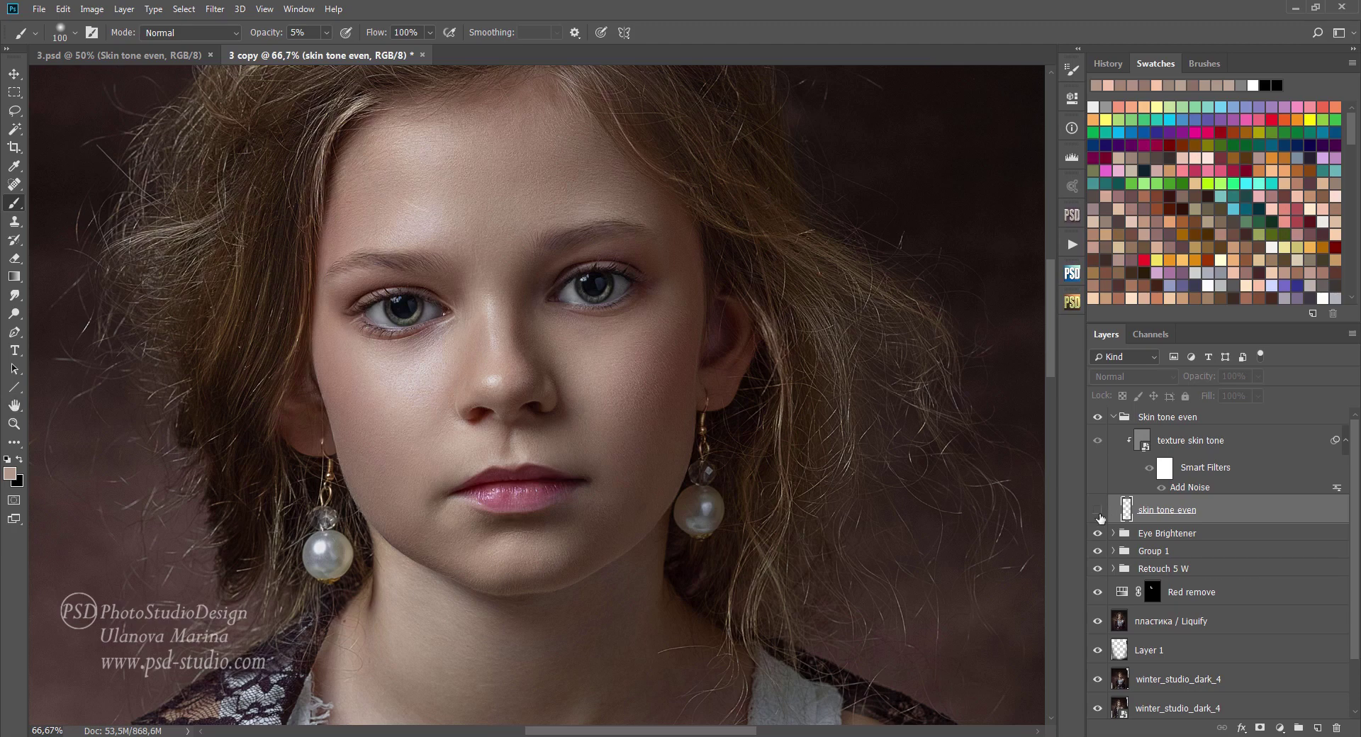
click(1098, 512)
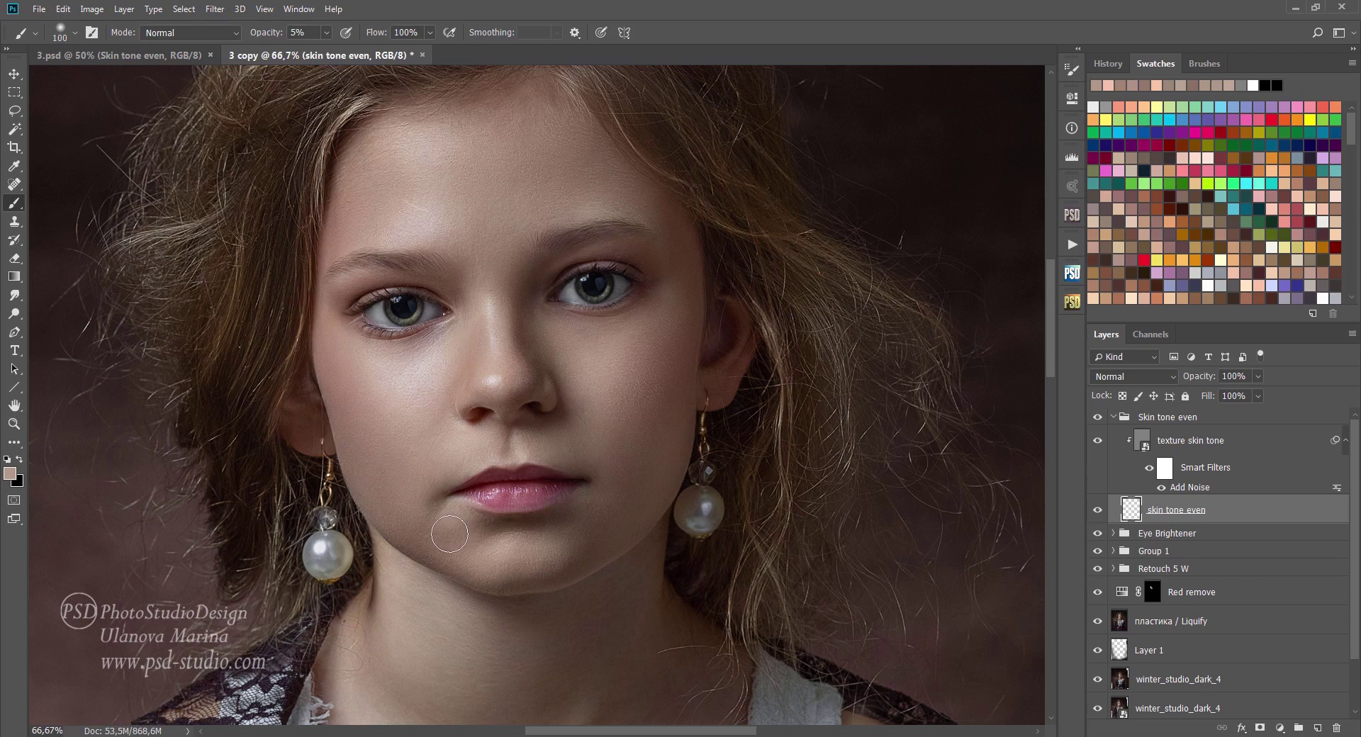
Step: Paint a lighter pink skin tone over the neck and collarbone with a 200 px brush
key(bracketleft)
key(bracketleft)
key(bracketleft)
key(bracketright)
key(bracketright)
key(bracketright)
scroll(598, 456, down, 1)
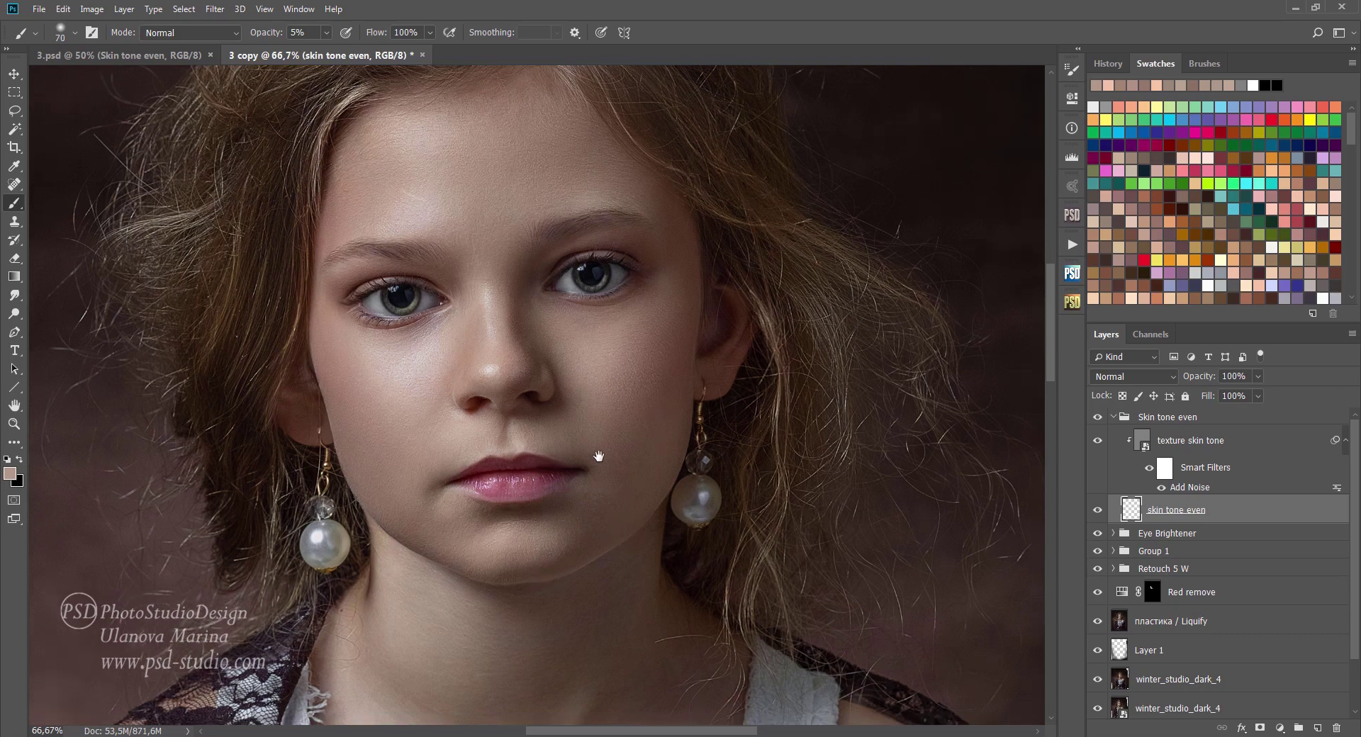
scroll(598, 455, down, 2)
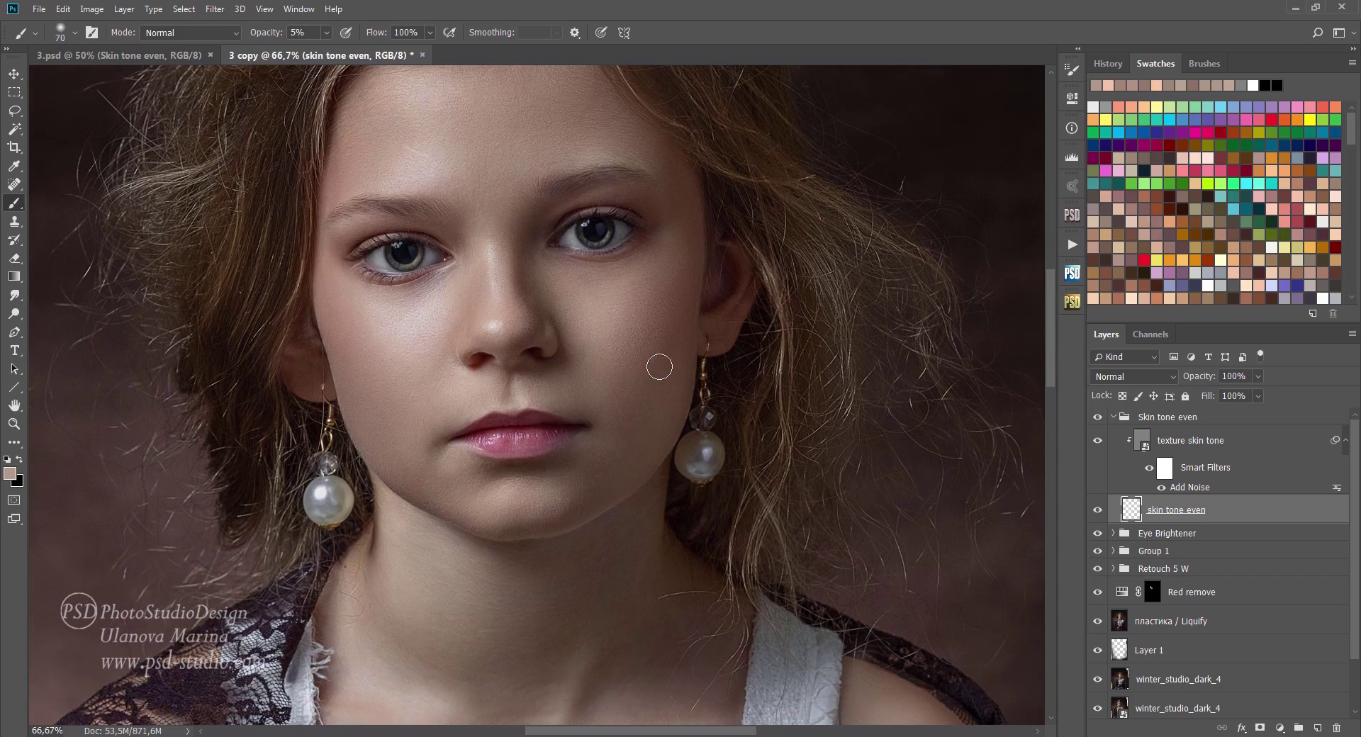
scroll(622, 495, down, 5)
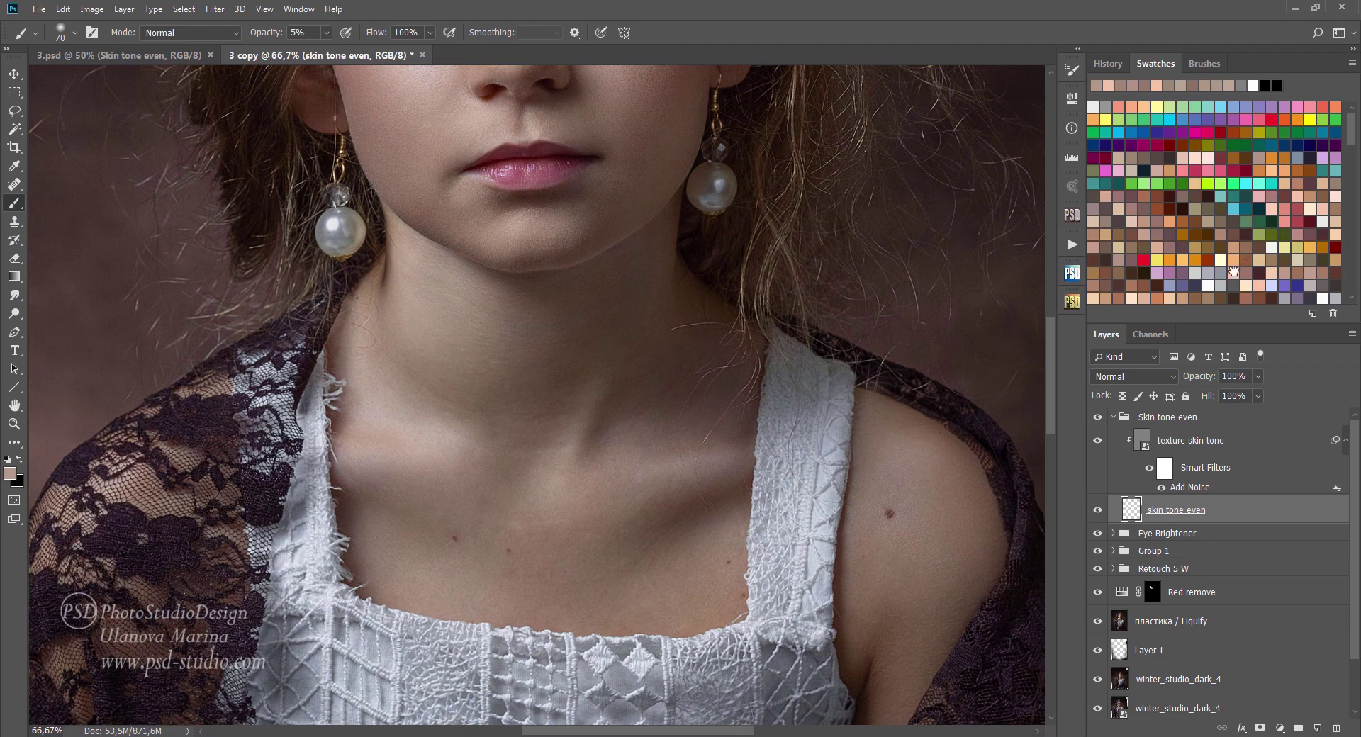
click(1234, 271)
key(bracketright)
key(bracketright)
key(bracketright)
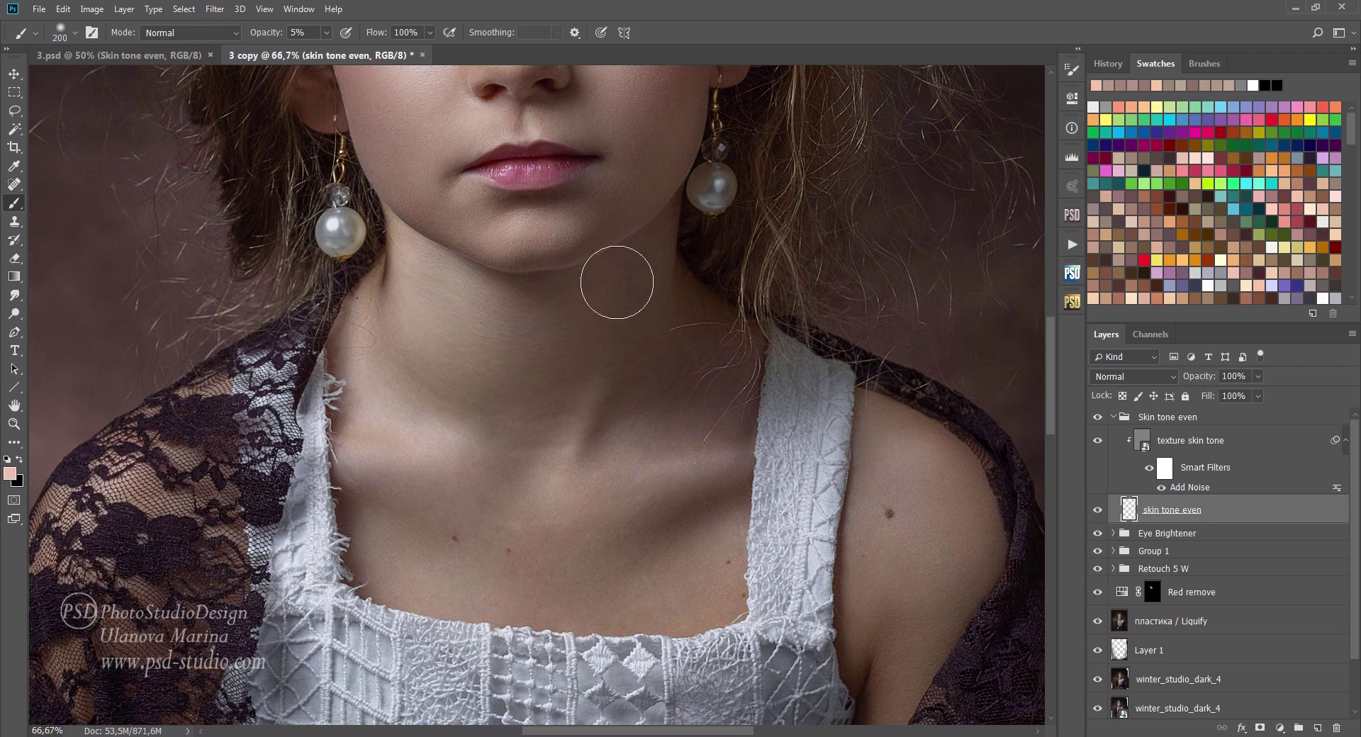
mouse_move(617, 282)
mouse_down()
mouse_move(610, 419)
mouse_move(553, 435)
mouse_move(577, 478)
mouse_move(653, 377)
mouse_up()
Step: Switch to darker skin colour b79583 with a 150 px brush at 10% opacity
click(9, 473)
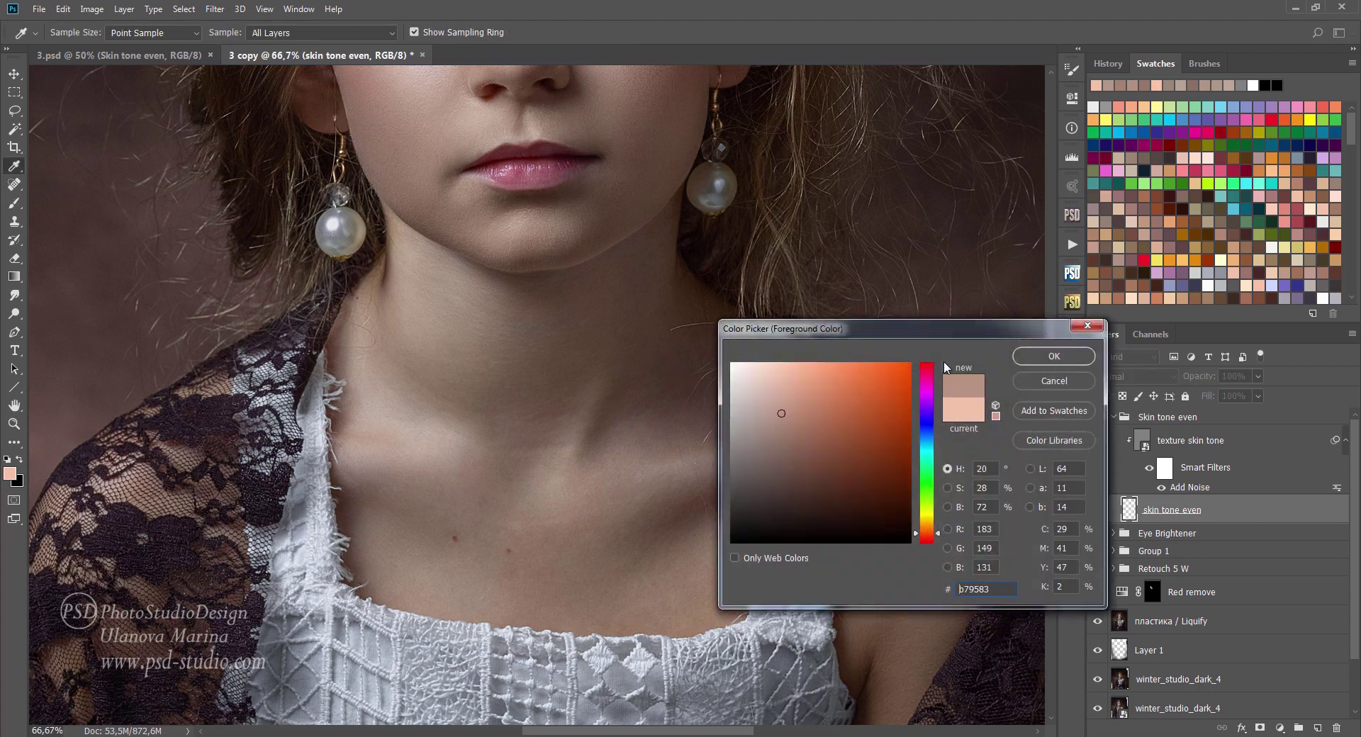
click(1054, 356)
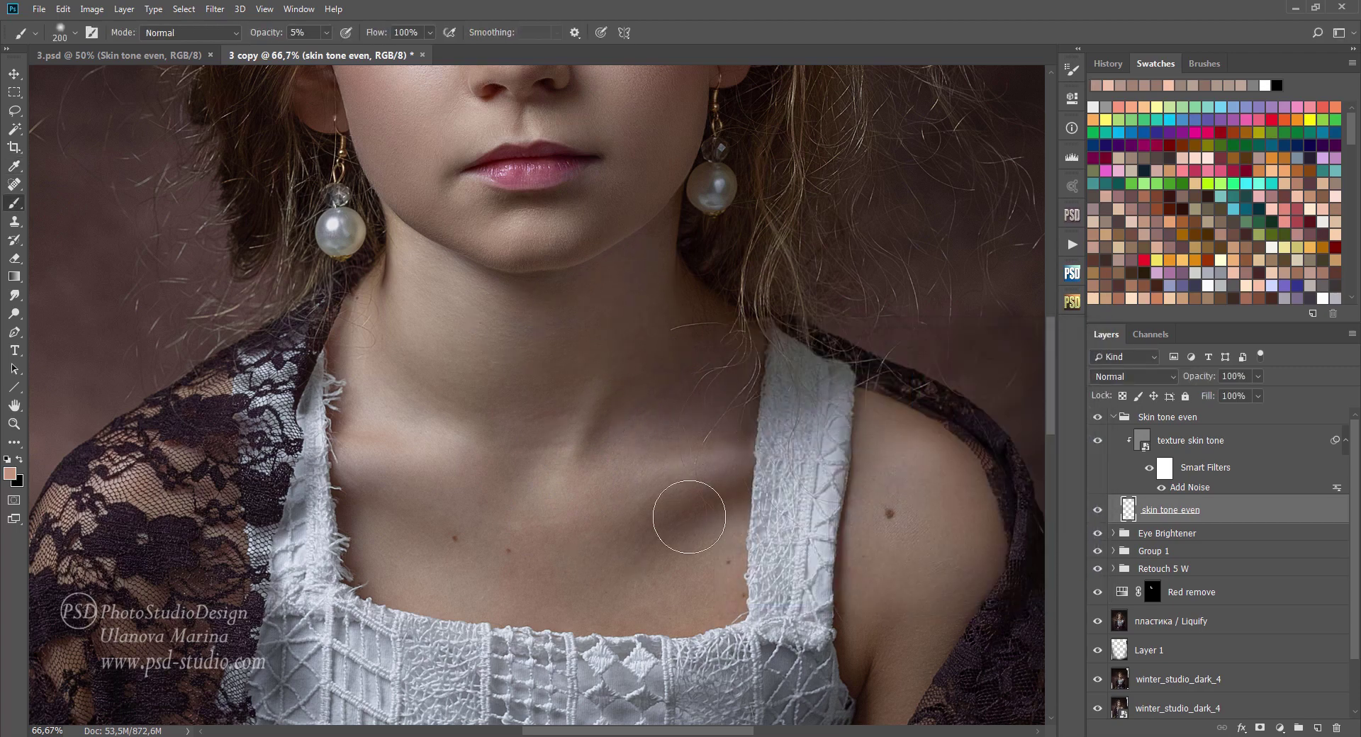
key(ctrl+minus)
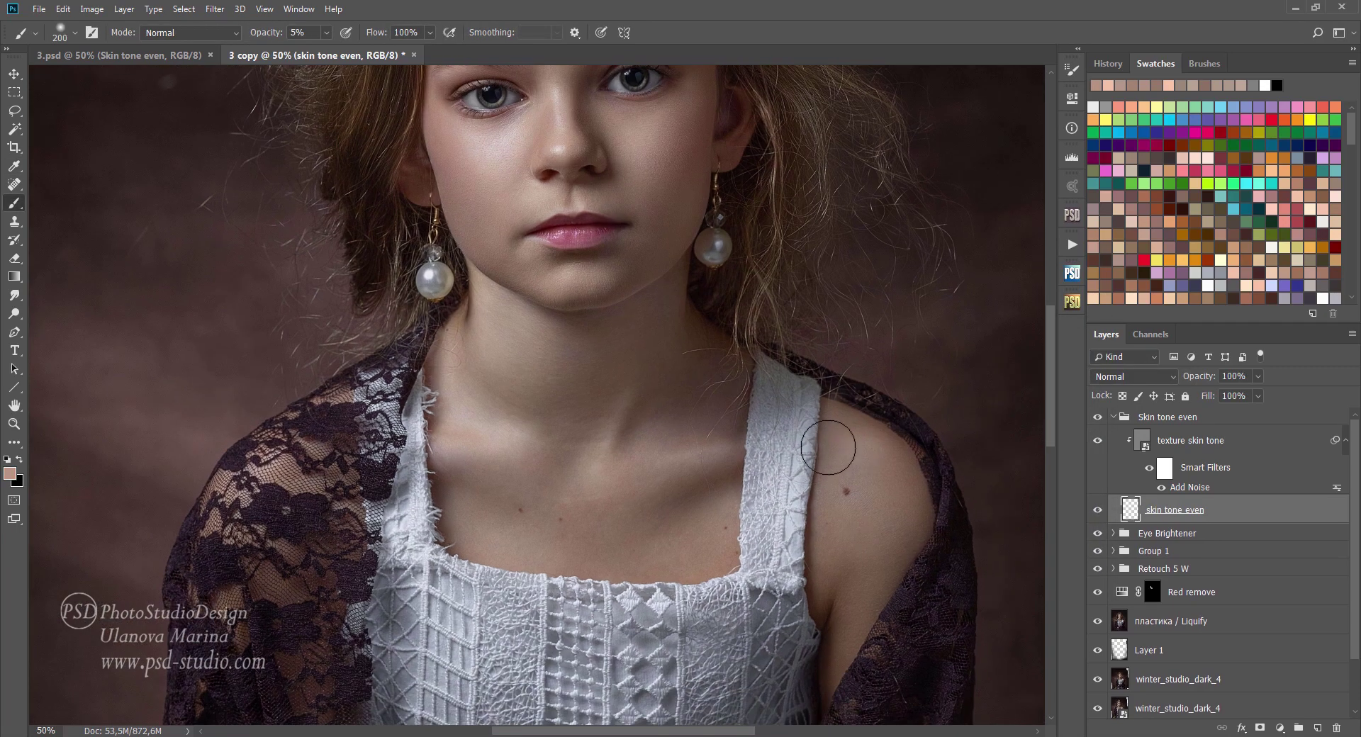
key(1)
key(bracketleft)
key(bracketleft)
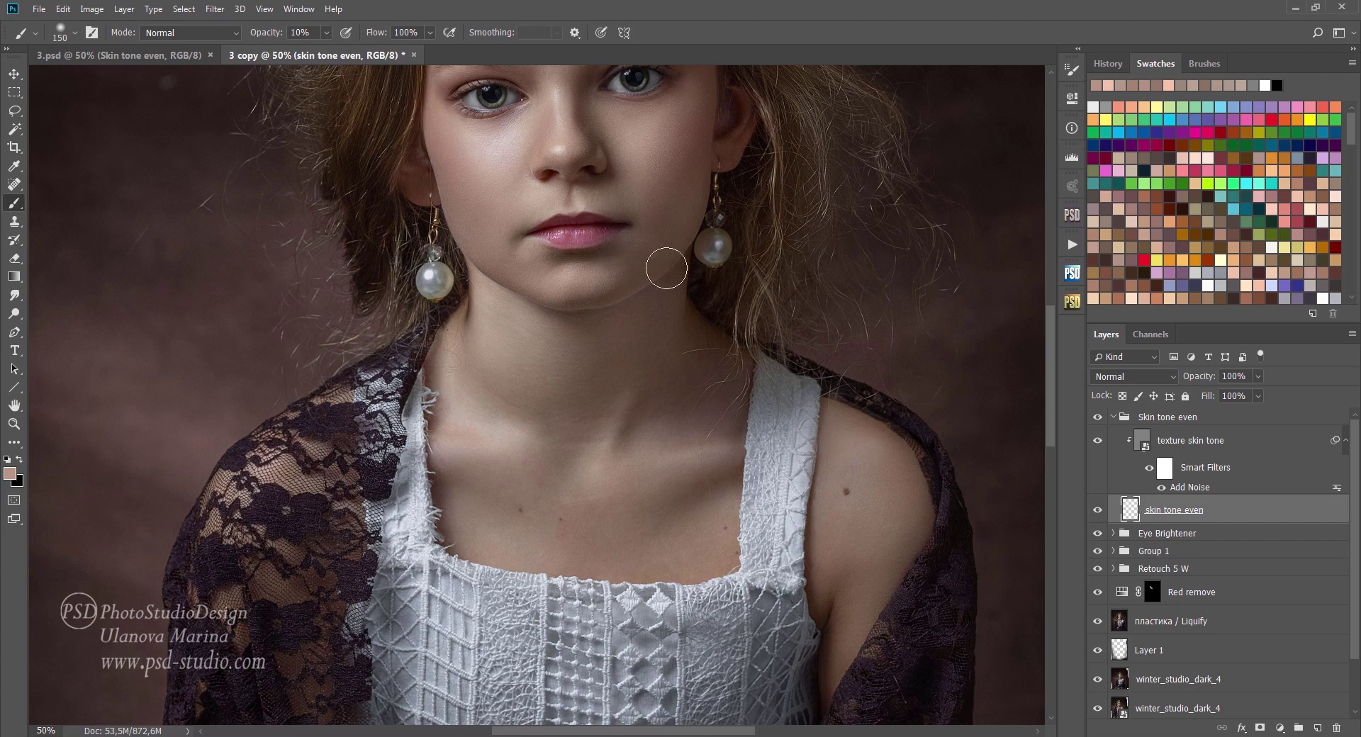
scroll(660, 277, up, 3)
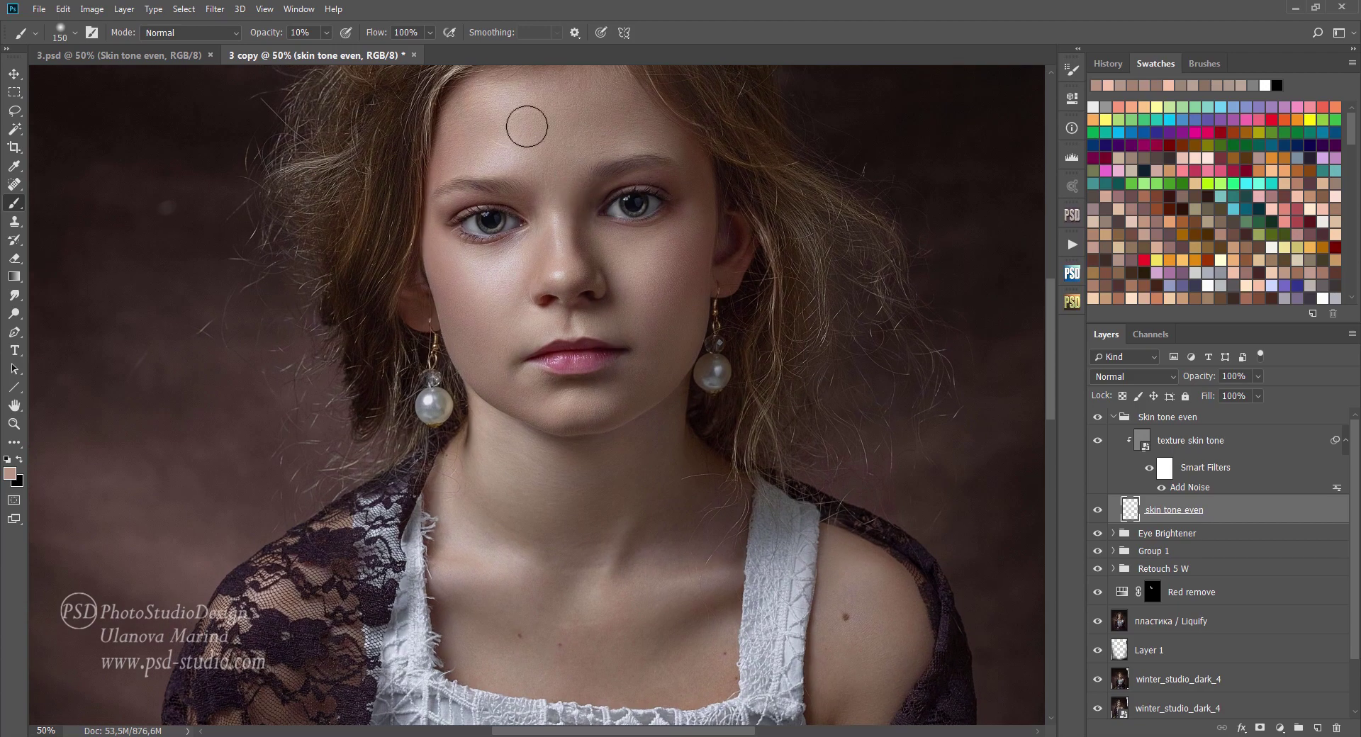
scroll(659, 298, down, 4)
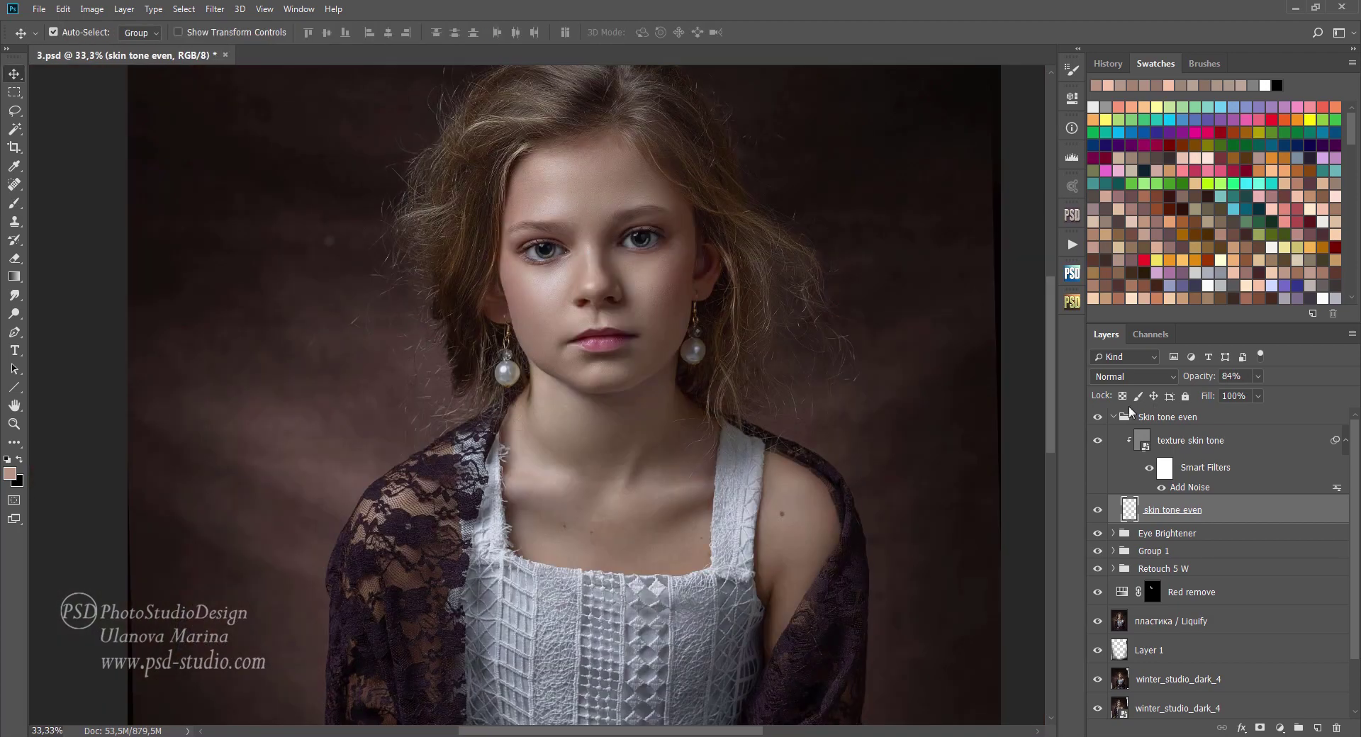
Step: Toggle the Skin tone even group to compare, then run DUPLICATE image to create 3 copy 3
click(1098, 419)
click(1097, 419)
click(1098, 418)
click(1098, 418)
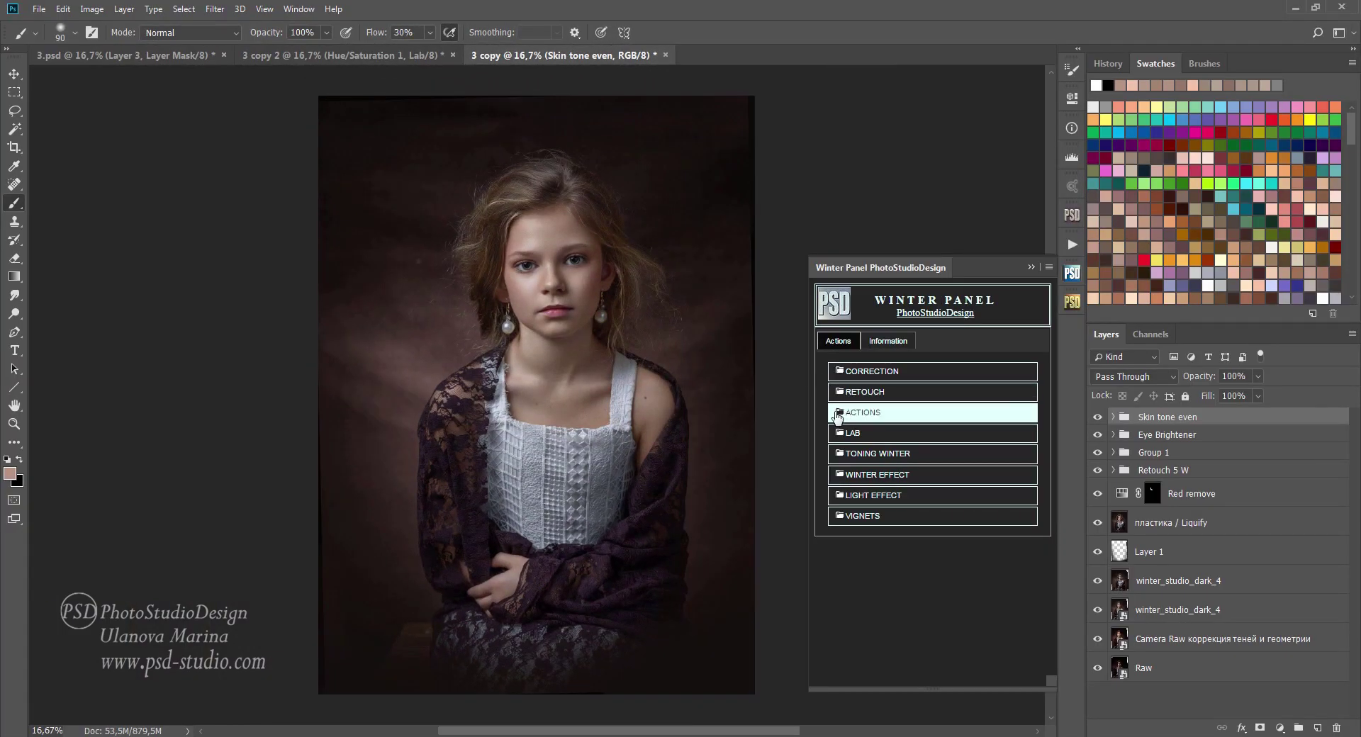
click(881, 413)
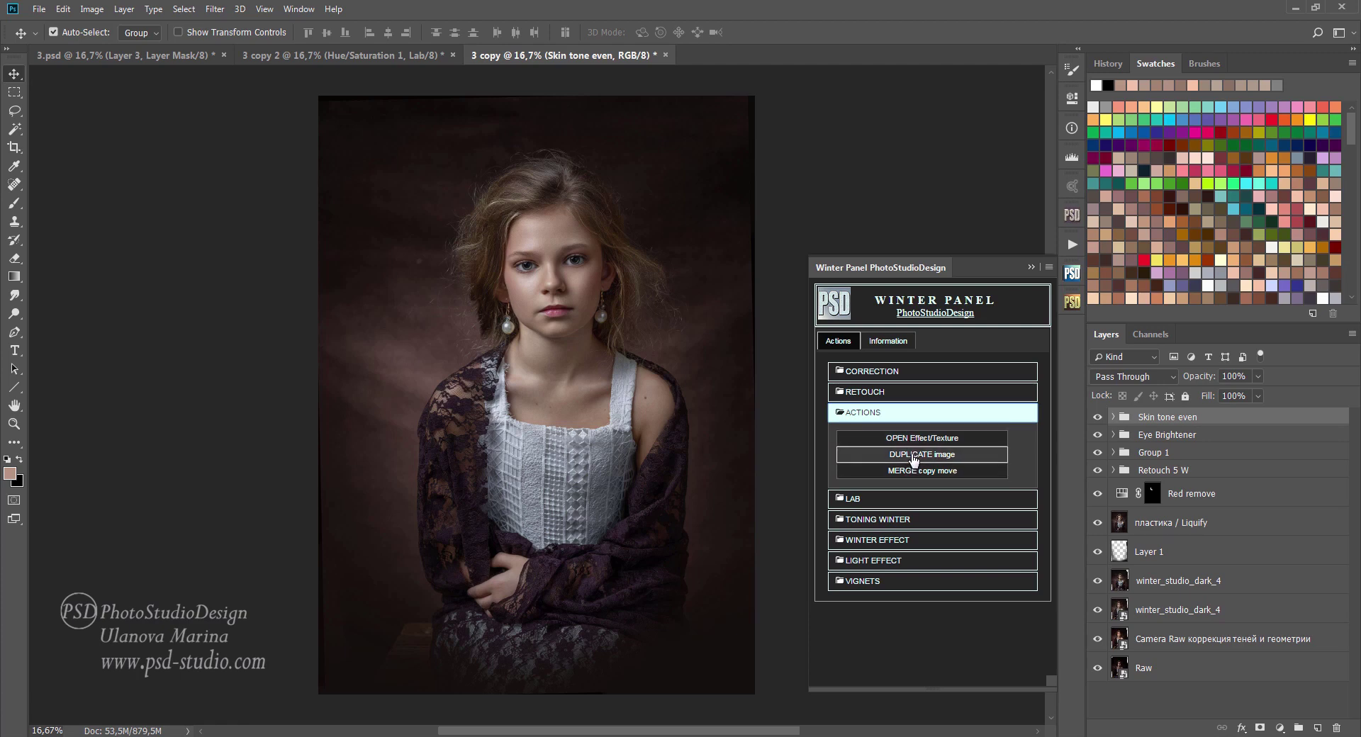
click(914, 458)
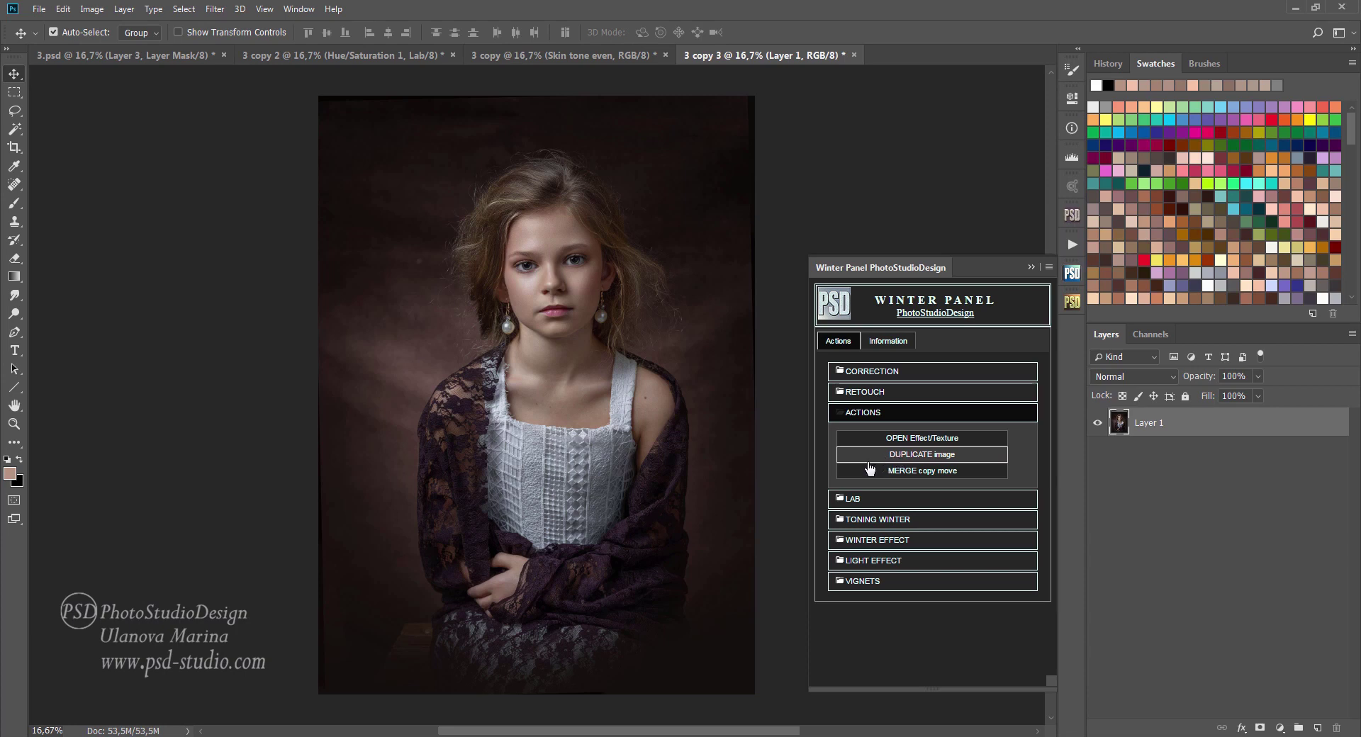
Step: Run the Winter Panel Lab skin tone action, continuing past the duplicate-image warning
click(879, 393)
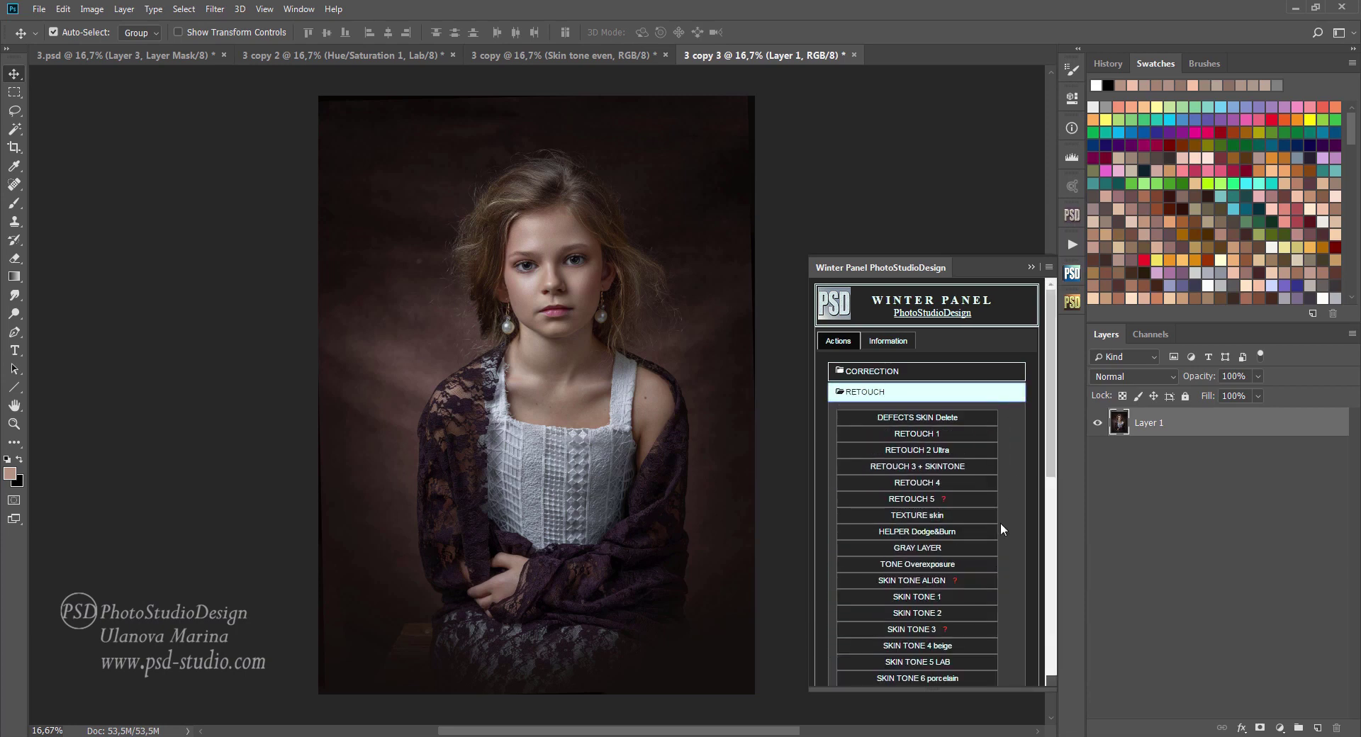
click(917, 662)
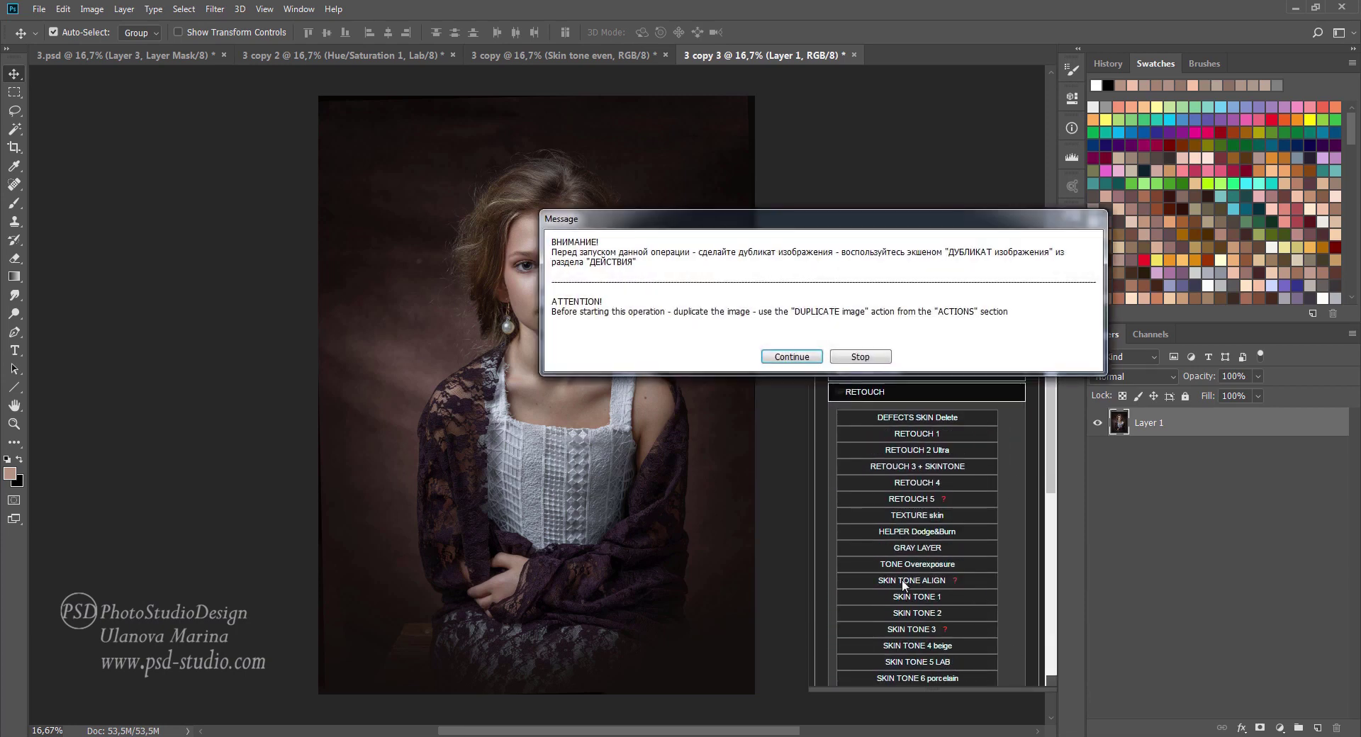
click(786, 358)
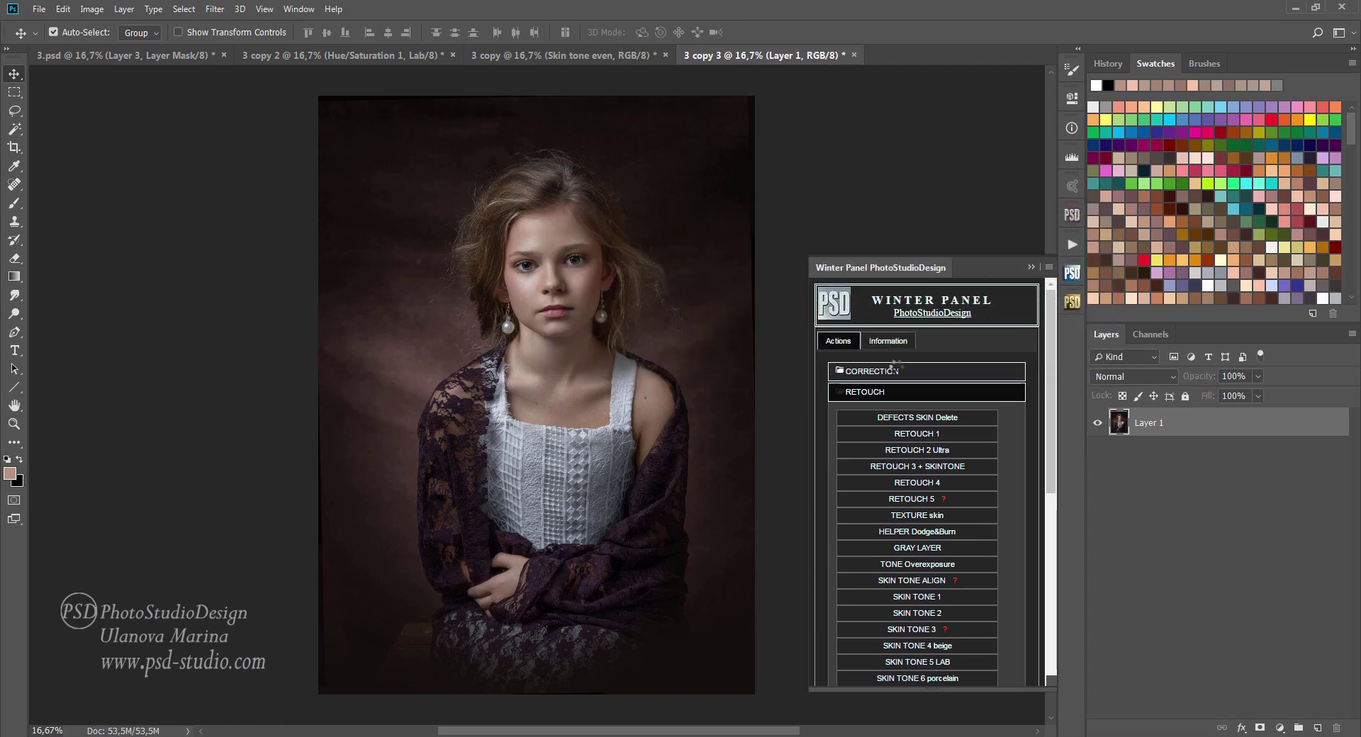
click(1031, 267)
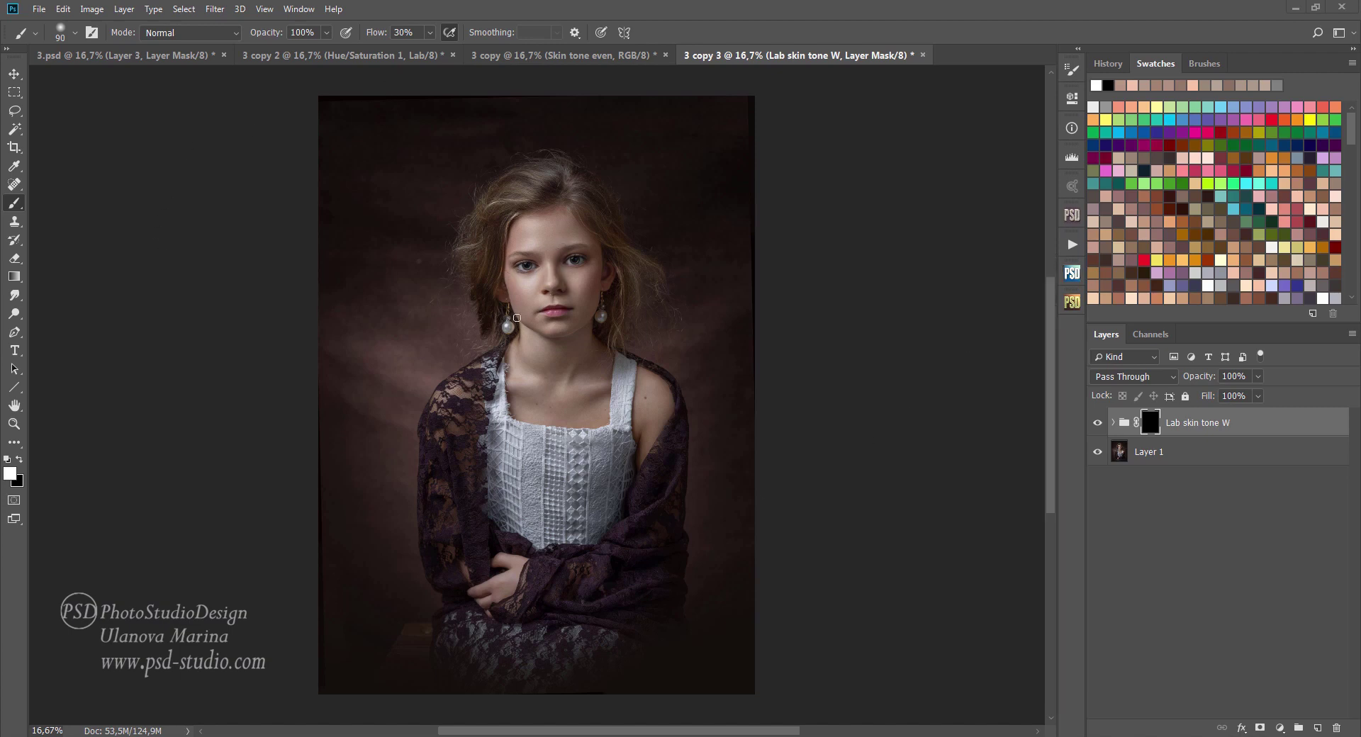
Step: Paint the Lab skin tone W mask over face, neck and chest with a 400 px brush, in Soft Light
key(bracketright)
key(bracketright)
key(bracketright)
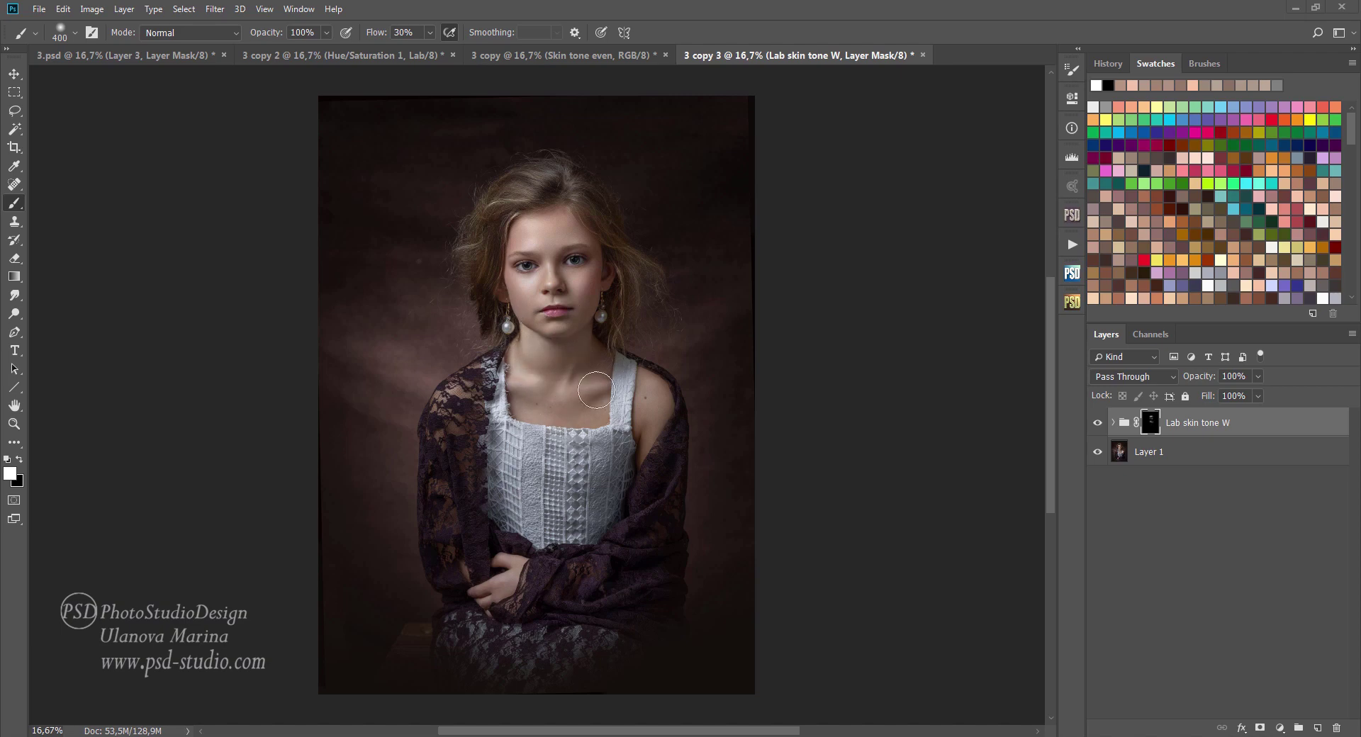
drag(571, 259, 583, 234)
click(1171, 379)
click(1126, 217)
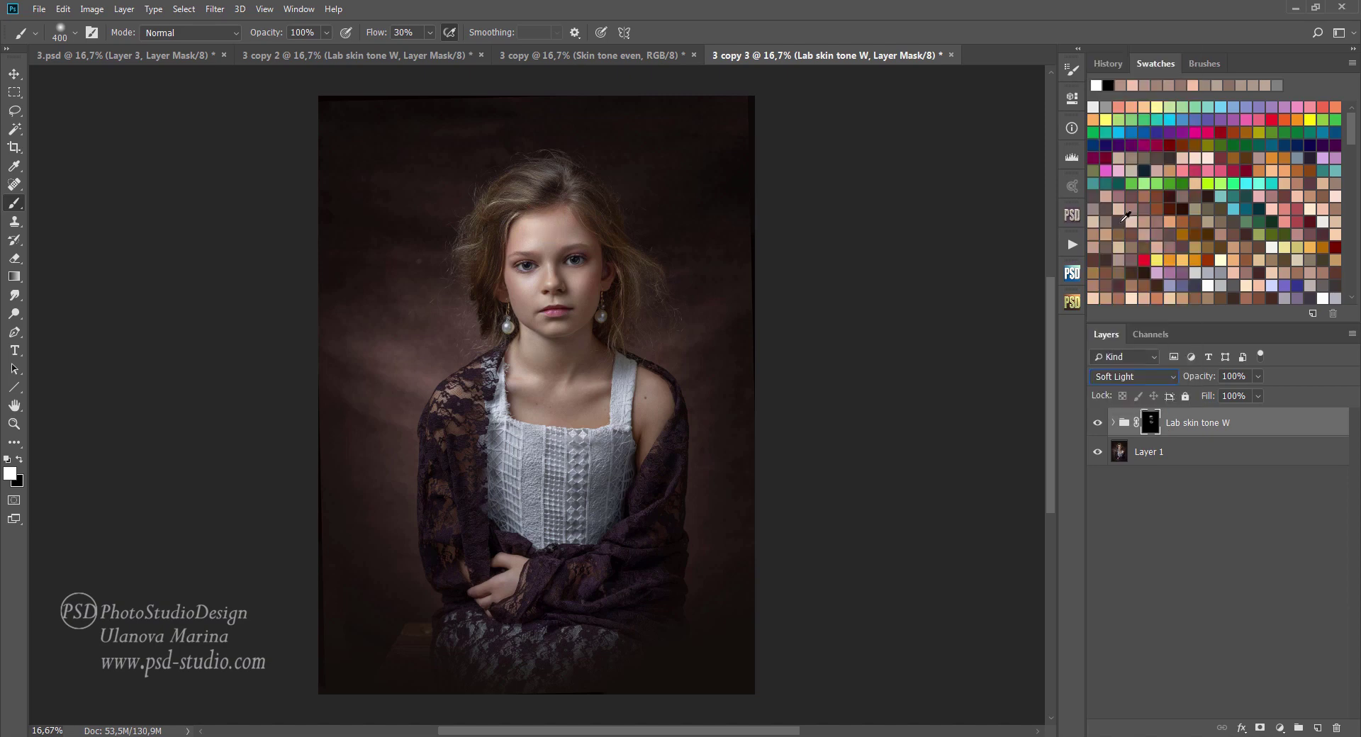
click(1098, 423)
mouse_move(539, 408)
mouse_down()
mouse_move(585, 485)
mouse_move(617, 430)
mouse_move(547, 364)
mouse_move(578, 291)
mouse_up()
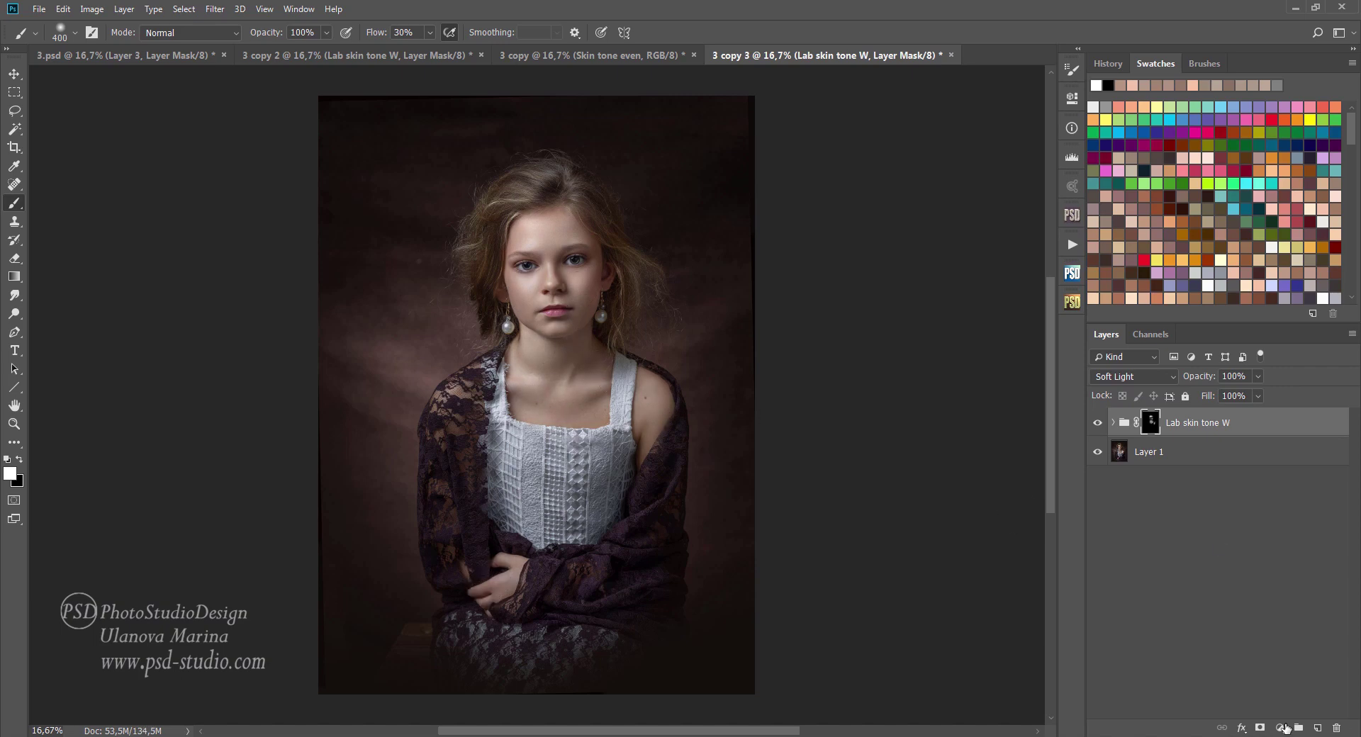
click(1284, 728)
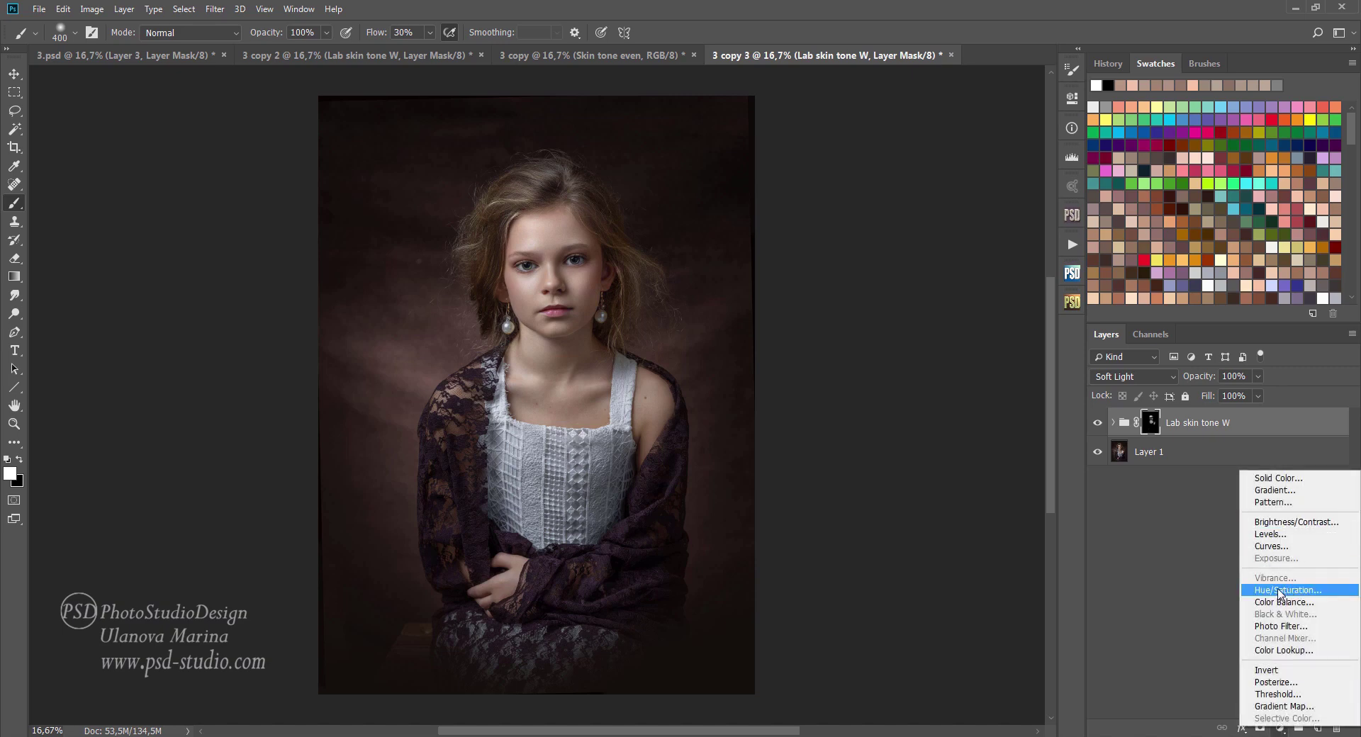
Step: Add a Hue/Saturation layer with Hue +3, Saturation -15 and Lightness -55
click(1281, 591)
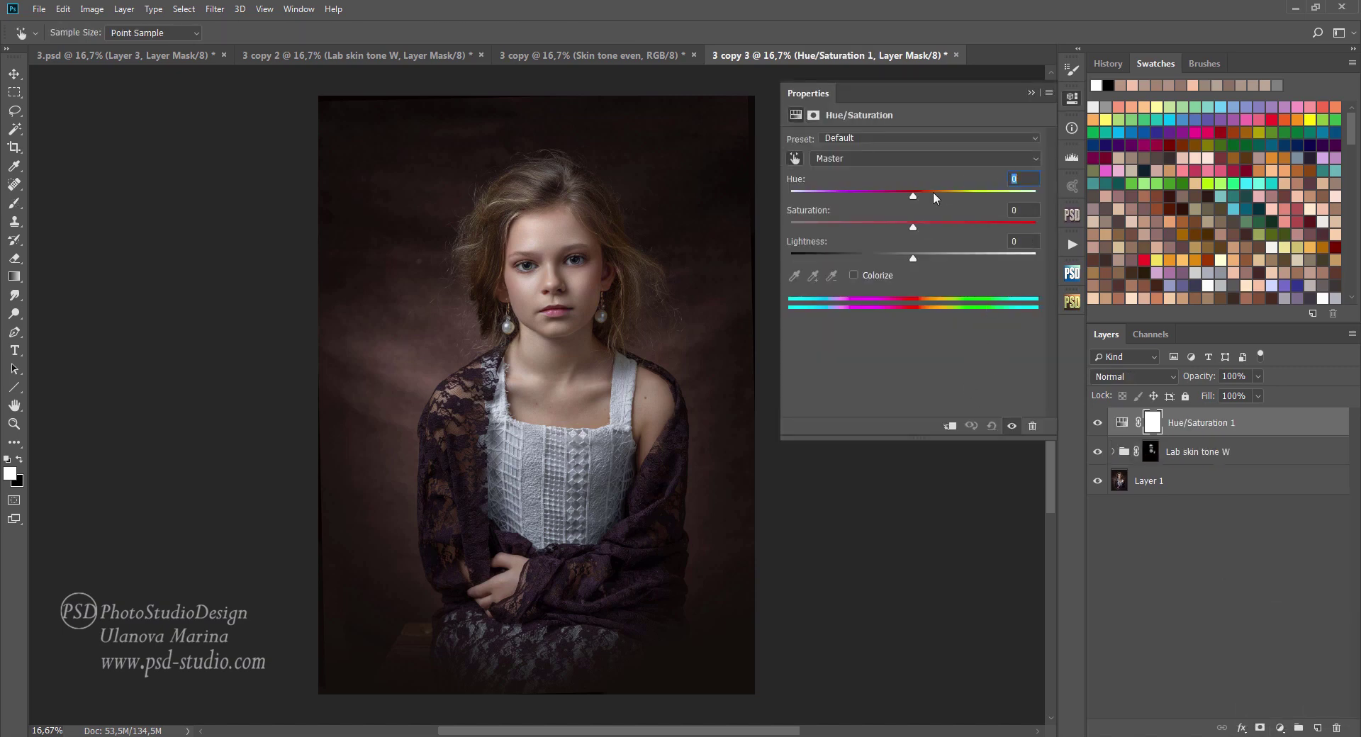
drag(913, 194, 885, 229)
click(914, 229)
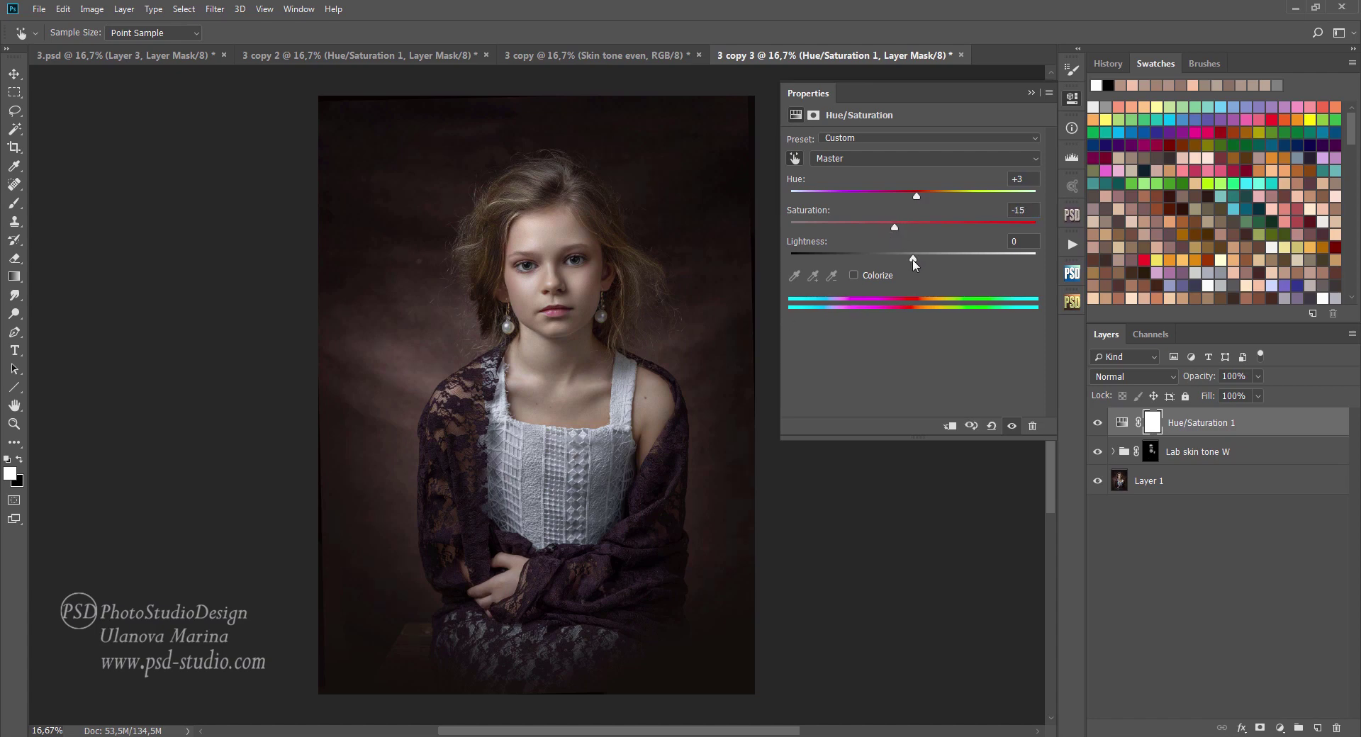
drag(914, 260, 850, 260)
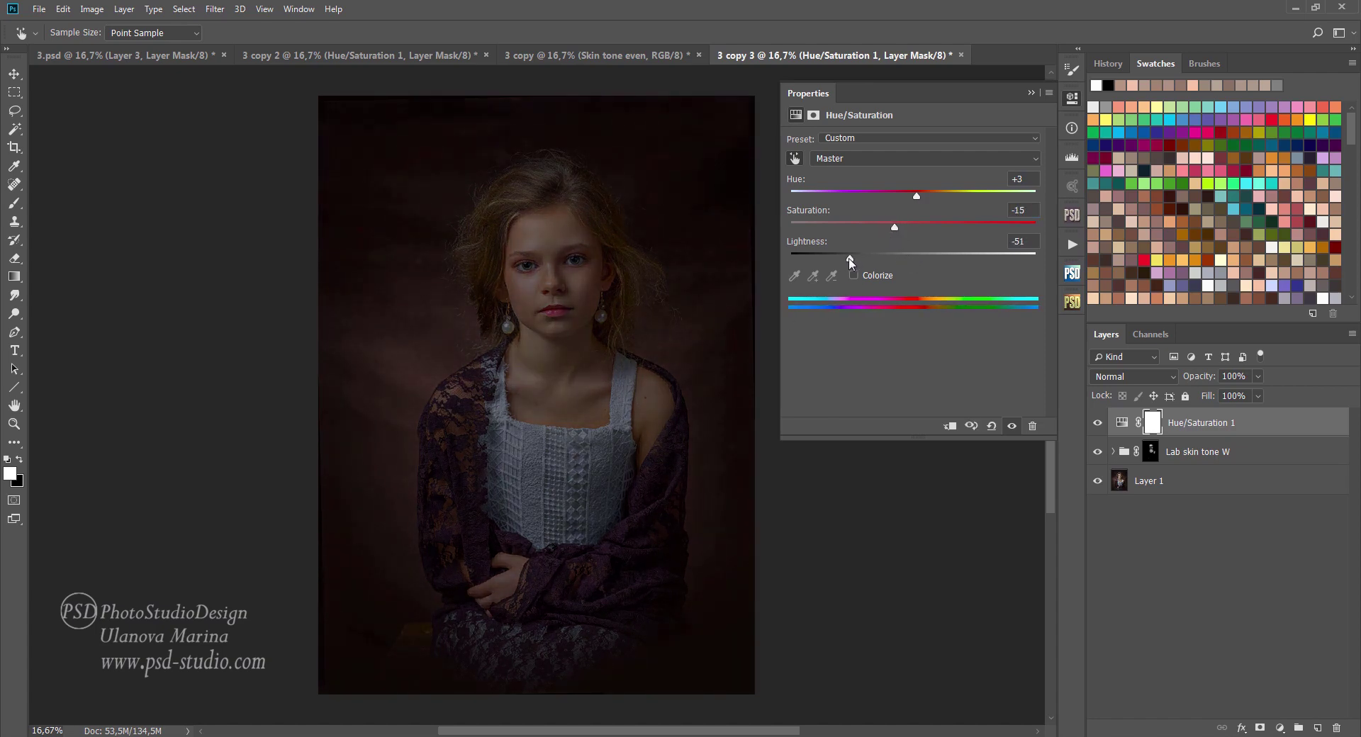
click(1032, 93)
Step: Paint black on the Hue/Saturation mask over the girl's face, hair, dress and chest
key(b)
key(x)
key(bracketright)
key(bracketright)
key(bracketright)
mouse_move(546, 284)
mouse_down()
mouse_move(502, 218)
mouse_move(465, 201)
mouse_move(550, 343)
mouse_move(582, 336)
mouse_move(602, 395)
mouse_move(546, 515)
mouse_up()
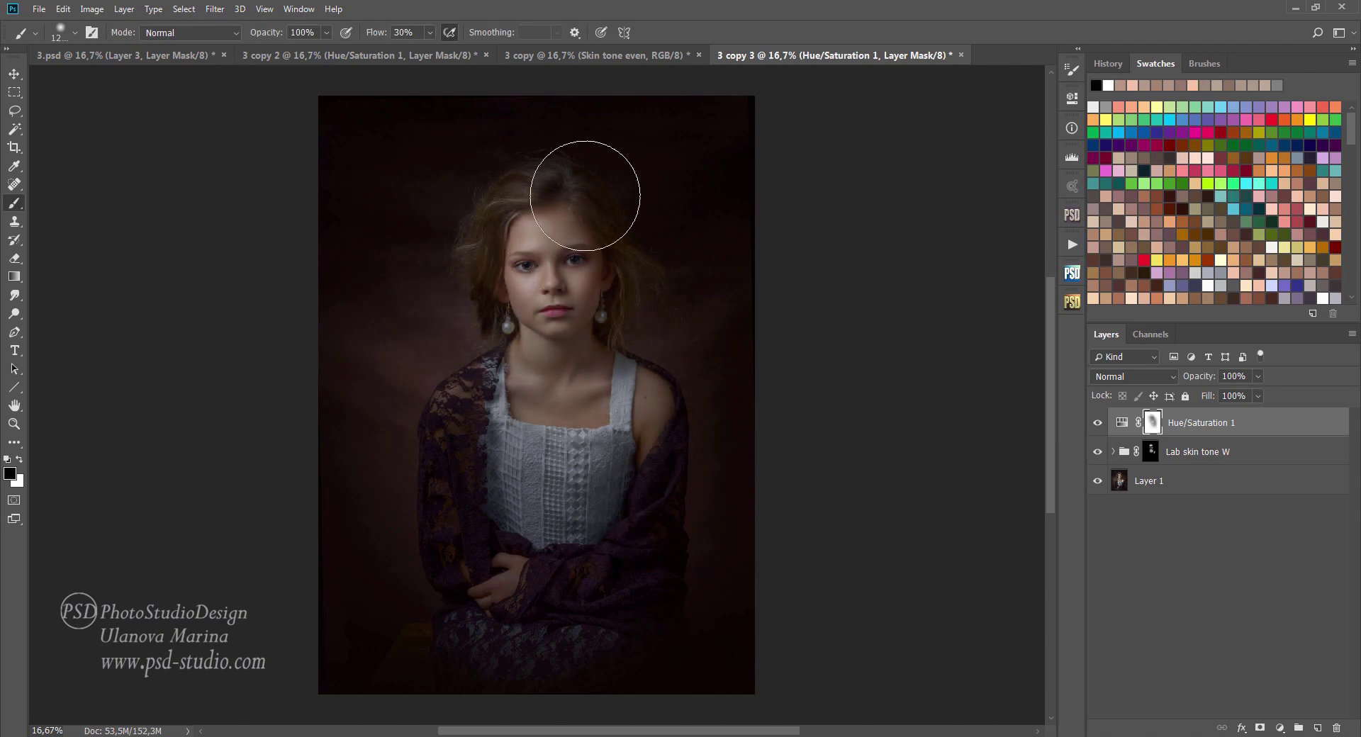
mouse_move(501, 288)
mouse_down()
mouse_move(526, 372)
mouse_move(521, 224)
mouse_up()
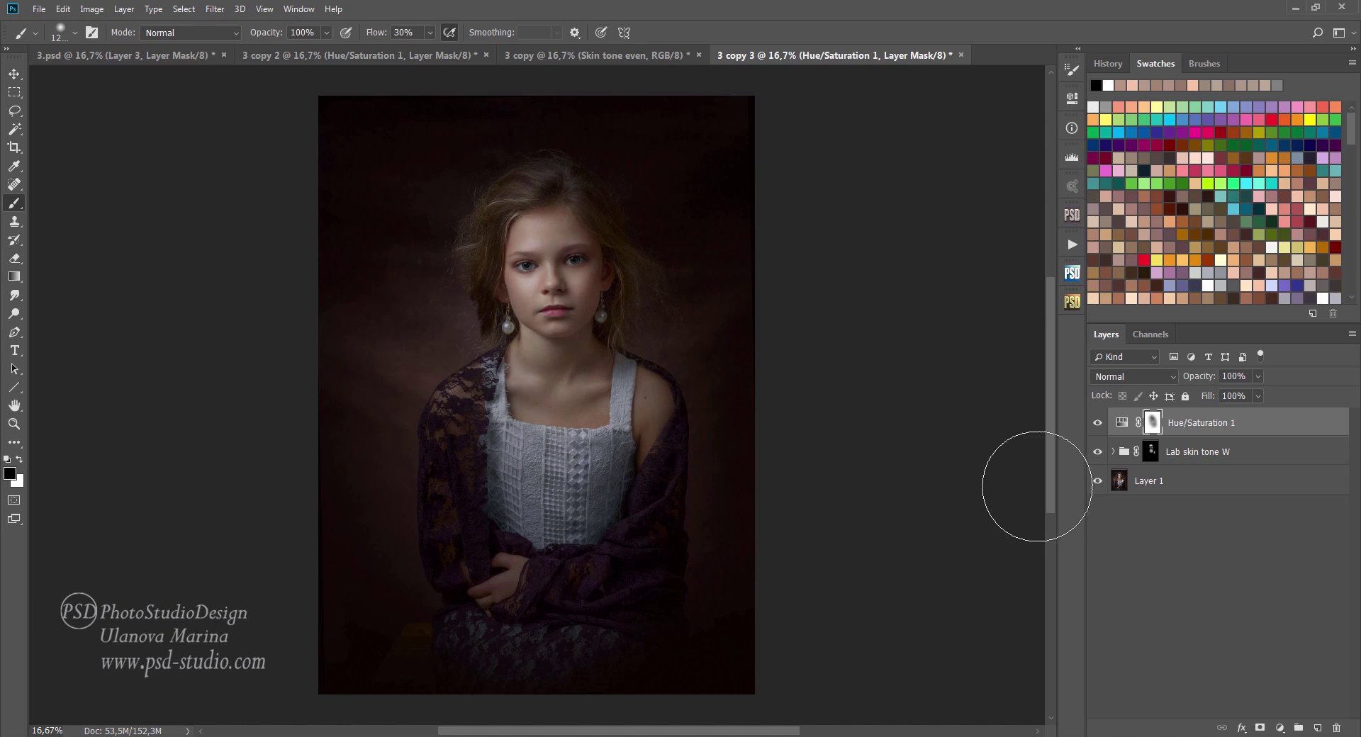
alt+click(1097, 481)
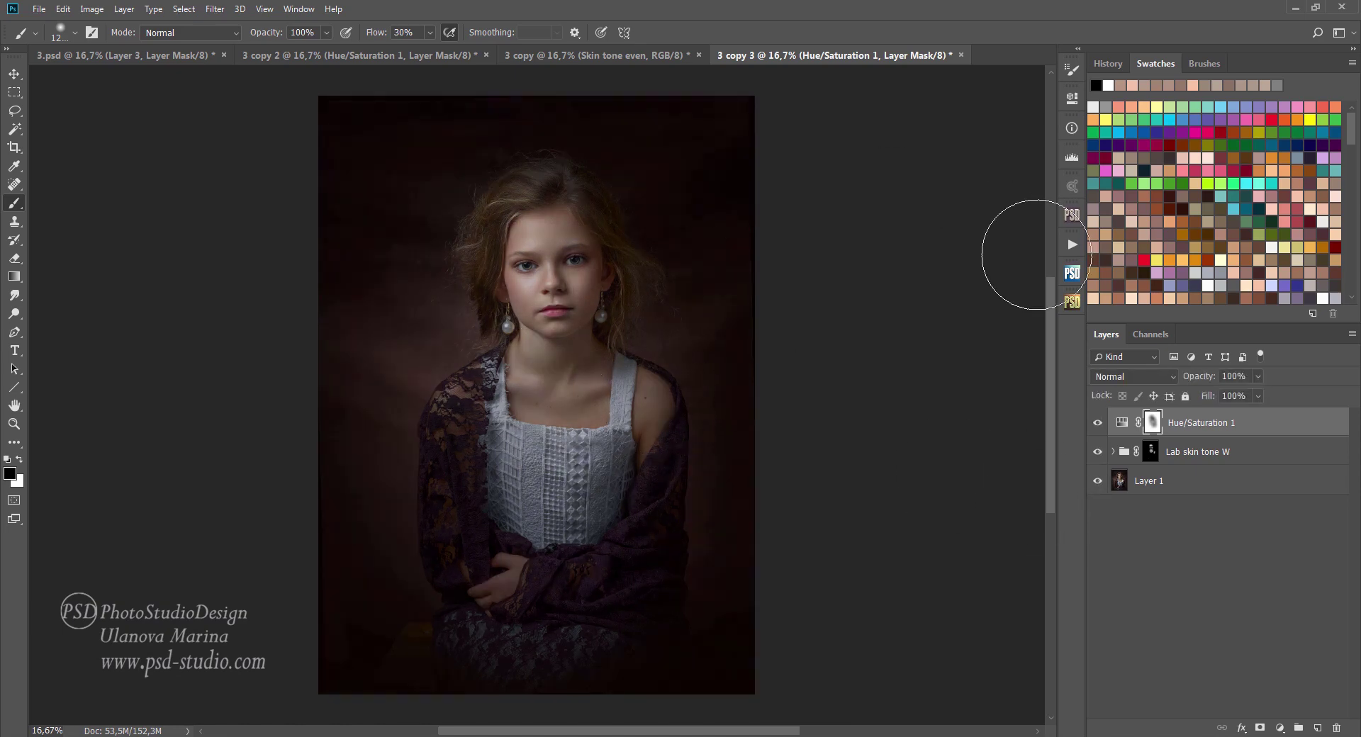
click(1072, 273)
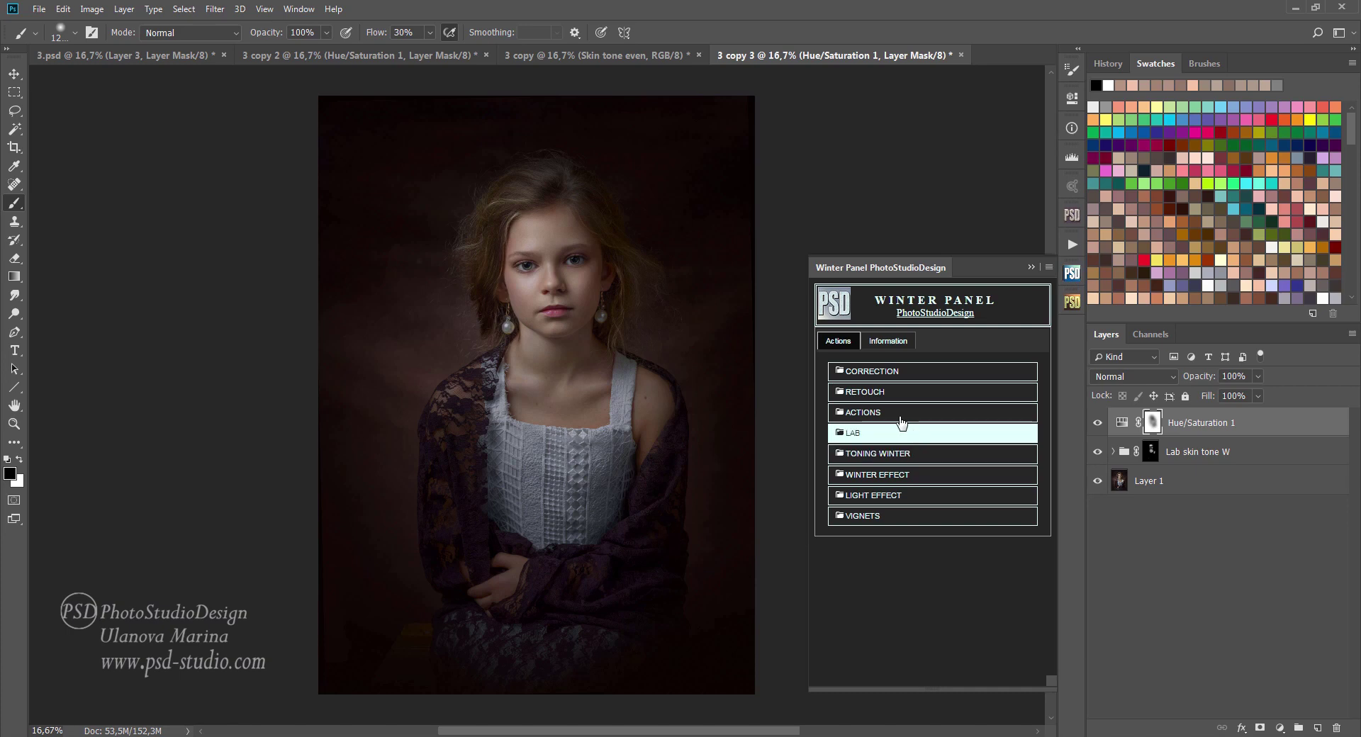
Step: Run MERGE copy move to bring the skin tone LAB layer into 3.psd, then compare it on and off
click(898, 414)
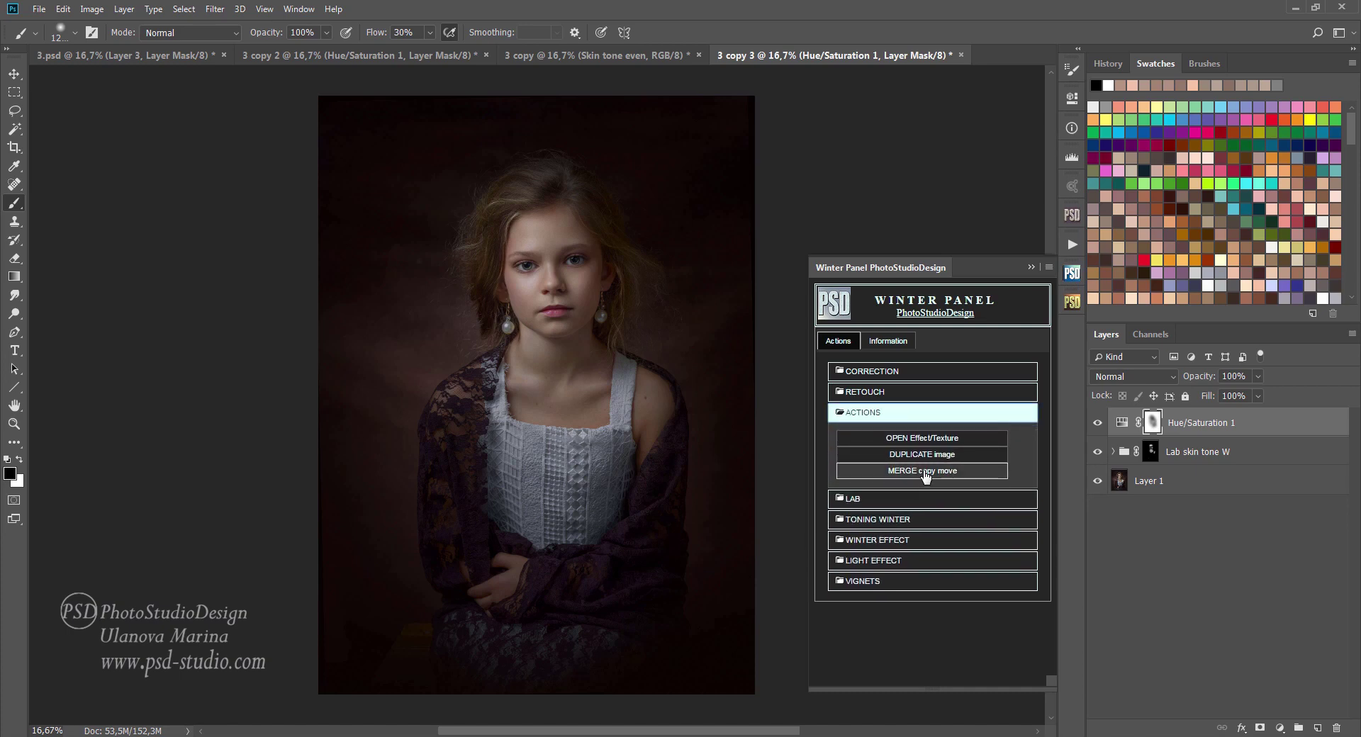
click(928, 471)
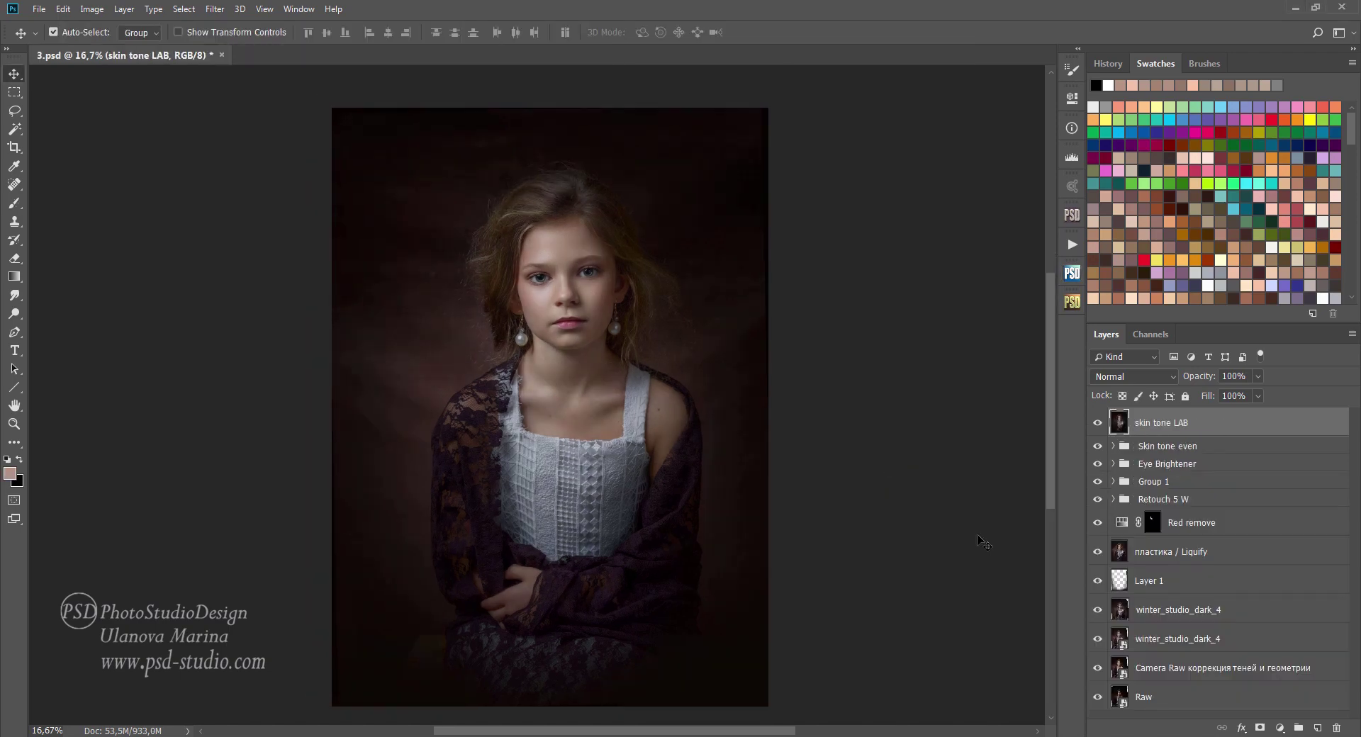
click(1097, 424)
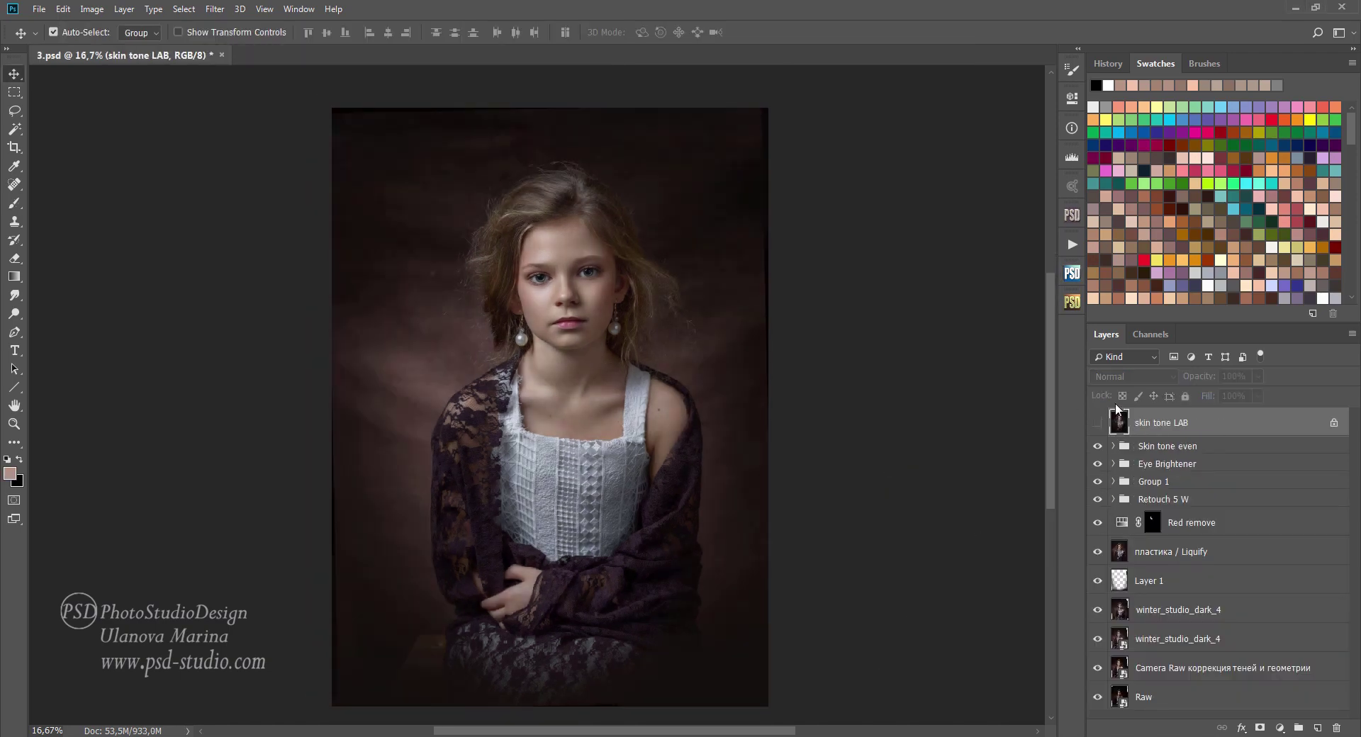
click(1099, 423)
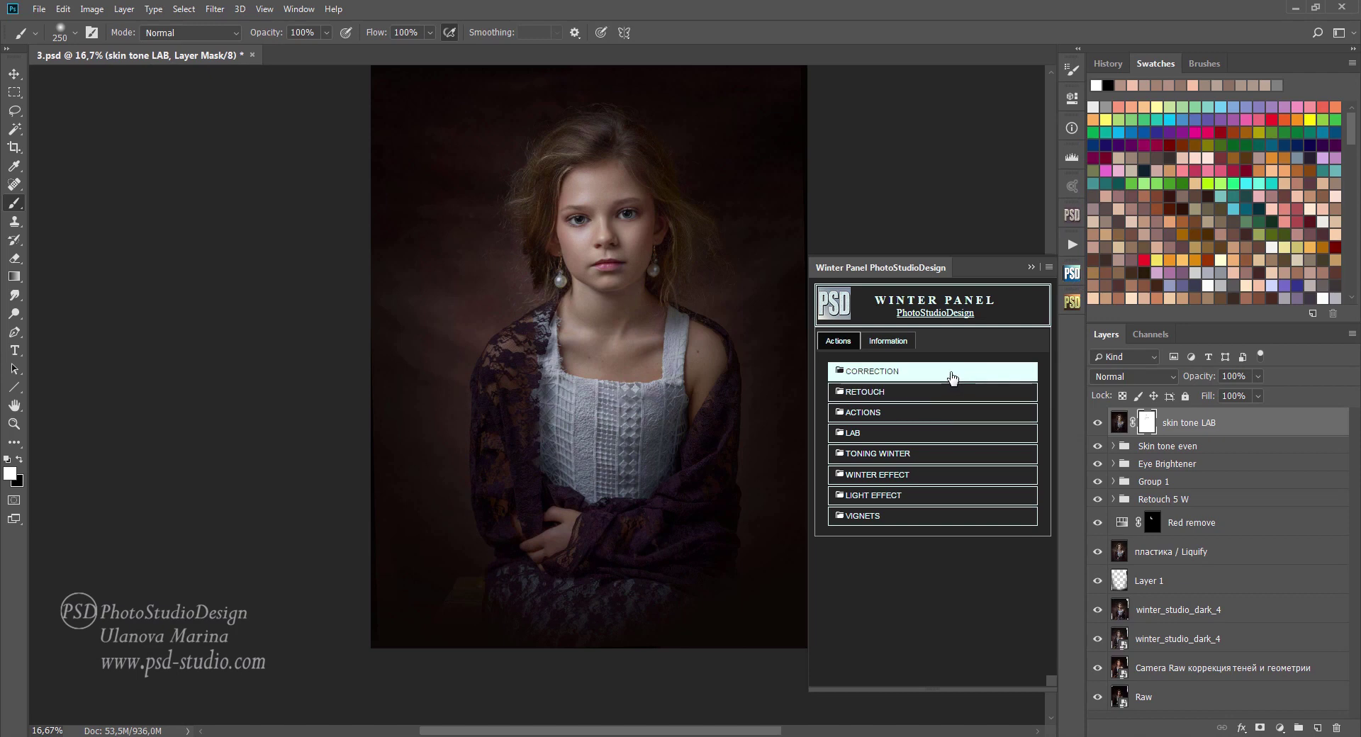
Step: Apply the WHITE SNOW 1 correction and toggle the White snow 1 layer to compare
click(959, 376)
drag(1053, 335, 1053, 427)
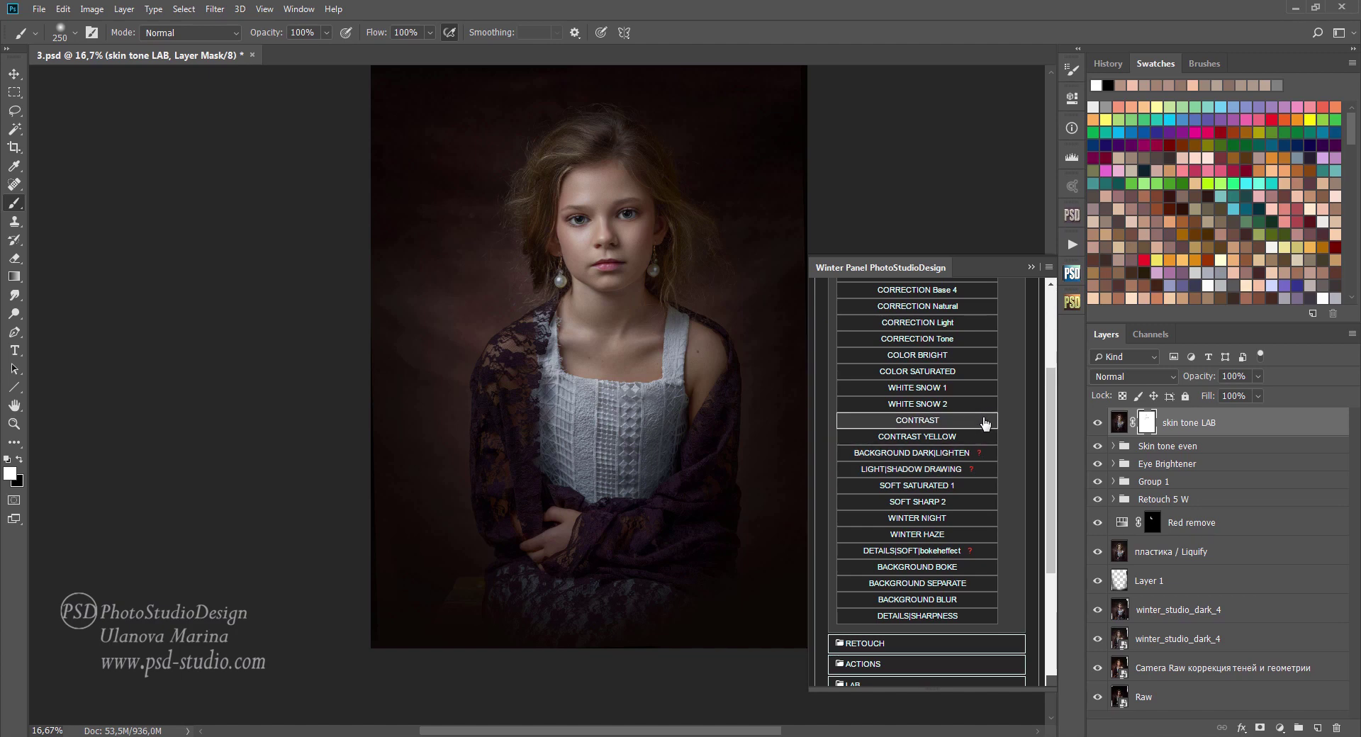
click(956, 388)
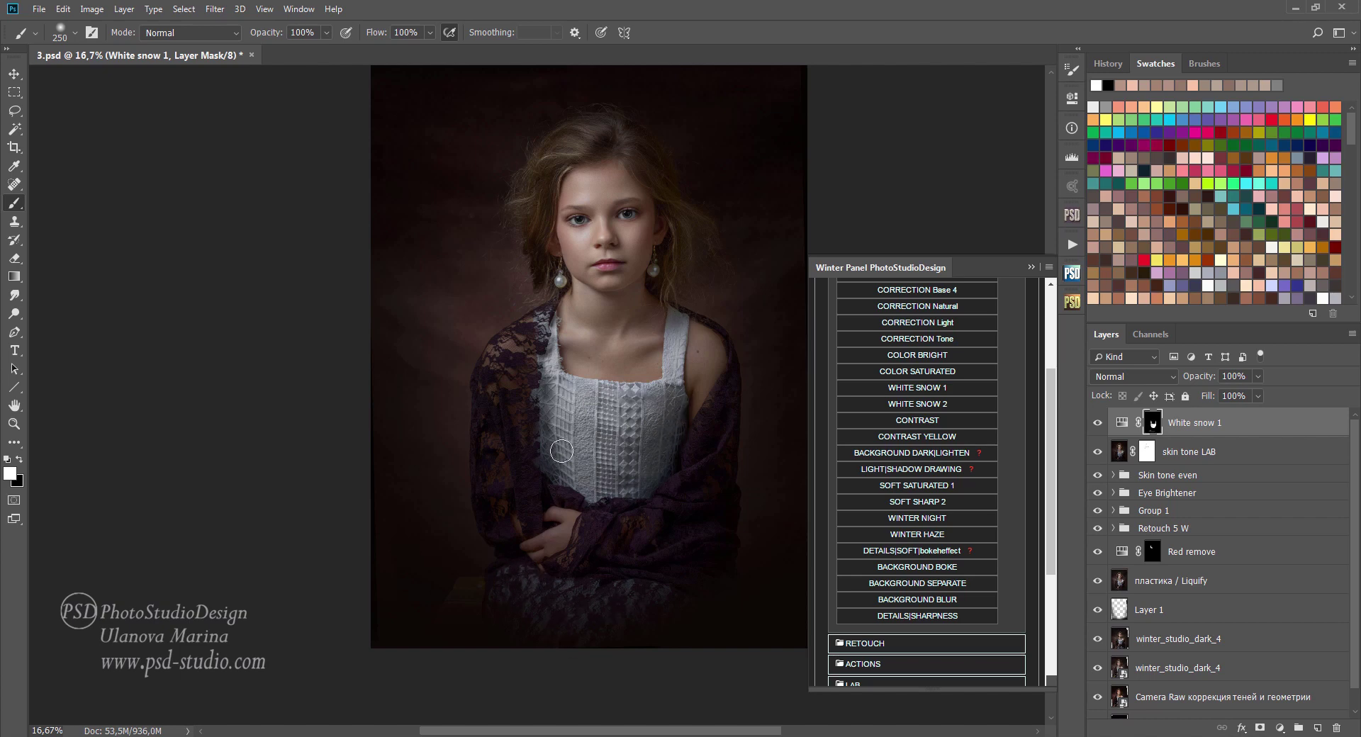
click(1099, 423)
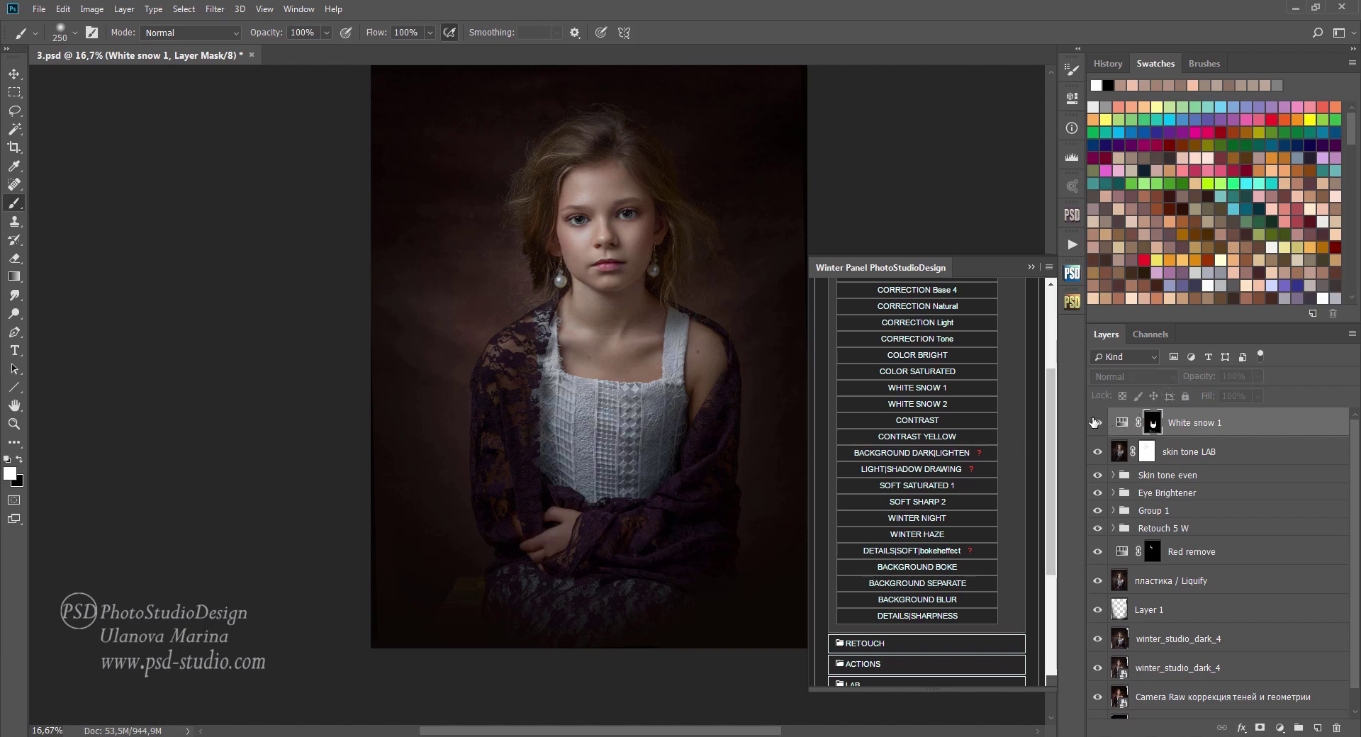
click(1097, 423)
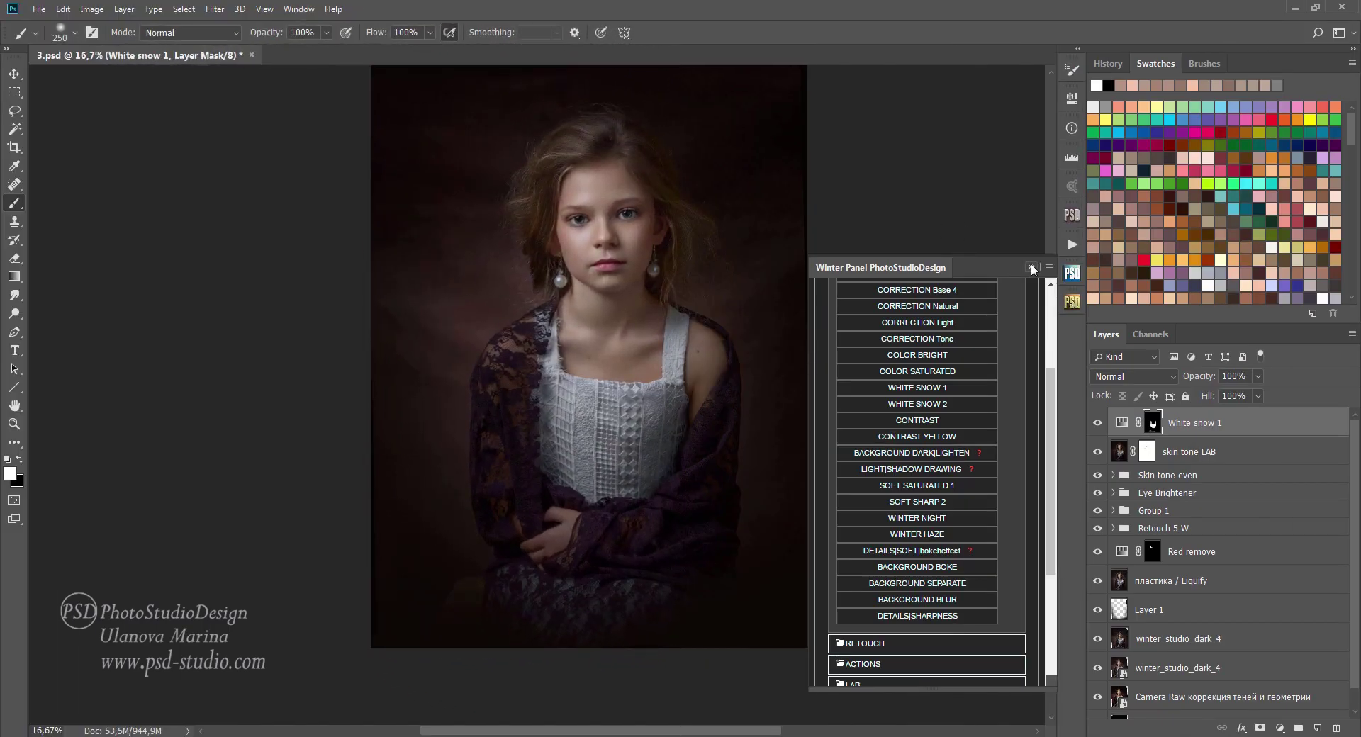
key(v)
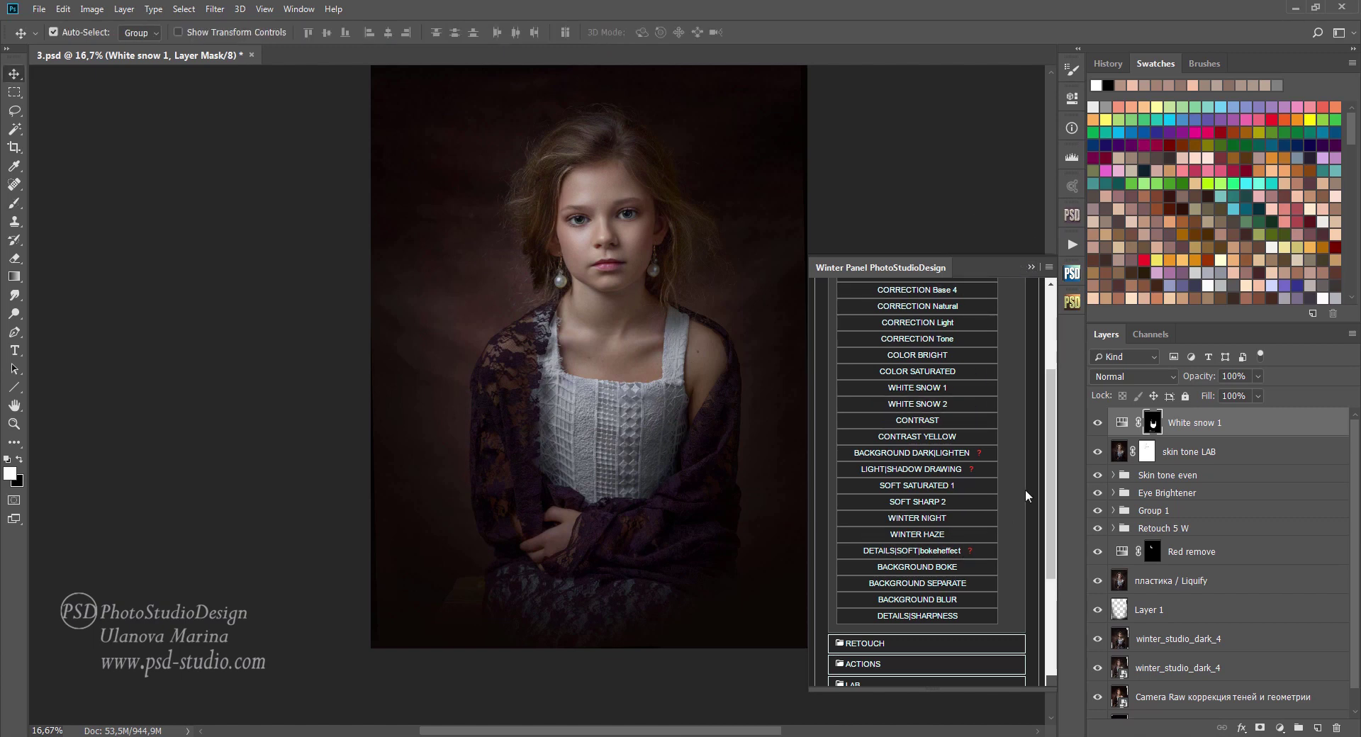
click(930, 643)
Step: Add a Blusher group with the BLUSH action and paint faint blush on the cheek at 3% flow
scroll(997, 425, down, 5)
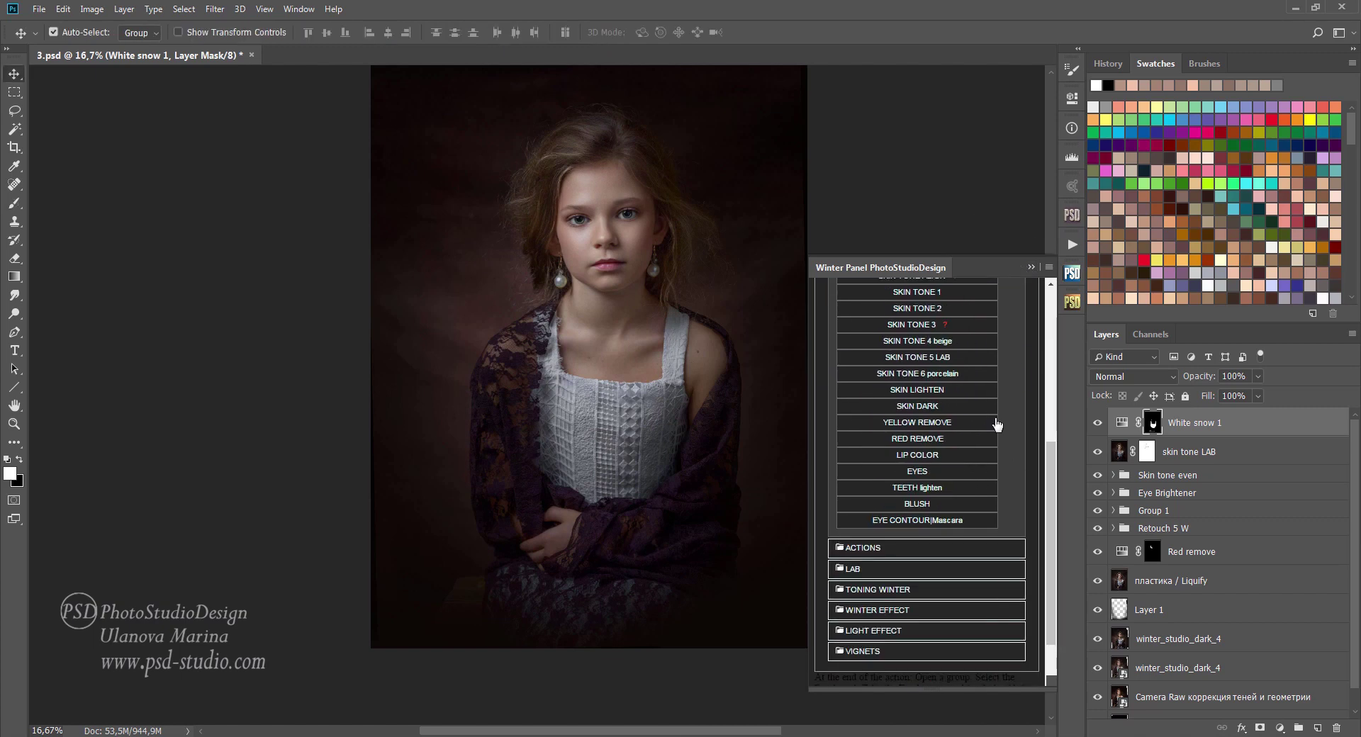
click(907, 504)
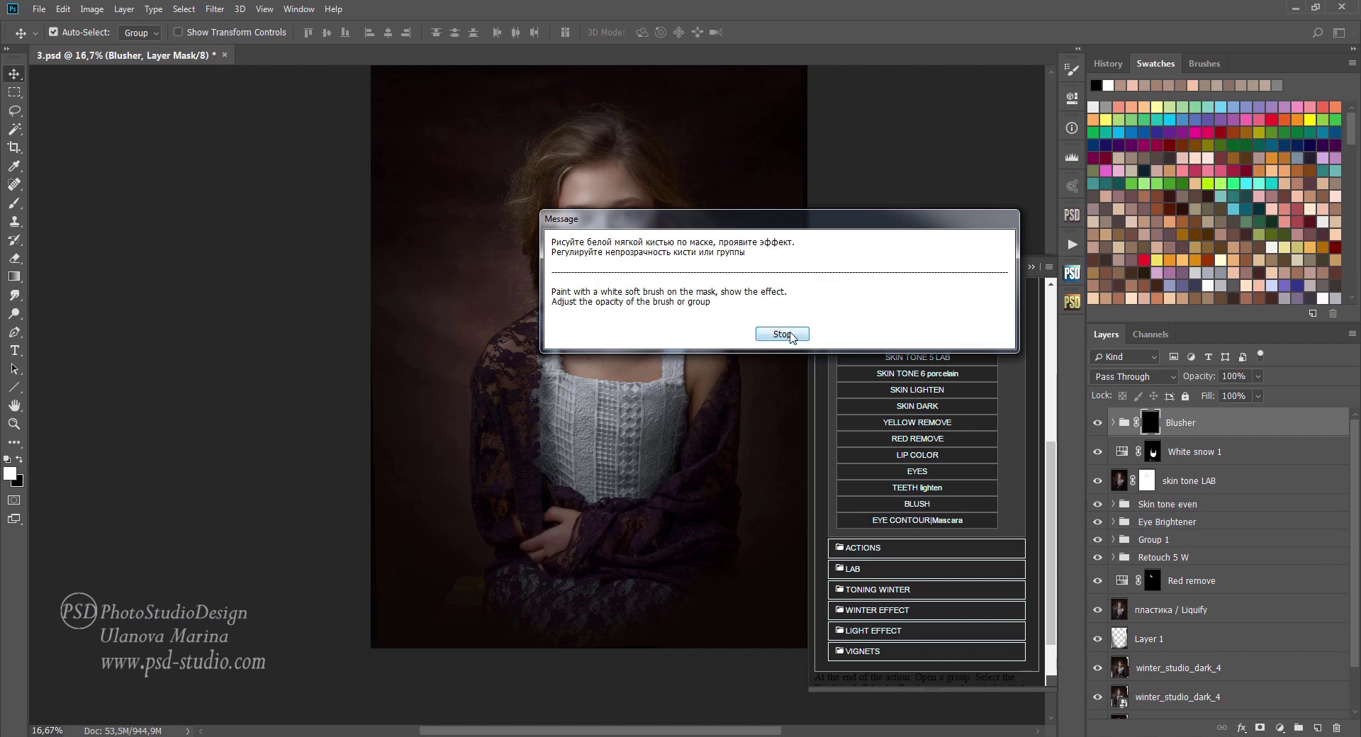
click(788, 335)
click(1031, 269)
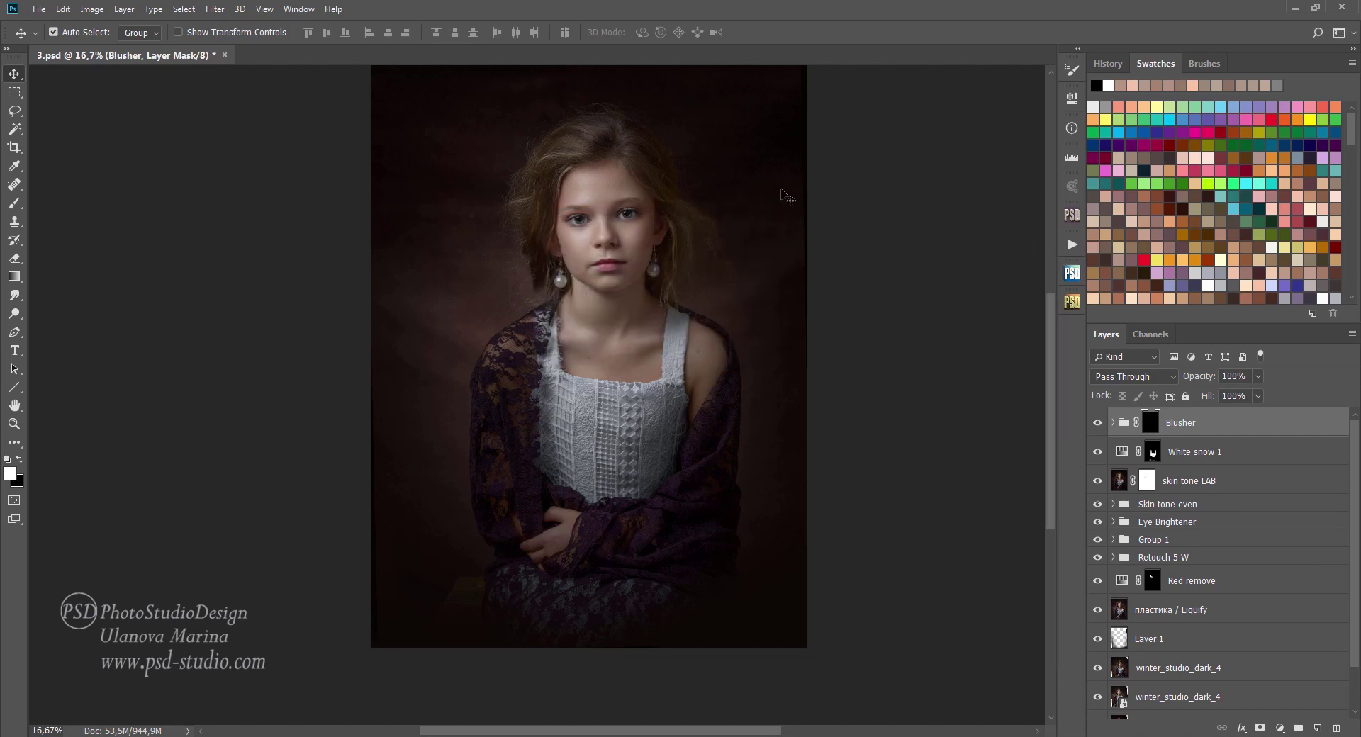
key(b)
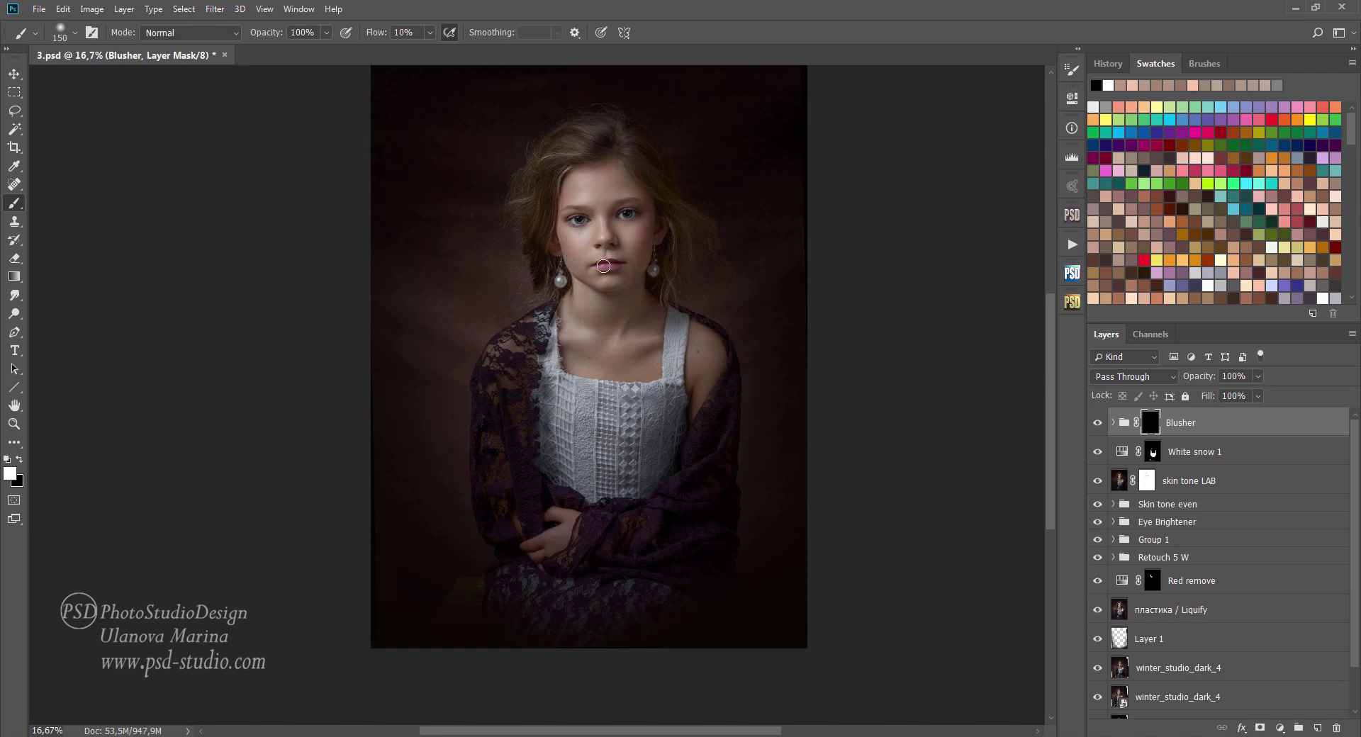
scroll(678, 259, up, 2)
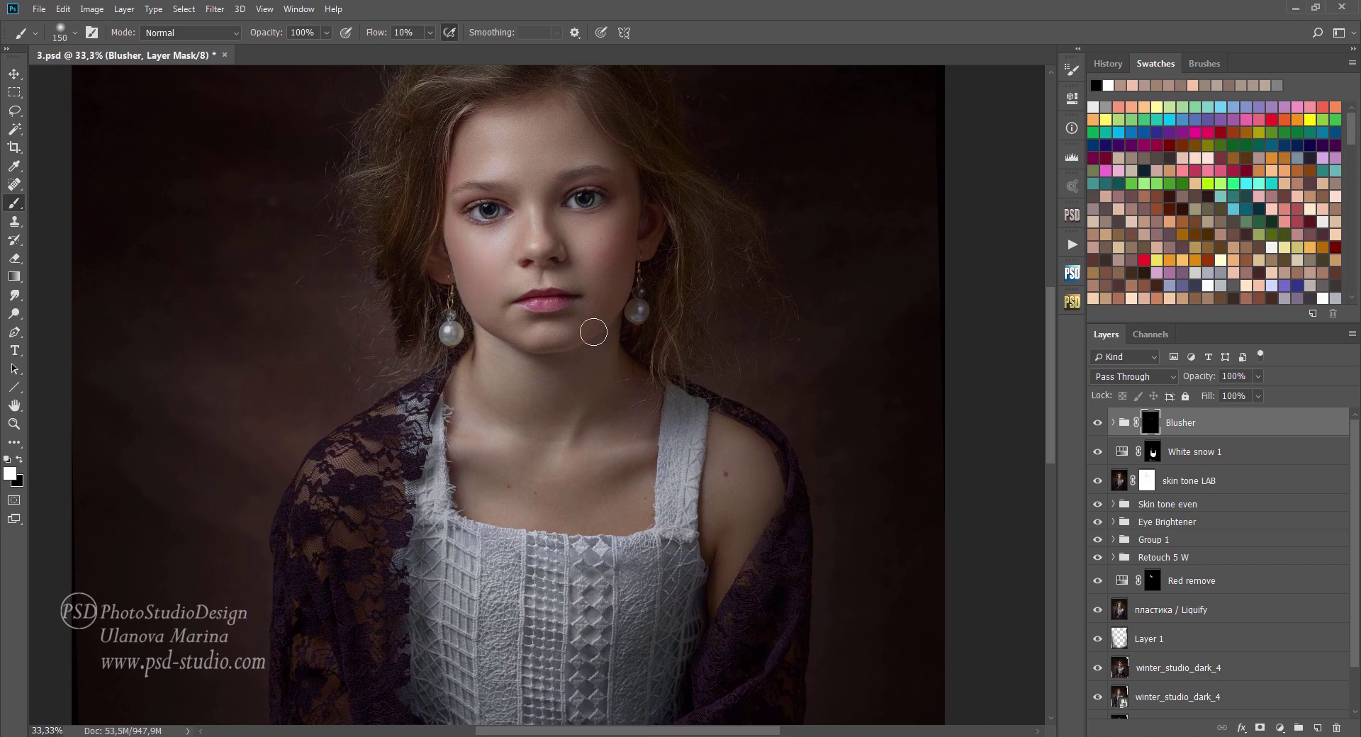
scroll(731, 278, down, 1)
key(shift+0)
key(shift+3)
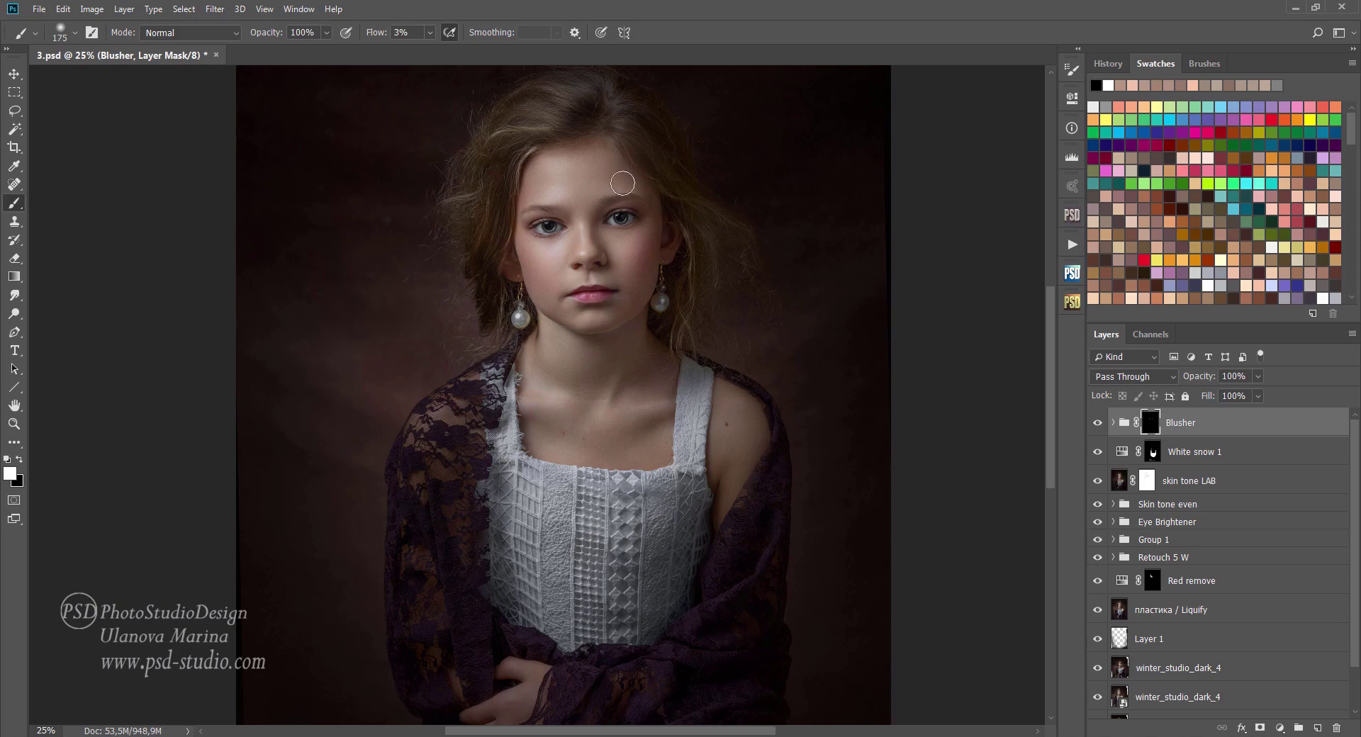
drag(622, 183, 641, 298)
Step: Add Red remove, paint it over the hair at 100% flow and size 125, then add empty Layer 3
click(1072, 273)
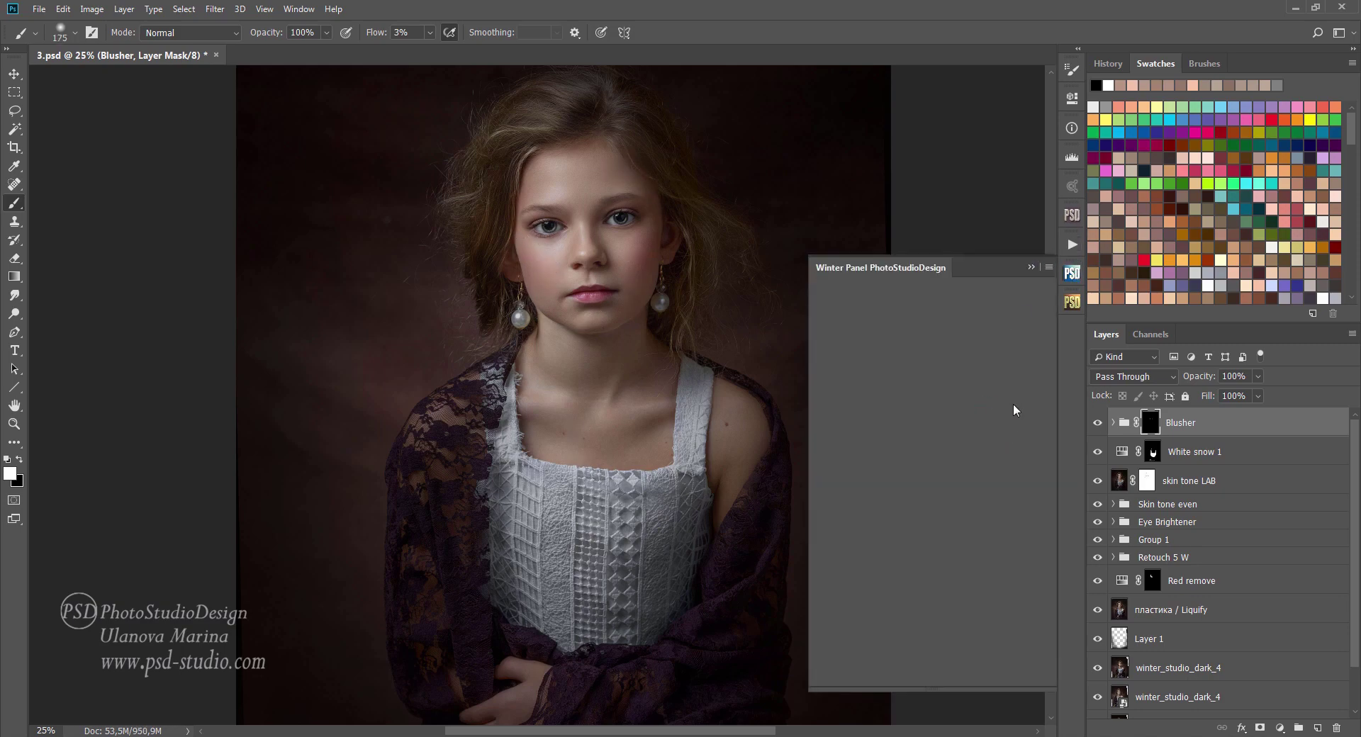
click(927, 395)
scroll(1054, 404, down, 1)
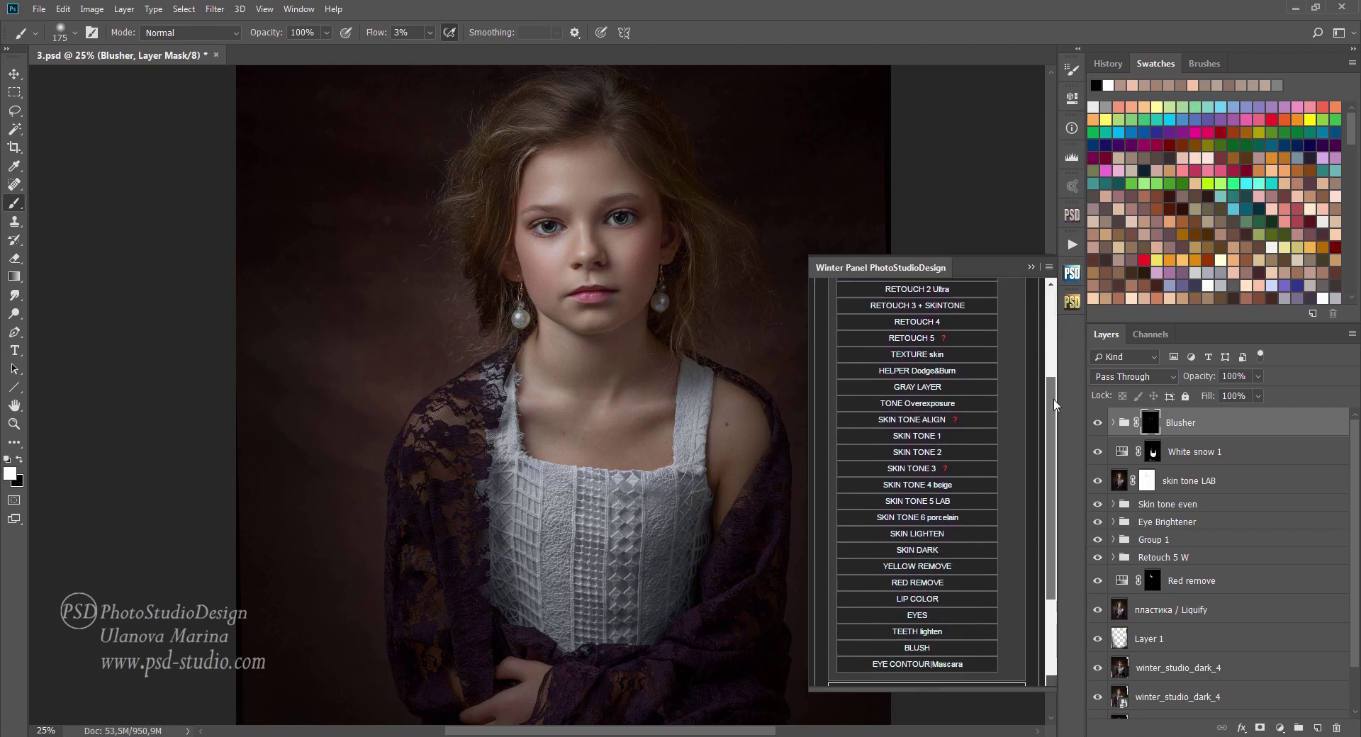
scroll(1054, 405, down, 1)
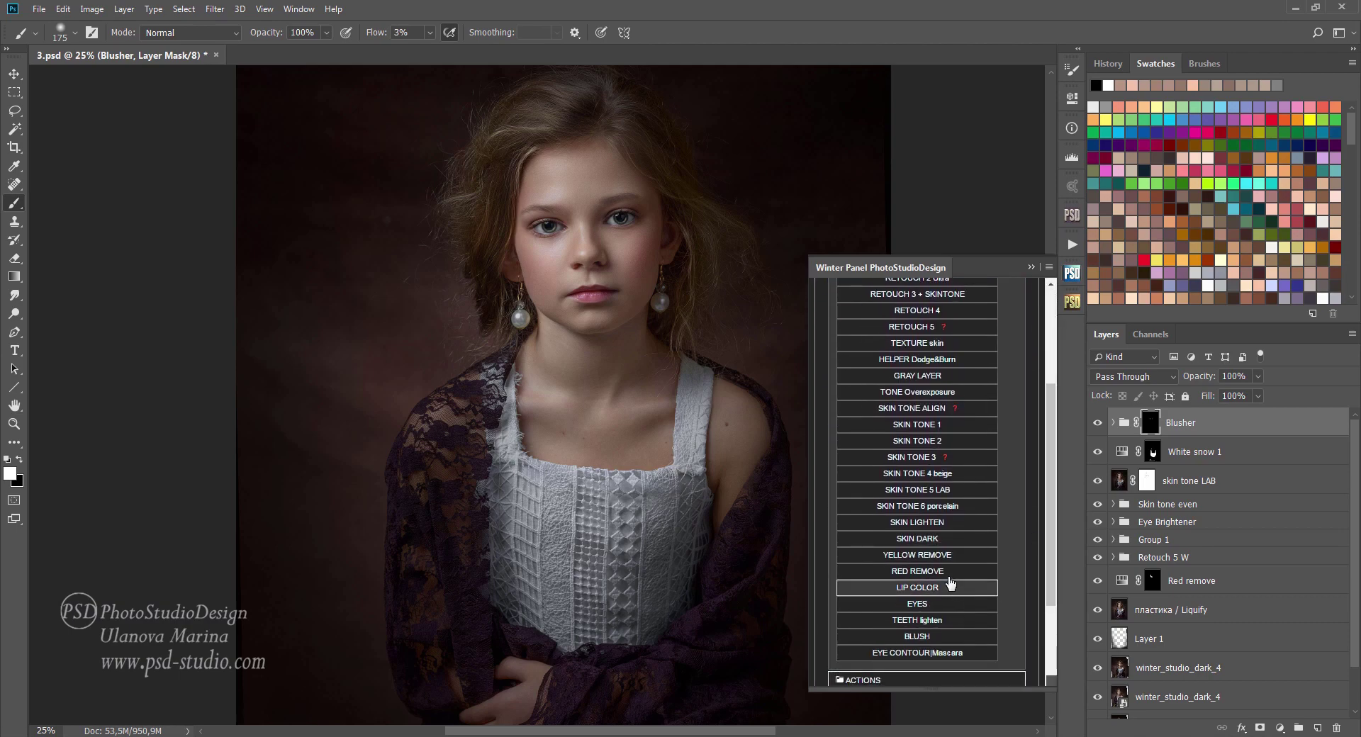
click(947, 573)
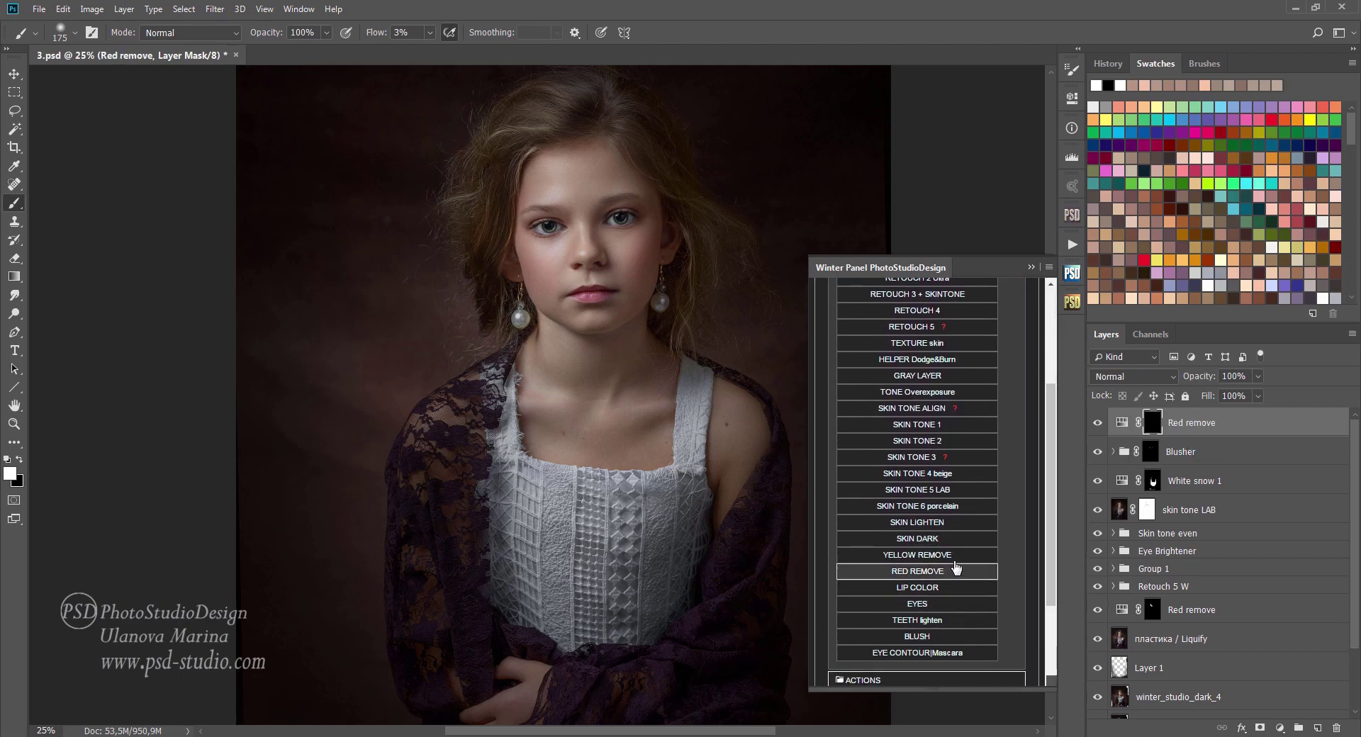
click(1030, 268)
key(shift+0)
scroll(544, 187, up, 1)
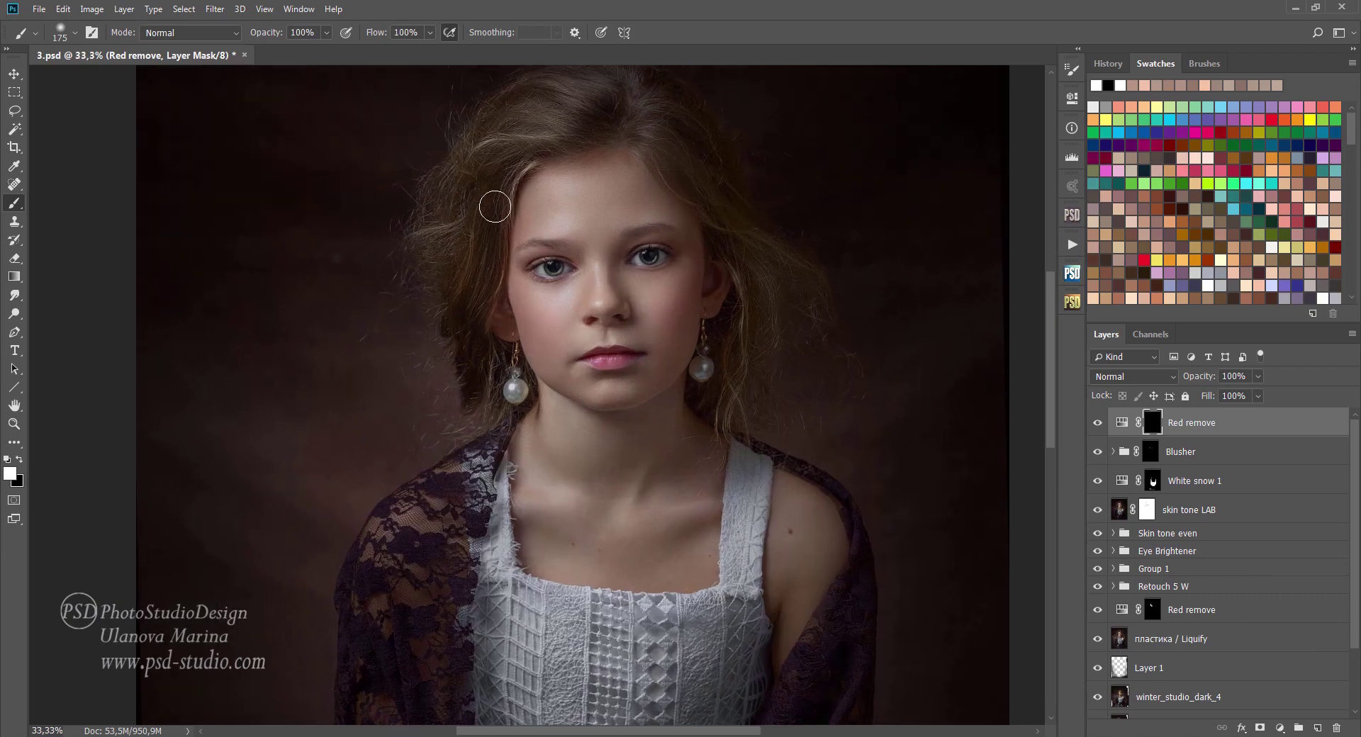
key(bracketleft)
key(bracketleft)
mouse_move(490, 329)
mouse_down()
mouse_move(508, 164)
mouse_move(480, 389)
mouse_move(632, 147)
mouse_move(718, 296)
mouse_up()
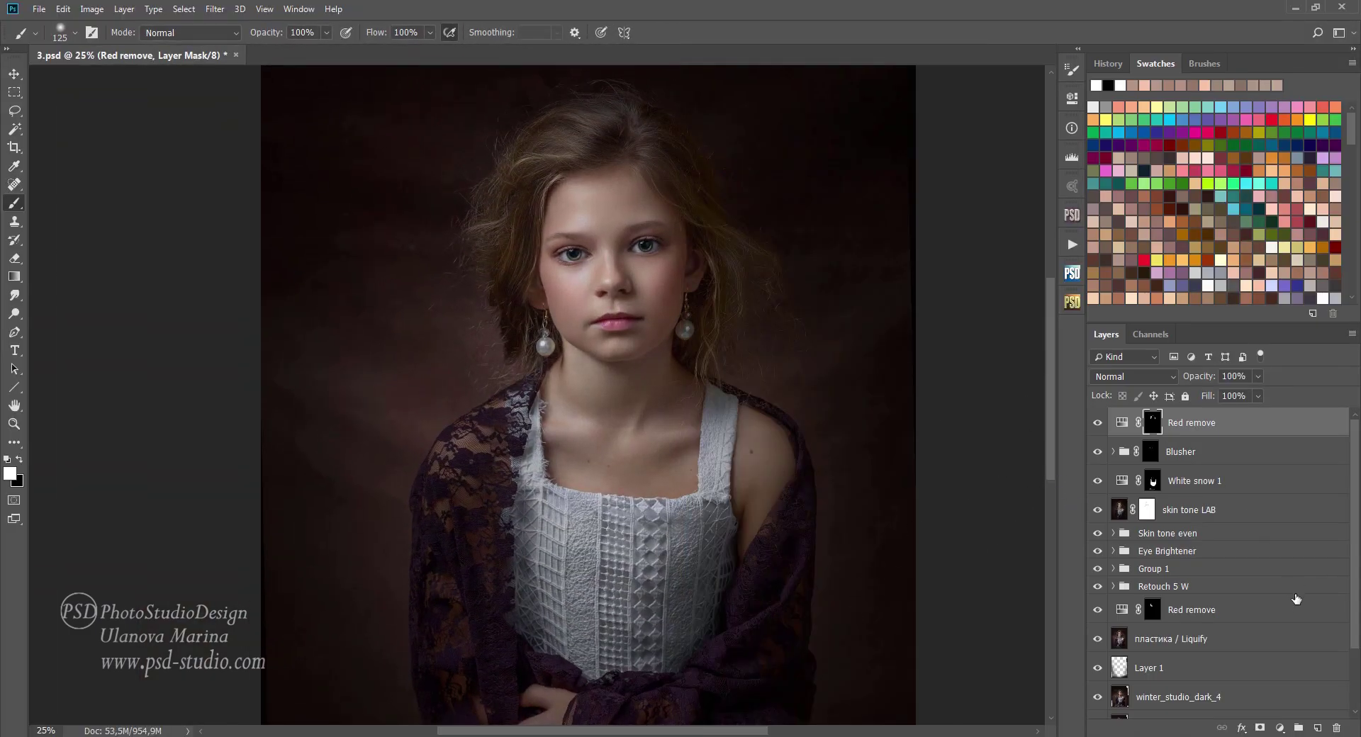
click(1321, 730)
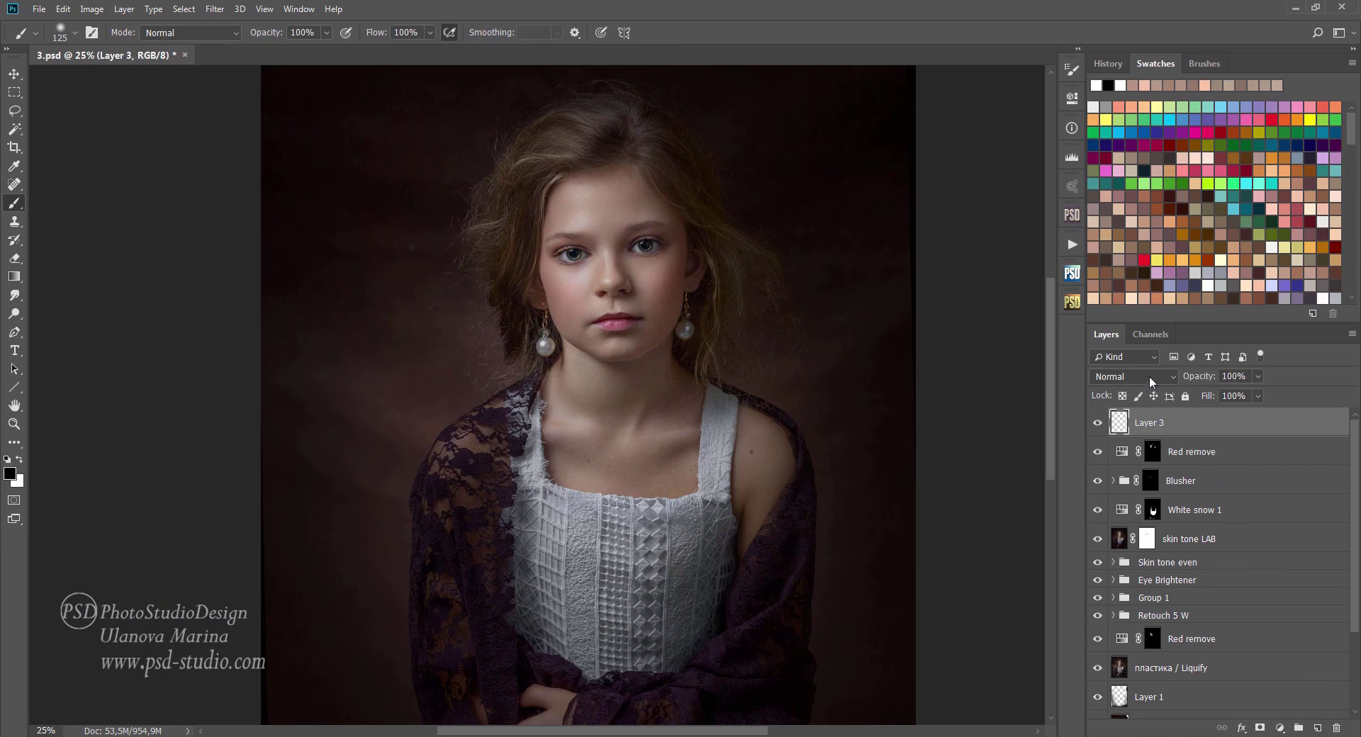
Step: Put Layer 3 in Color blend mode and pick a pink painting colour
click(1150, 376)
click(1119, 368)
click(1286, 222)
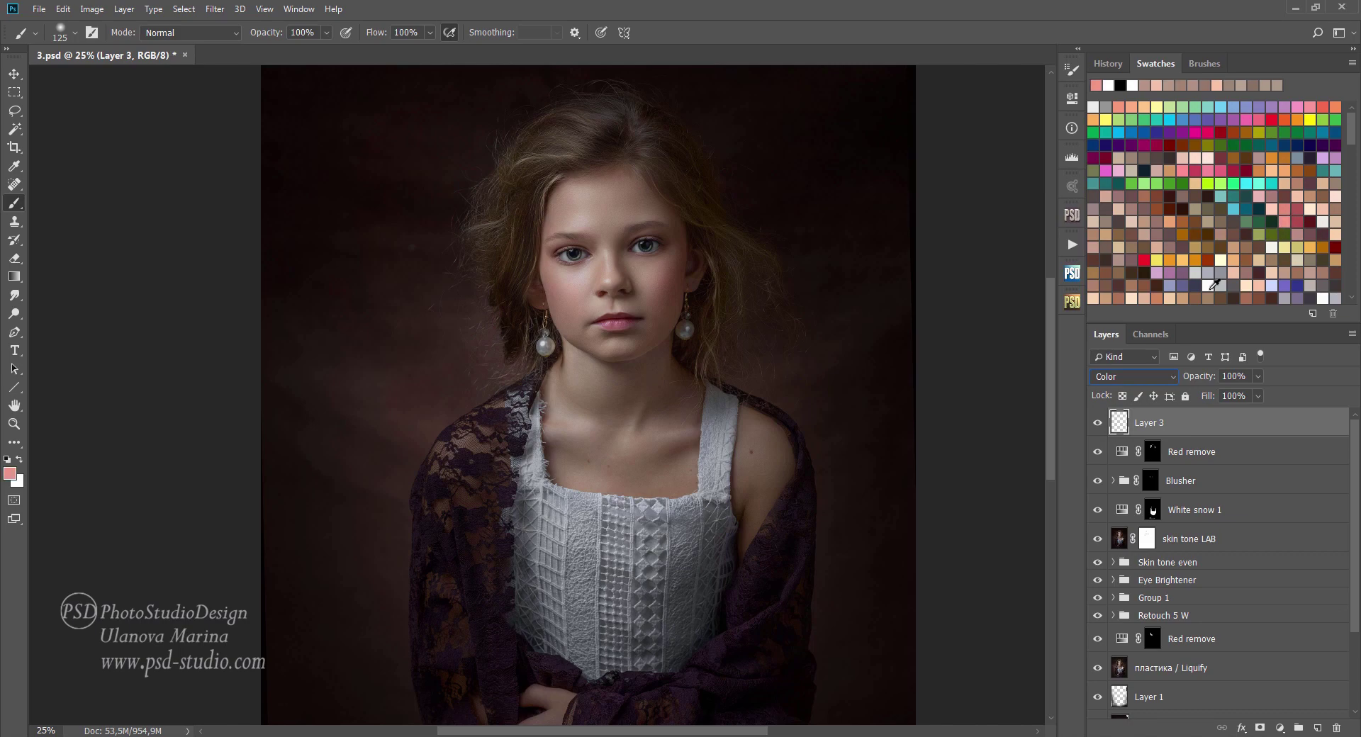
Step: Brush faint pink at 3% flow over the forehead, face and chest, enlarging the brush to 250
click(638, 362)
key(shift+1)
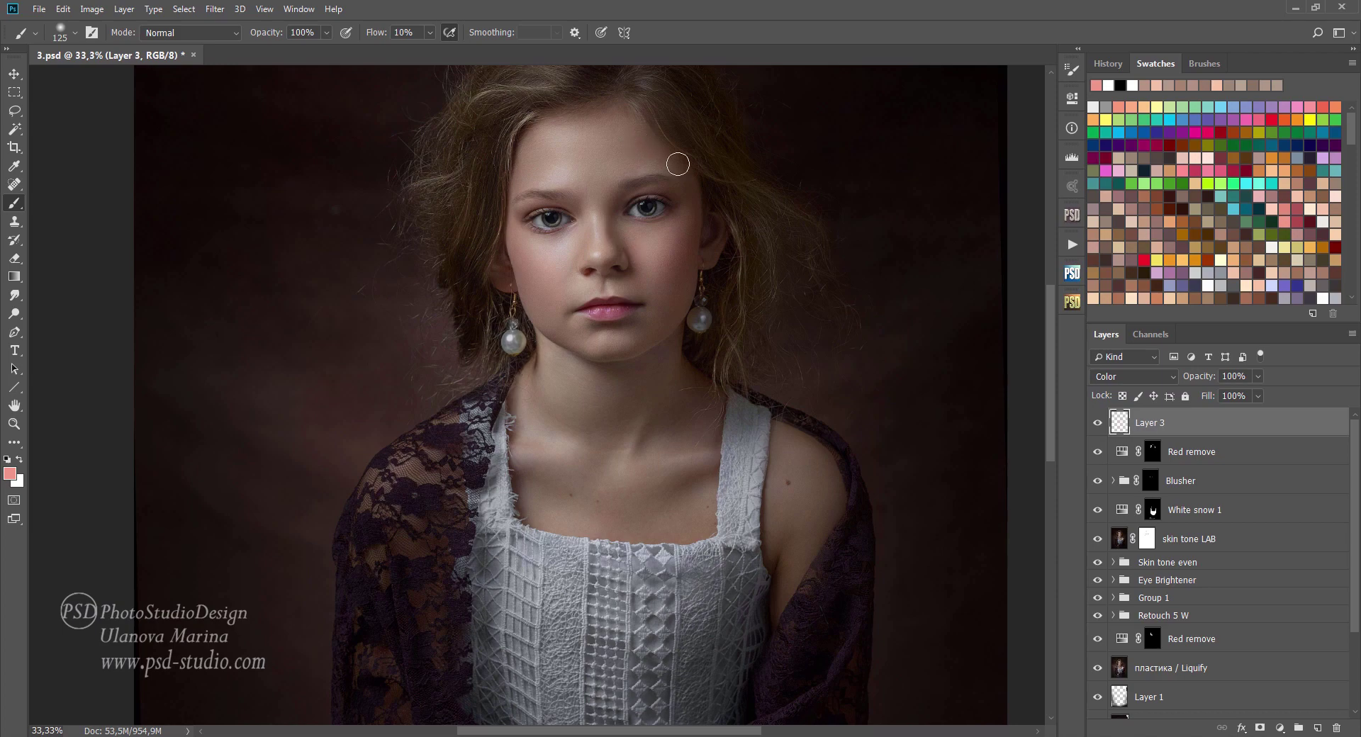
key(bracketright)
key(shift+0)
key(shift+3)
key(e)
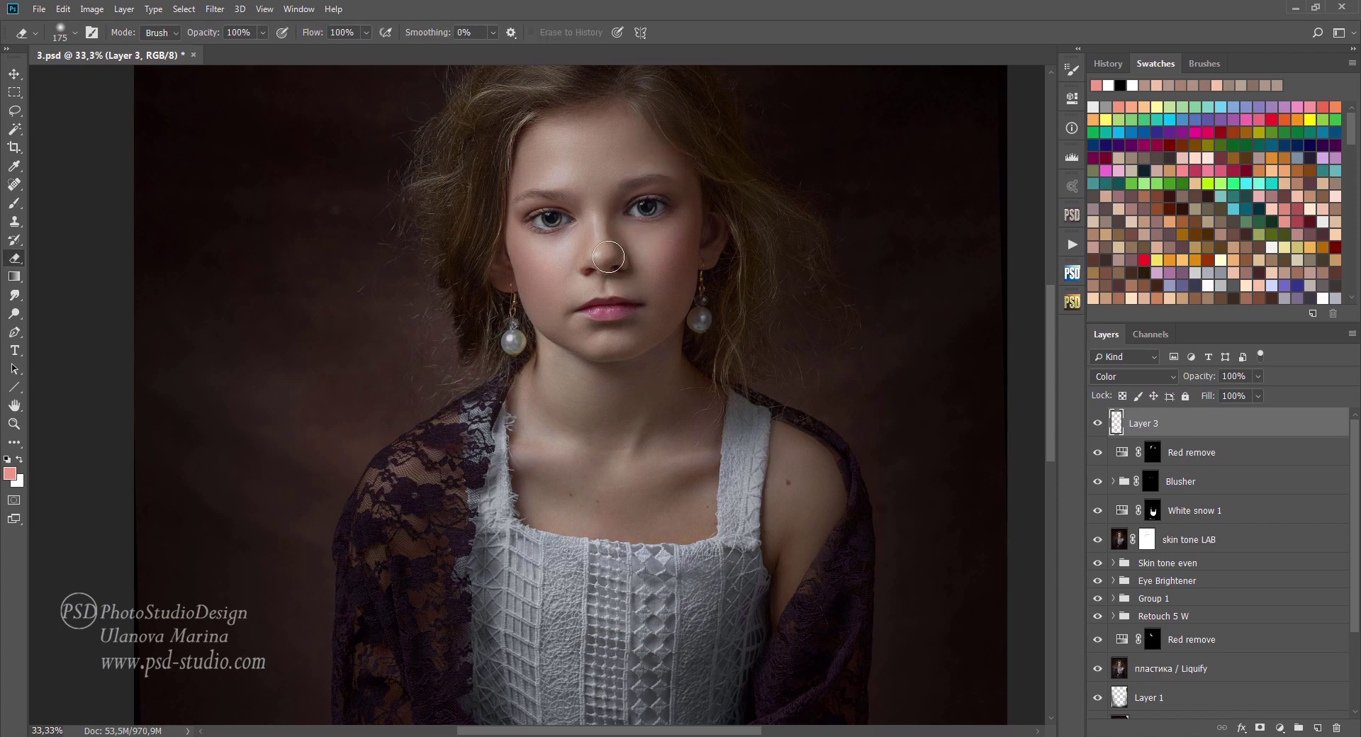
key(b)
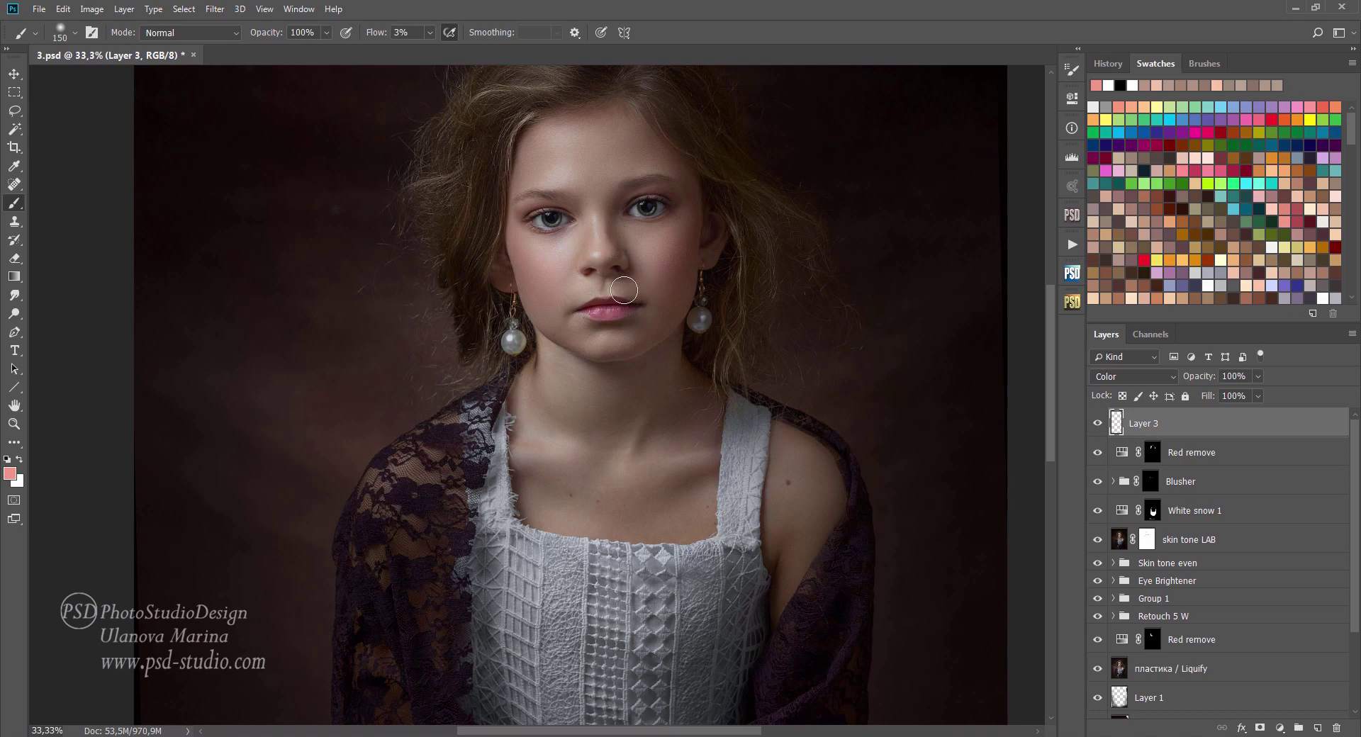
drag(565, 319, 640, 302)
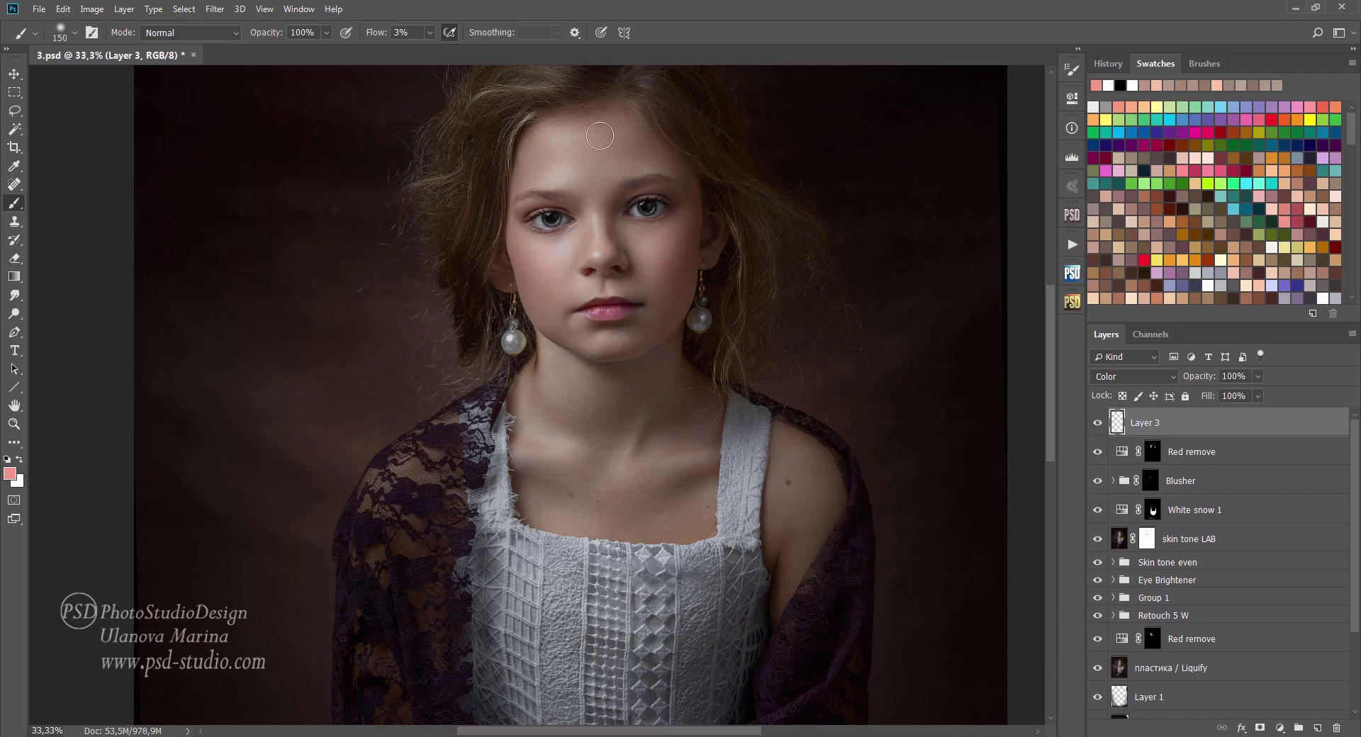
drag(687, 173, 622, 335)
key(bracketright)
key(bracketright)
key(bracketright)
drag(553, 448, 662, 516)
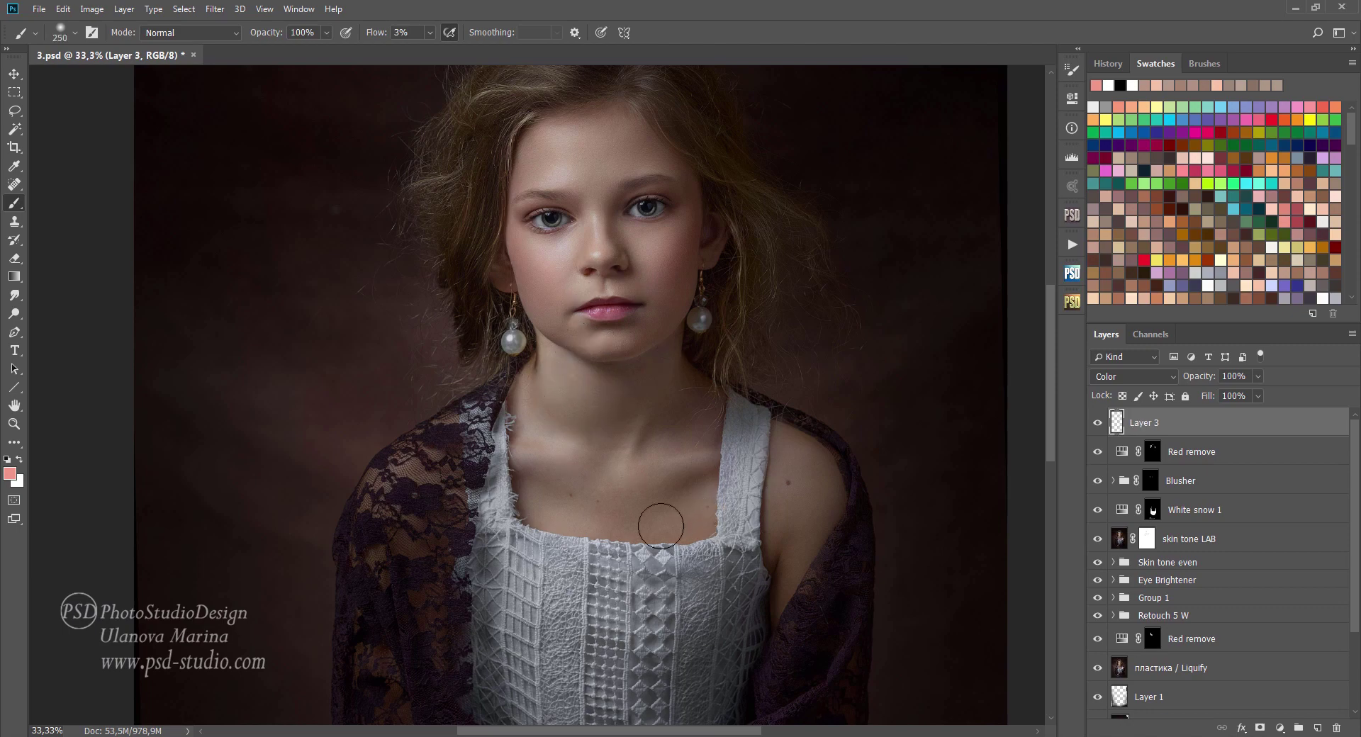
Step: Group Layer 3, Red remove and Blusher into Group 2
shift+click(1214, 494)
drag(1293, 728, 1299, 728)
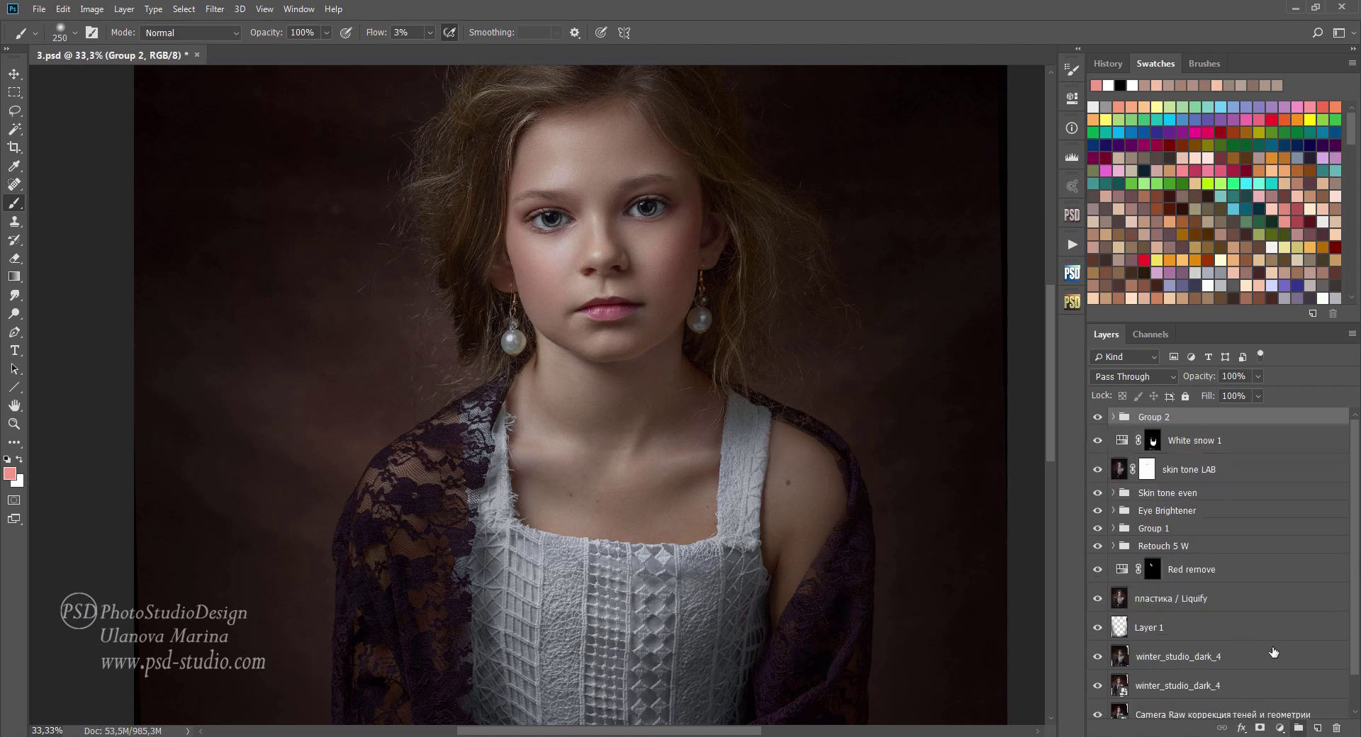
key(ctrl+minus)
key(ctrl+minus)
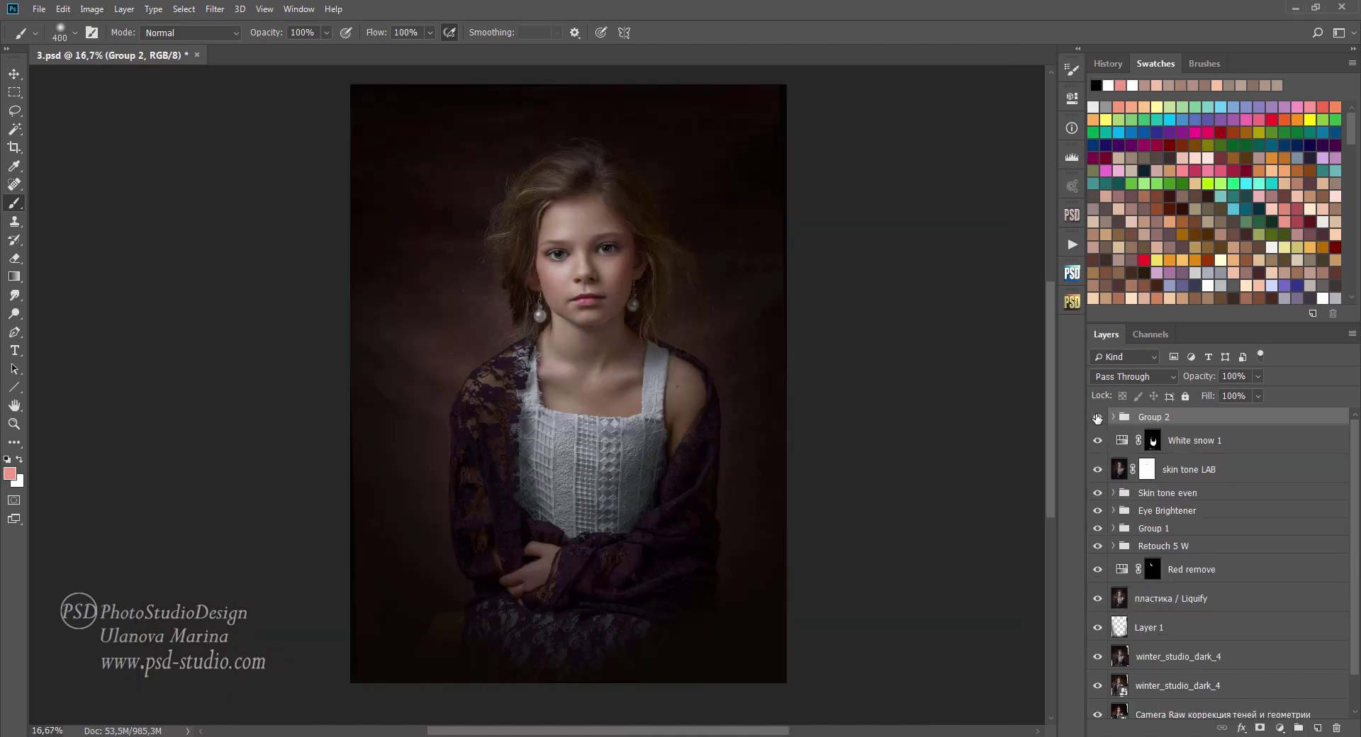
Step: Lasso the girl's head and shoulders and add a Curves adjustment to the selection
click(1098, 417)
click(1098, 417)
click(14, 110)
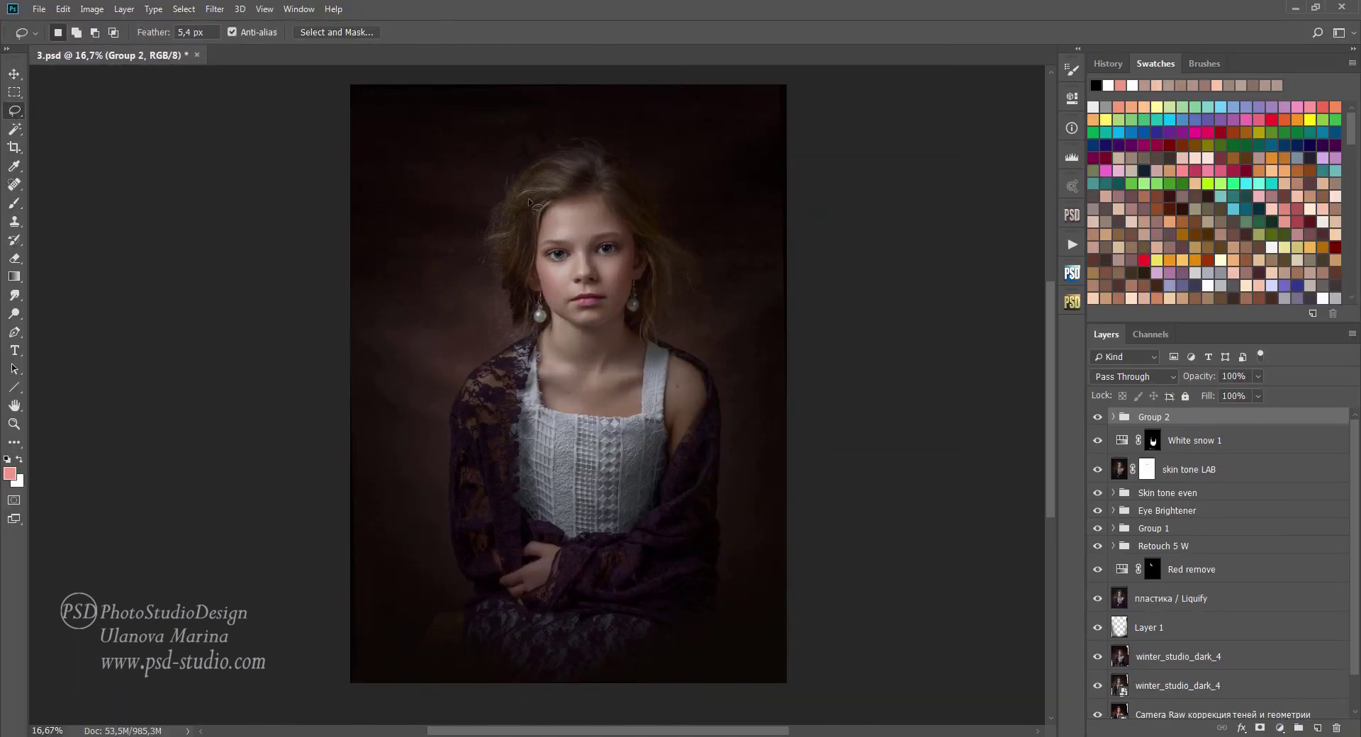
mouse_move(511, 190)
mouse_down()
mouse_move(482, 343)
mouse_move(509, 187)
mouse_up()
click(1280, 728)
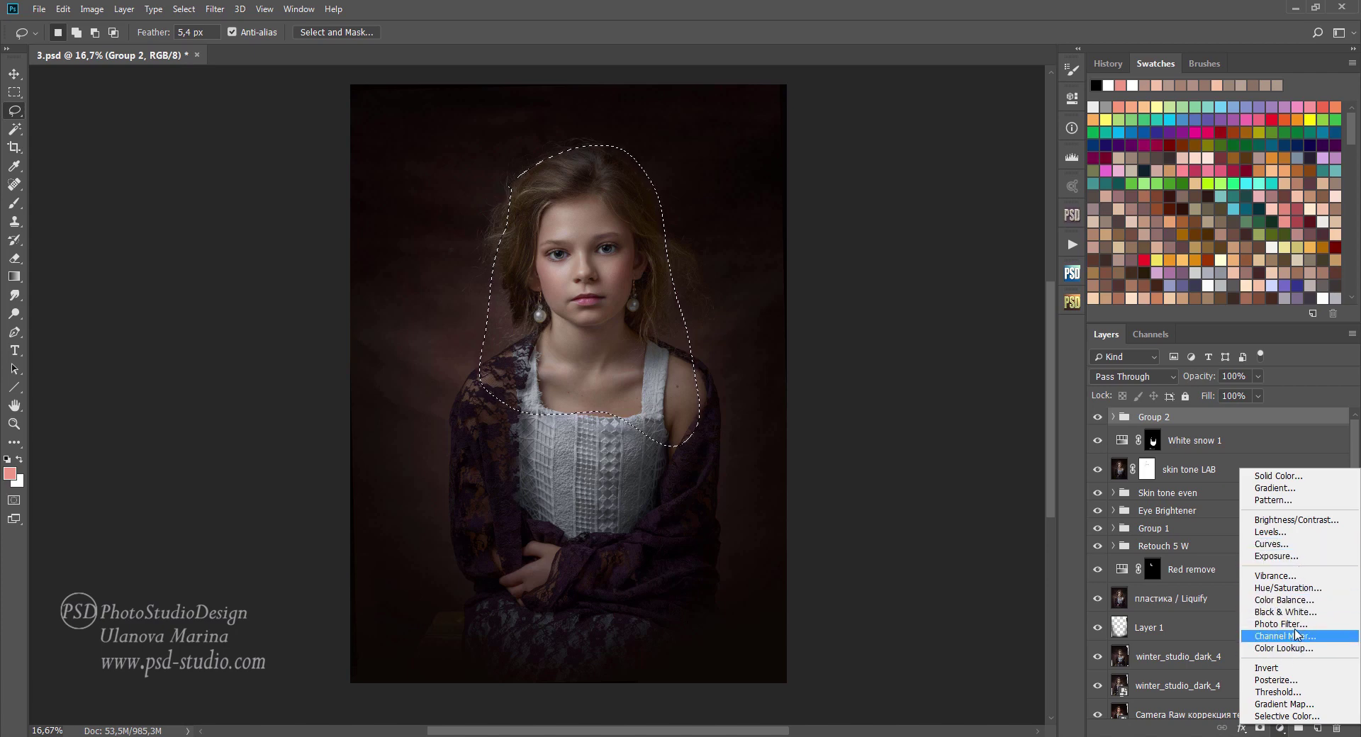
click(1301, 545)
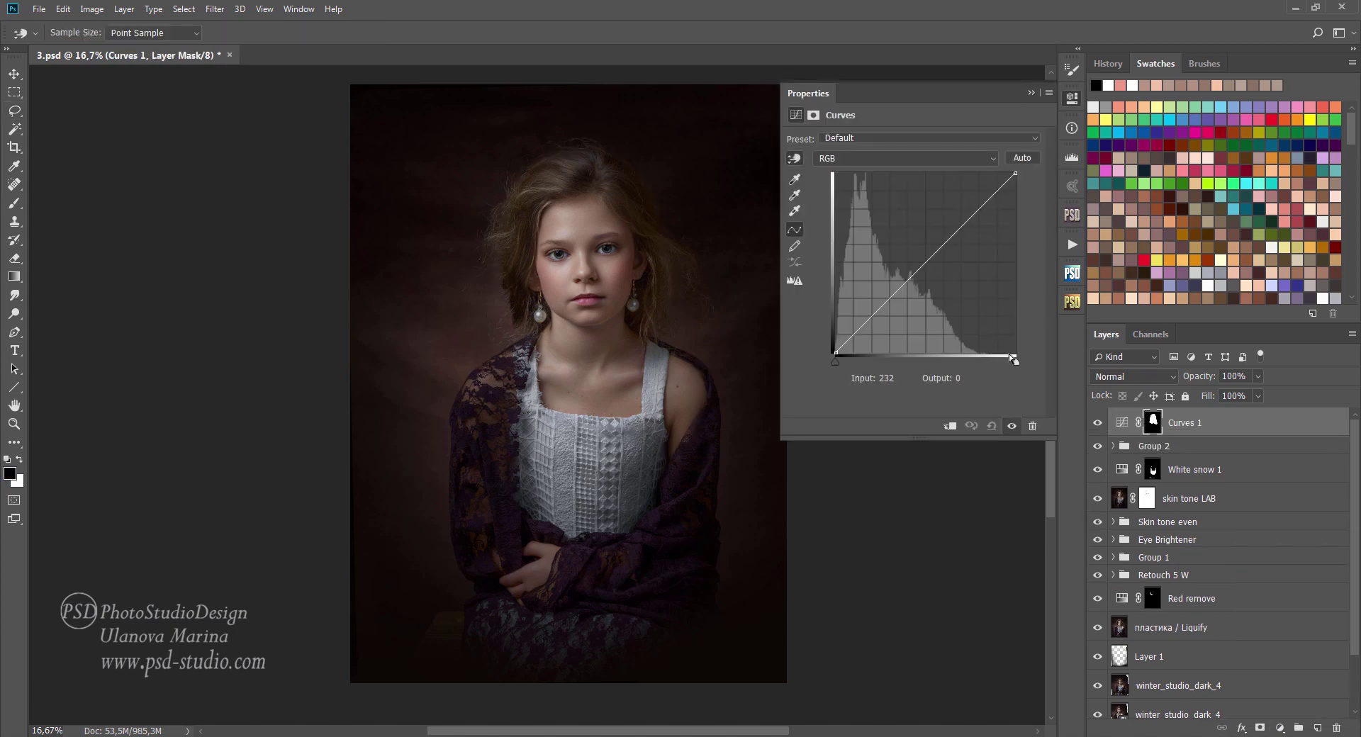
Step: Lower the RGB curve's white point and adjust the Red and Green channel end points
drag(1012, 364, 1010, 363)
click(937, 160)
click(858, 186)
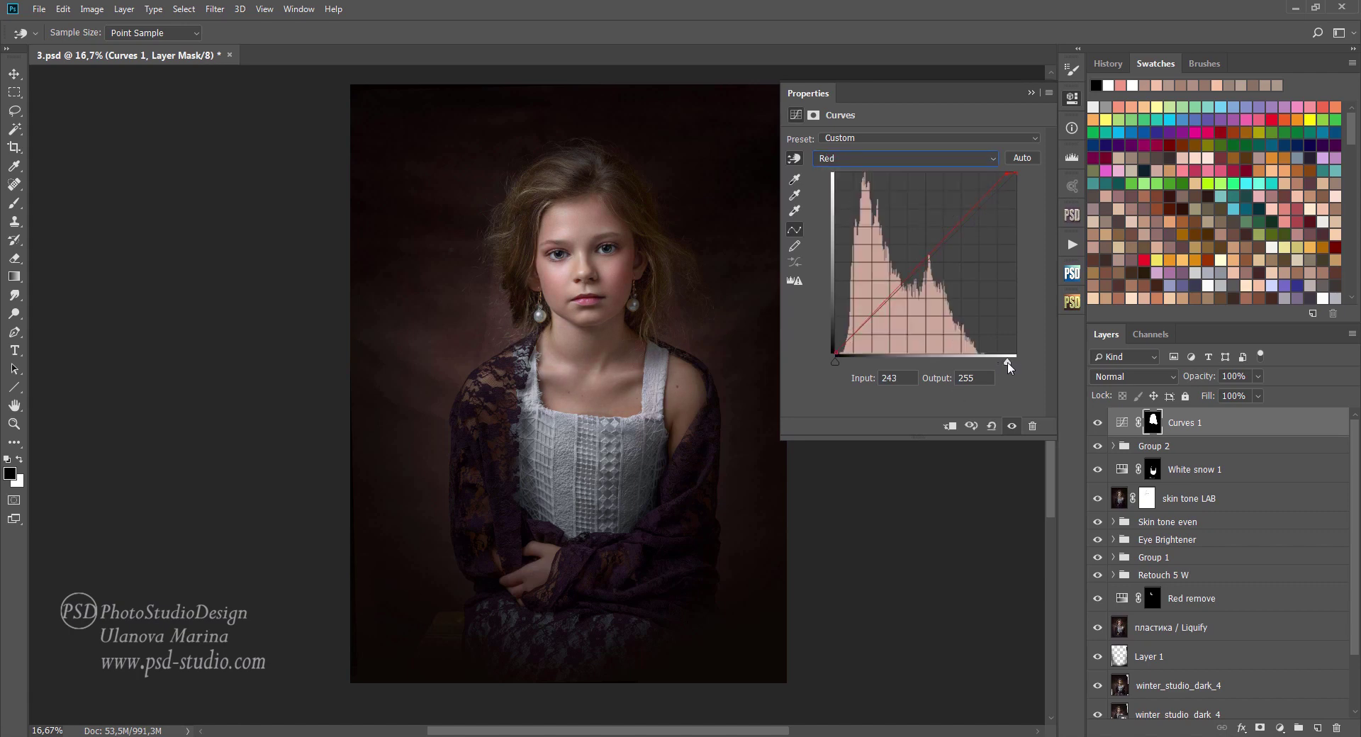
drag(837, 363, 841, 364)
click(922, 159)
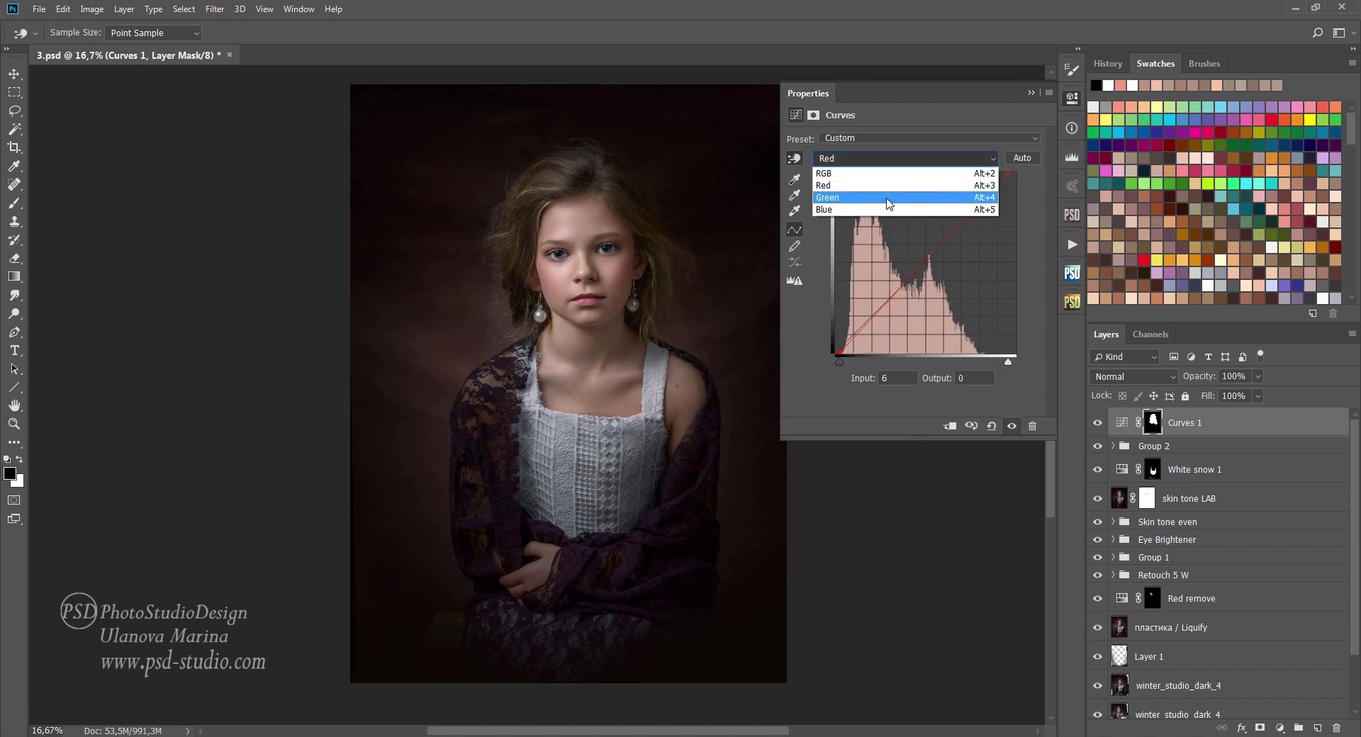
click(914, 200)
drag(1016, 362, 1010, 364)
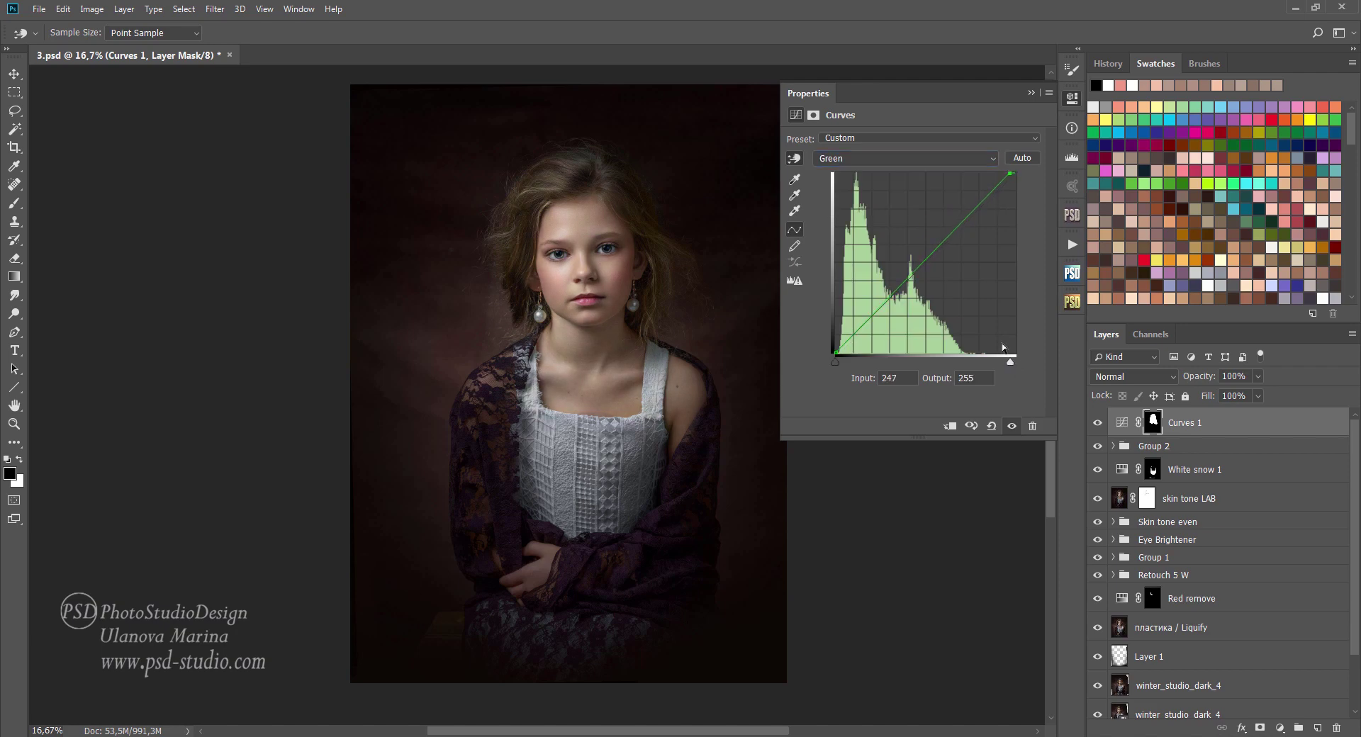
Step: Reset the red black point to 0, set green white to 242, and add two blue curve points
click(922, 159)
click(858, 186)
drag(842, 364, 831, 365)
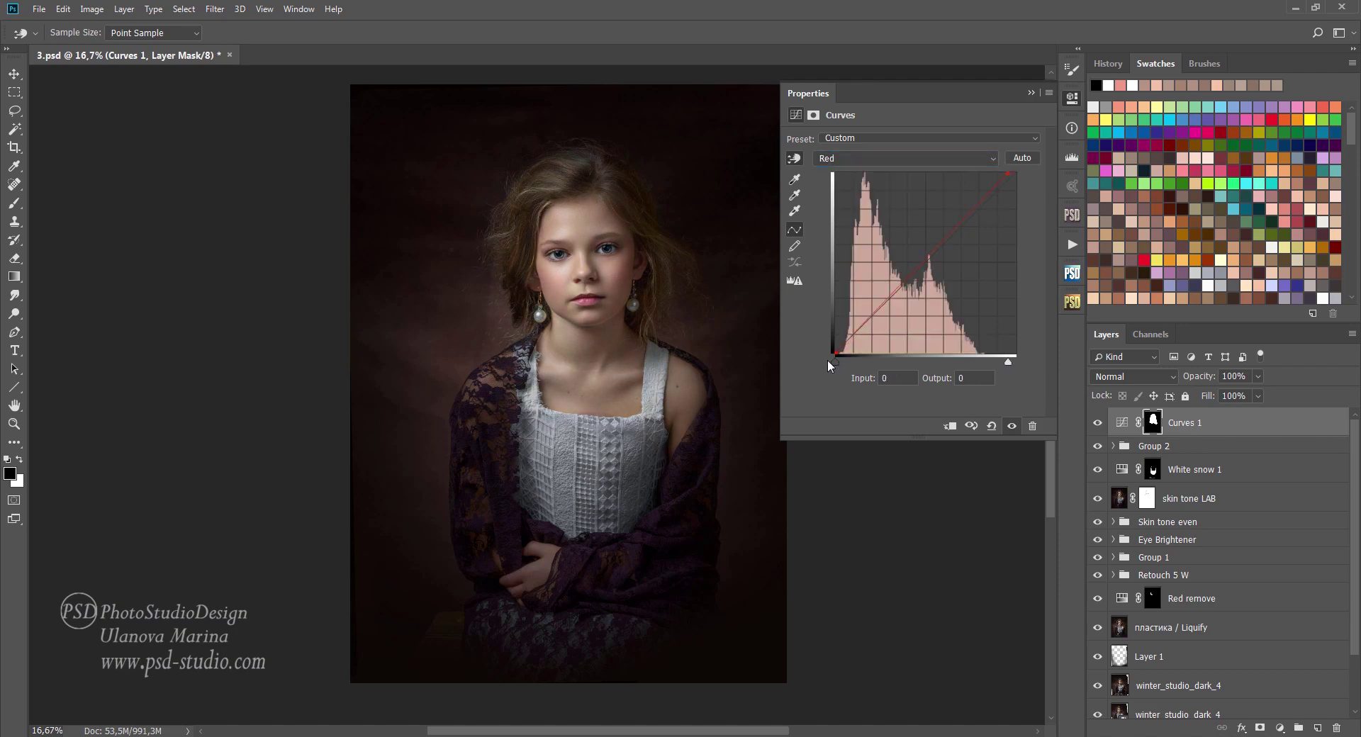
click(912, 159)
click(918, 200)
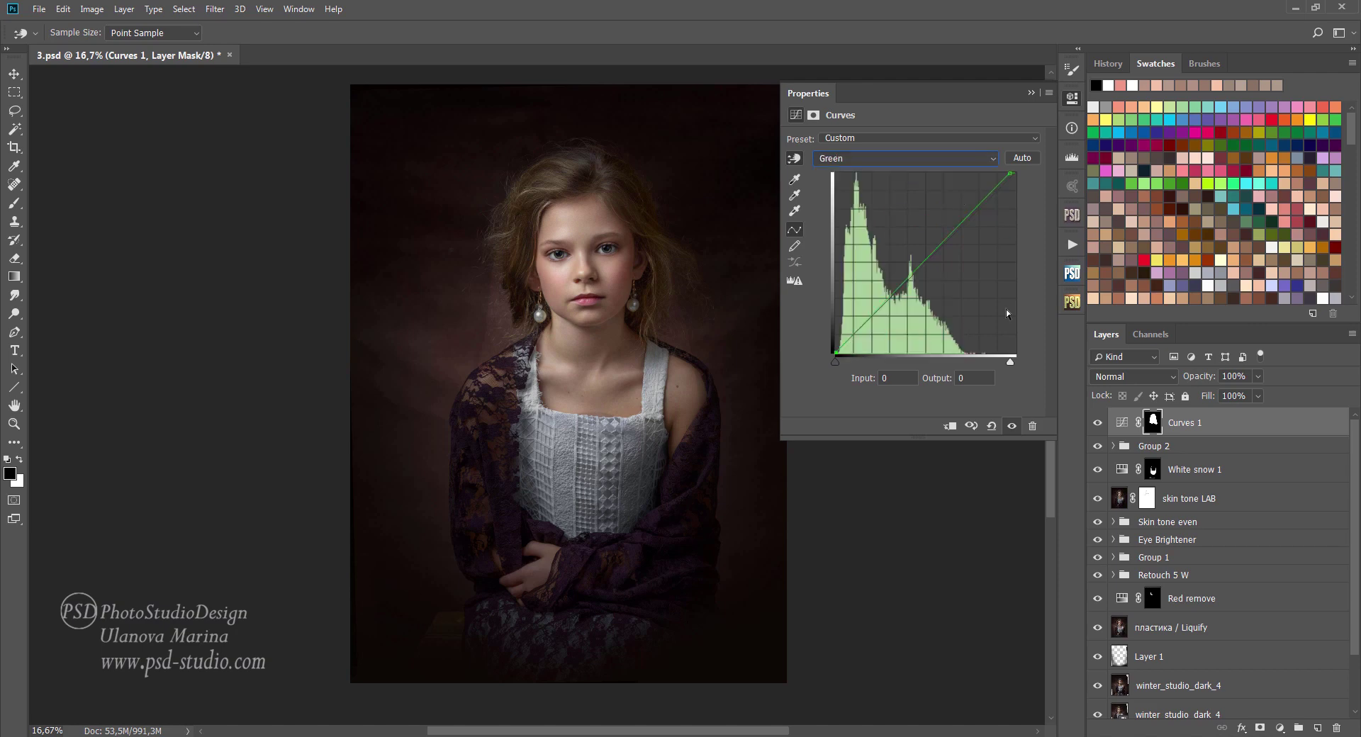
drag(1011, 365, 1011, 363)
click(936, 159)
click(918, 212)
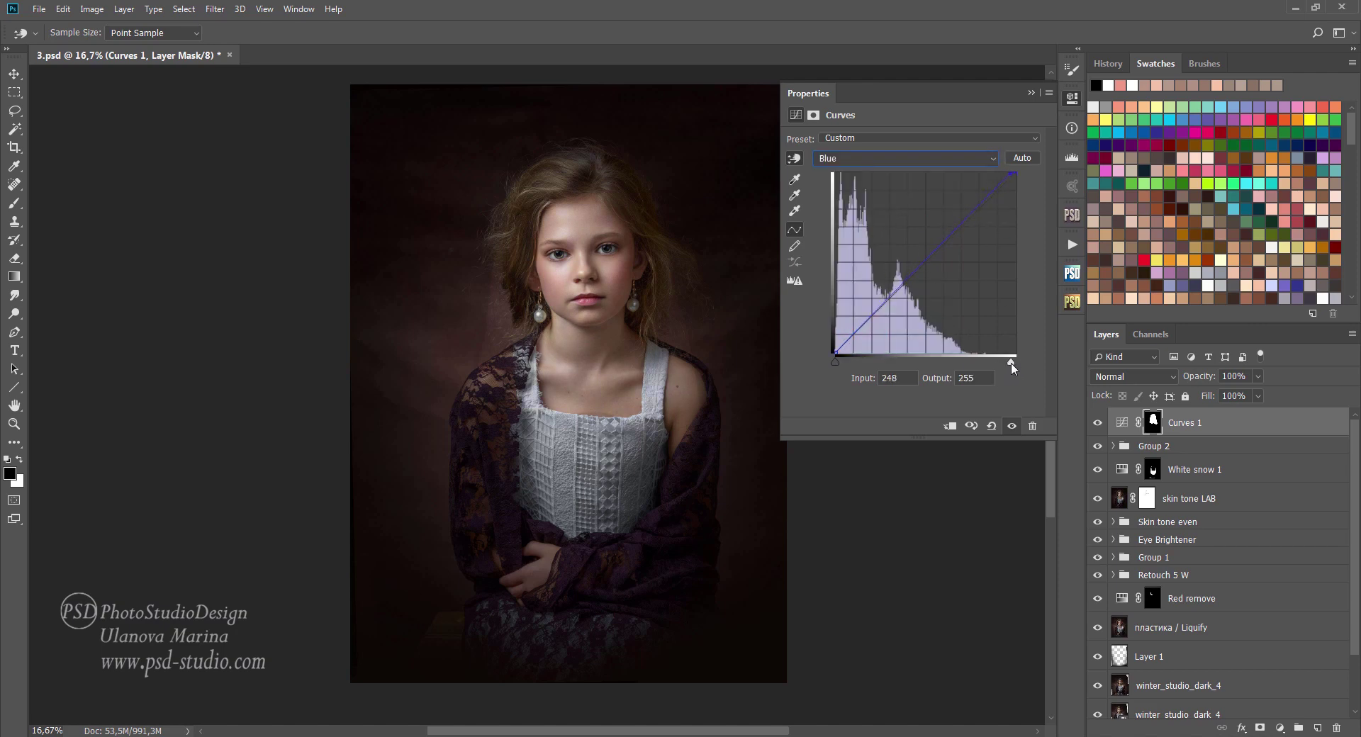
click(967, 226)
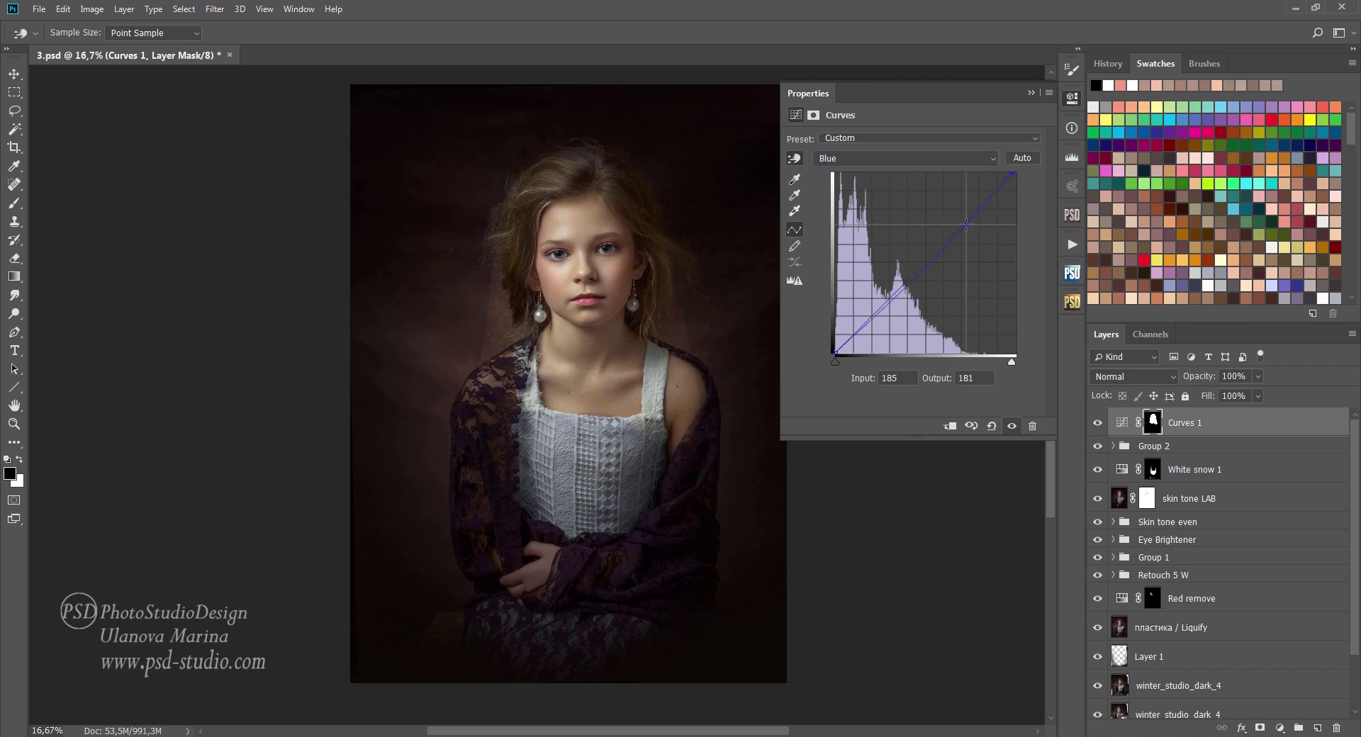
click(888, 300)
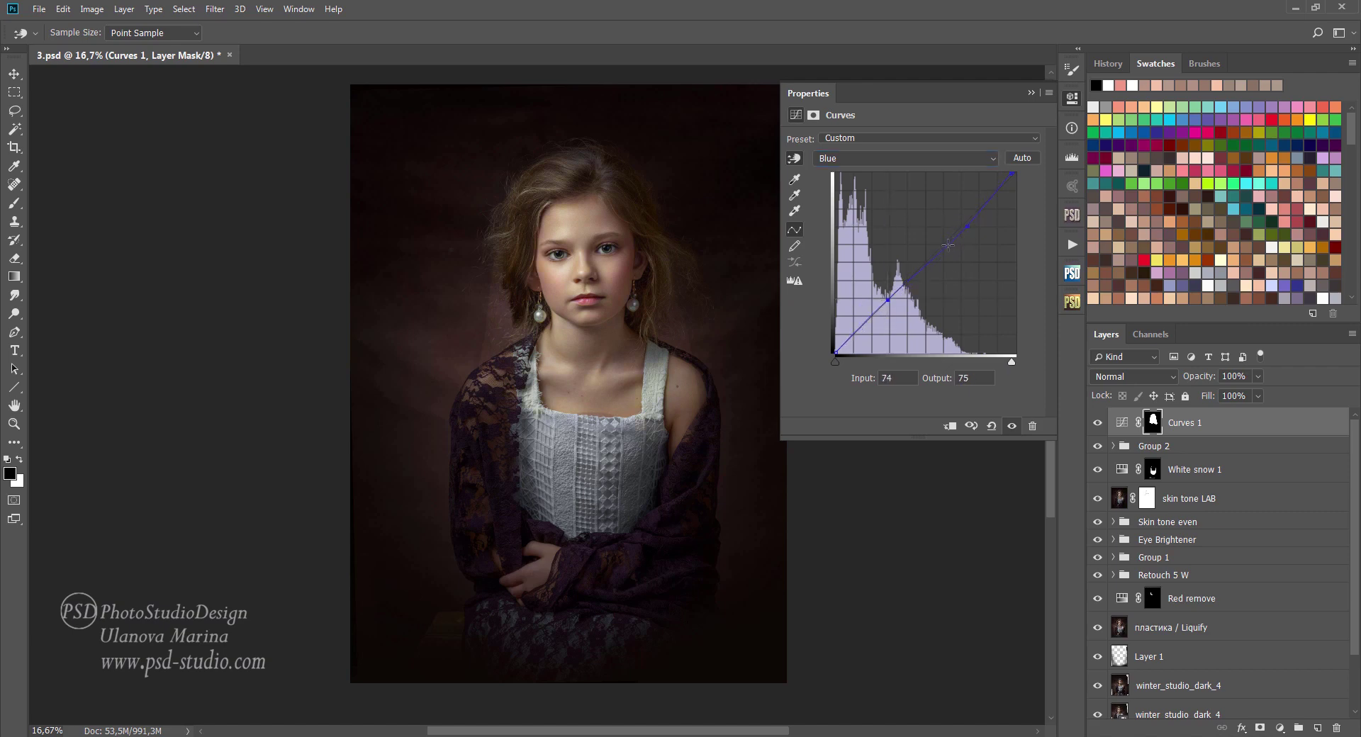
click(1011, 426)
Step: Lower Curves 1 opacity to 46% and feather its mask to 18.6 px
click(1258, 376)
drag(1266, 393, 1218, 395)
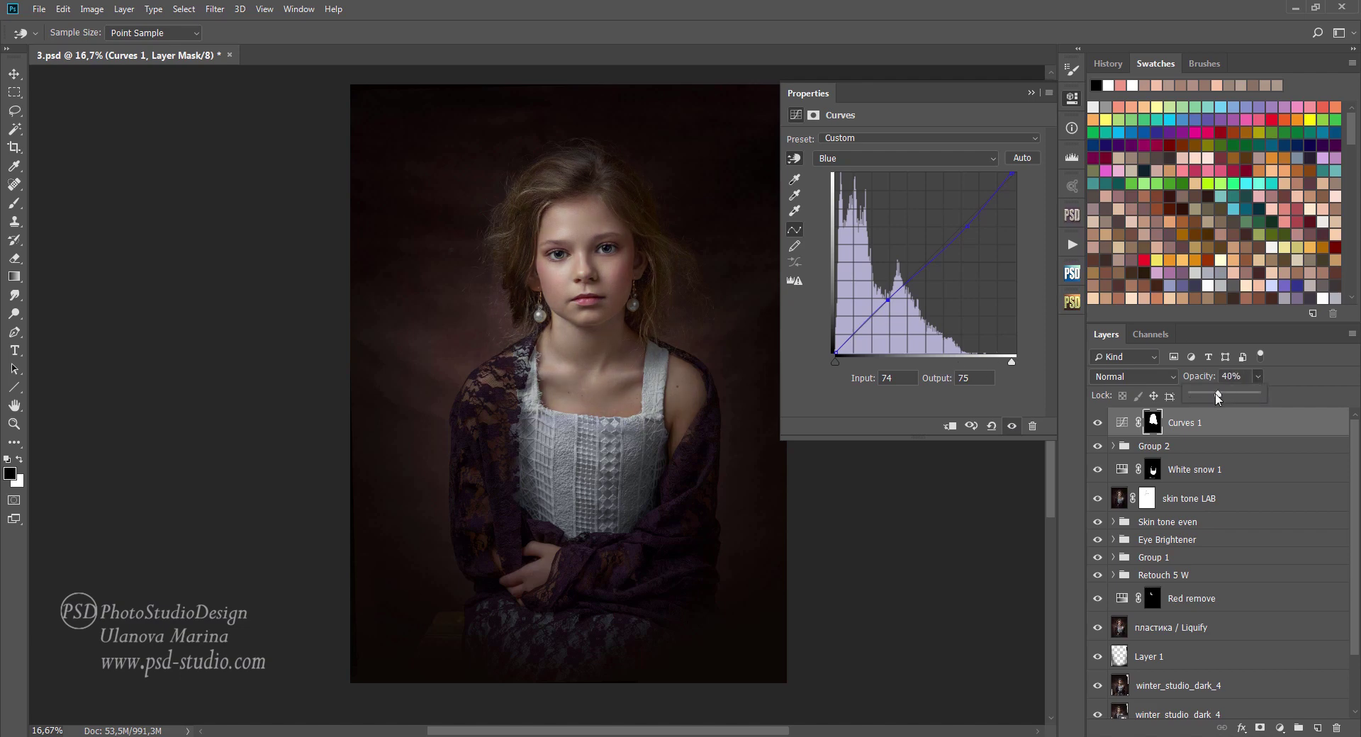
click(814, 115)
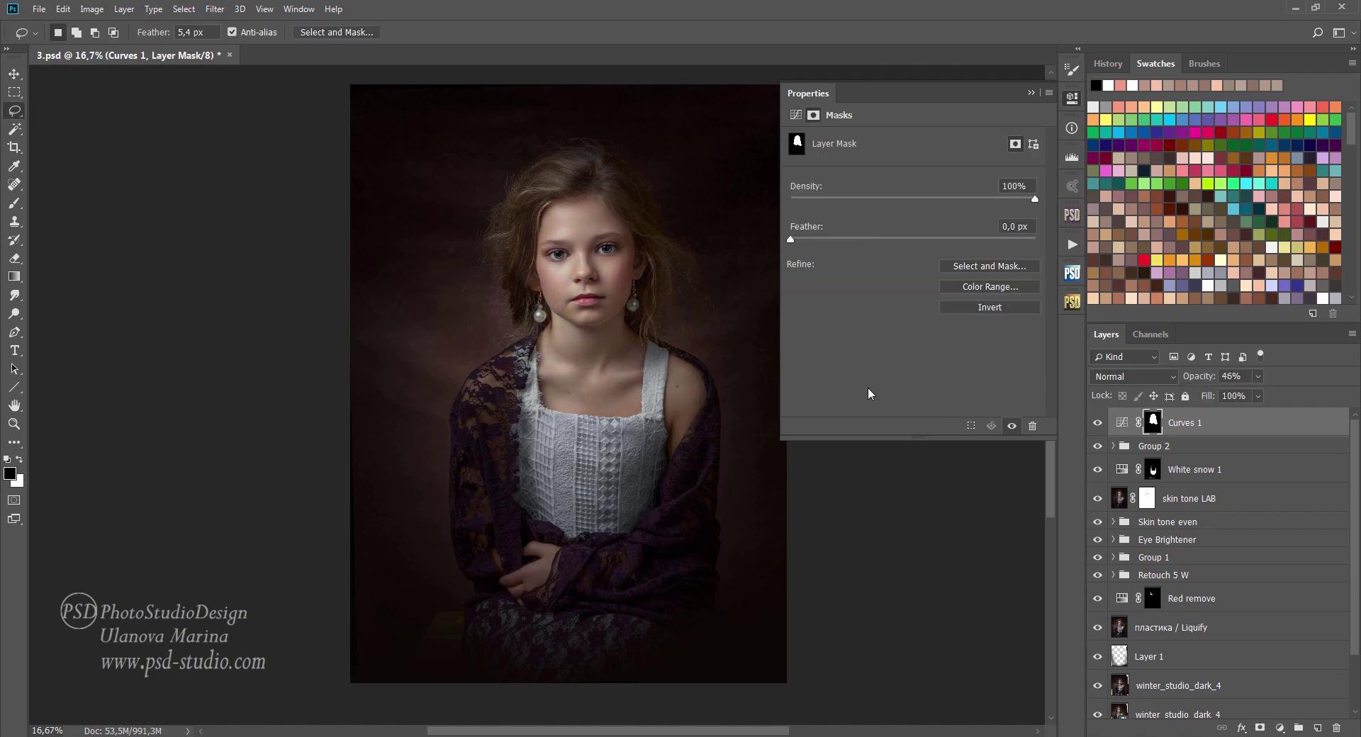
drag(792, 239, 948, 242)
Step: Drag Texture_1 into the portrait, rotate it 90° clockwise and stretch it across the full canvas
click(1072, 98)
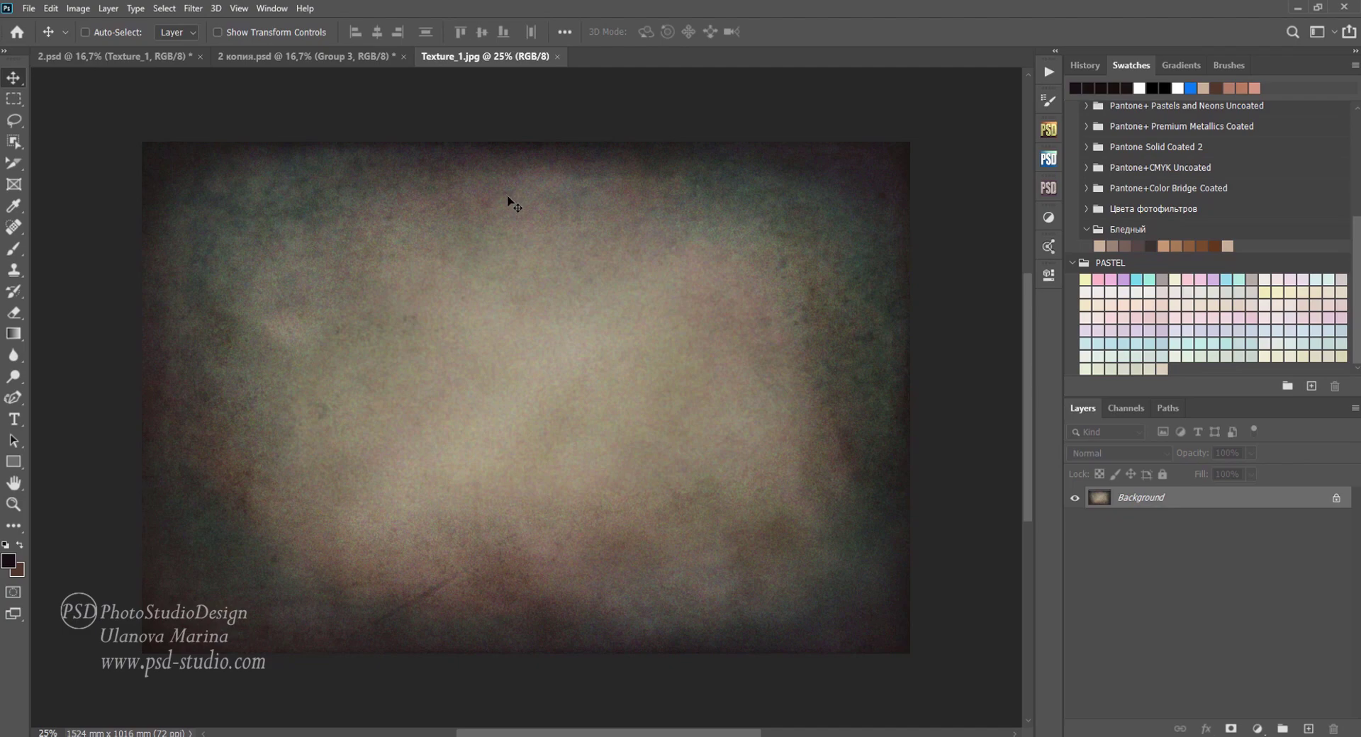
mouse_move(505, 201)
mouse_down()
mouse_move(342, 59)
mouse_move(487, 380)
mouse_up()
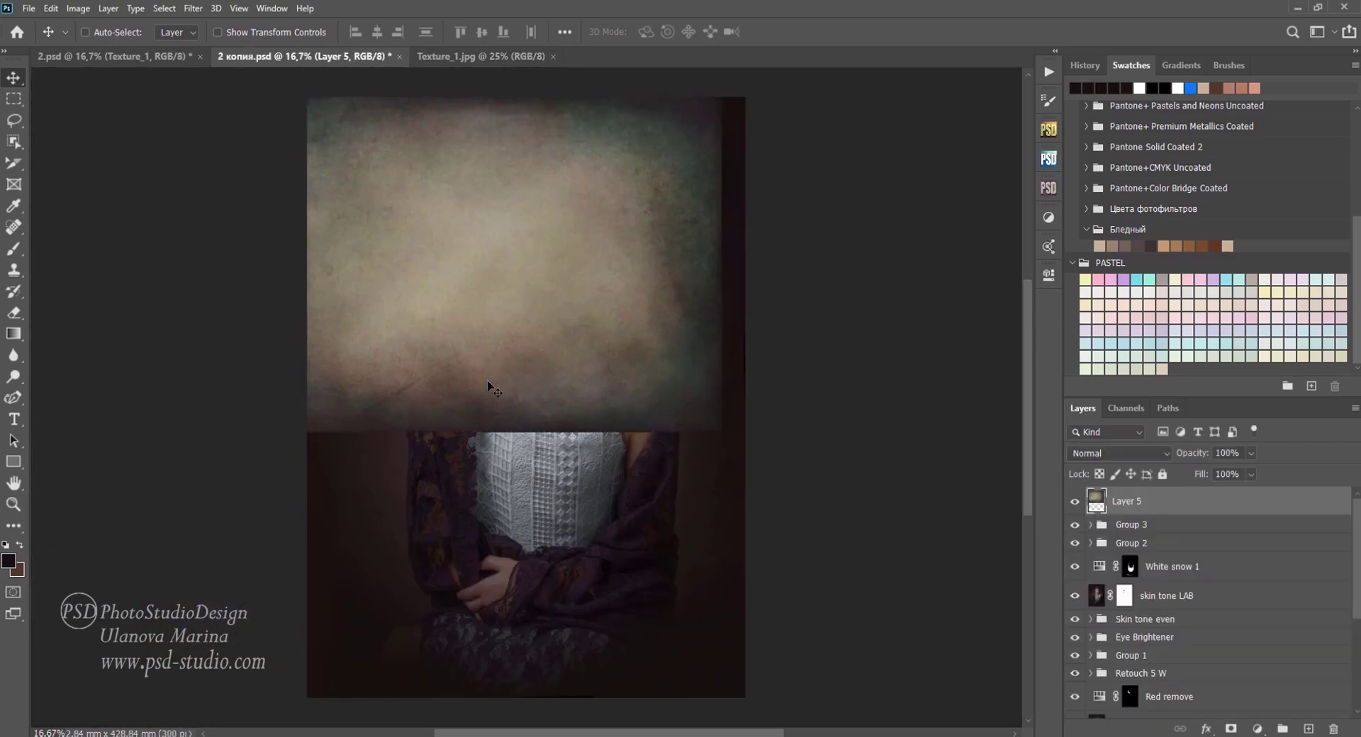
key(ctrl+t)
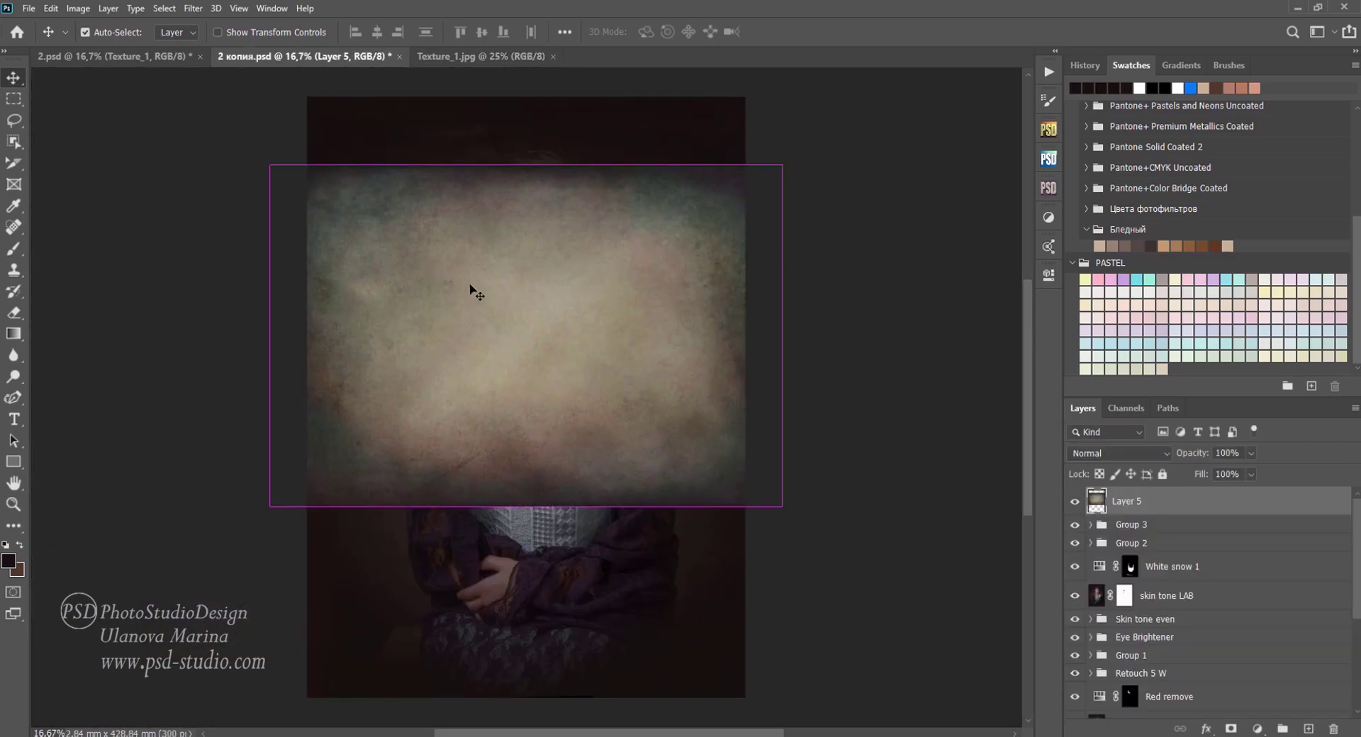
right_click(551, 291)
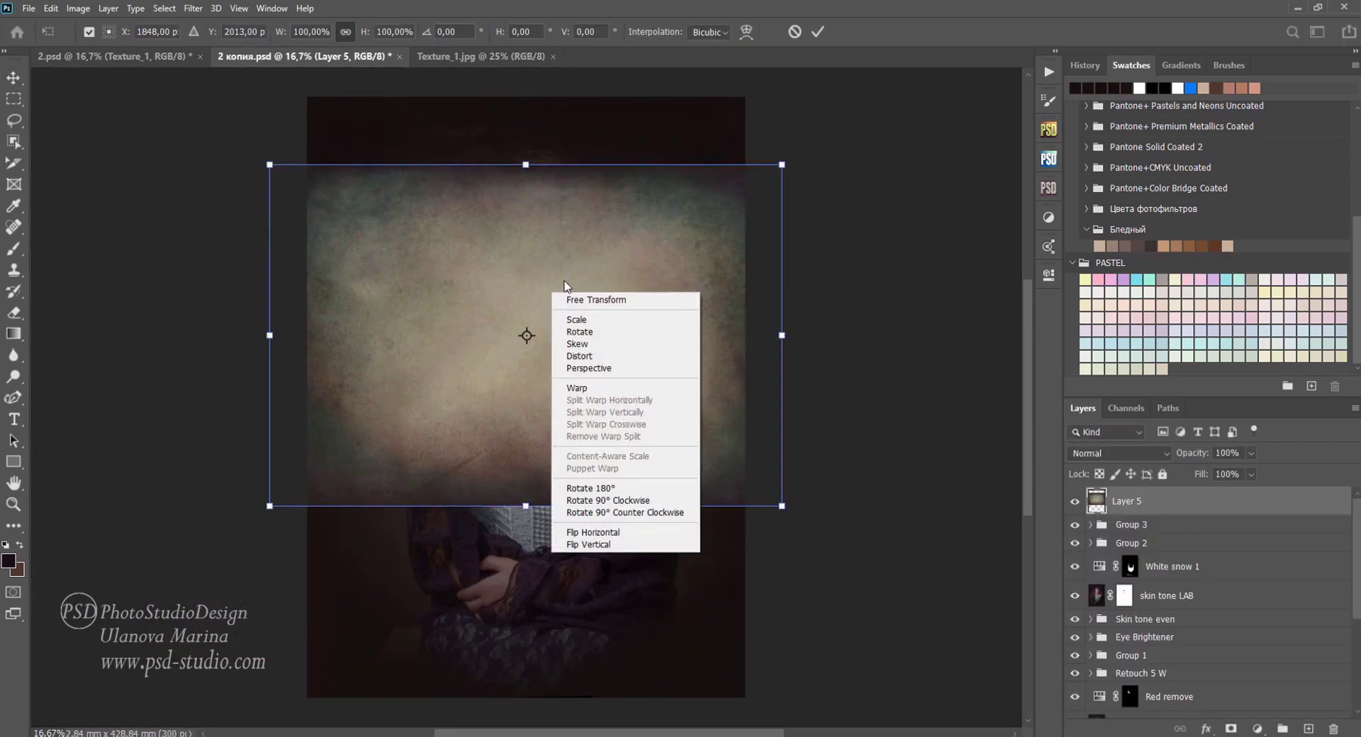
click(636, 501)
drag(615, 332, 579, 344)
drag(618, 536, 612, 536)
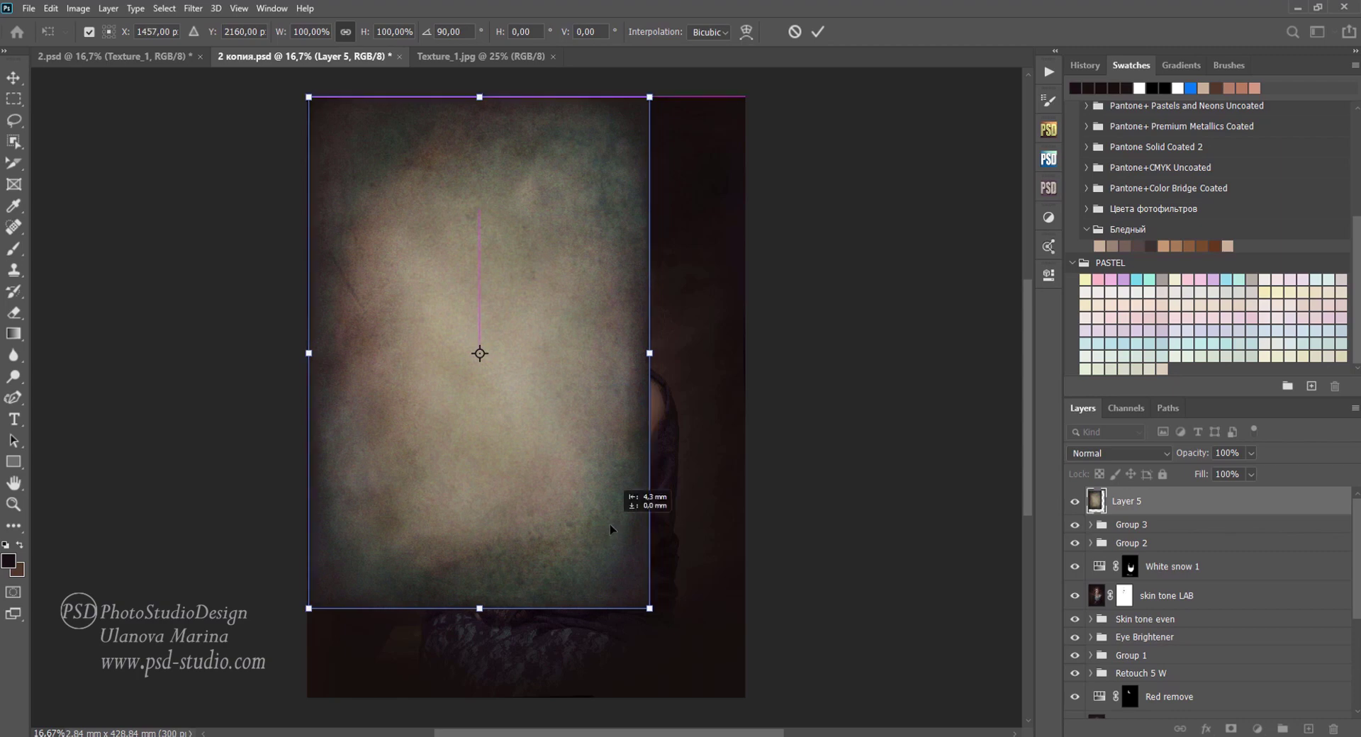
drag(651, 609, 745, 697)
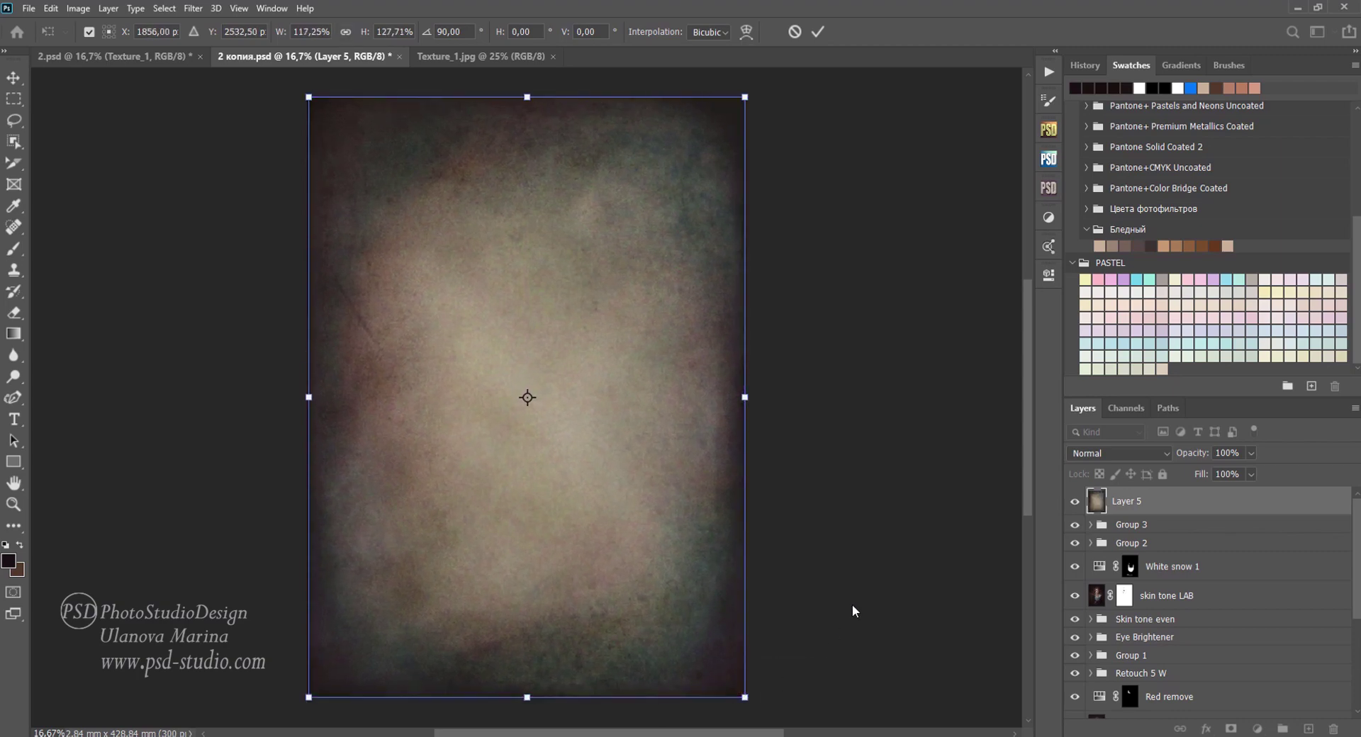
key(Return)
Step: Blend the Layer 5 texture in Soft Light at 54% opacity
click(1115, 452)
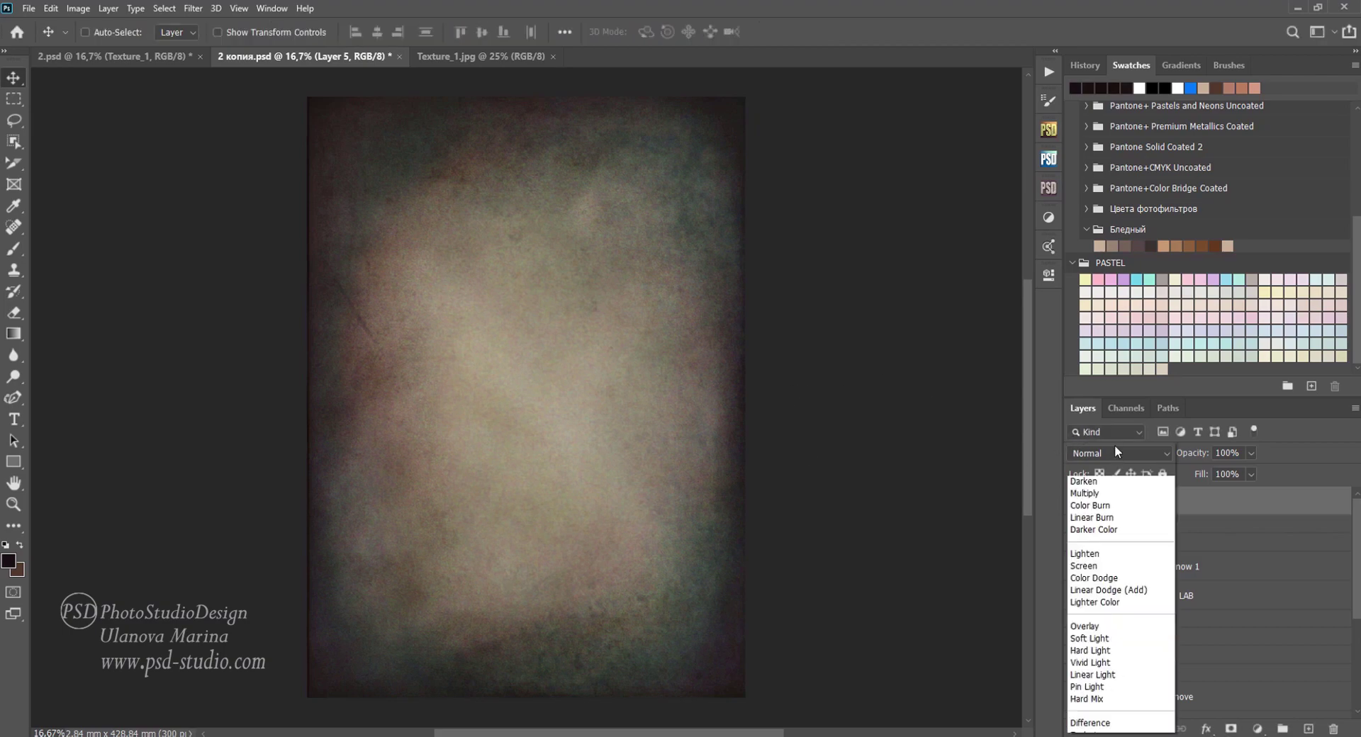
click(1089, 543)
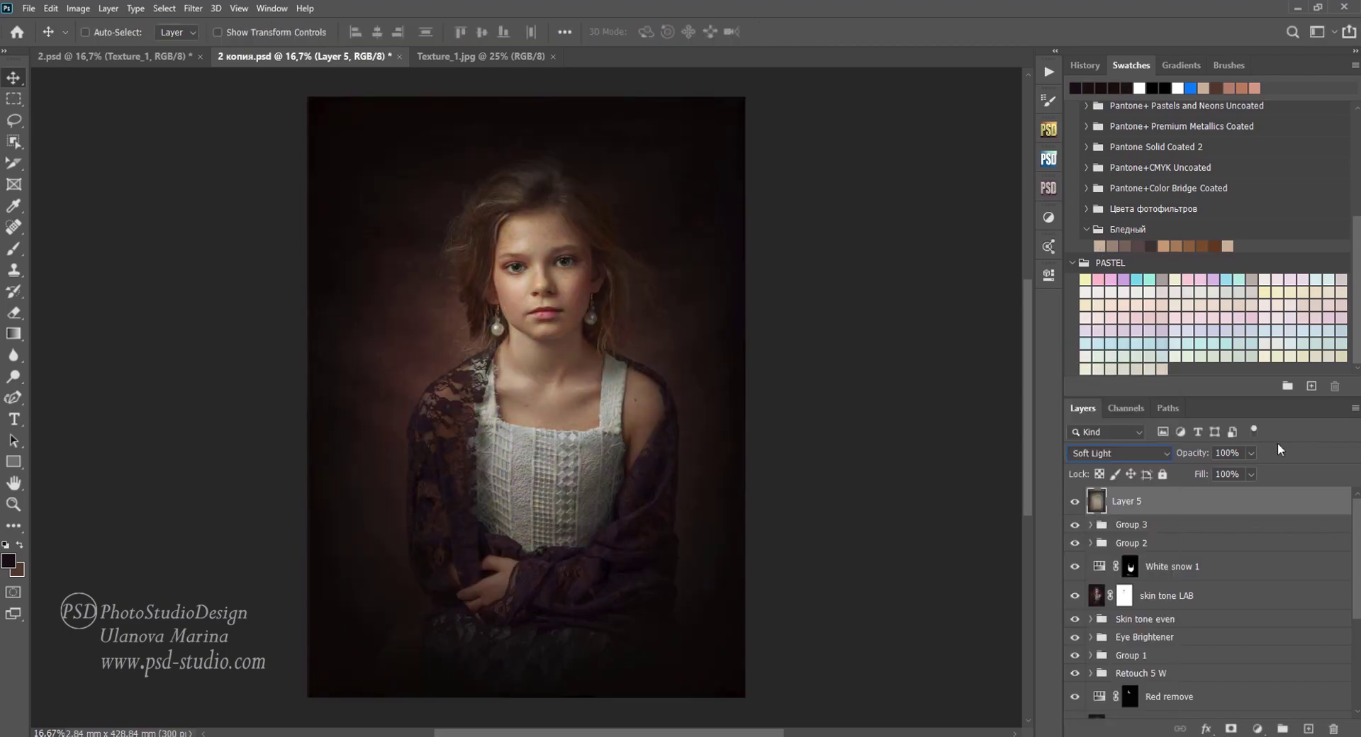
click(1251, 454)
drag(1253, 472, 1213, 474)
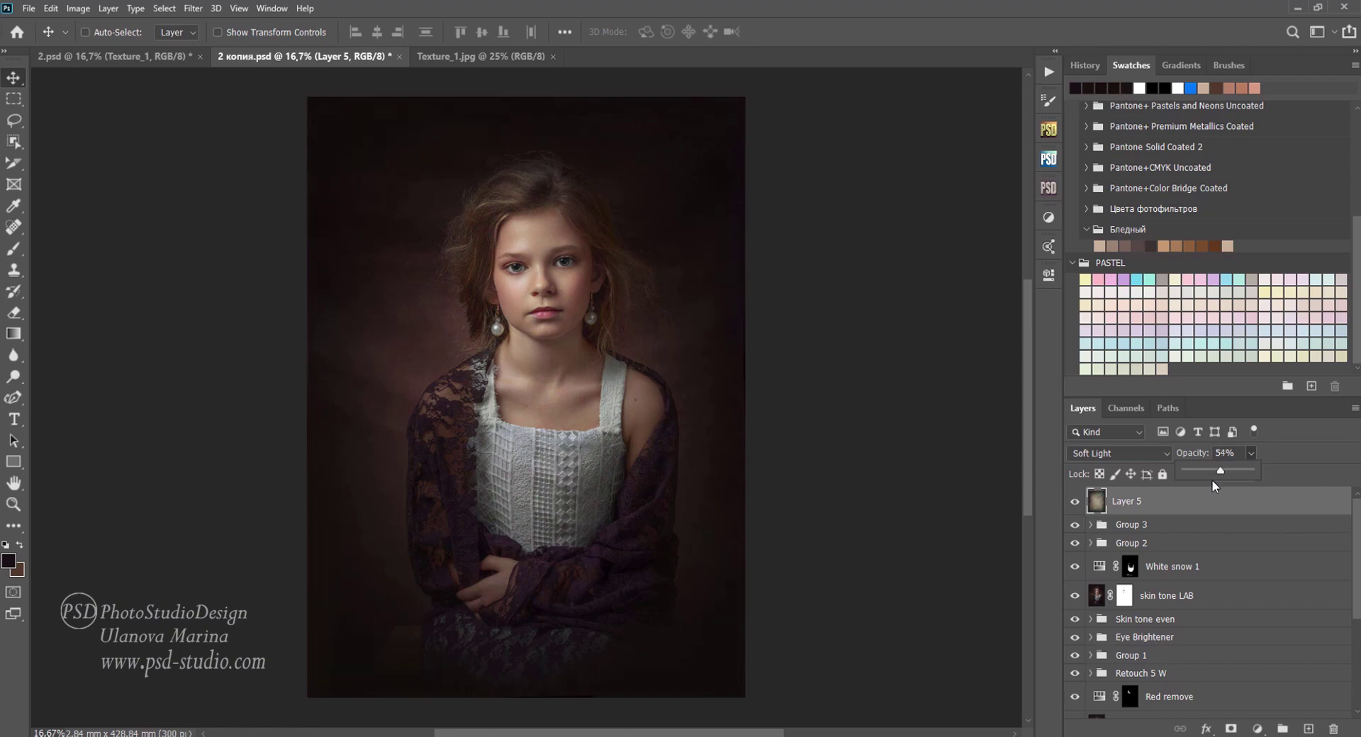
click(1073, 503)
Step: Add an inverted mask to Layer 5 and paint texture back over the portrait, chest and right background at 30%
click(1230, 729)
key(ctrl+i)
key(b)
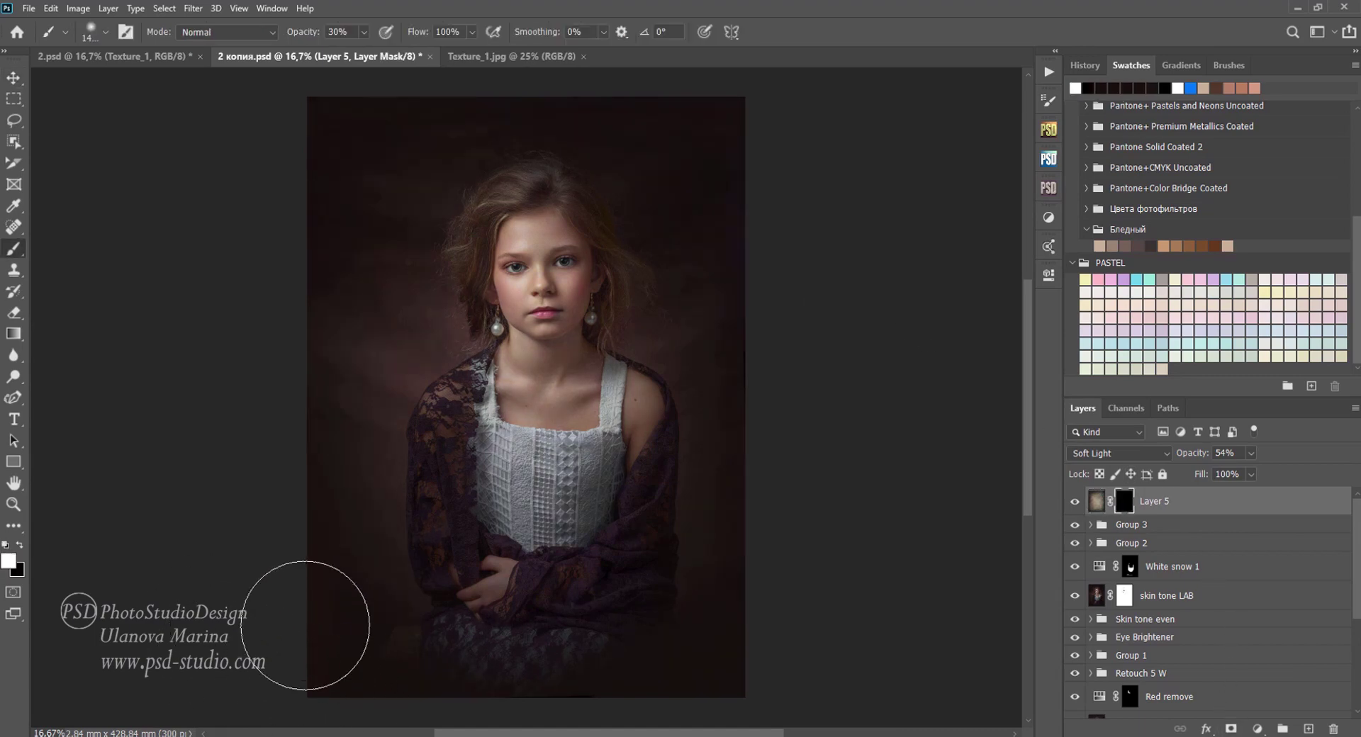
drag(541, 291, 483, 253)
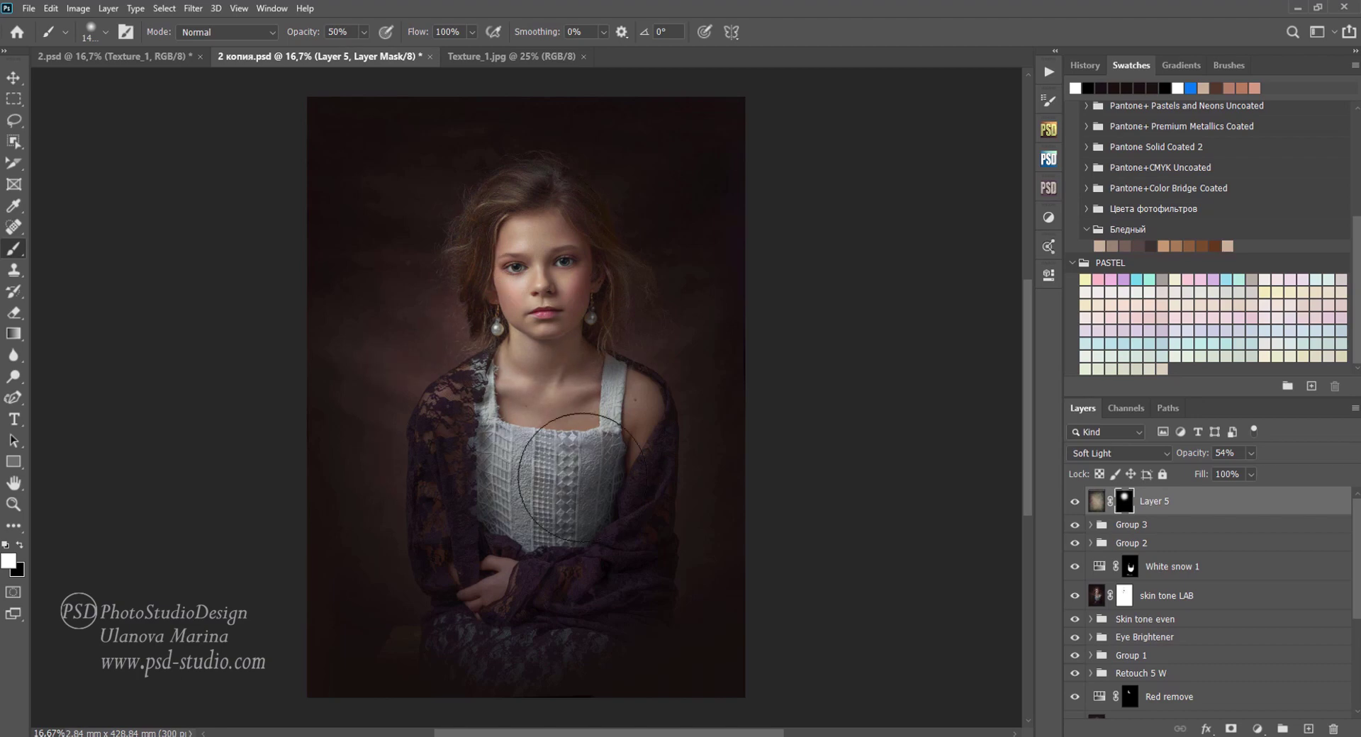
drag(547, 468, 524, 426)
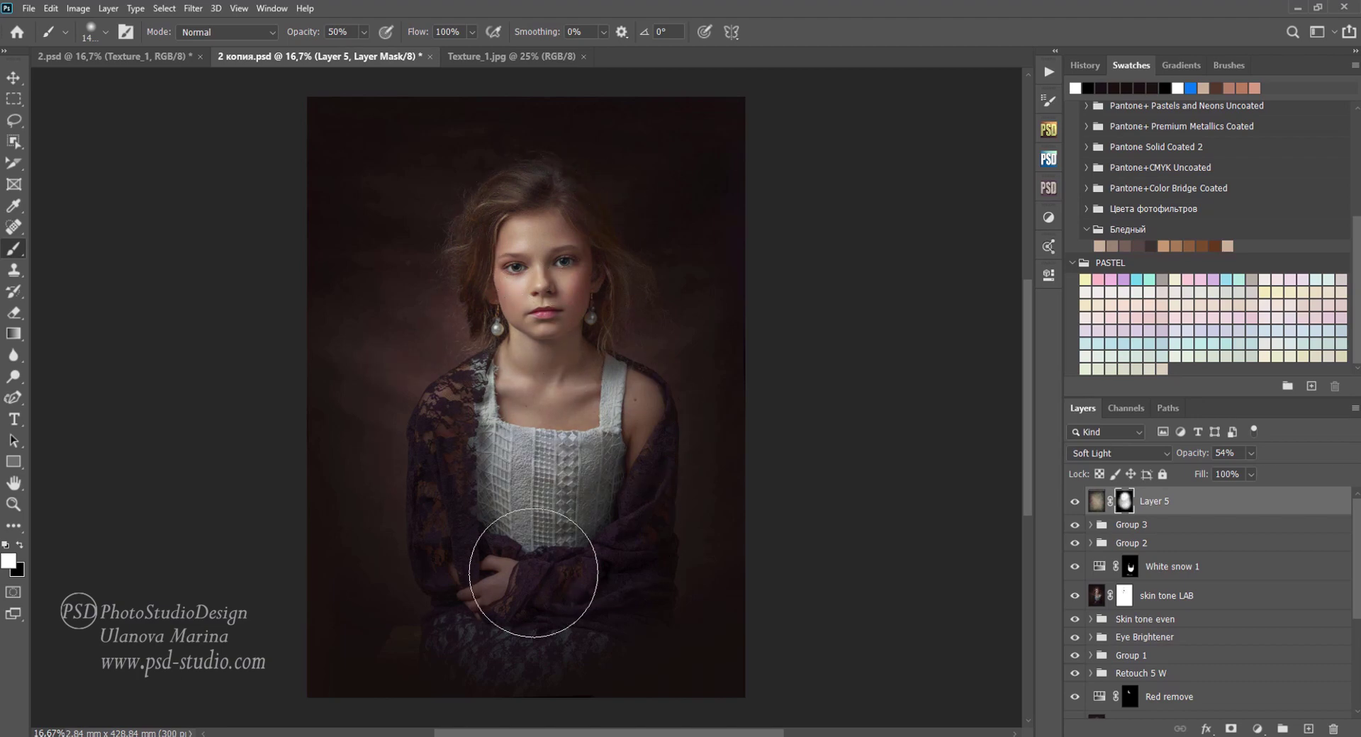
key(3)
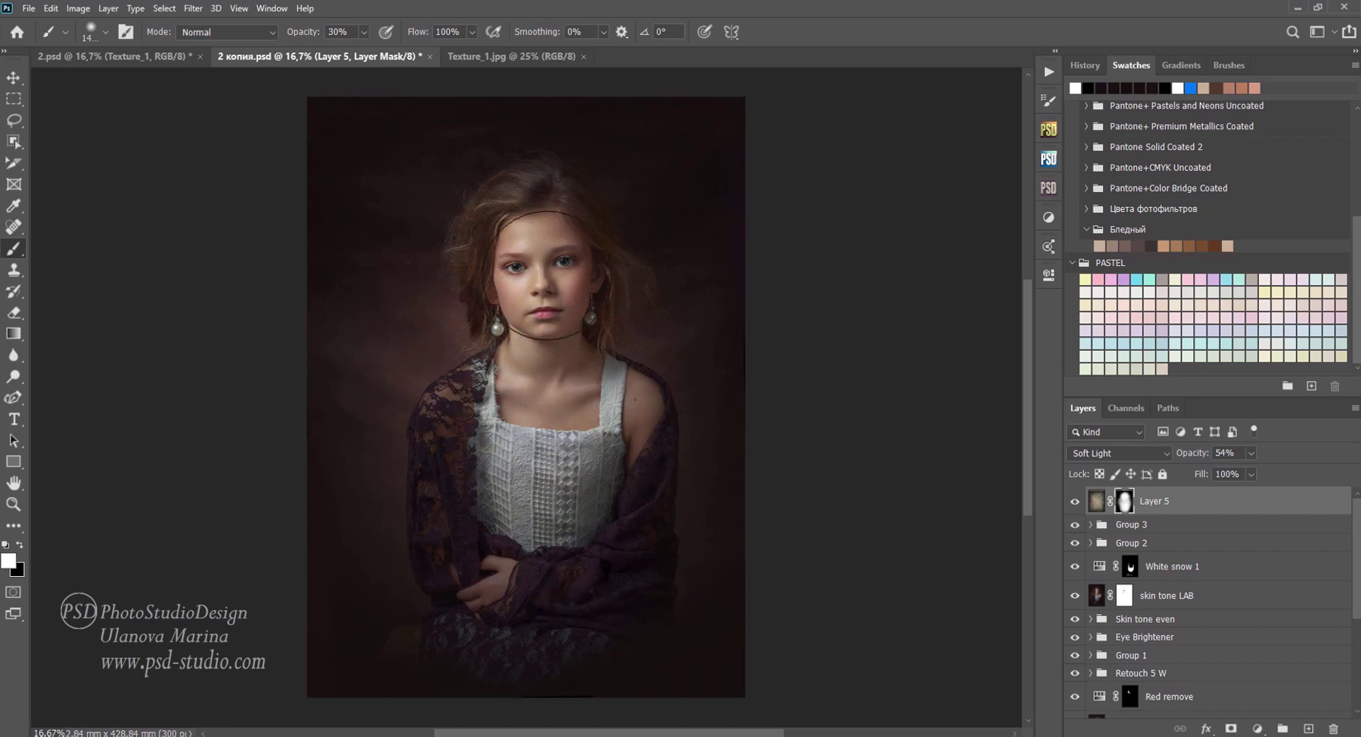
drag(658, 190, 668, 508)
Step: Toggle Layer 5 and Group 4 visibility to compare the background
click(1075, 501)
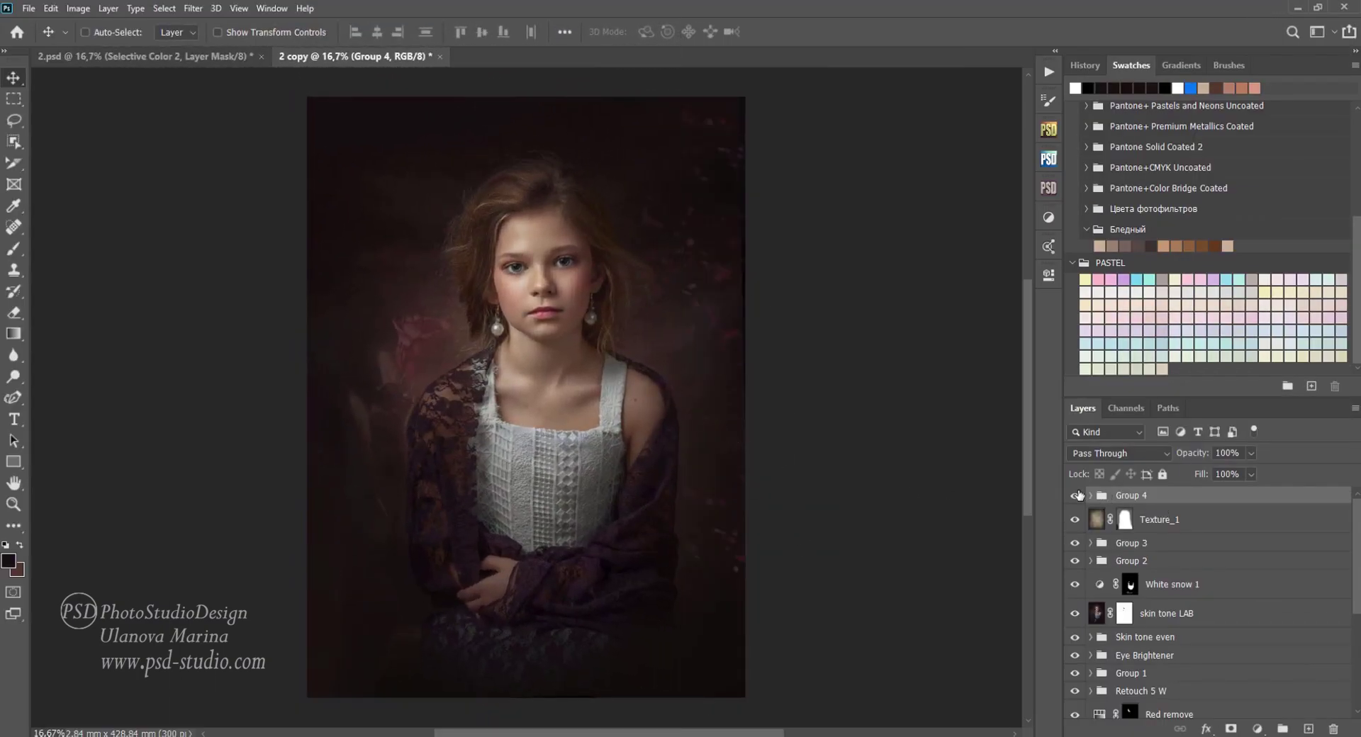
click(1075, 496)
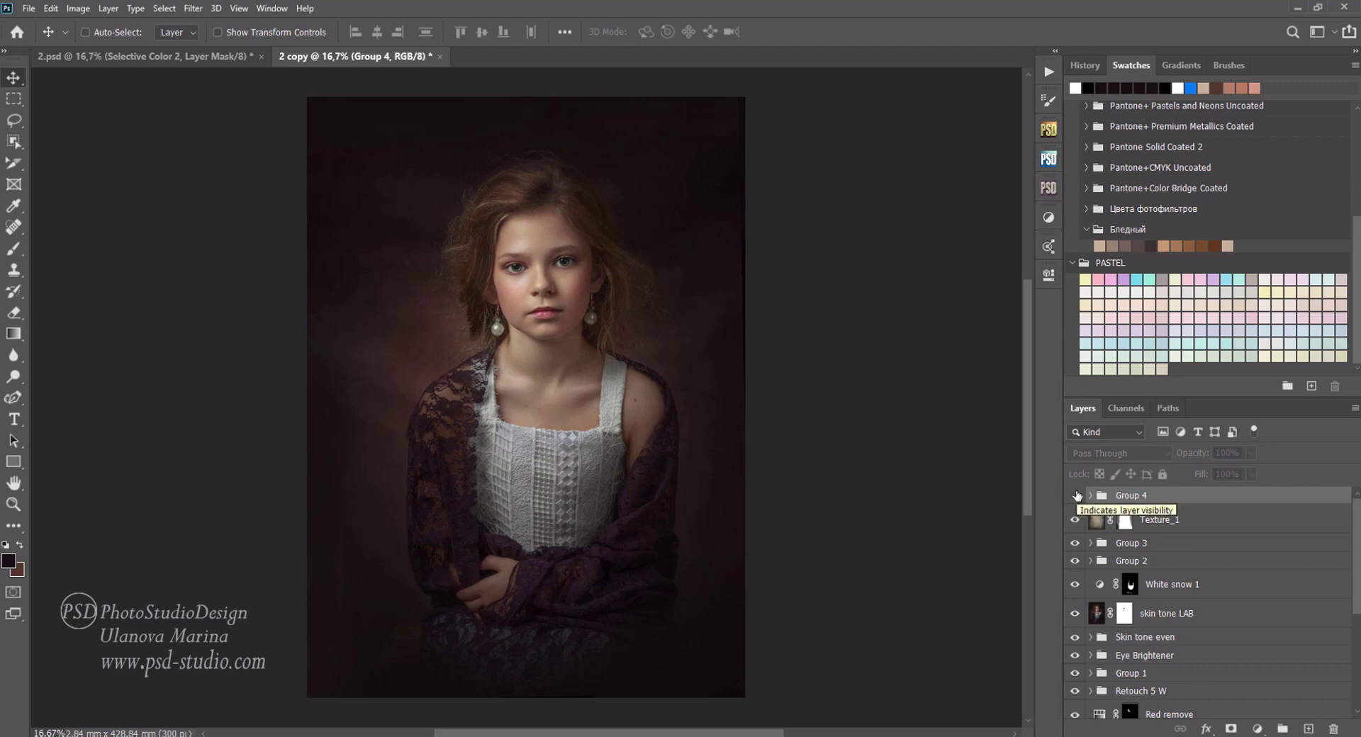
click(1076, 496)
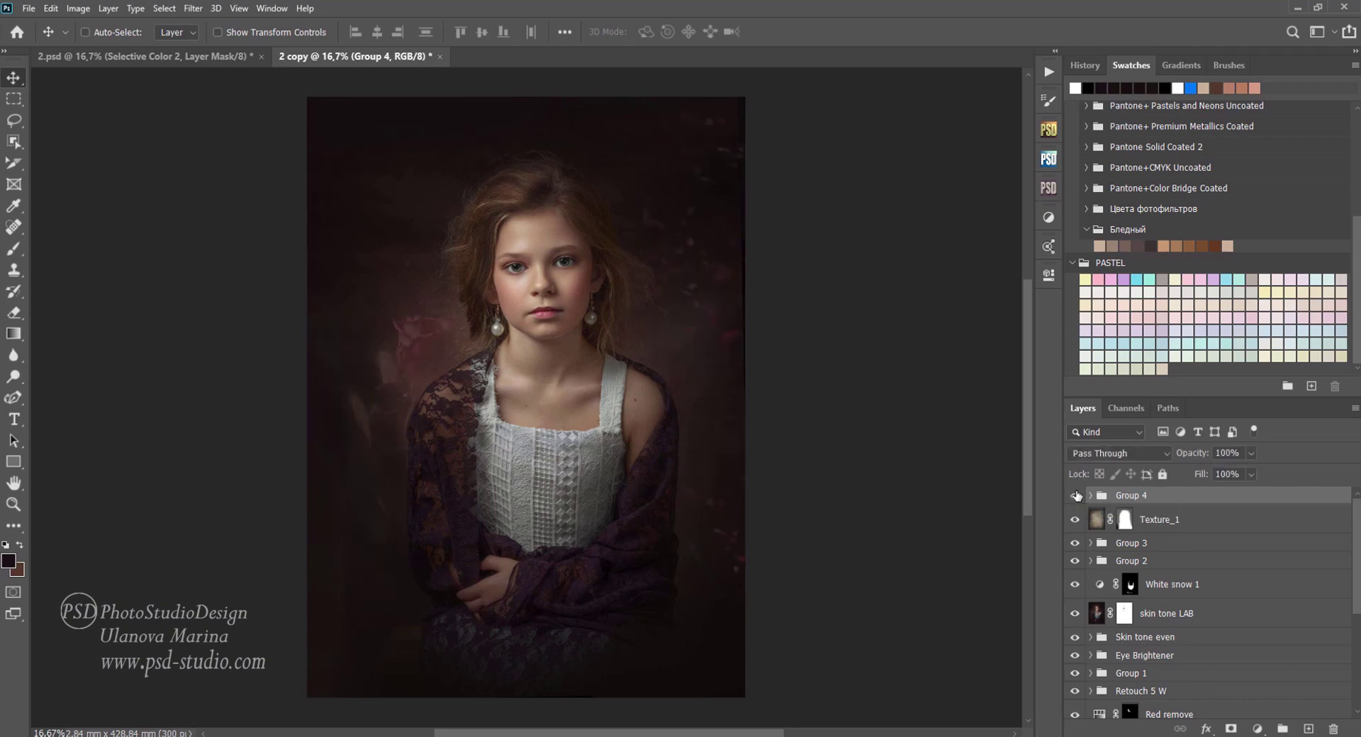
click(1075, 496)
click(1076, 496)
Step: Inside Group 4, hide the upper textures, show Texture_2, compare Layer 4, then collapse and hide Group 4
click(1091, 496)
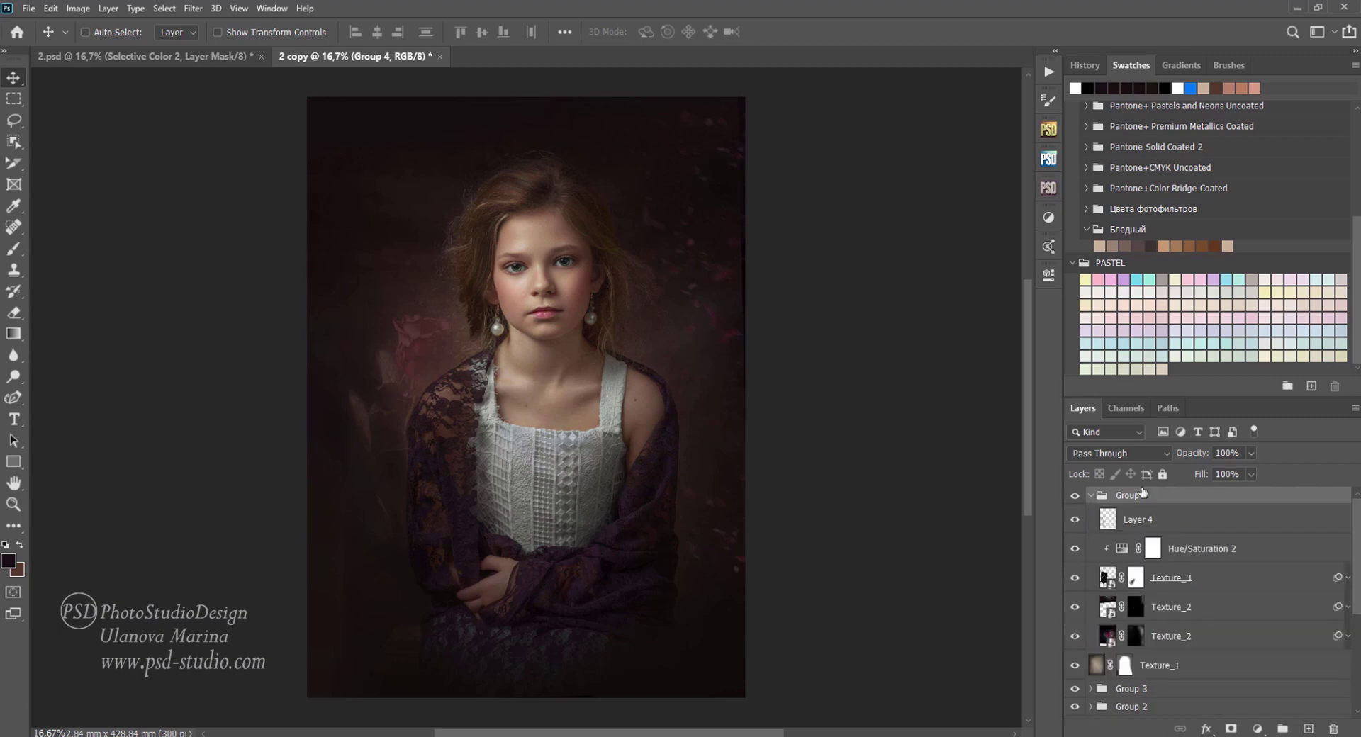
drag(1075, 608, 1075, 519)
click(1075, 636)
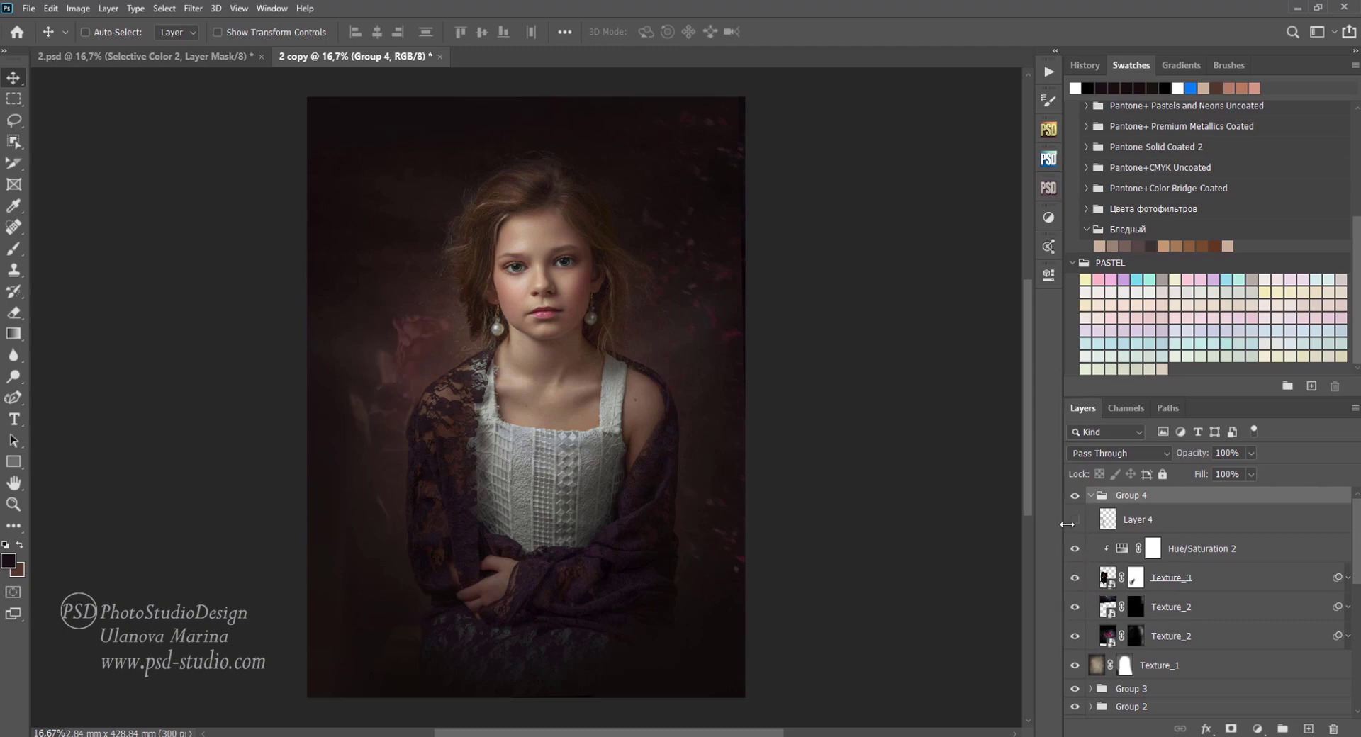
click(1076, 521)
click(1076, 522)
click(1076, 522)
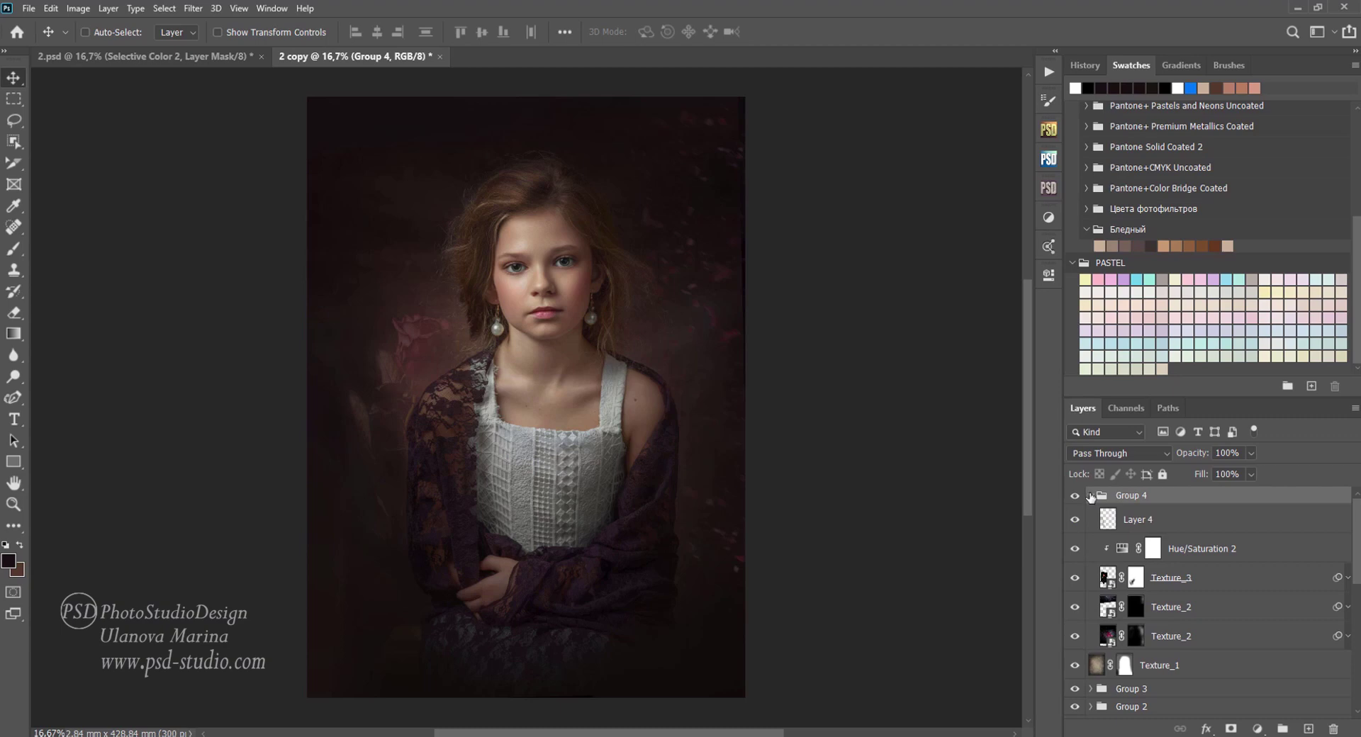
click(1091, 496)
click(1157, 524)
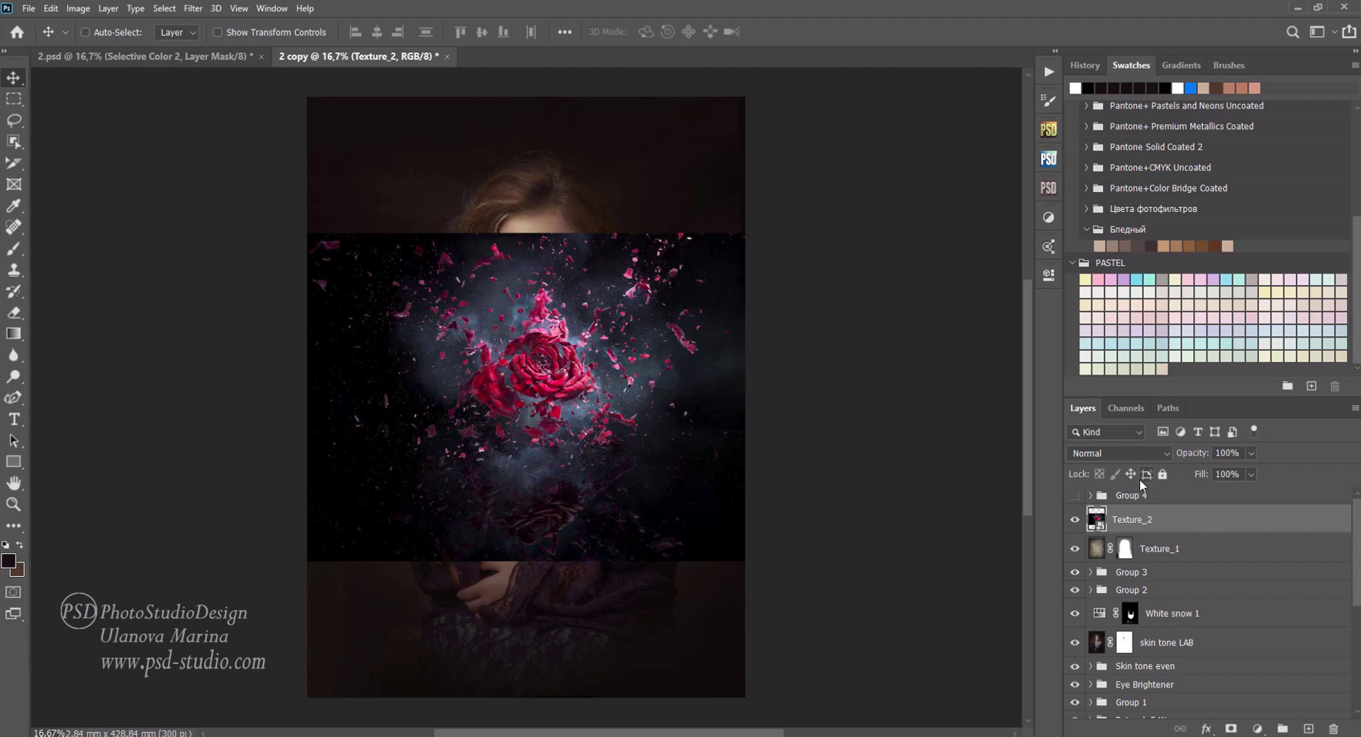
Step: Move Texture_2 up, warp it into a rounded shape filling the upper frame, and blend it in Screen
key(ctrl+t)
drag(720, 341, 720, 208)
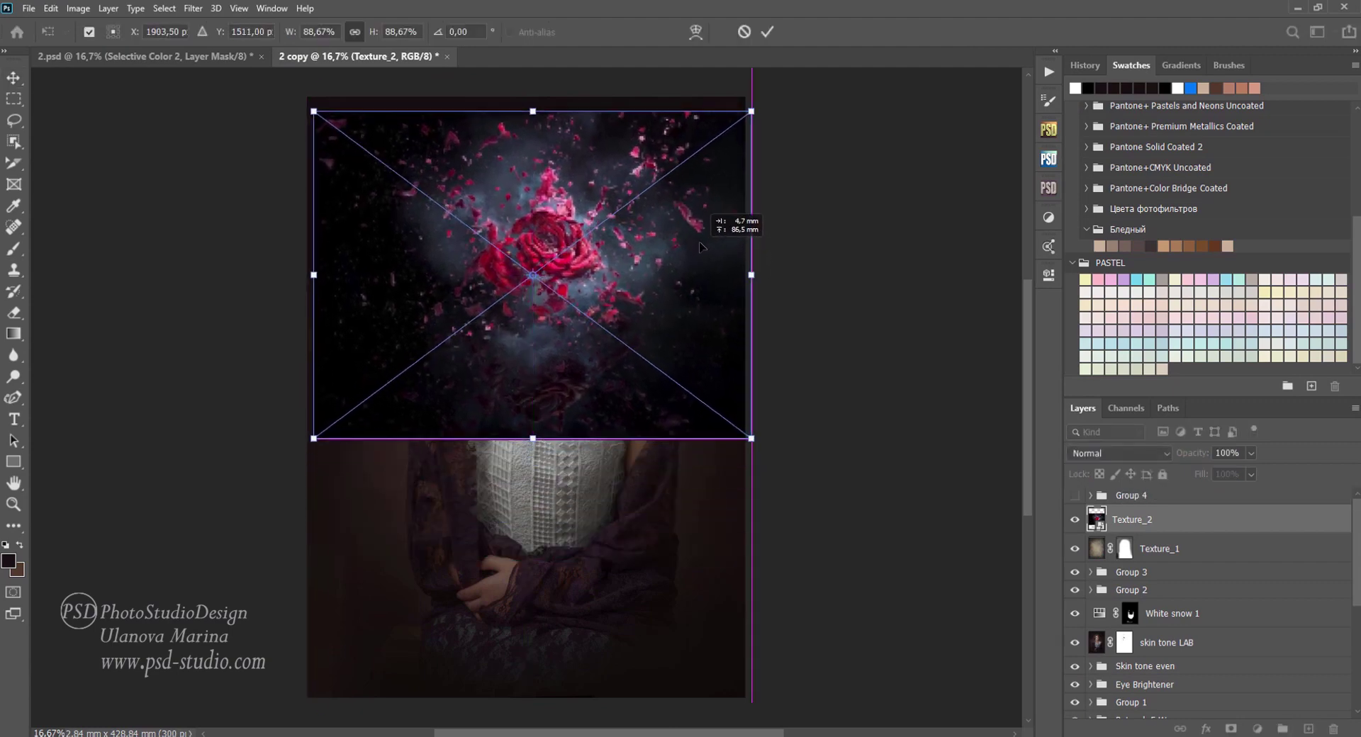
click(695, 31)
drag(606, 430, 614, 500)
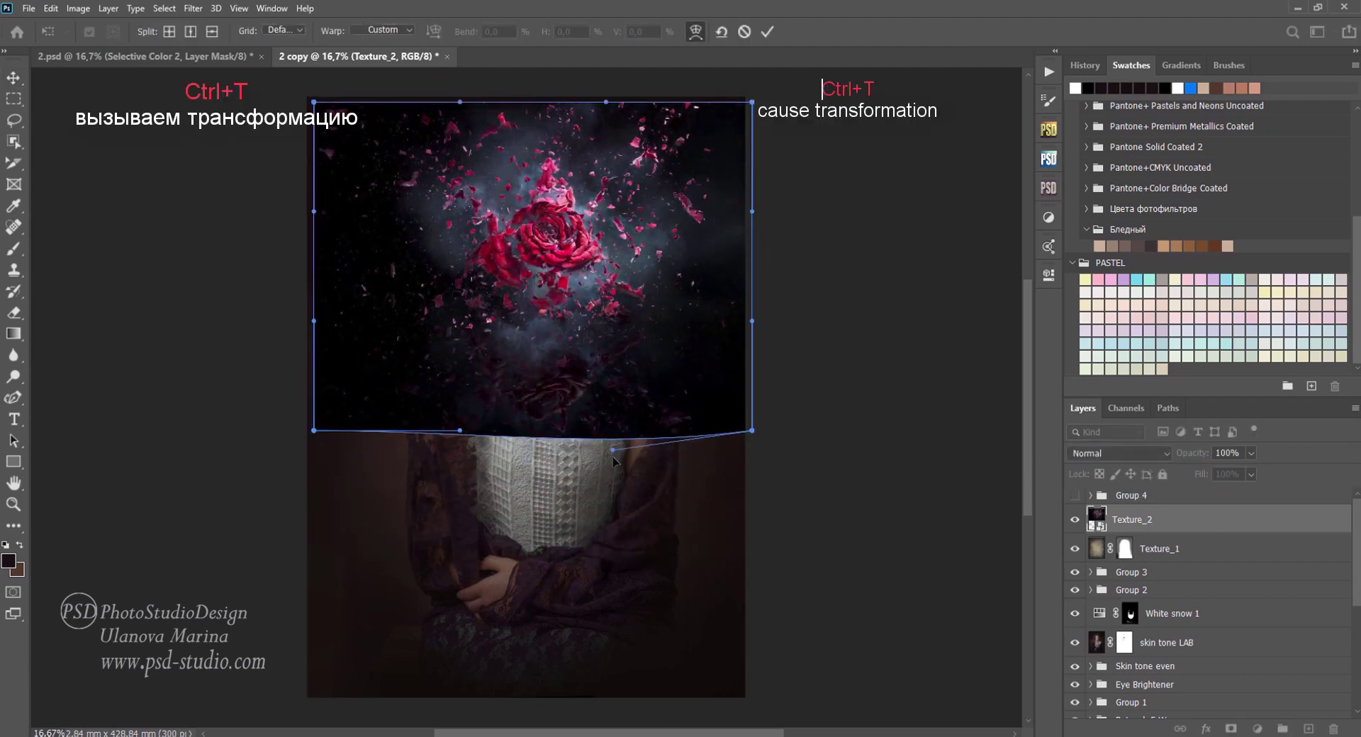
mouse_move(579, 540)
mouse_down()
mouse_move(571, 312)
mouse_move(525, 279)
mouse_up()
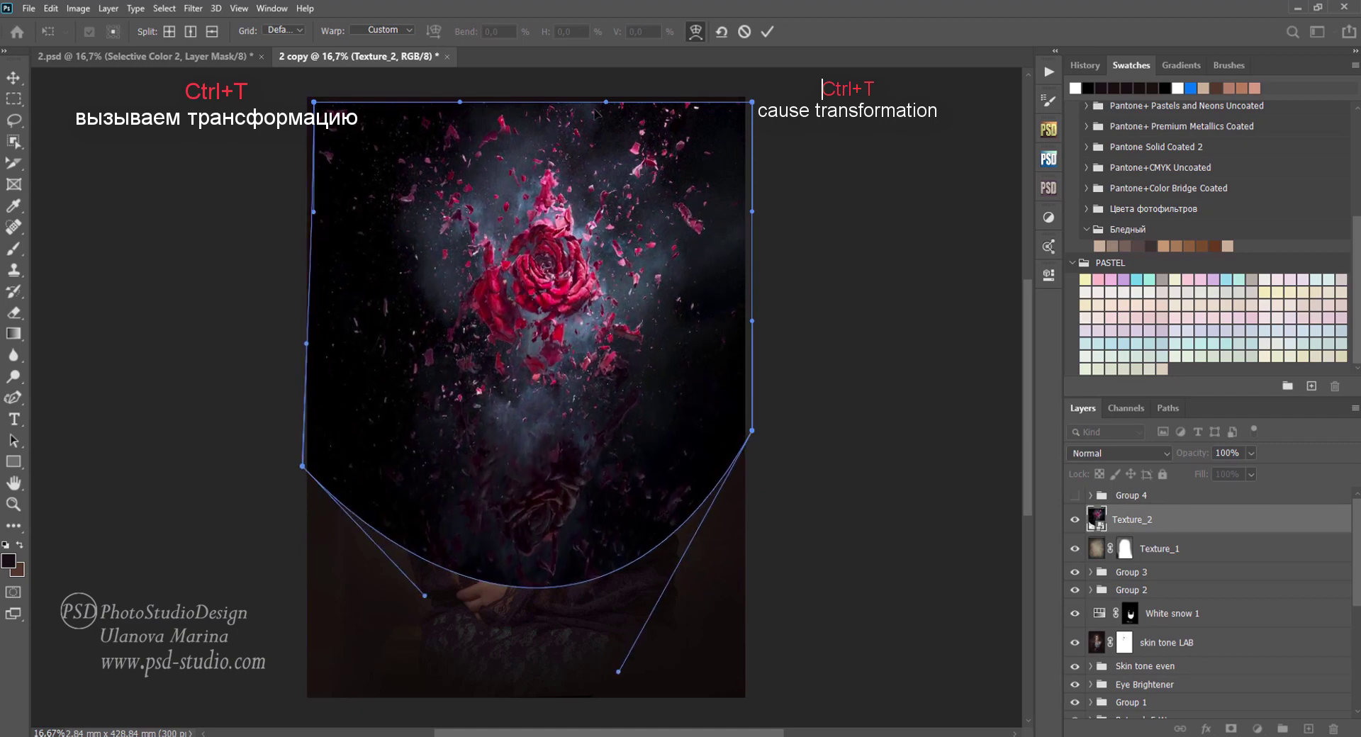
drag(597, 112, 743, 325)
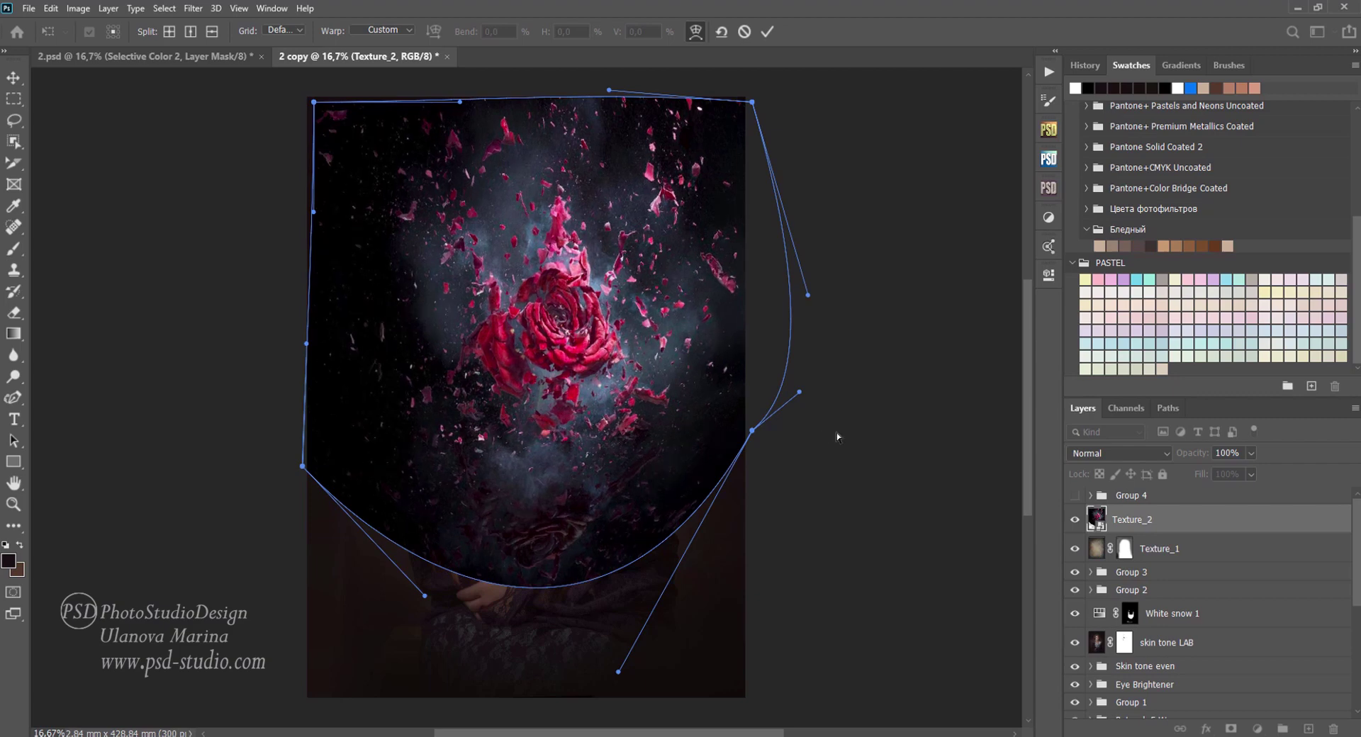
drag(752, 430, 790, 510)
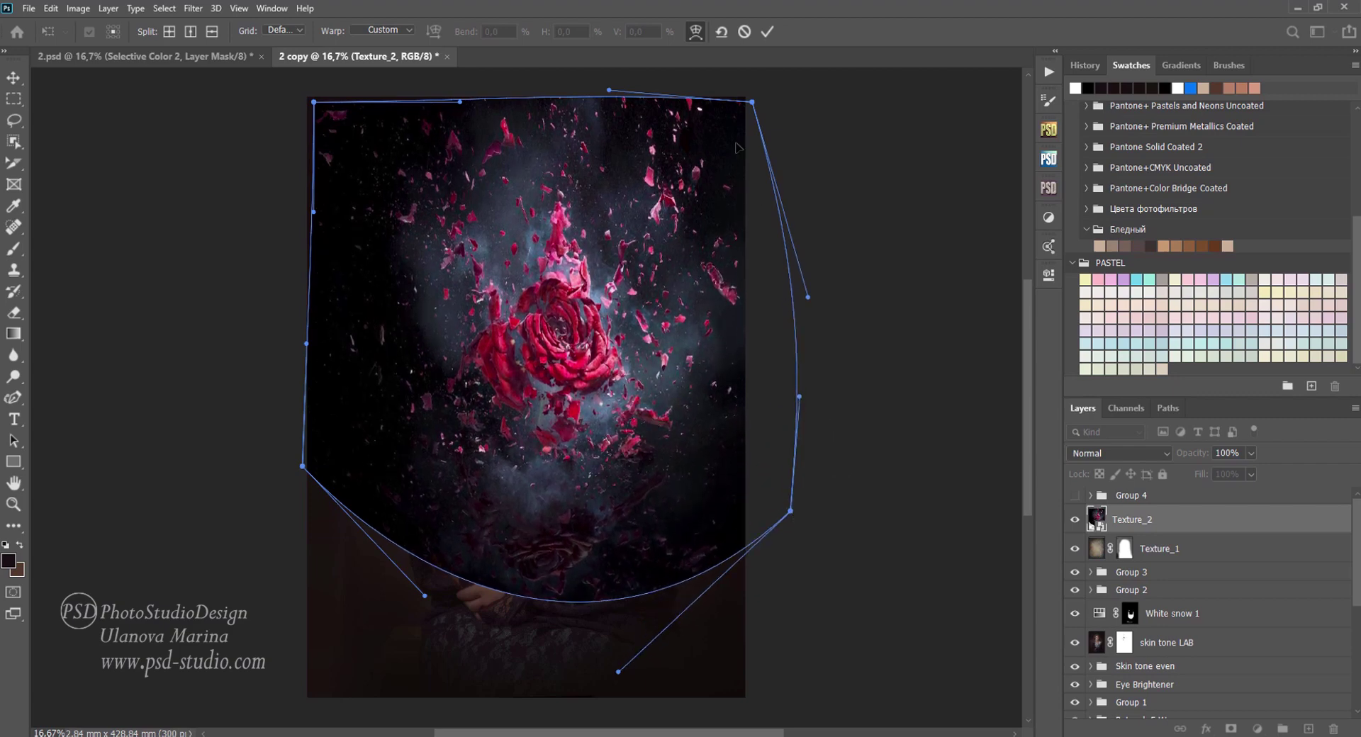
drag(751, 101, 798, 86)
drag(432, 120, 425, 107)
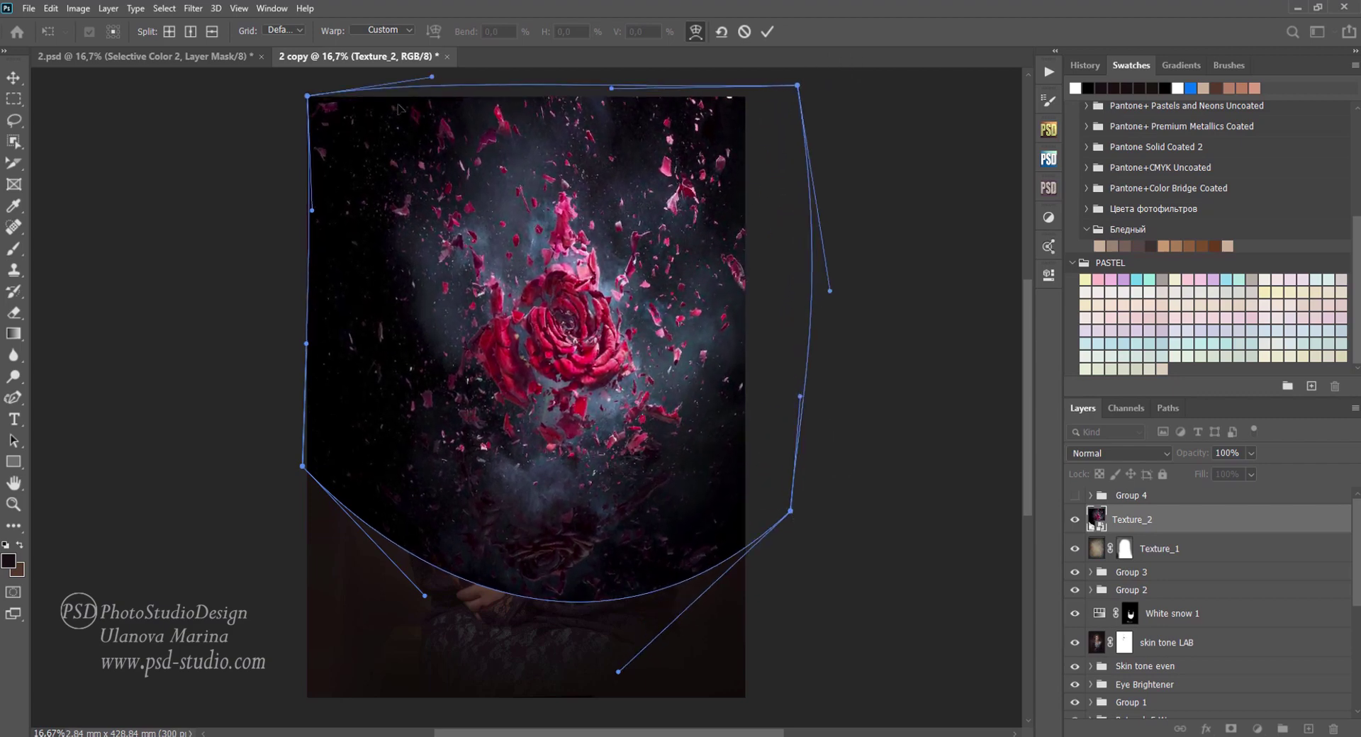
key(Return)
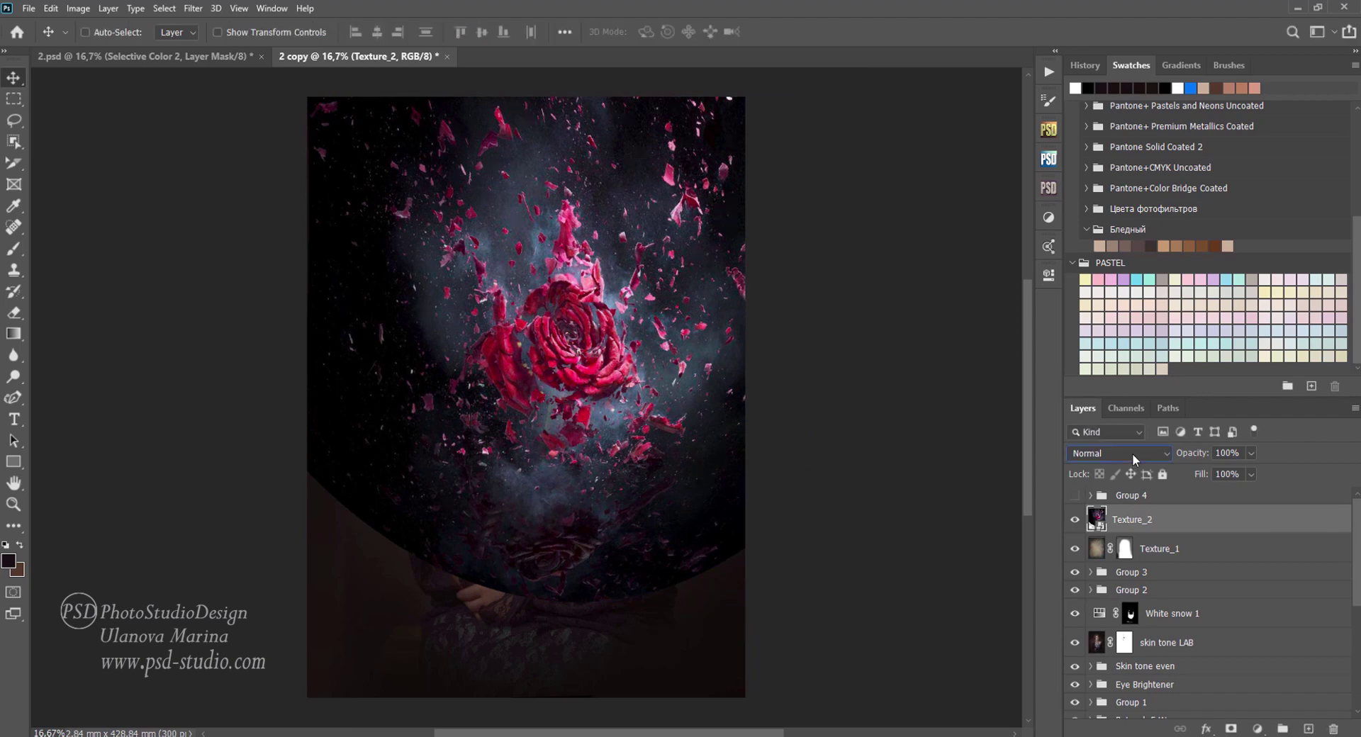
click(1133, 453)
click(1095, 556)
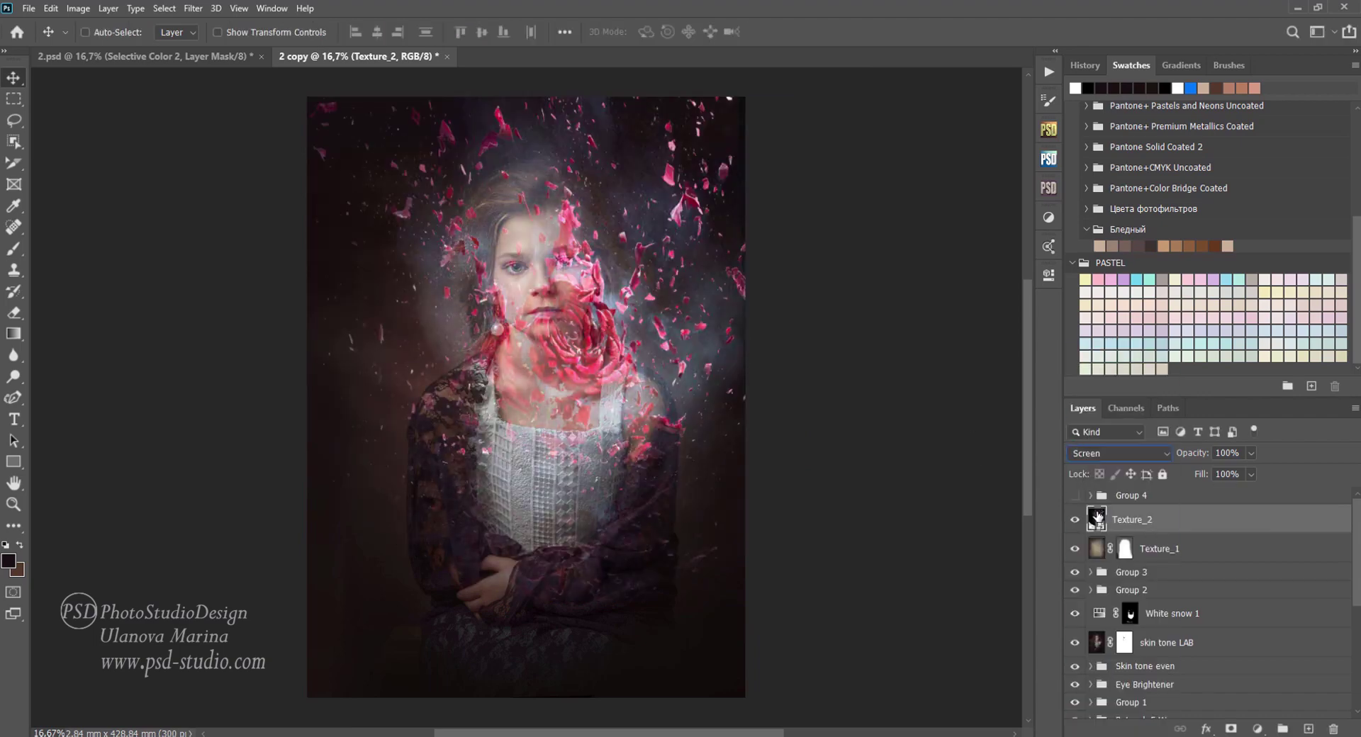
Step: Add an inverted mask to Texture_2 and paint petals back into the background at 20% then 10%
click(1231, 729)
key(ctrl+i)
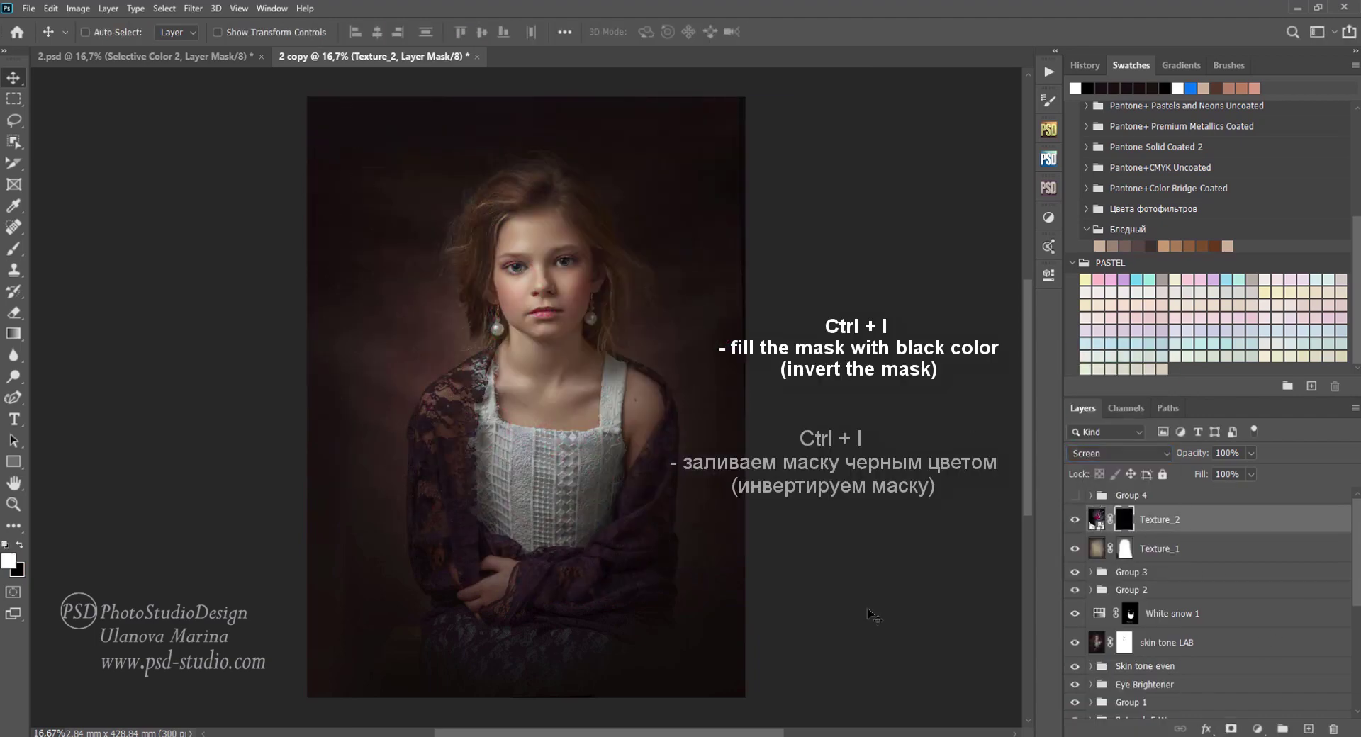
key(b)
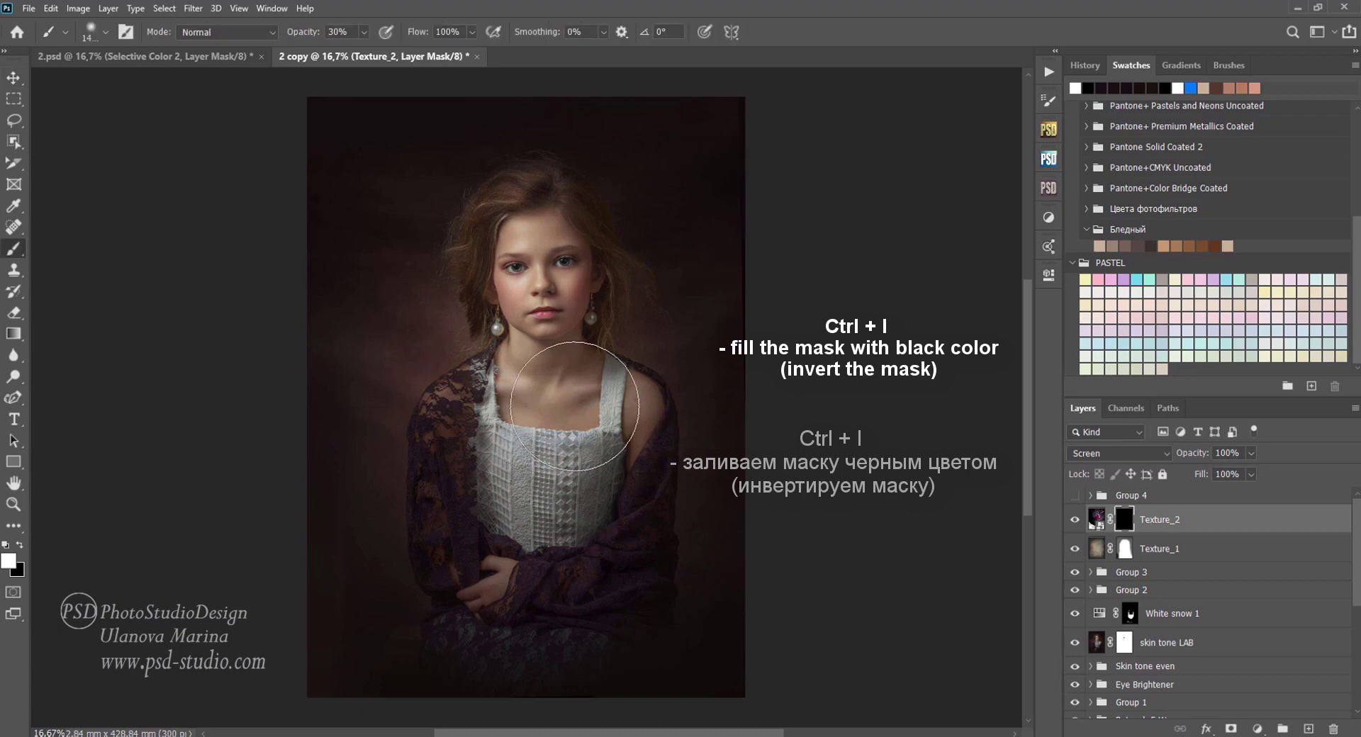
key(2)
drag(607, 151, 743, 429)
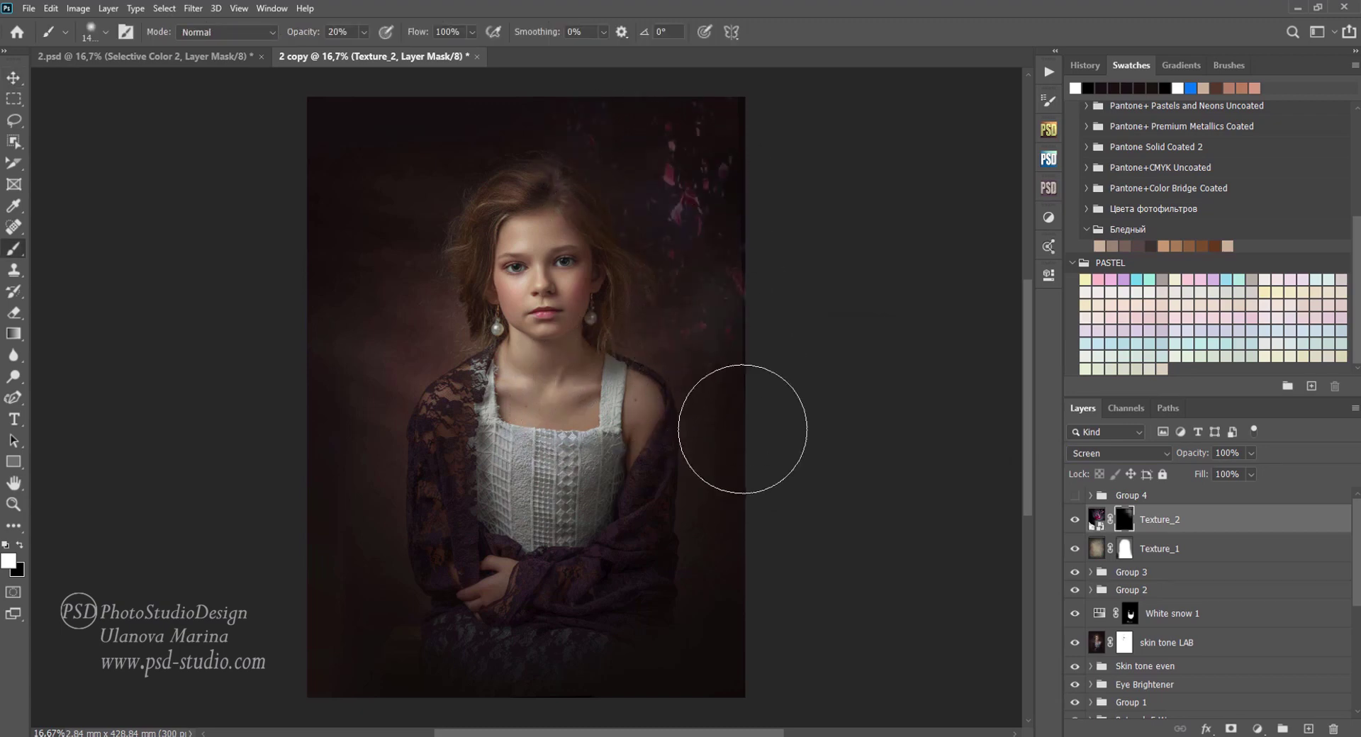
key(1)
drag(486, 116, 741, 407)
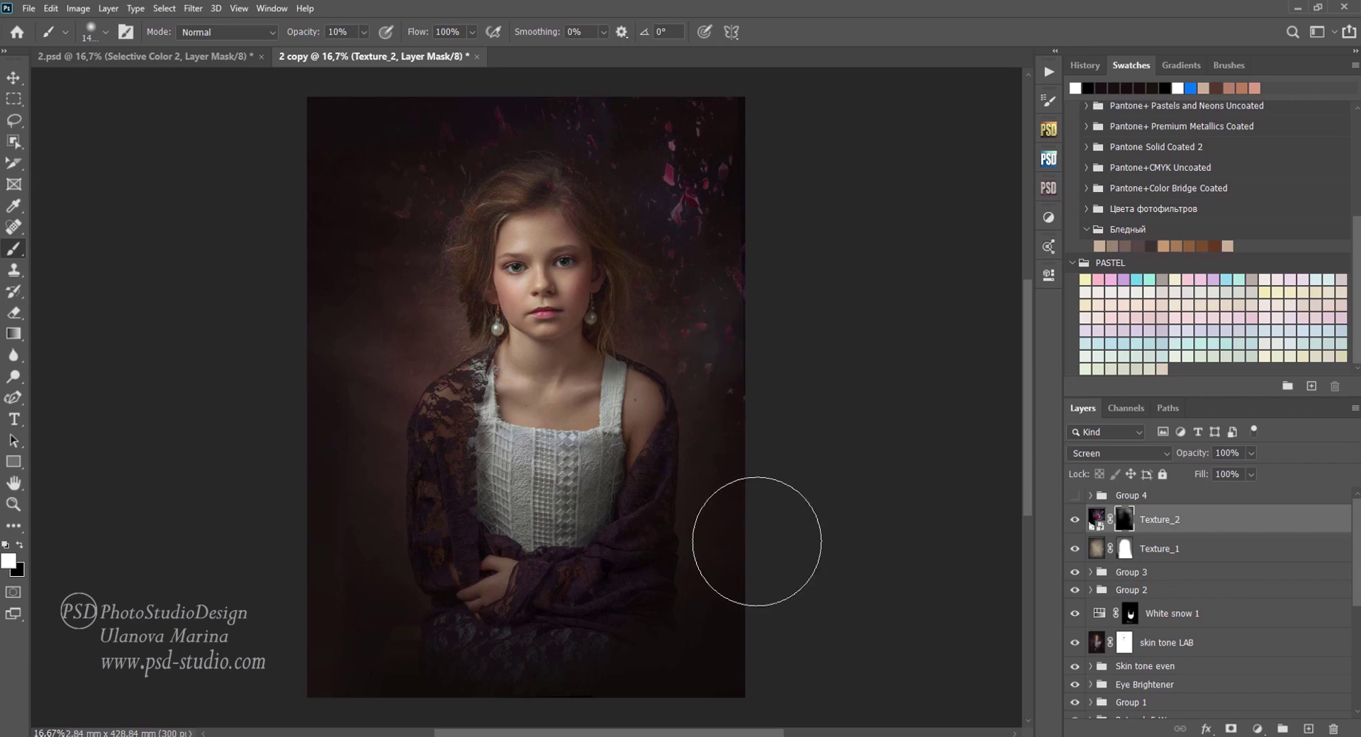
Step: Dim the upper-right petals with a smaller black brush and lower Texture_2's opacity
key(x)
key(bracketleft)
key(bracketleft)
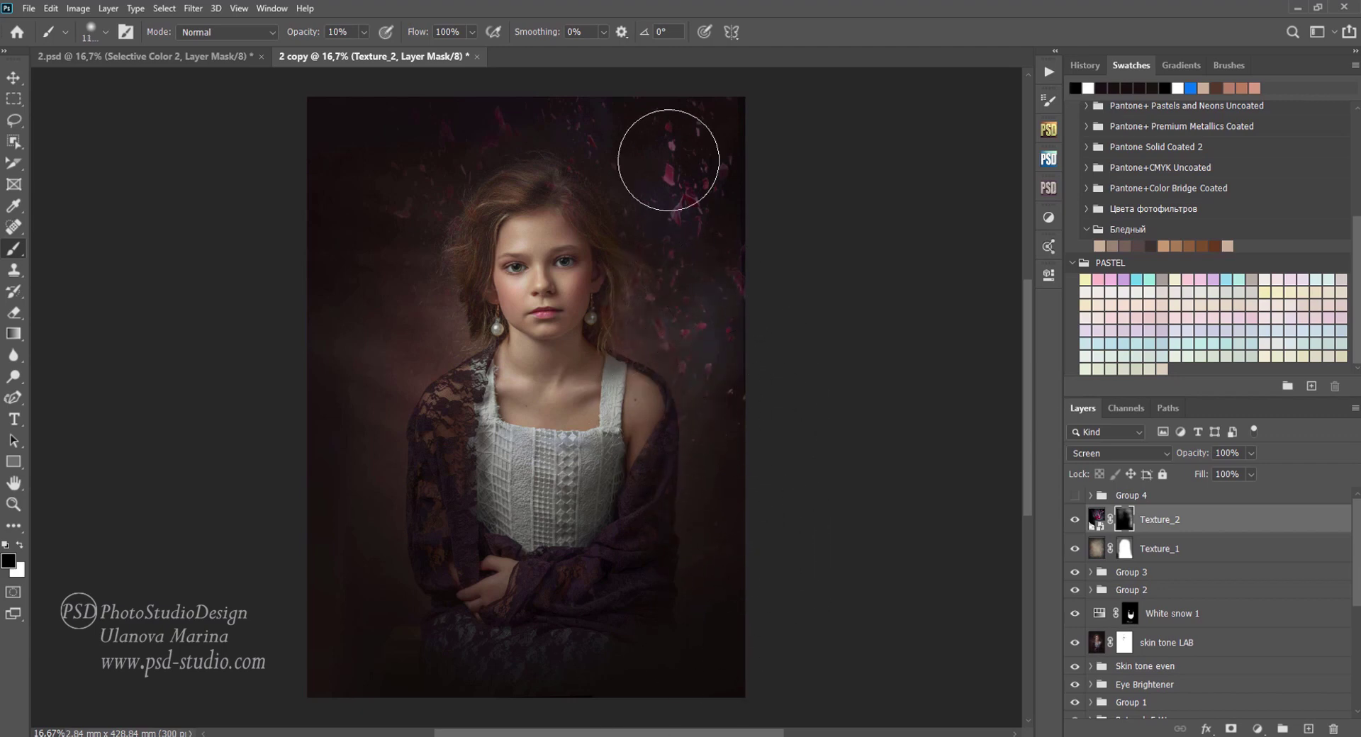
key(bracketleft)
drag(675, 326, 714, 353)
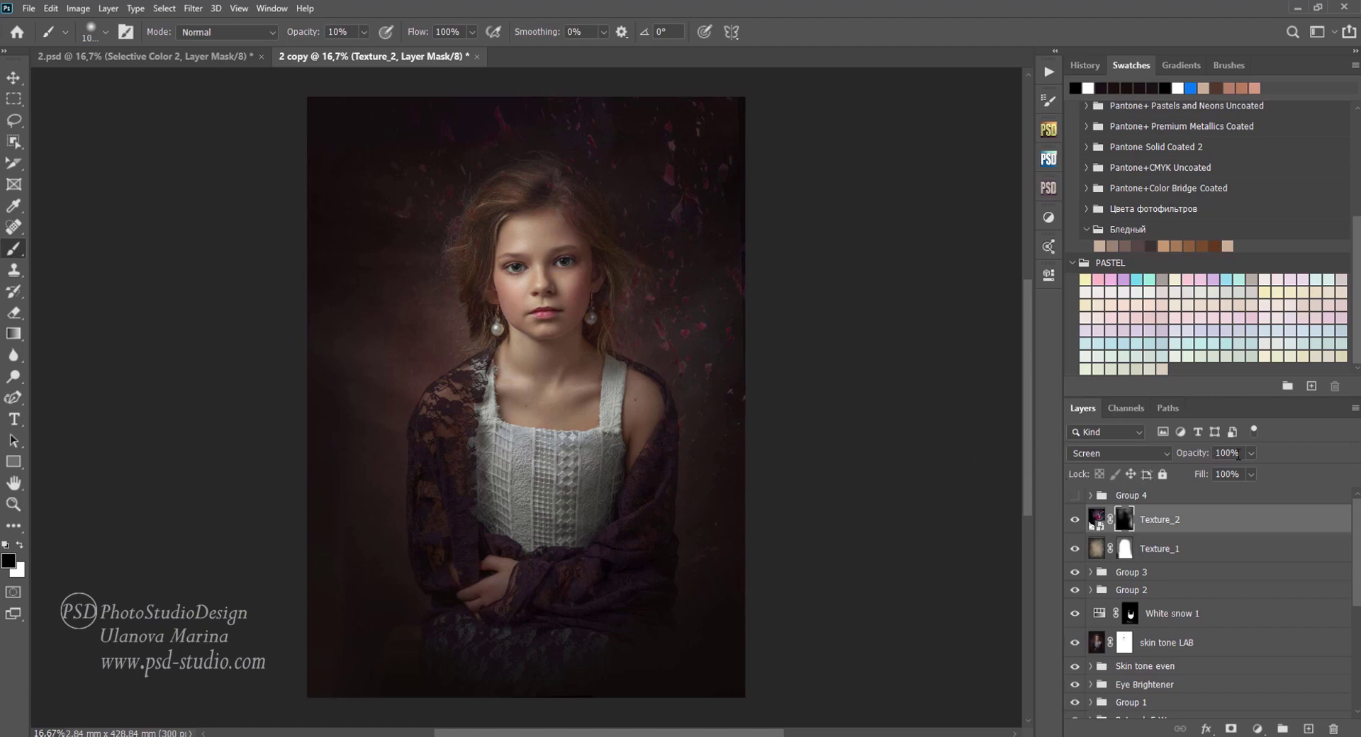
drag(1250, 471, 1235, 472)
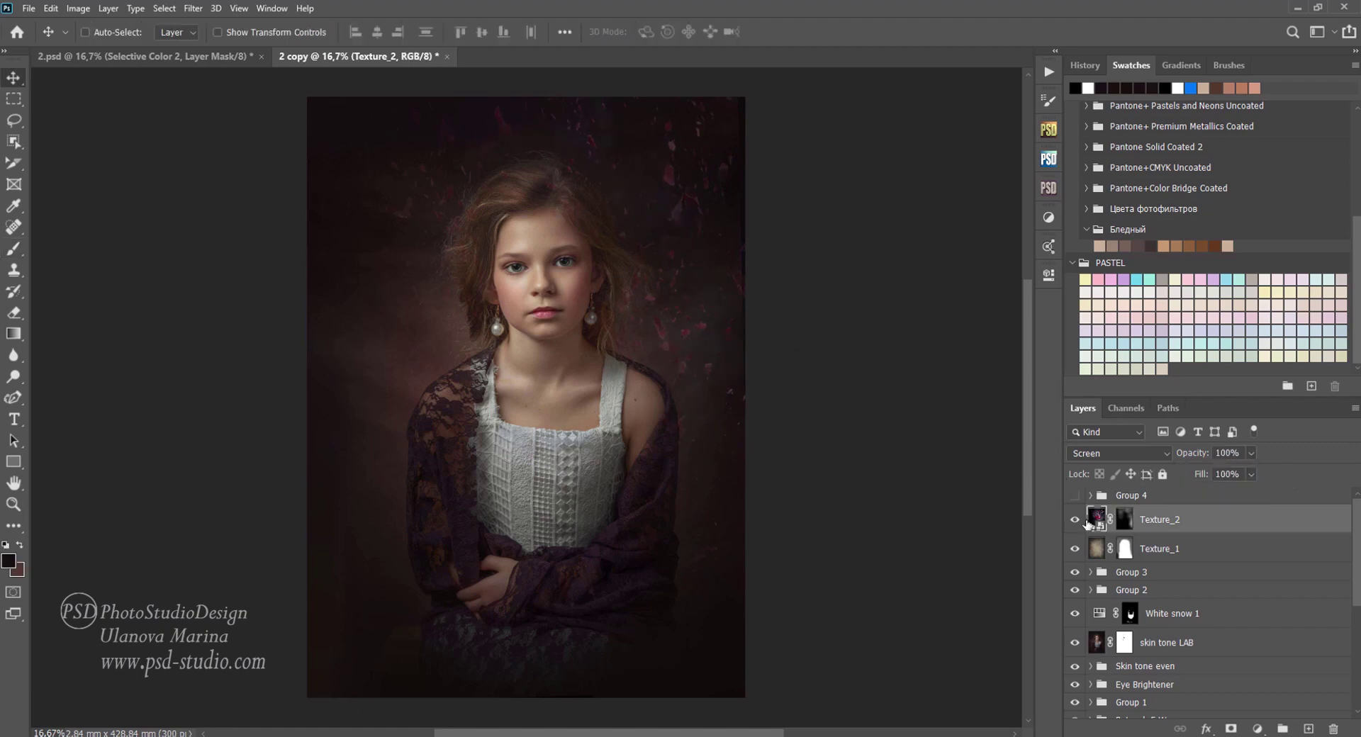
Step: Apply Filter > Blur > Motion Blur to Texture_2 with angle 54° and distance 29 pixels
click(193, 7)
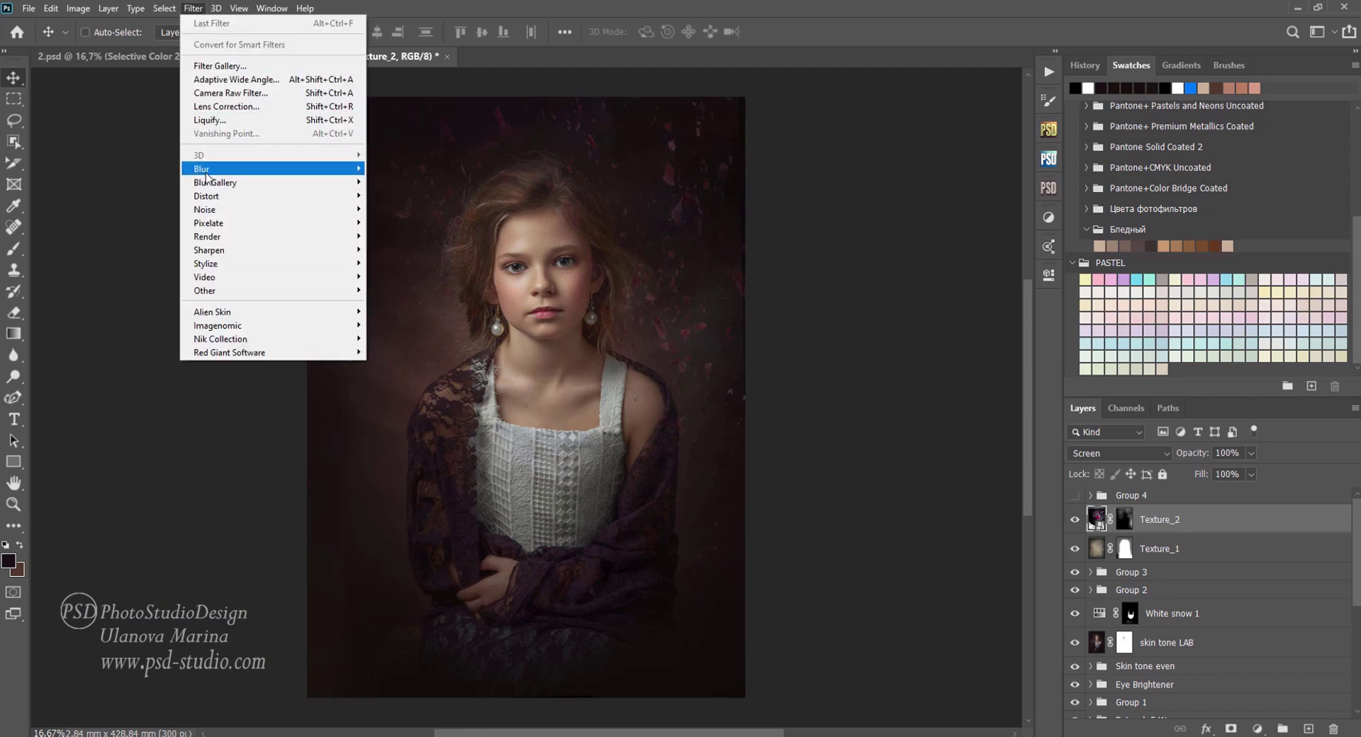
mouse_move(273, 169)
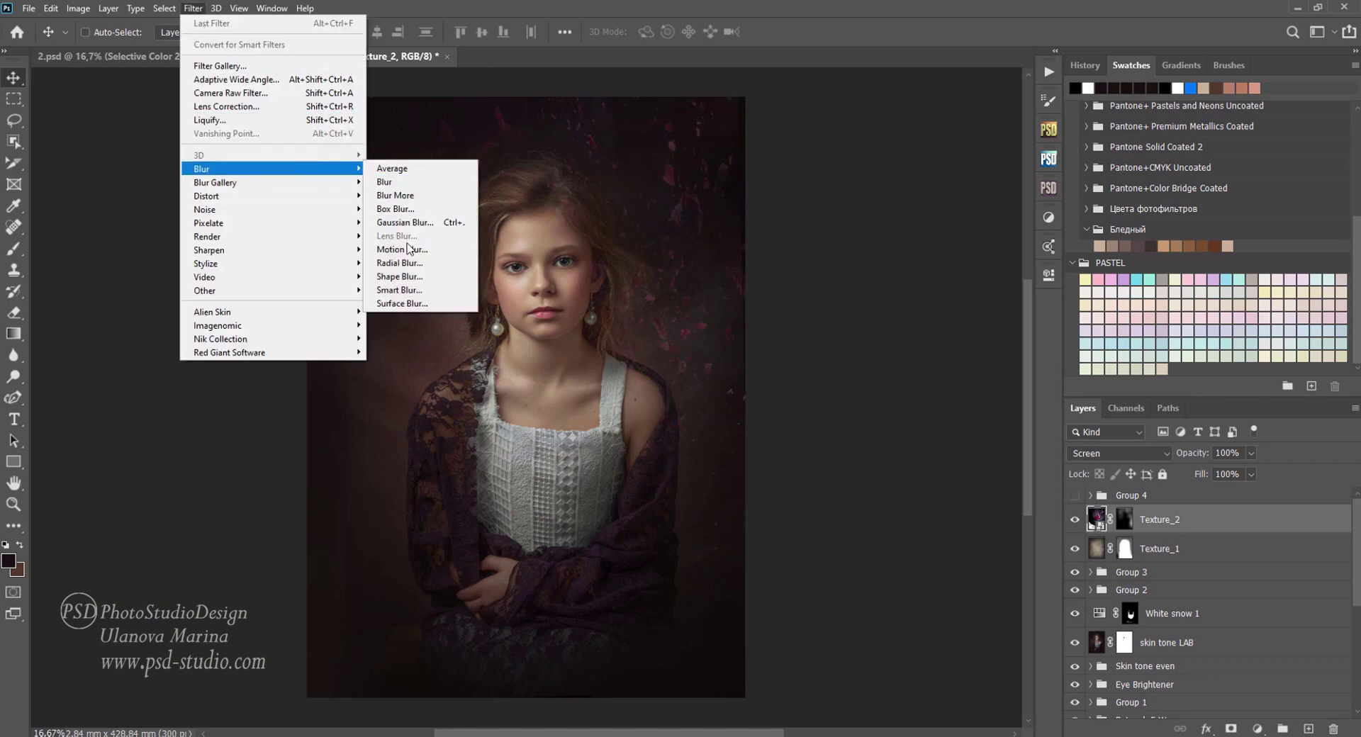
click(409, 248)
drag(733, 136, 928, 103)
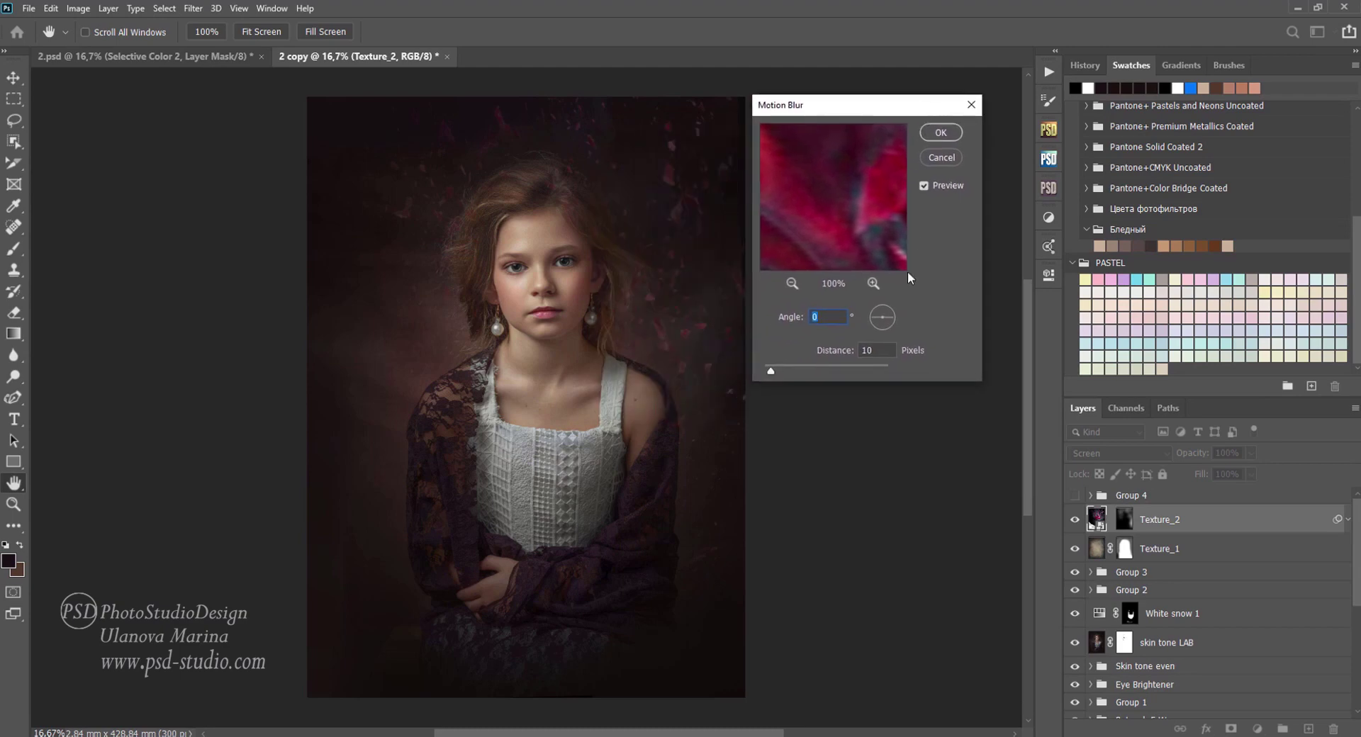
text(5)
text(4)
drag(780, 367, 785, 359)
click(924, 186)
click(924, 186)
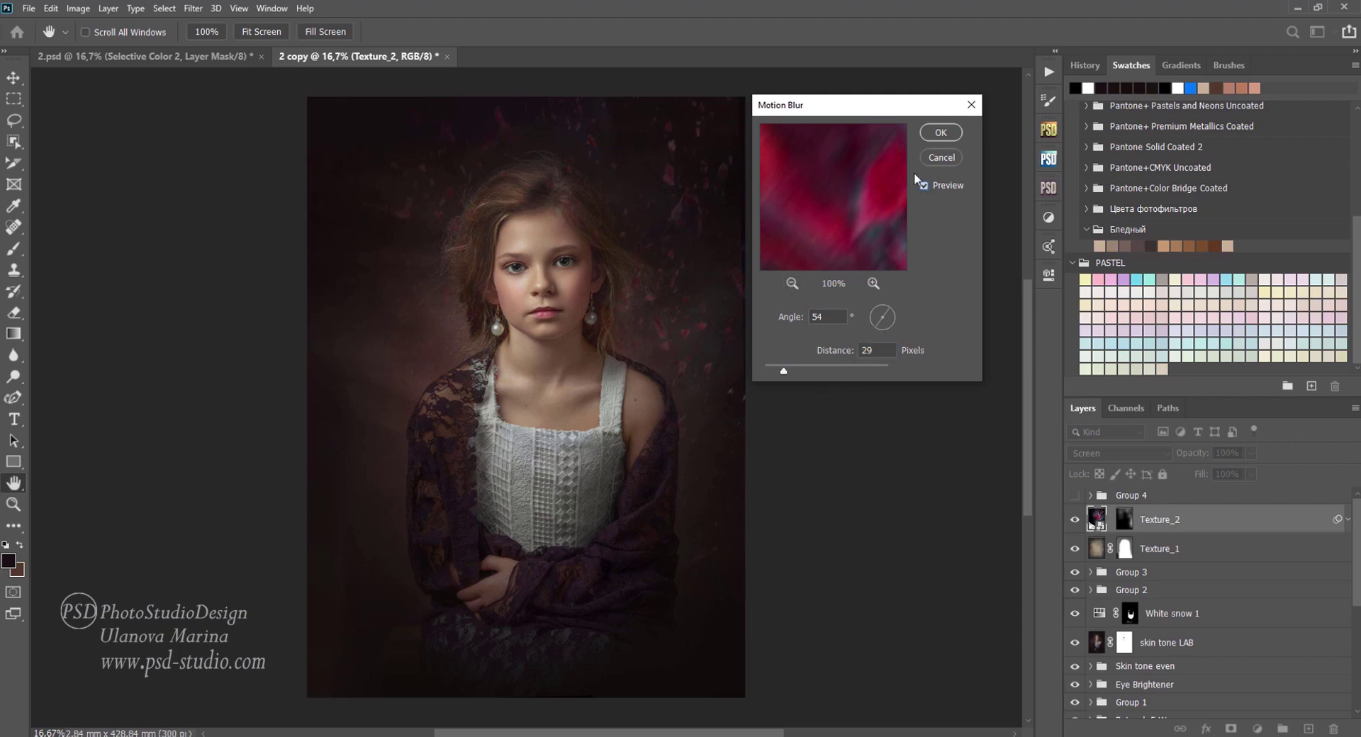
click(935, 134)
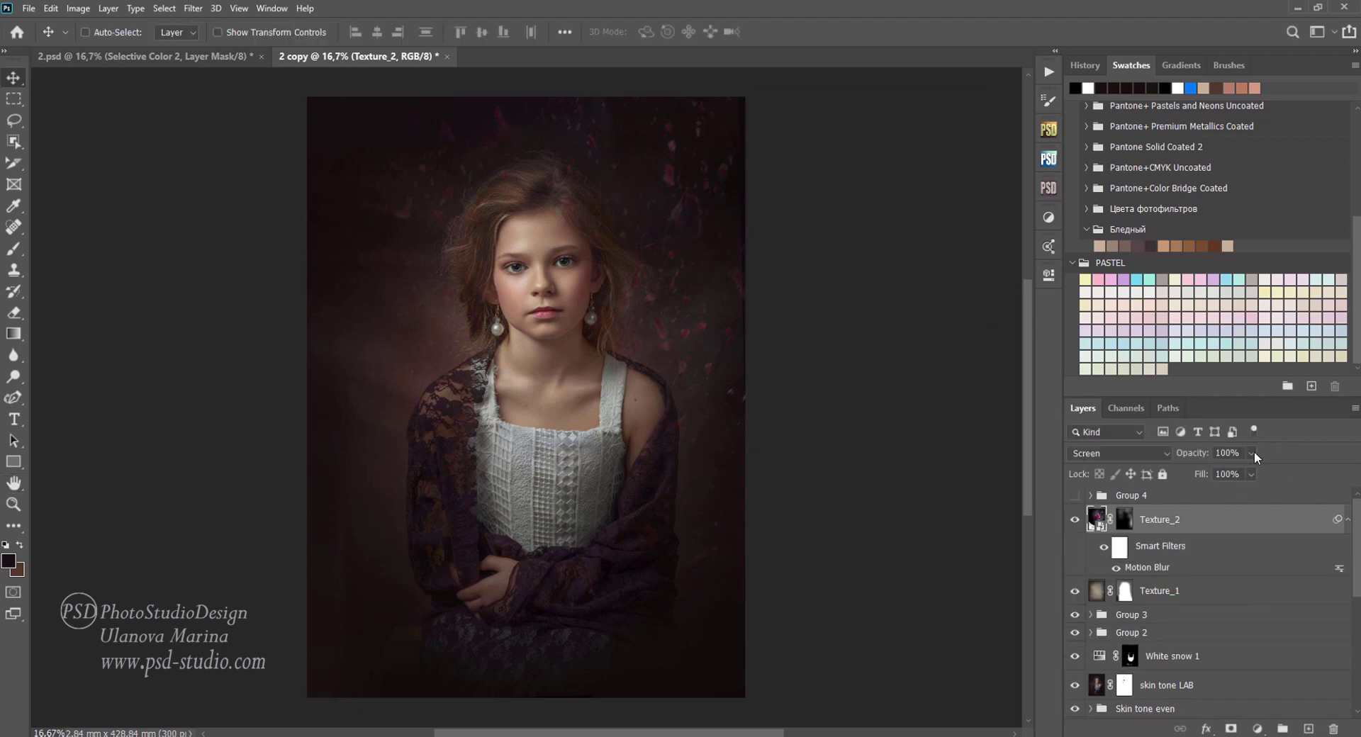
click(1252, 453)
Step: Raise Texture_2's opacity to 92%, adjust its fill, and move the rose texture up-left
drag(1242, 471, 1236, 492)
drag(1245, 492, 1245, 492)
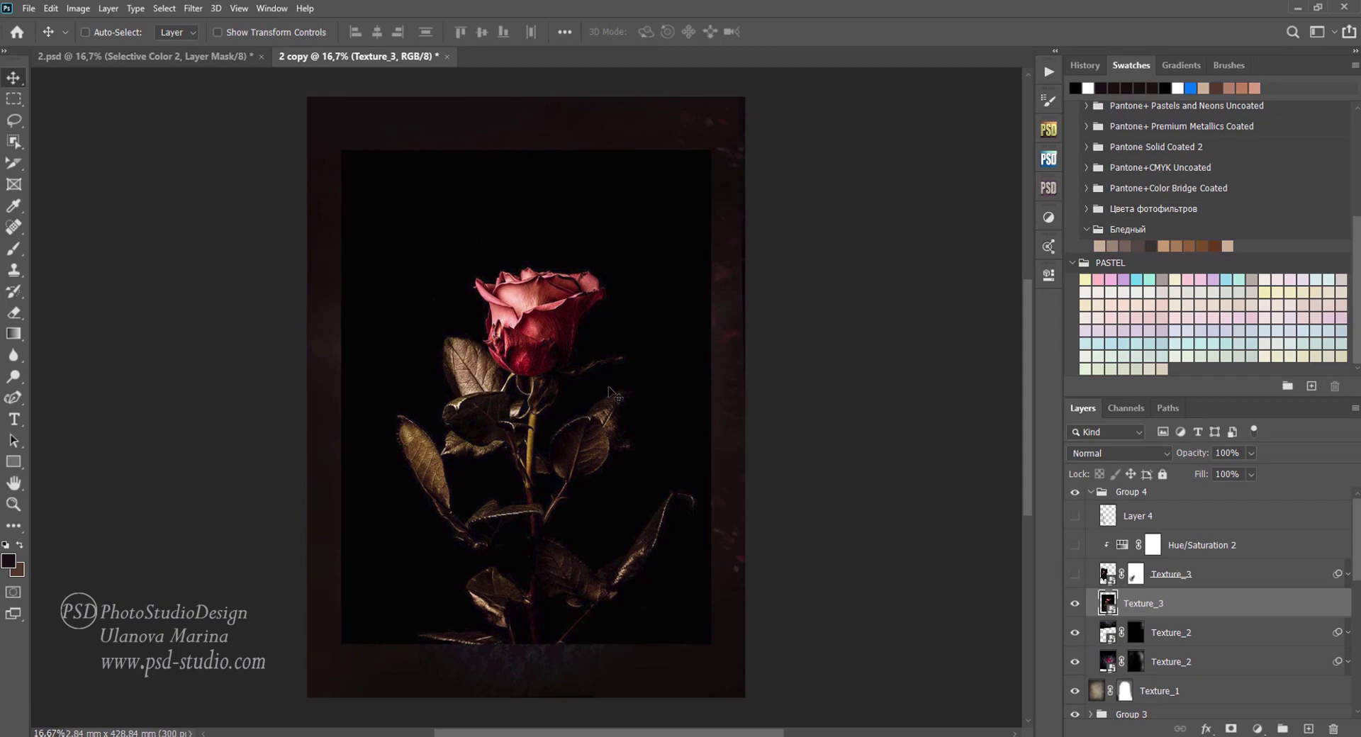
drag(604, 366, 568, 341)
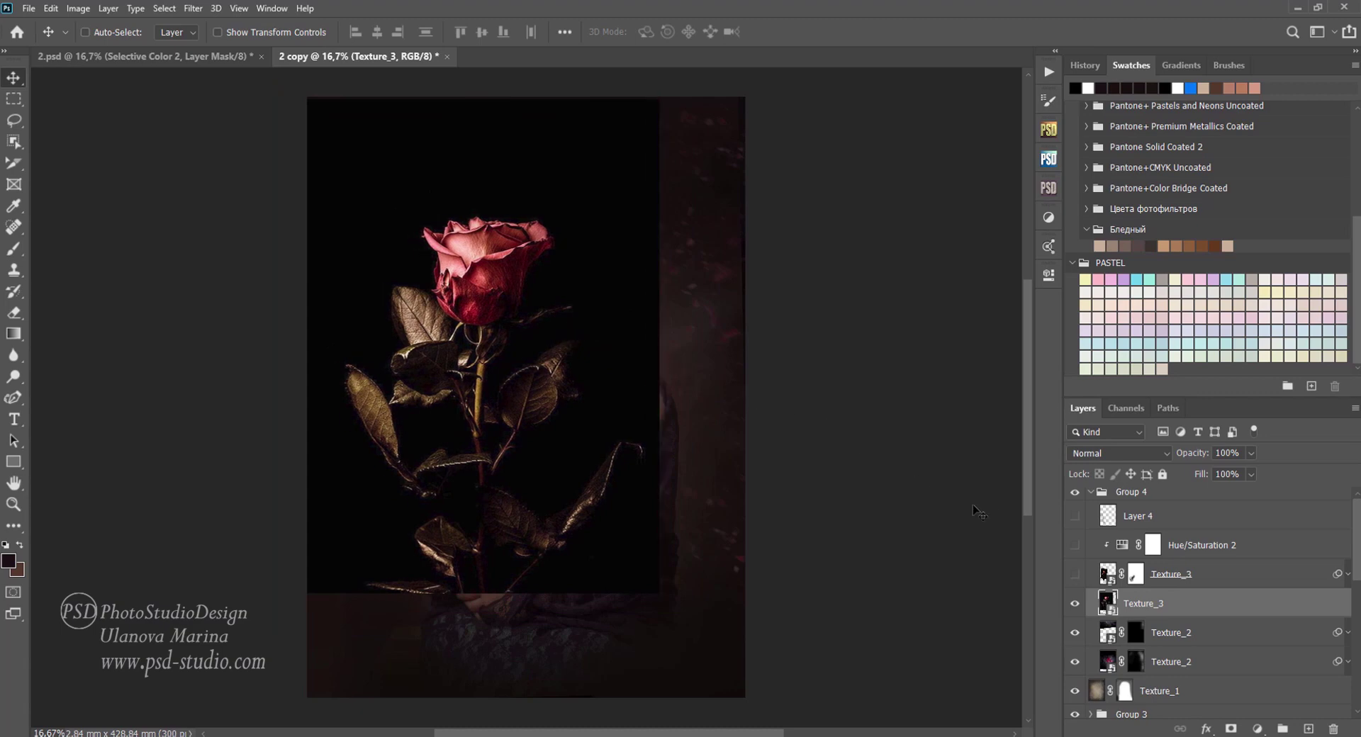
Step: Blend Texture_3 in Screen mode and scale it to about 52.59% × 59.49% beside the shoulder
click(1103, 451)
click(1098, 473)
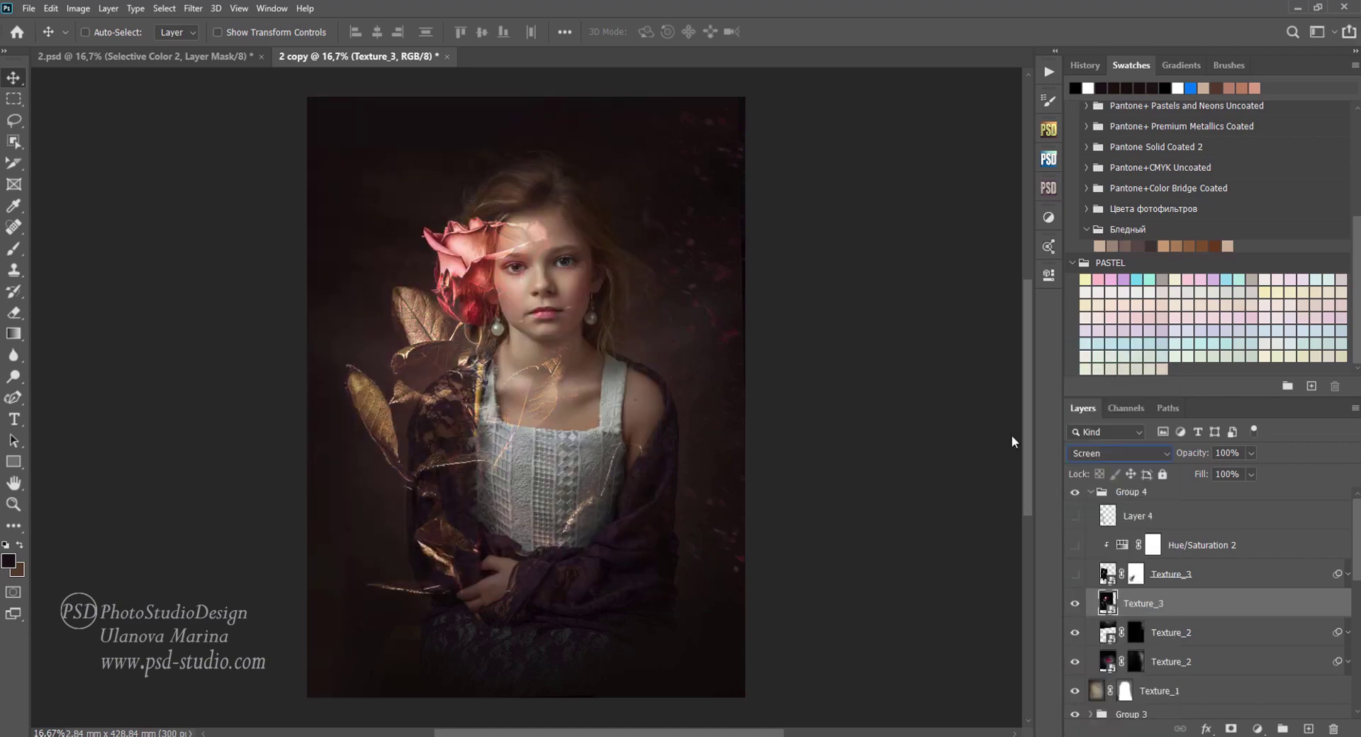
key(ctrl+t)
mouse_move(674, 200)
mouse_down()
mouse_move(496, 213)
mouse_move(510, 243)
mouse_up()
drag(486, 346, 485, 311)
key(Return)
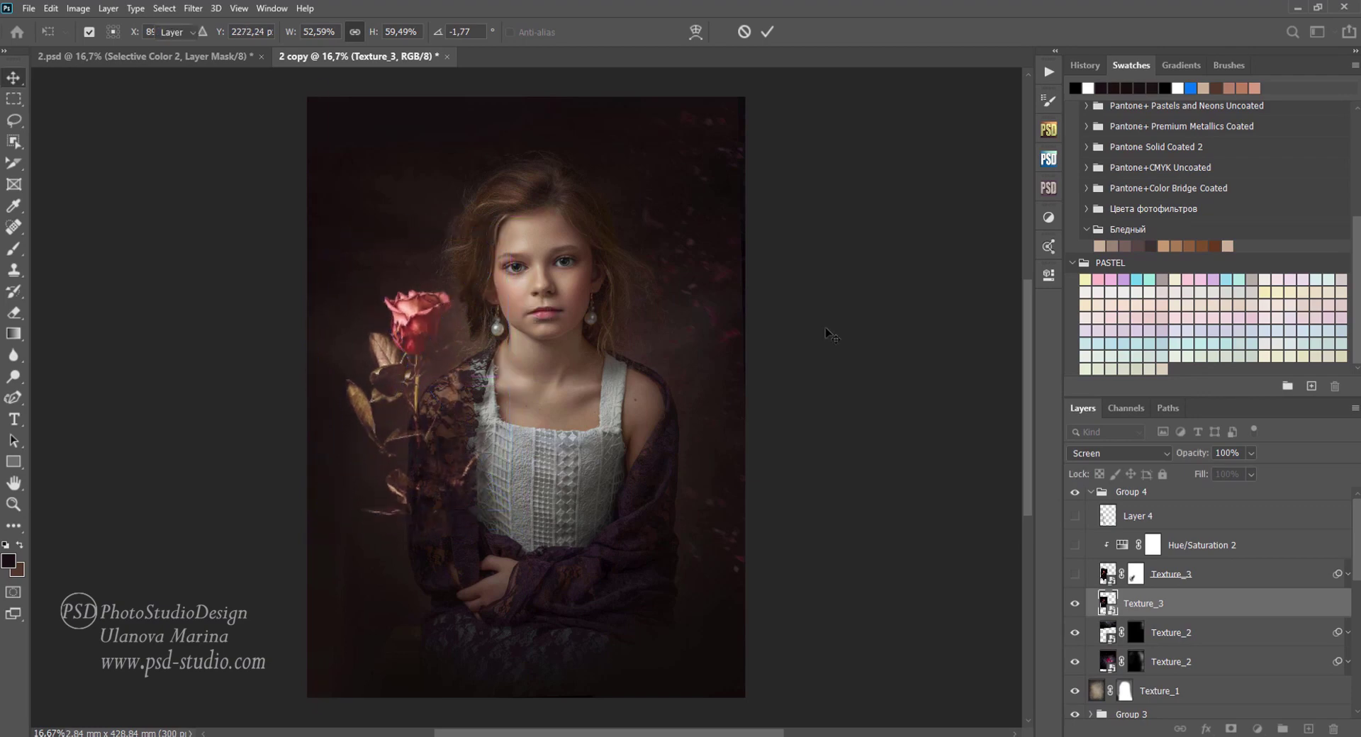
Step: Hide the small rose, show the faint rose texture, and delete the small rose layer
click(1076, 603)
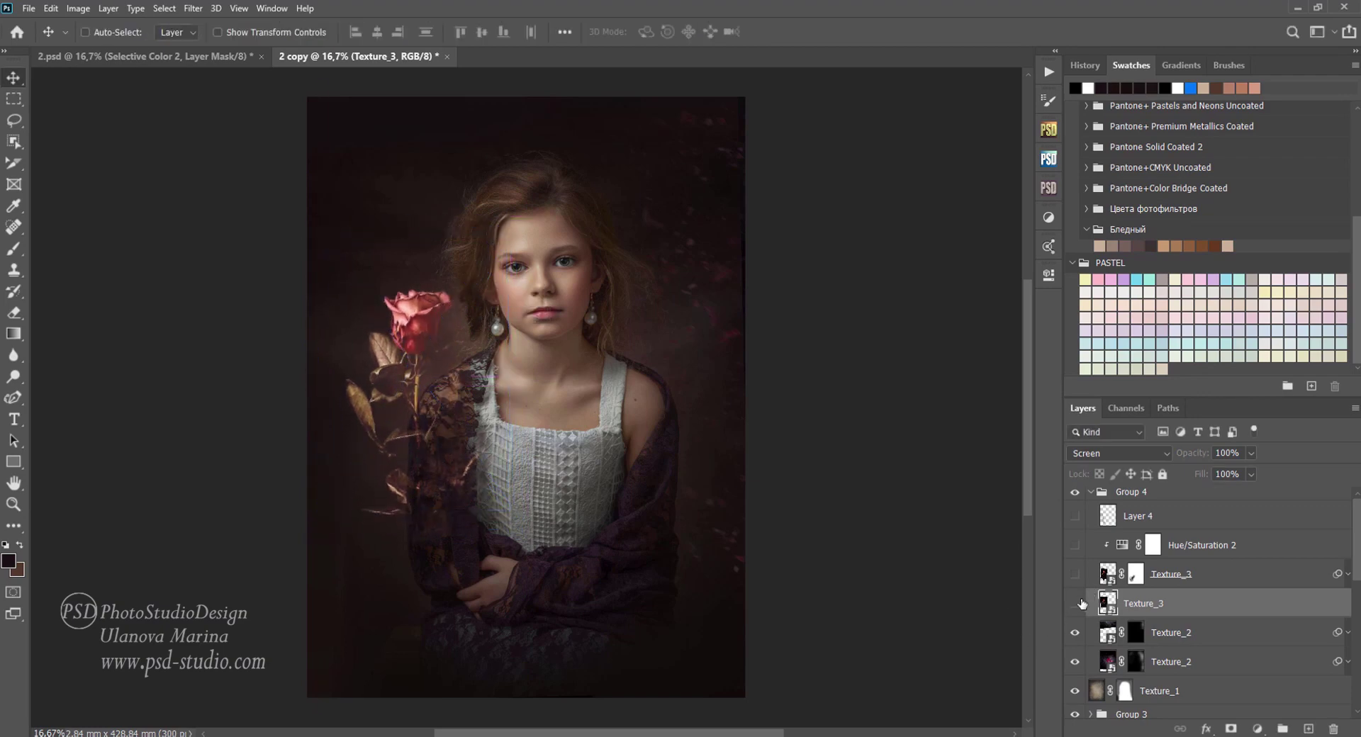
click(1076, 576)
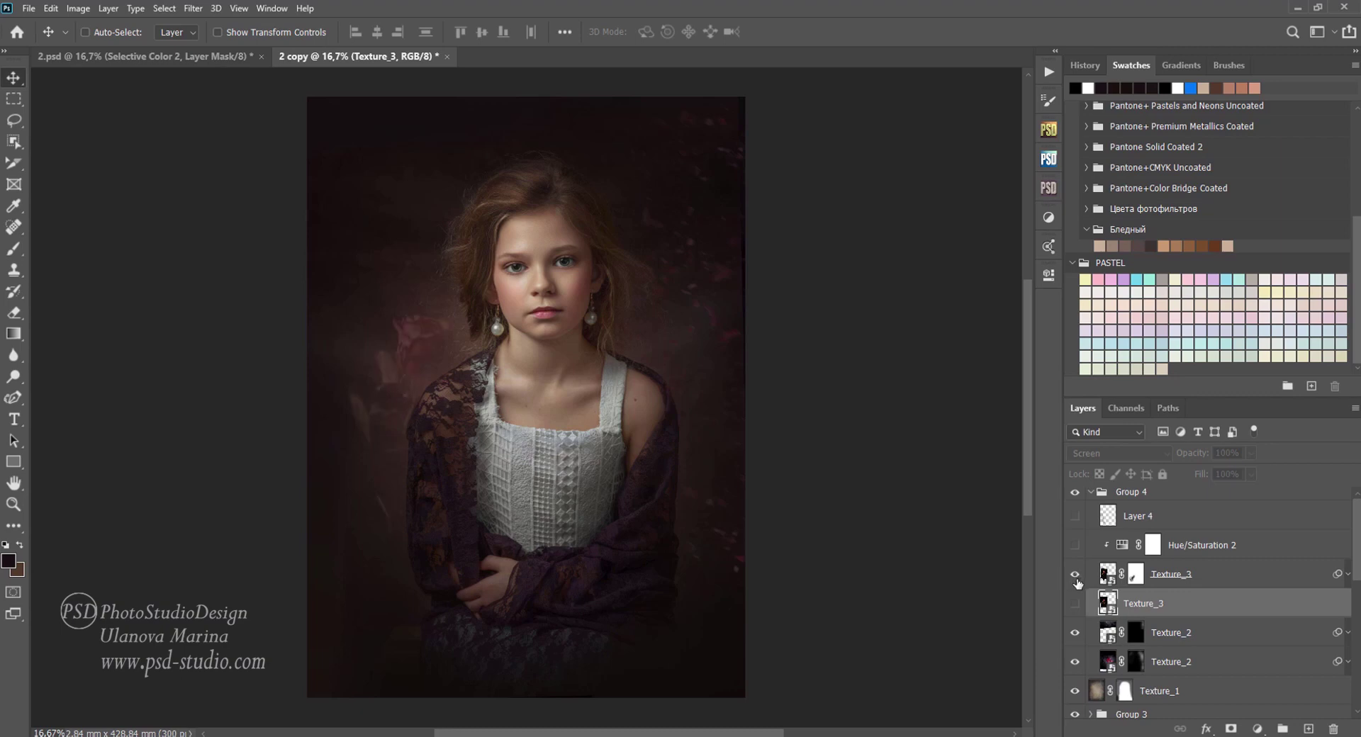
click(1180, 578)
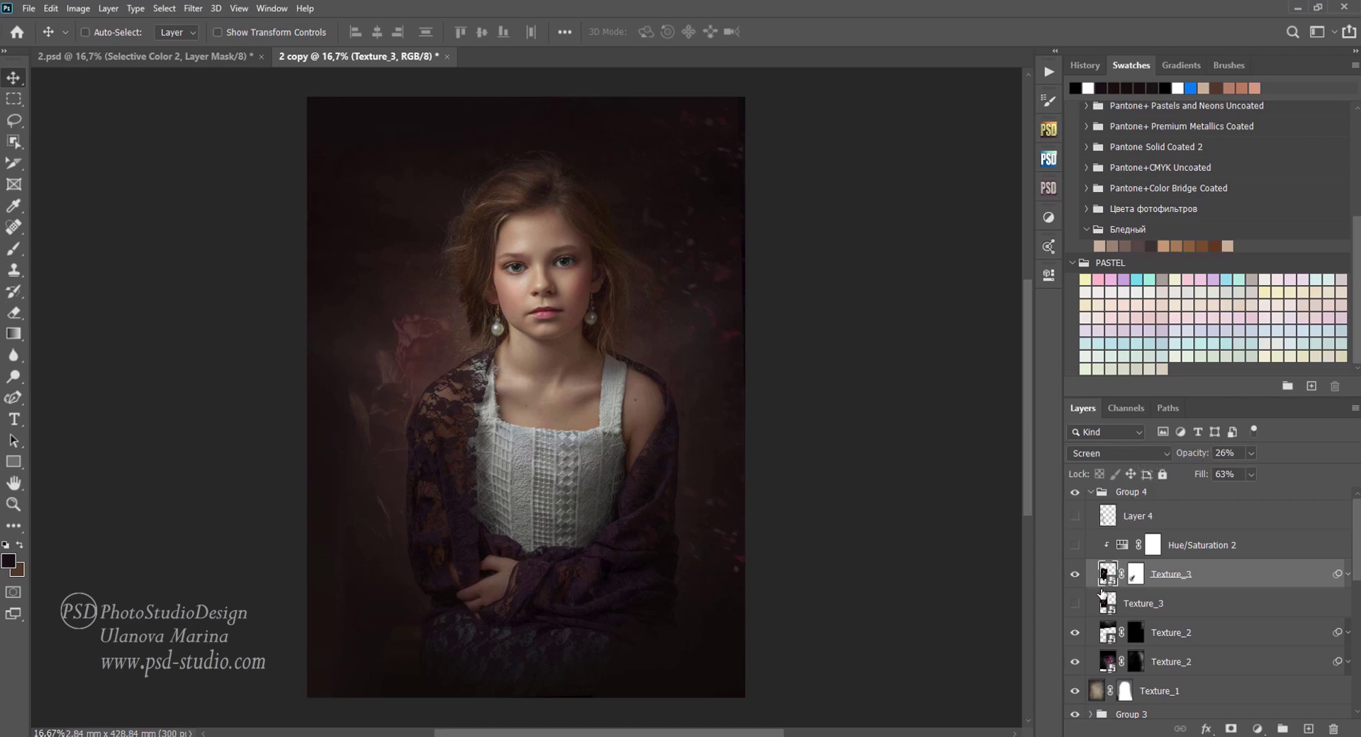
click(1165, 606)
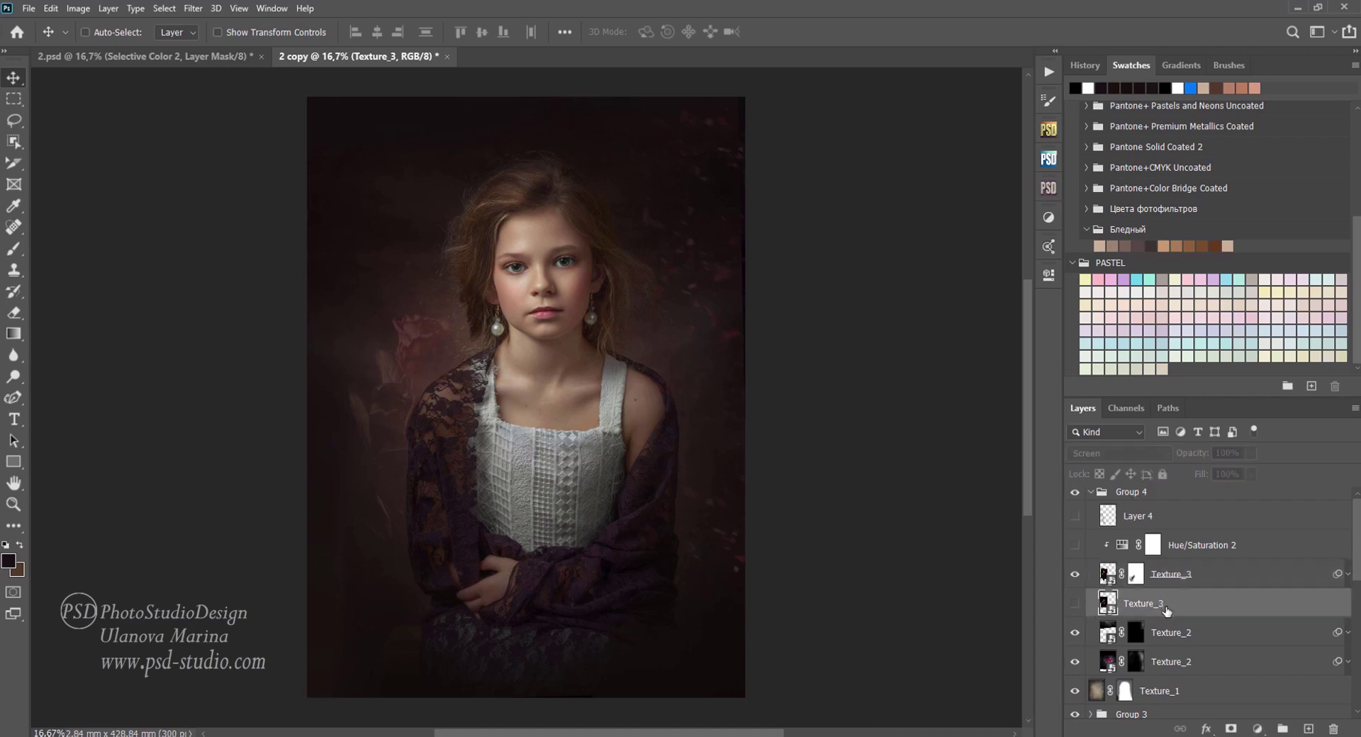
key(Delete)
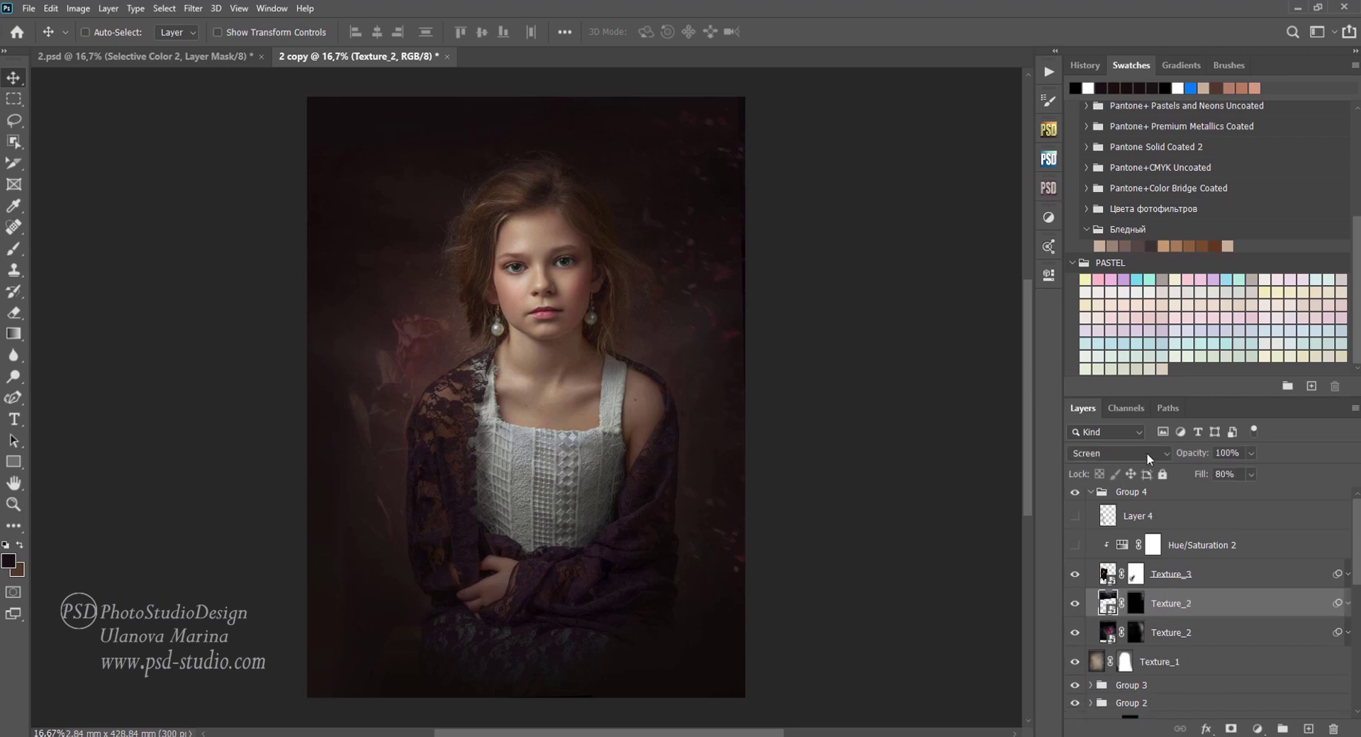
Step: Toggle the faint rose texture and Group 4 on and off to compare the result
click(1074, 575)
click(1074, 574)
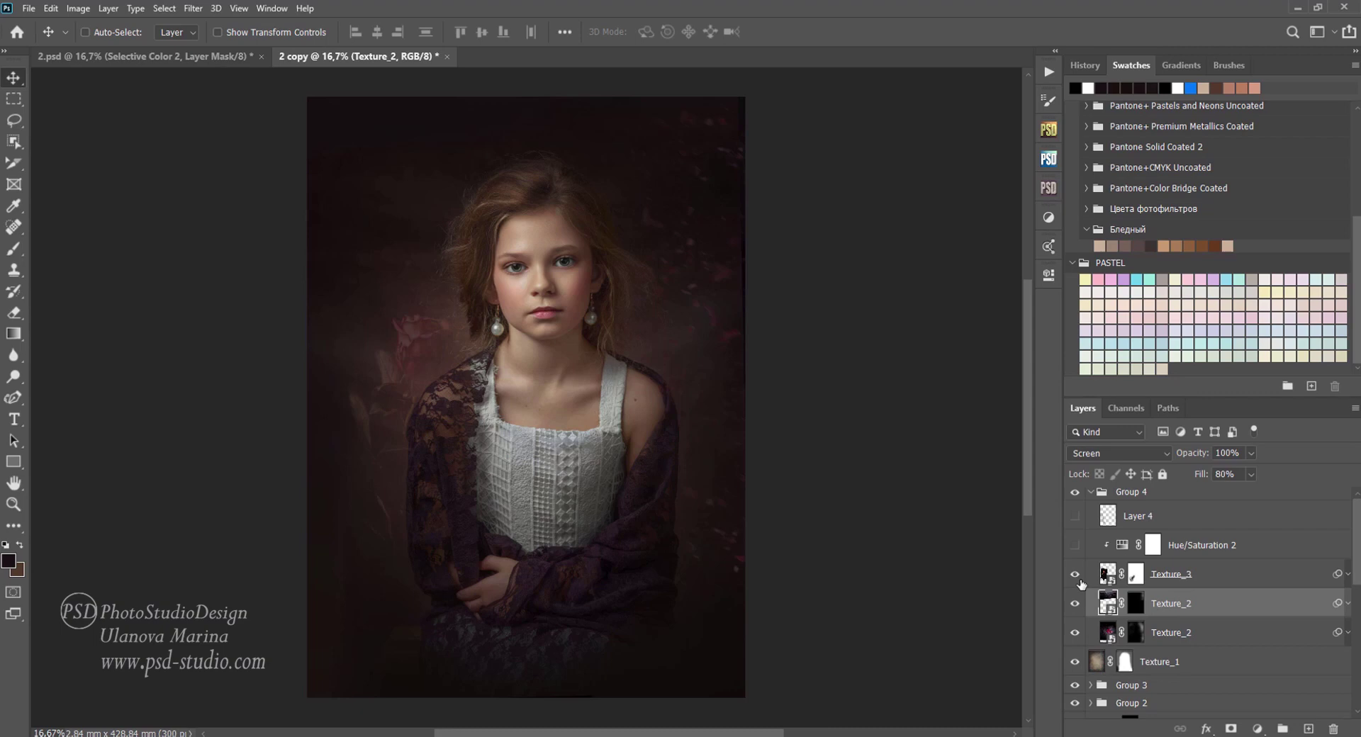
click(1136, 578)
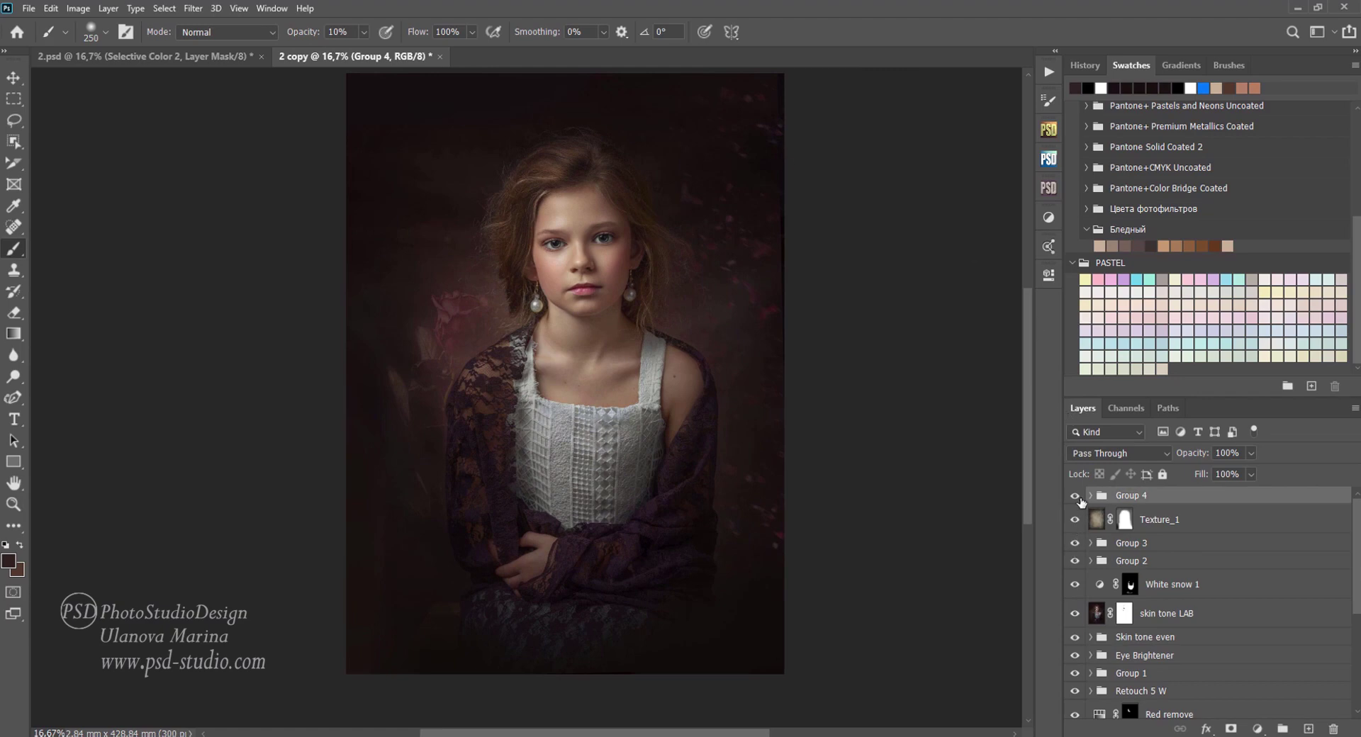
click(1076, 496)
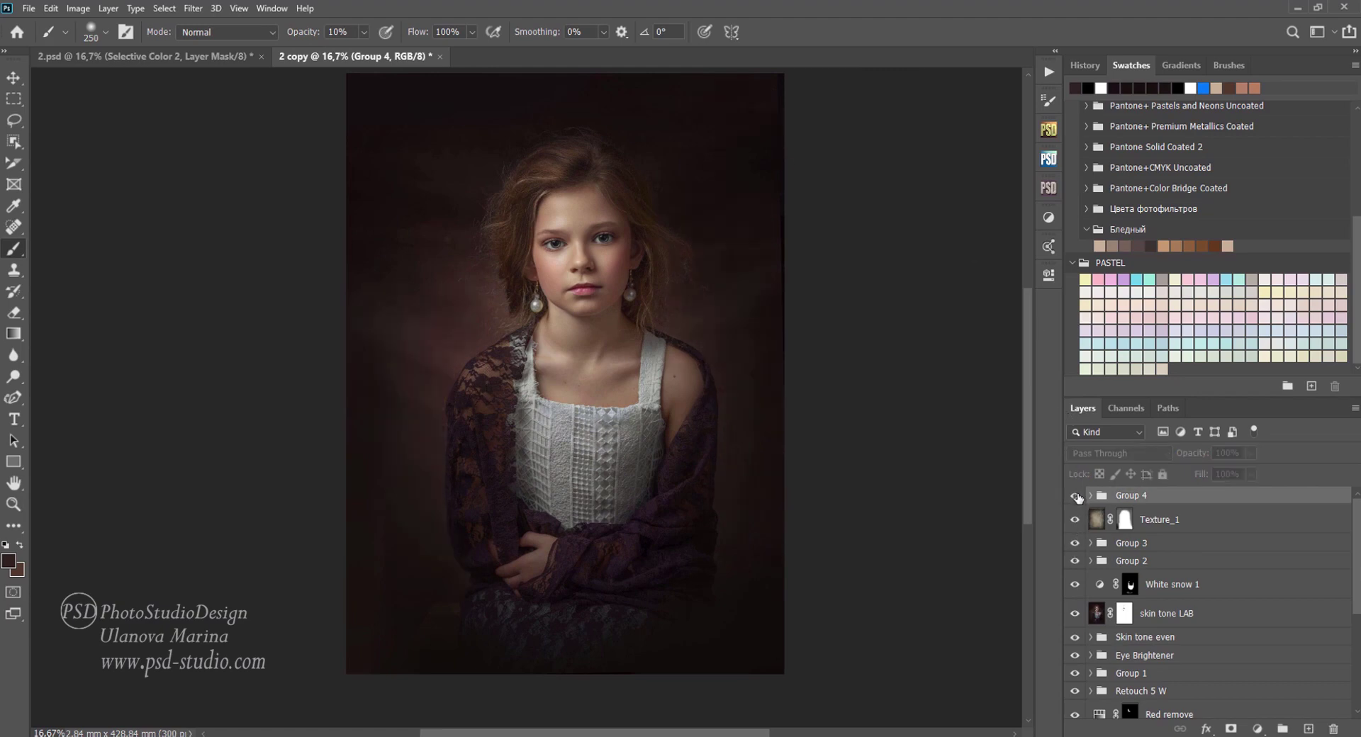
Step: Add a Selective Color adjustment layer and lower the Yellow slider in the Yellows range
click(1260, 731)
click(859, 339)
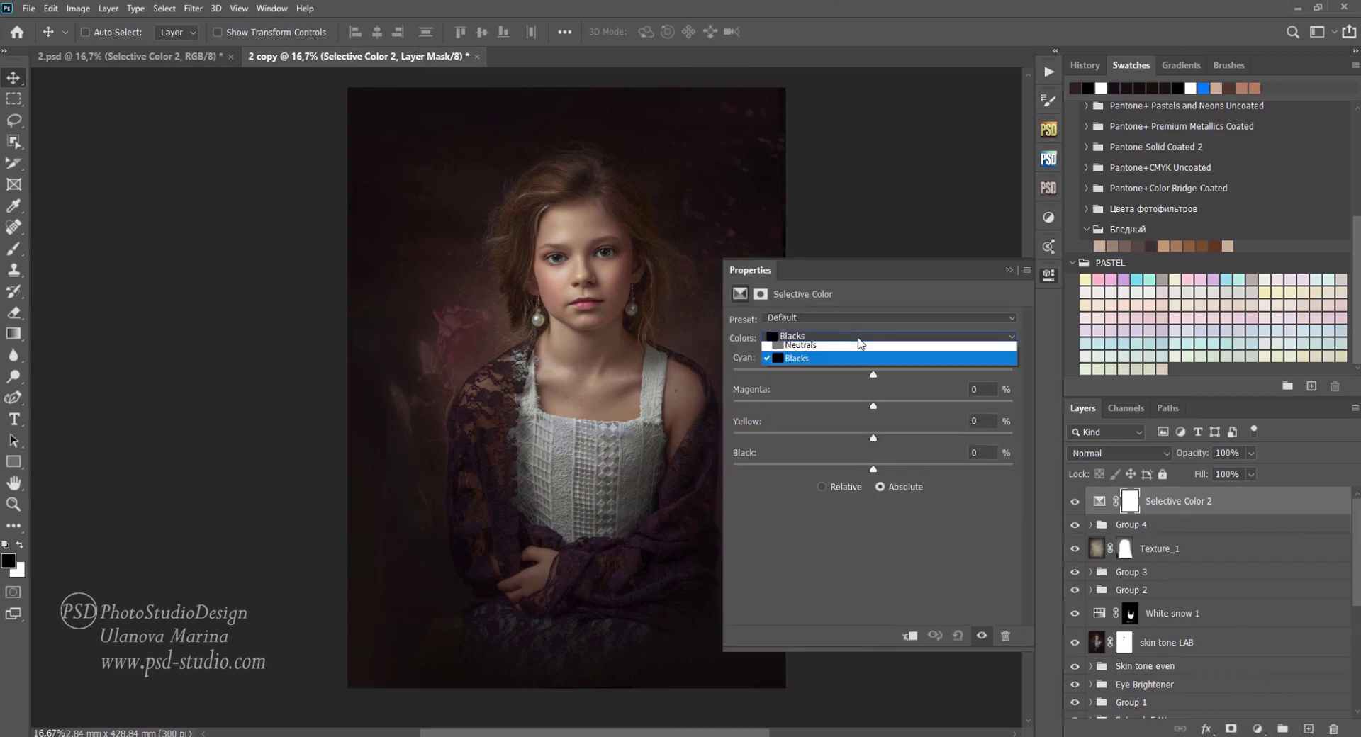
click(877, 376)
click(874, 337)
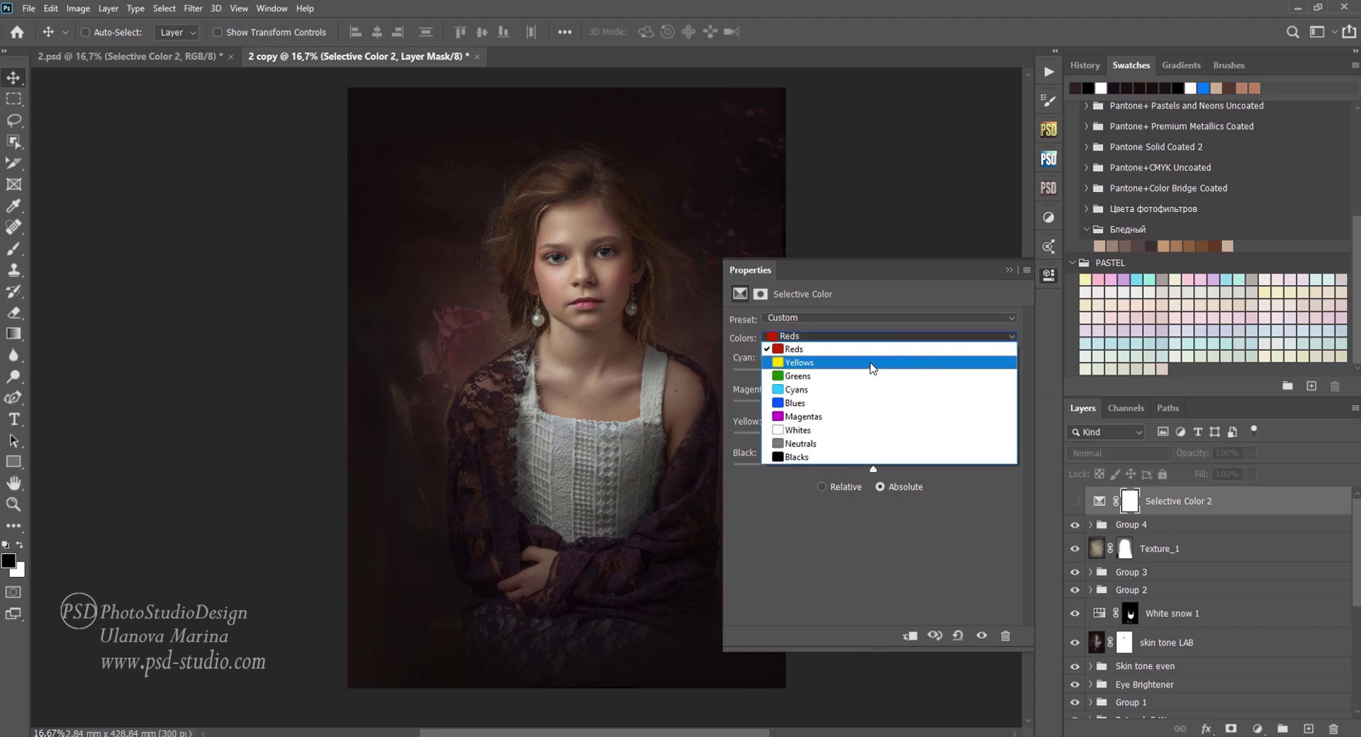
click(872, 363)
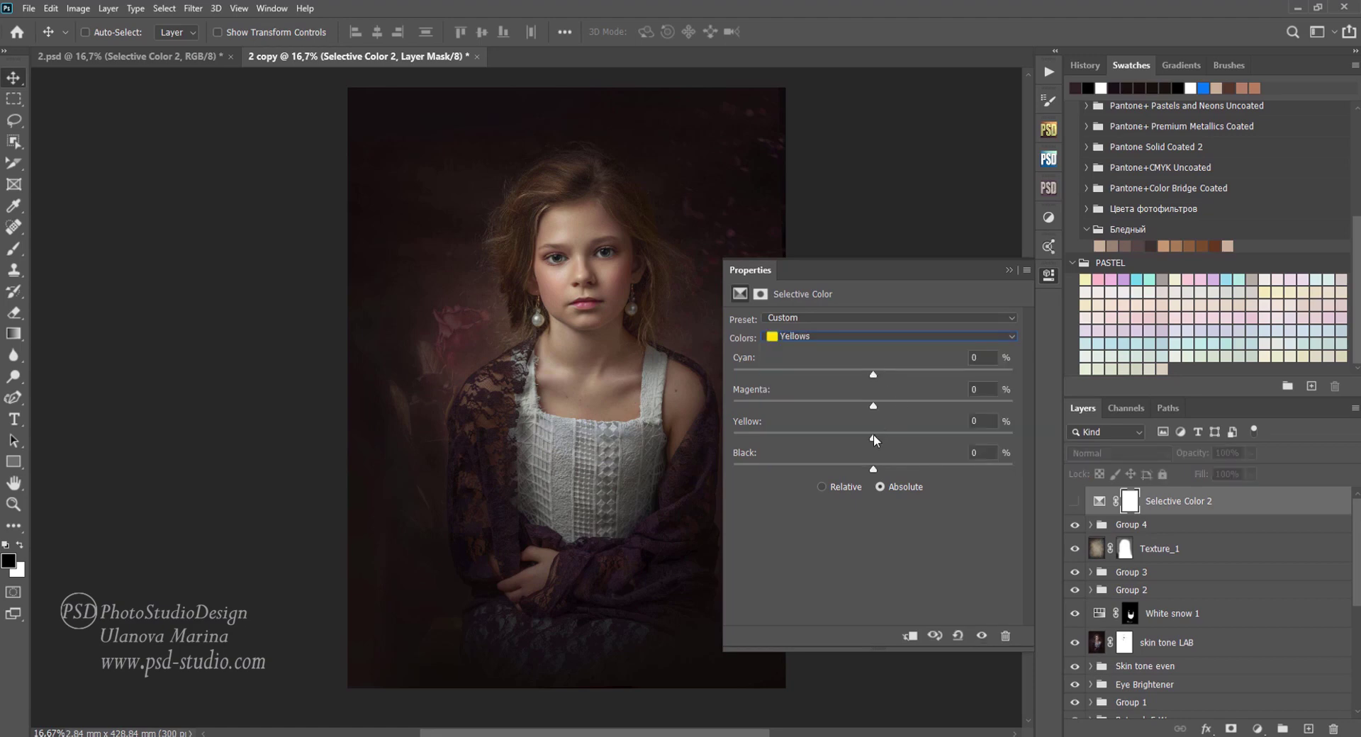
drag(874, 435, 861, 433)
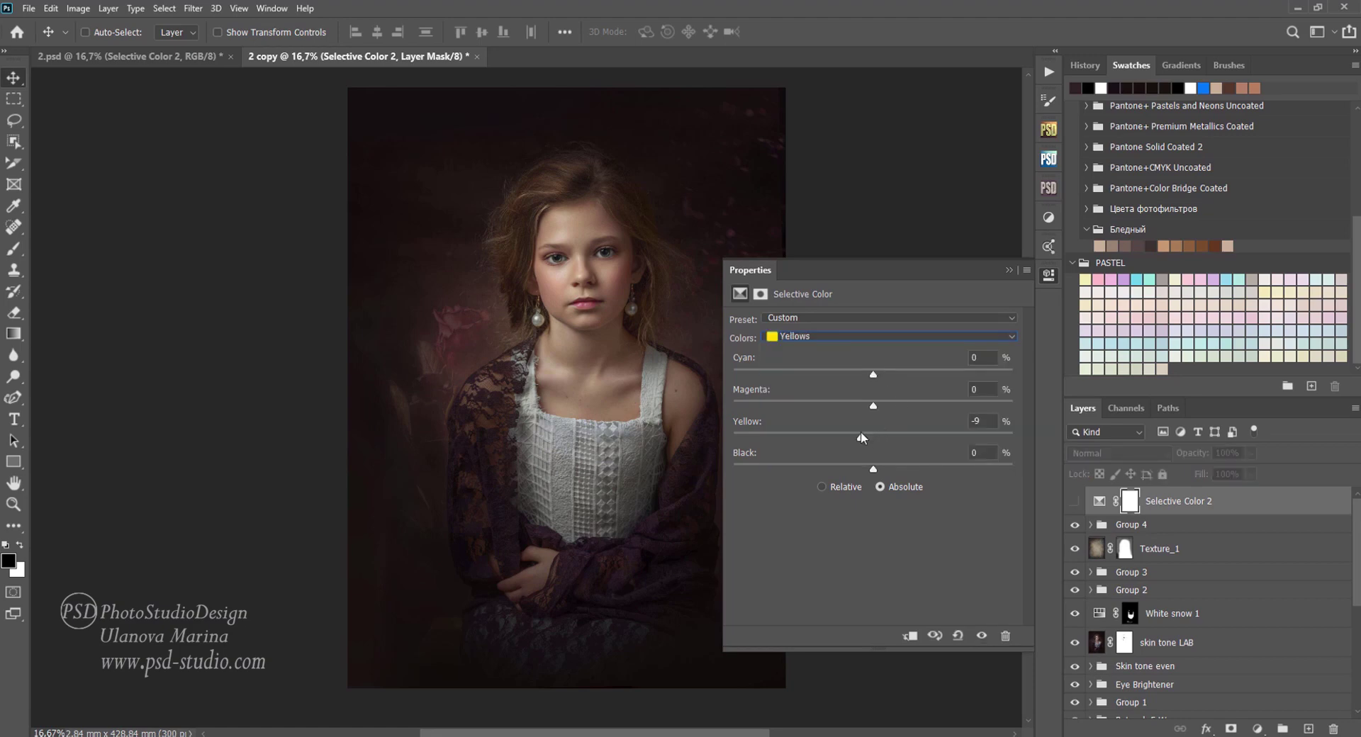
click(982, 636)
Step: Set the Whites range to Cyan +6 and Black −6, toggling the adjustment to compare
click(908, 337)
click(823, 432)
drag(874, 371, 882, 374)
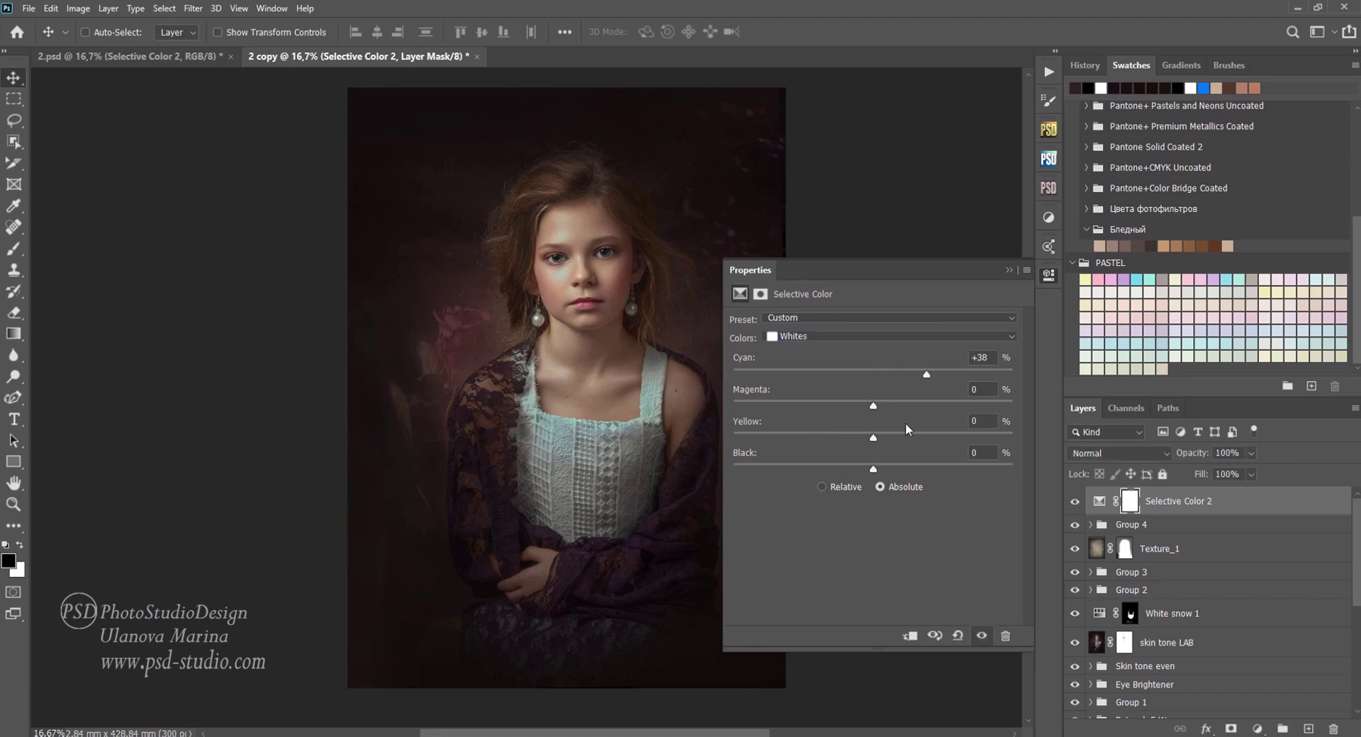
key(ctrl+plus)
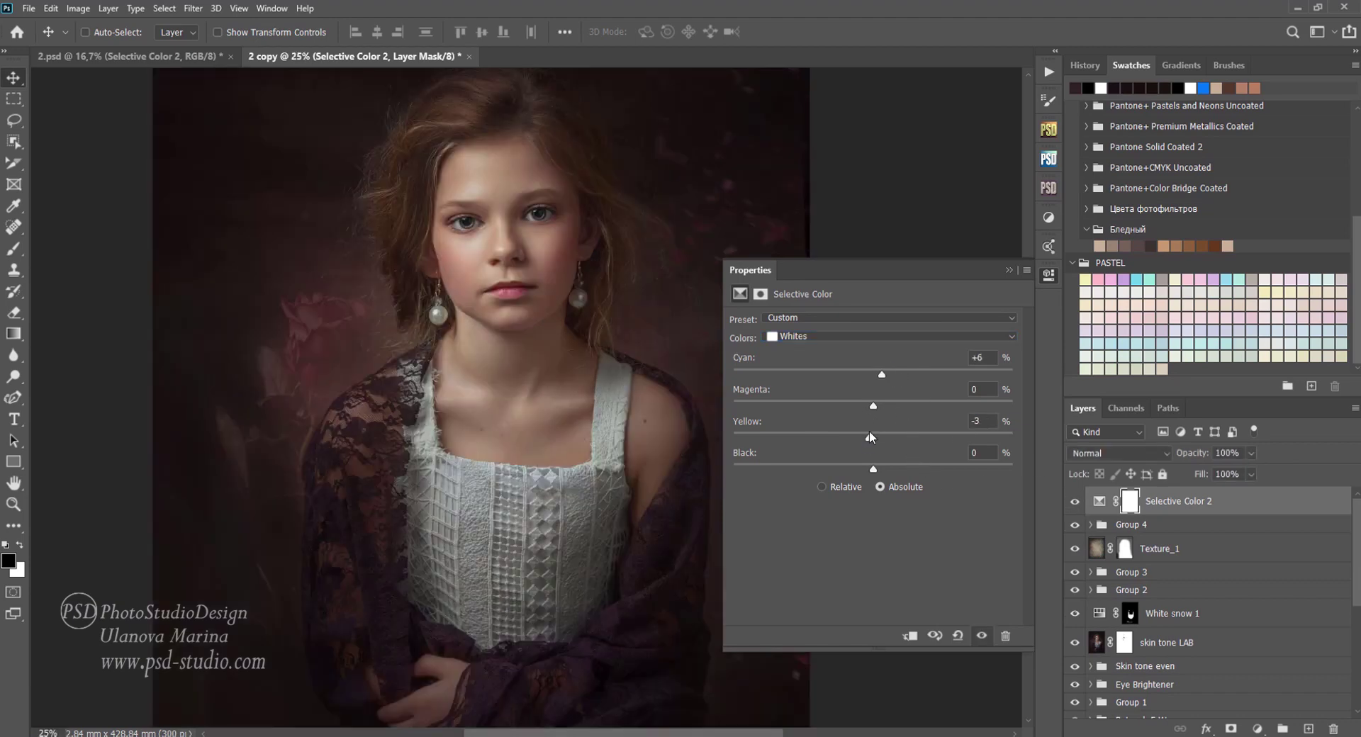
drag(873, 468, 862, 468)
click(982, 636)
click(982, 636)
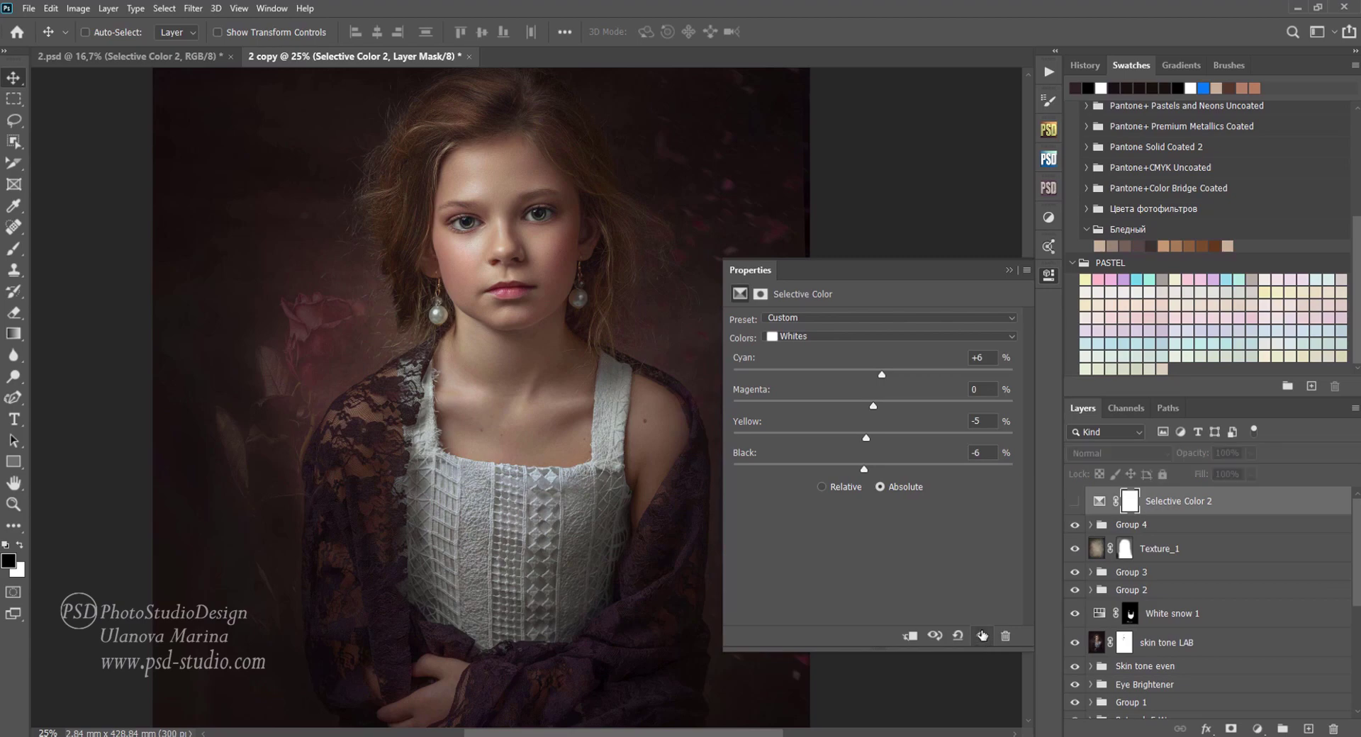
click(982, 636)
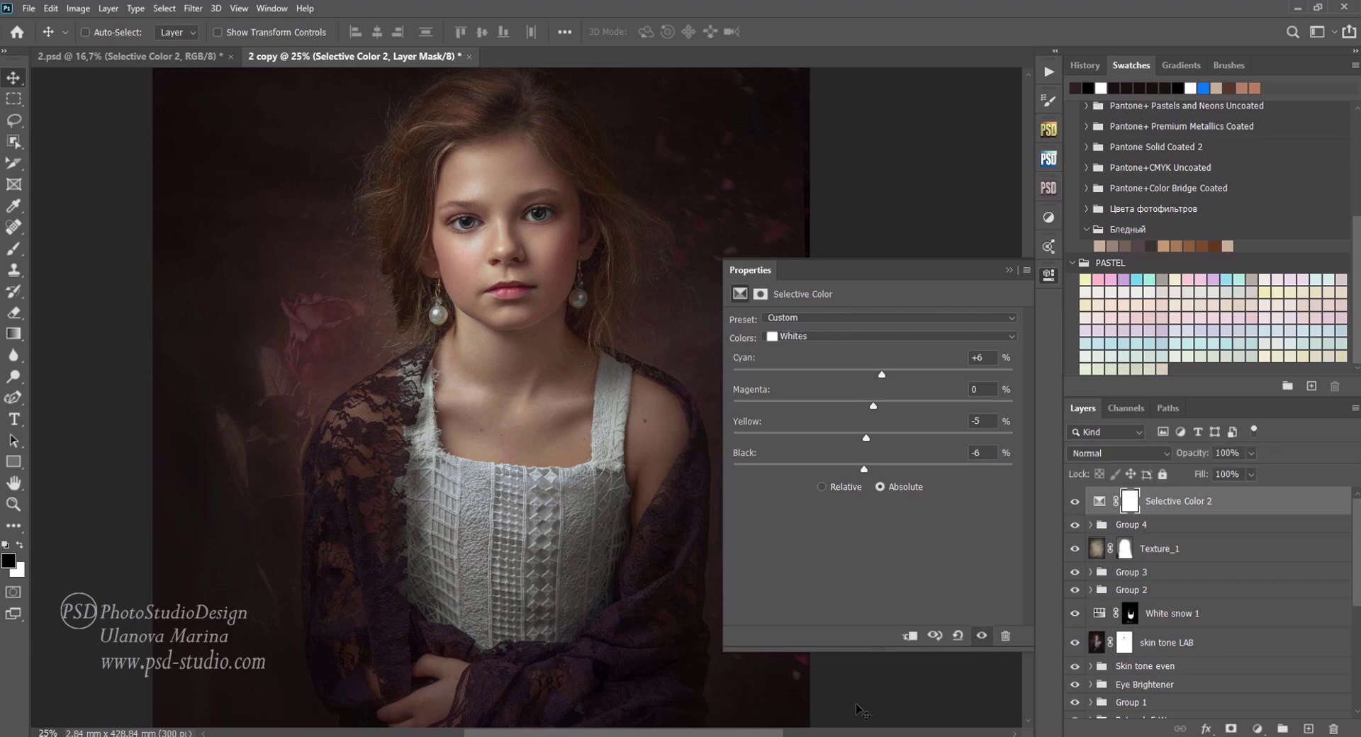
Step: Invert the Selective Color mask and paint it back over the girl with a white 900 px brush
click(1009, 271)
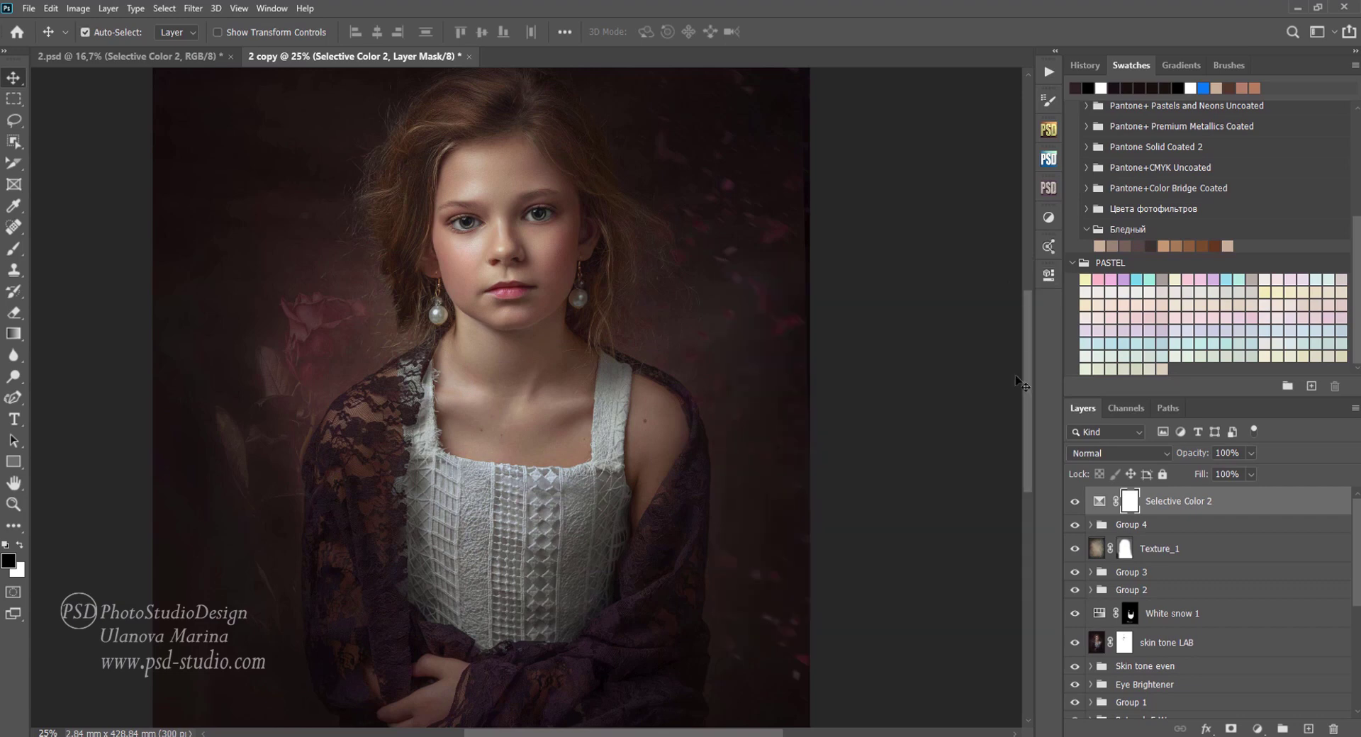
key(ctrl+i)
scroll(641, 334, down, 1)
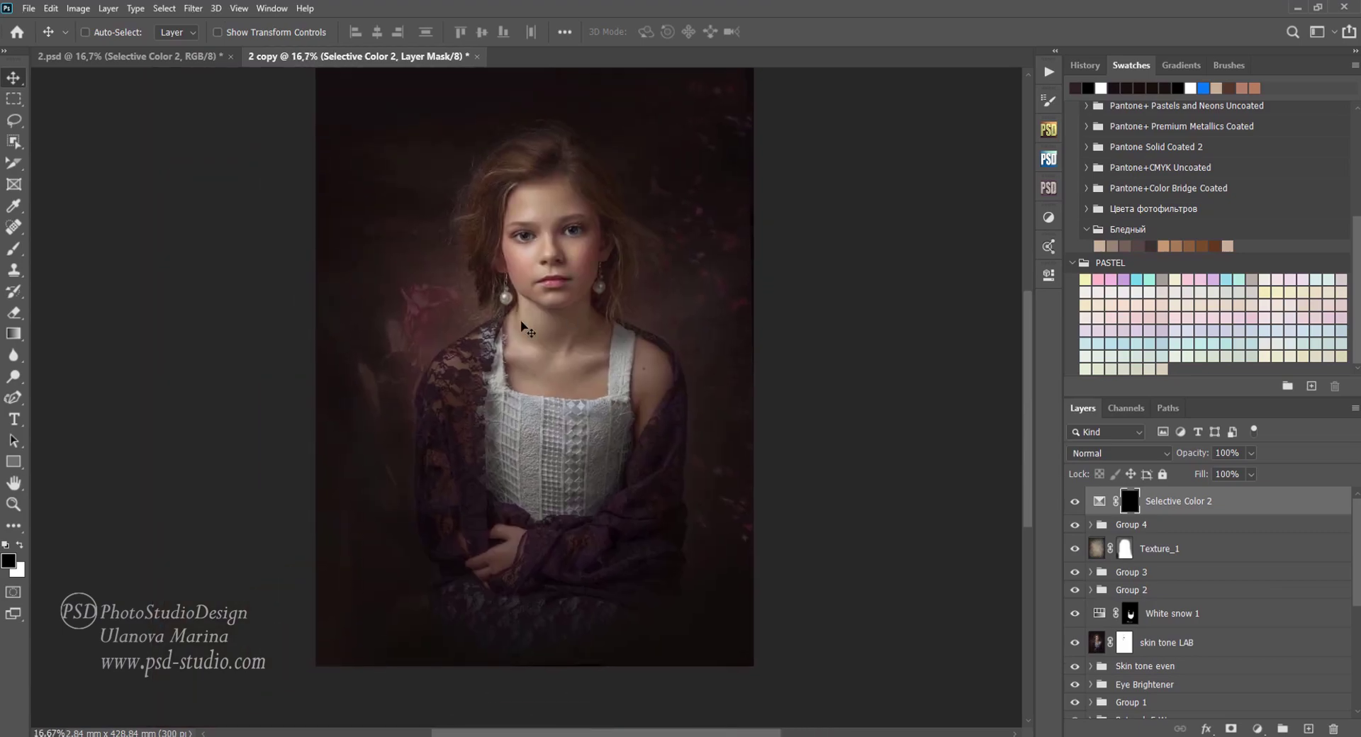
key(b)
key(x)
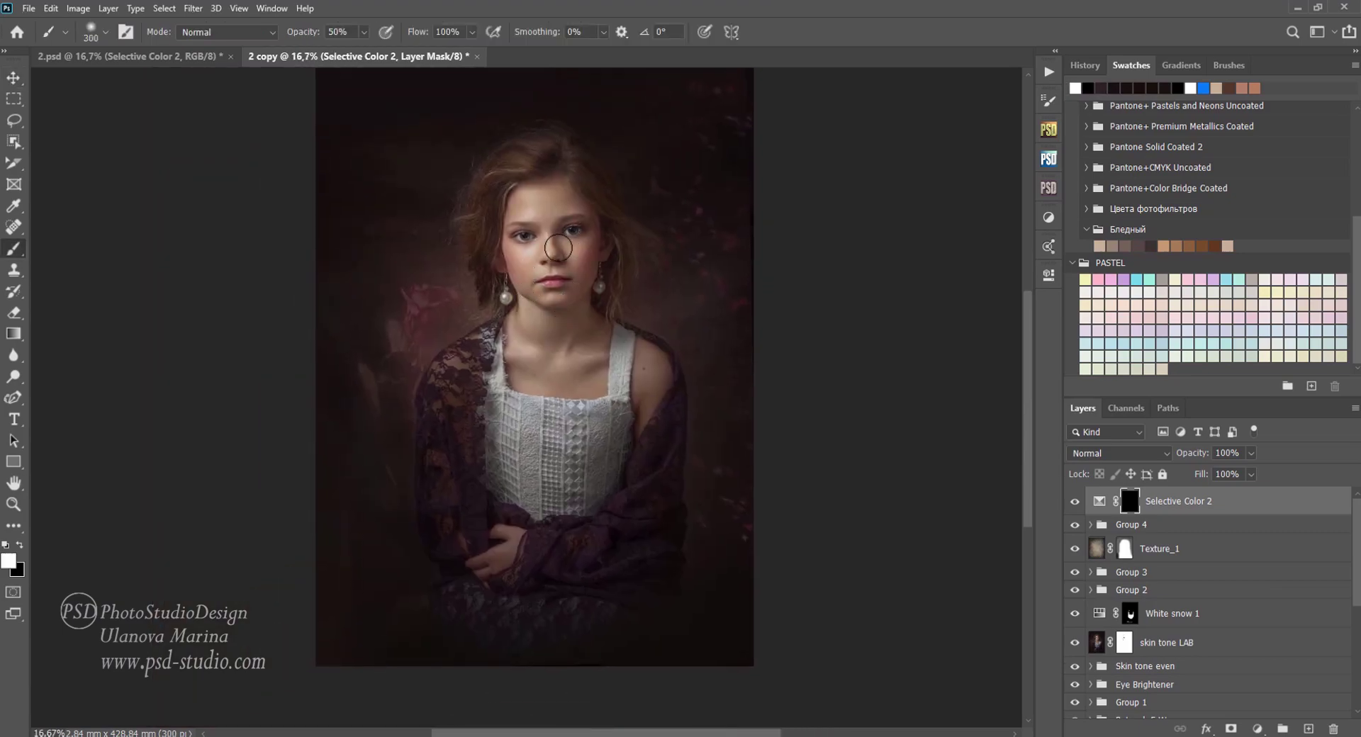
key(bracketright)
key(bracketright)
key(bracketright)
mouse_move(544, 333)
mouse_down()
mouse_move(544, 351)
mouse_move(553, 204)
mouse_up()
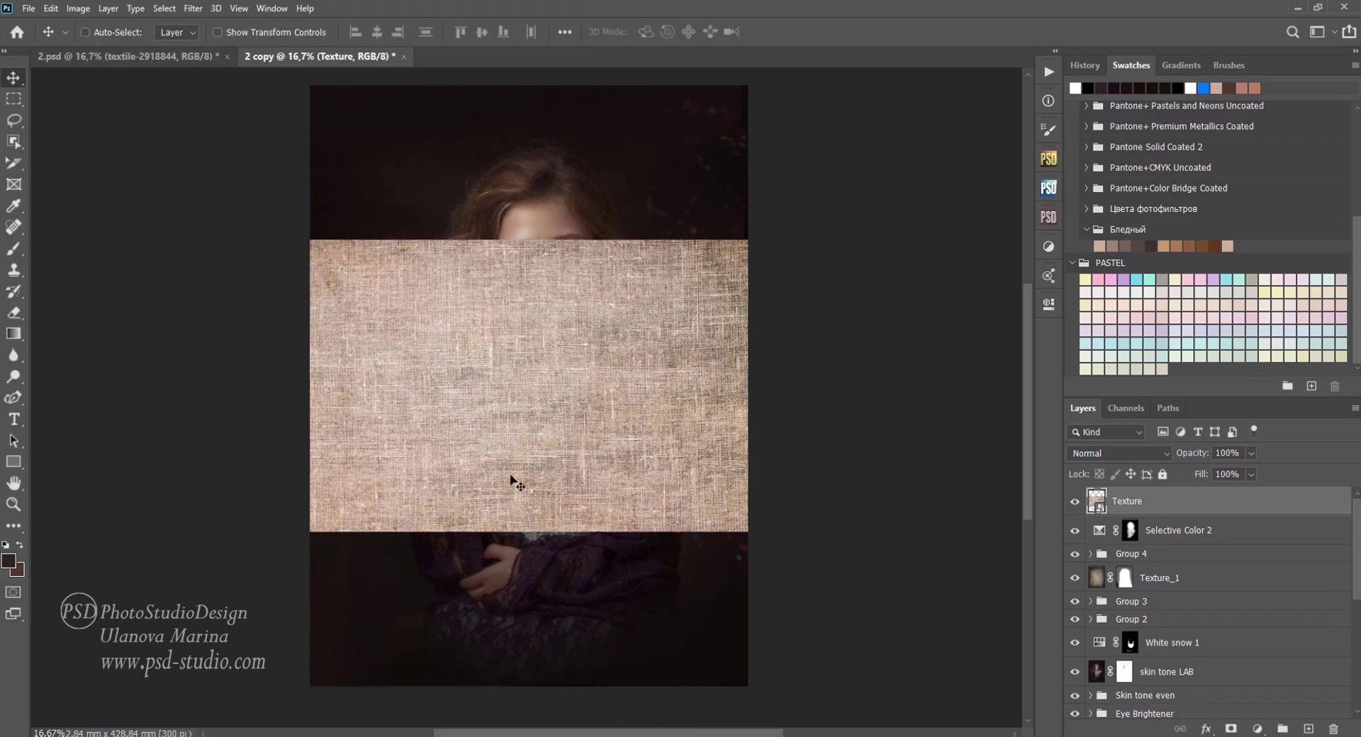
Step: Rotate the linen Texture layer 90° clockwise and stretch it to fill the whole canvas
key(ctrl+t)
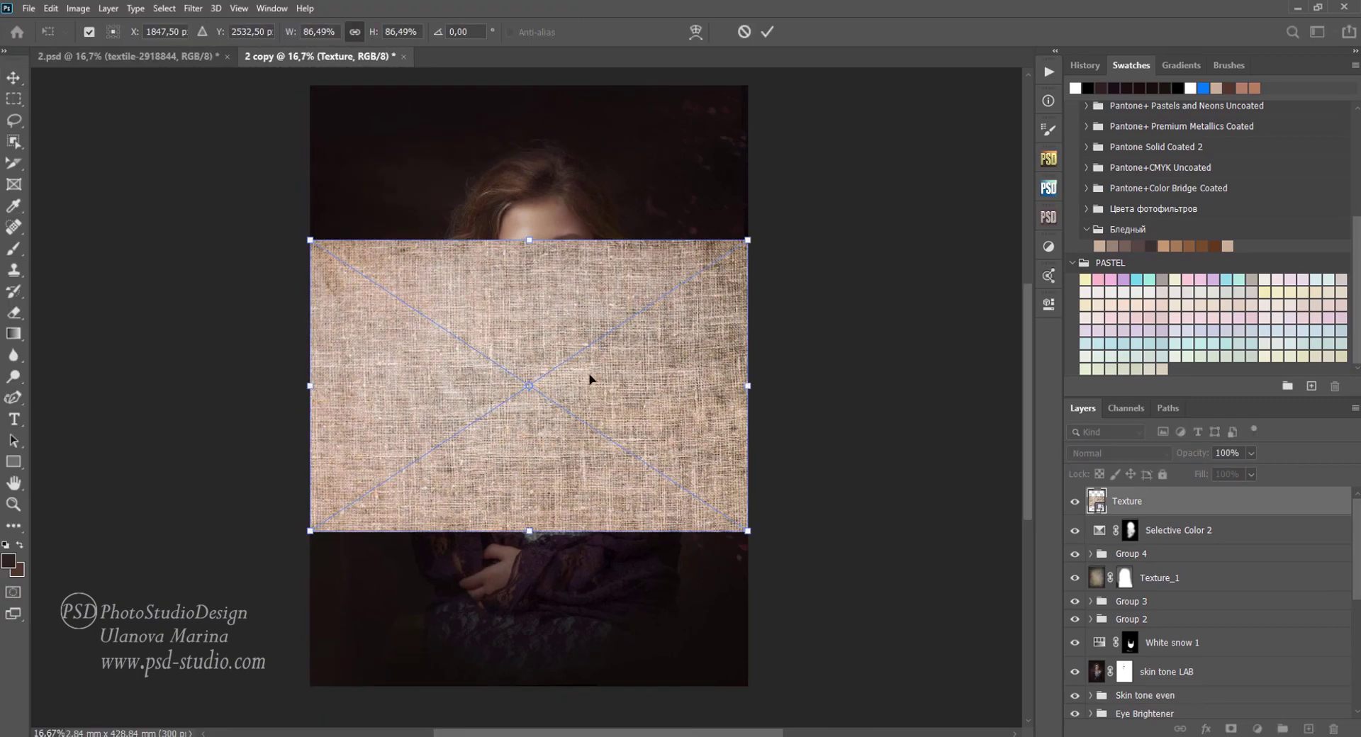
right_click(589, 380)
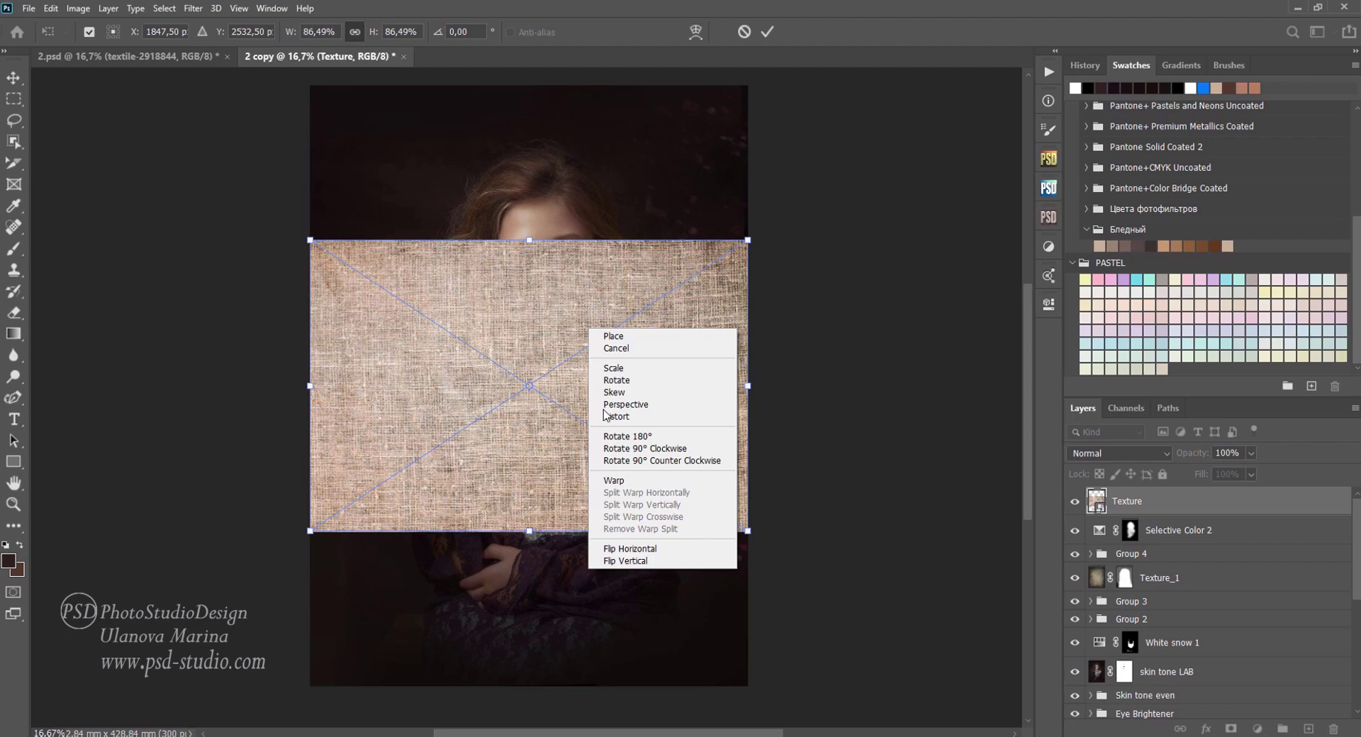
click(666, 449)
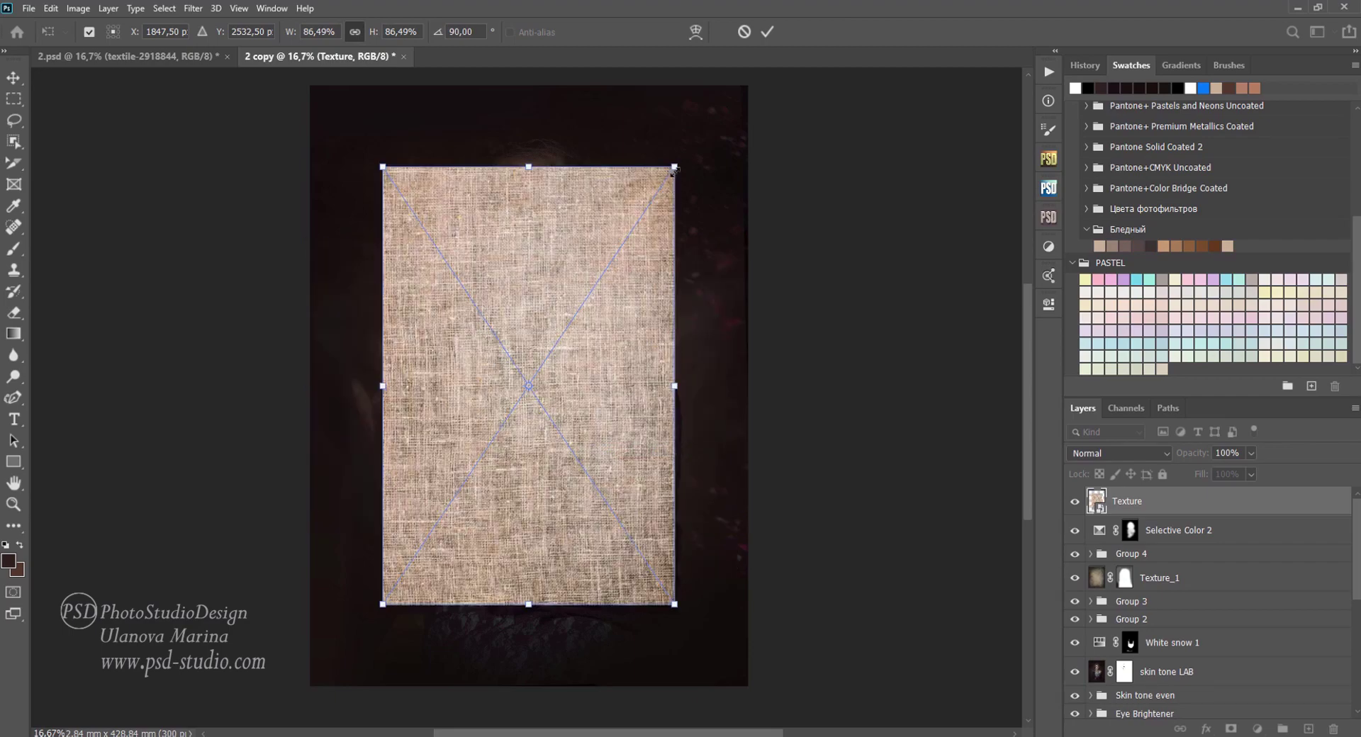
mouse_move(675, 169)
mouse_down()
mouse_move(704, 105)
mouse_move(733, 108)
mouse_move(752, 88)
mouse_up()
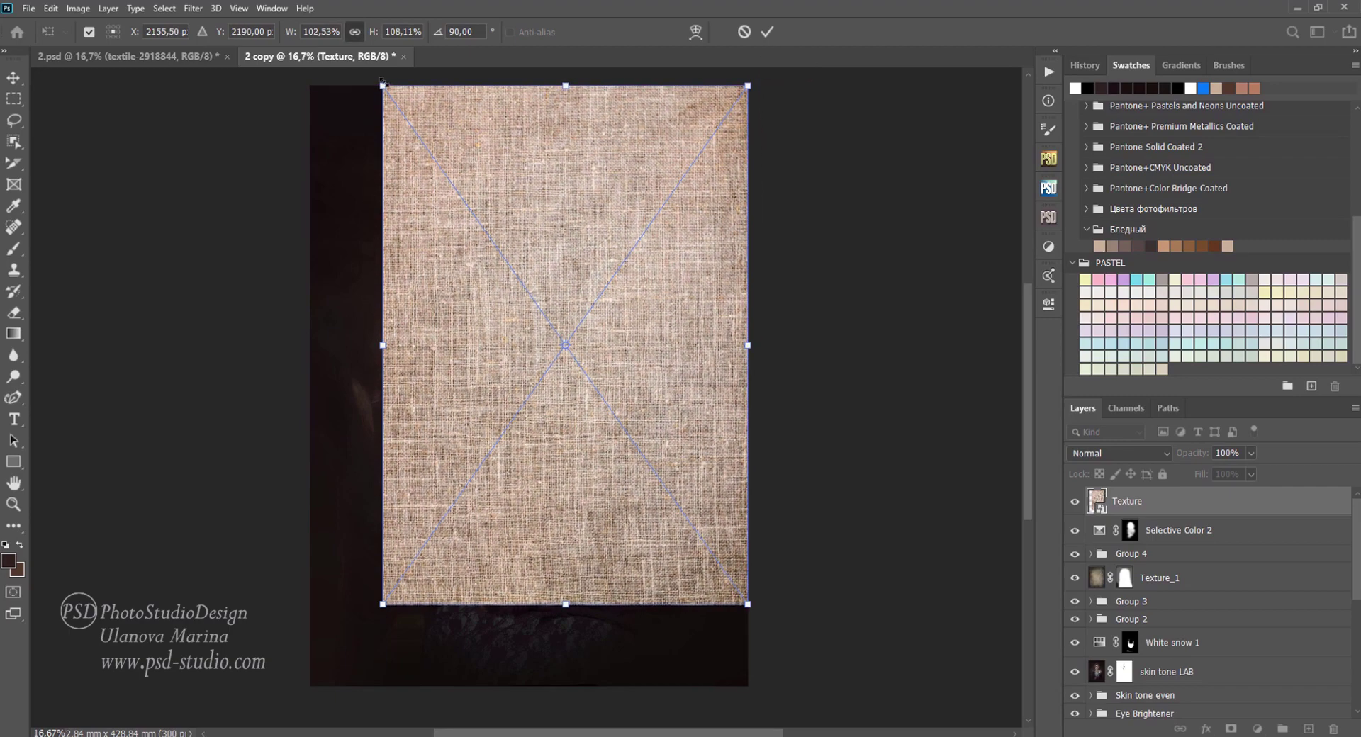
drag(383, 88, 310, 86)
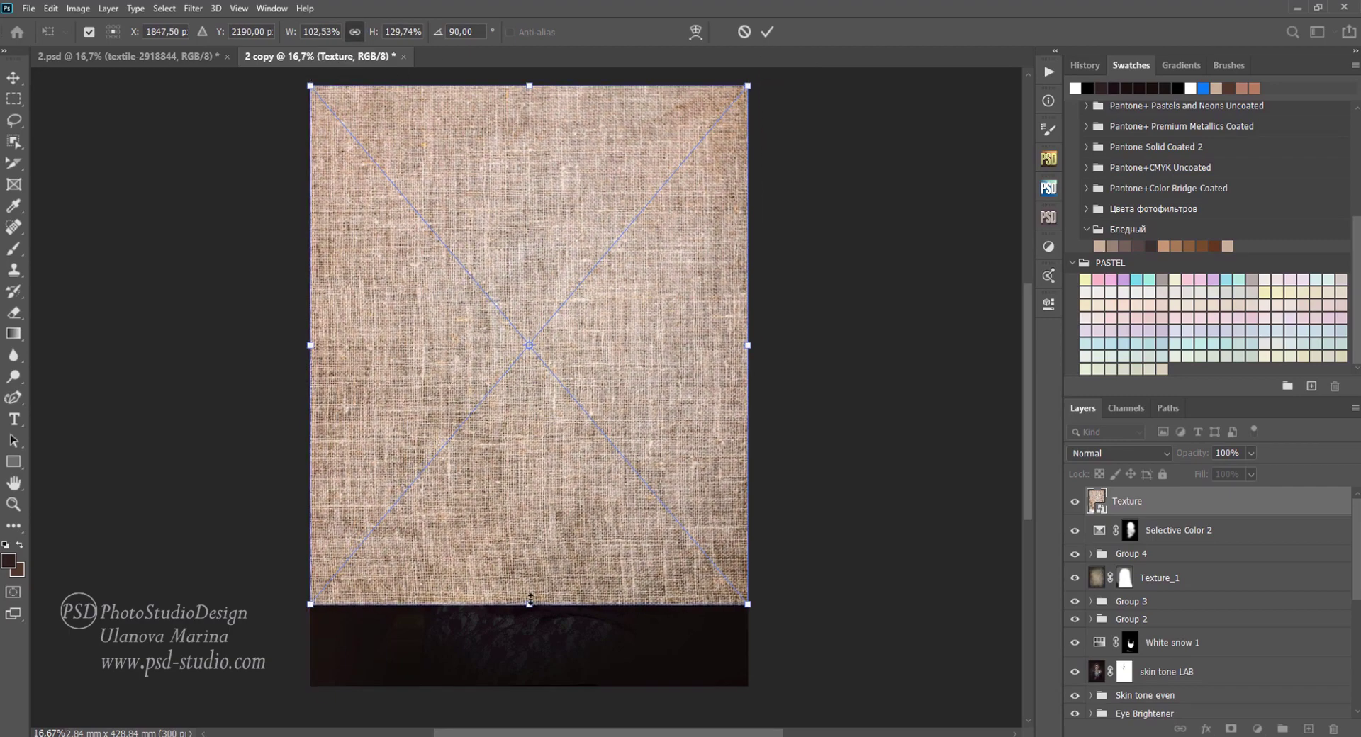
drag(529, 604, 529, 686)
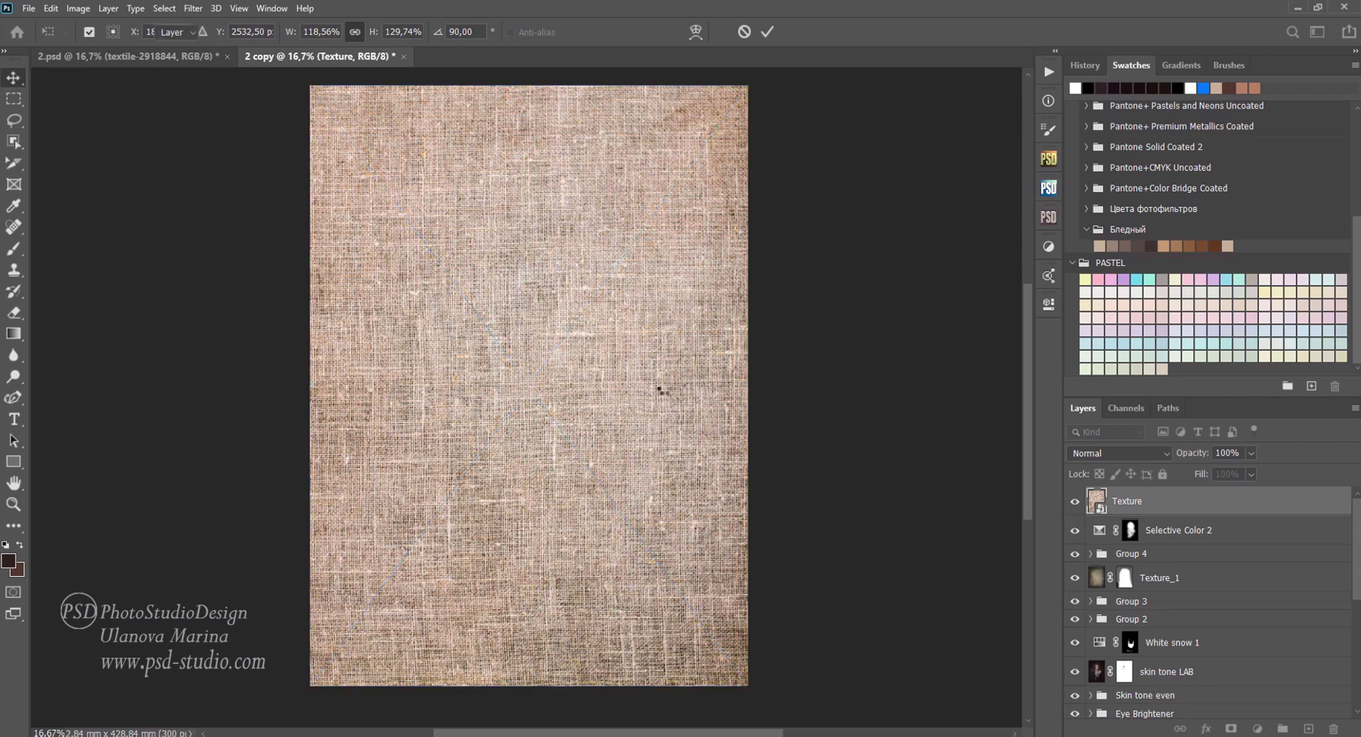
key(Return)
Step: Set the Texture layer to Lighter Color blending at 11% opacity and 57% fill
click(1138, 452)
click(1099, 509)
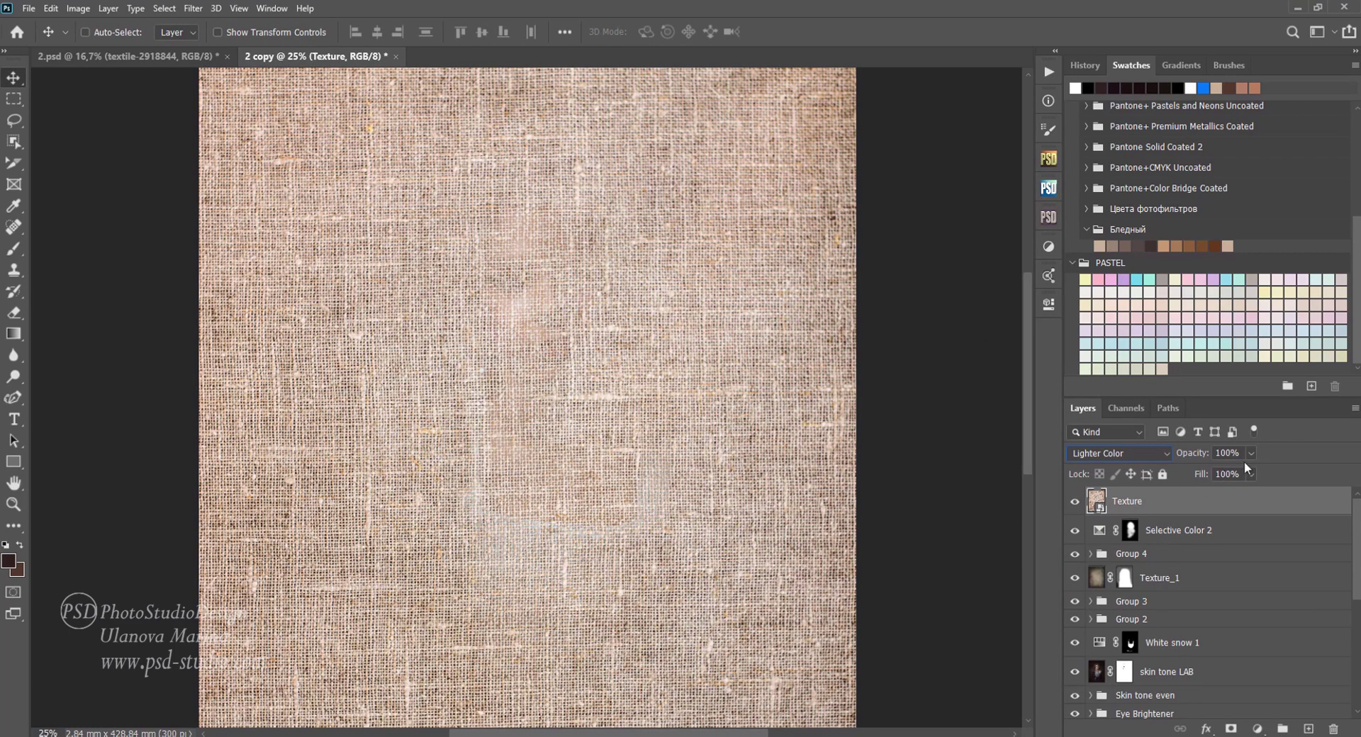
drag(1249, 469, 1193, 475)
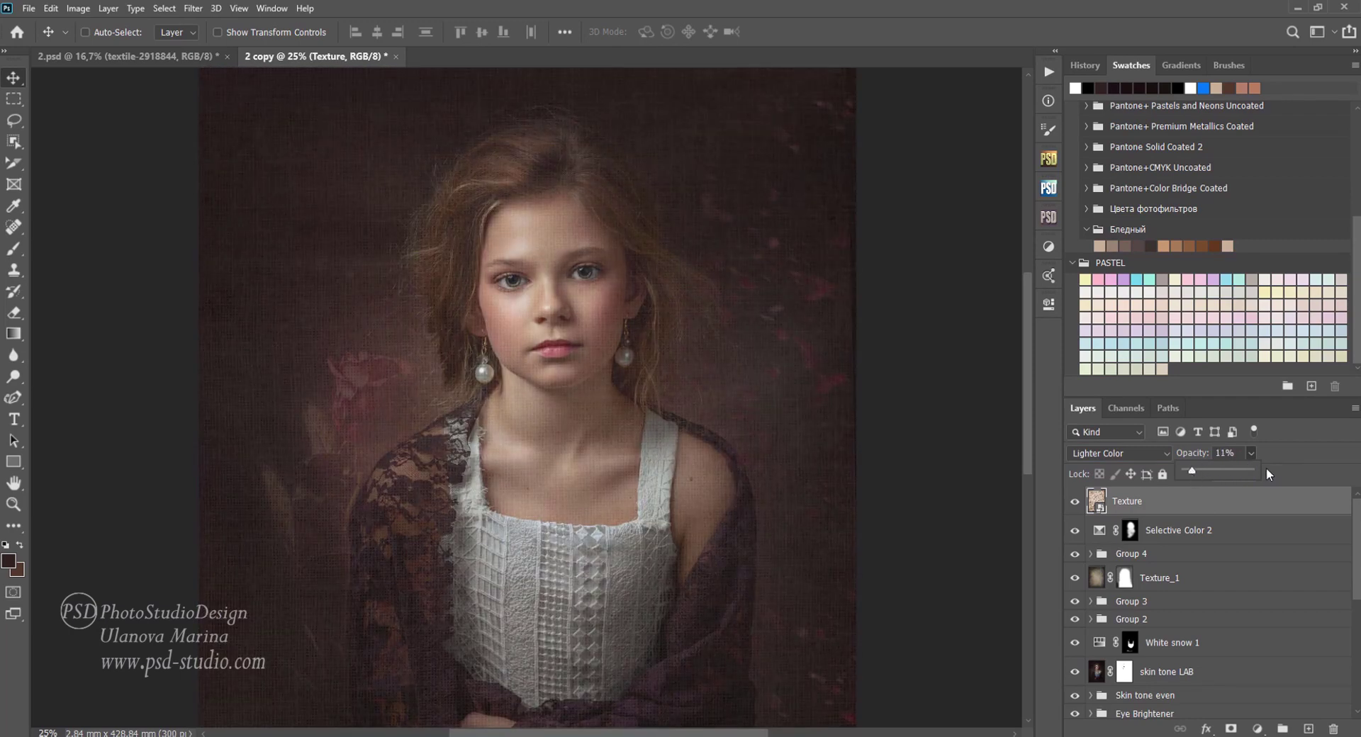
click(1271, 470)
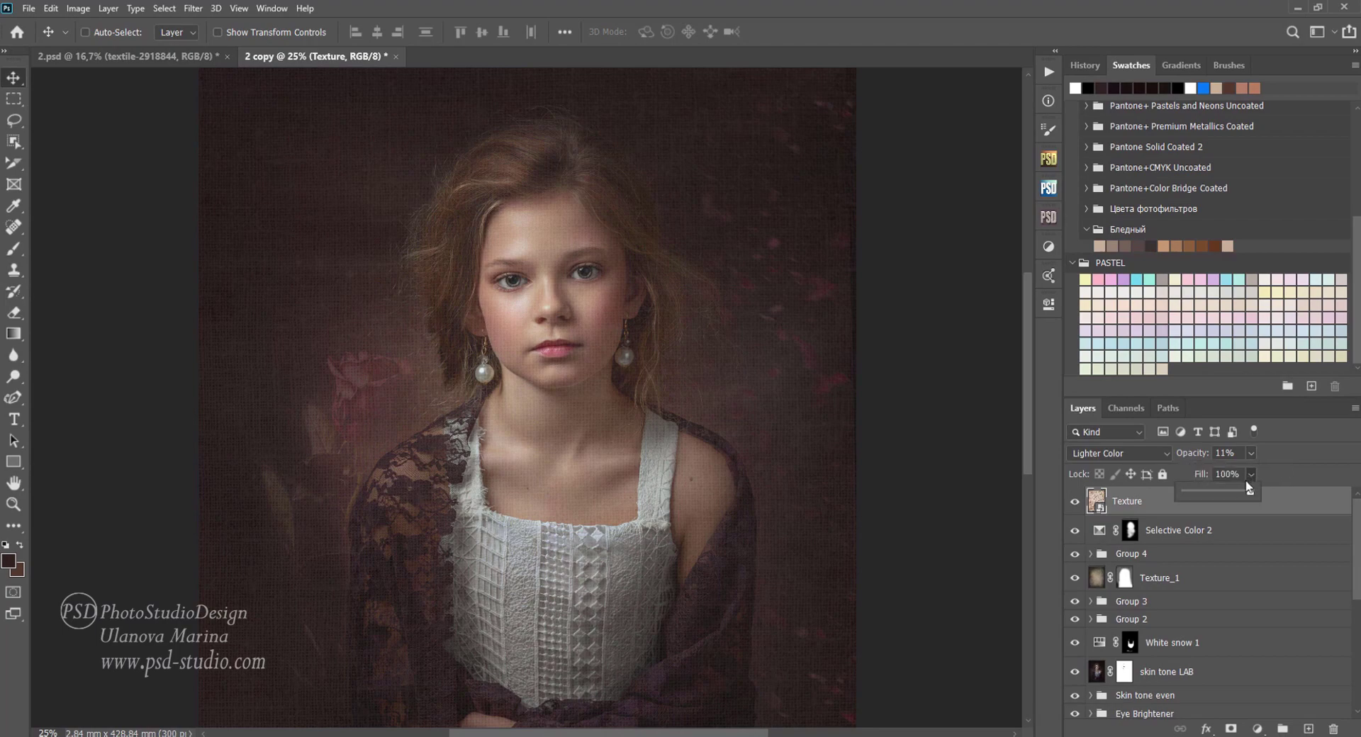
drag(1248, 494, 1225, 496)
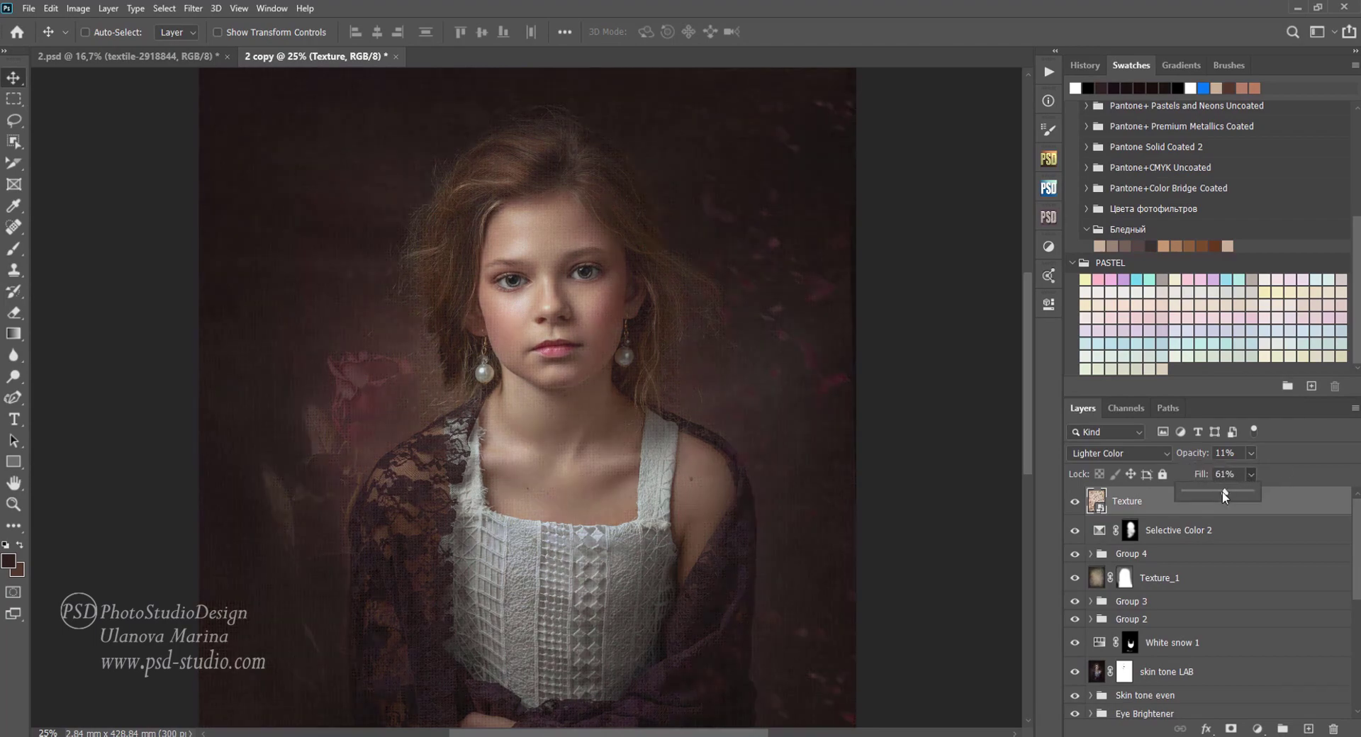
click(1252, 475)
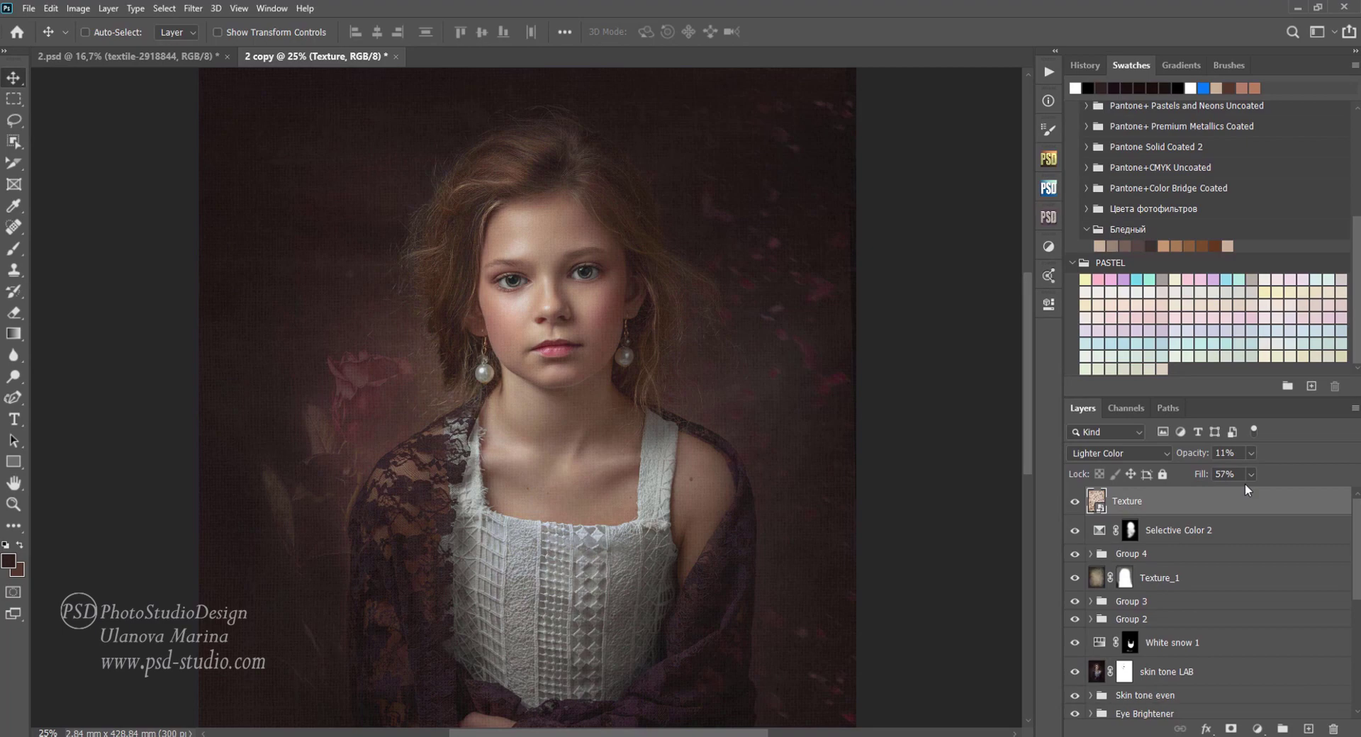
Step: Toggle the Texture layer's visibility to compare the portrait with and without it
click(1077, 505)
click(1074, 509)
click(1076, 504)
Step: Add a mask to the linen Texture and paint black over the girl's face and neck
click(1232, 729)
key(b)
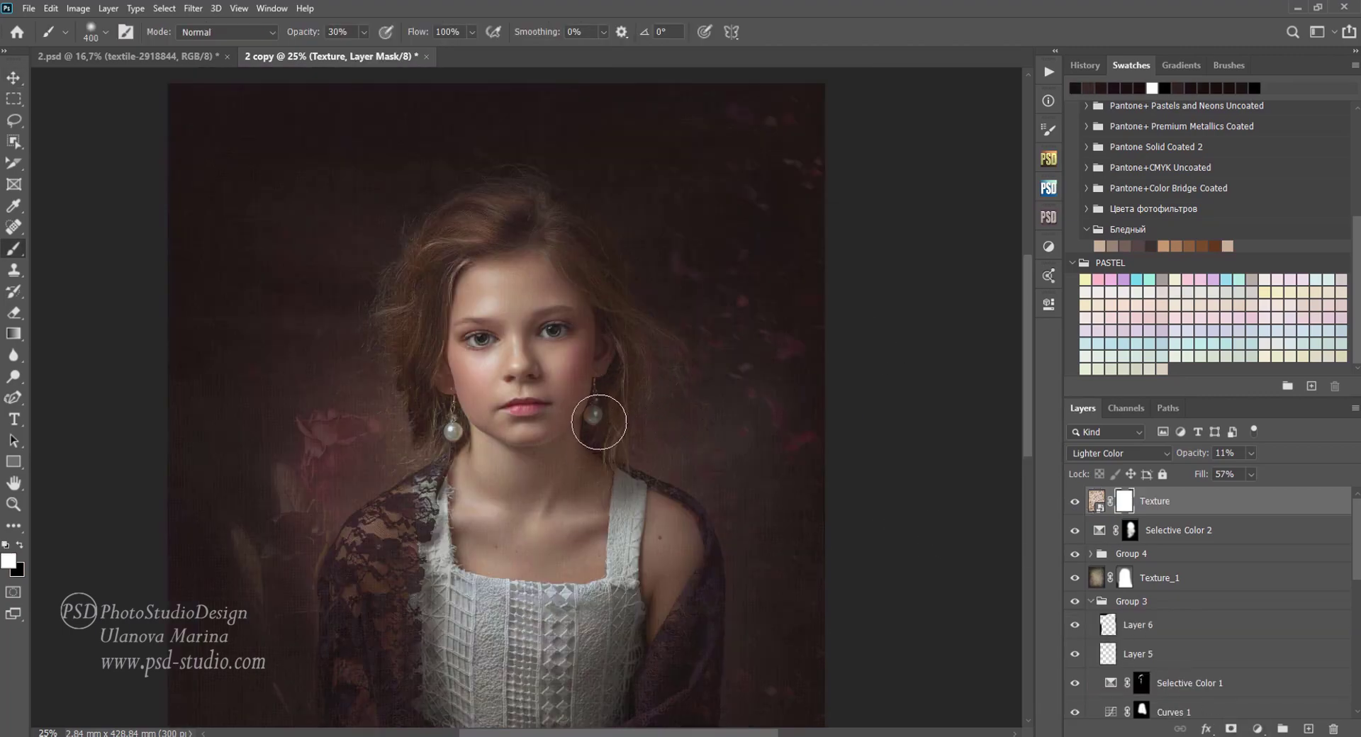
key(x)
key(bracketright)
key(bracketright)
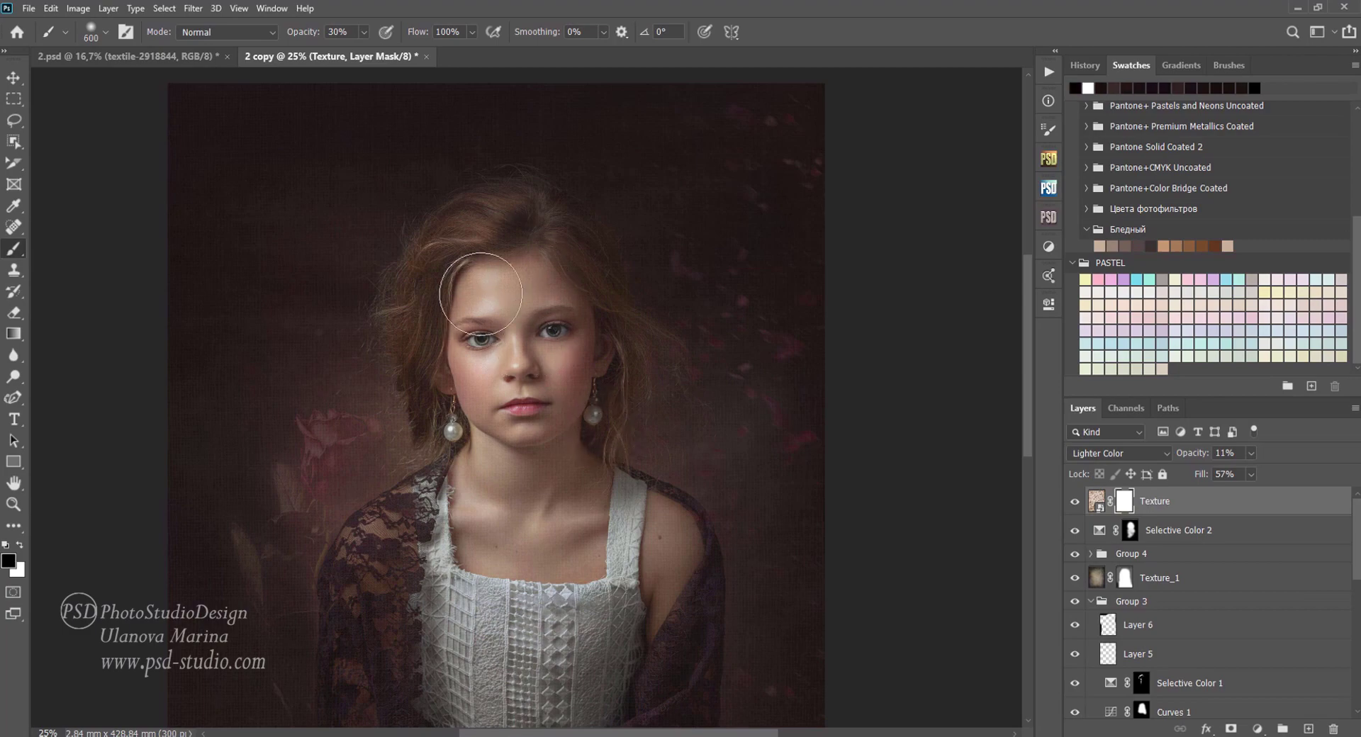
drag(527, 351, 456, 319)
mouse_move(548, 270)
mouse_down()
mouse_move(515, 533)
mouse_move(608, 487)
mouse_move(683, 547)
mouse_move(680, 568)
mouse_up()
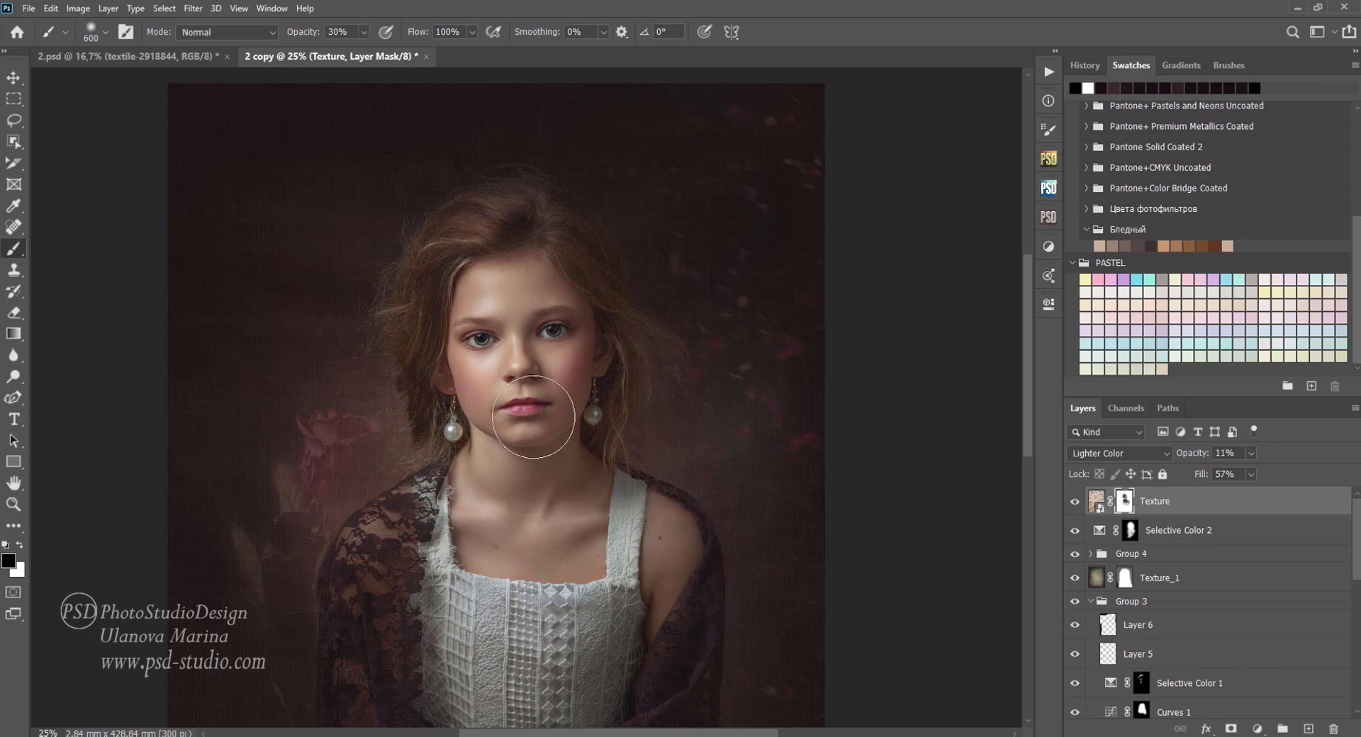
drag(515, 525, 532, 318)
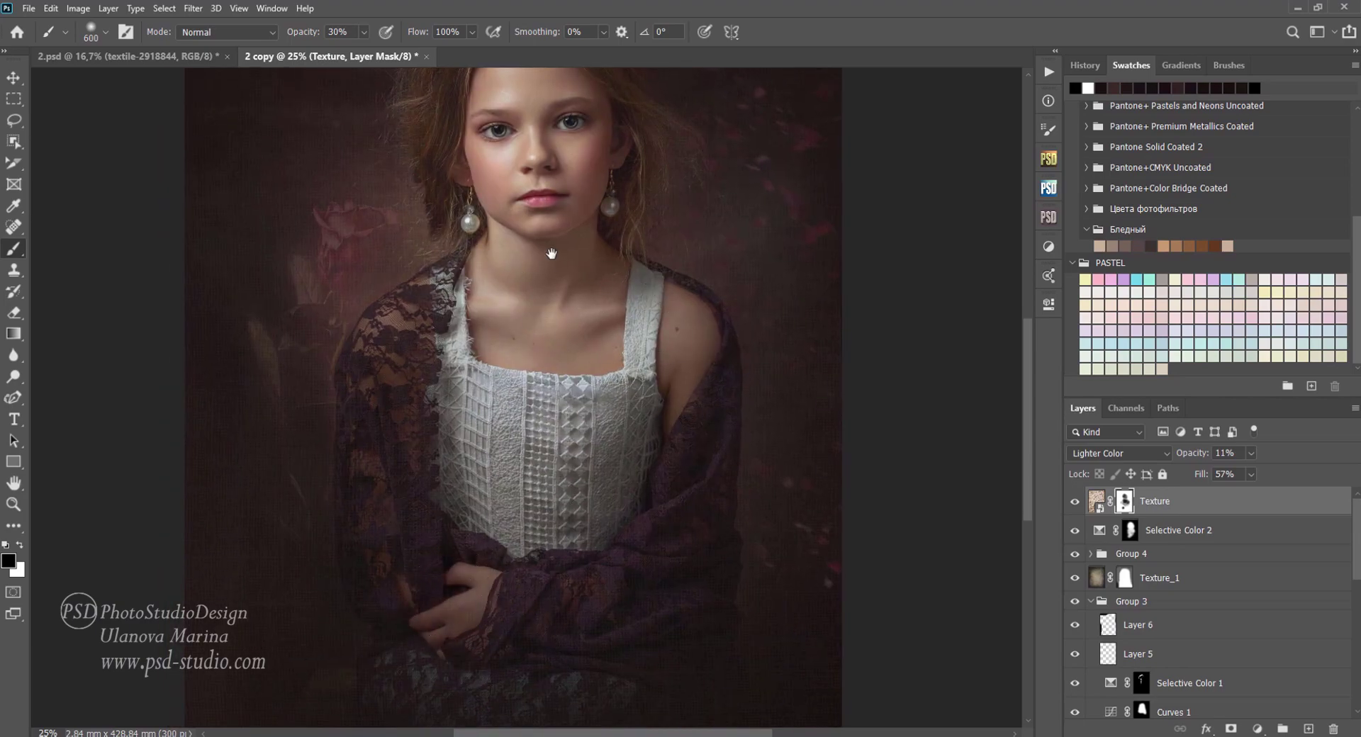
drag(547, 264, 546, 381)
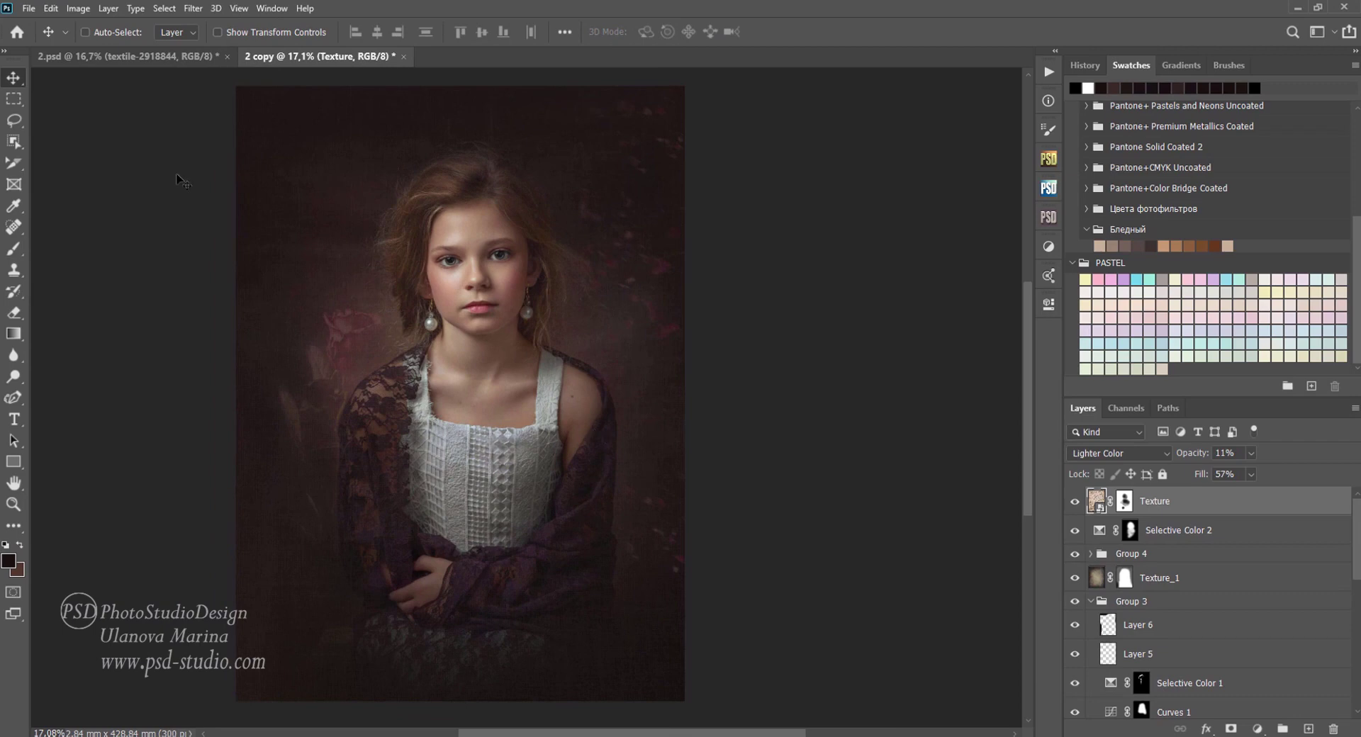
Step: Lasso the head and shoulders and add Curves with RGB white point 236 and black point raised
click(13, 121)
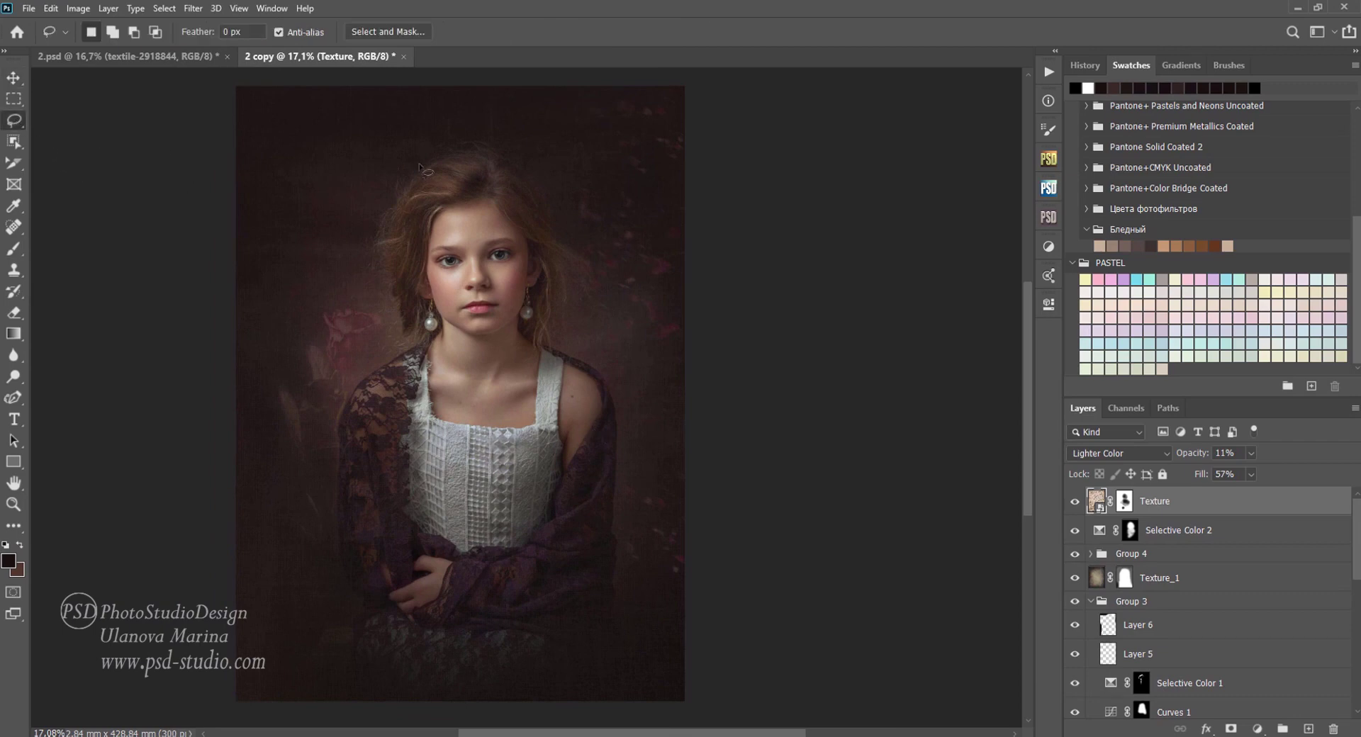
mouse_move(434, 154)
mouse_down()
mouse_move(390, 319)
mouse_move(575, 270)
mouse_move(453, 147)
mouse_up()
click(1257, 729)
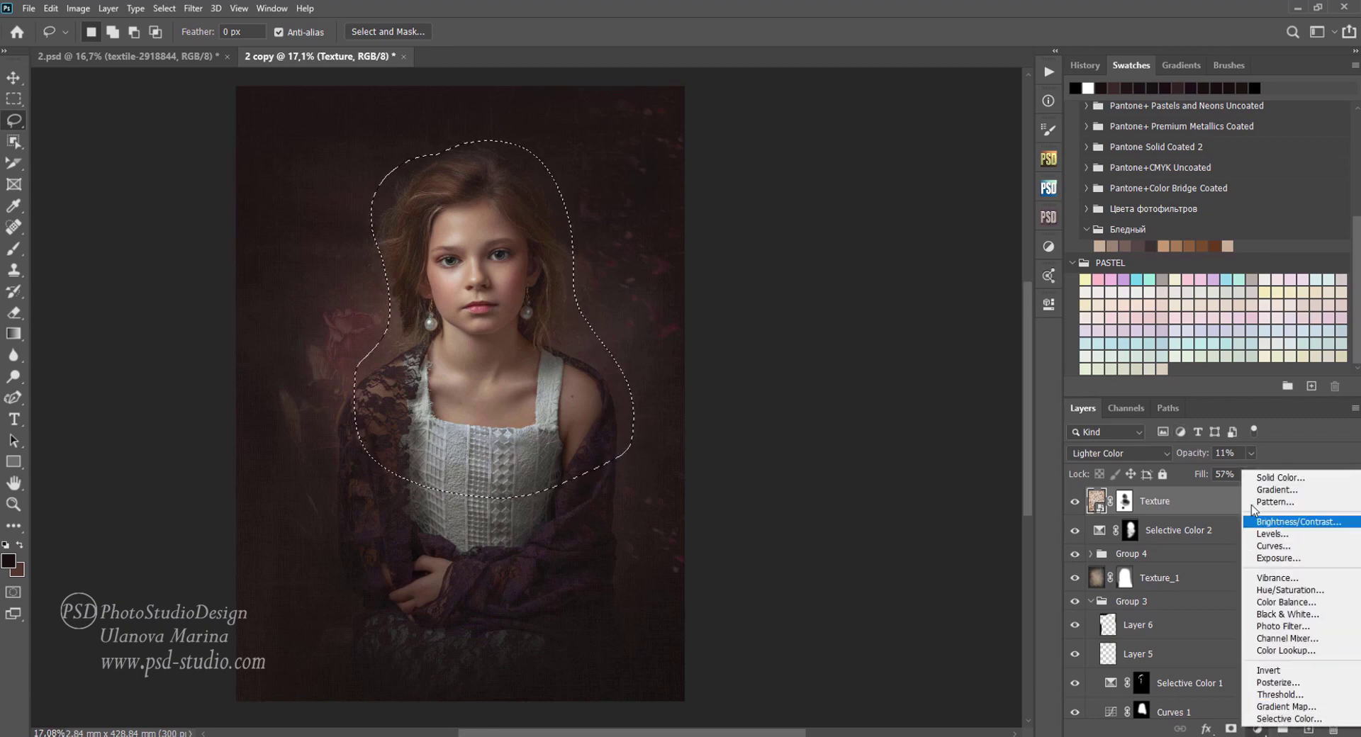
click(1273, 546)
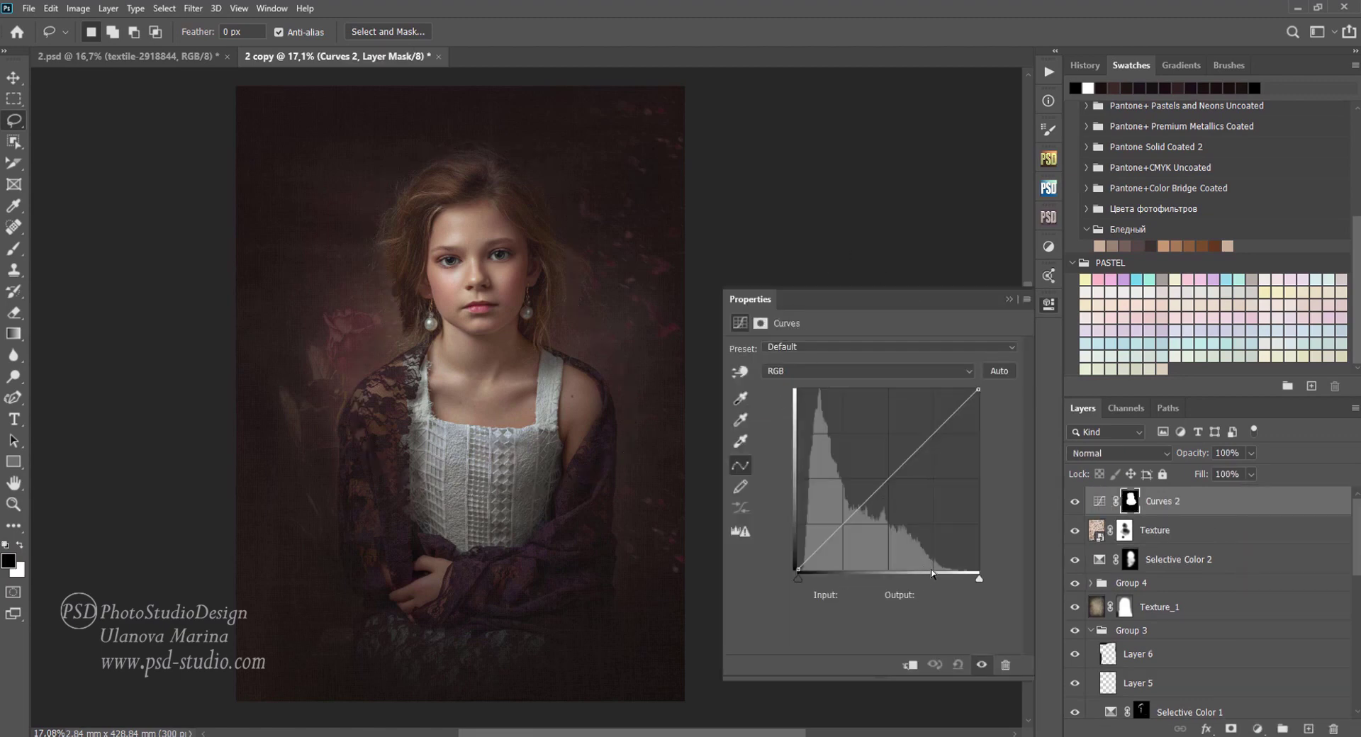
drag(979, 578, 965, 579)
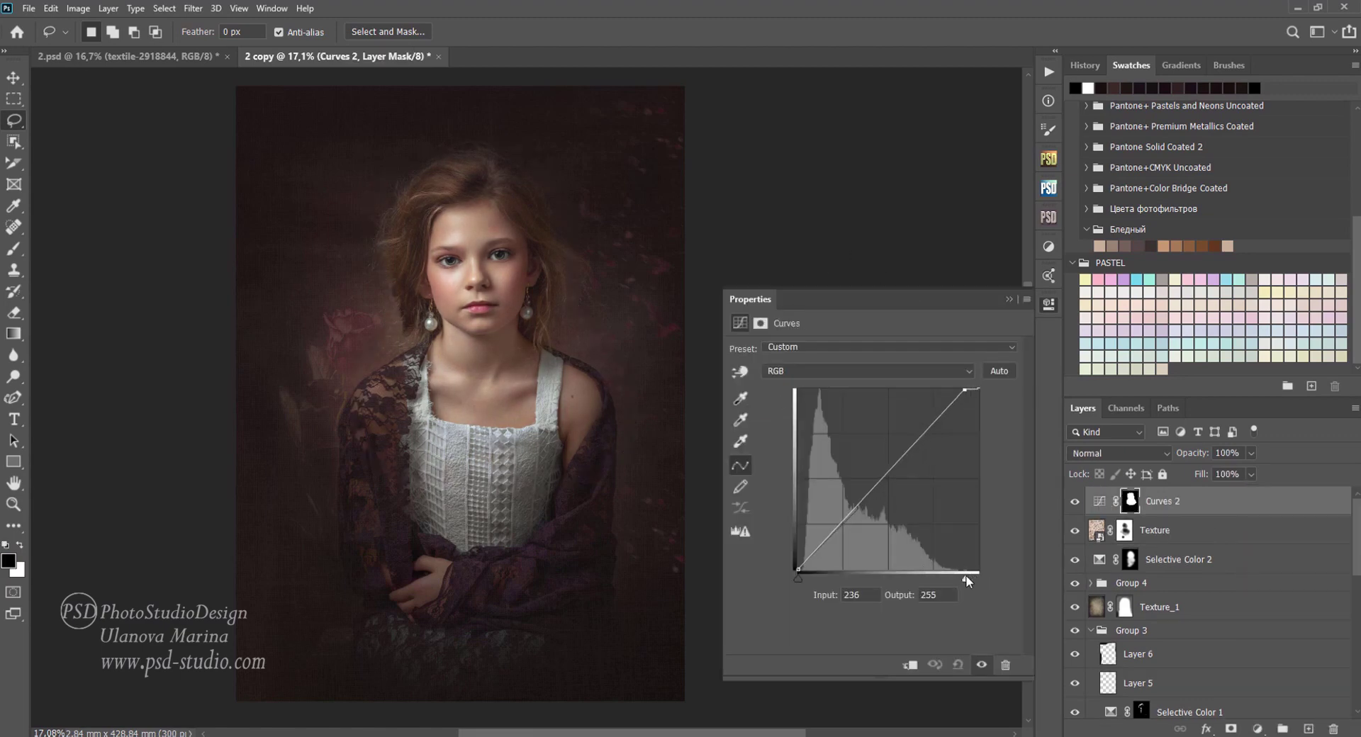
click(798, 578)
drag(799, 576, 802, 576)
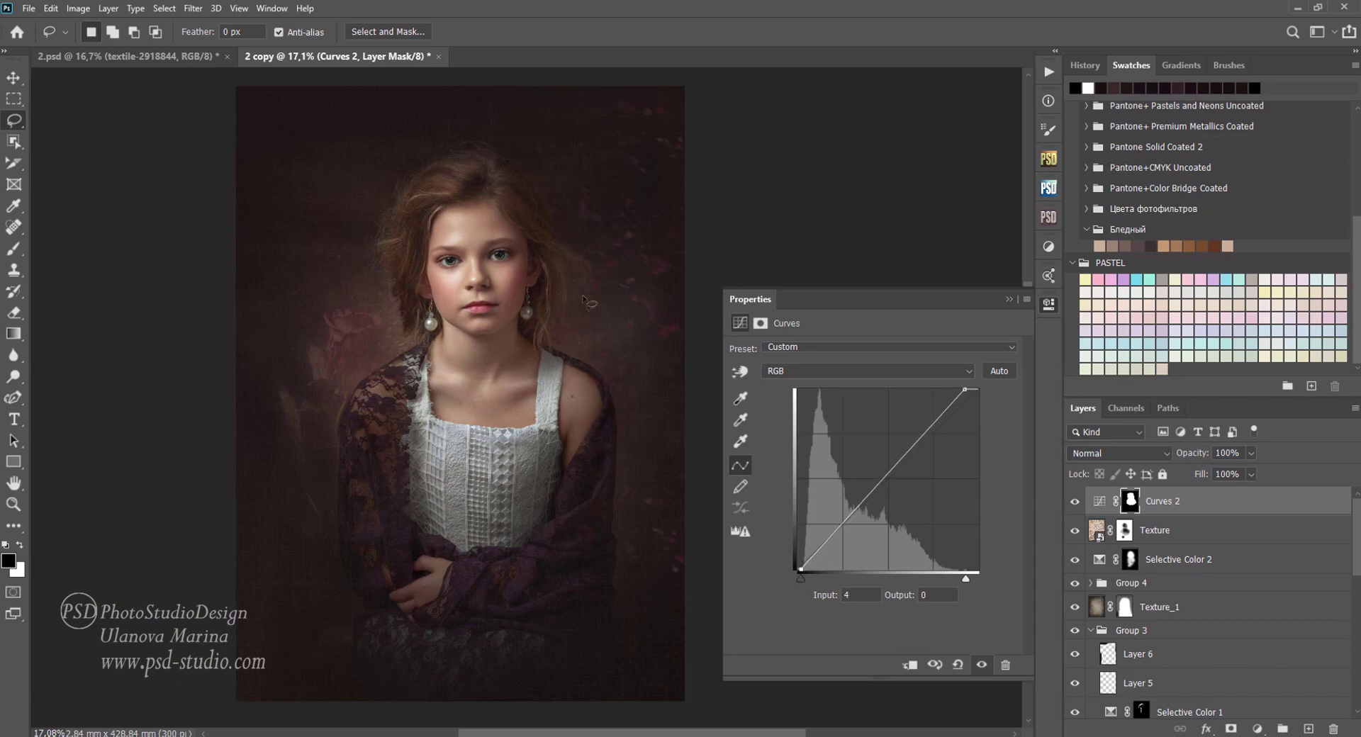
Step: Move the Red white point to 243 and the Blue black point input to 3
click(851, 371)
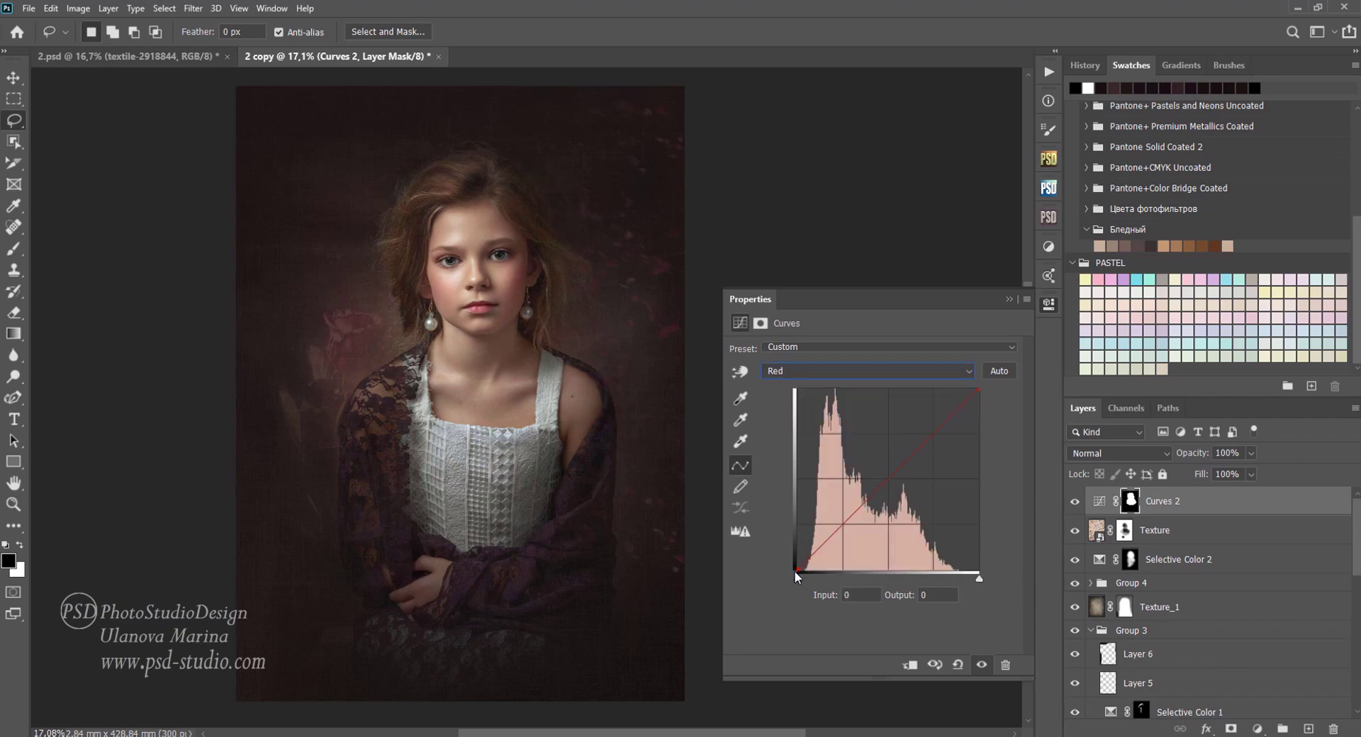
drag(980, 575, 971, 576)
click(865, 371)
click(780, 401)
click(865, 371)
click(780, 385)
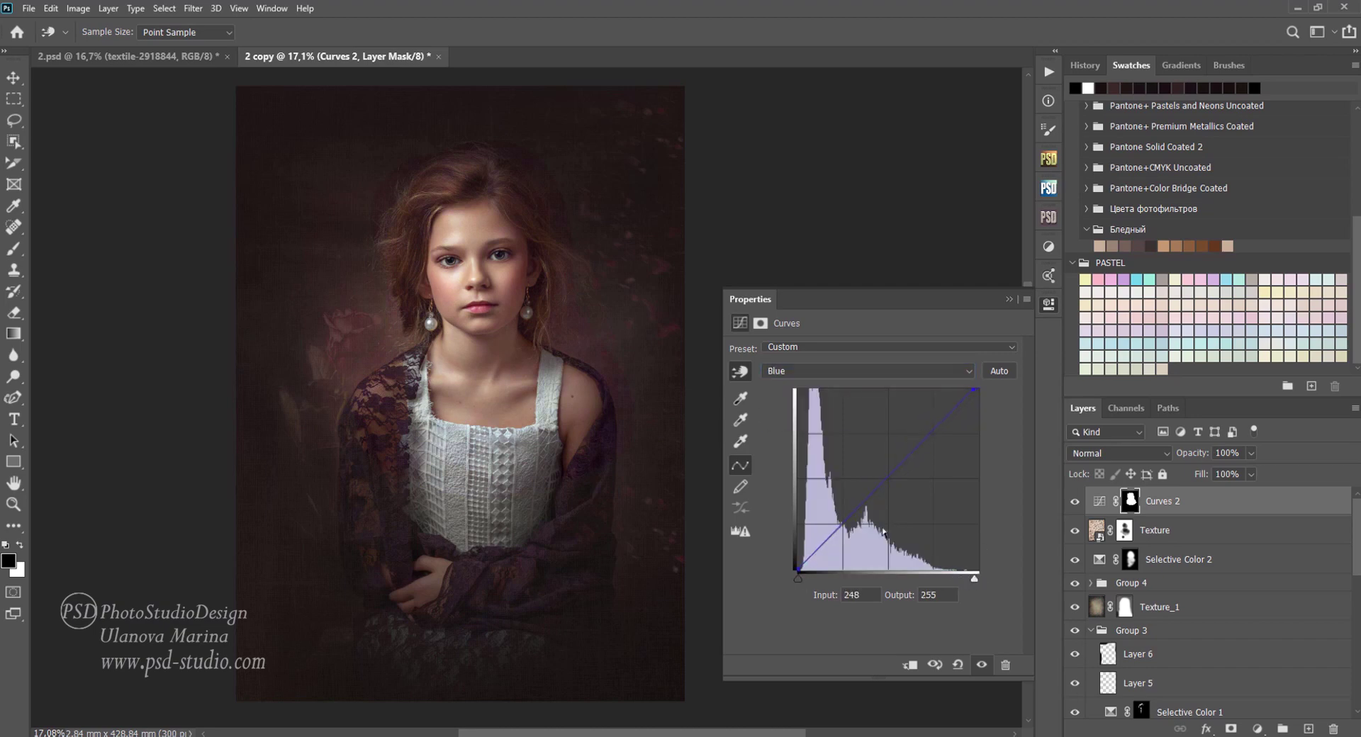
drag(797, 578, 797, 600)
key(Up)
key(Up)
key(Up)
drag(801, 580, 803, 580)
Step: Set the Green black and white points to 3 and 246, and the Red white point to 247
click(982, 665)
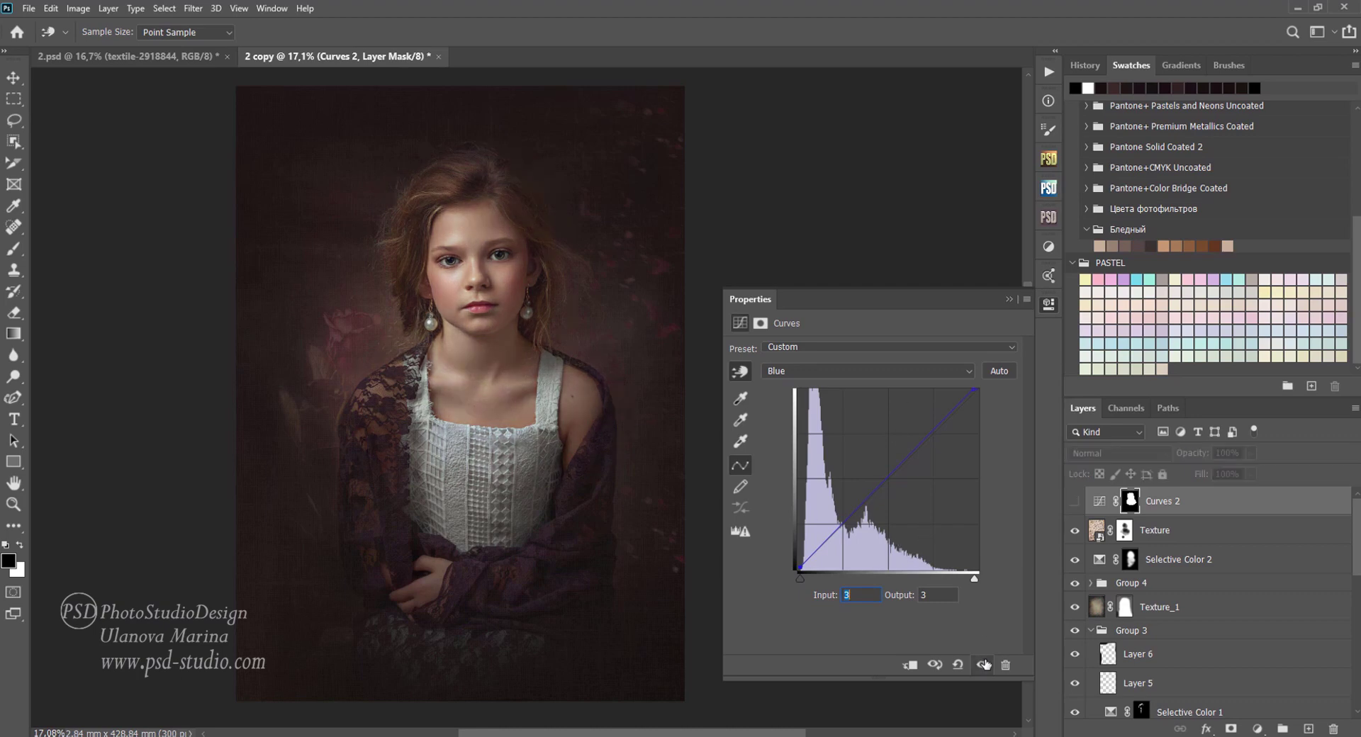
click(861, 371)
click(861, 409)
drag(797, 579, 800, 579)
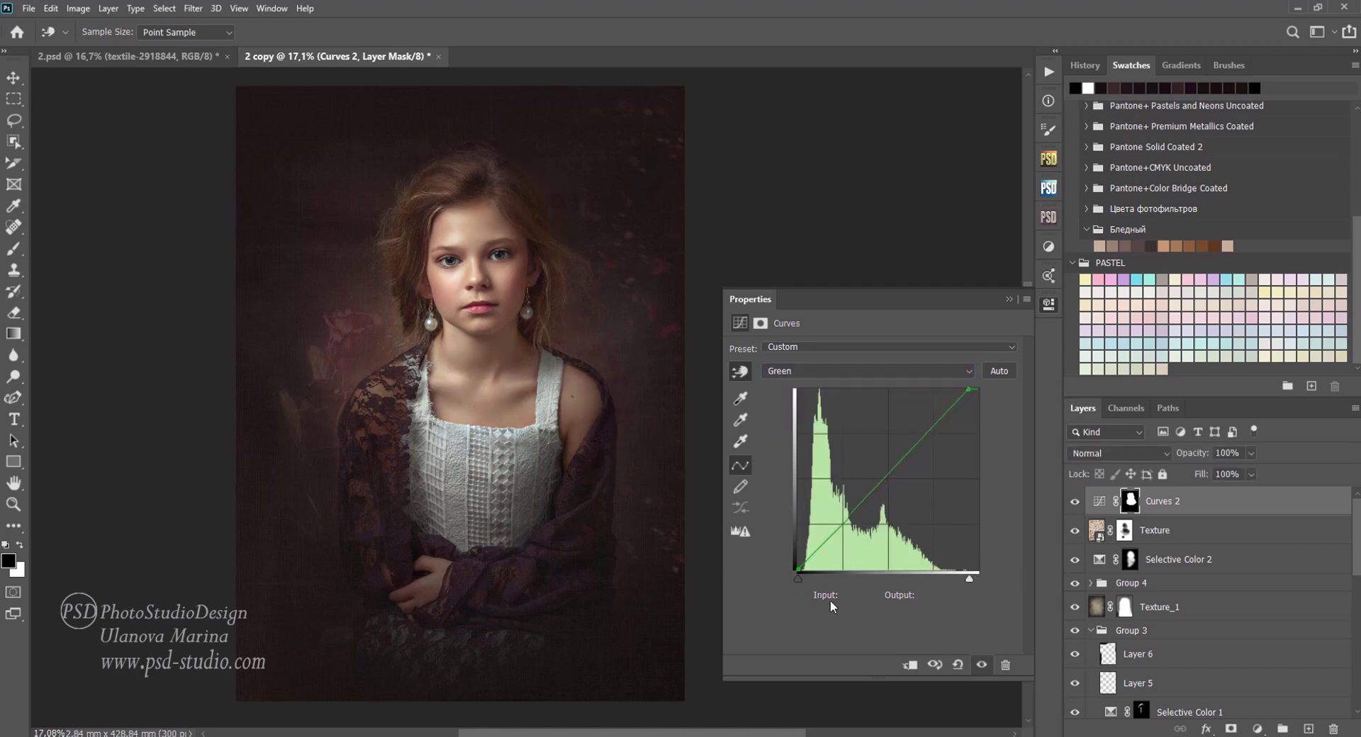
drag(970, 583, 972, 583)
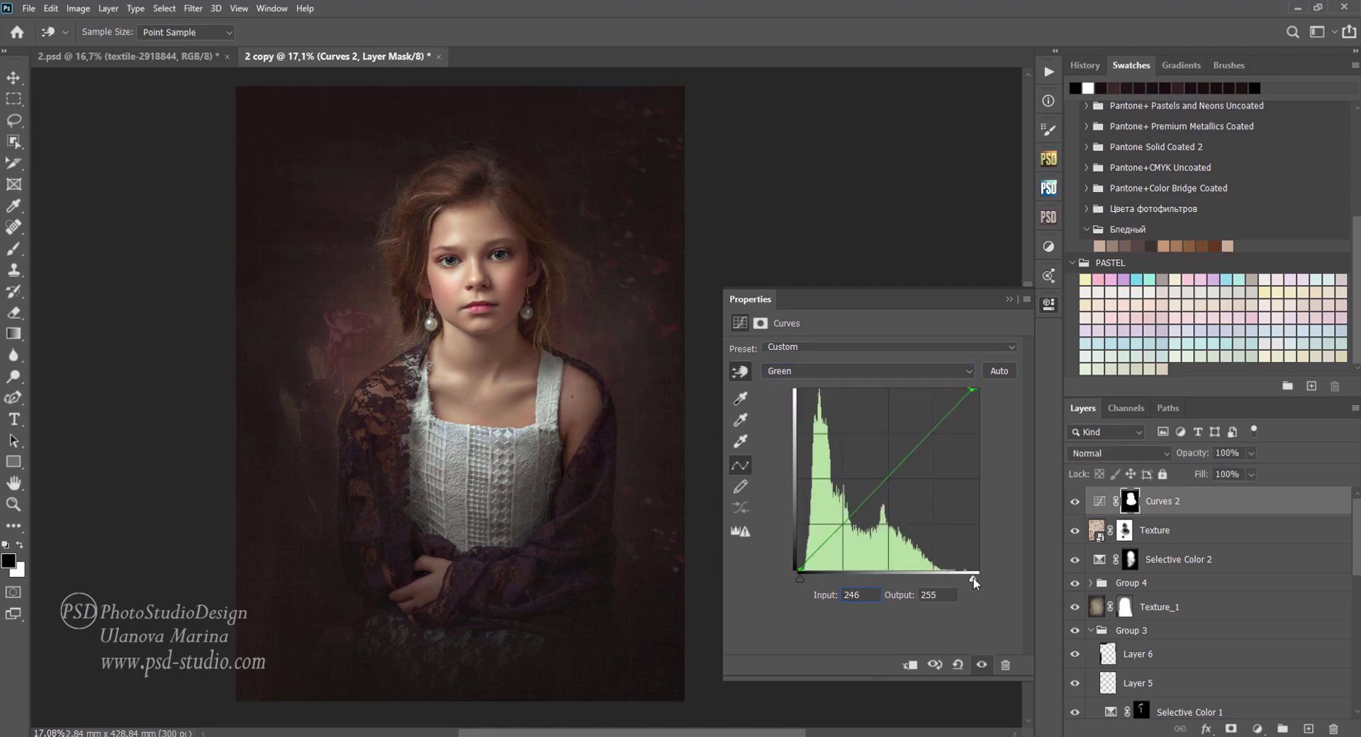
click(861, 370)
click(861, 396)
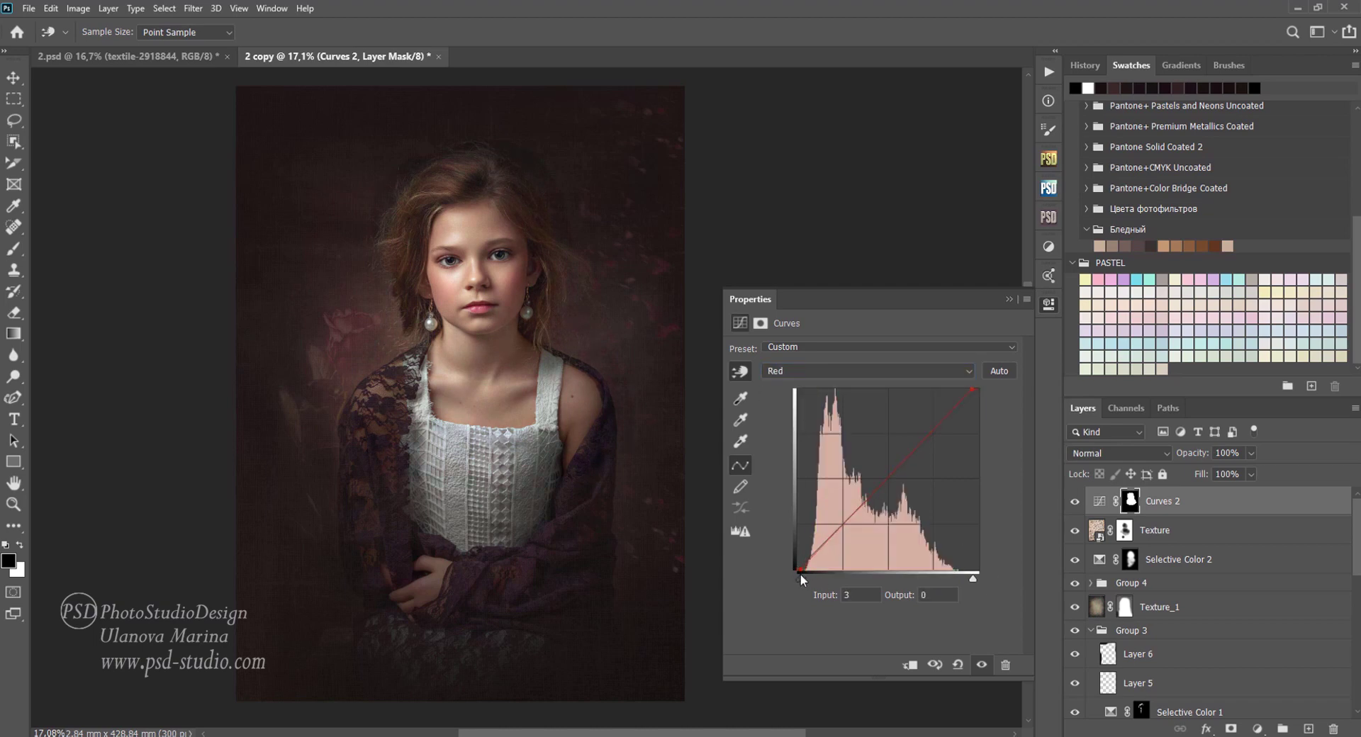
drag(974, 578, 973, 579)
click(787, 369)
click(859, 385)
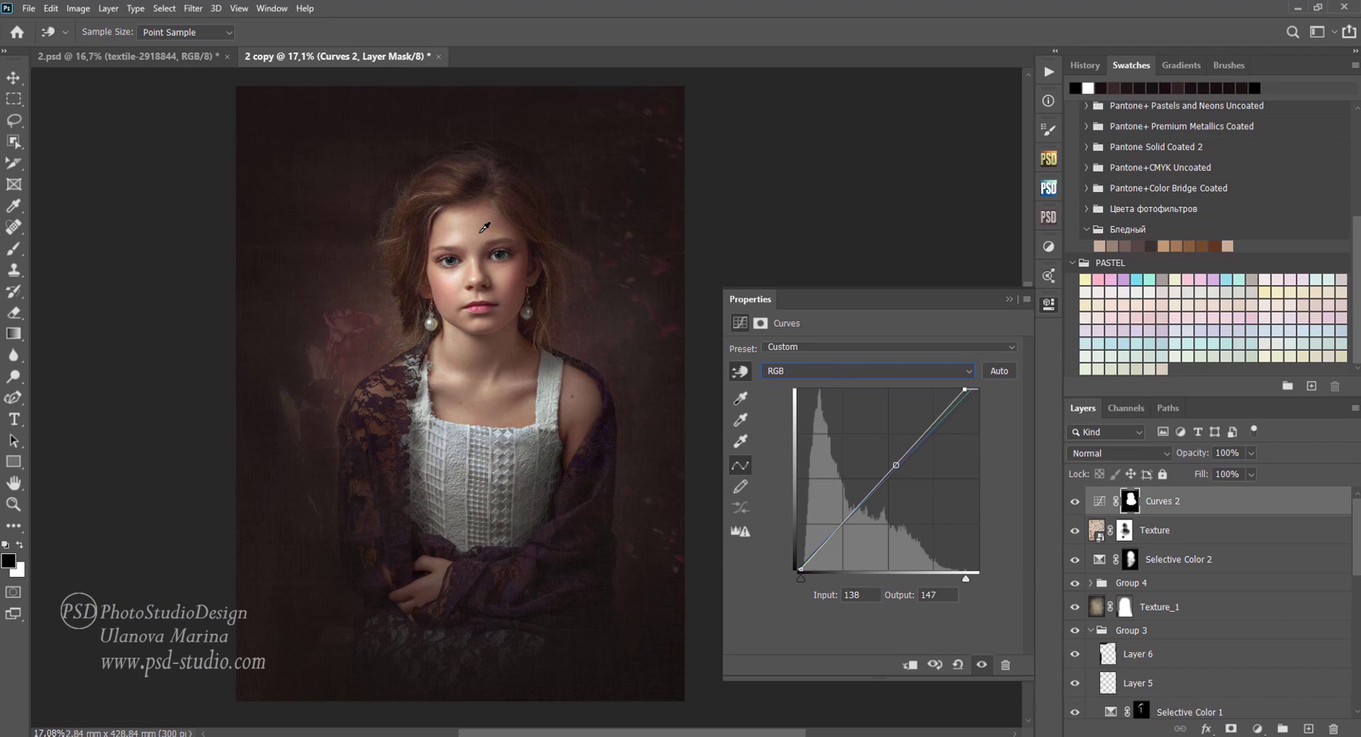
Step: Add a contrast S-curve on RGB and feather the Curves mask to 16.2 px
click(905, 456)
click(849, 513)
drag(849, 512, 849, 516)
drag(907, 456, 906, 451)
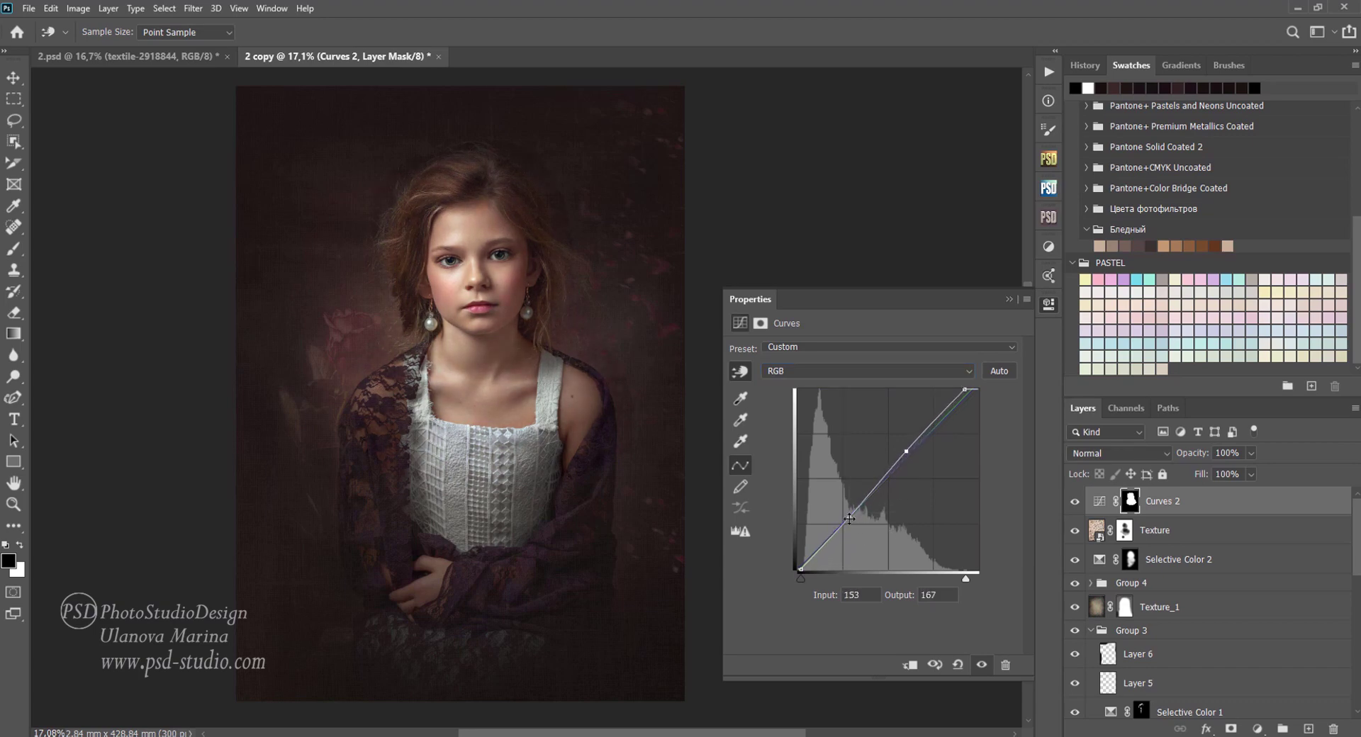
click(760, 324)
key(l)
drag(748, 450, 912, 451)
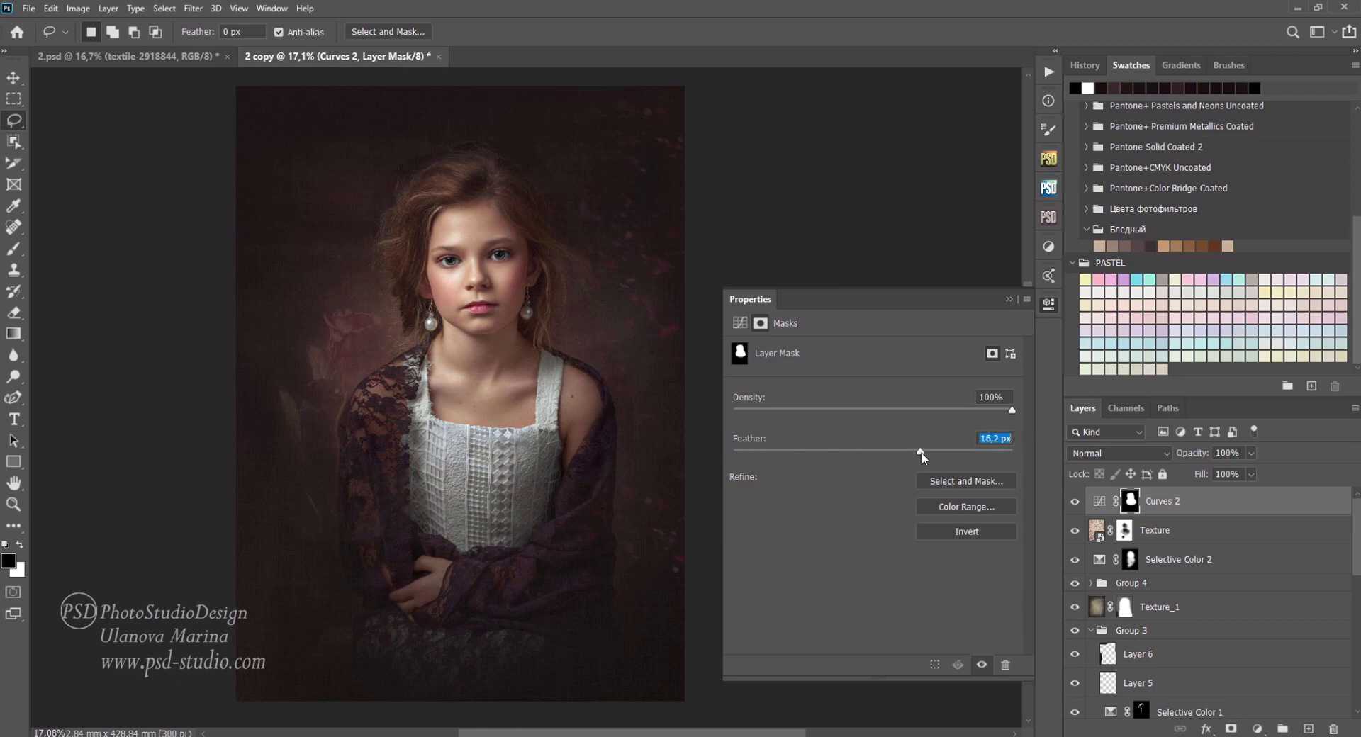
click(1025, 292)
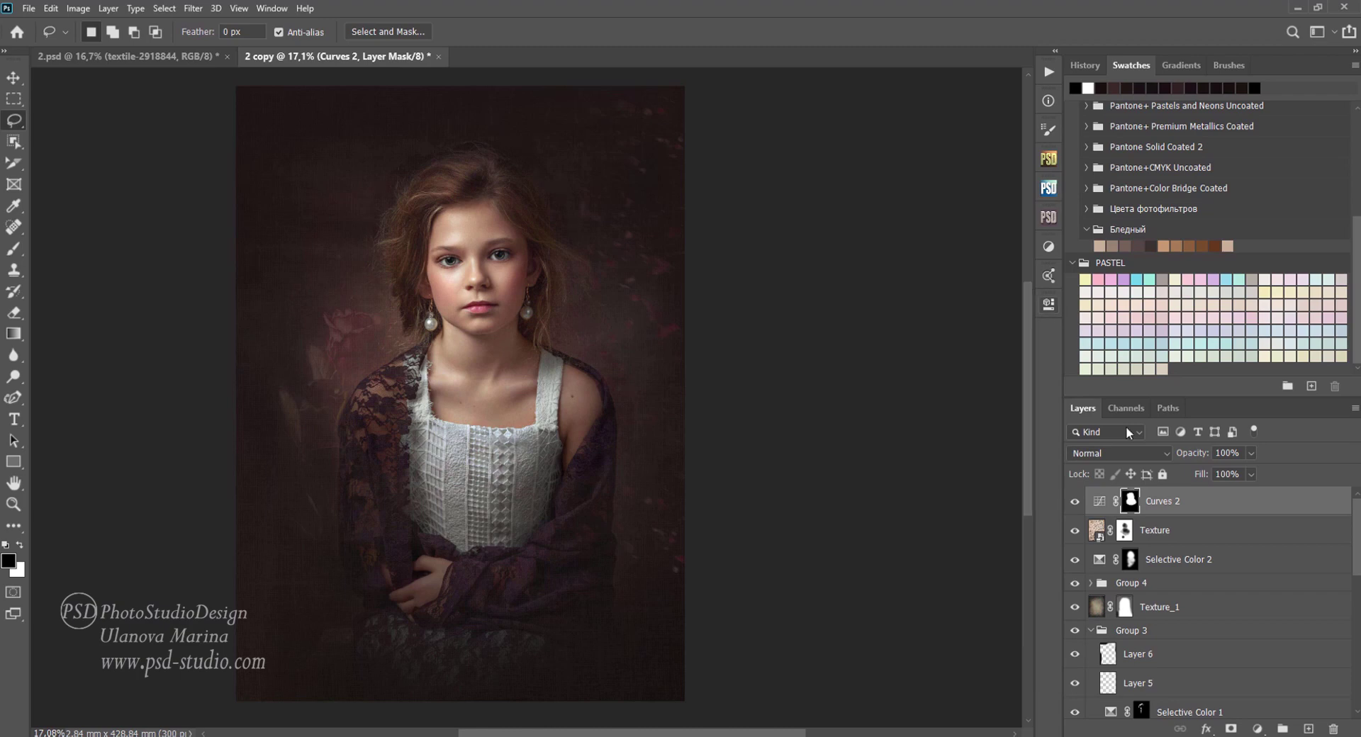
click(1075, 501)
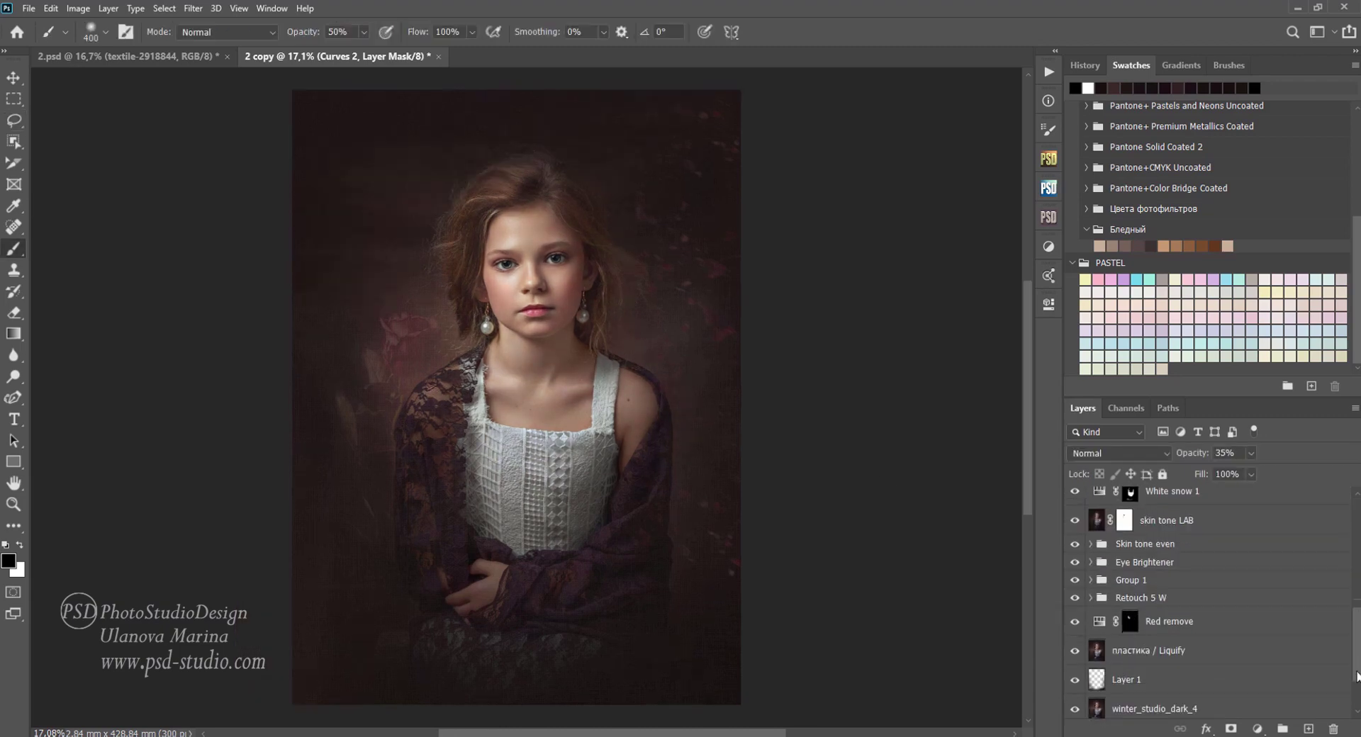
scroll(1357, 677, down, 3)
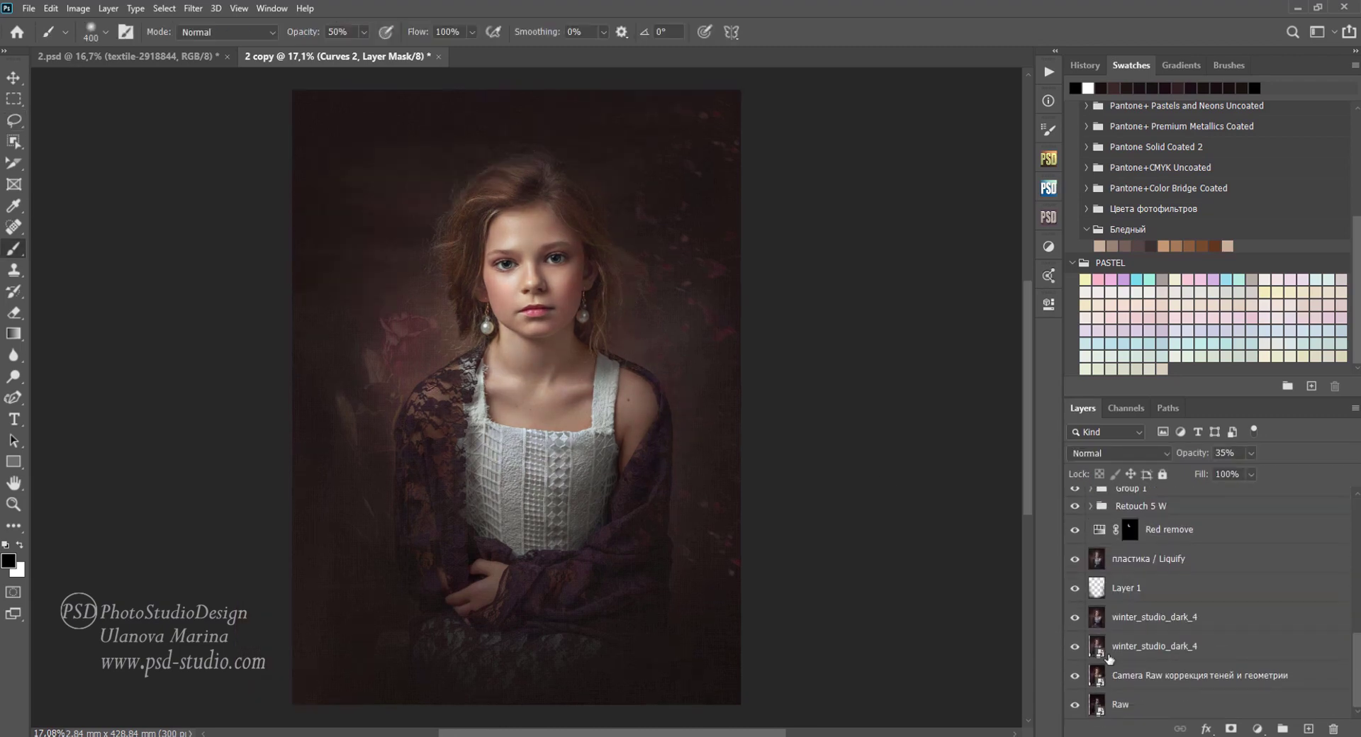
alt+click(1075, 704)
key(v)
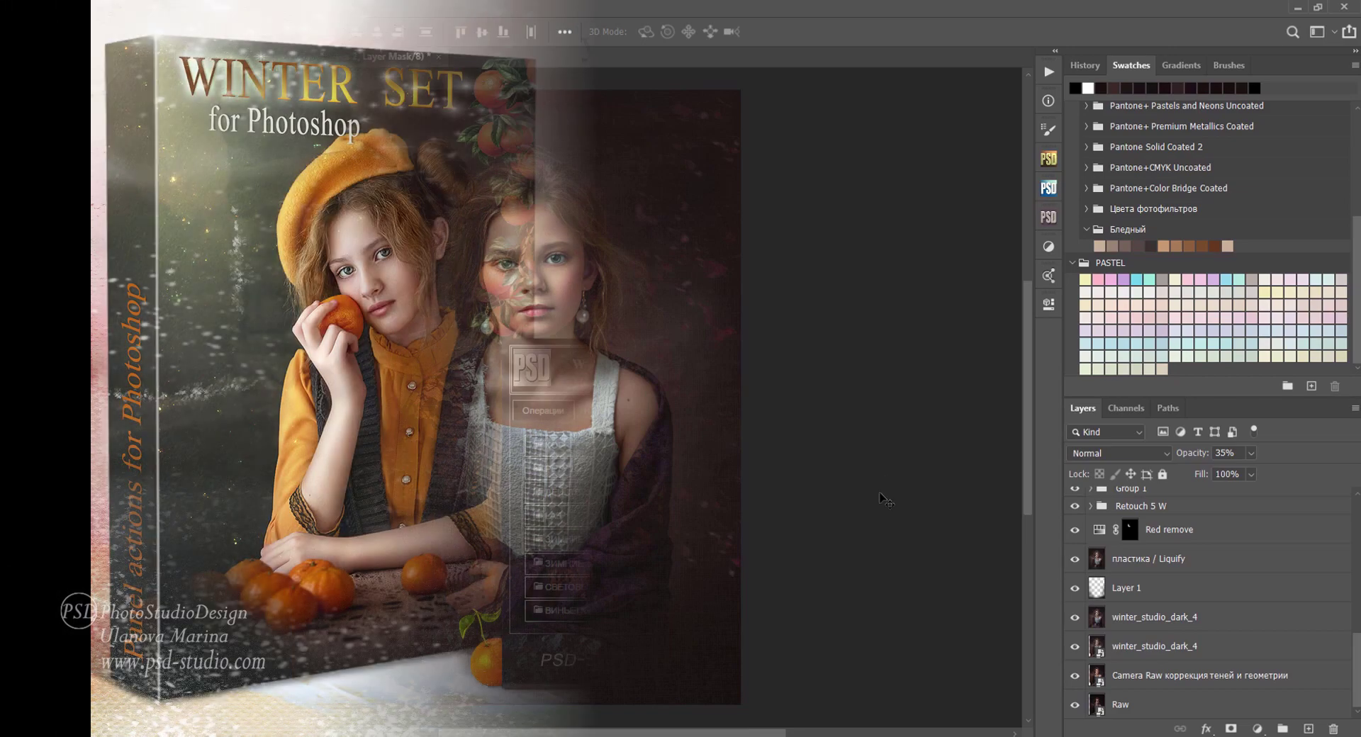